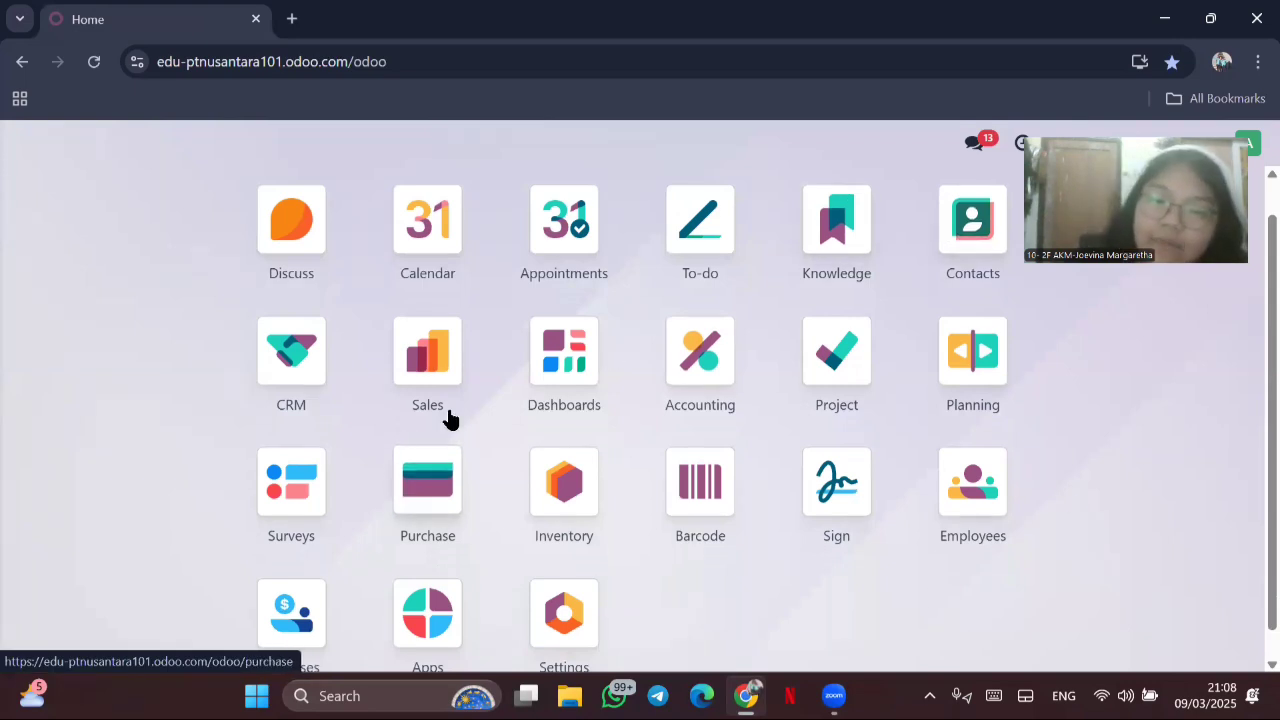
# Step: Open the purchase requests for quotation and start a new request for quotation
pyautogui.click(430, 484)
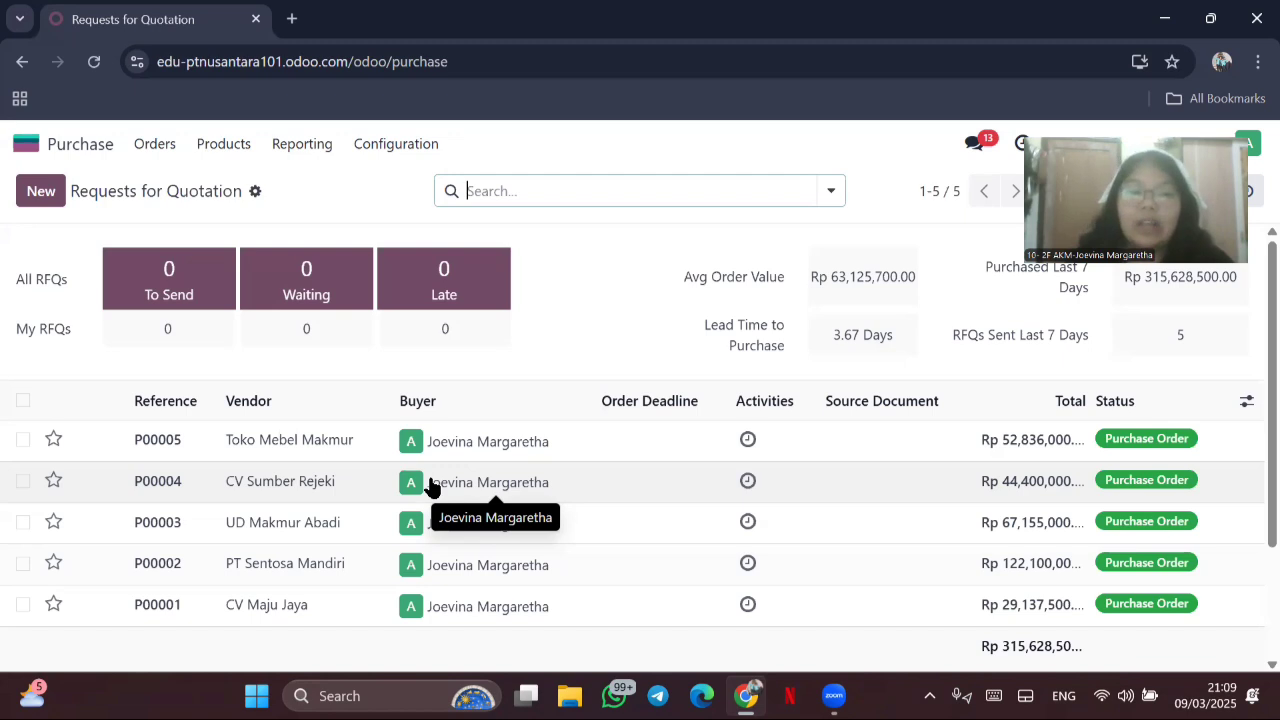
pyautogui.click(166, 155)
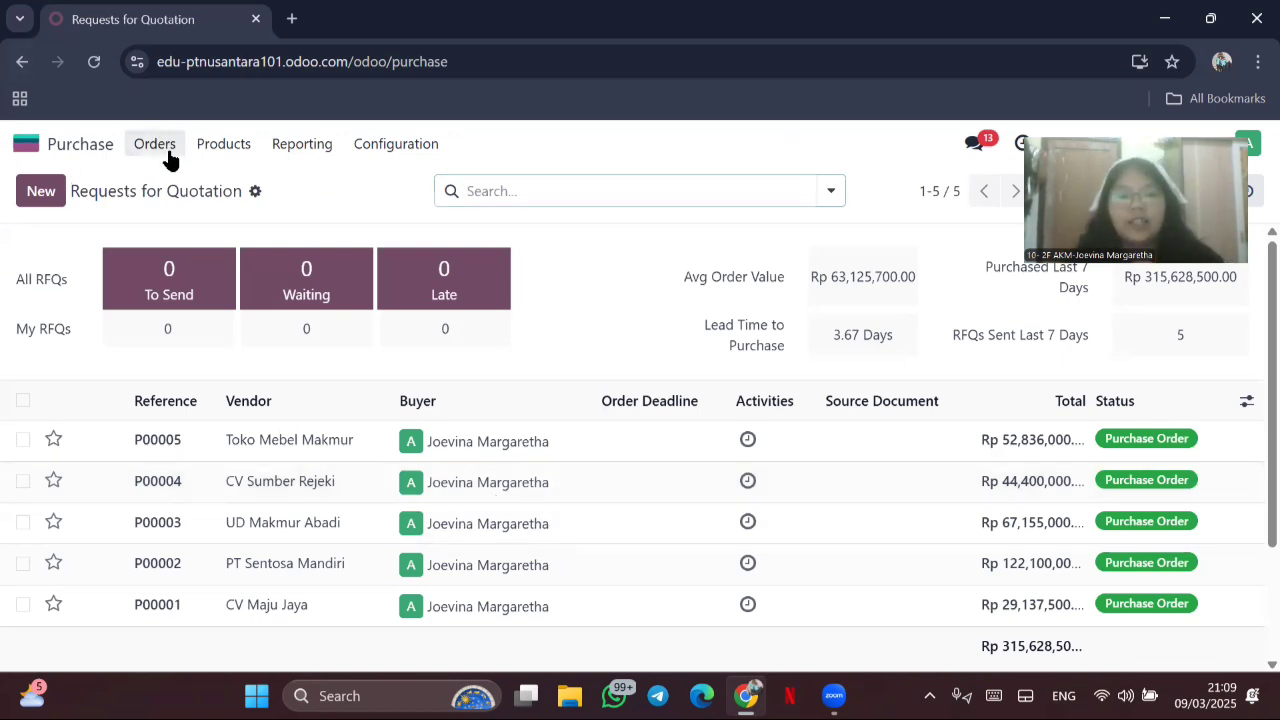
pyautogui.click(166, 145)
pyautogui.click(166, 145)
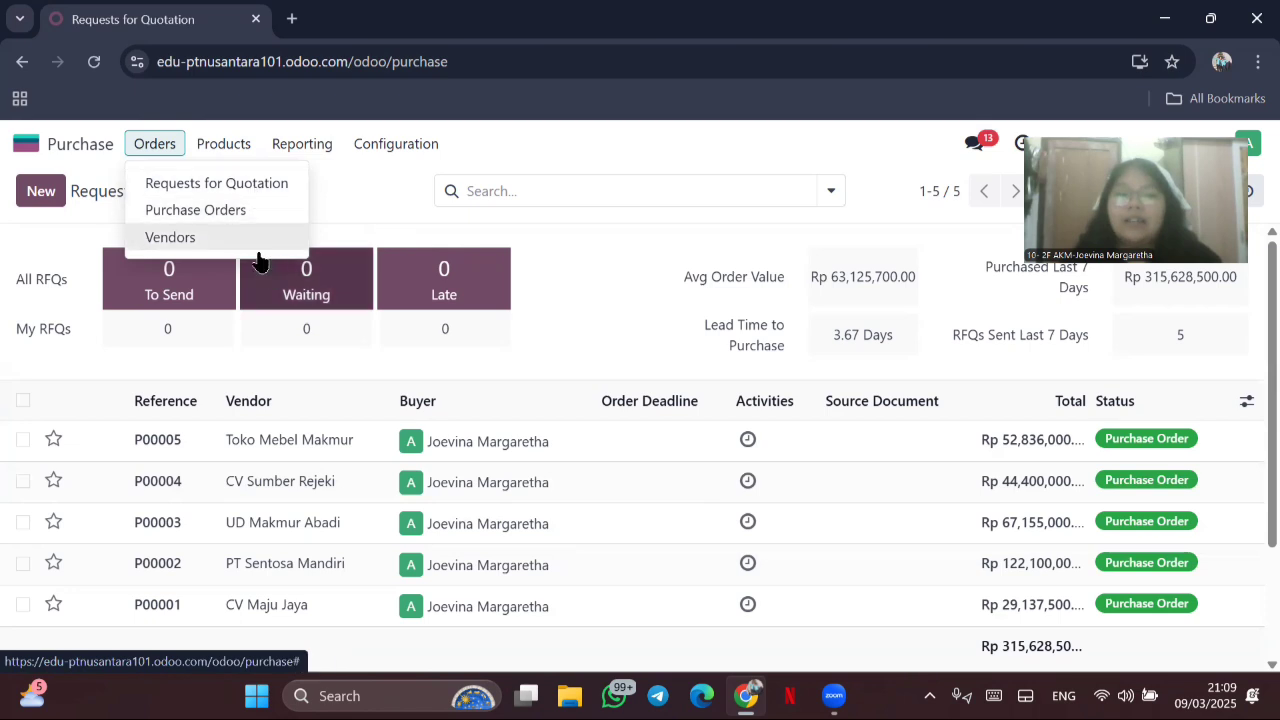
pyautogui.click(275, 187)
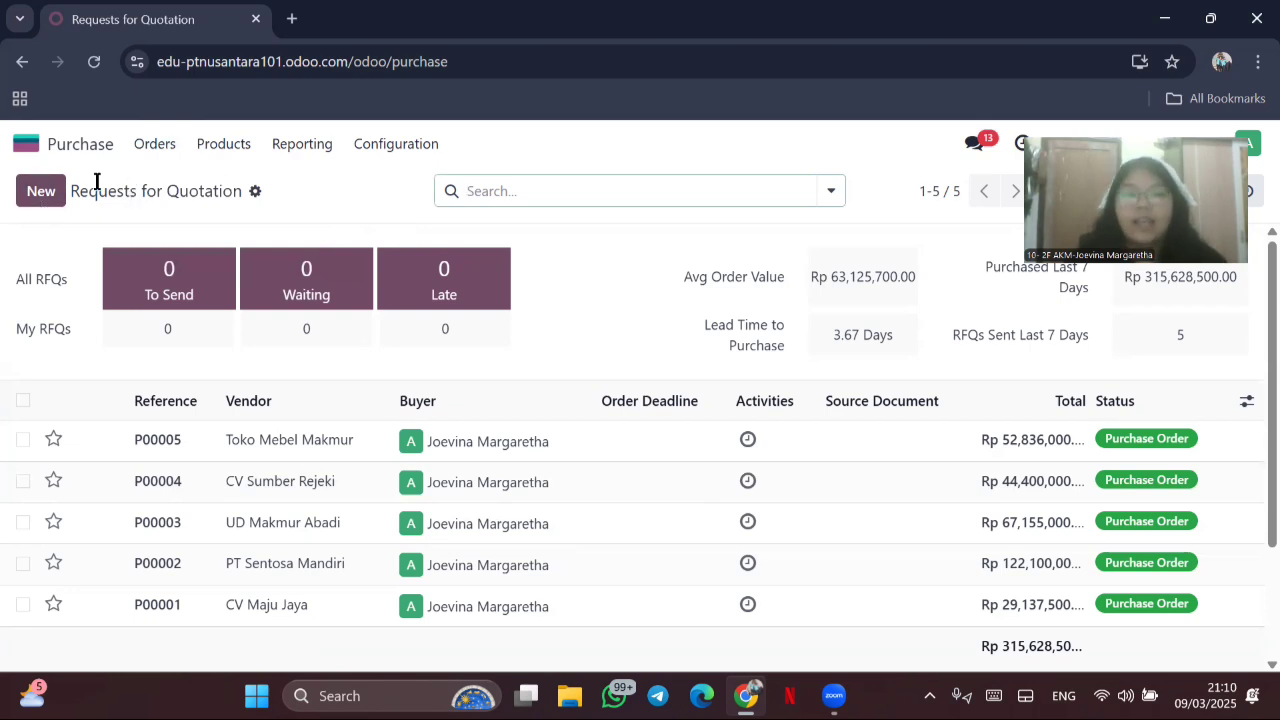
pyautogui.click(36, 200)
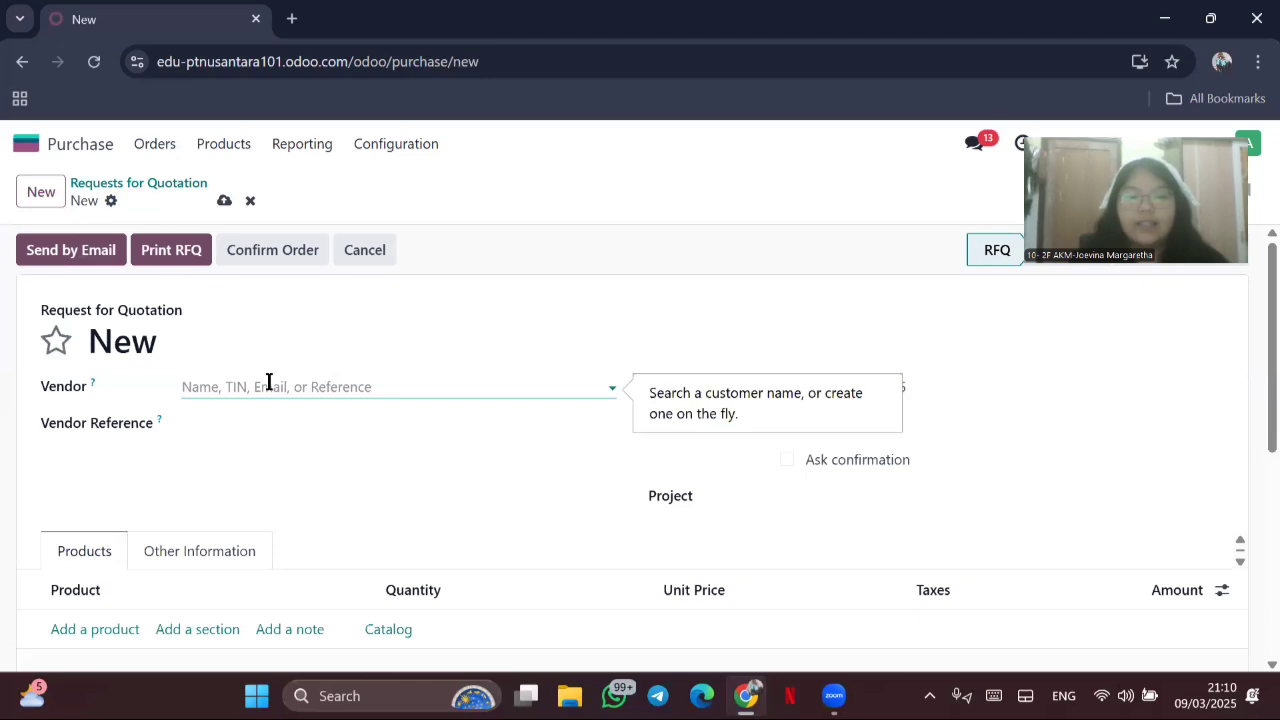
# Step: Choose Toko Sentosa from the full vendor list as the vendor of the new request for quotation
pyautogui.click(268, 384)
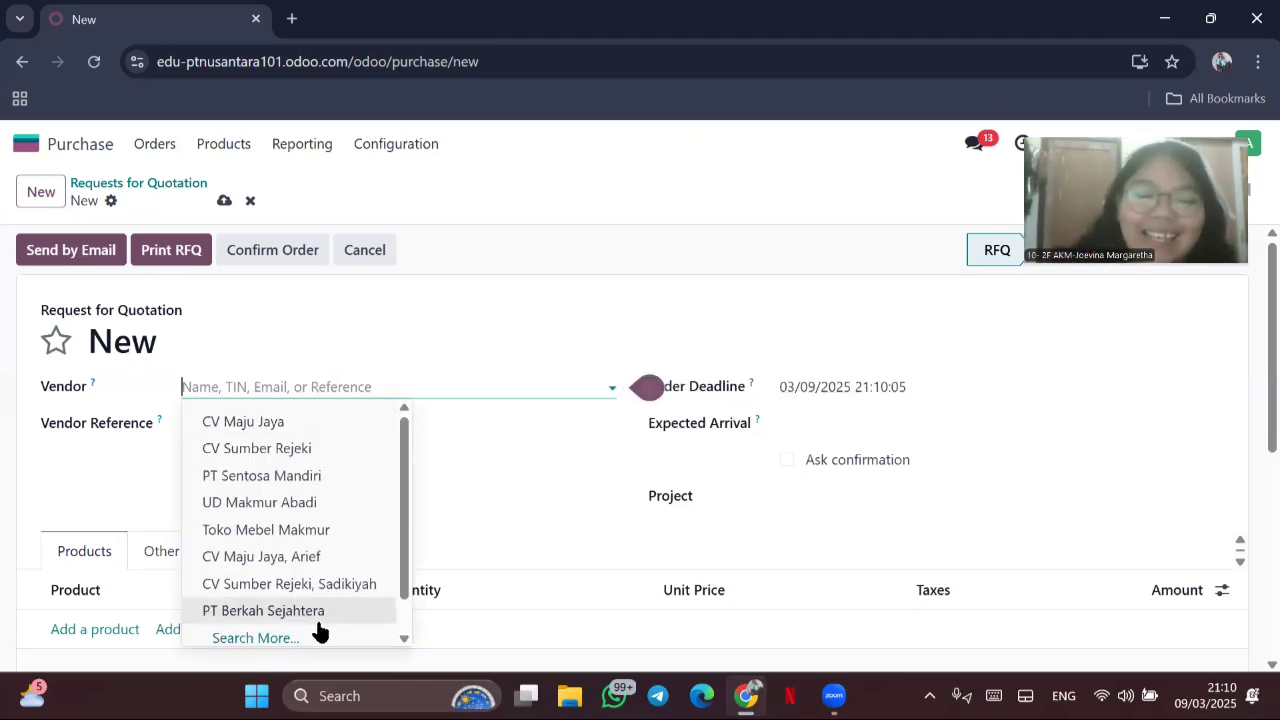
pyautogui.click(256, 638)
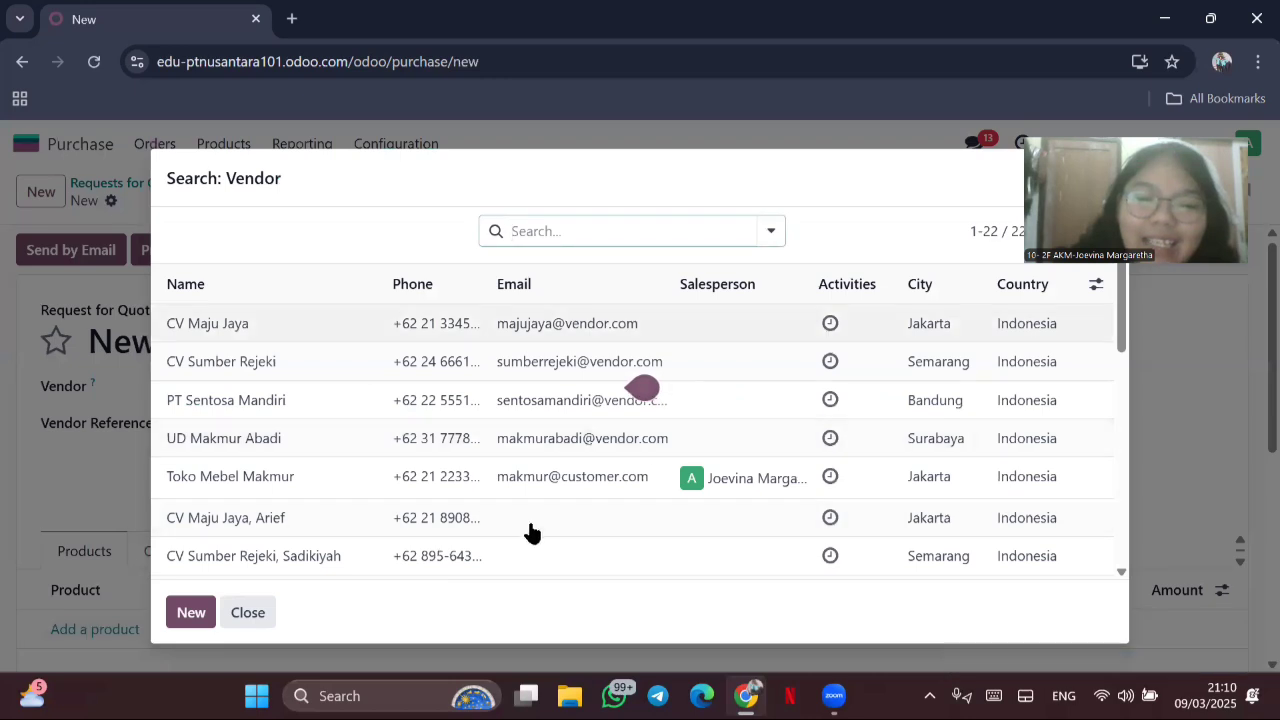
pyautogui.scroll(-5, 532, 531)
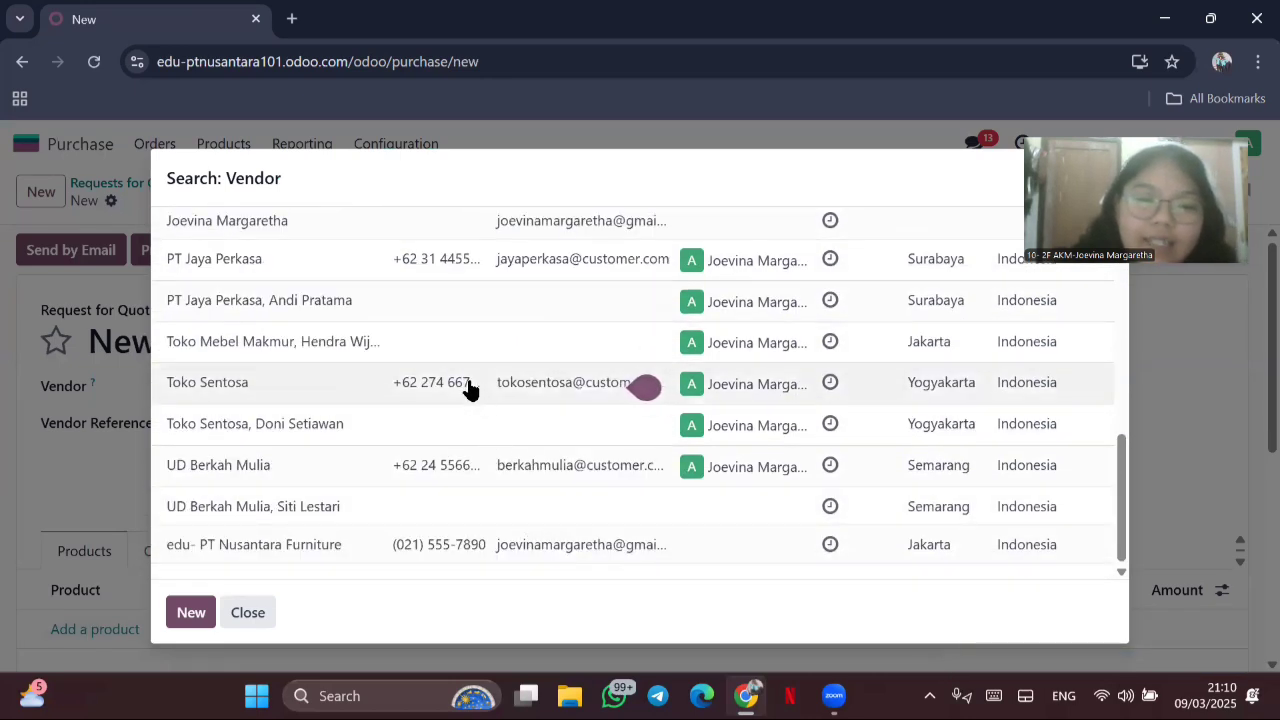
pyautogui.click(435, 383)
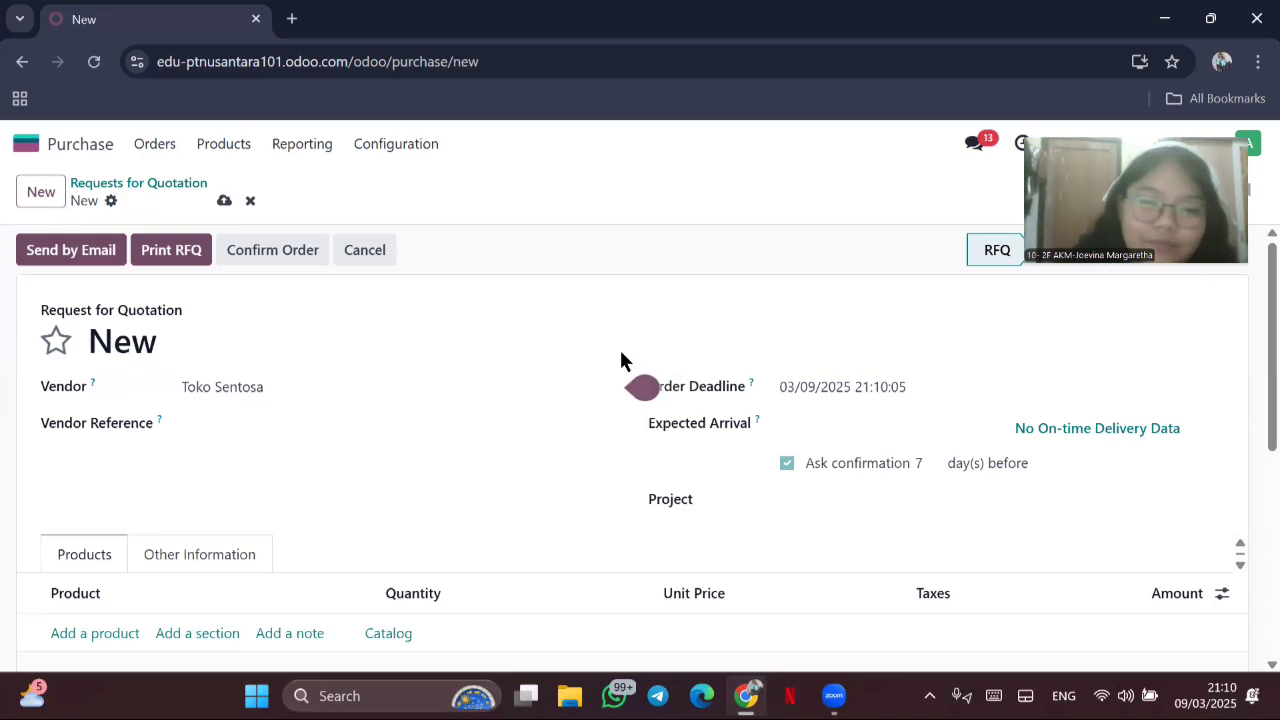
# Step: Set the order deadline to 03/12/2025 21:10 and the expected arrival to 03/30/2025 21:00
pyautogui.click(857, 397)
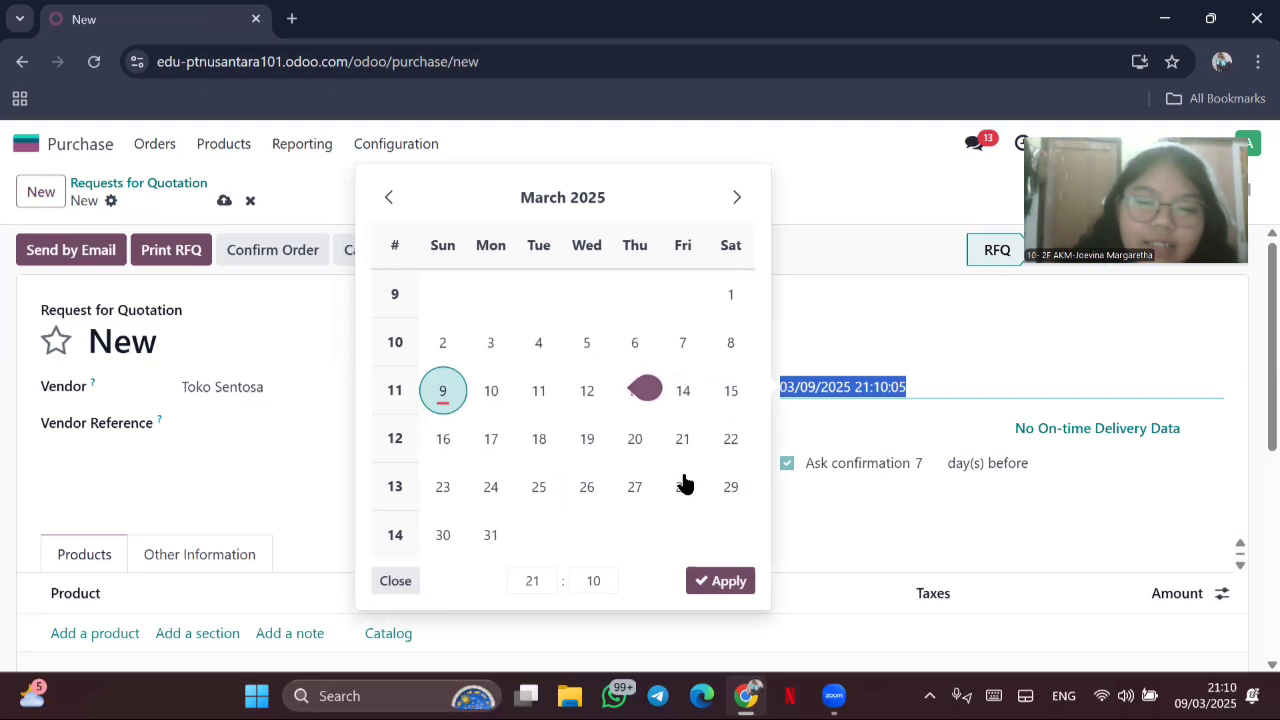
pyautogui.click(570, 402)
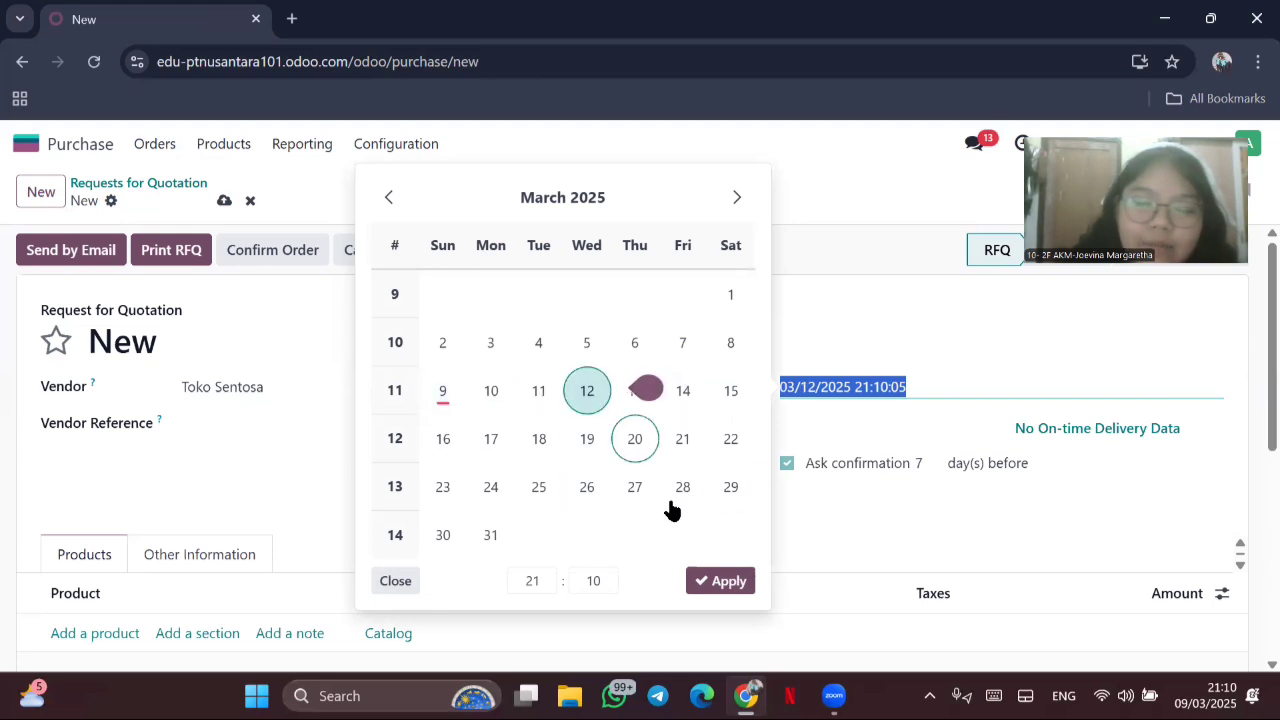
pyautogui.click(716, 585)
pyautogui.click(831, 428)
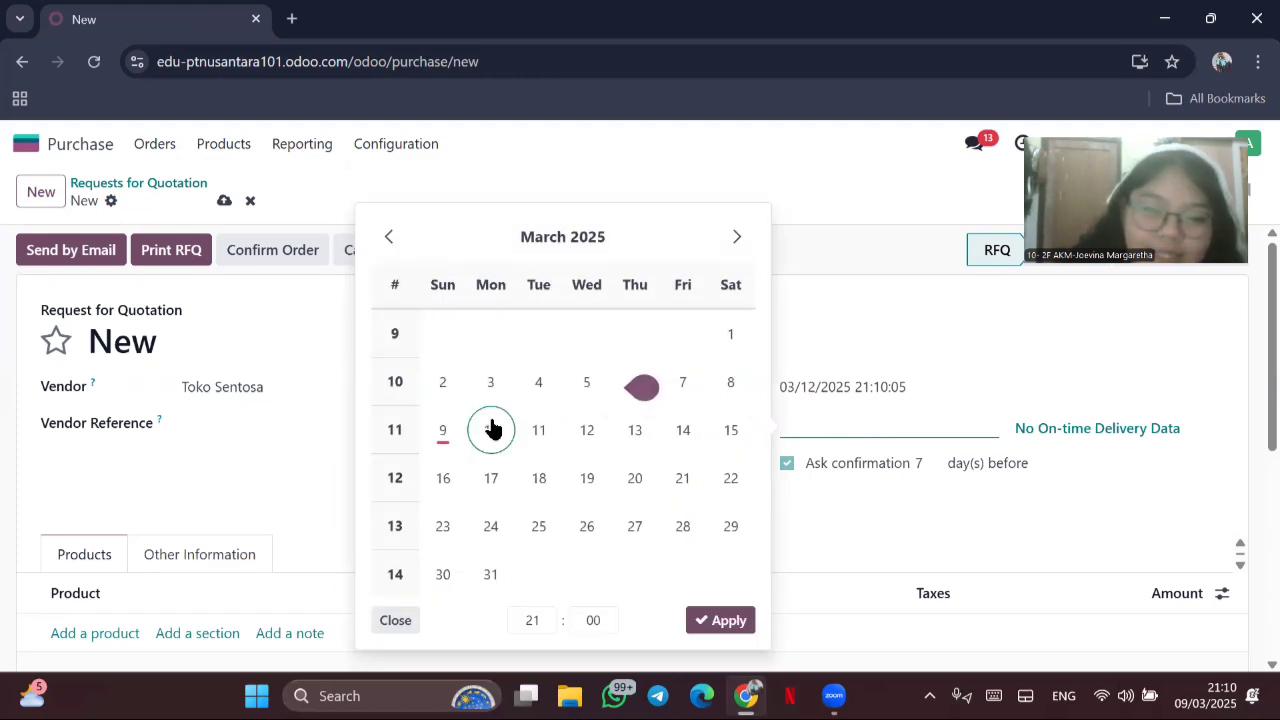
pyautogui.click(458, 573)
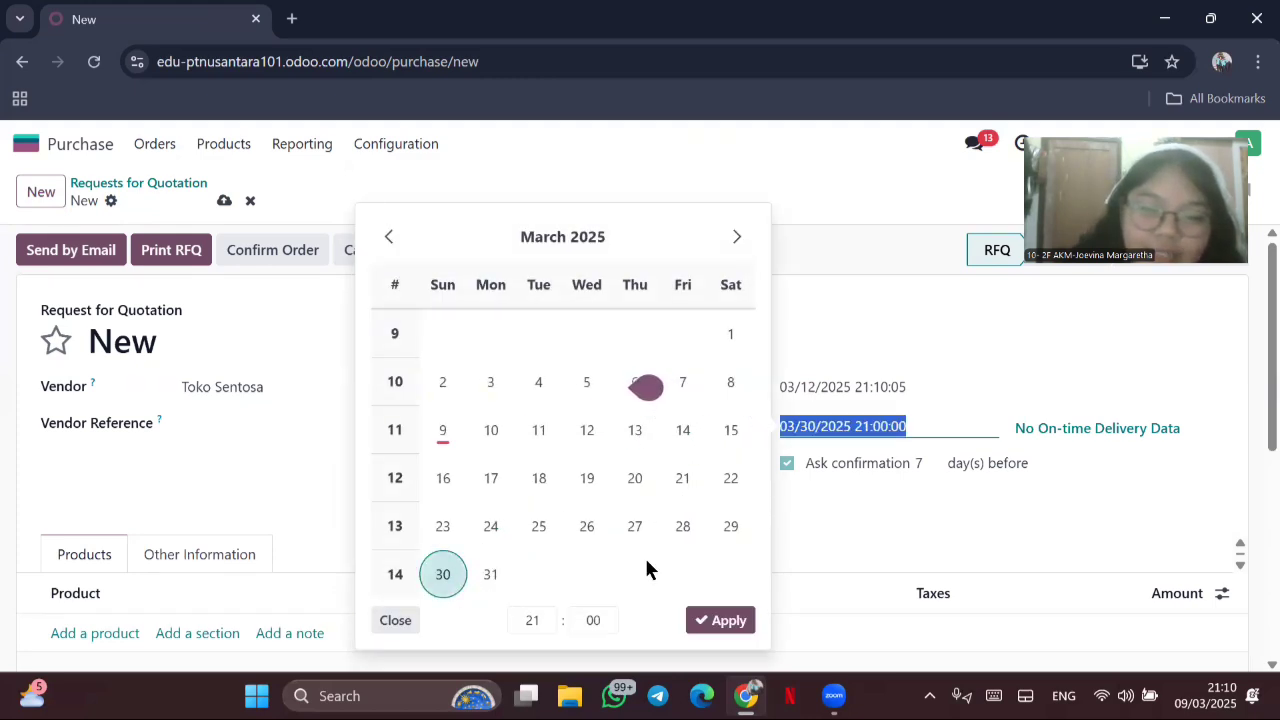
pyautogui.click(718, 622)
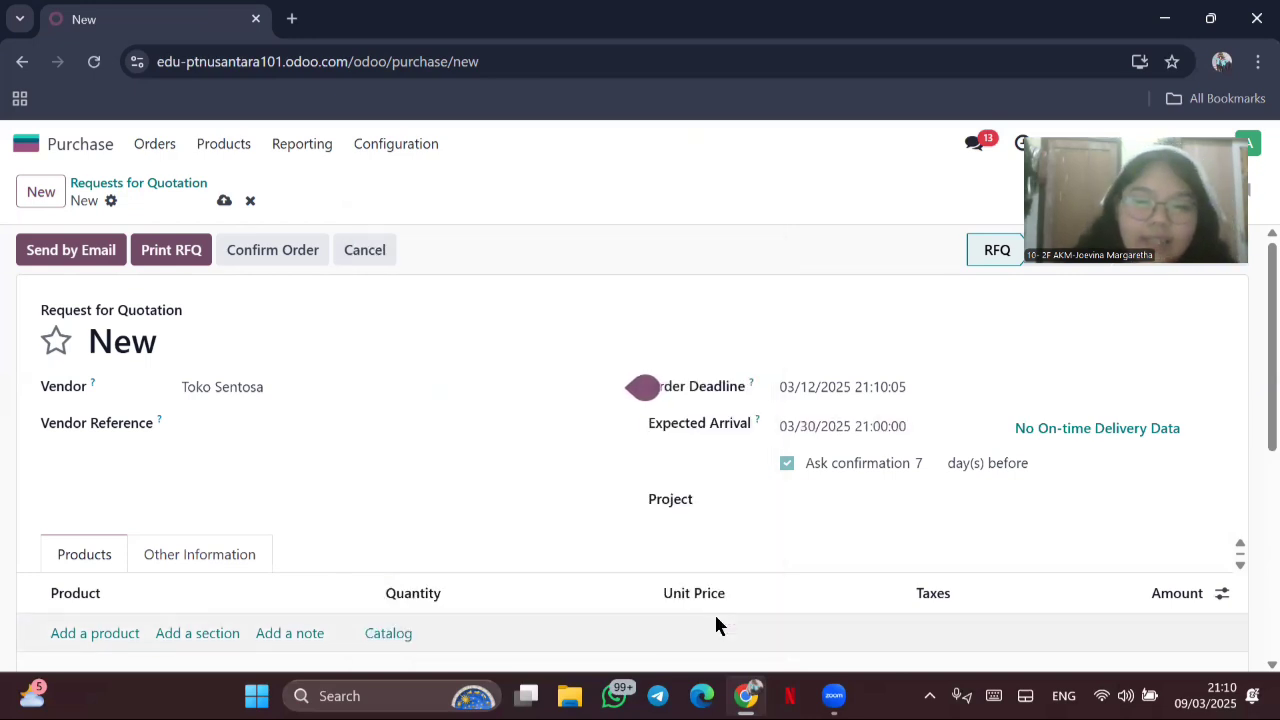
pyautogui.doubleClick(917, 462)
pyautogui.click(912, 497)
pyautogui.click(951, 458)
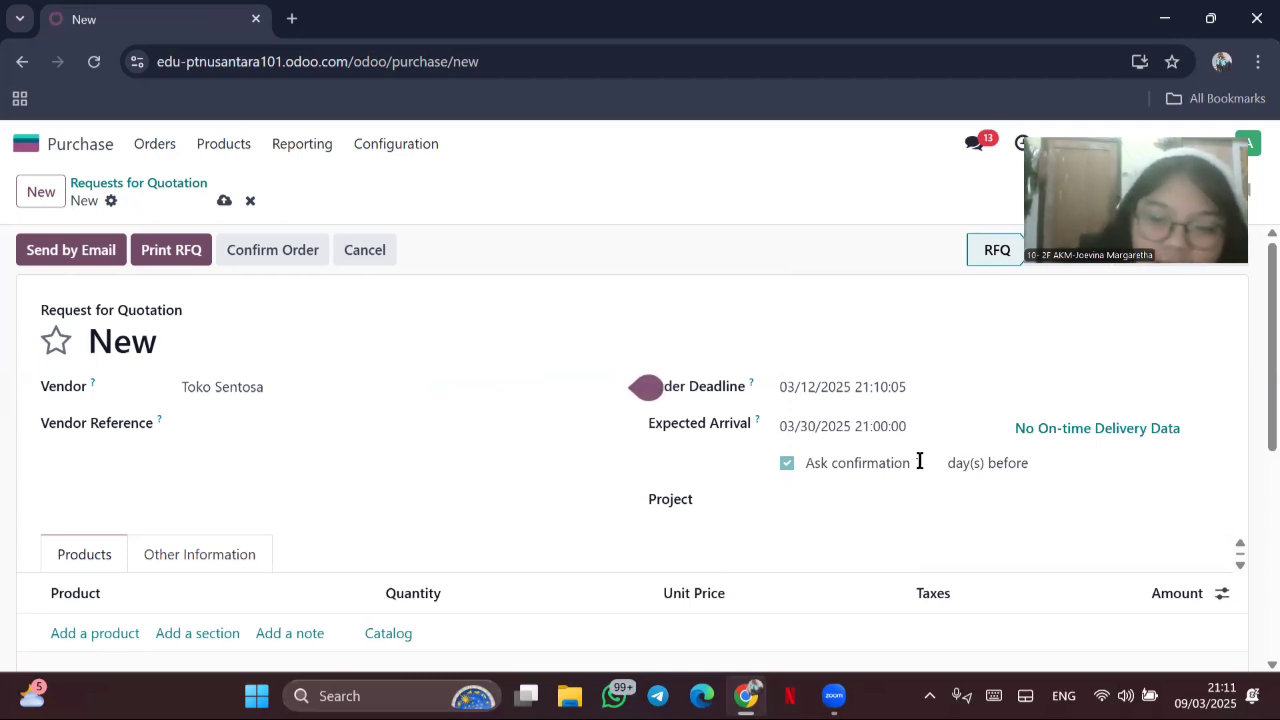
# Step: Add the product [FURN9674] Nightstand Kayu to the request with a quantity of 7
pyautogui.scroll(-2, 921, 462)
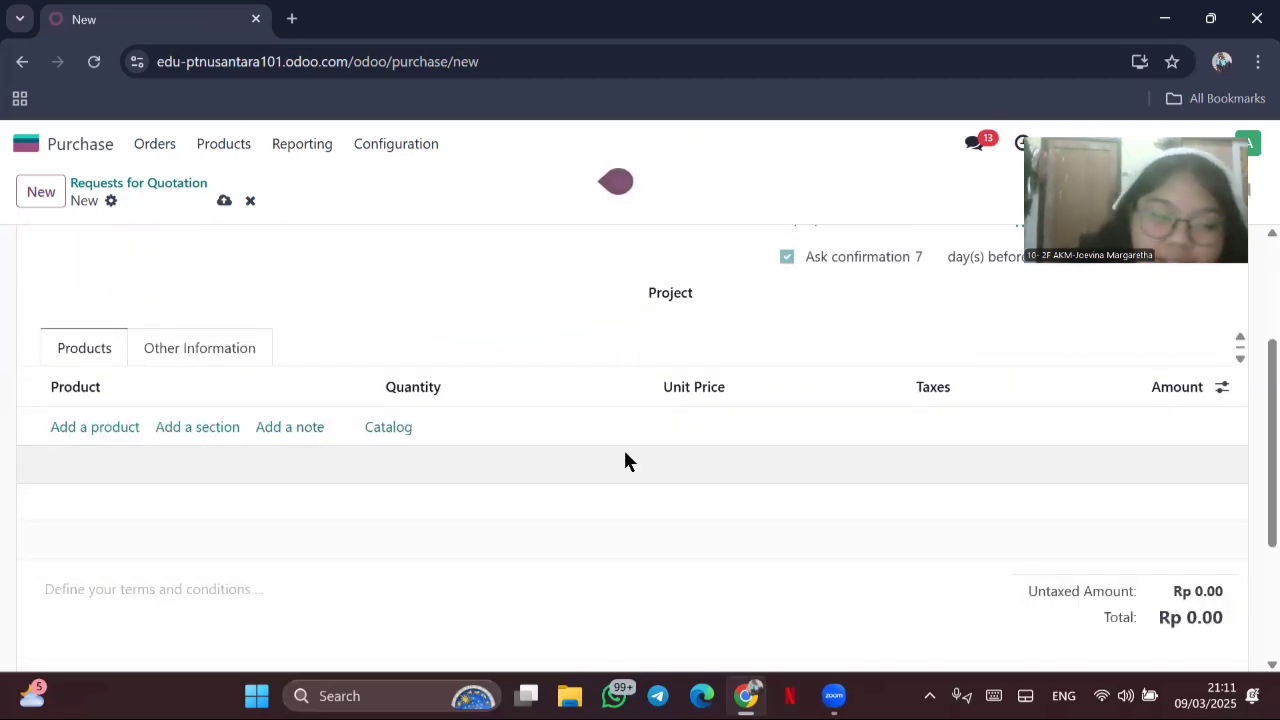
pyautogui.click(95, 428)
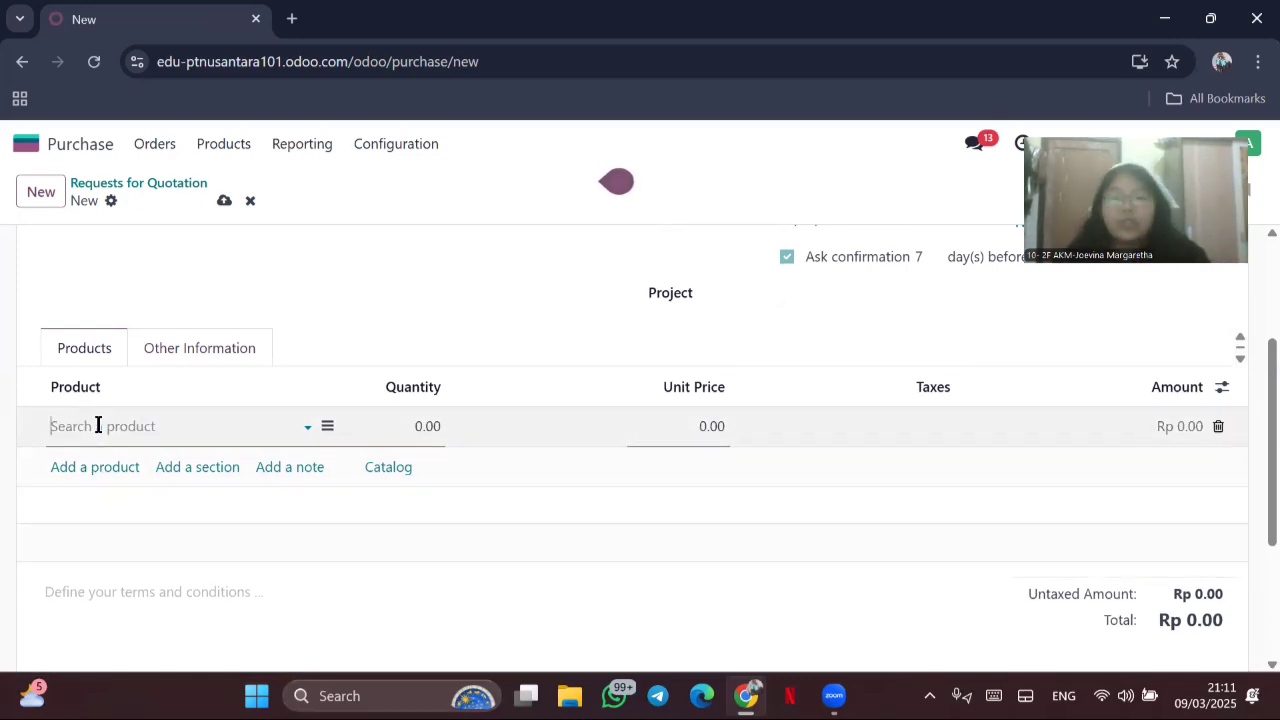
pyautogui.click(310, 424)
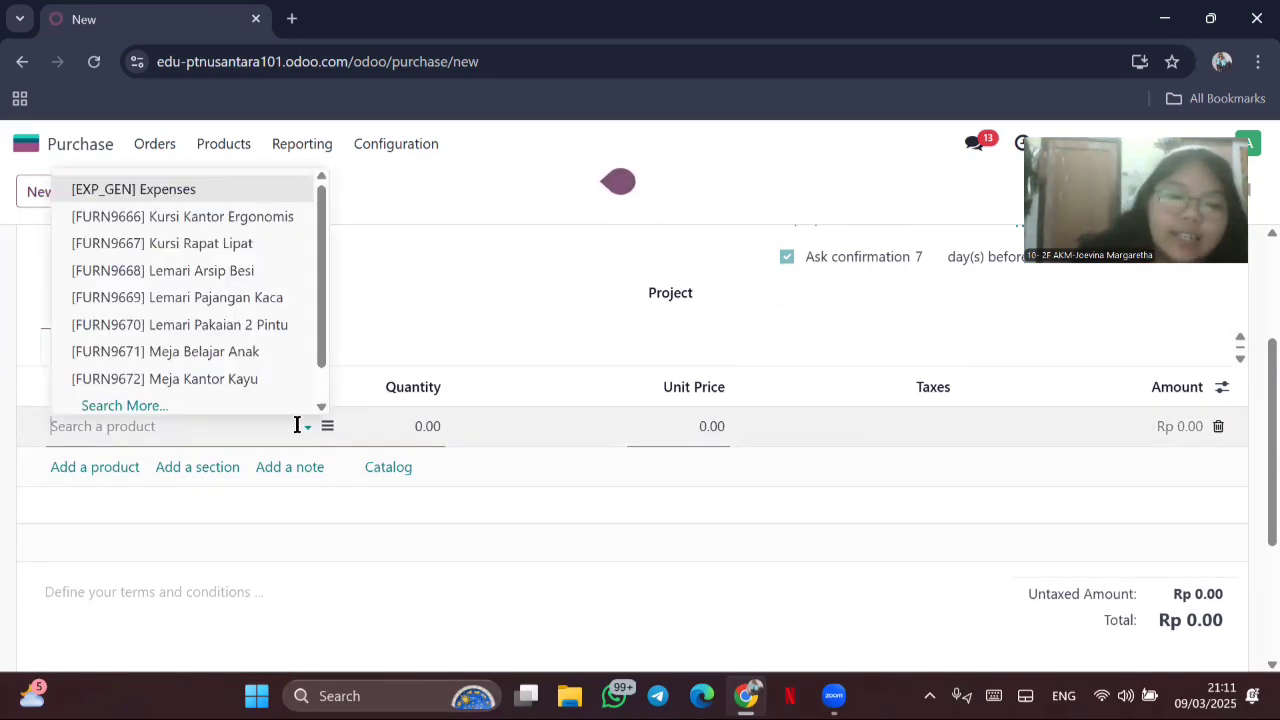
pyautogui.click(124, 405)
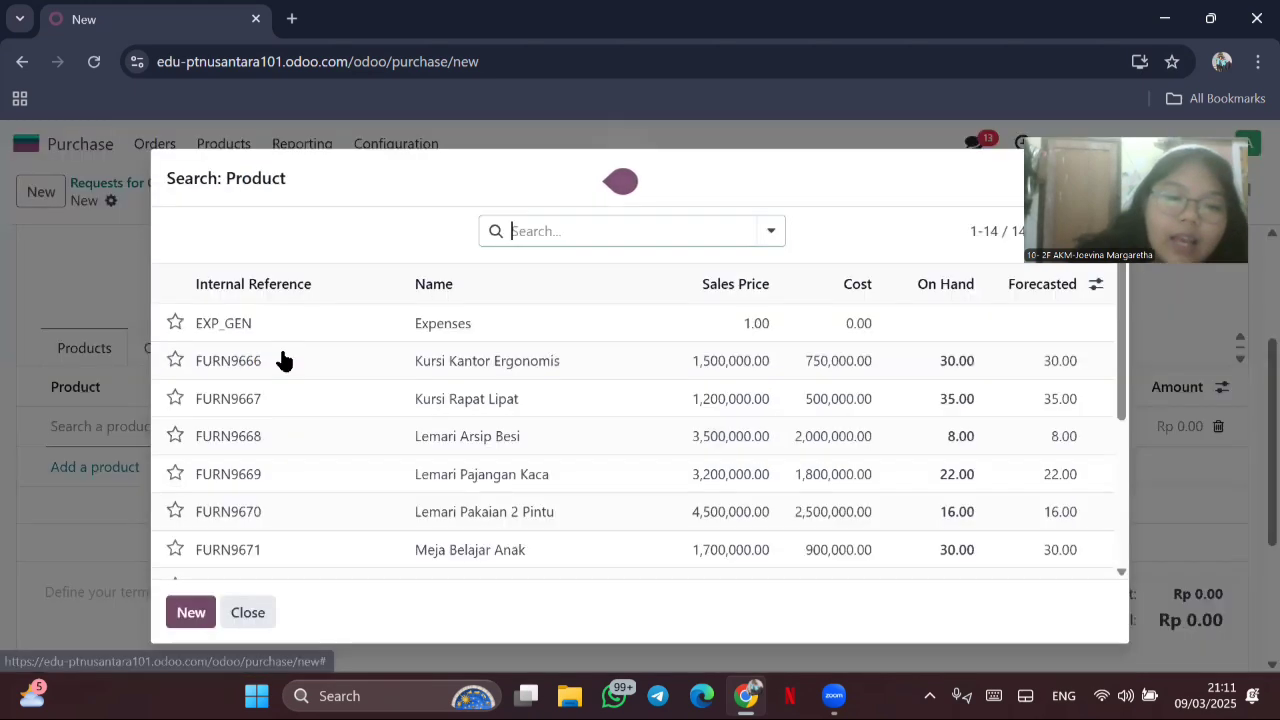
pyautogui.scroll(-5, 466, 491)
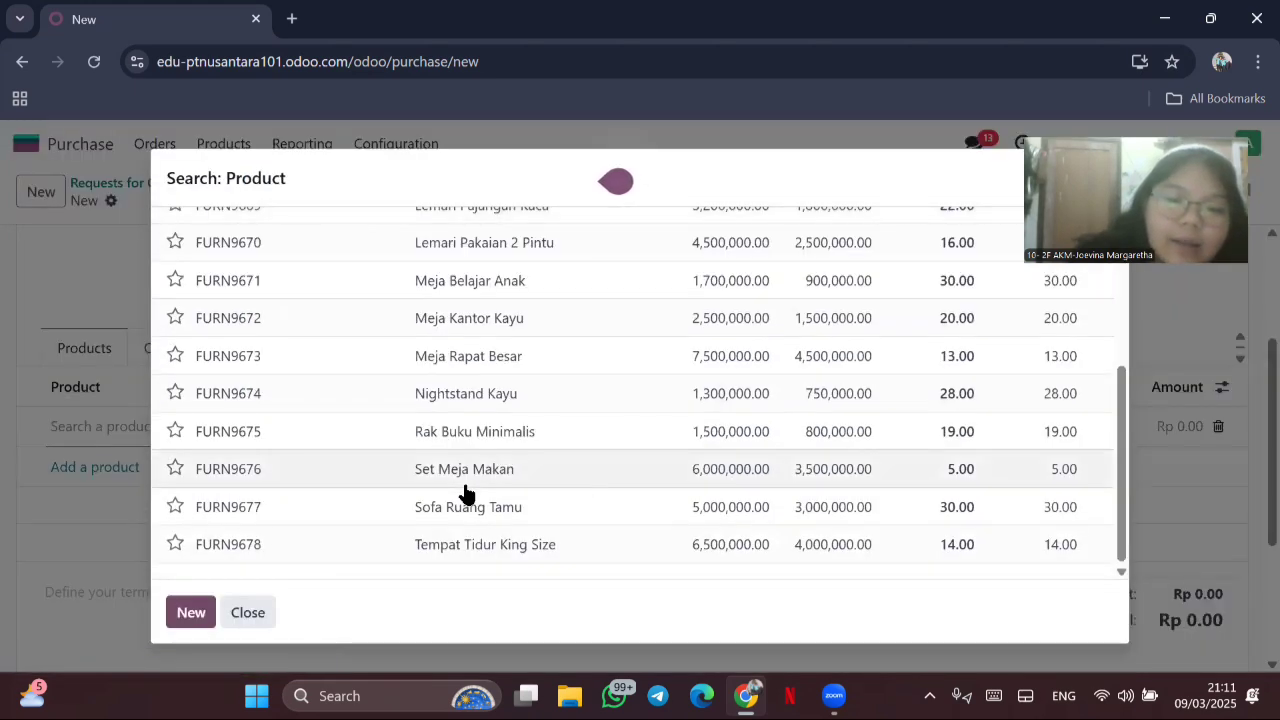
pyautogui.click(523, 402)
pyautogui.click(429, 425)
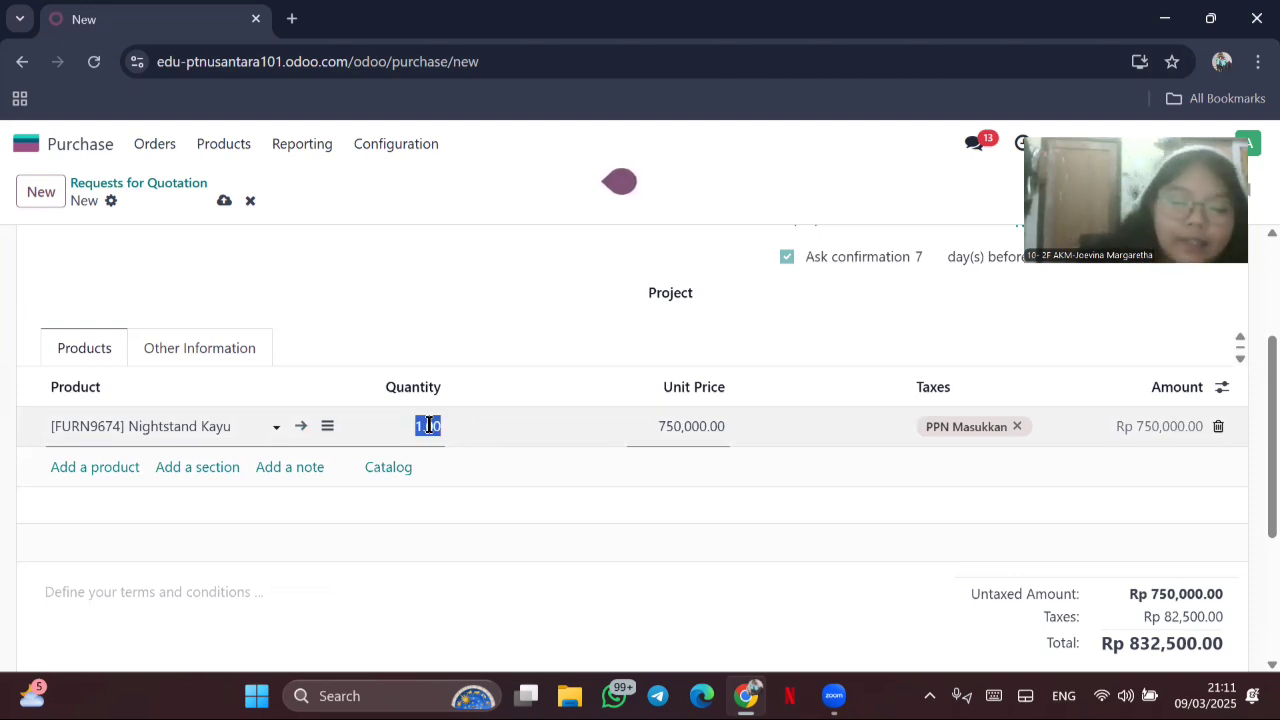
pyautogui.write('7')
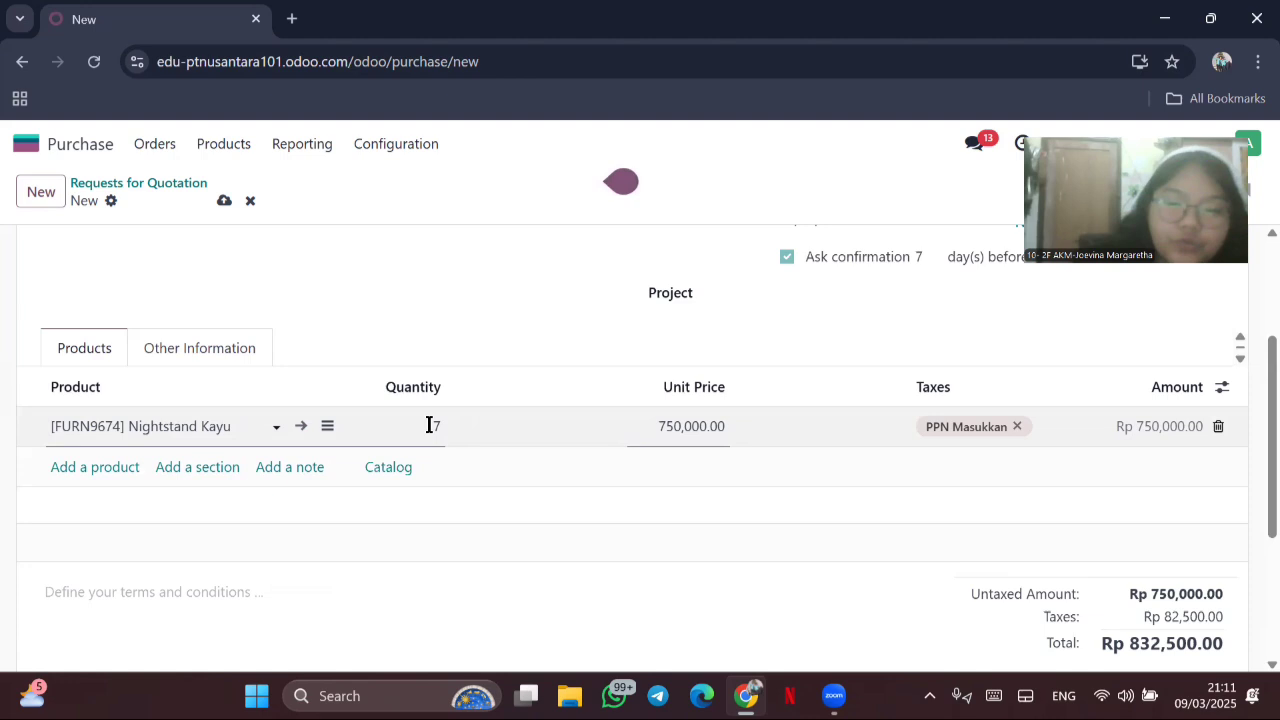
pyautogui.click(677, 430)
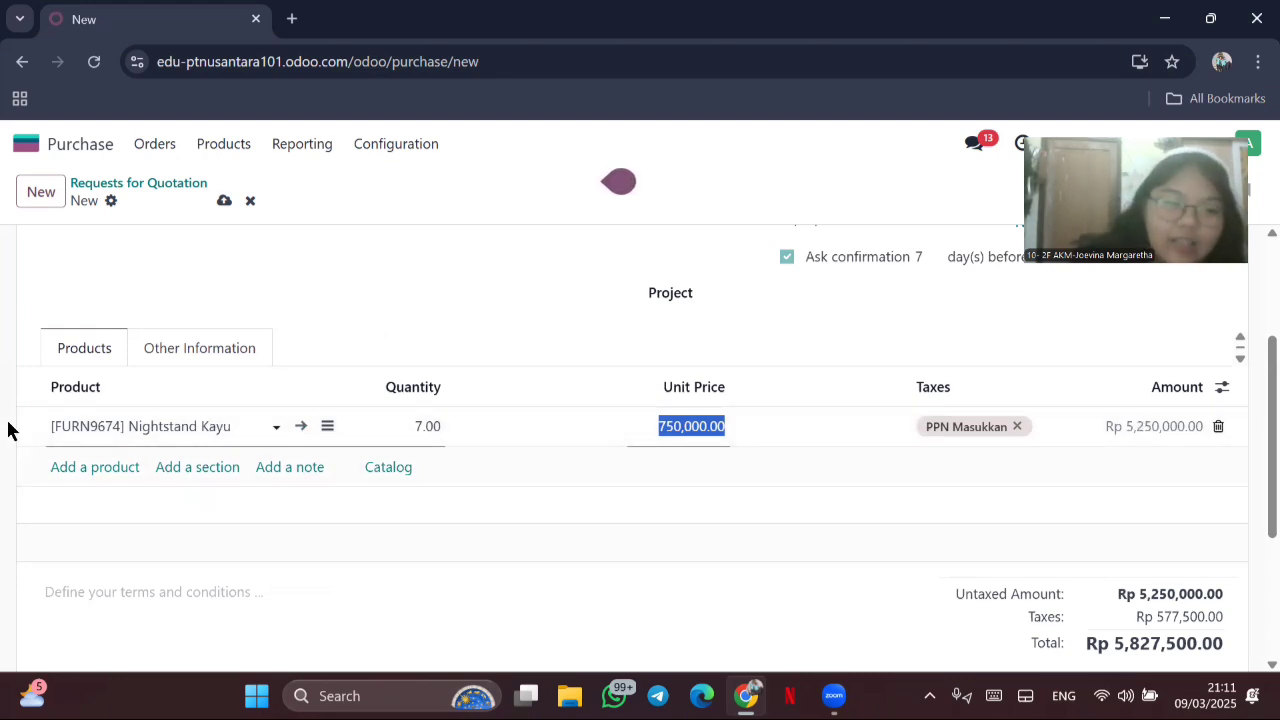
# Step: Add a second product line for [FURN9676] Set Meja Makan with a quantity of 12
pyautogui.click(78, 476)
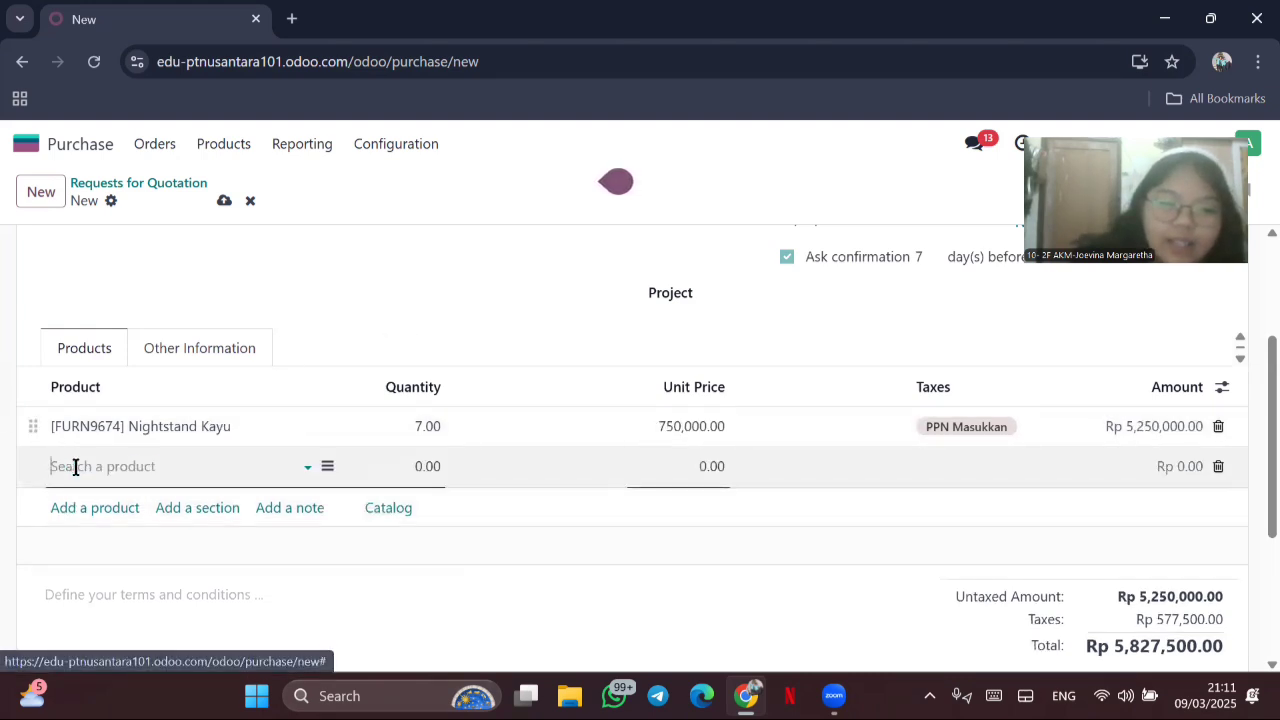
pyautogui.click(305, 466)
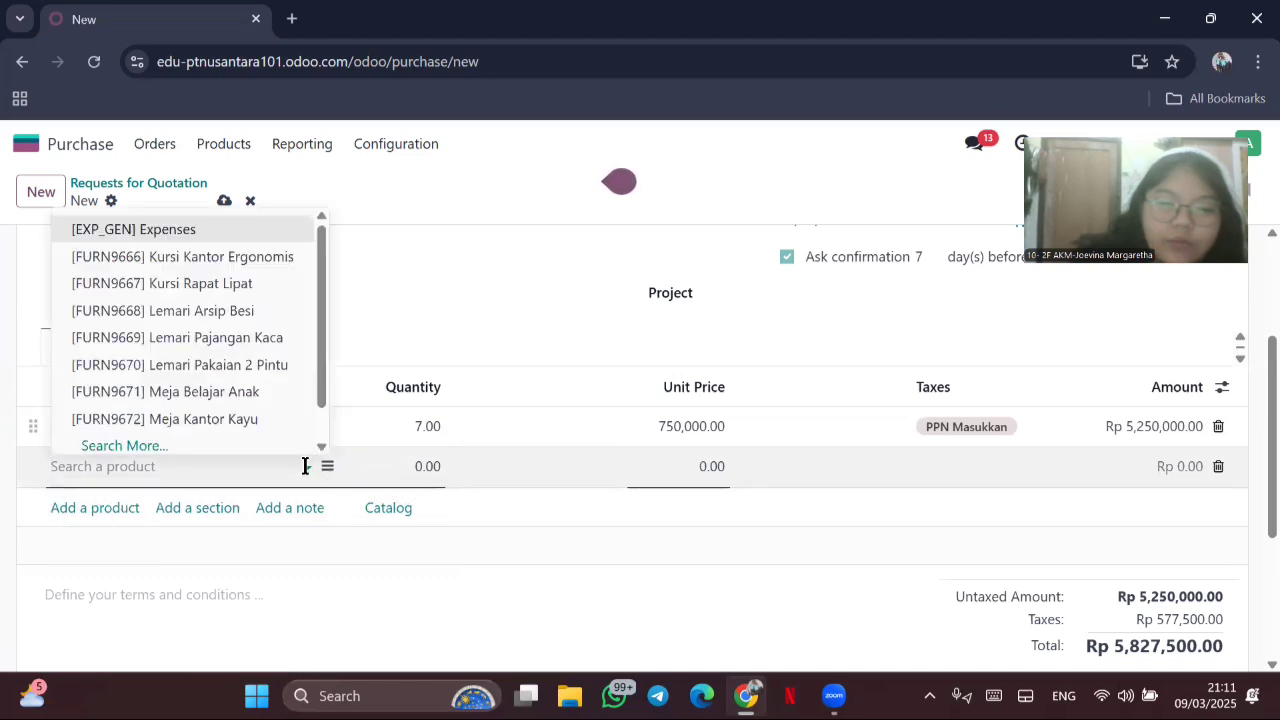
pyautogui.click(194, 452)
pyautogui.scroll(-3, 500, 497)
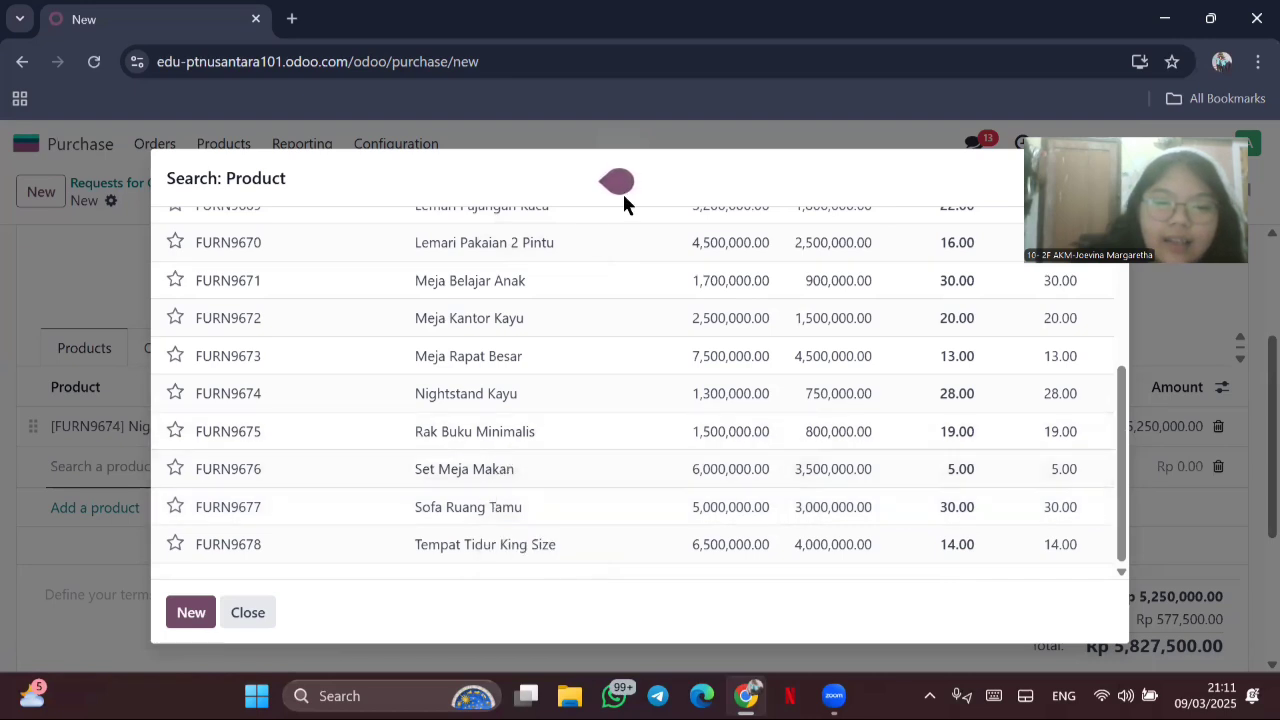
pyautogui.click(515, 478)
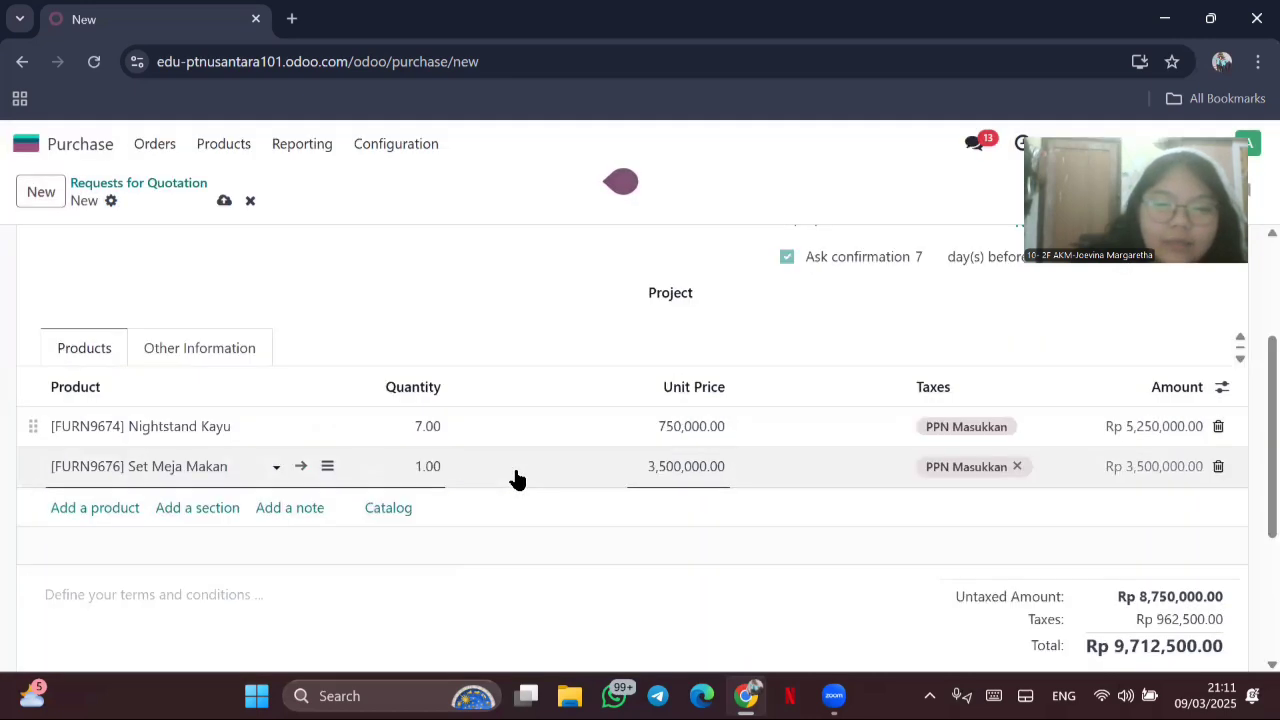
pyautogui.click(420, 468)
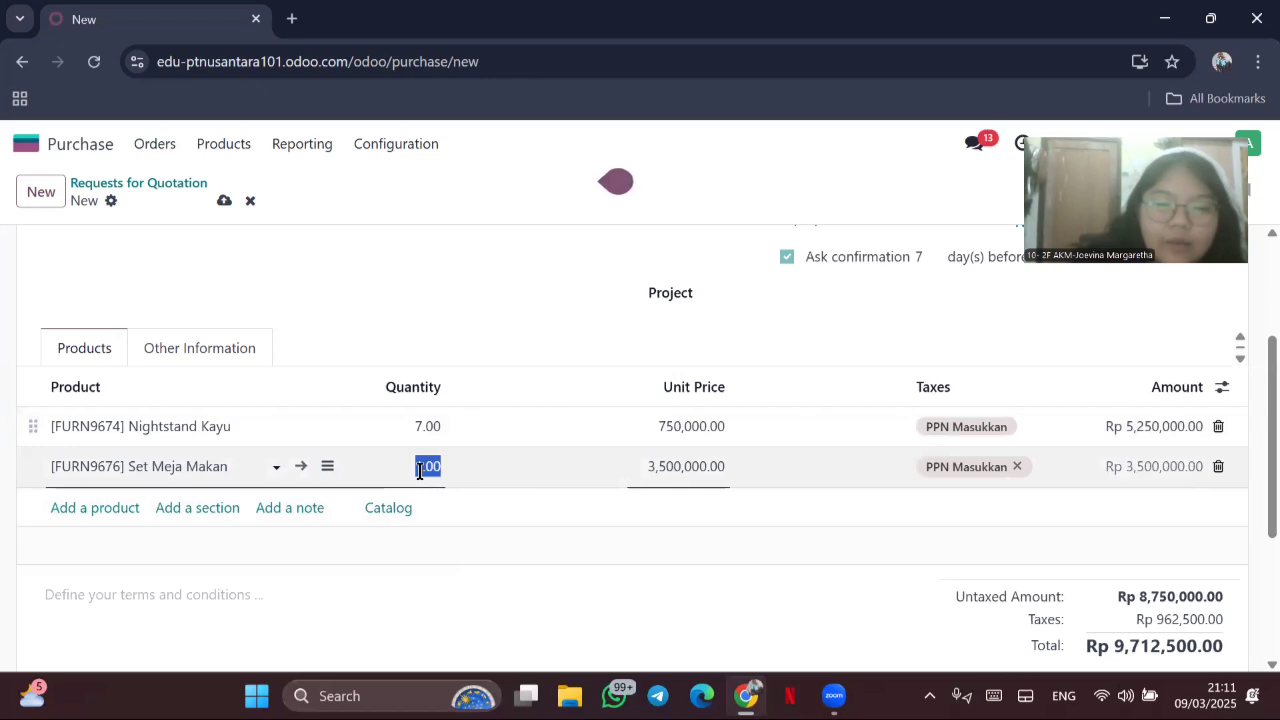
pyautogui.write('12')
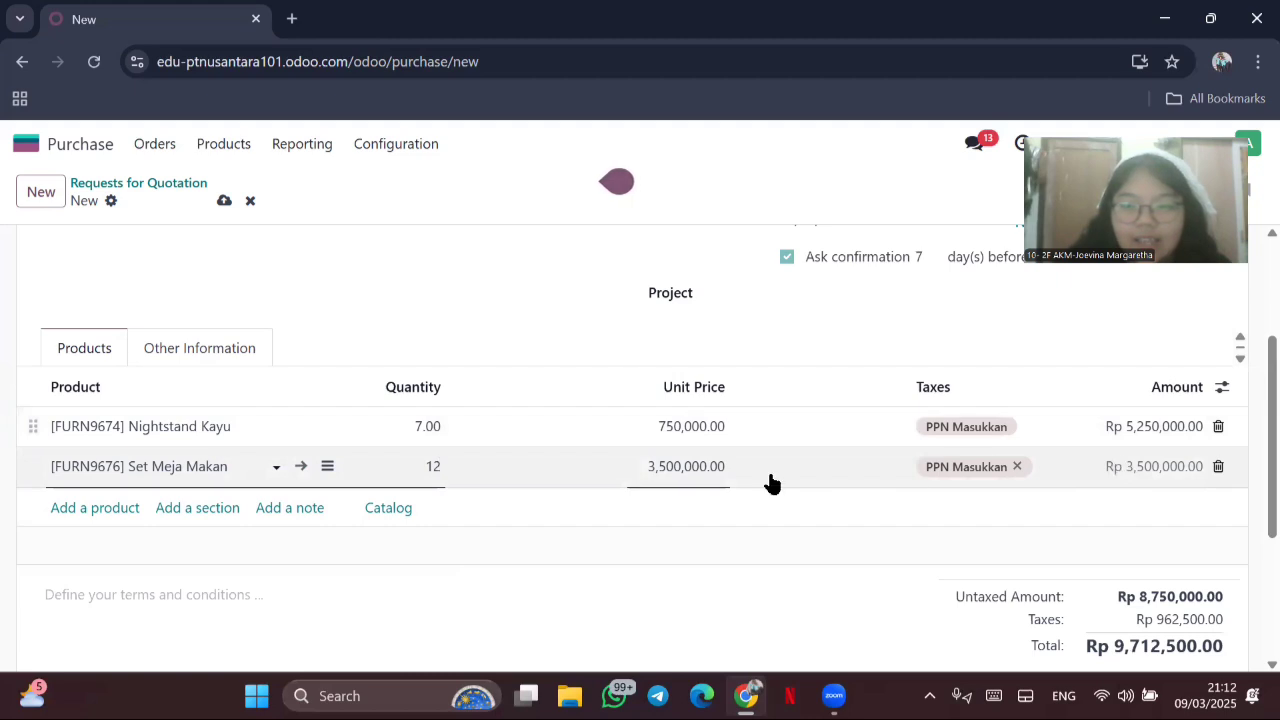
pyautogui.click(702, 455)
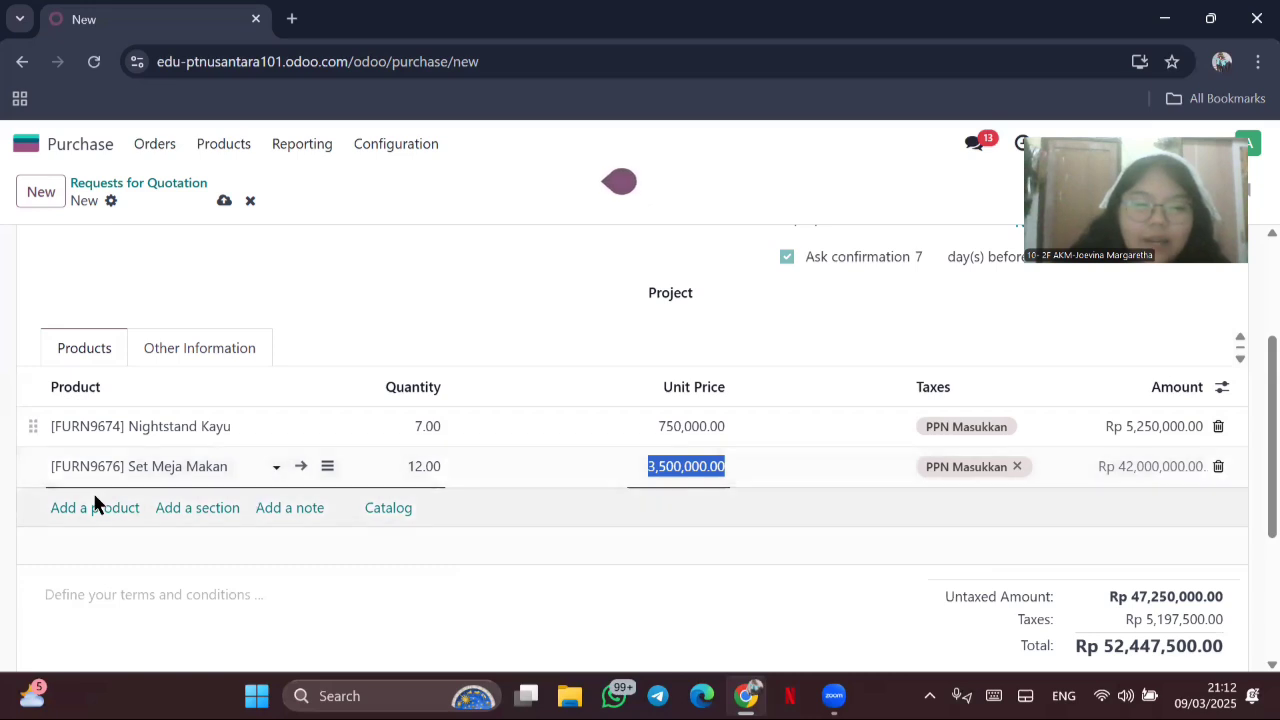
# Step: Add a third product line for [FURN9678] Tempat Tidur King Size with a quantity of 3
pyautogui.click(84, 516)
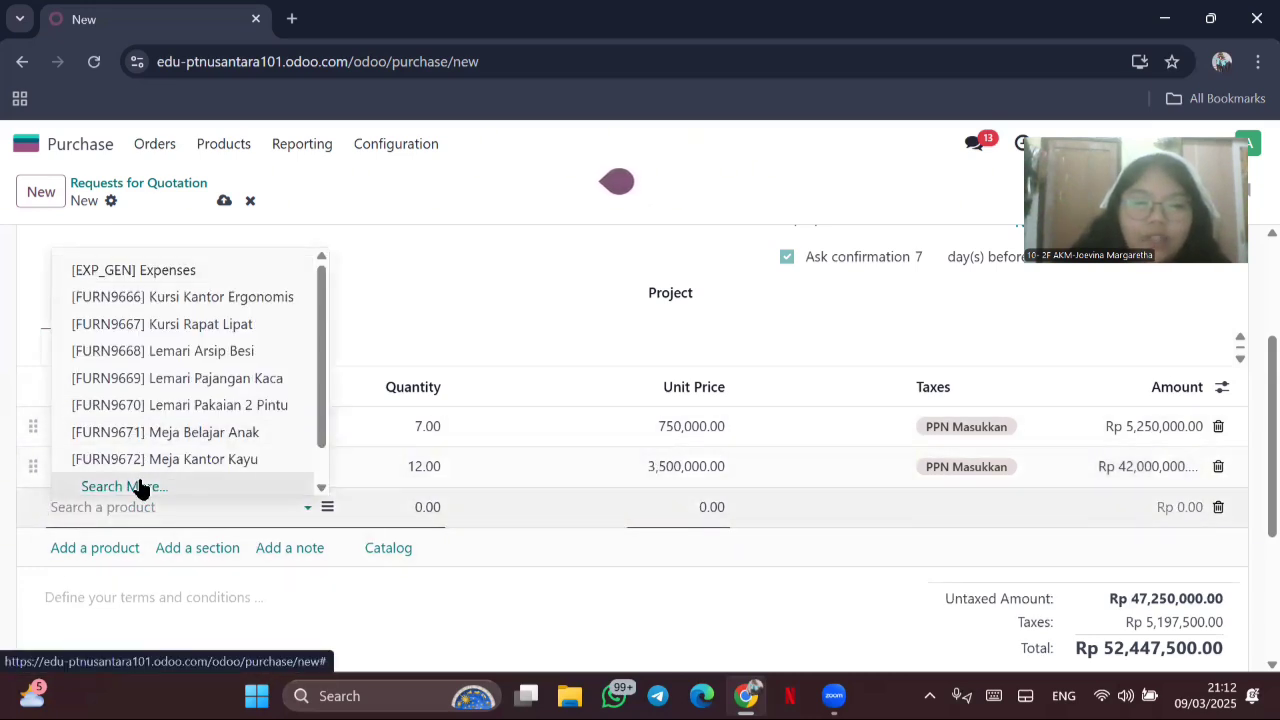
pyautogui.click(137, 487)
pyautogui.scroll(-3, 325, 425)
pyautogui.scroll(3, 325, 425)
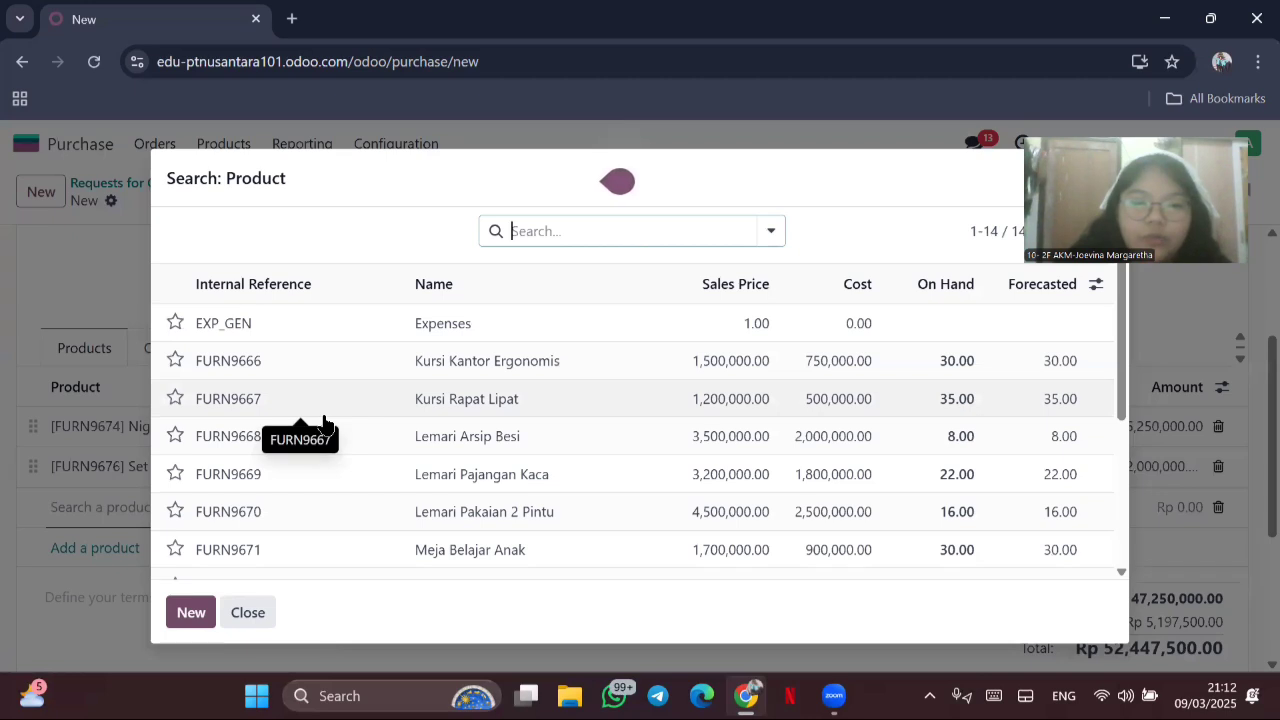
pyautogui.scroll(-5, 325, 425)
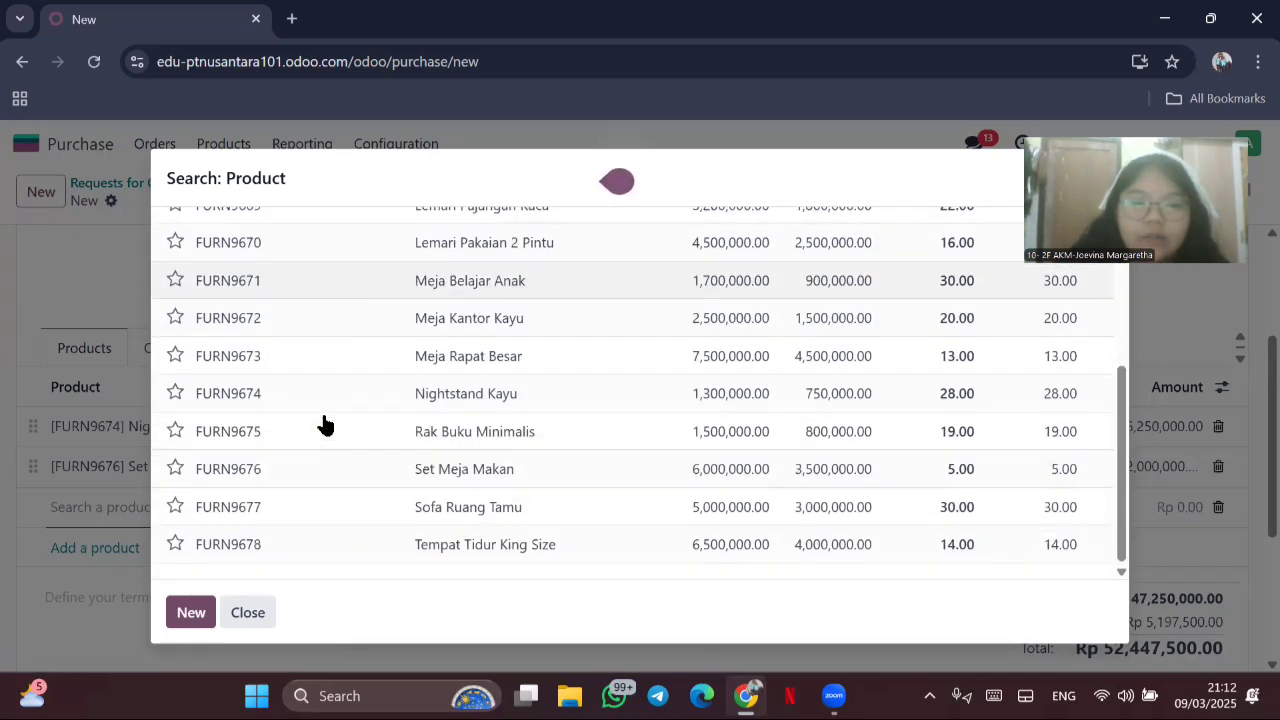
pyautogui.click(511, 547)
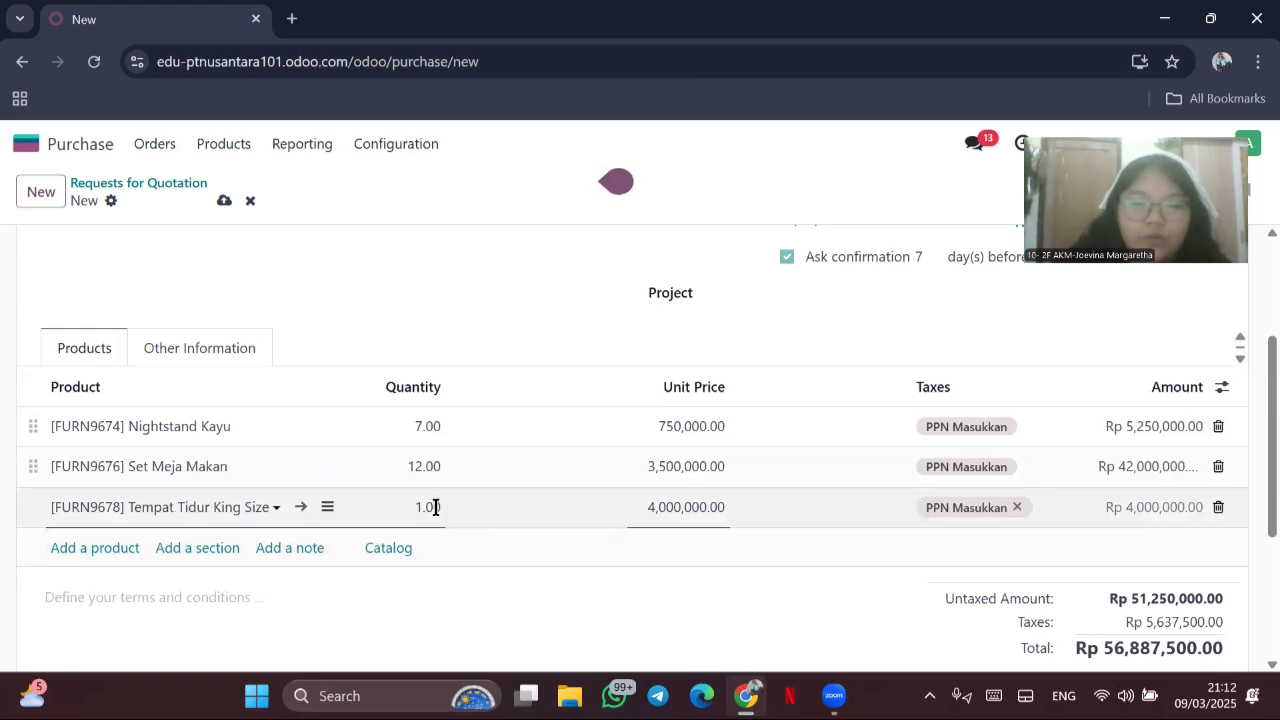
pyautogui.doubleClick(435, 507)
pyautogui.press('BackSpace')
pyautogui.write('3')
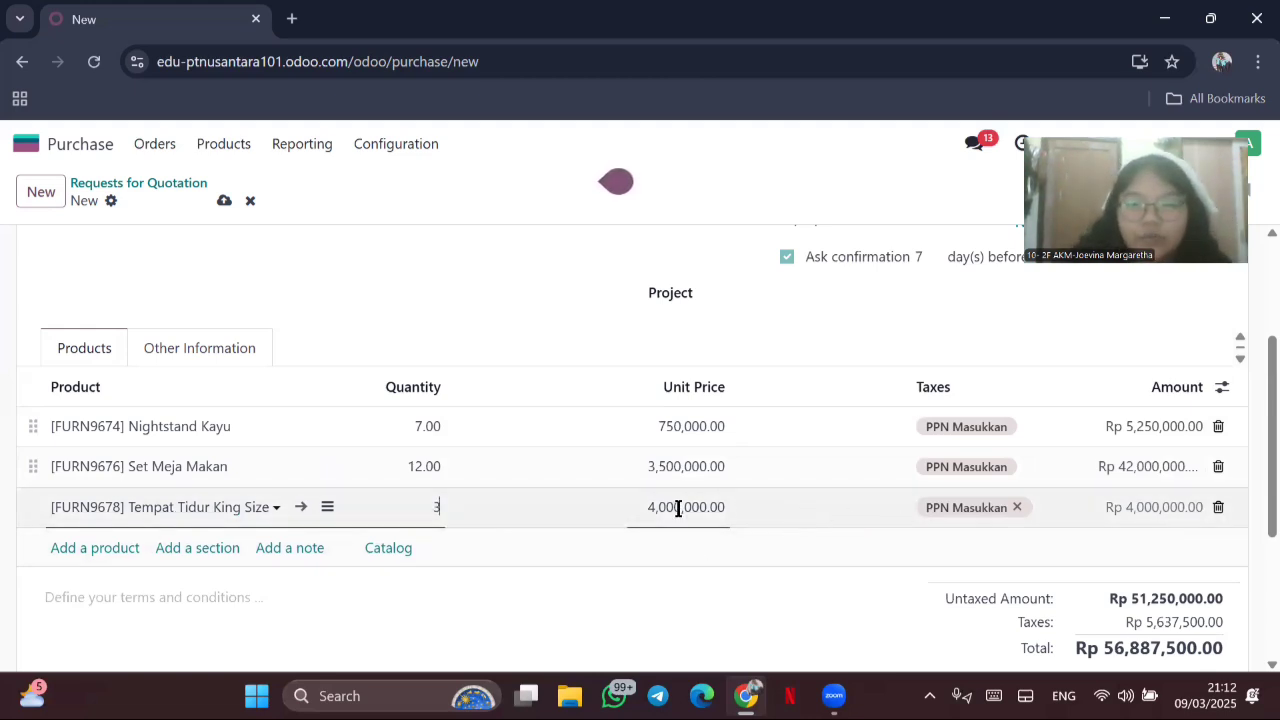
# Step: Review the completed request for quotation and send it by email to Toko Sentosa with the PDF attached
pyautogui.click(685, 510)
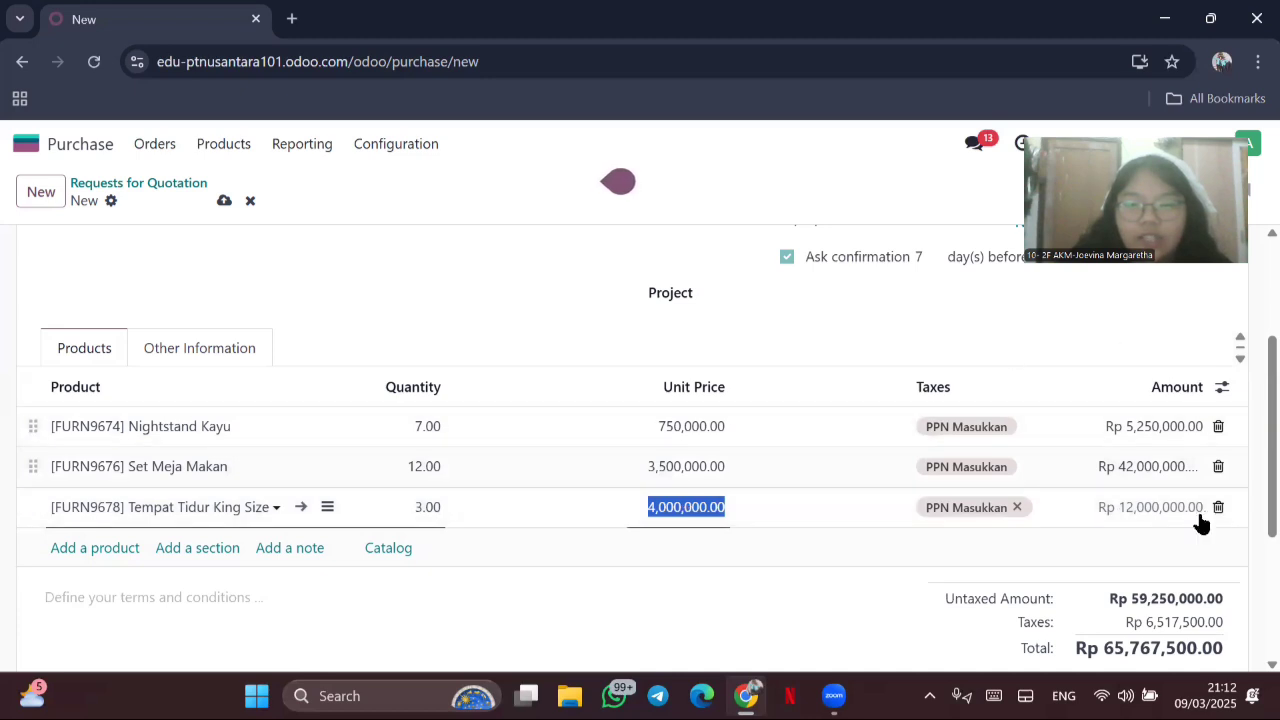
pyautogui.scroll(-2, 707, 566)
pyautogui.scroll(5, 707, 566)
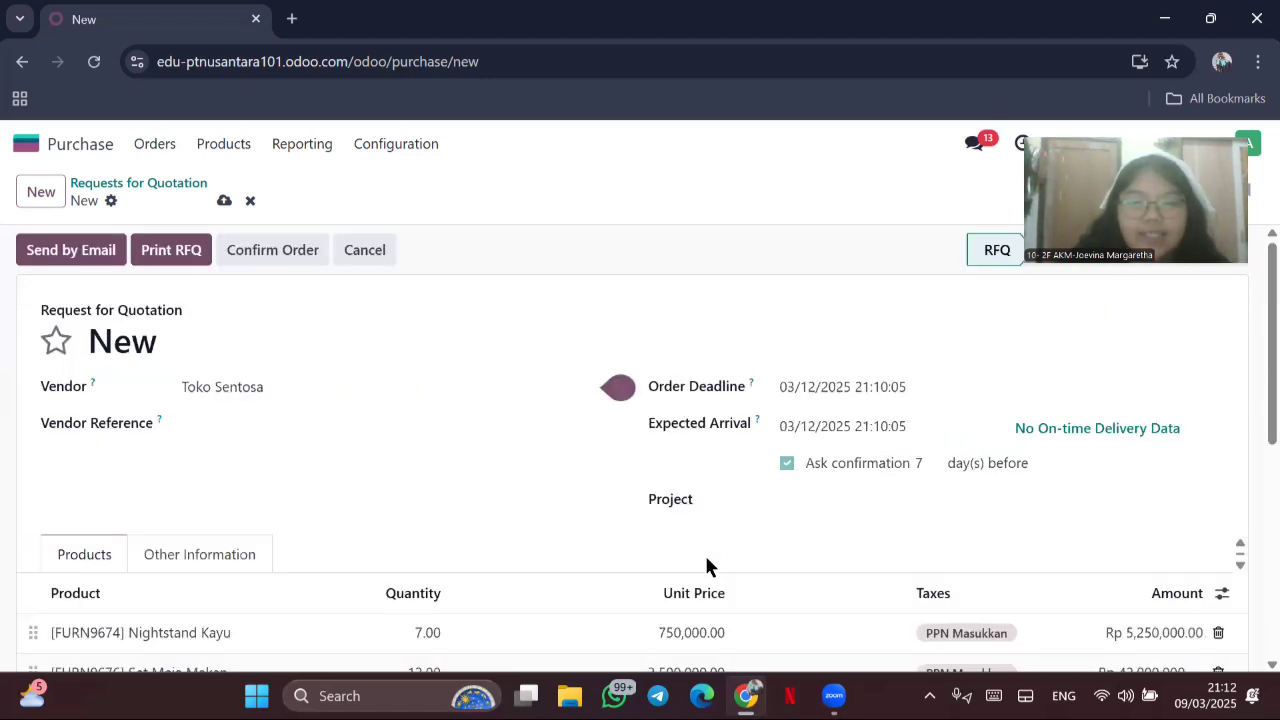
pyautogui.scroll(-2, 707, 566)
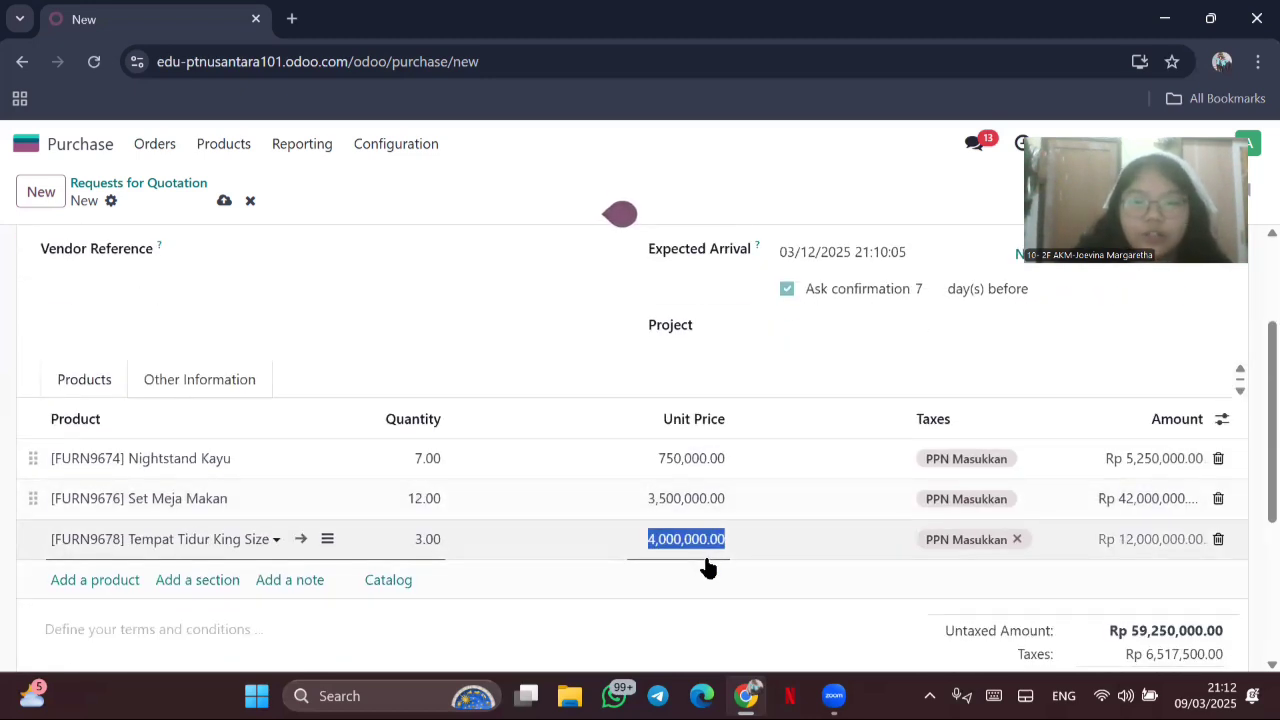
pyautogui.scroll(-1, 707, 566)
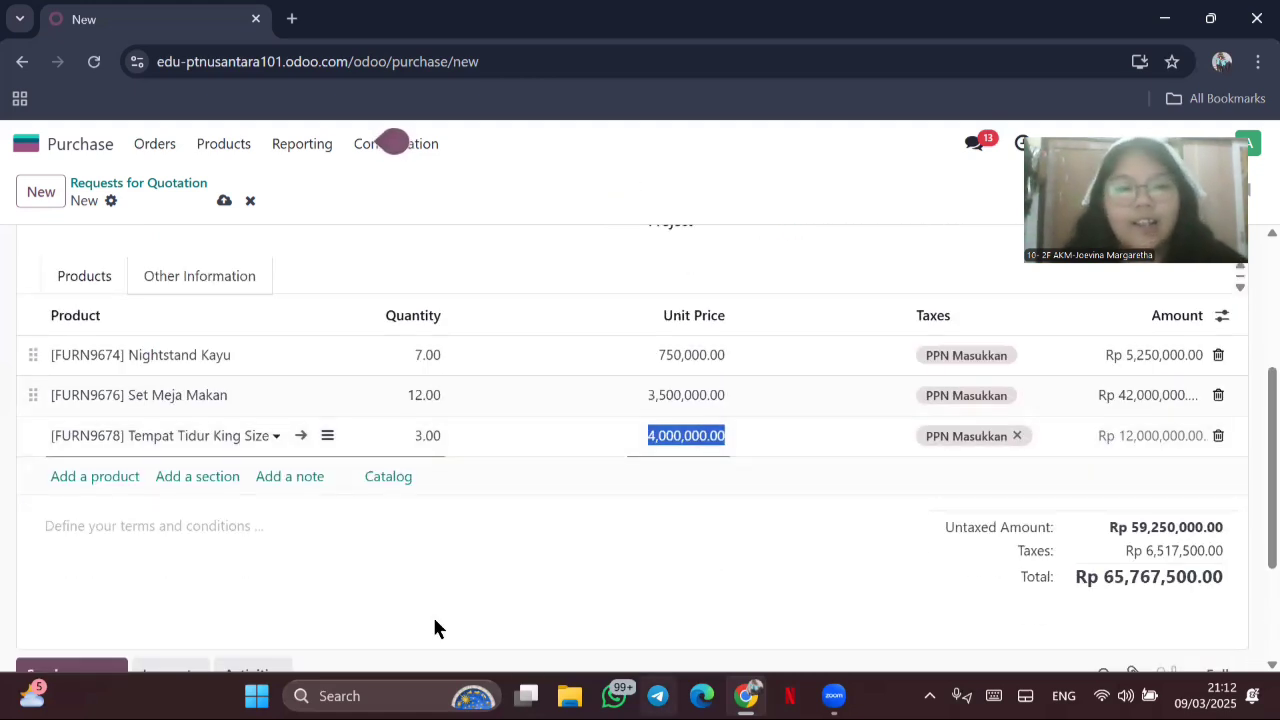
pyautogui.scroll(3, 532, 355)
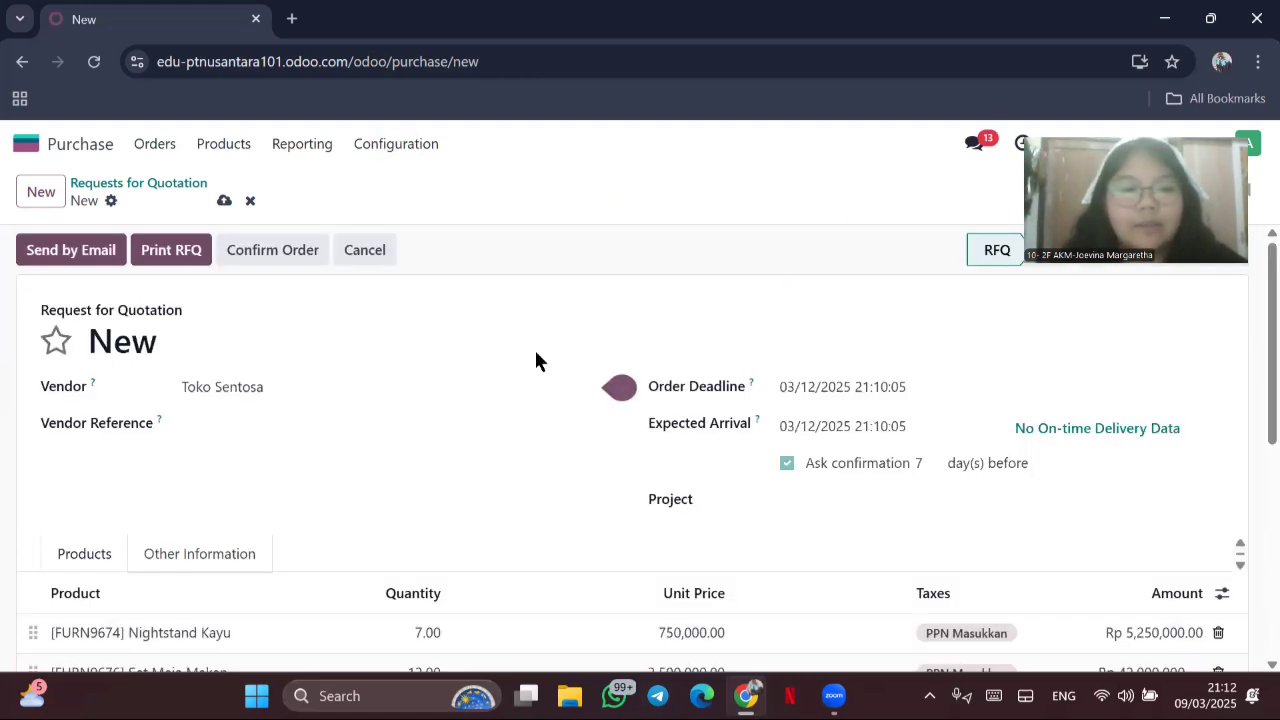
pyautogui.click(77, 258)
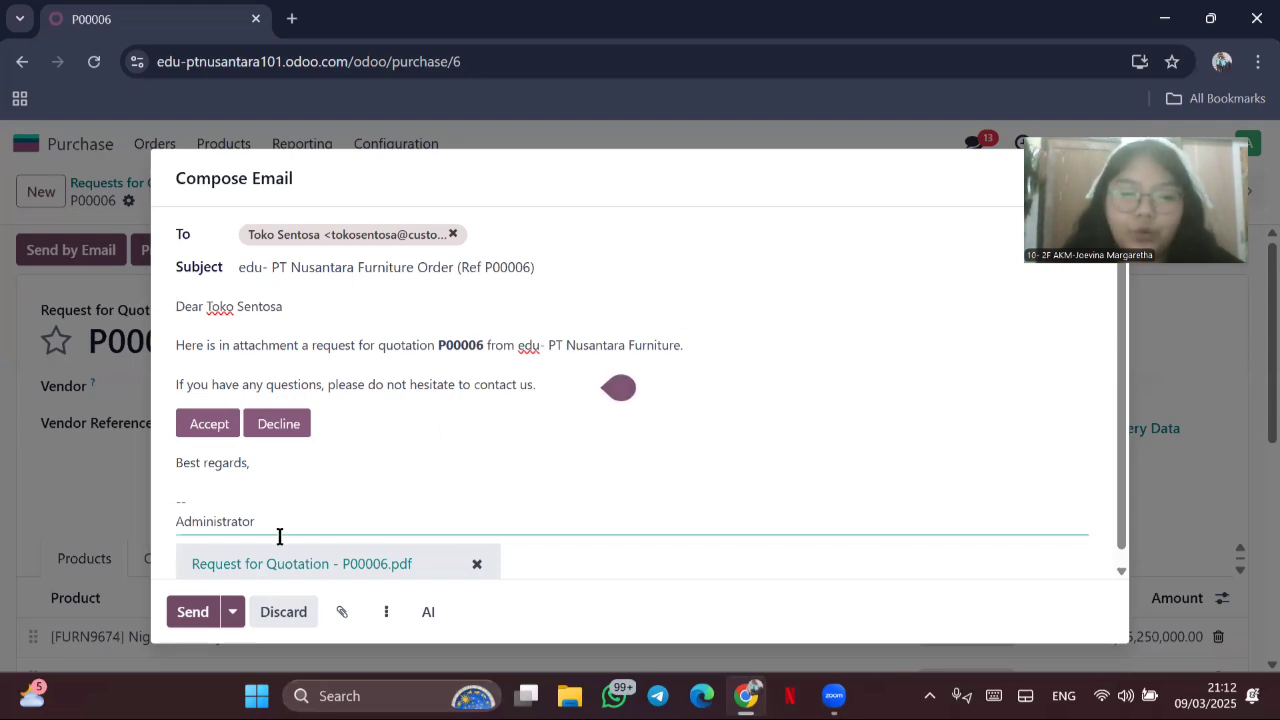
pyautogui.click(191, 613)
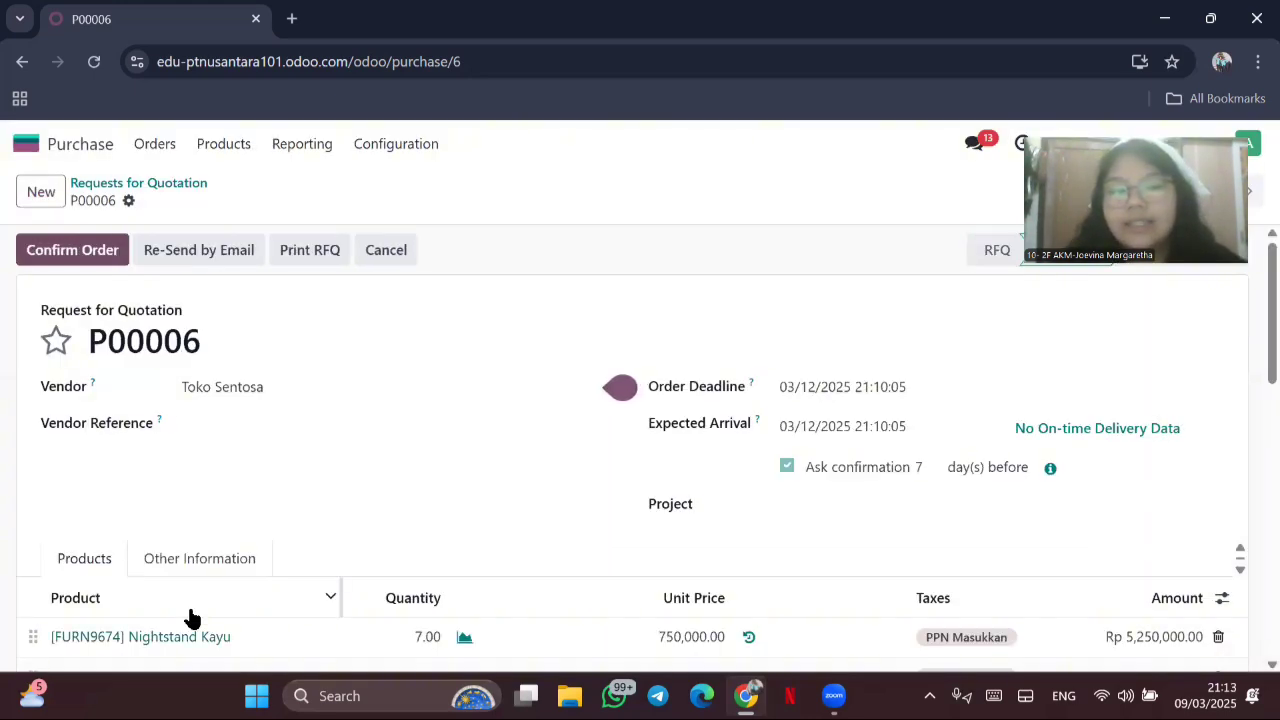
# Step: Print the request for quotation, review the downloaded PDF's addresses and product lines, and return to the request form
pyautogui.click(340, 247)
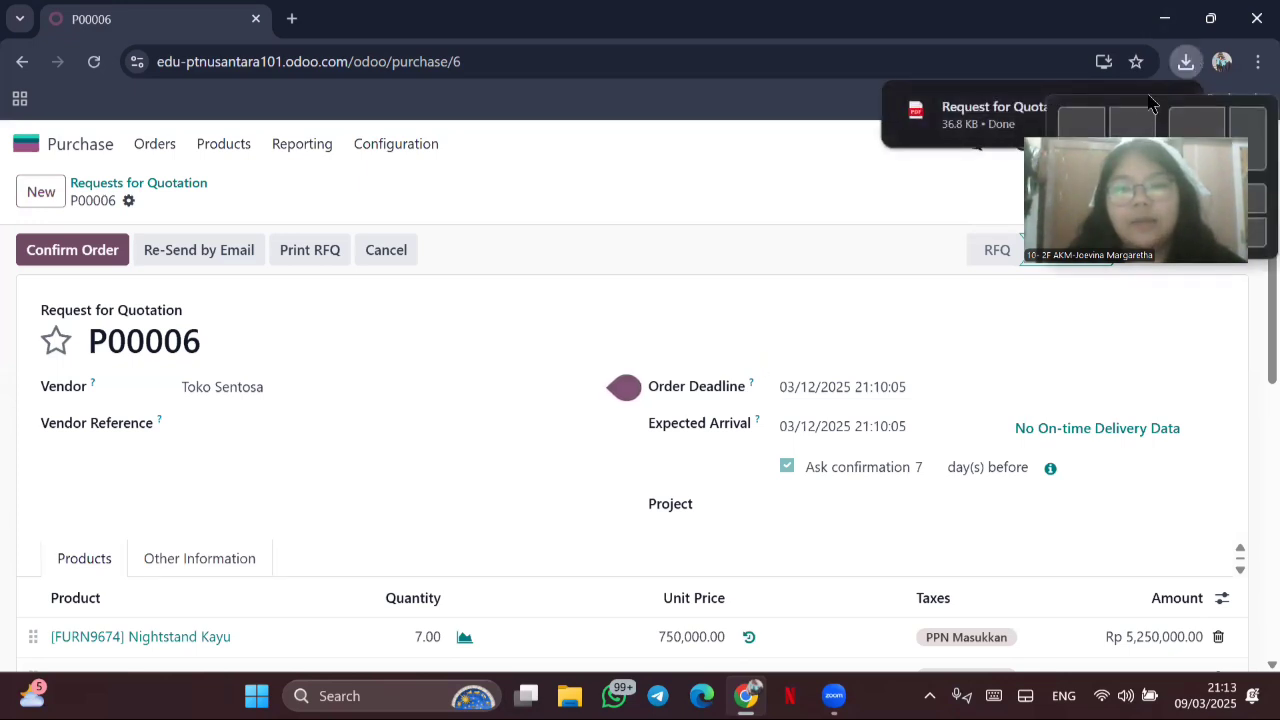
pyautogui.click(1168, 111)
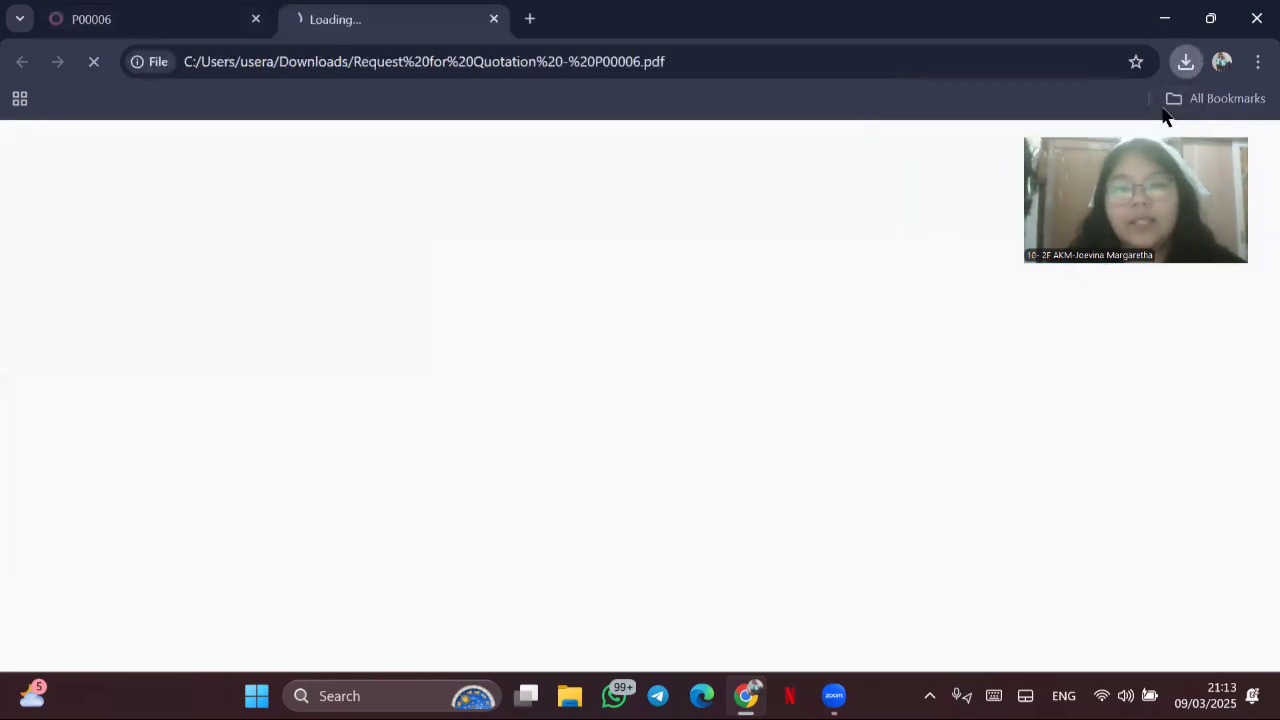
pyautogui.scroll(-2, 313, 380)
pyautogui.scroll(-5, 312, 373)
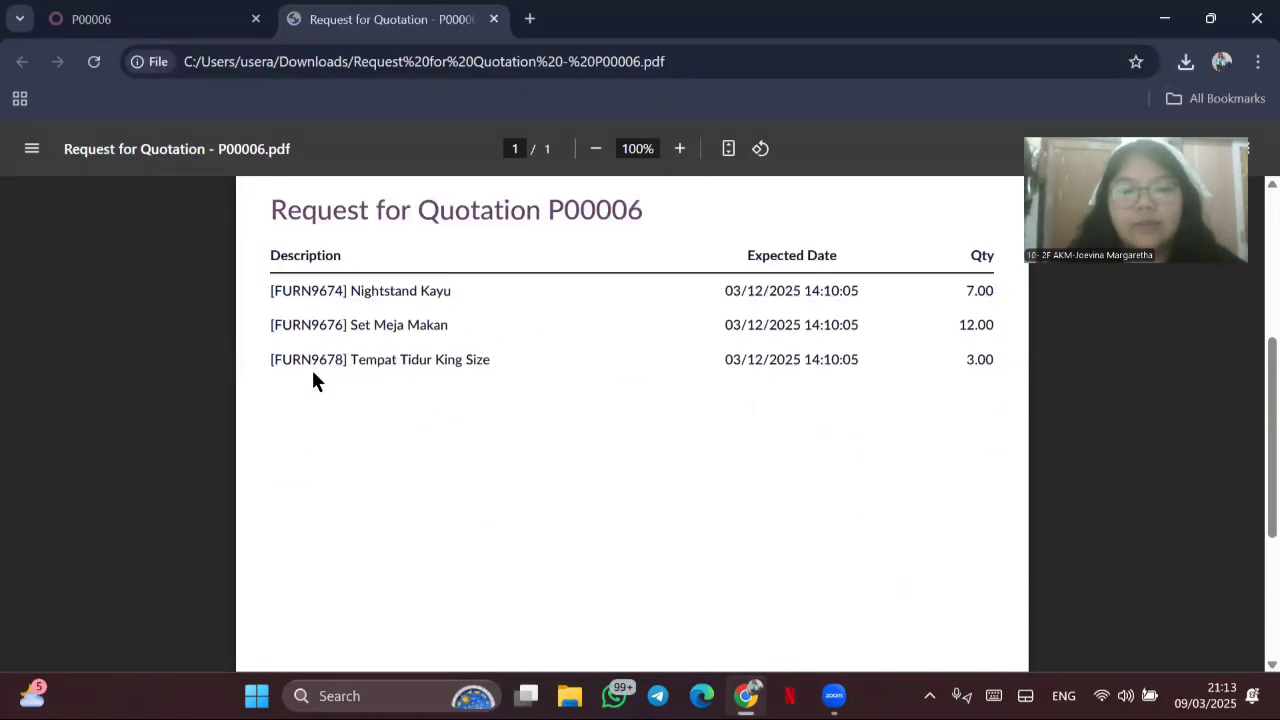
pyautogui.scroll(7, 312, 380)
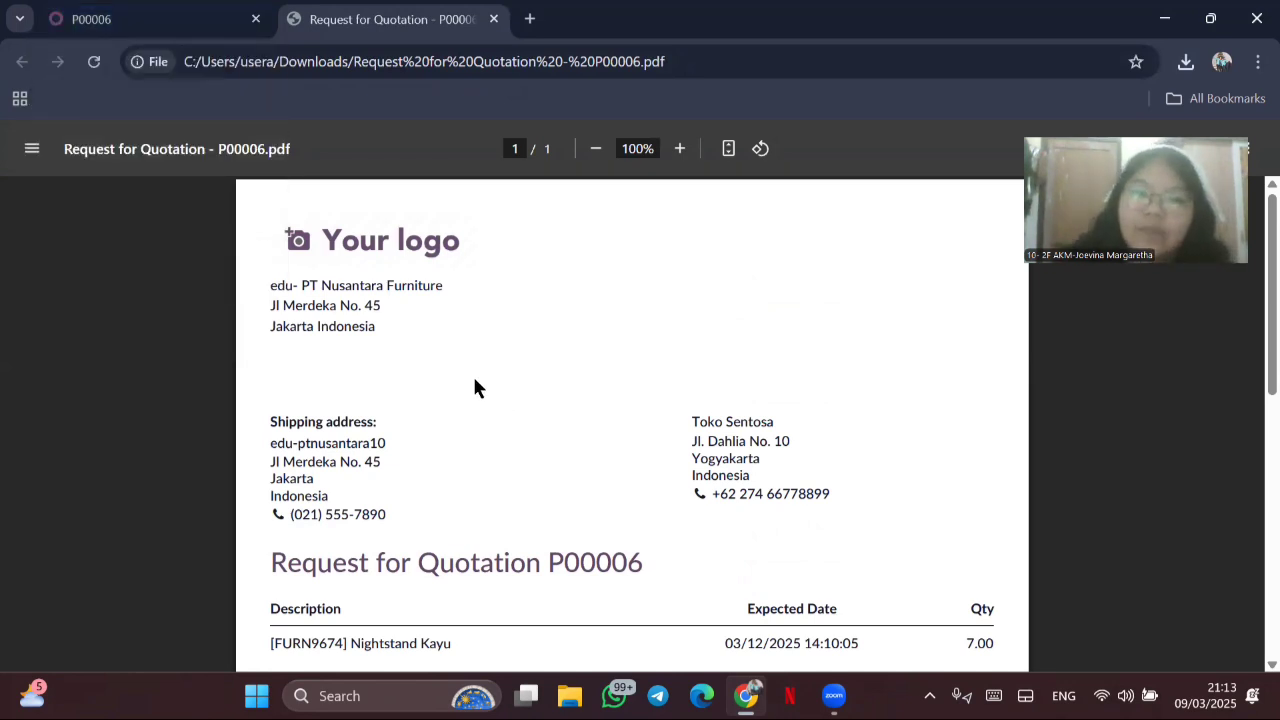
pyautogui.hotkey('ctrl', 'Tab')
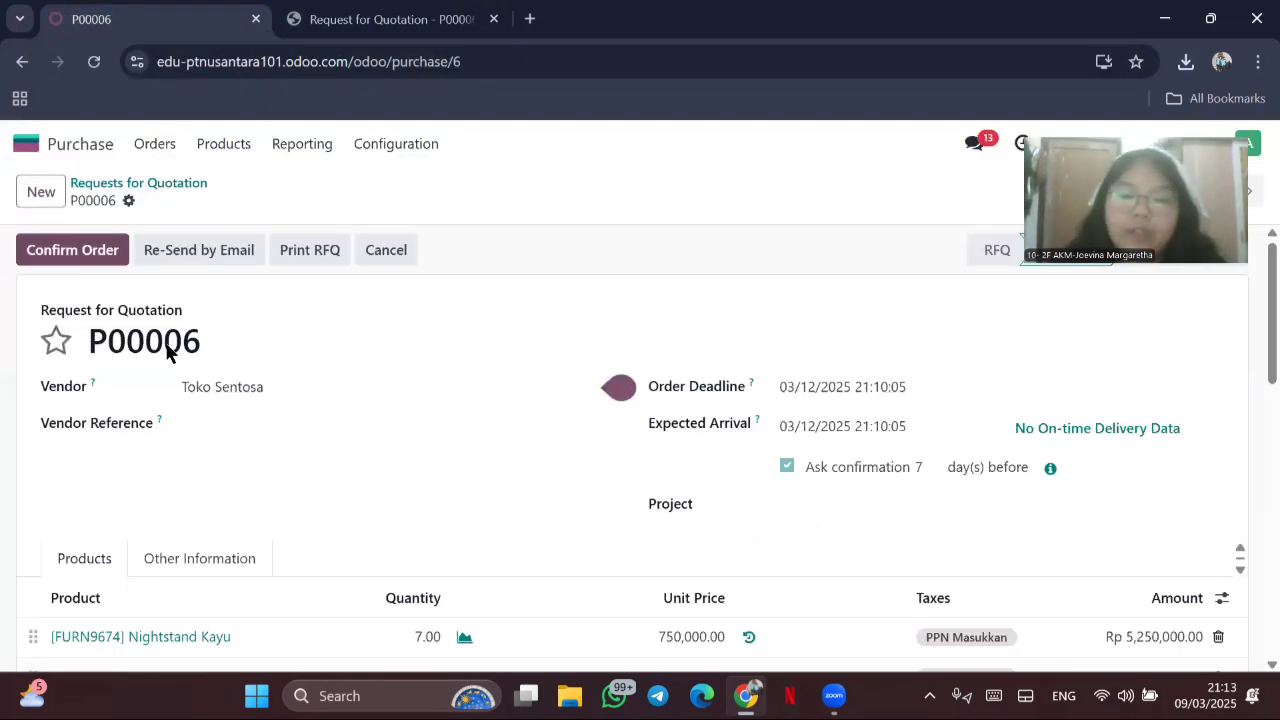
# Step: Leave the request form and open the list of requests for quotation, checking the network connection if the page stays blank
pyautogui.scroll(-2, 218, 506)
pyautogui.scroll(1, 218, 506)
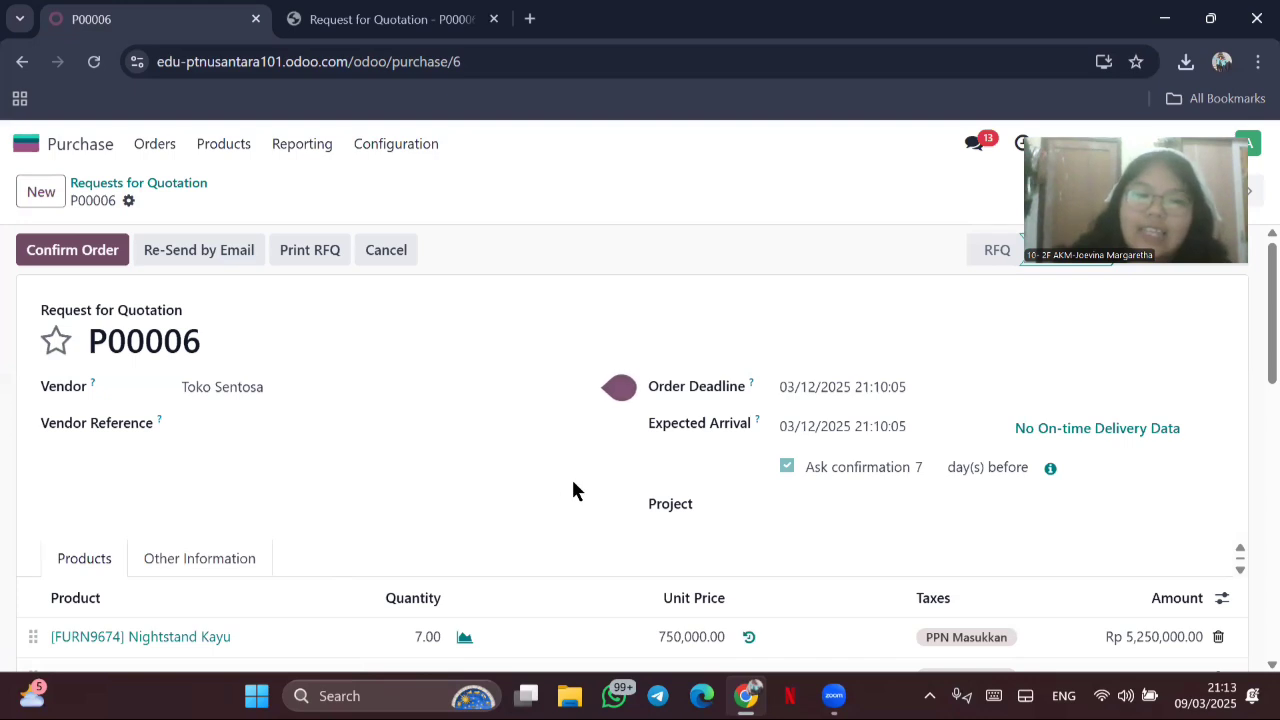
pyautogui.scroll(-3, 574, 490)
pyautogui.scroll(3, 573, 482)
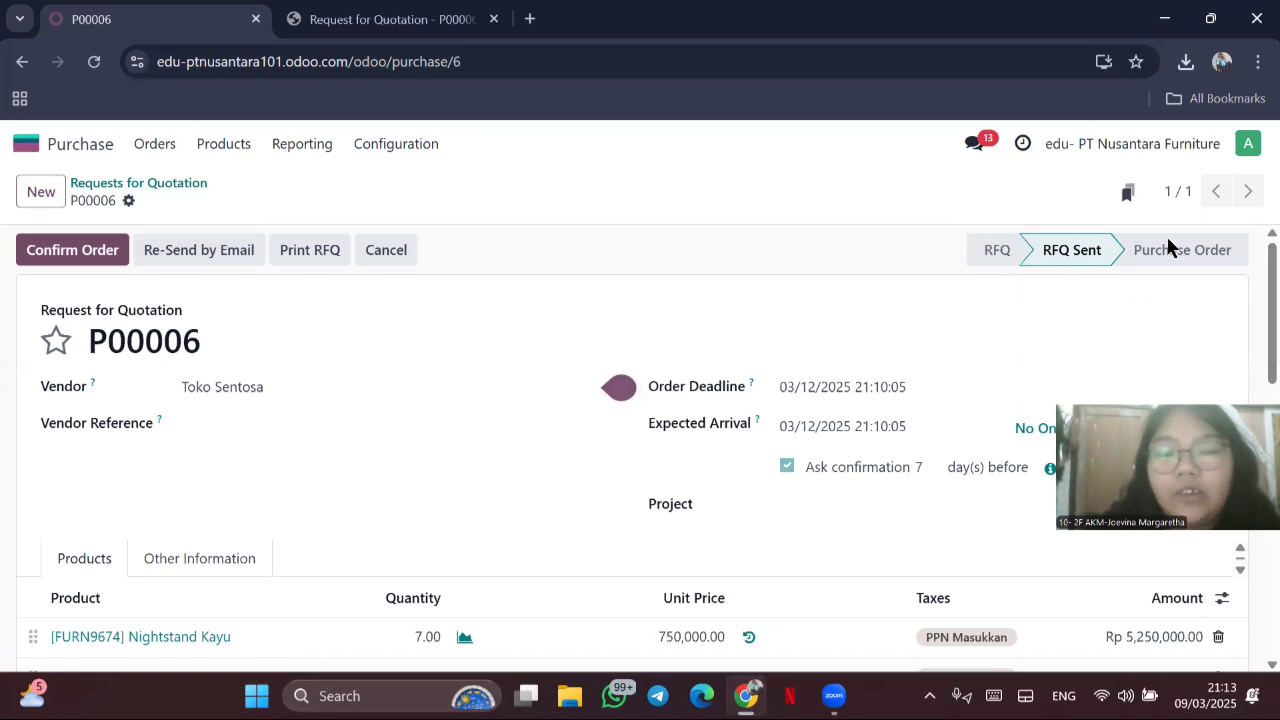
pyautogui.click(153, 146)
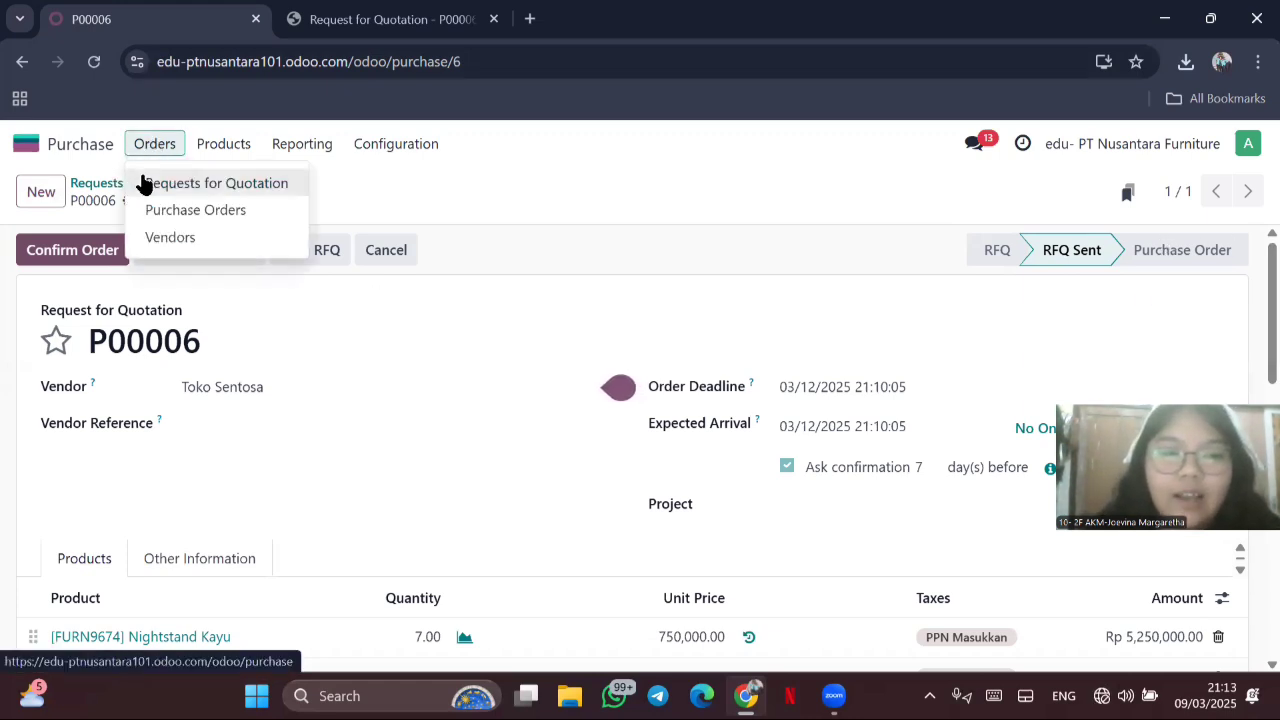
pyautogui.click(143, 183)
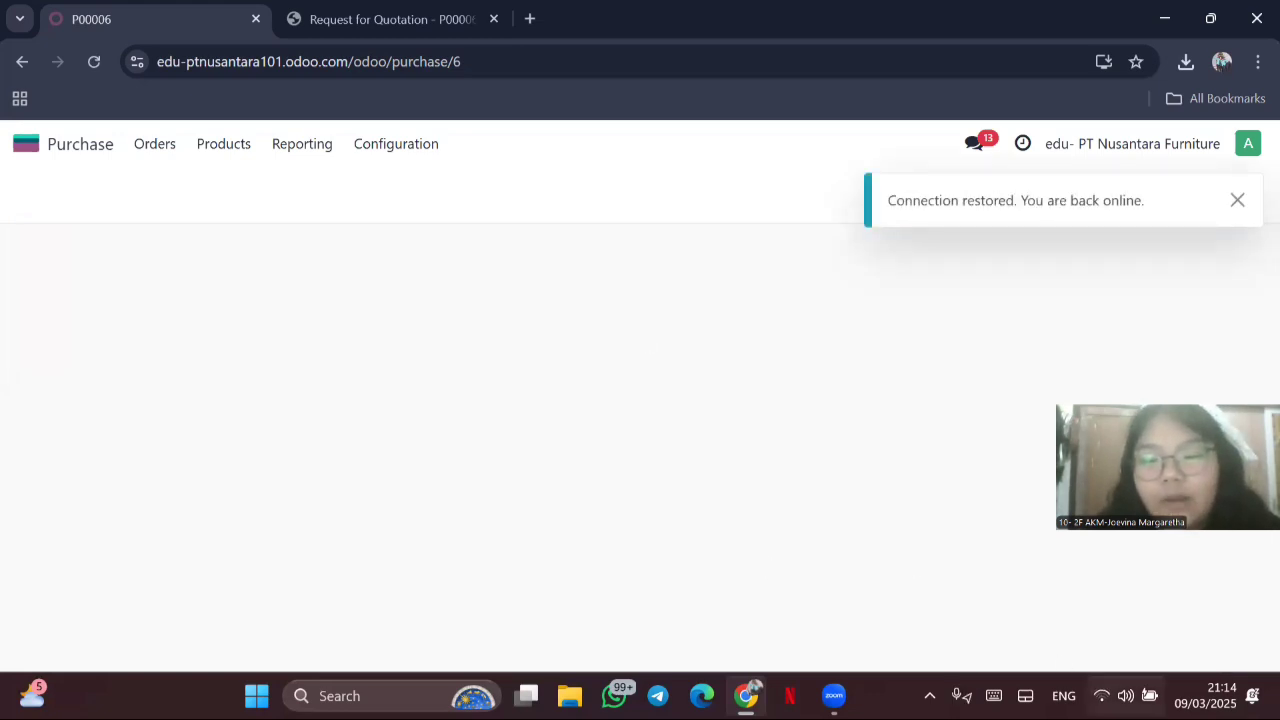
pyautogui.click(1125, 695)
pyautogui.click(671, 502)
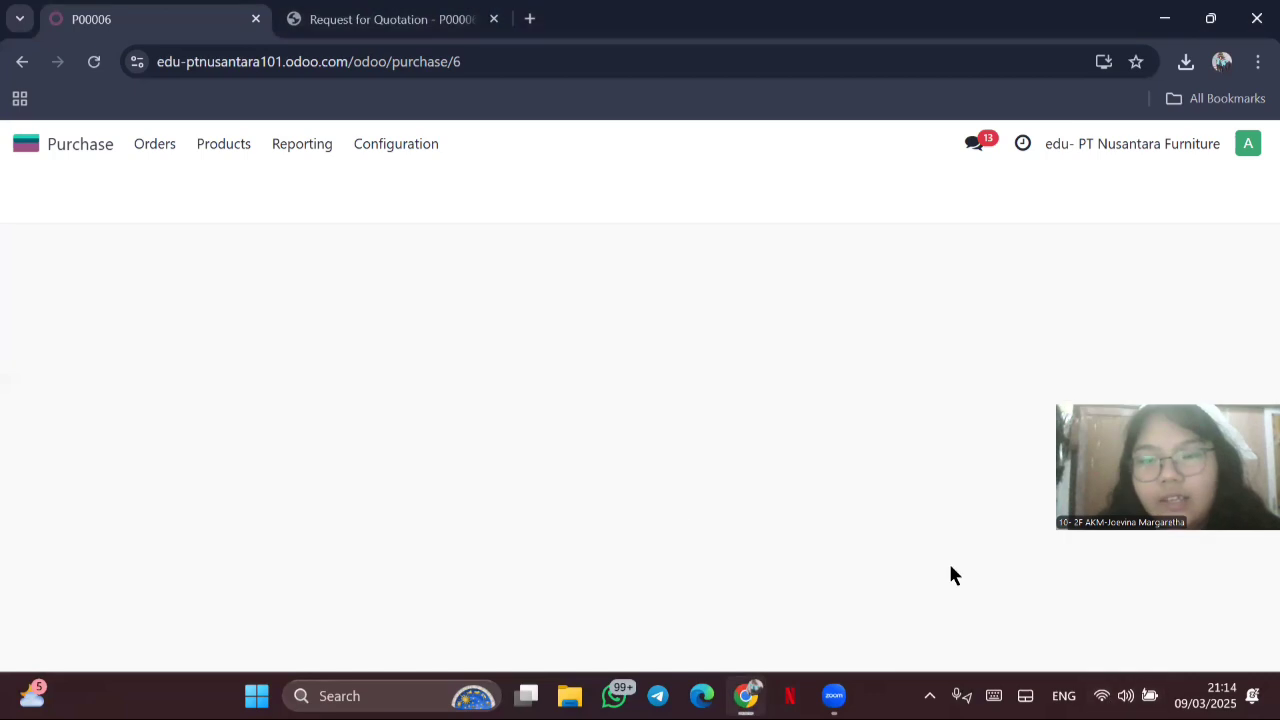
pyautogui.click(1125, 695)
pyautogui.click(609, 371)
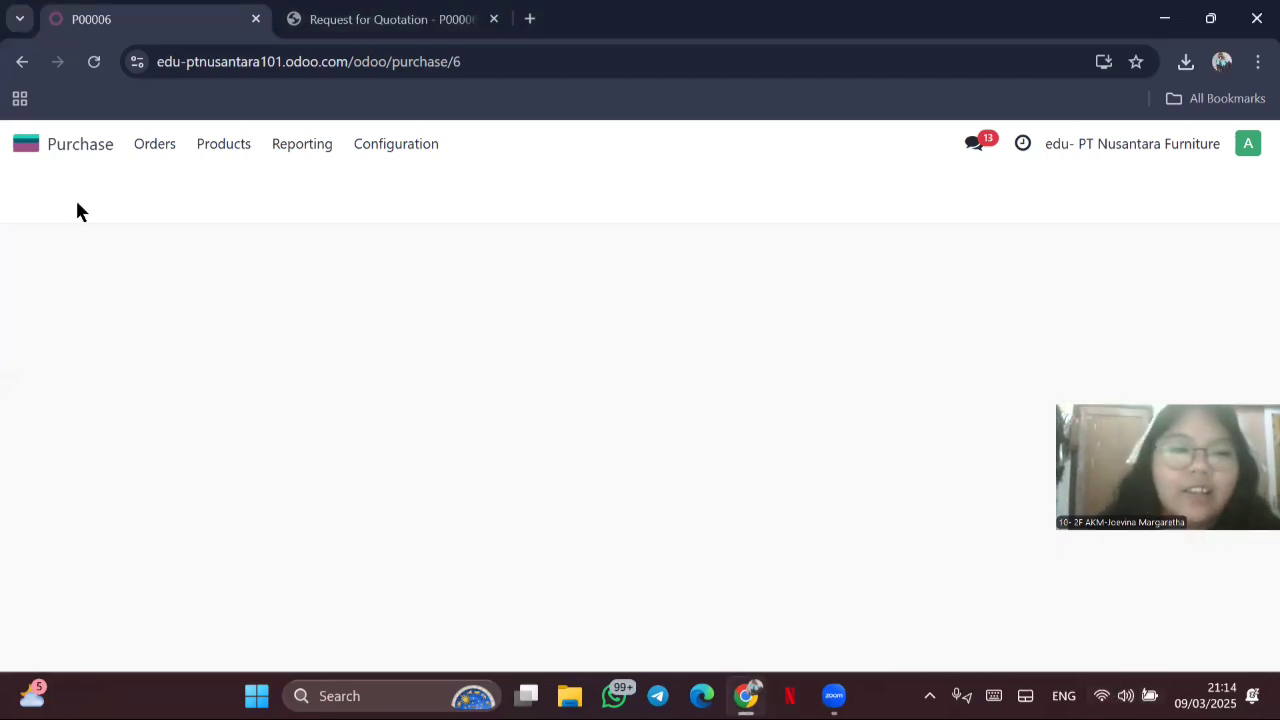
pyautogui.click(155, 146)
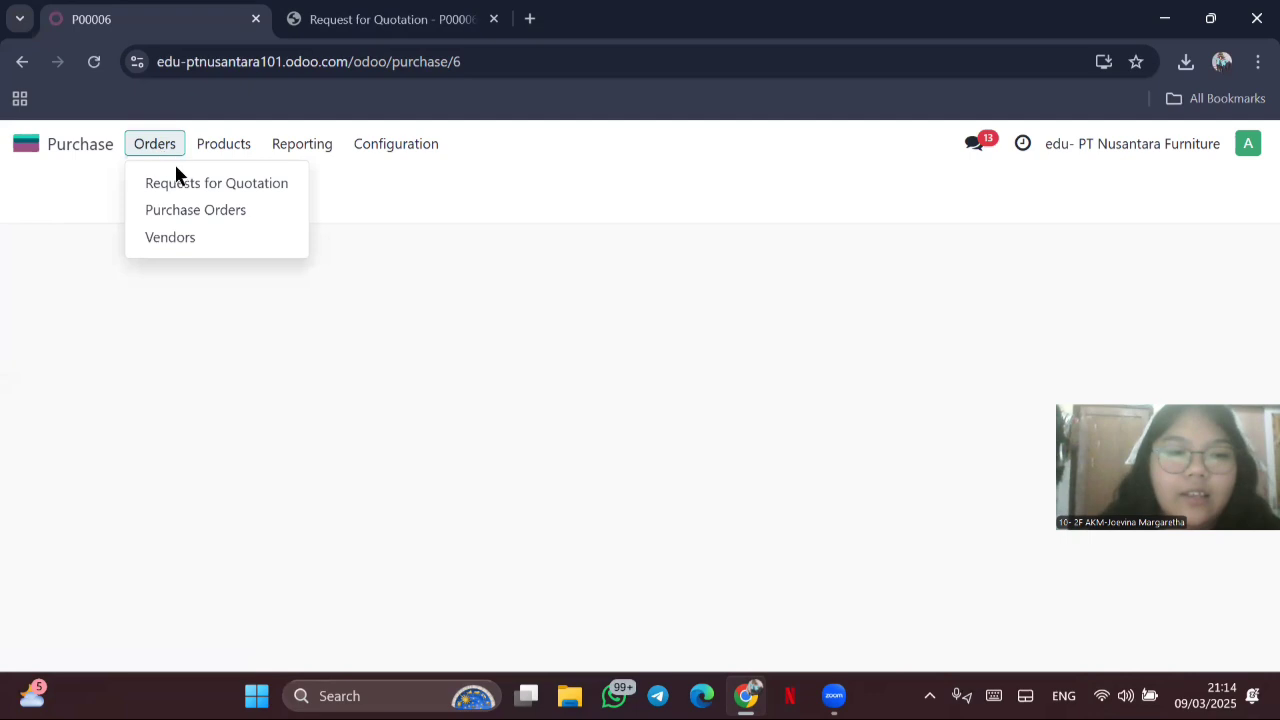
pyautogui.click(186, 186)
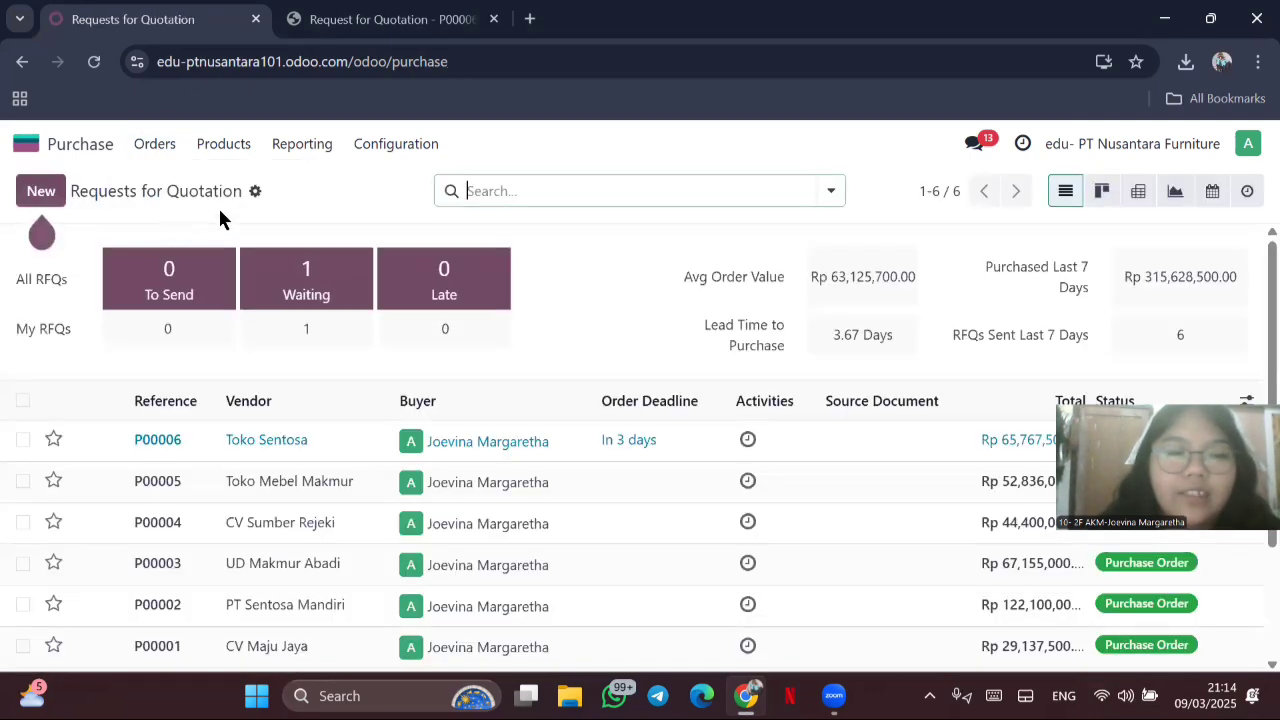
# Step: Open the Toko Sentosa request with status RFQ Sent from the list and confirm it as a purchase order
pyautogui.scroll(-1, 605, 465)
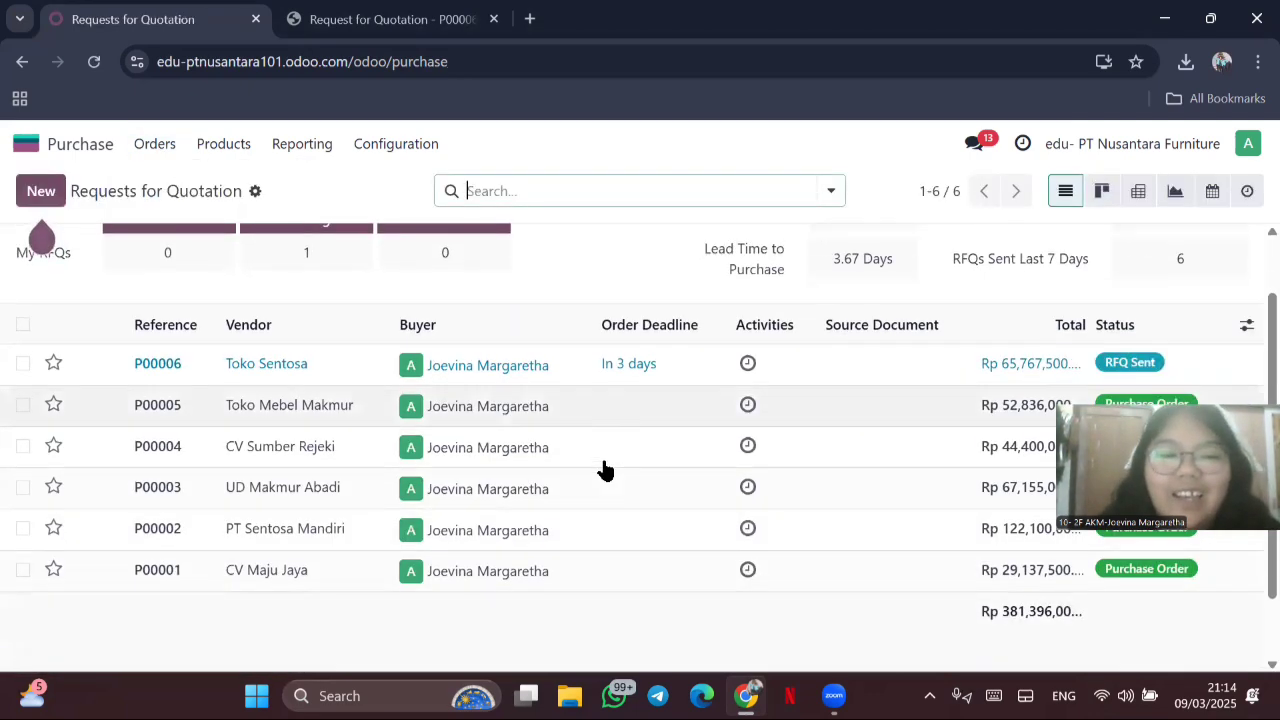
pyautogui.scroll(-1, 605, 470)
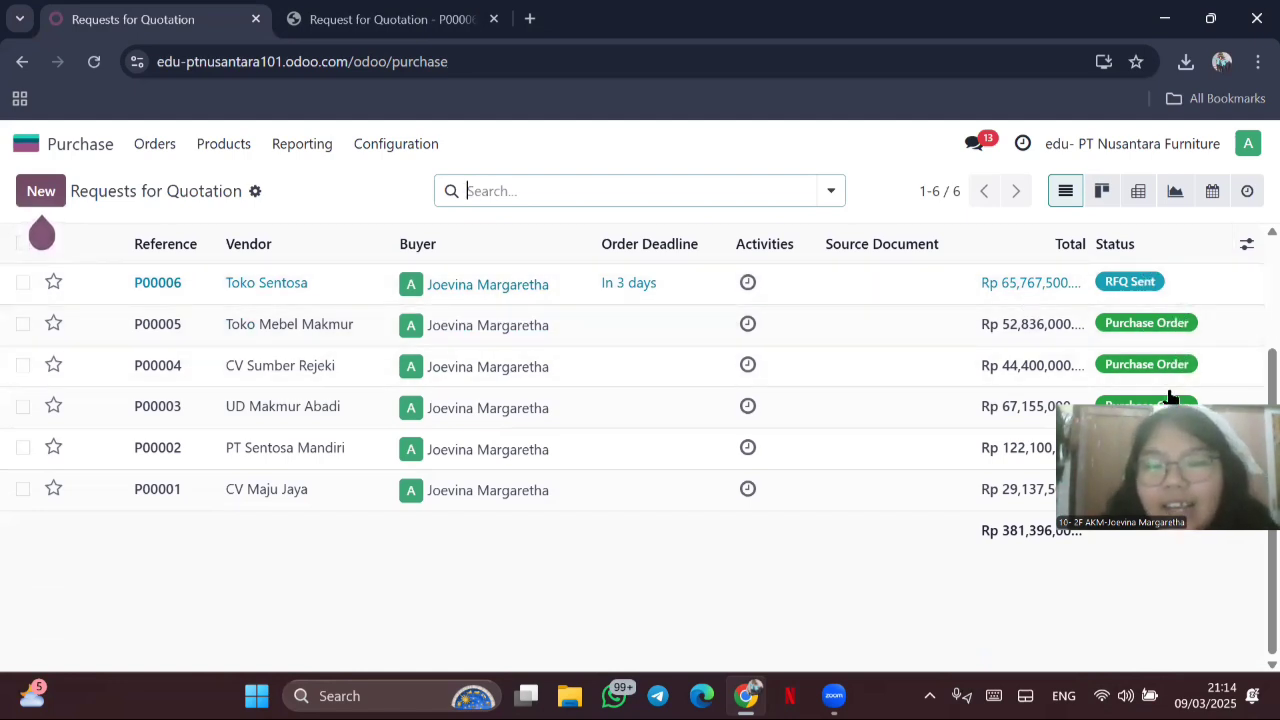
pyautogui.click(1066, 290)
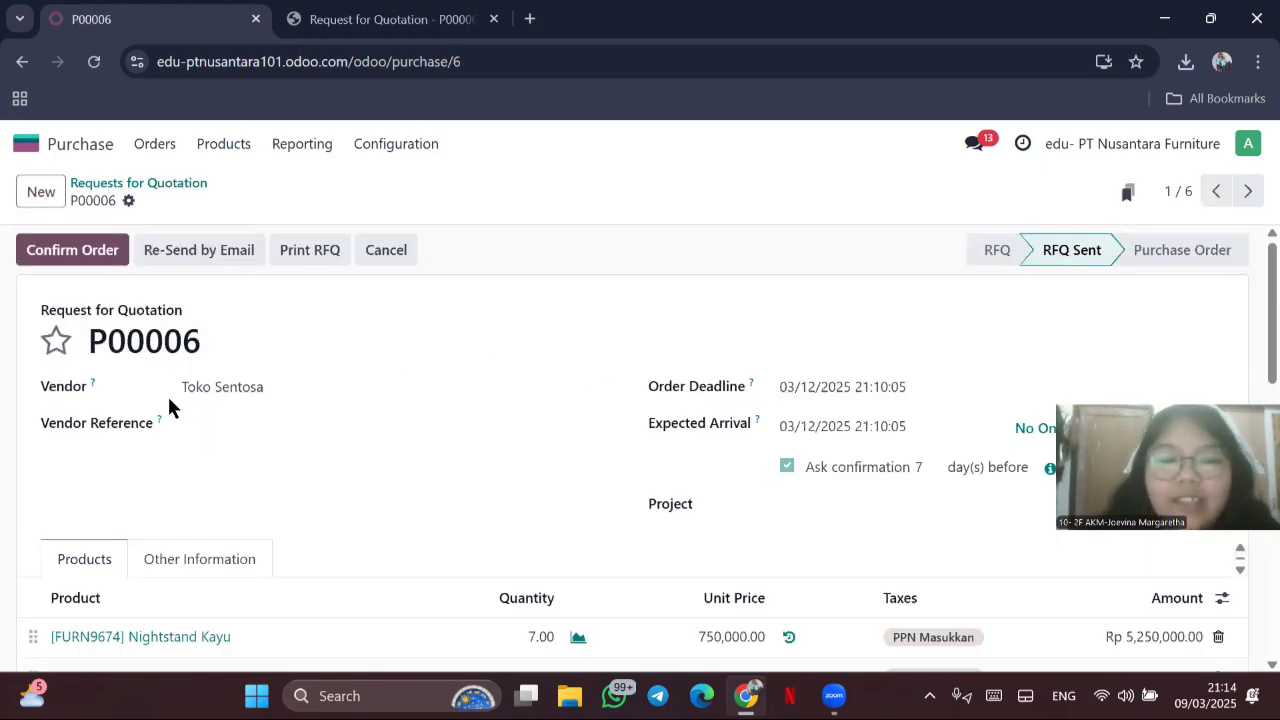
pyautogui.scroll(-3, 168, 405)
pyautogui.scroll(3, 168, 405)
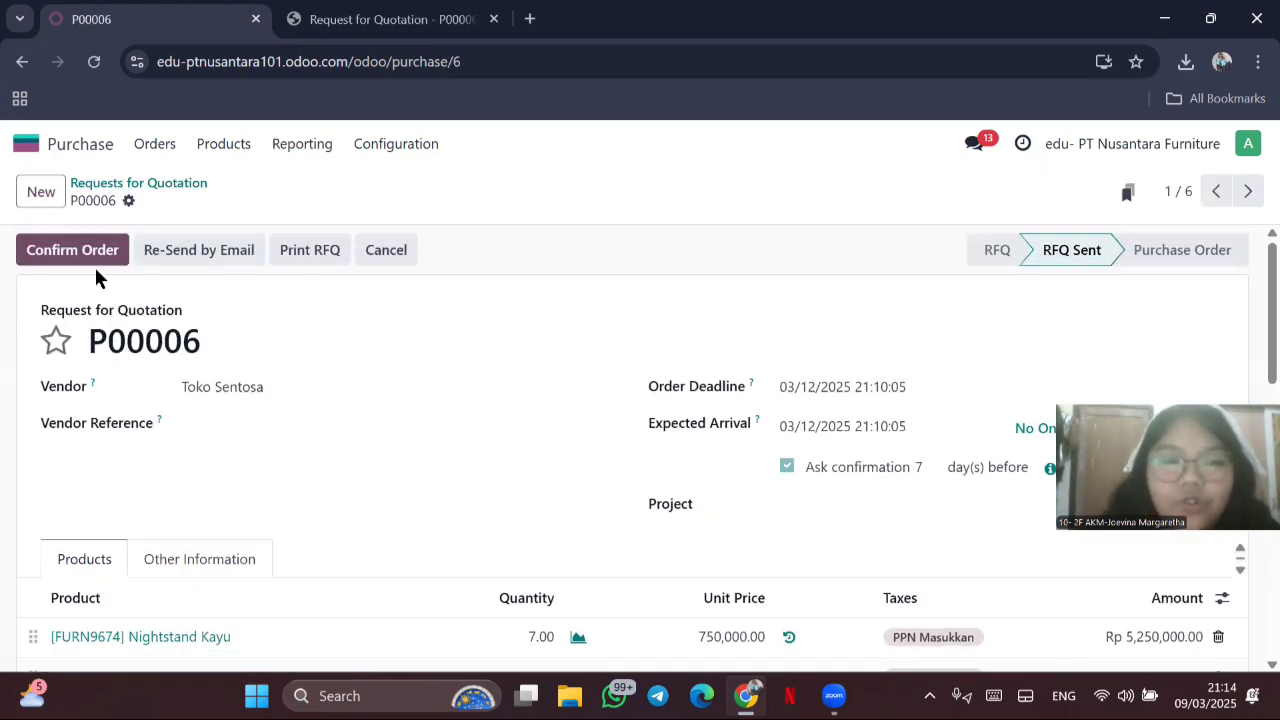
pyautogui.click(72, 250)
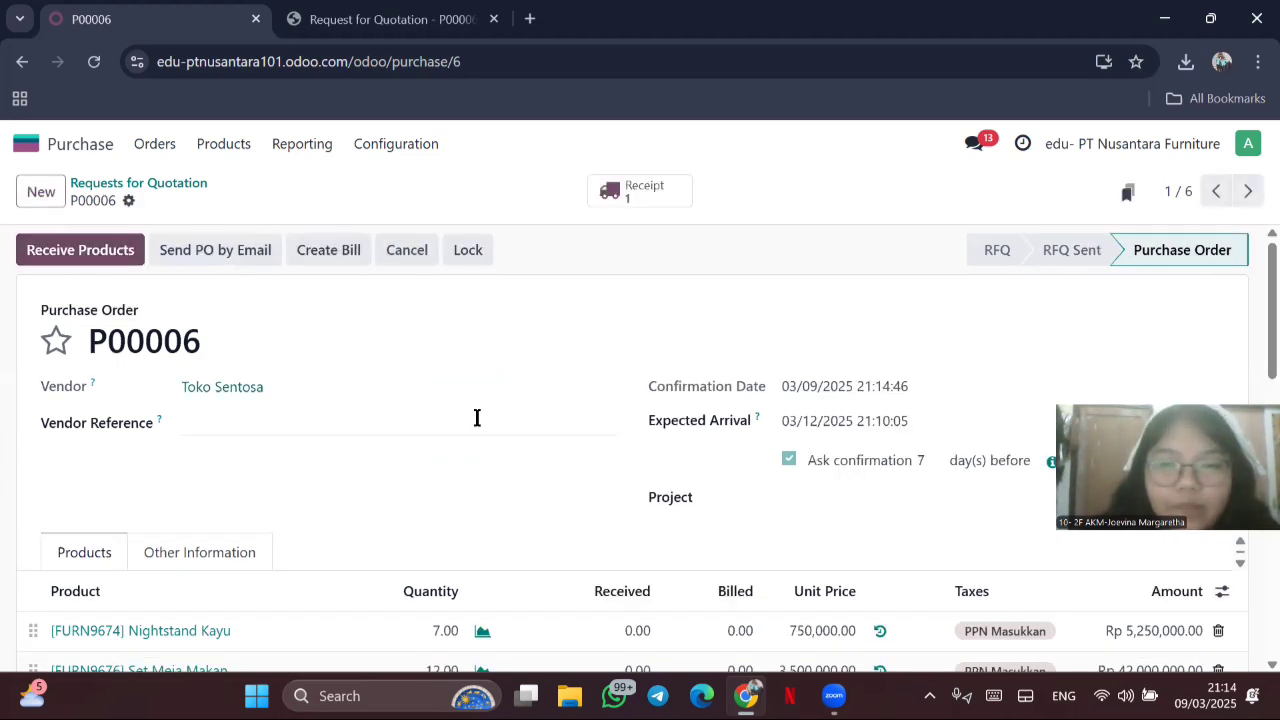
# Step: Review the confirmed purchase order and send it by email to Toko Sentosa with the purchase order PDF attached
pyautogui.scroll(-10, 475, 417)
pyautogui.scroll(10, 475, 417)
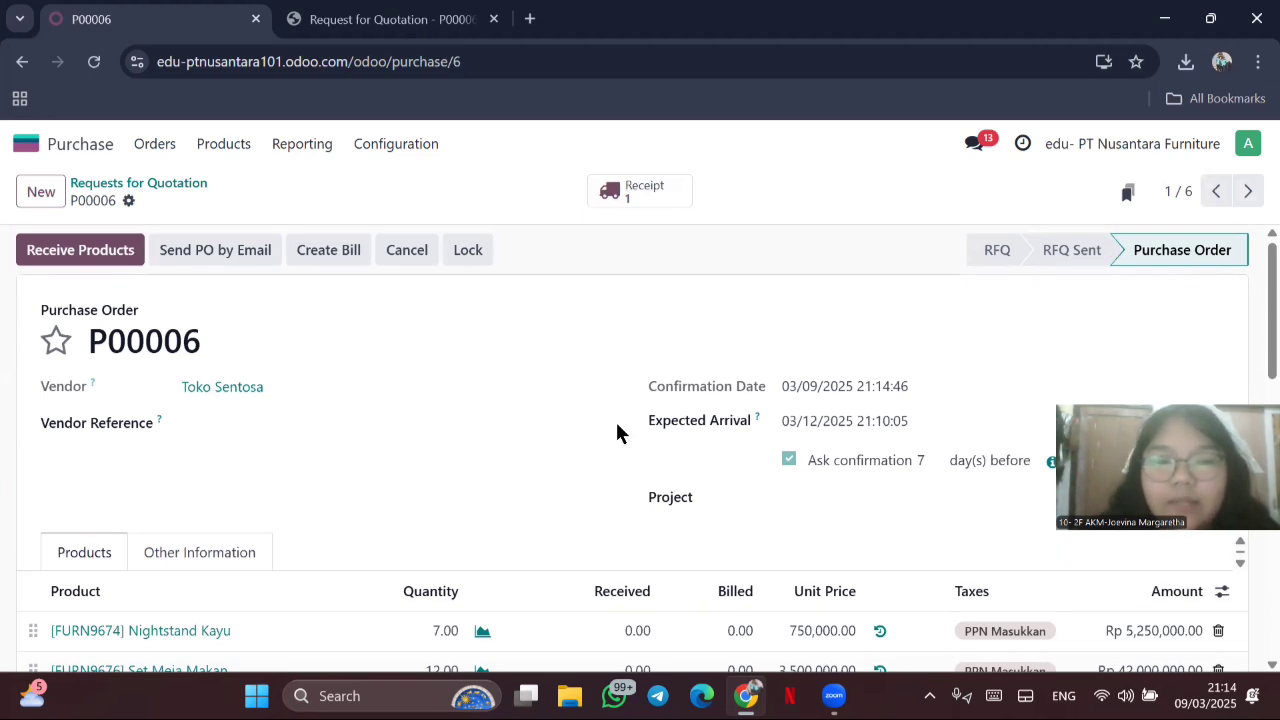
pyautogui.click(230, 252)
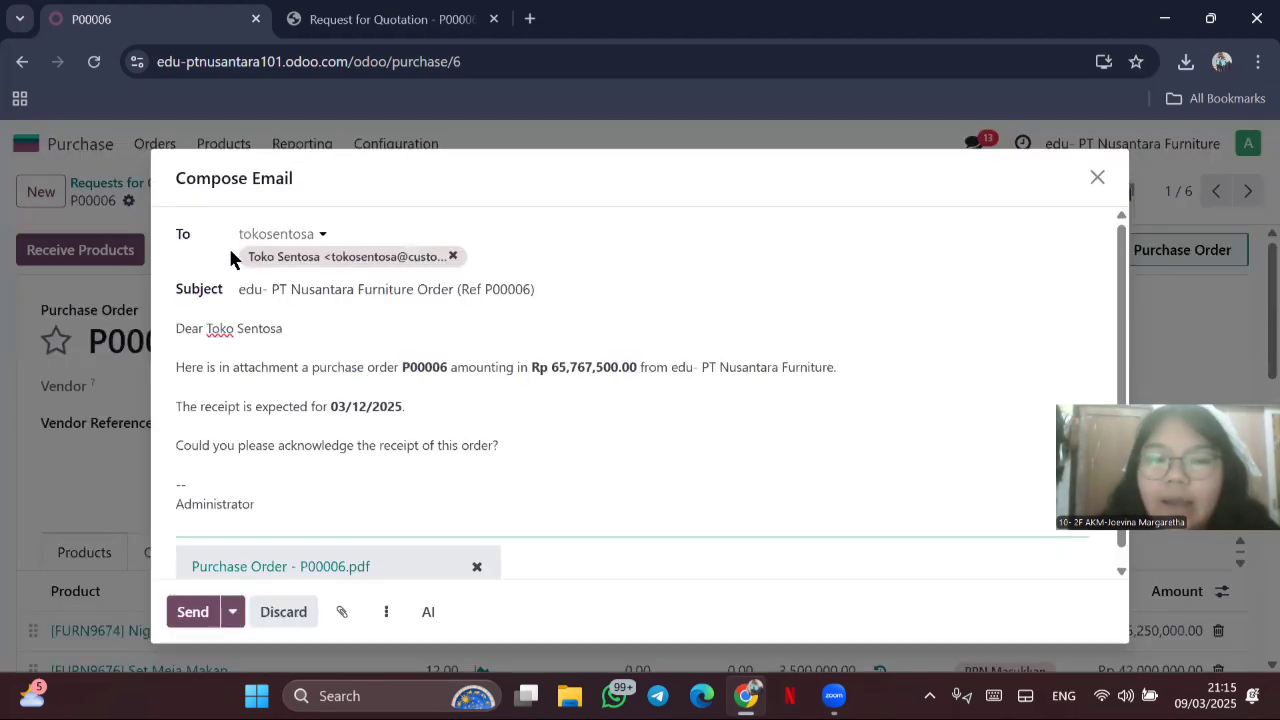
pyautogui.click(200, 612)
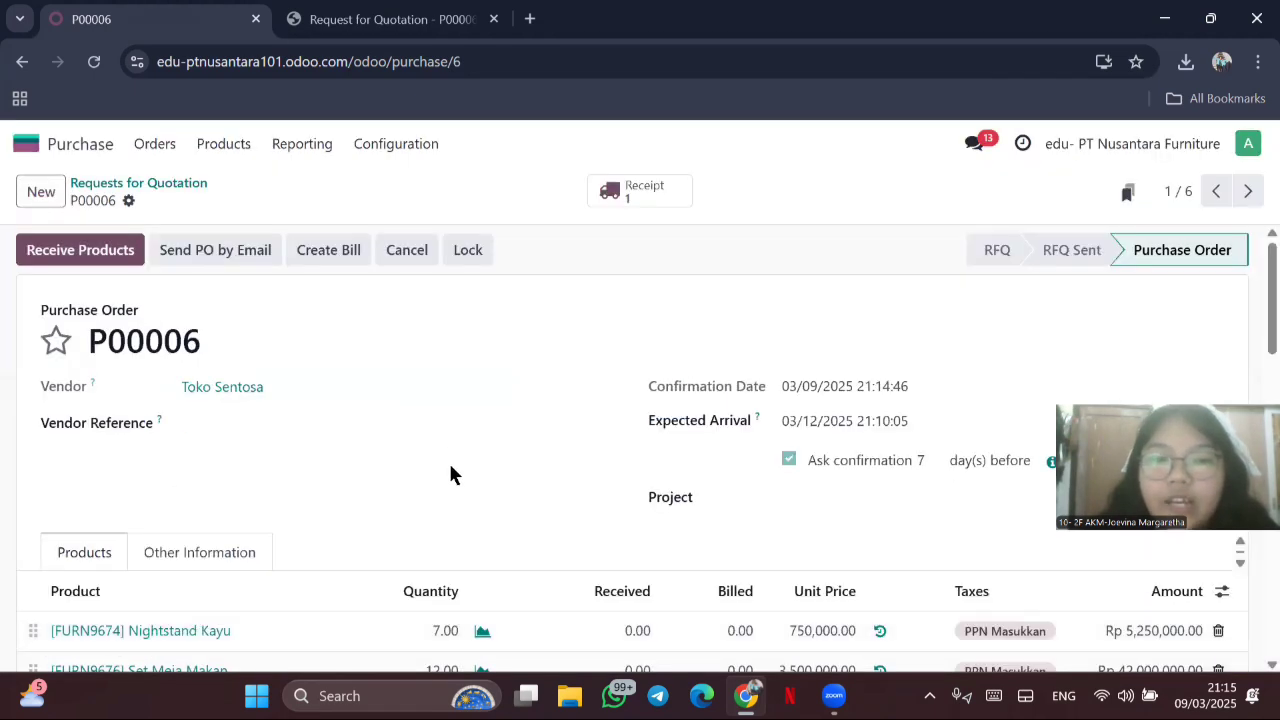
# Step: Open the receipt linked to the purchase order, check the demand and received quantities, and validate it
pyautogui.click(640, 194)
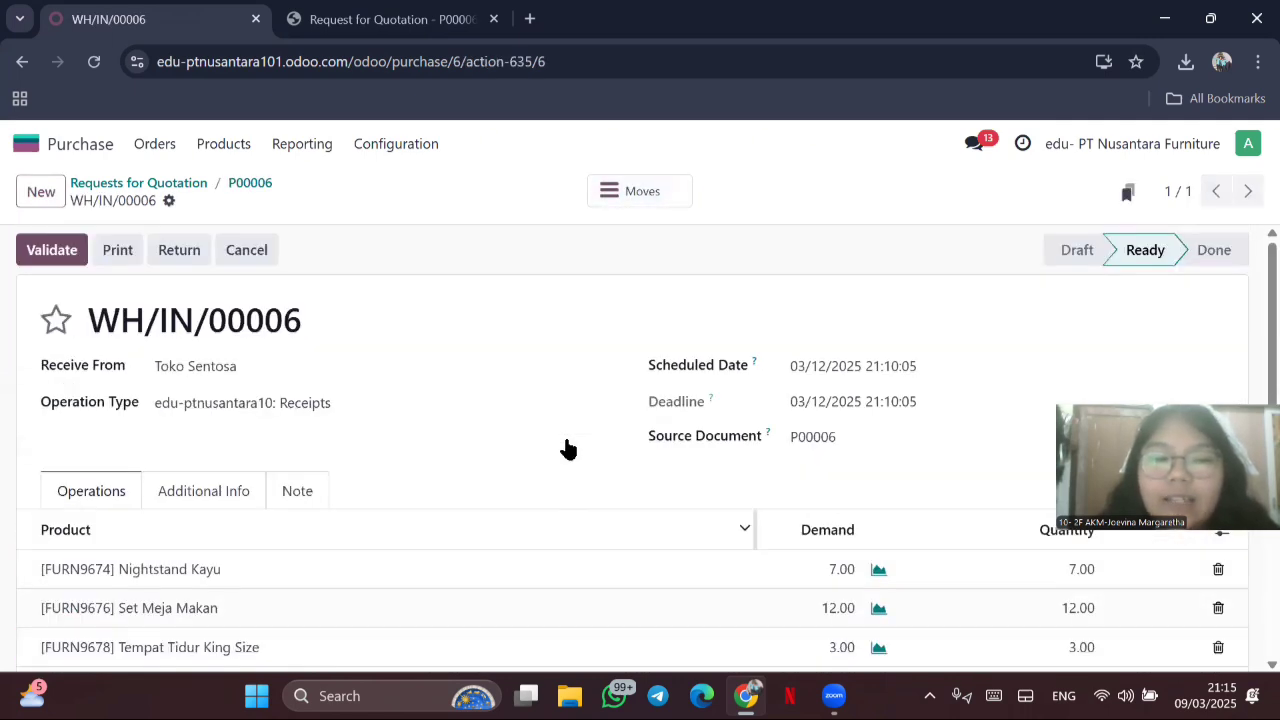
pyautogui.scroll(-2, 571, 408)
pyautogui.scroll(1, 571, 408)
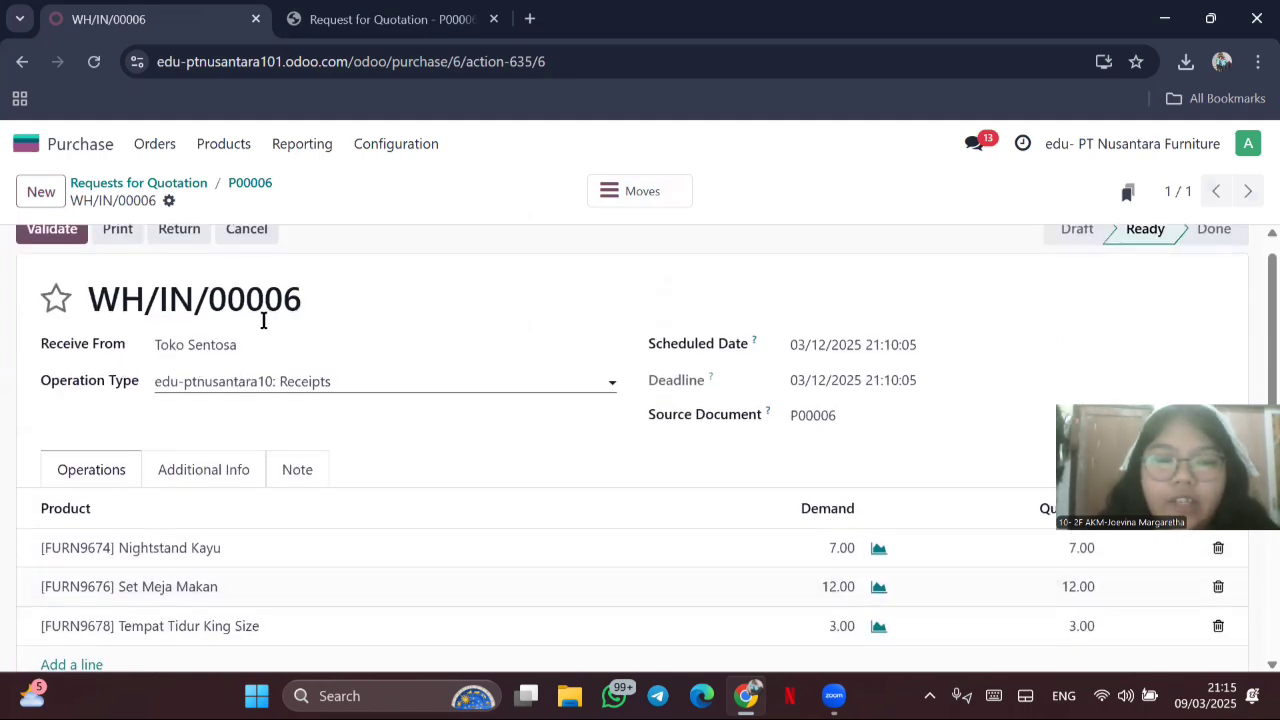
pyautogui.scroll(-4, 545, 470)
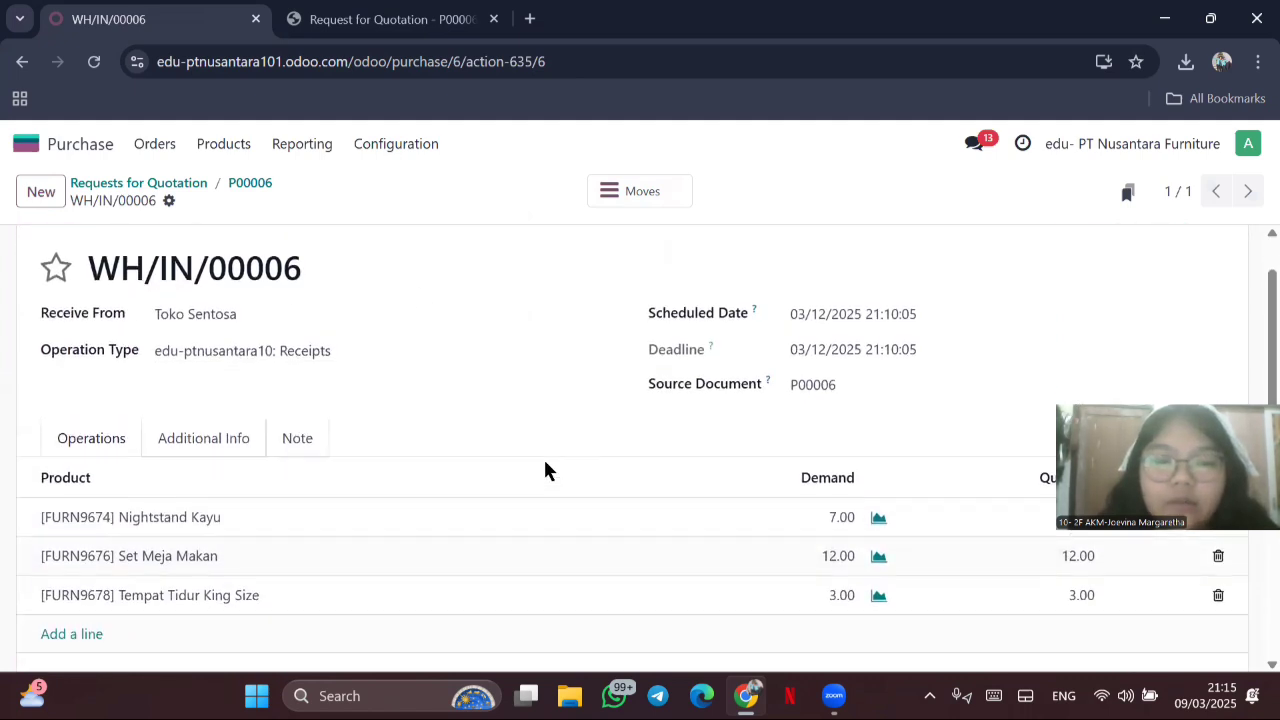
pyautogui.scroll(4, 545, 470)
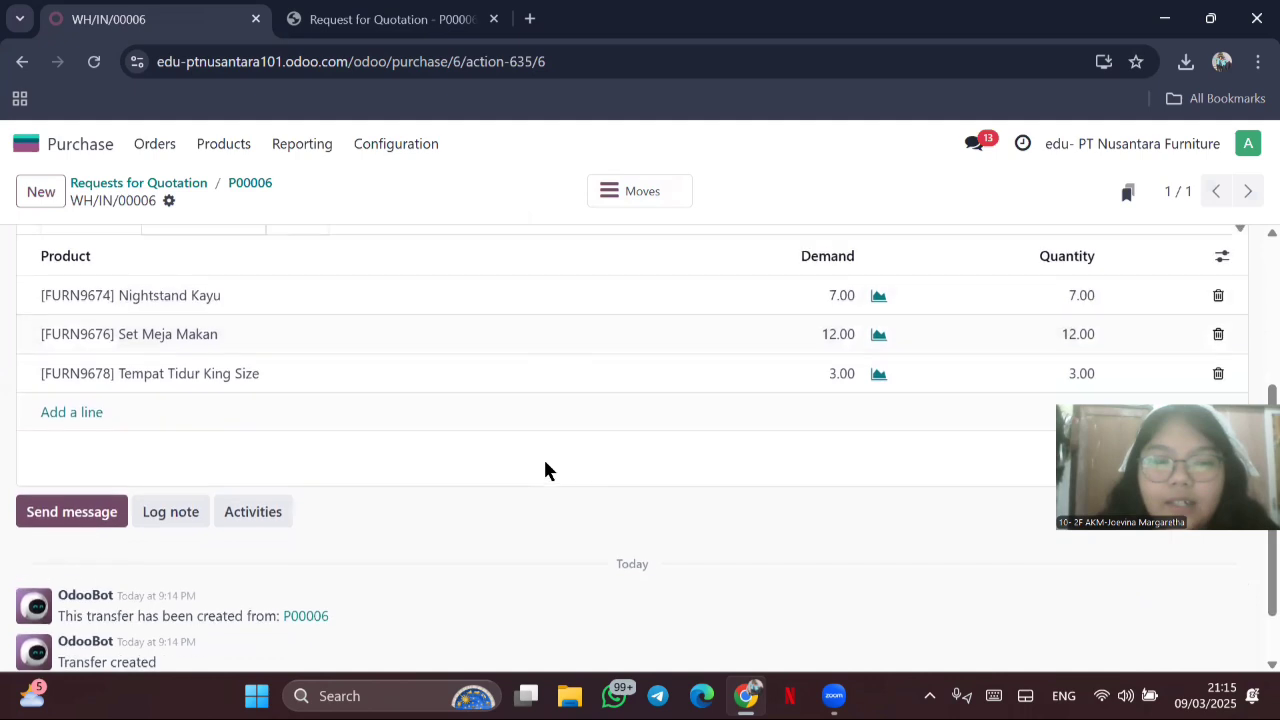
pyautogui.scroll(-4, 545, 470)
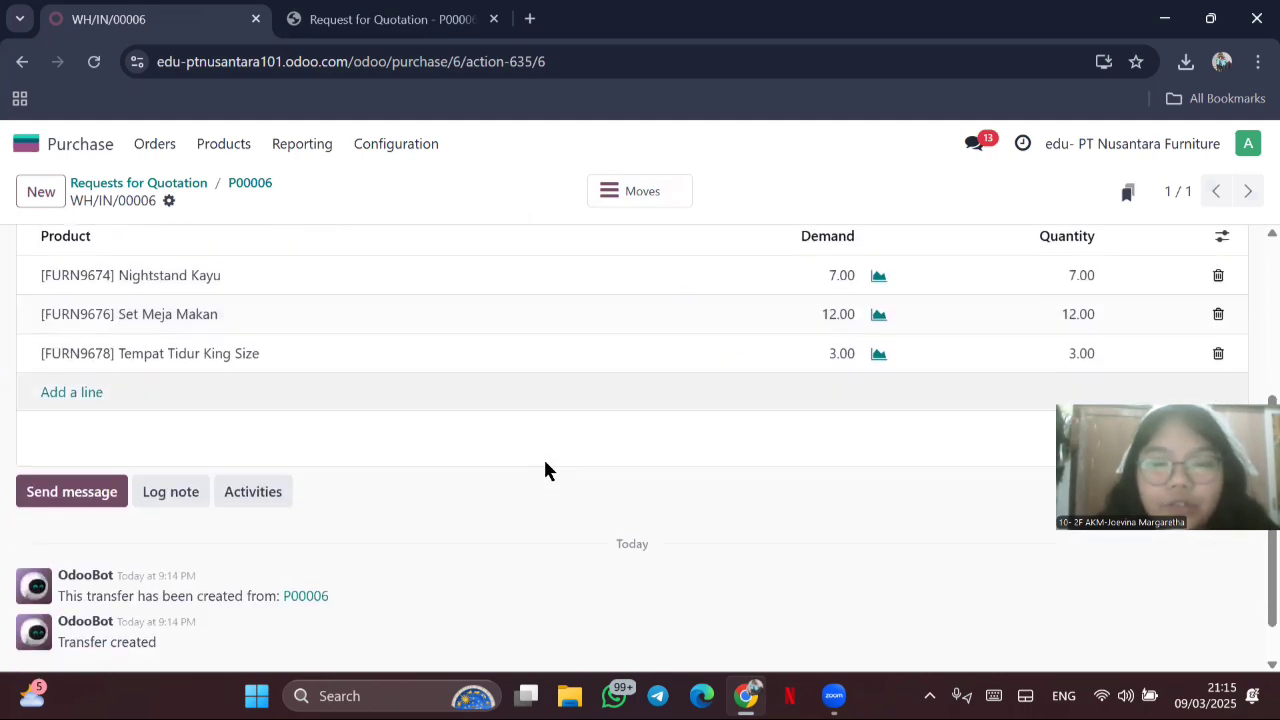
pyautogui.scroll(5, 545, 470)
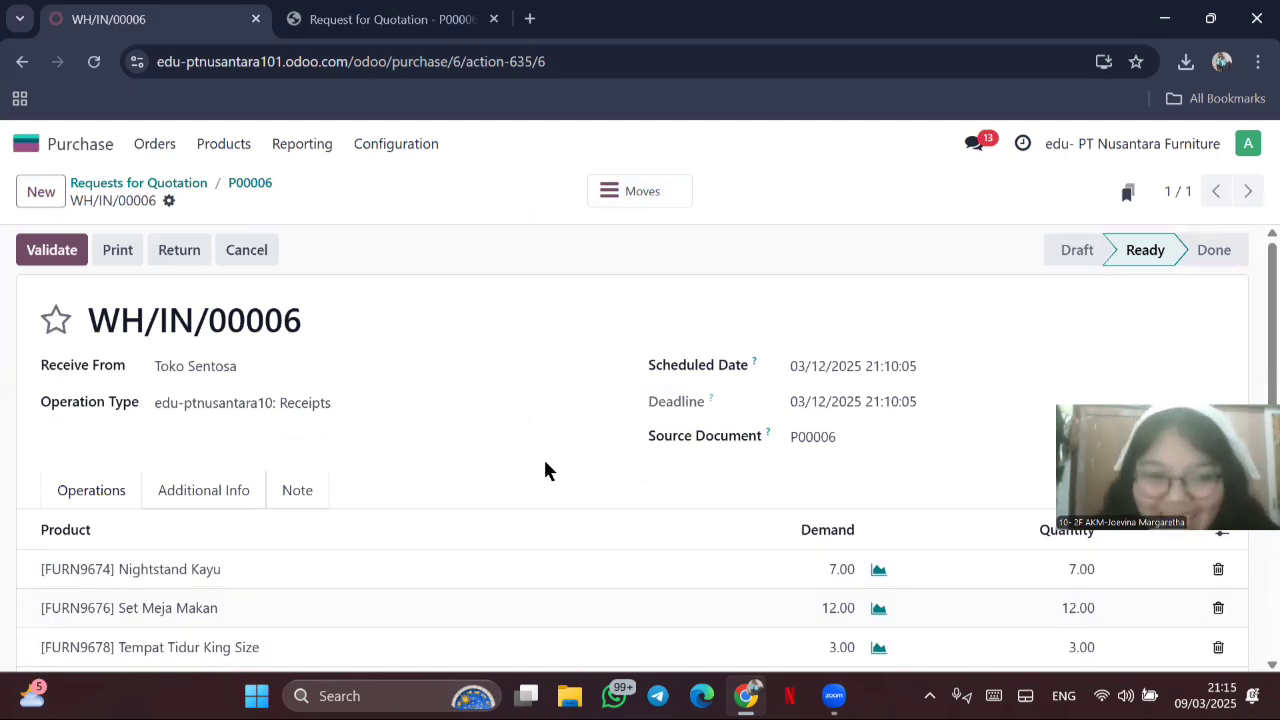
pyautogui.click(50, 250)
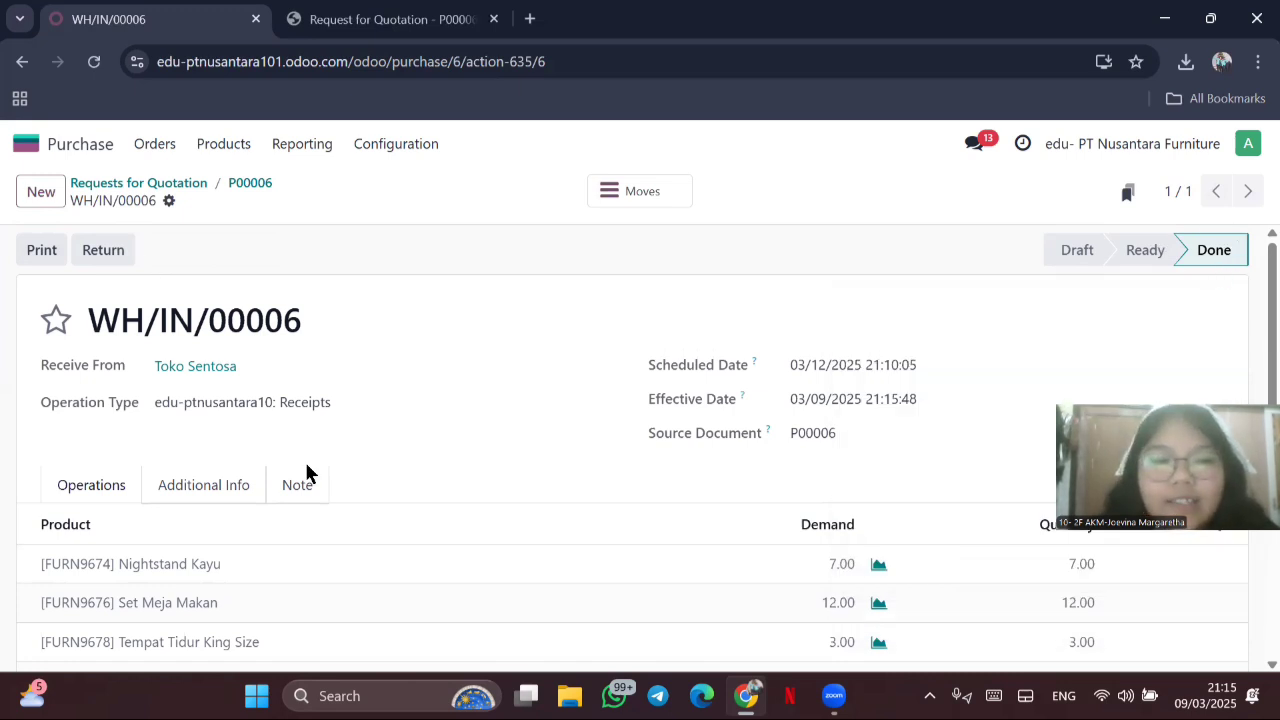
# Step: Open the Toko Sentosa order that is waiting for its bill from the list of purchase orders
pyautogui.scroll(-4, 449, 398)
pyautogui.scroll(4, 449, 398)
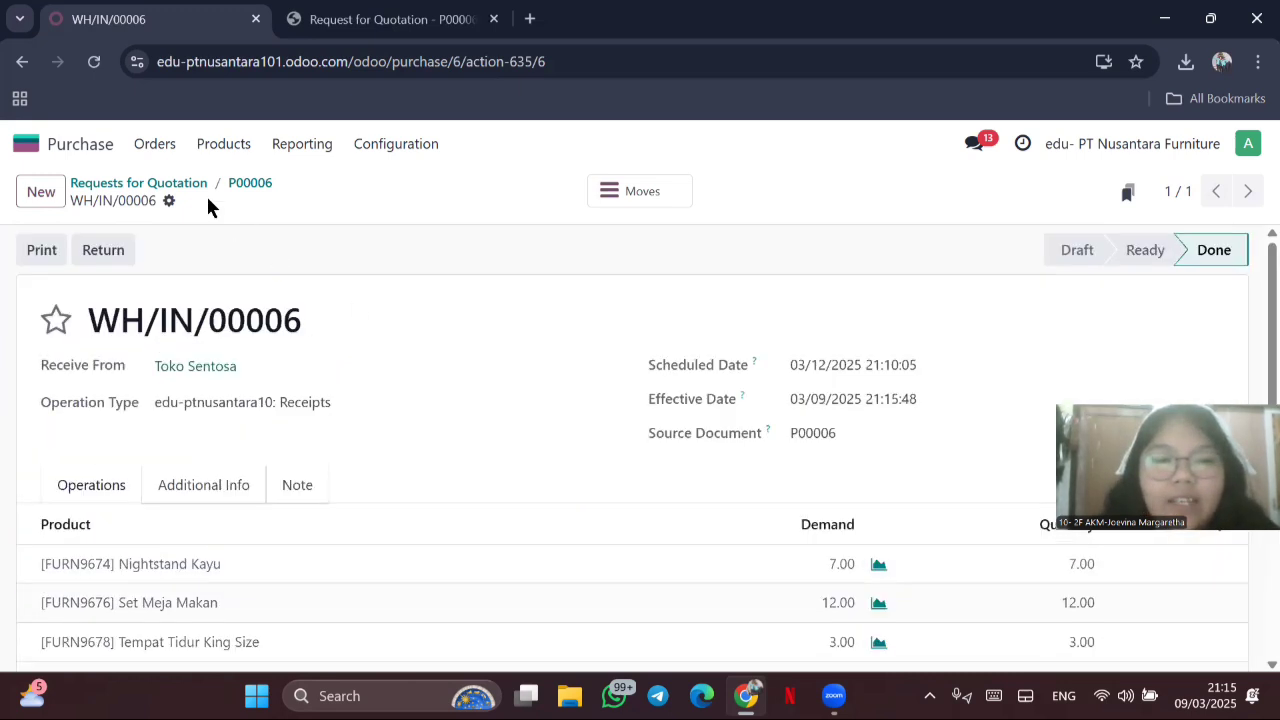
pyautogui.click(163, 146)
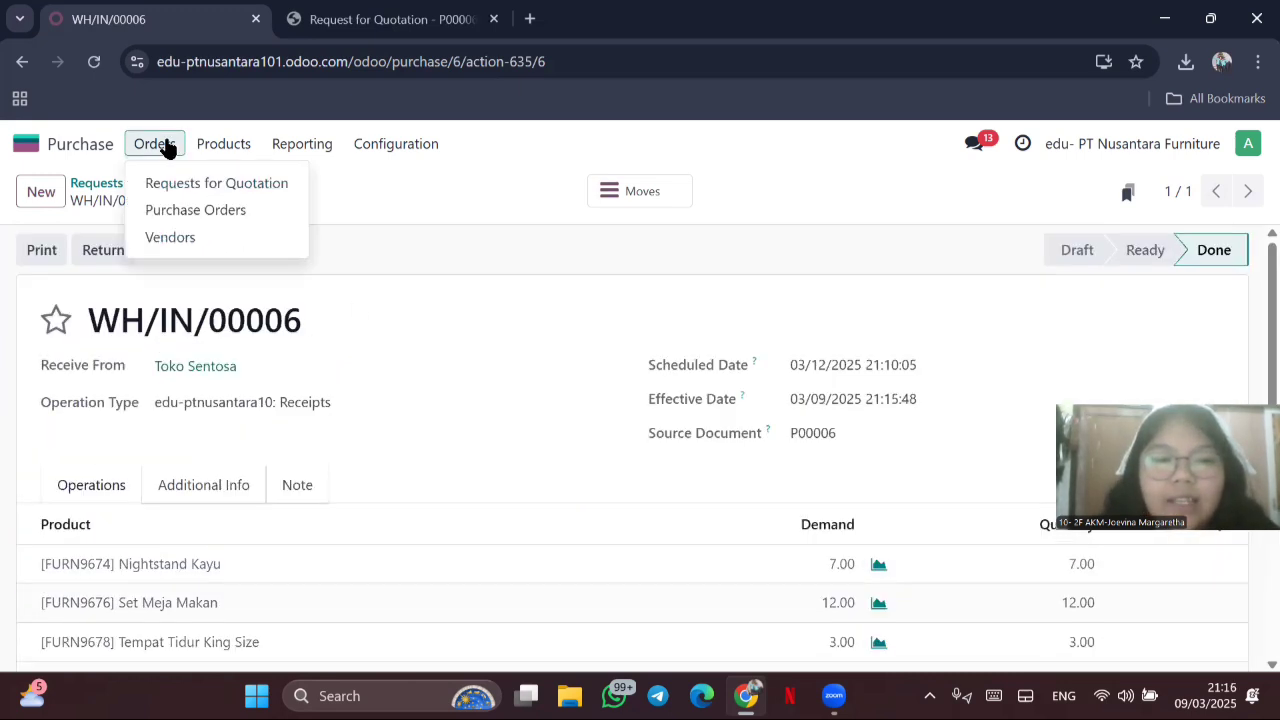
pyautogui.click(190, 212)
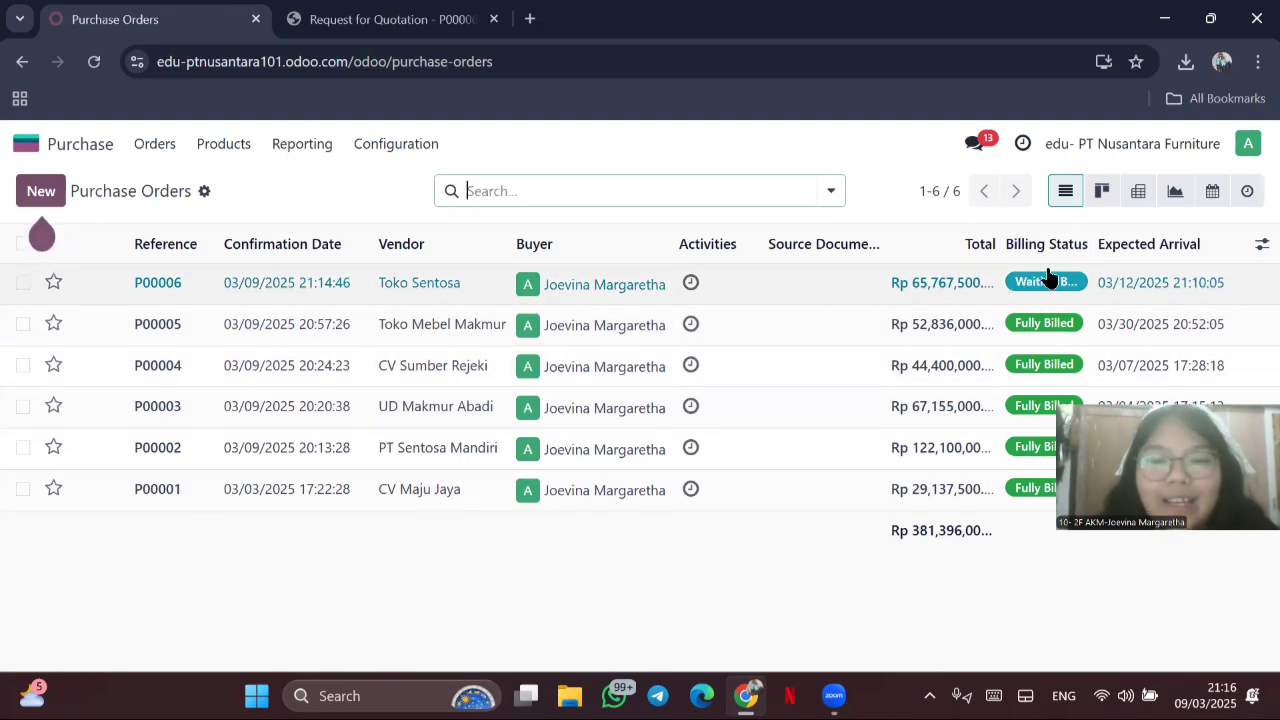
pyautogui.click(1048, 280)
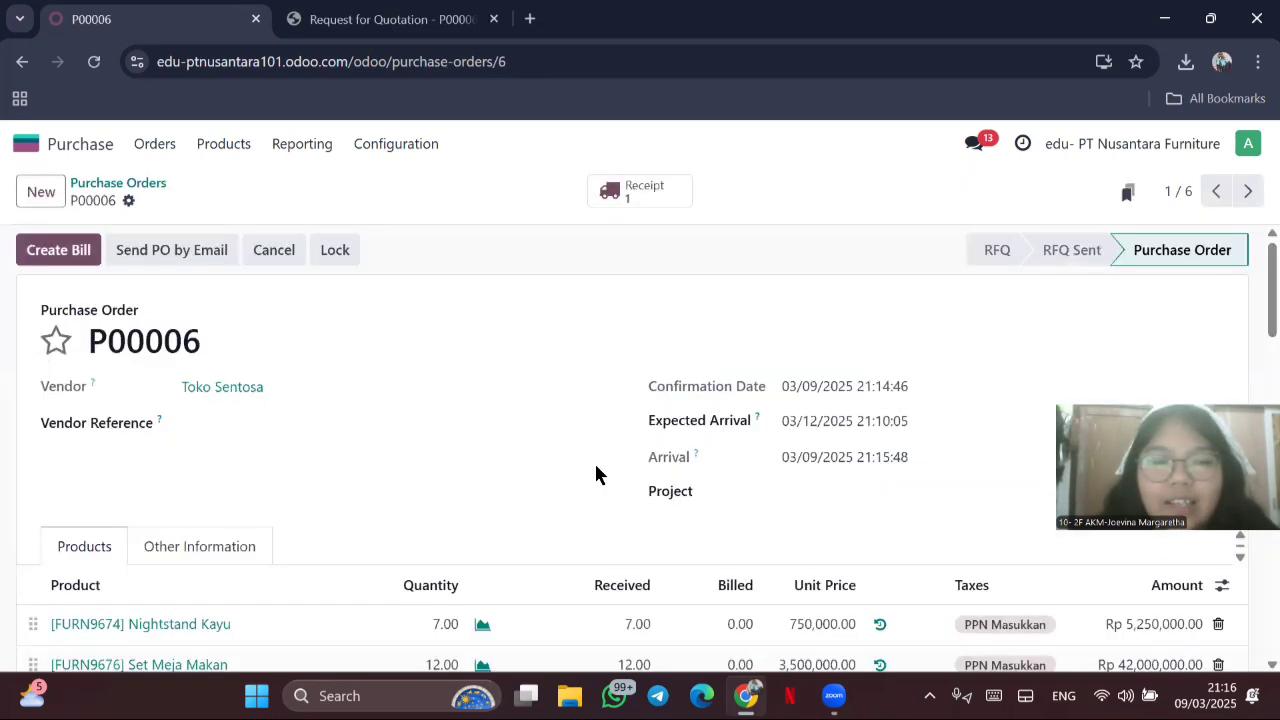
# Step: Check the ordered and received quantities on the purchase order, create its vendor bill and look over the draft
pyautogui.scroll(-5, 595, 467)
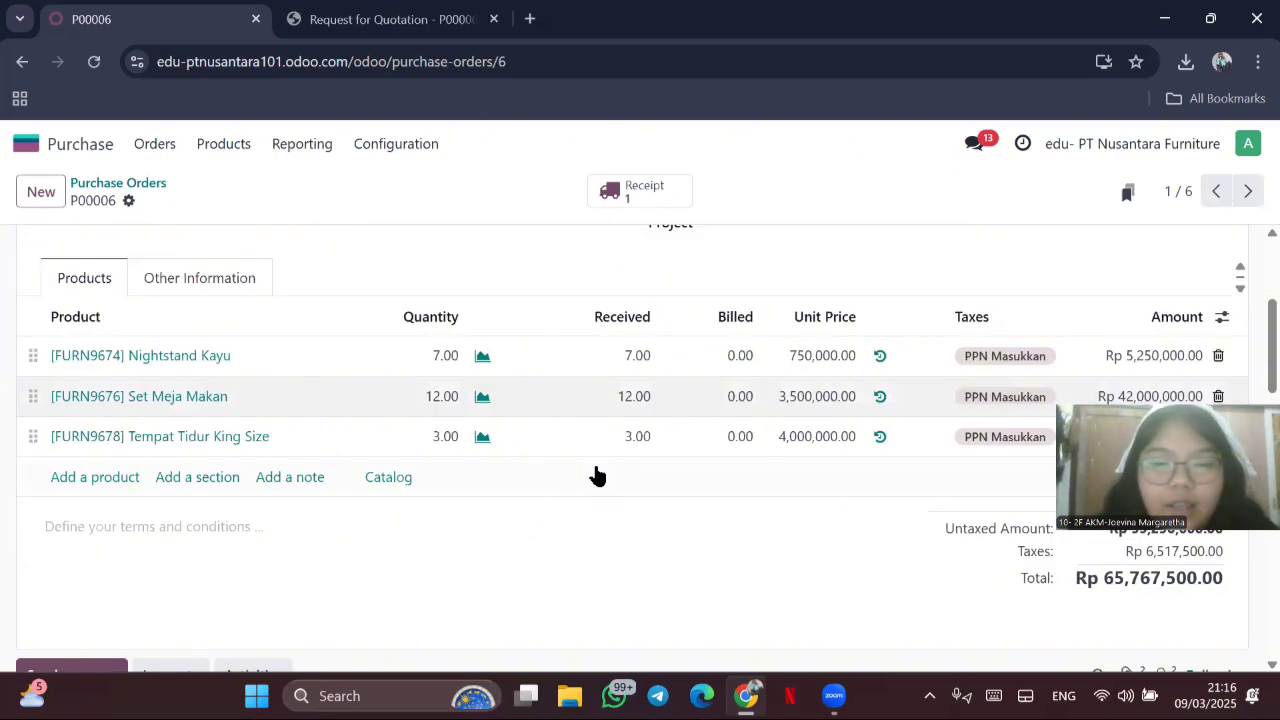
pyautogui.scroll(5, 595, 467)
pyautogui.click(62, 255)
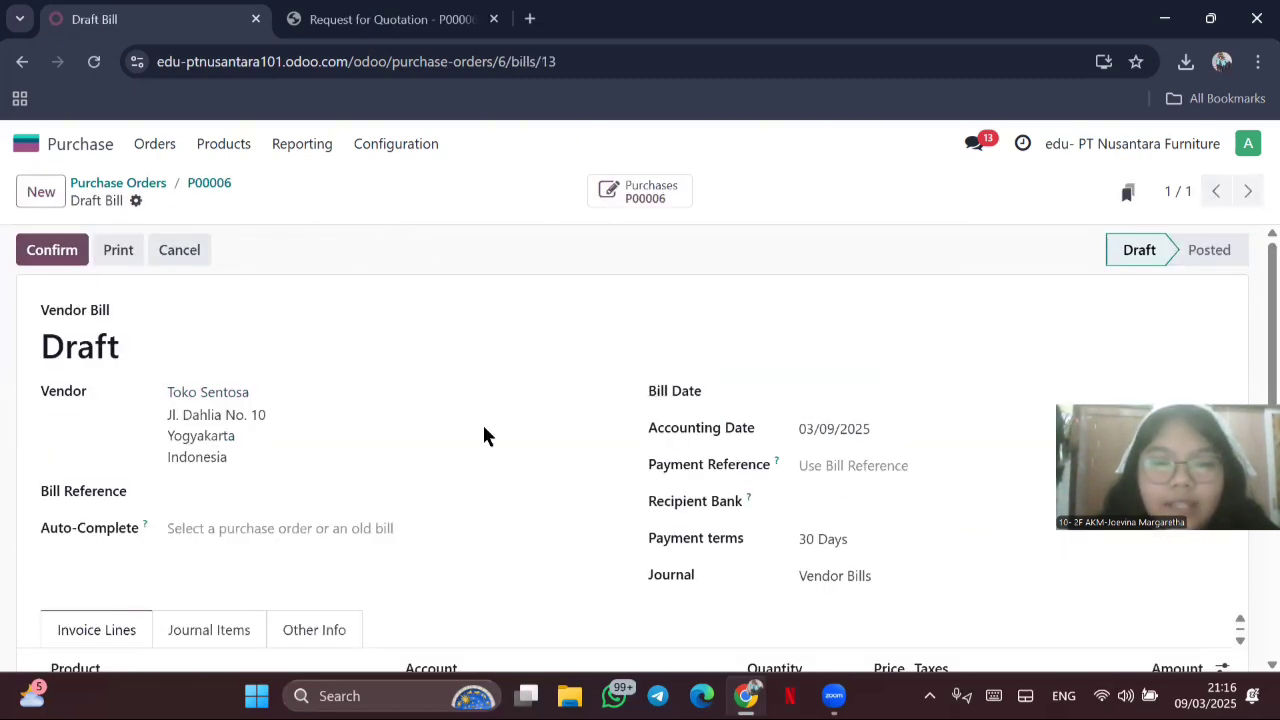
pyautogui.scroll(-5, 484, 435)
pyautogui.scroll(5, 482, 422)
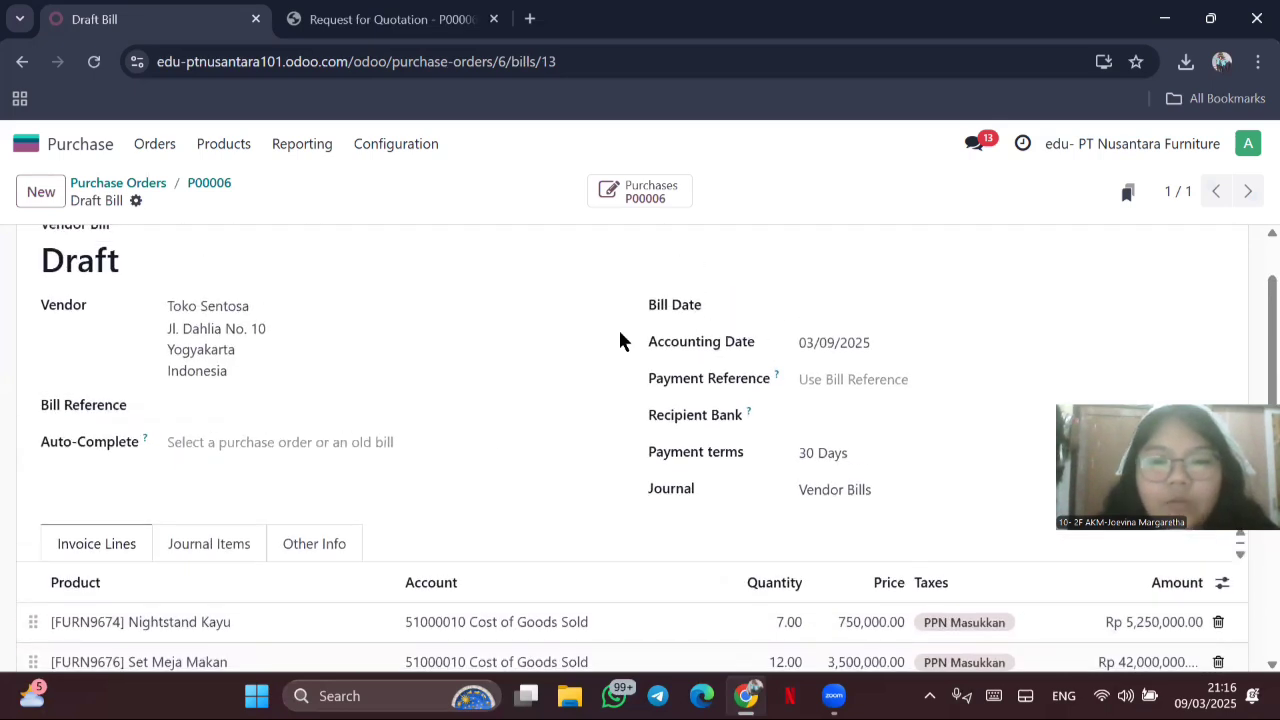
# Step: Set the draft bill's Bill Date to 03/12/2025
pyautogui.click(877, 316)
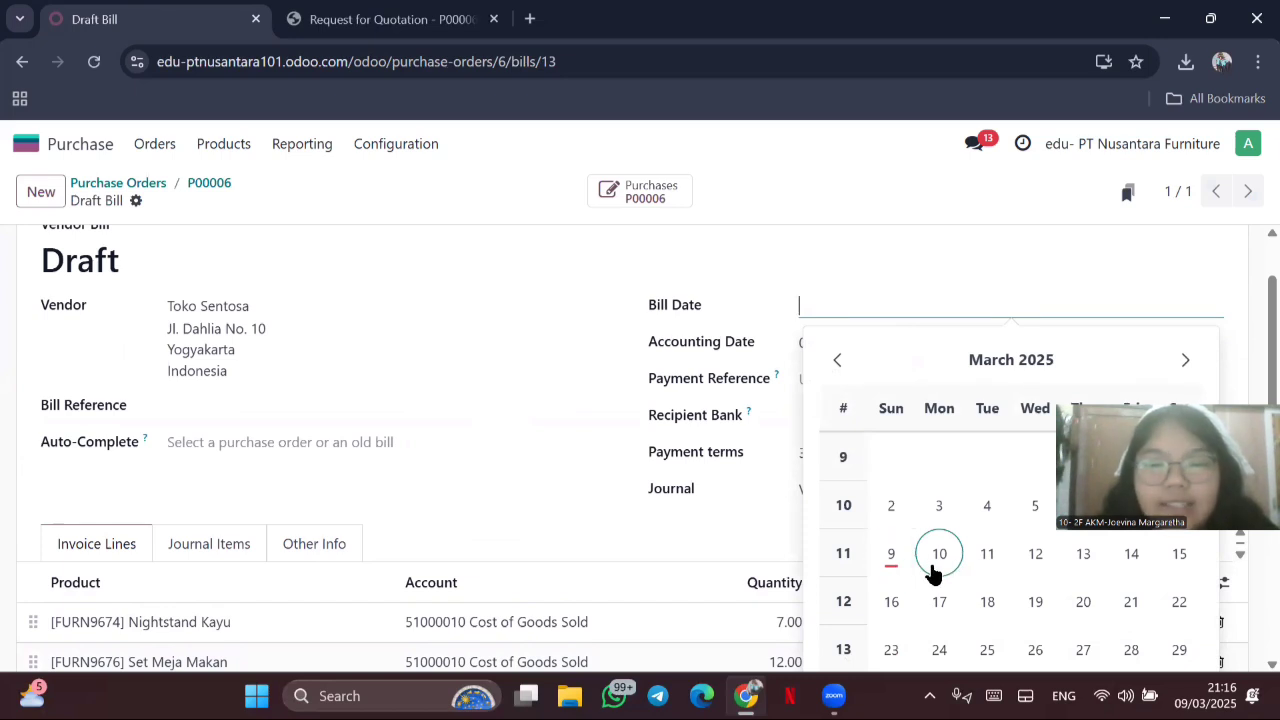
pyautogui.click(1035, 554)
pyautogui.click(863, 348)
pyautogui.click(899, 275)
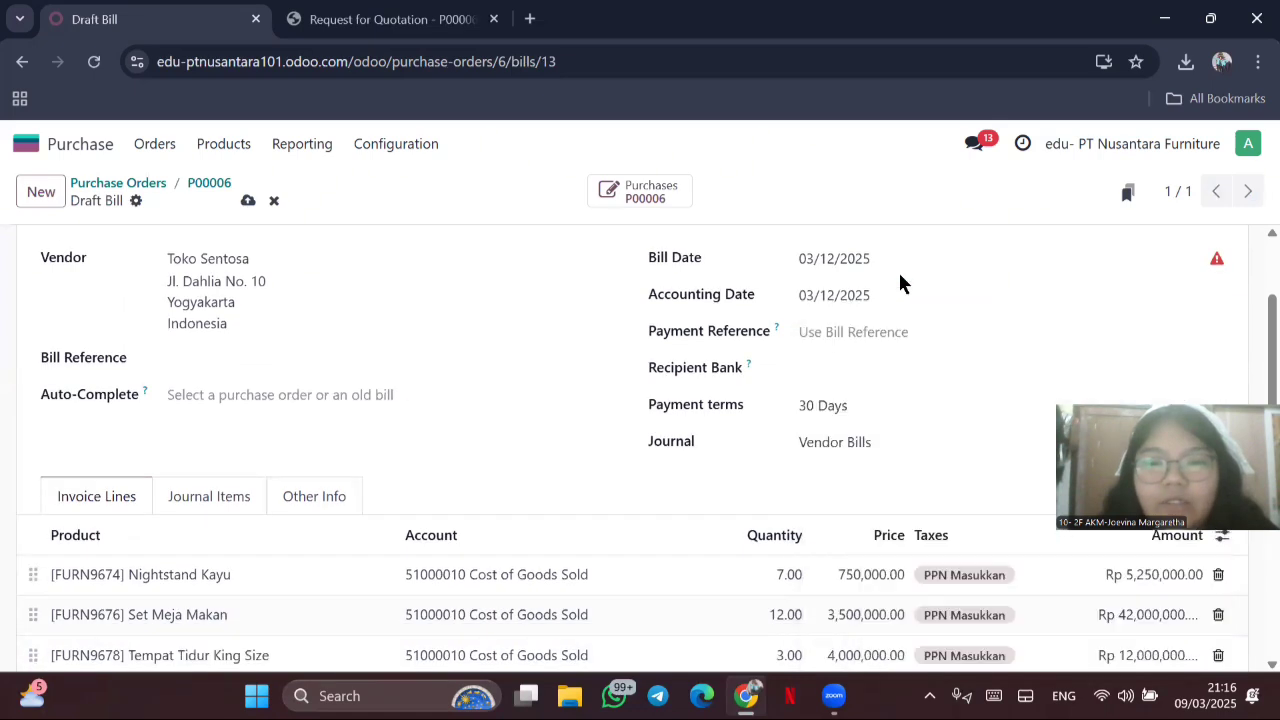
pyautogui.click(866, 262)
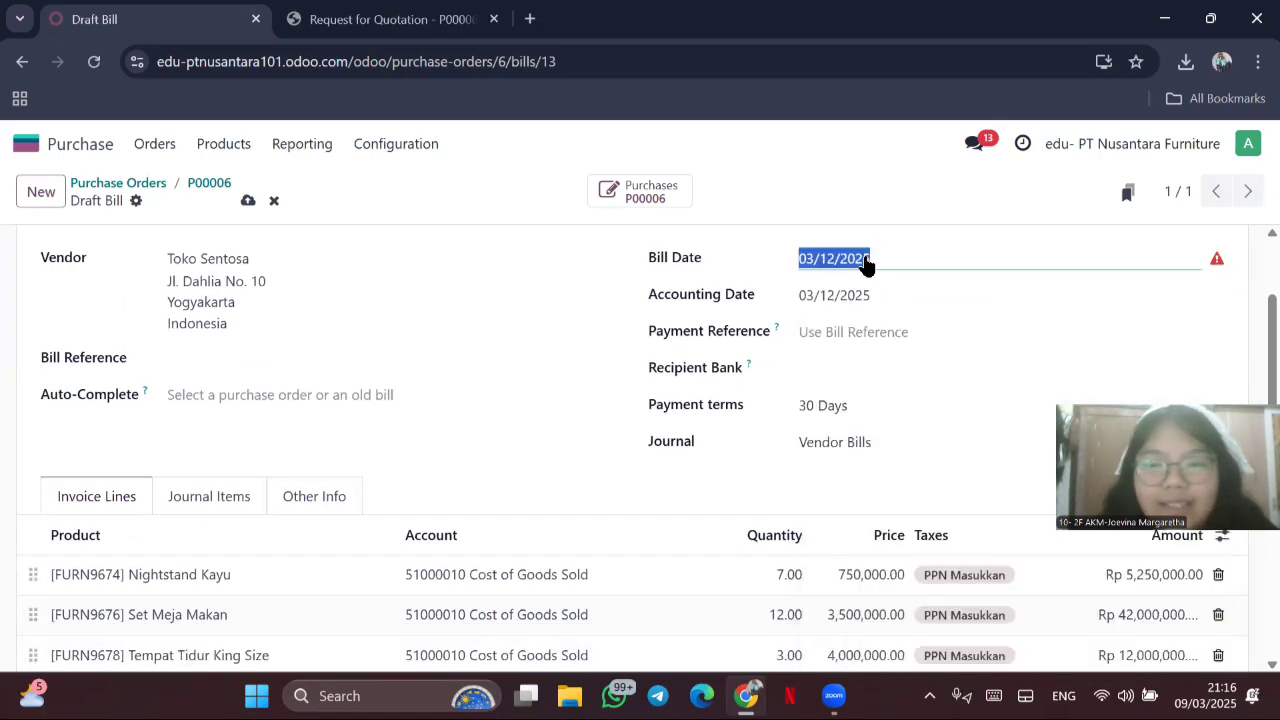
pyautogui.click(1208, 255)
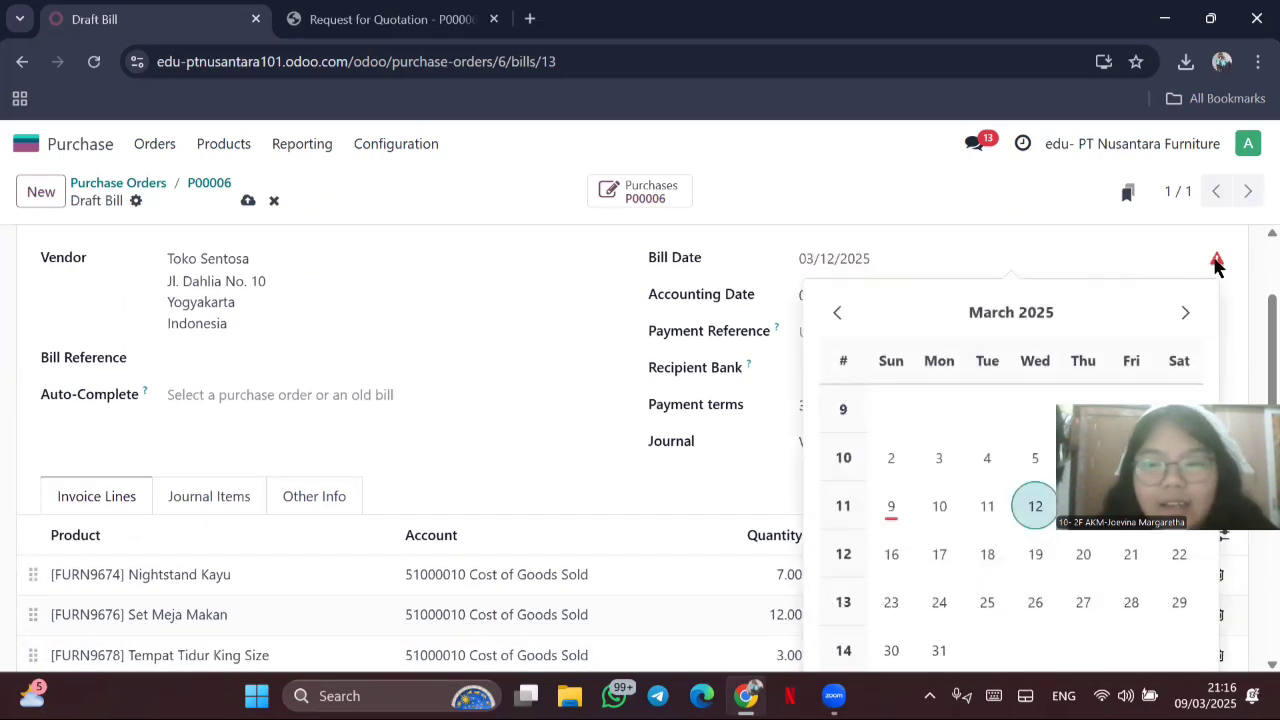
pyautogui.click(686, 298)
pyautogui.click(500, 328)
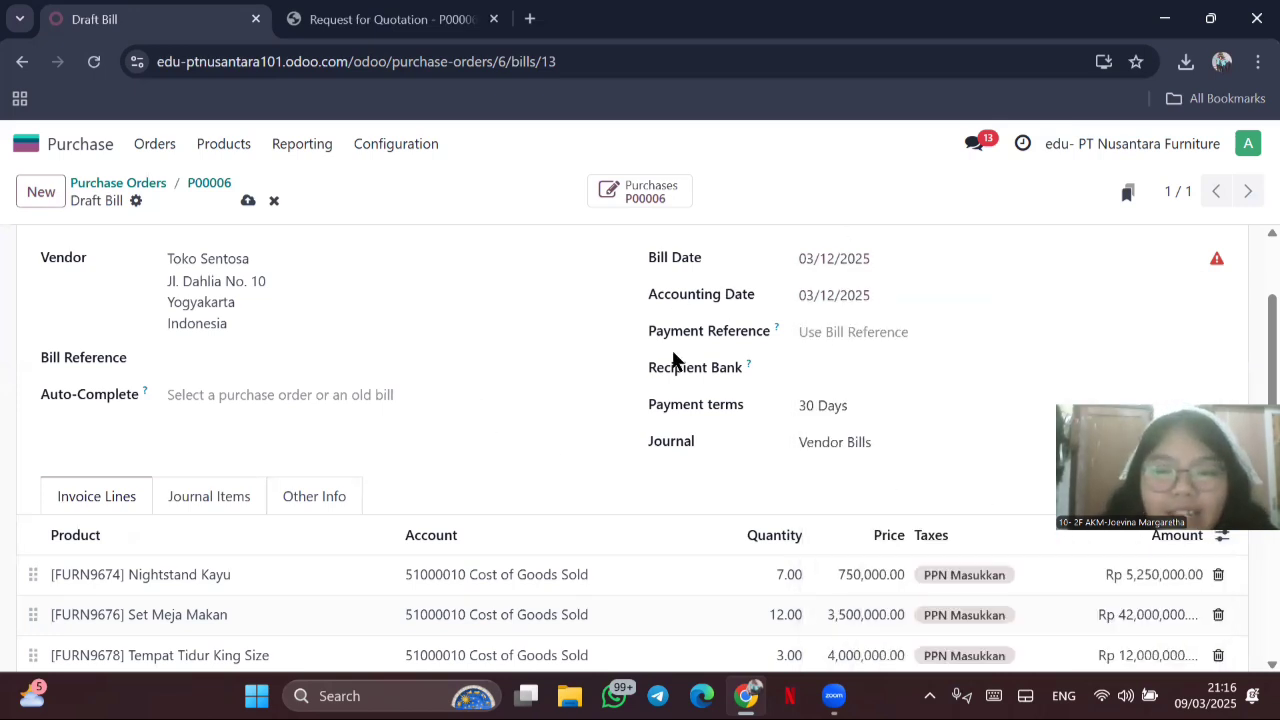
# Step: Review the invoice lines and journal items of the draft Toko Sentosa bill and confirm the bill
pyautogui.scroll(-1, 672, 362)
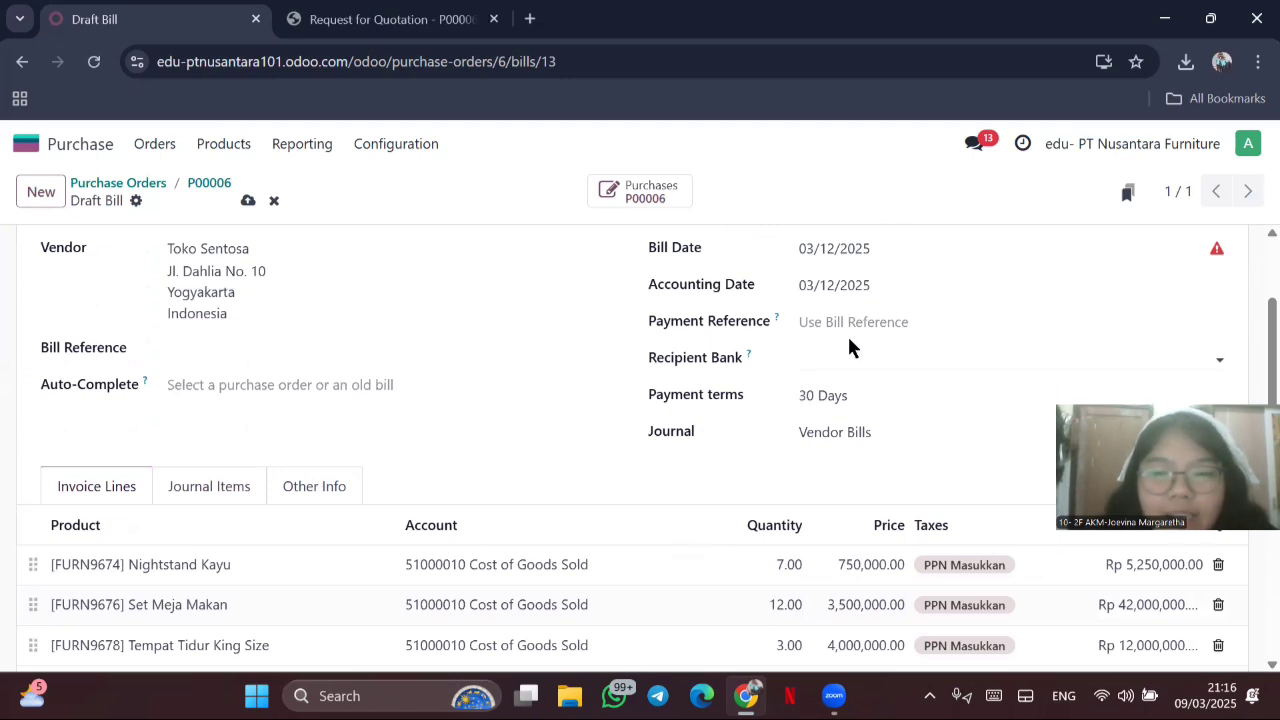
pyautogui.scroll(-2, 742, 404)
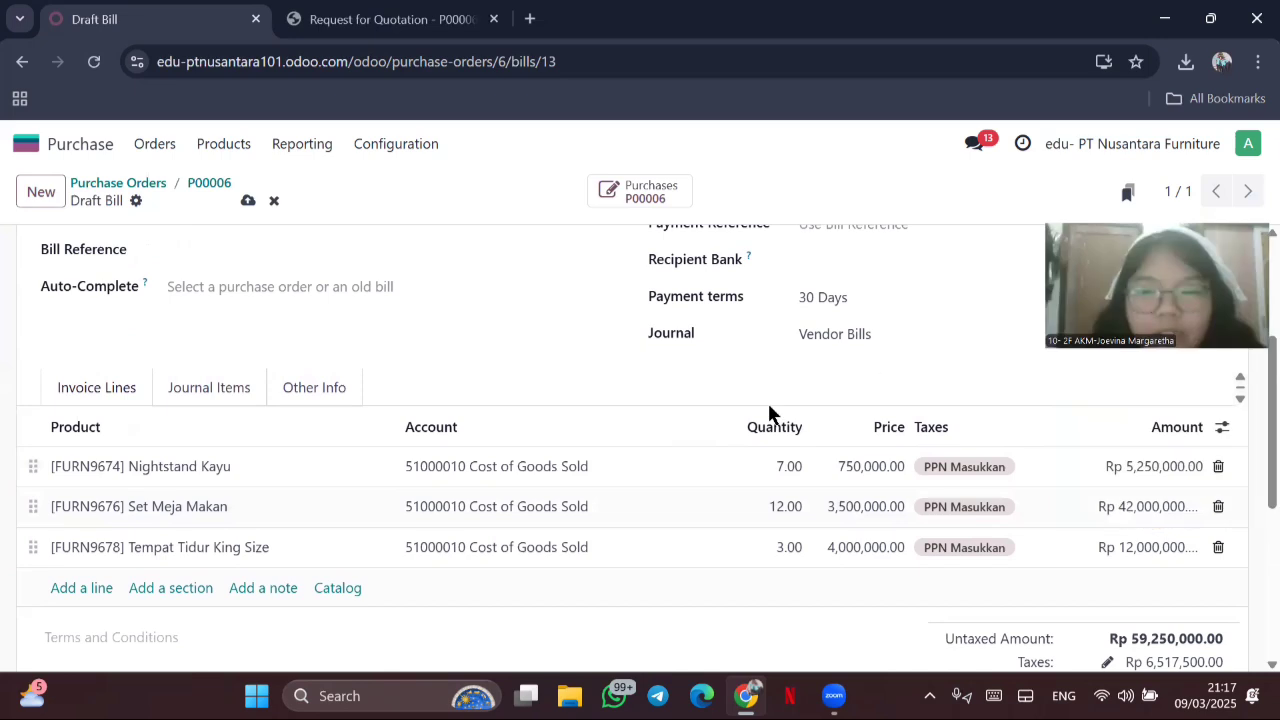
pyautogui.scroll(-1, 737, 514)
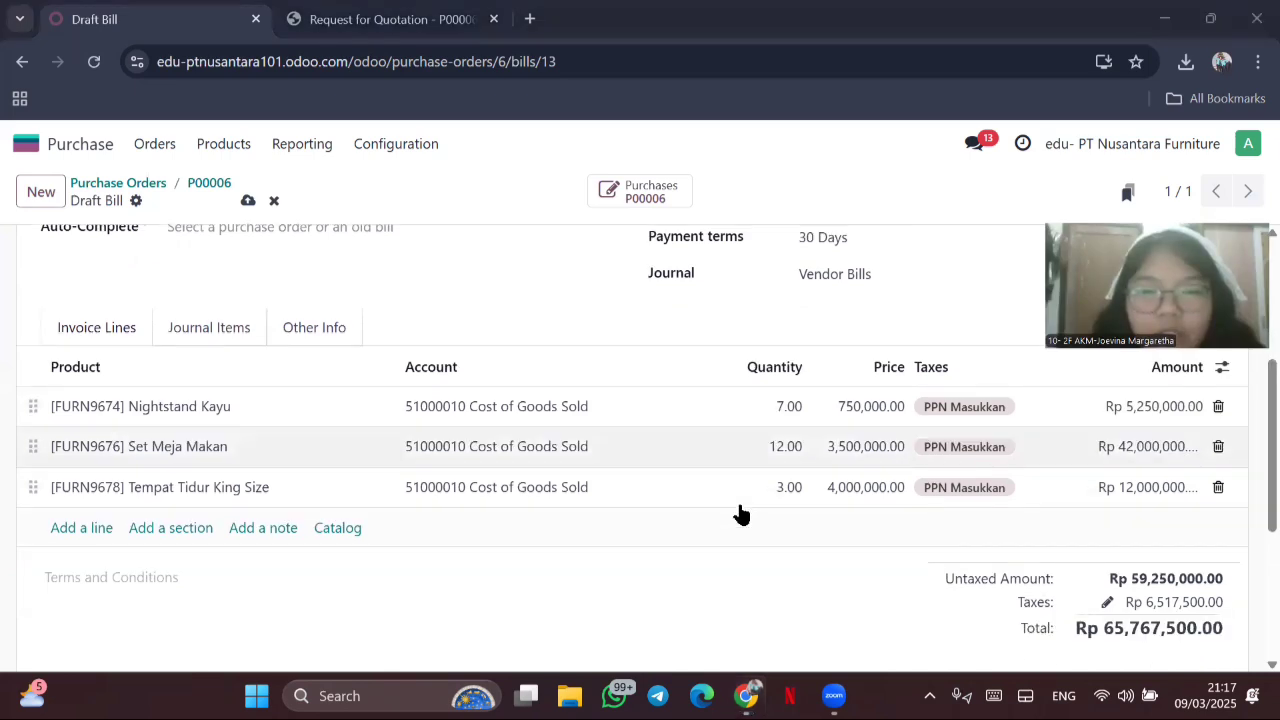
pyautogui.click(228, 328)
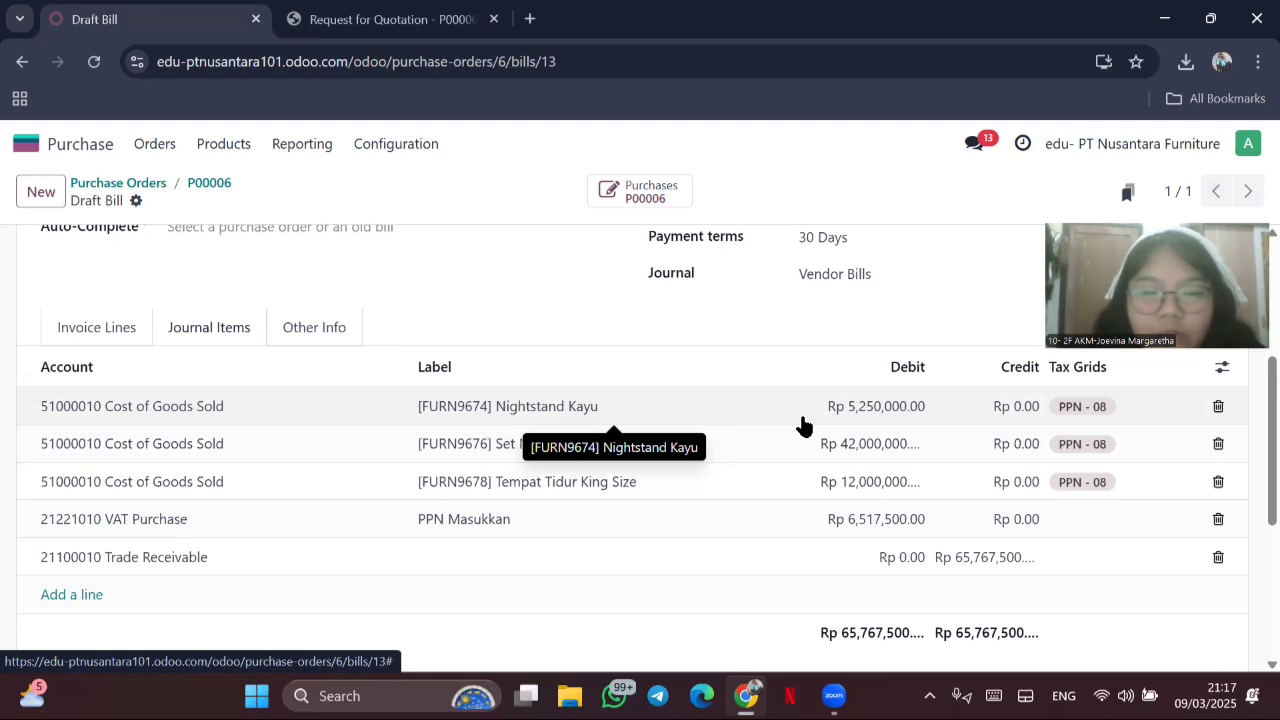
pyautogui.scroll(1, 804, 426)
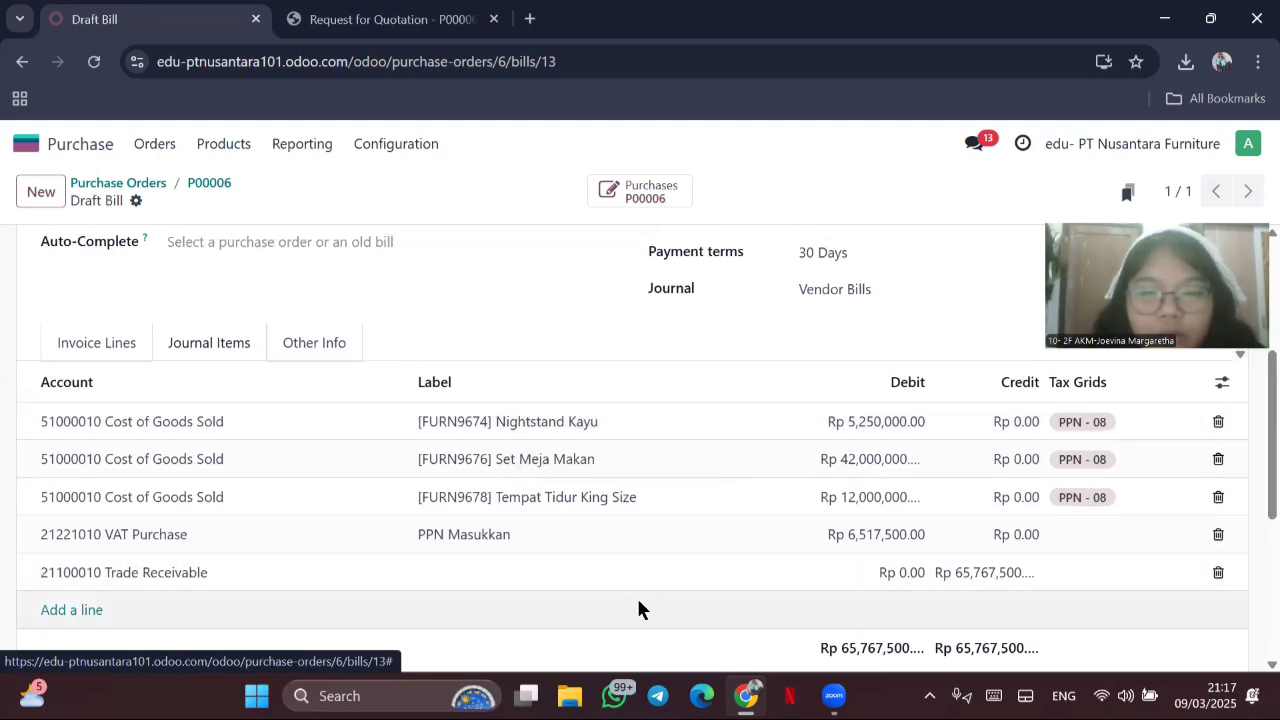
pyautogui.scroll(-3, 640, 610)
pyautogui.scroll(5, 640, 610)
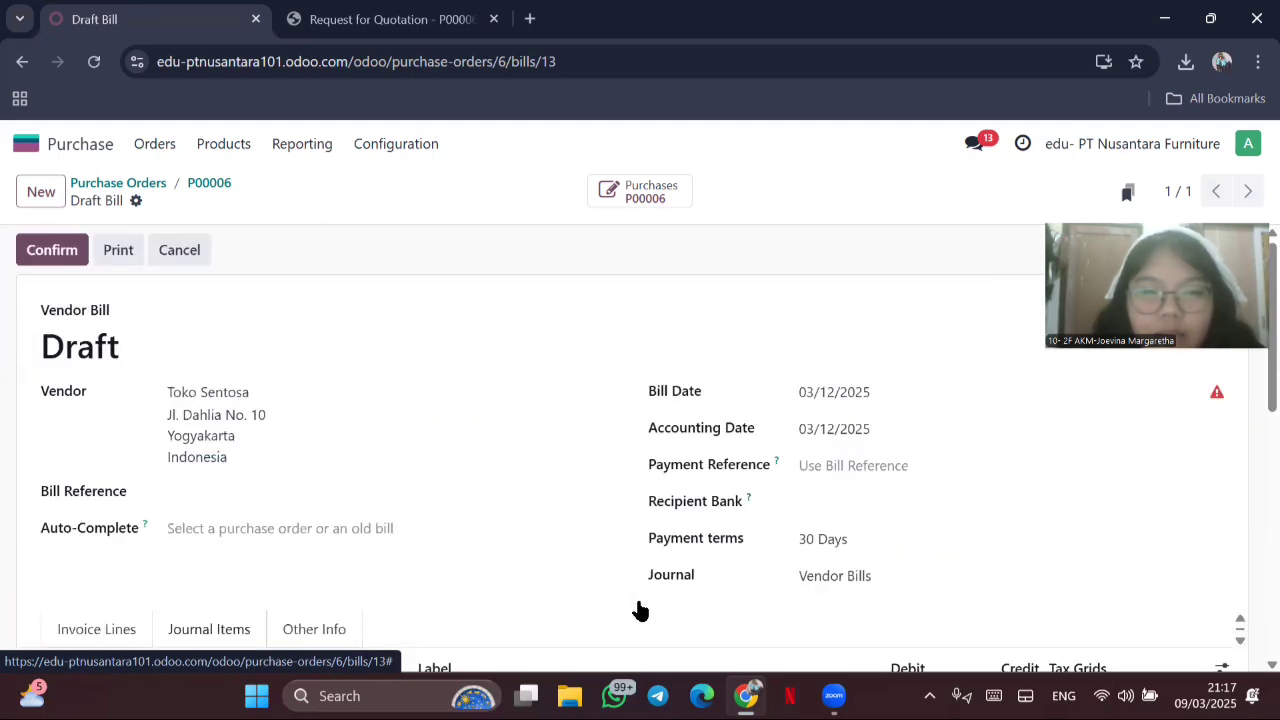
pyautogui.click(40, 263)
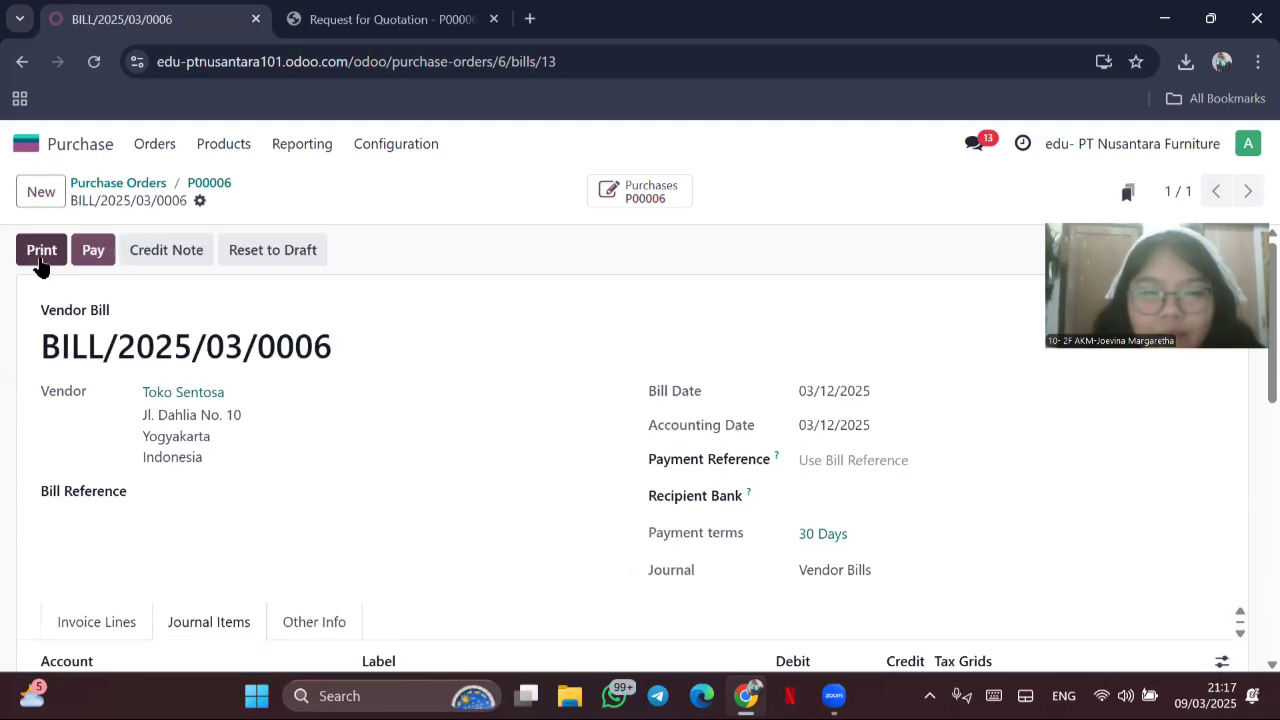
# Step: Check the posted bill's journal items and create a payment for it using the Cash journal
pyautogui.scroll(-5, 446, 495)
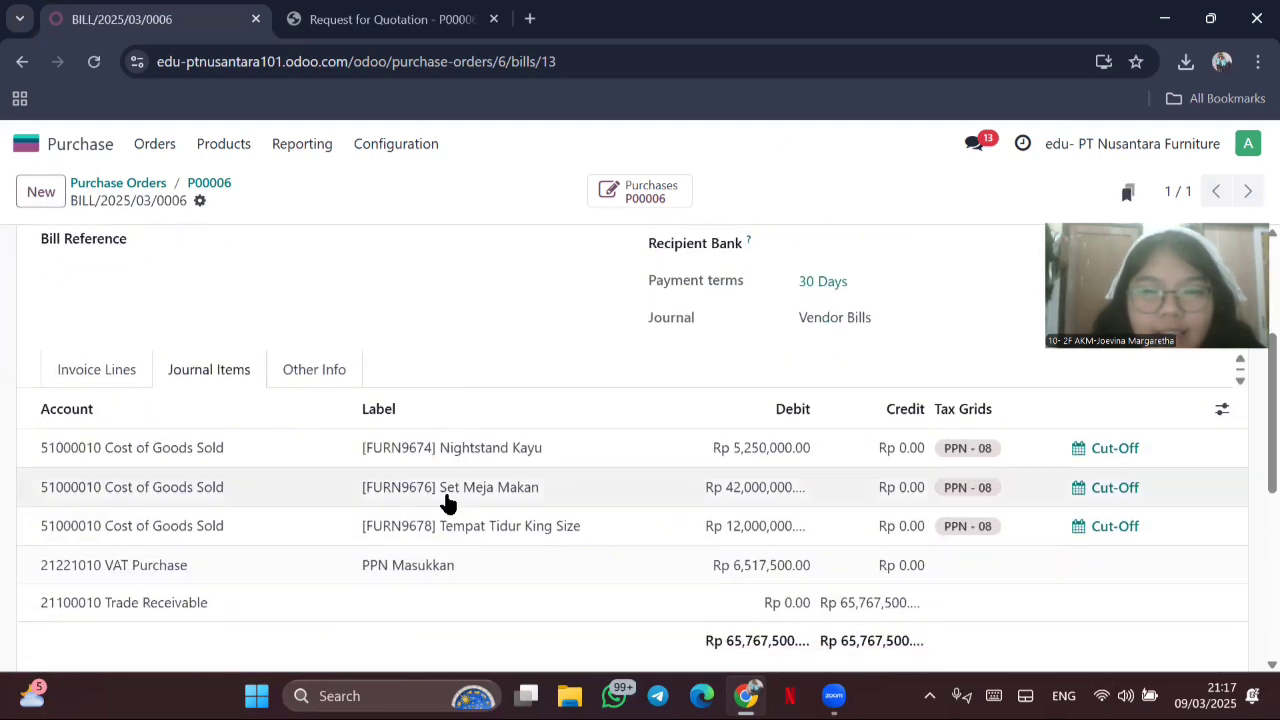
pyautogui.scroll(5, 446, 503)
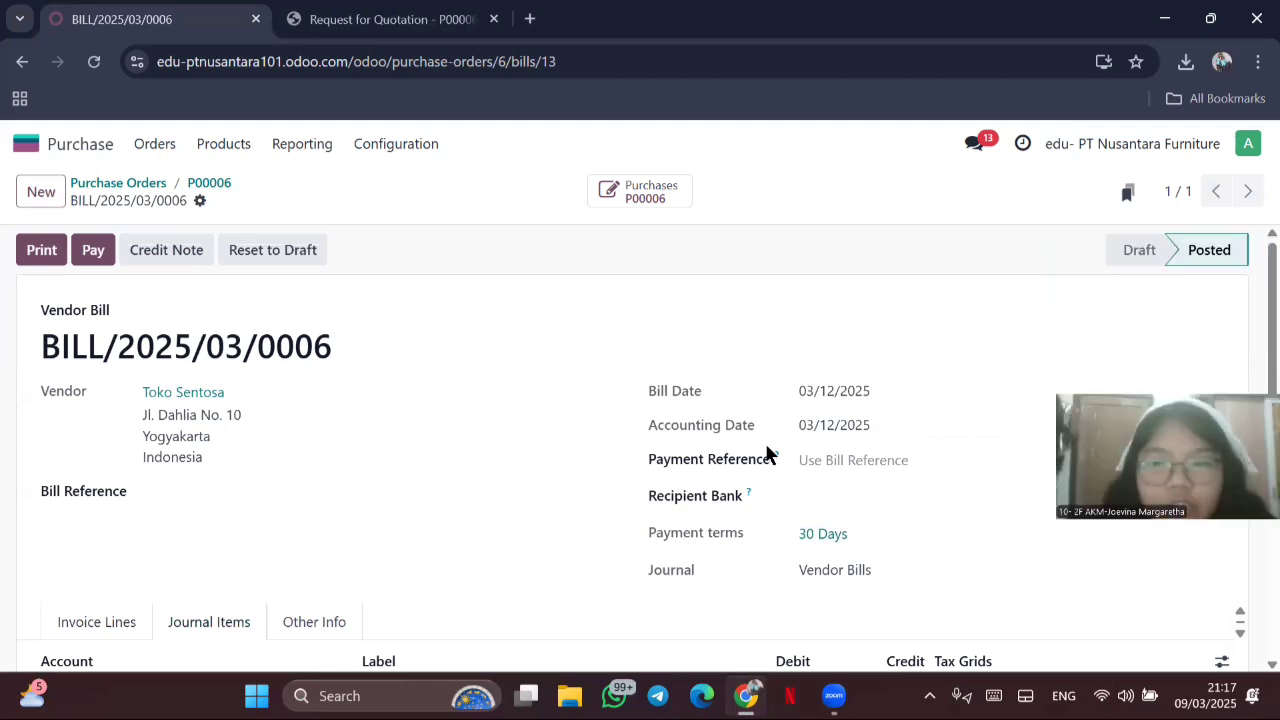
pyautogui.scroll(-1, 503, 451)
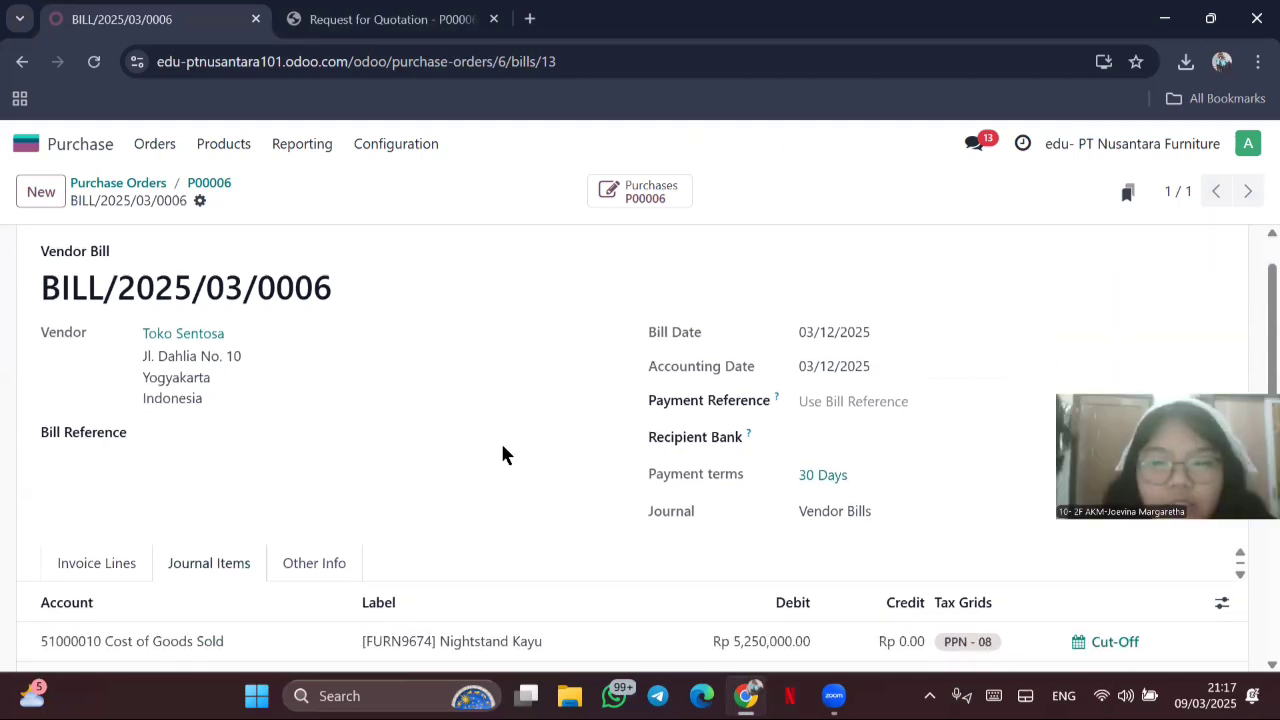
pyautogui.scroll(1, 400, 445)
pyautogui.click(91, 252)
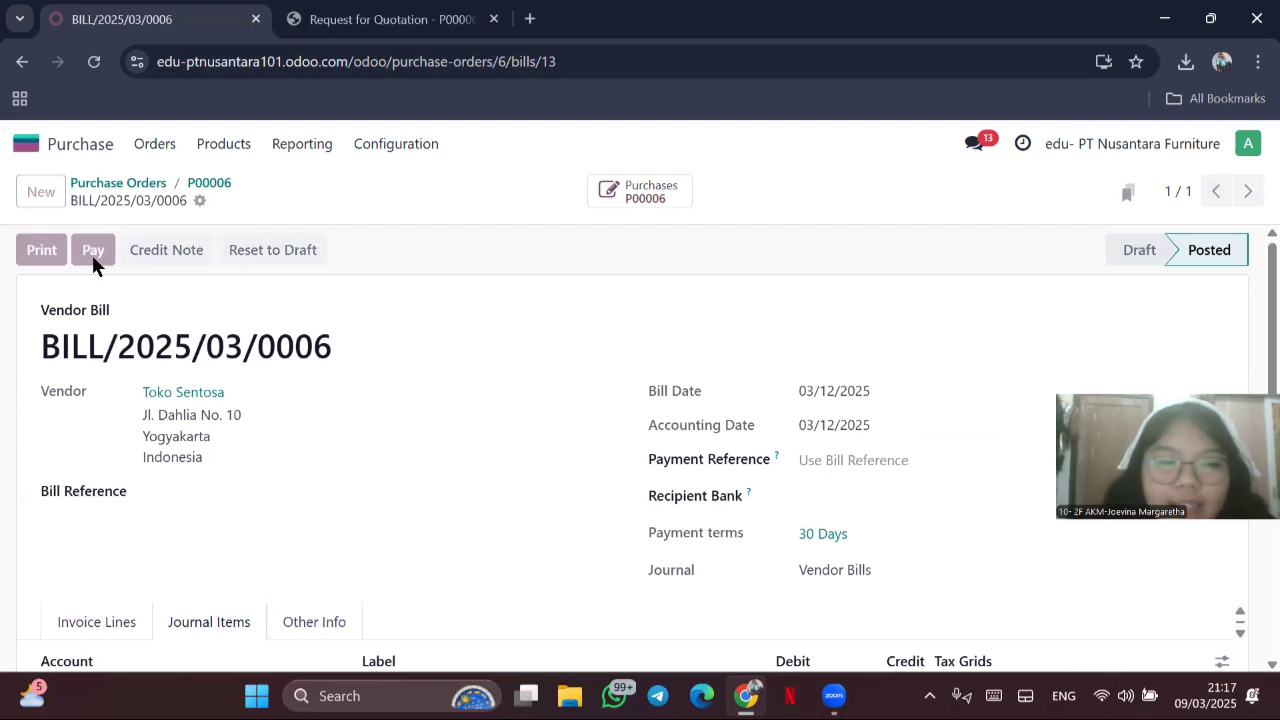
pyautogui.click(359, 341)
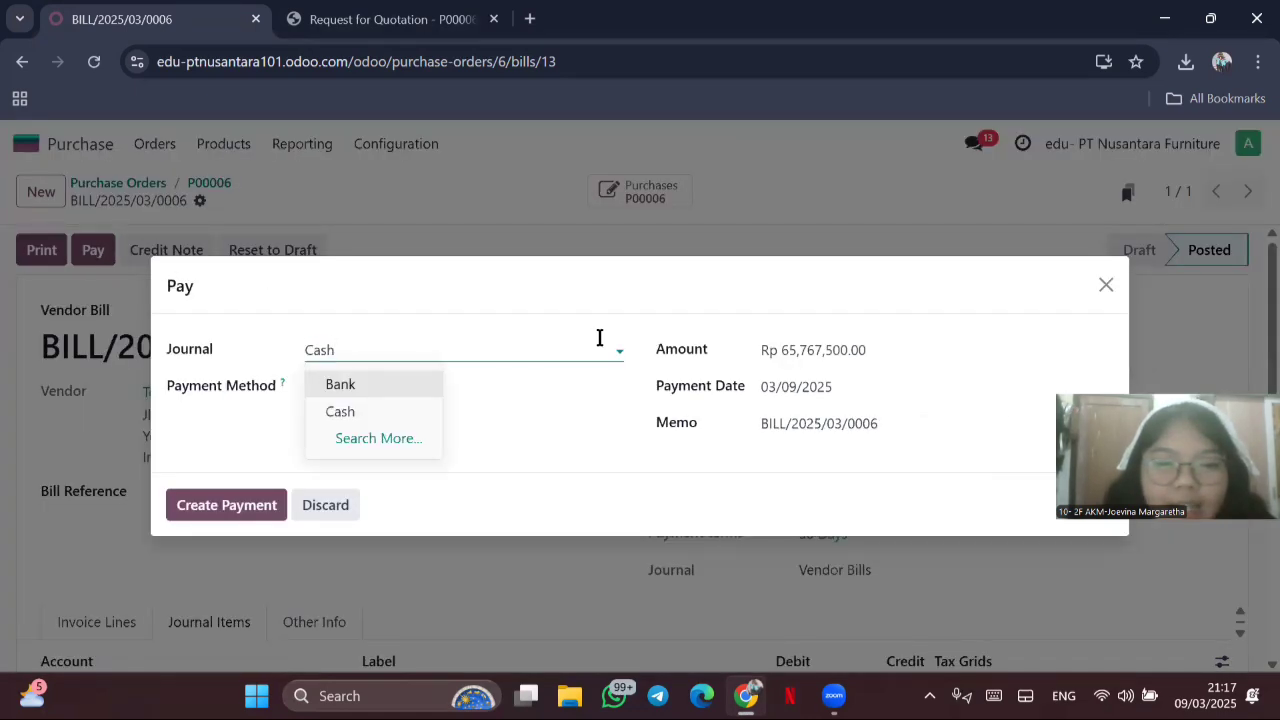
pyautogui.click(340, 414)
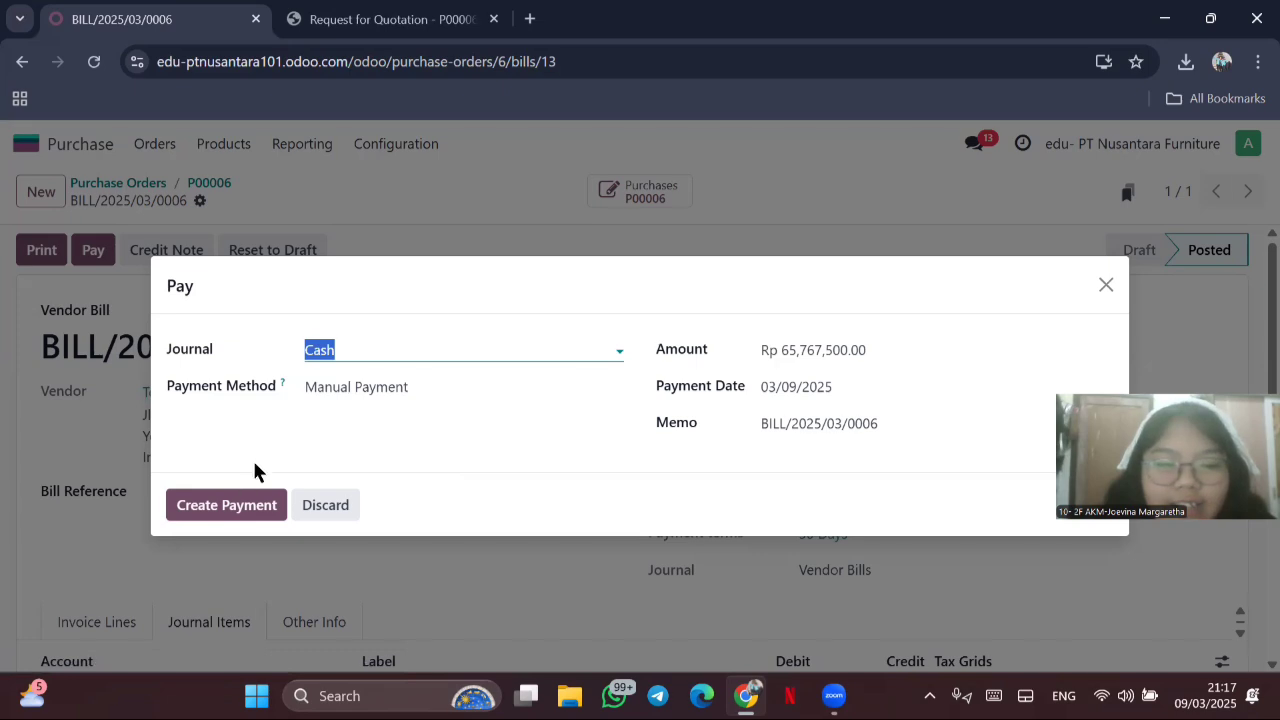
pyautogui.click(235, 503)
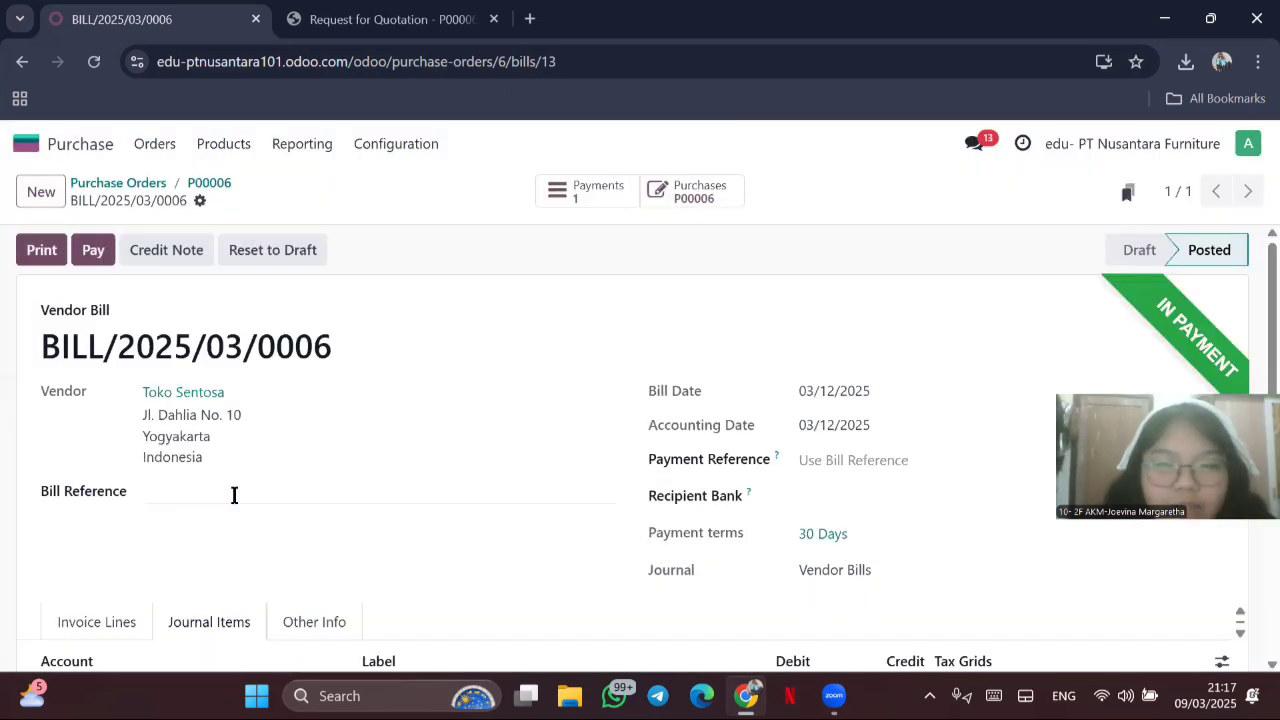
# Step: Open the payment linked to the vendor bill and validate it
pyautogui.scroll(-1, 722, 426)
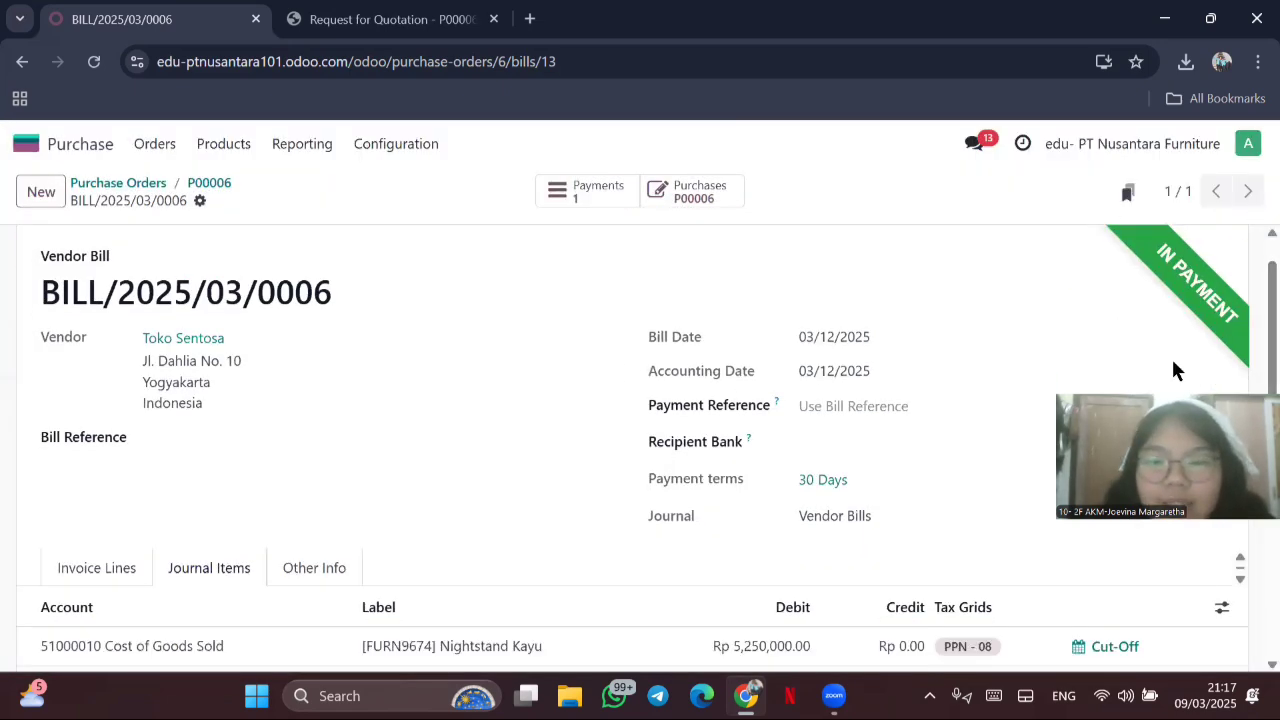
pyautogui.scroll(1, 528, 414)
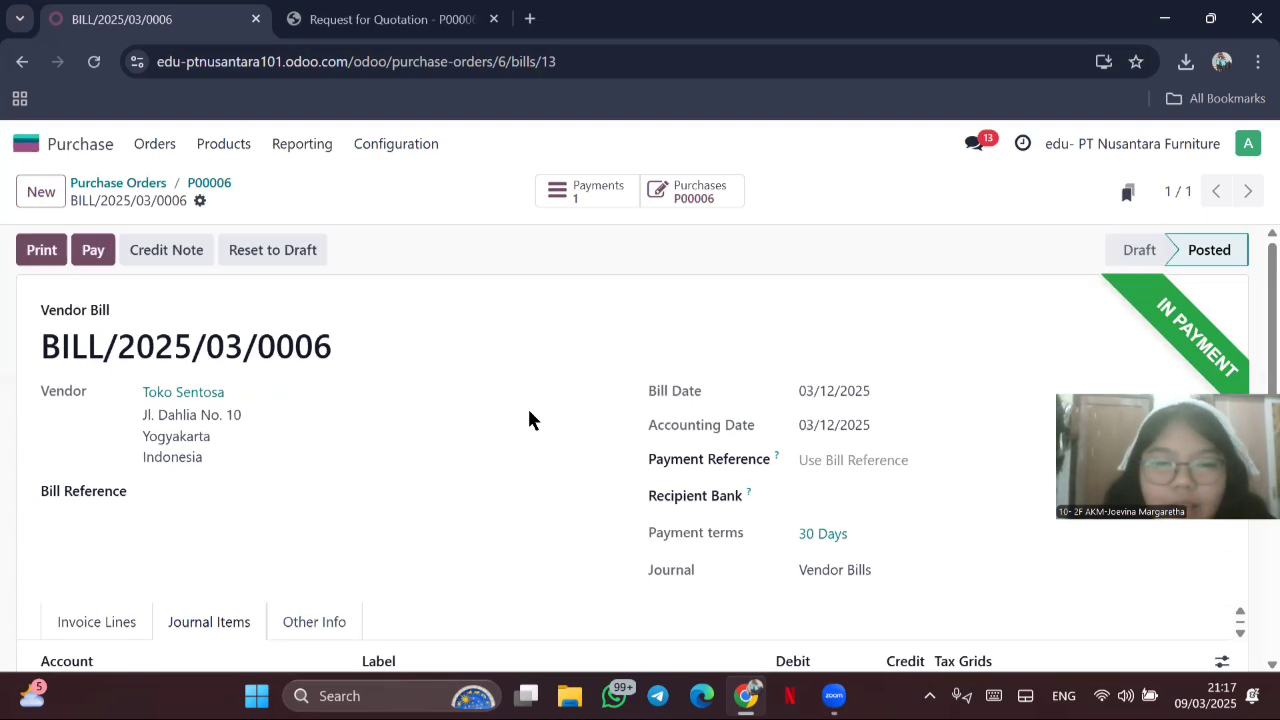
pyautogui.click(588, 197)
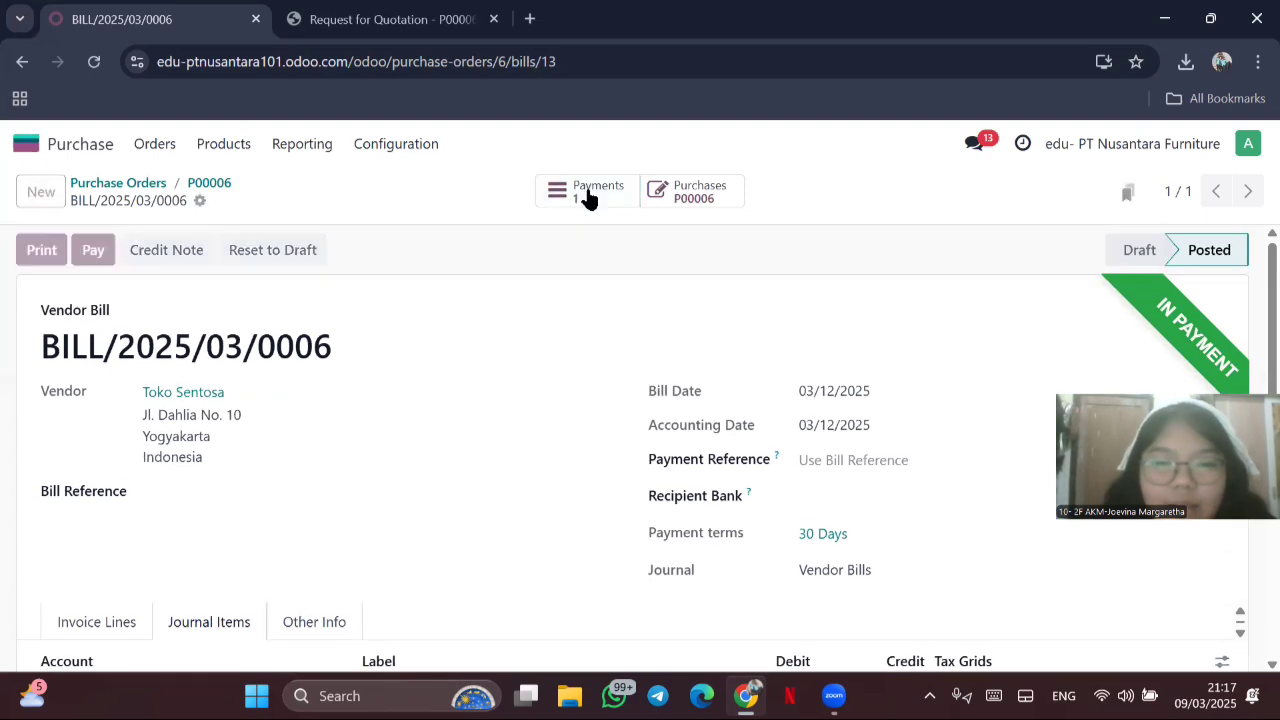
pyautogui.scroll(-1, 592, 400)
pyautogui.scroll(1, 593, 400)
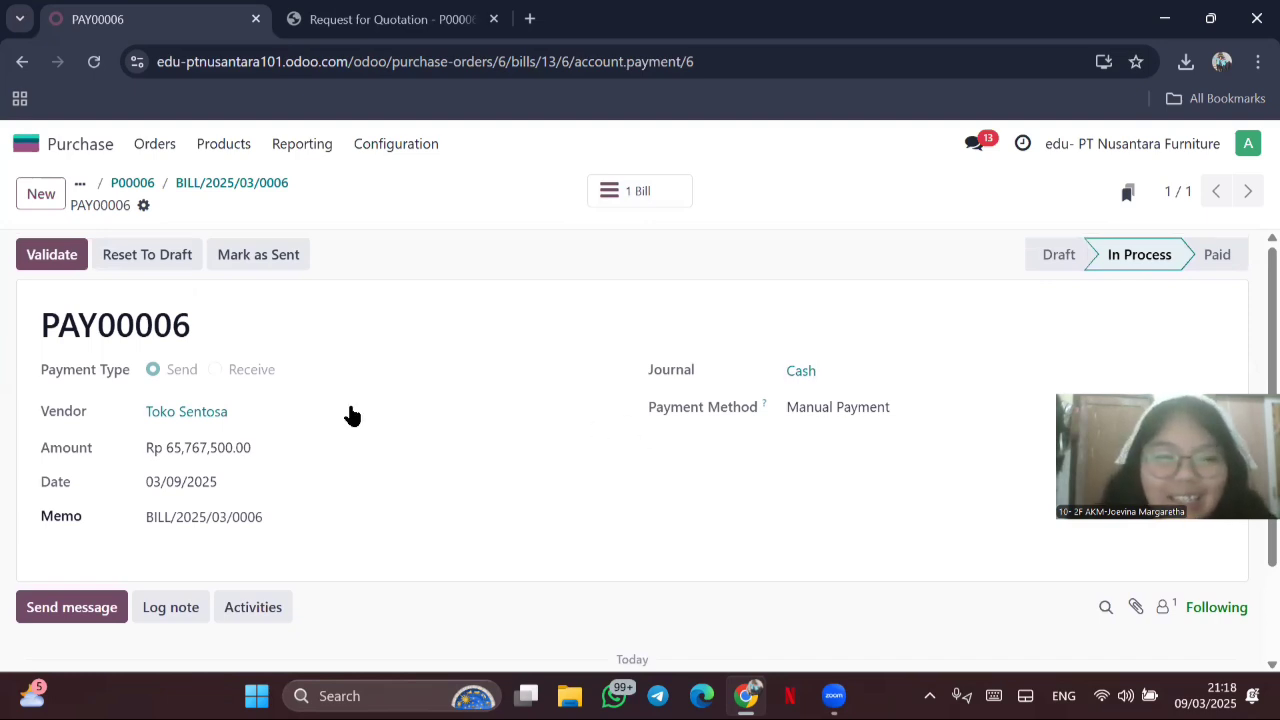
pyautogui.click(60, 262)
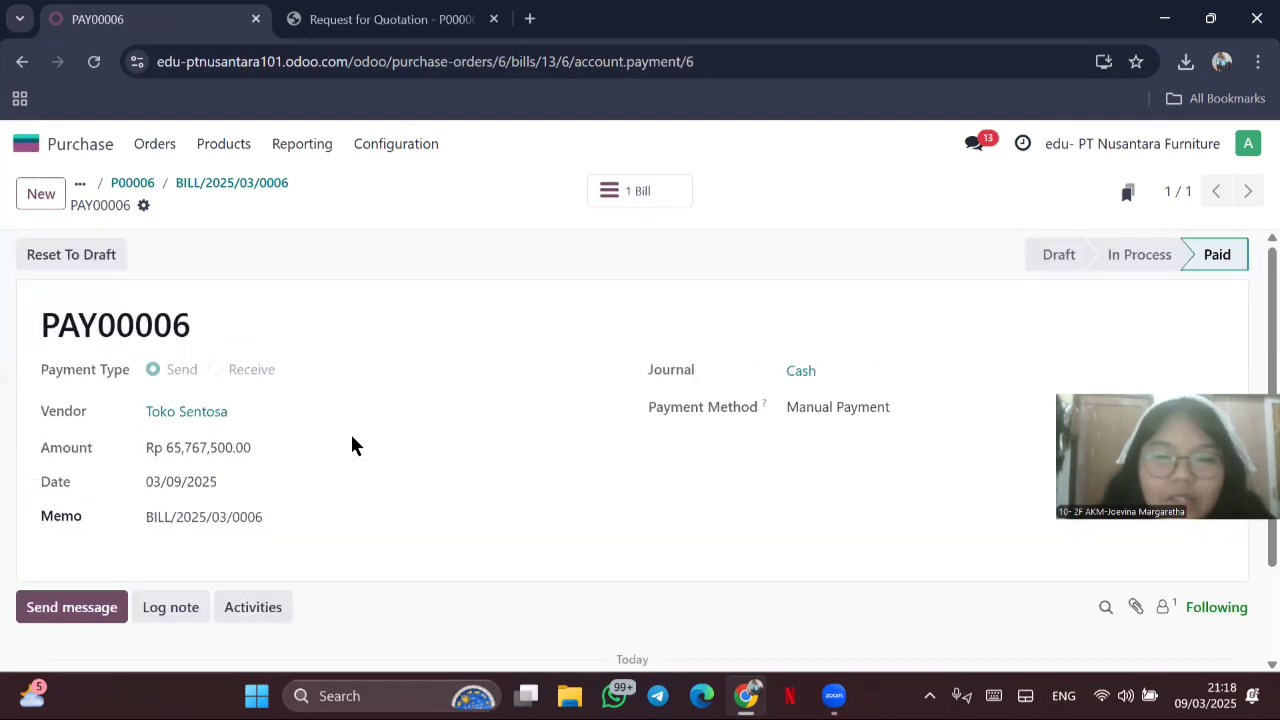
# Step: Return to the bill linked to the payment and check its payment status
pyautogui.click(630, 193)
pyautogui.scroll(-1, 837, 388)
pyautogui.scroll(1, 837, 388)
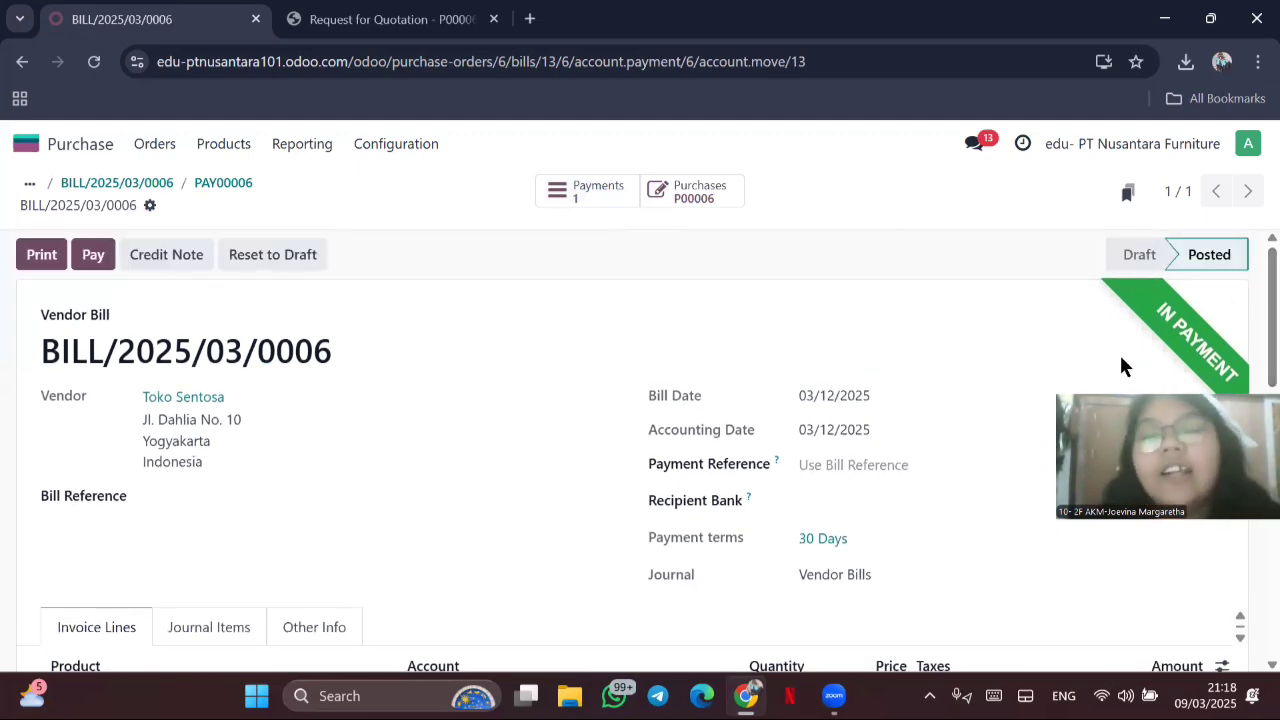
pyautogui.scroll(-1, 994, 366)
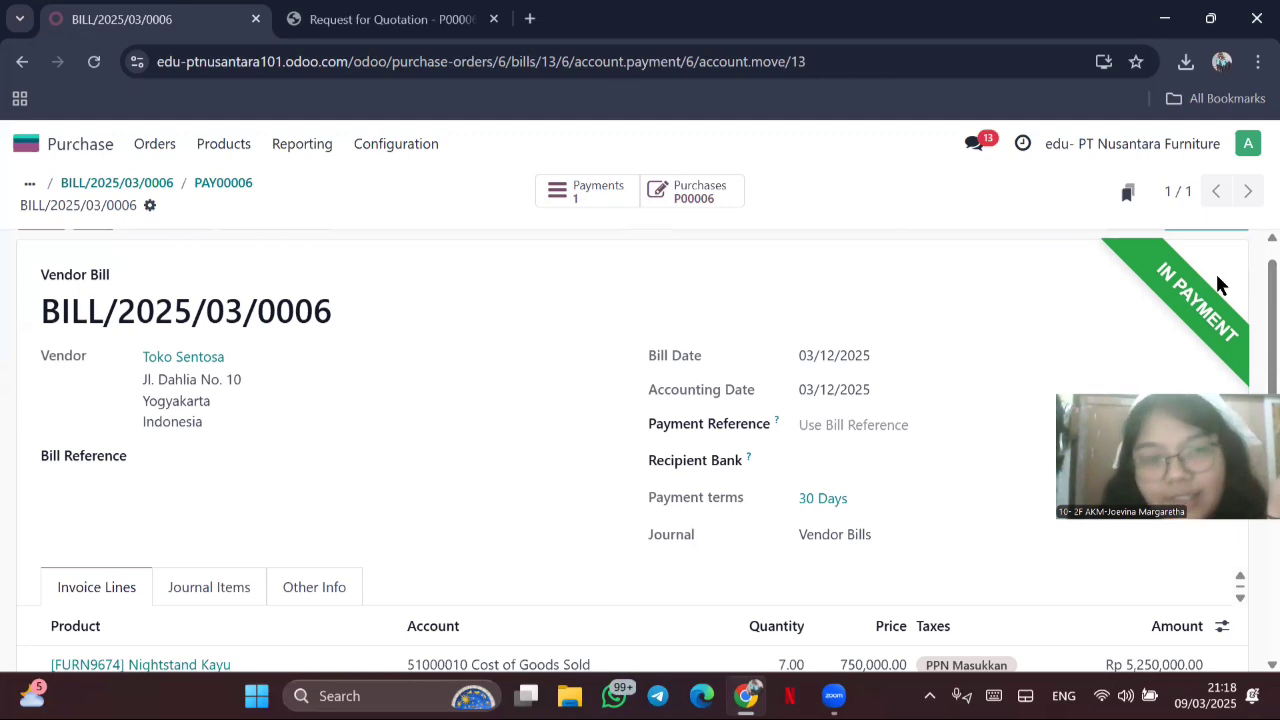
# Step: Open the journal items in Accounting and add the Unreconciled filter to the posted entries
pyautogui.click(28, 146)
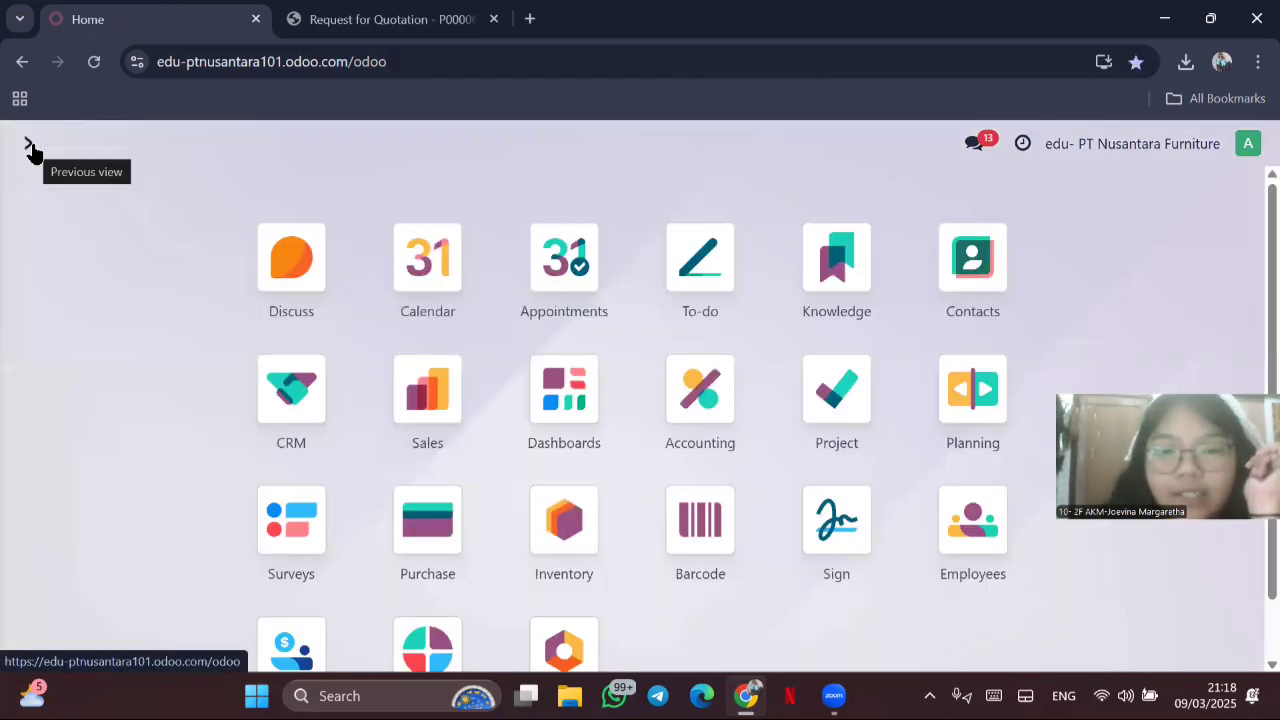
pyautogui.click(686, 400)
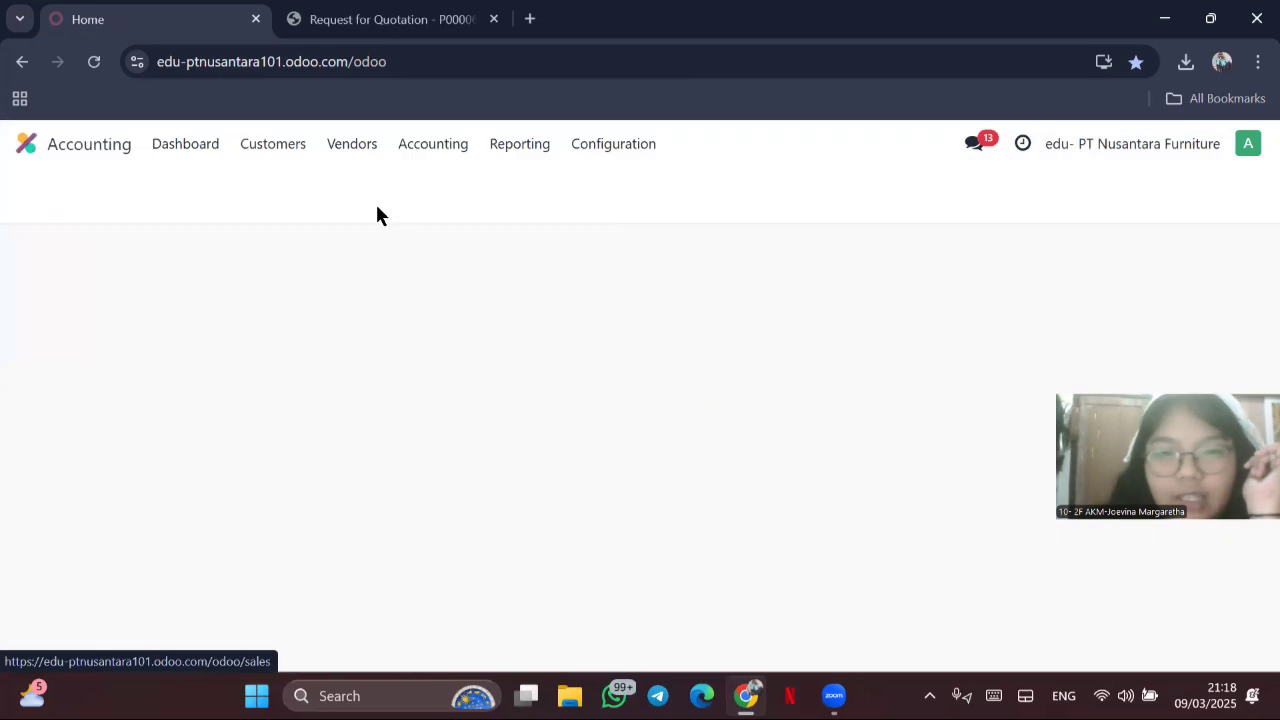
pyautogui.click(420, 146)
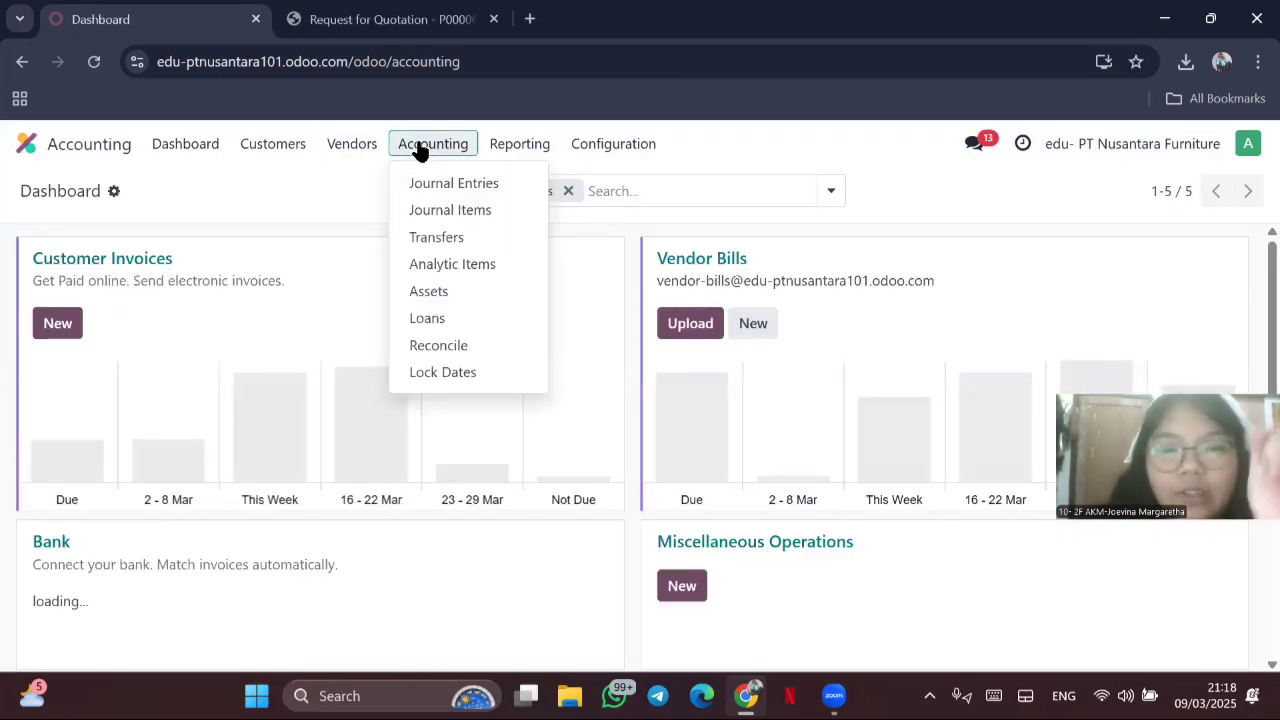
pyautogui.click(440, 210)
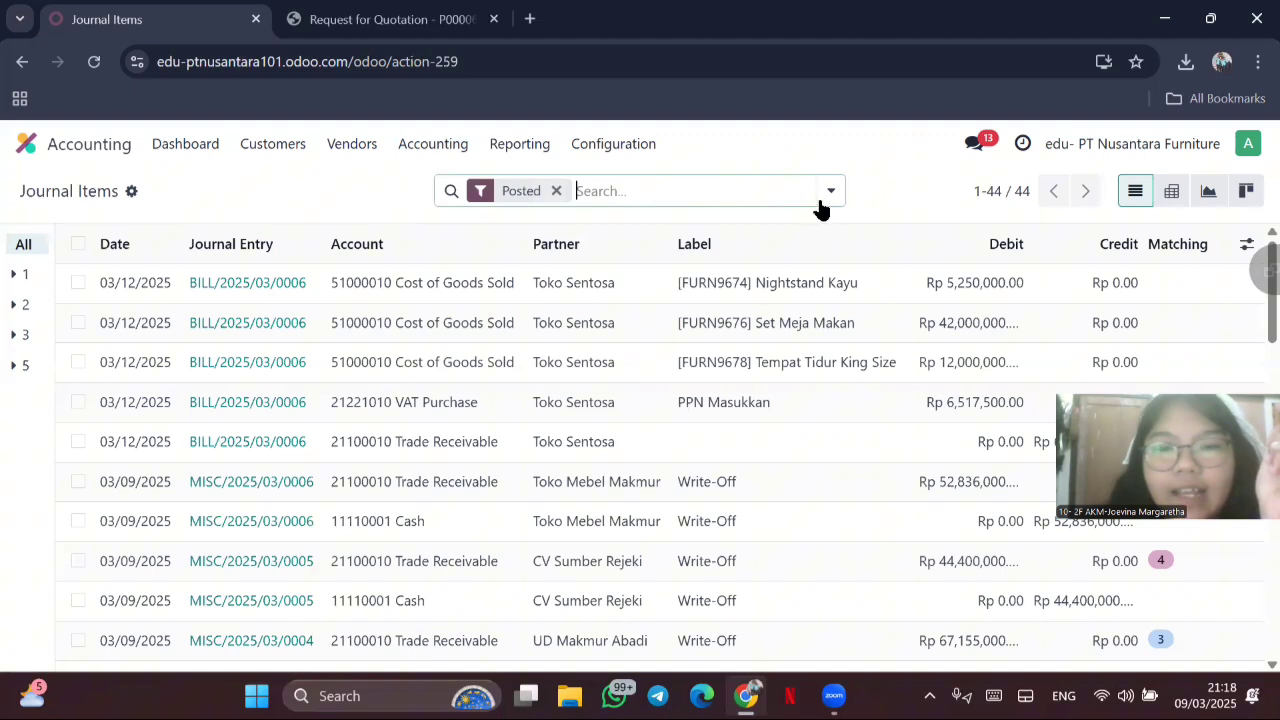
pyautogui.click(822, 200)
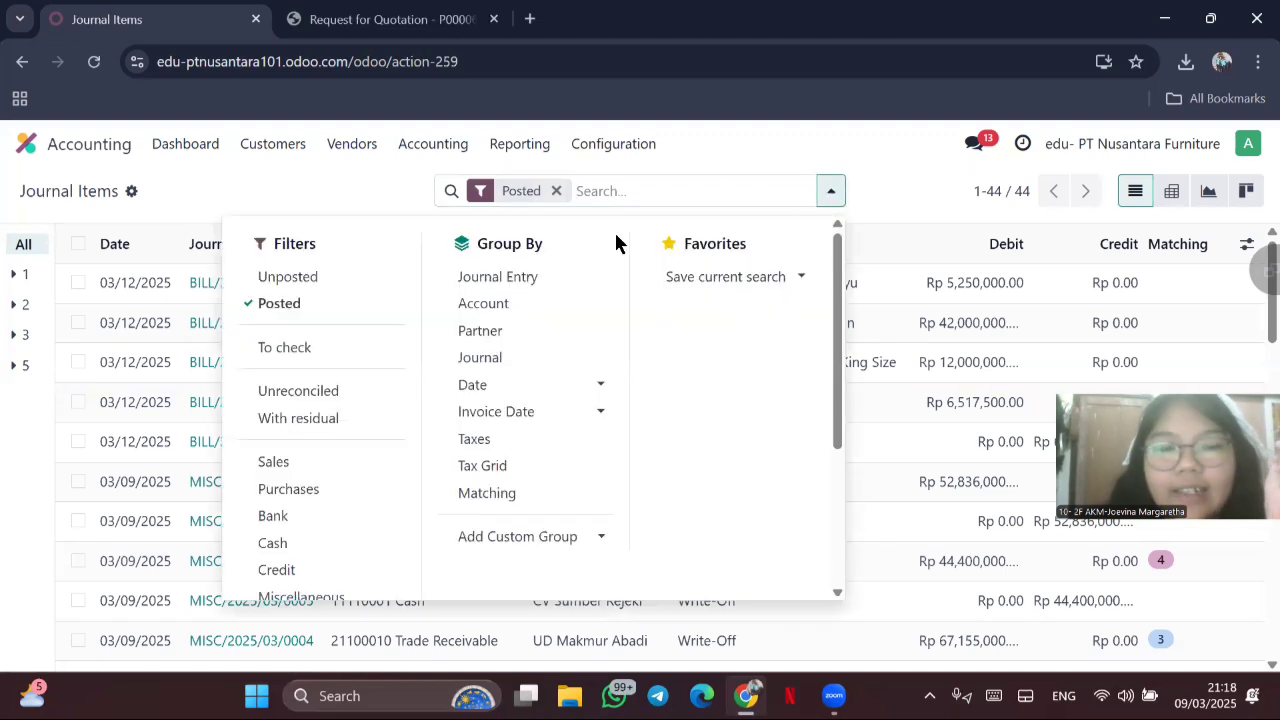
pyautogui.click(345, 395)
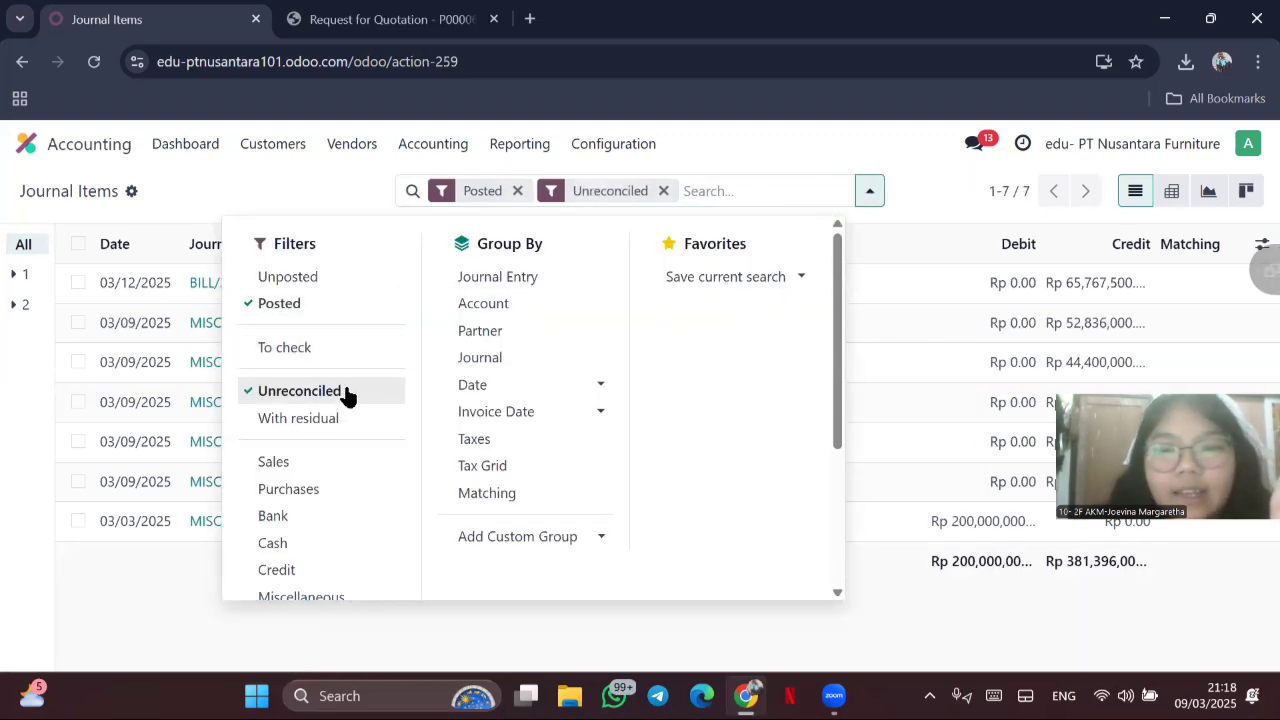
pyautogui.click(889, 636)
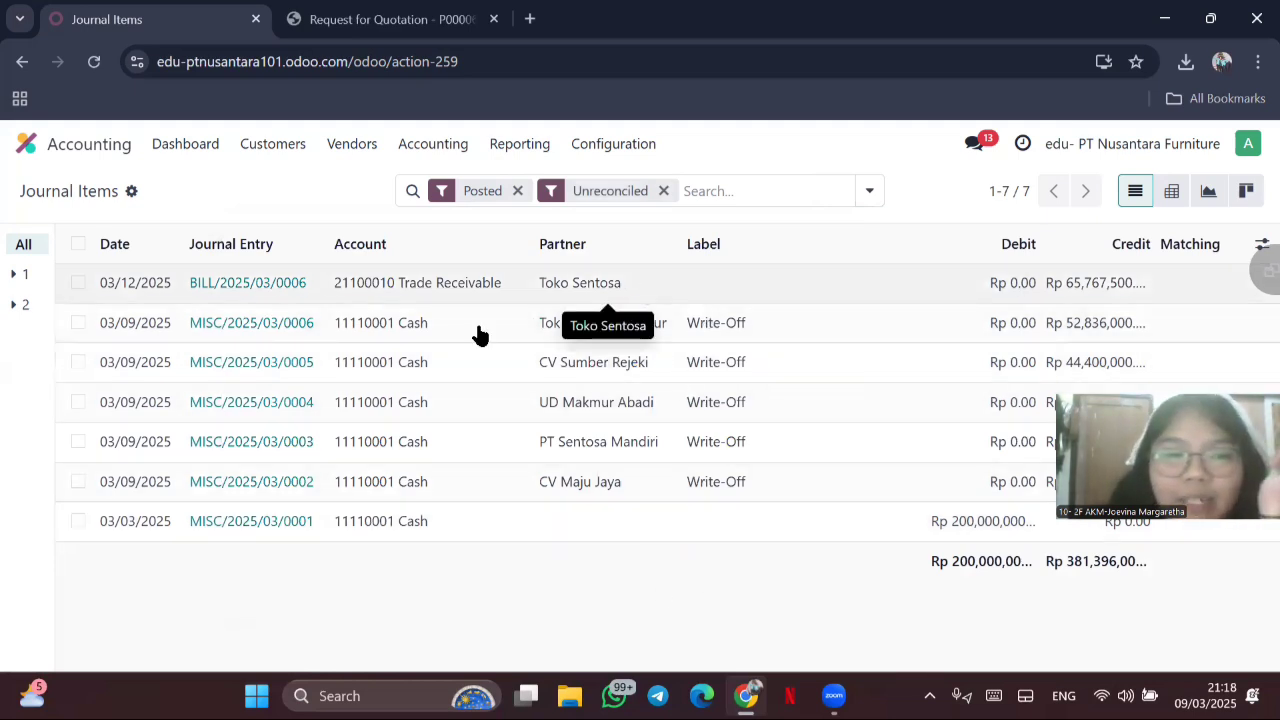
# Step: Reconcile the Toko Sentosa journal item of BILL/2025/03/0006 with a write-off entry to account 11110001 Cash
pyautogui.click(78, 283)
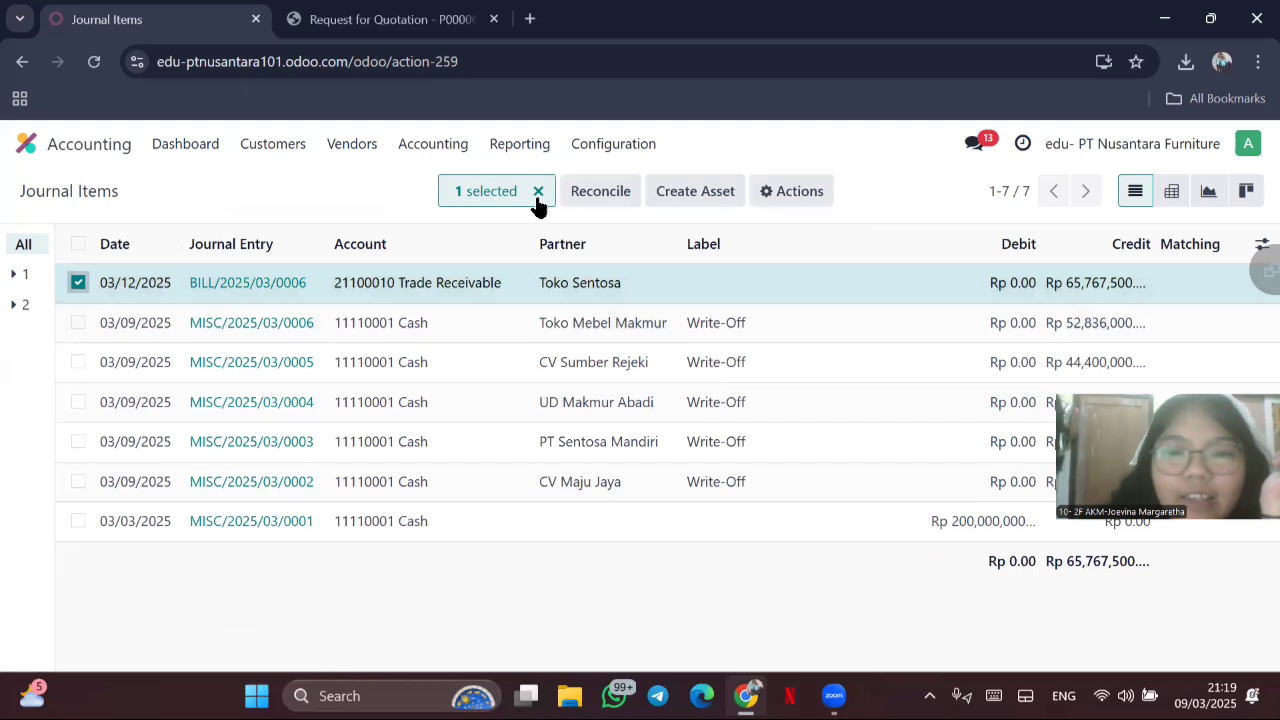
pyautogui.click(592, 192)
pyautogui.write('cash')
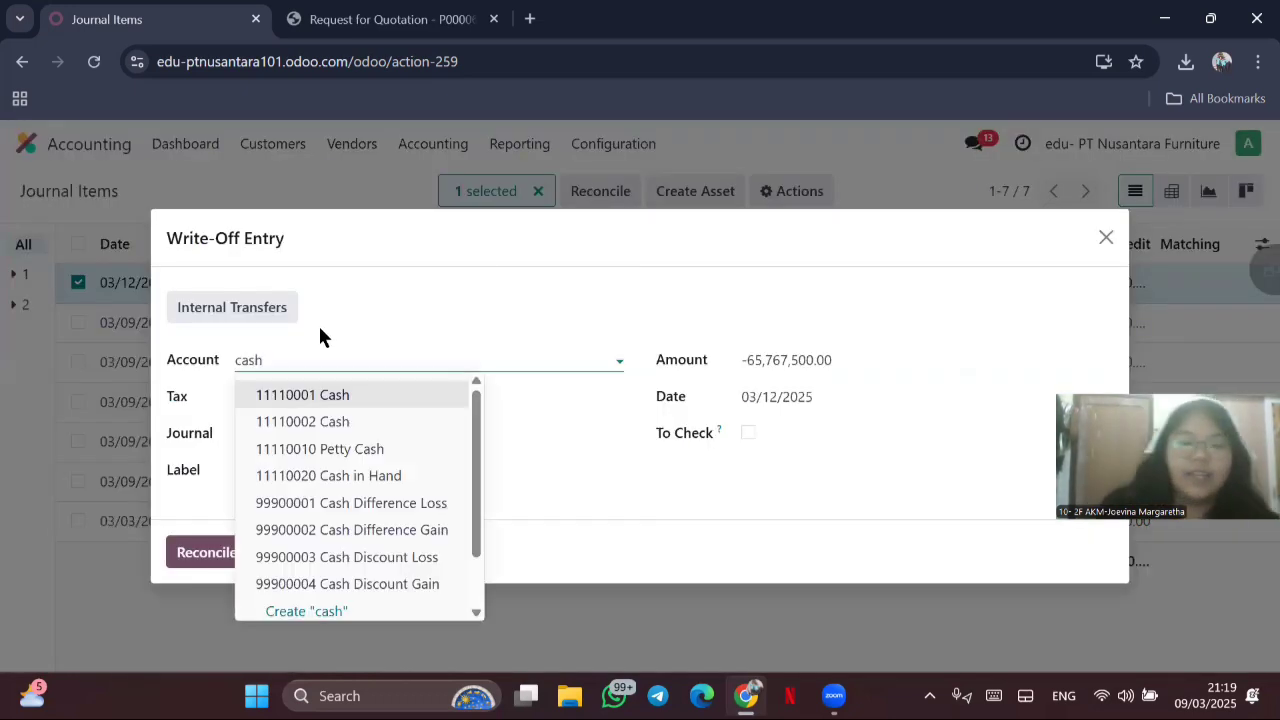
pyautogui.click(322, 394)
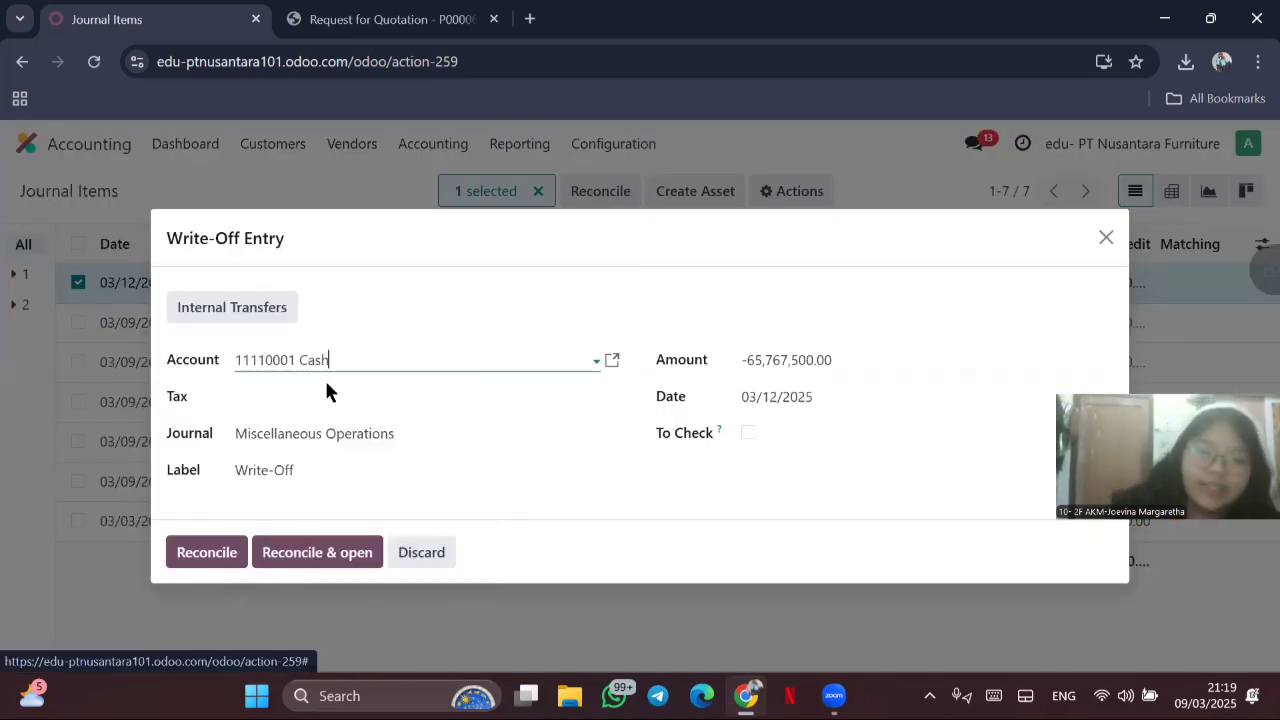
pyautogui.click(212, 554)
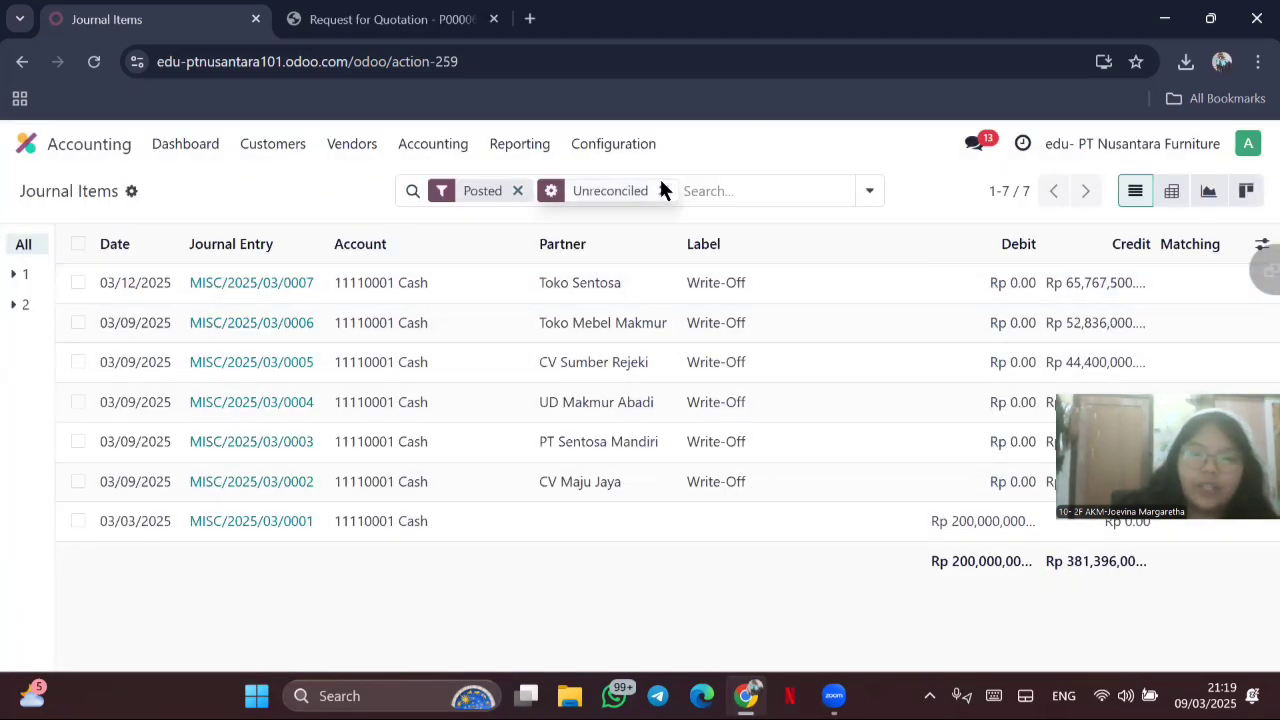
# Step: Remove the Unreconciled filter and review the matching of the posted journal items
pyautogui.click(663, 191)
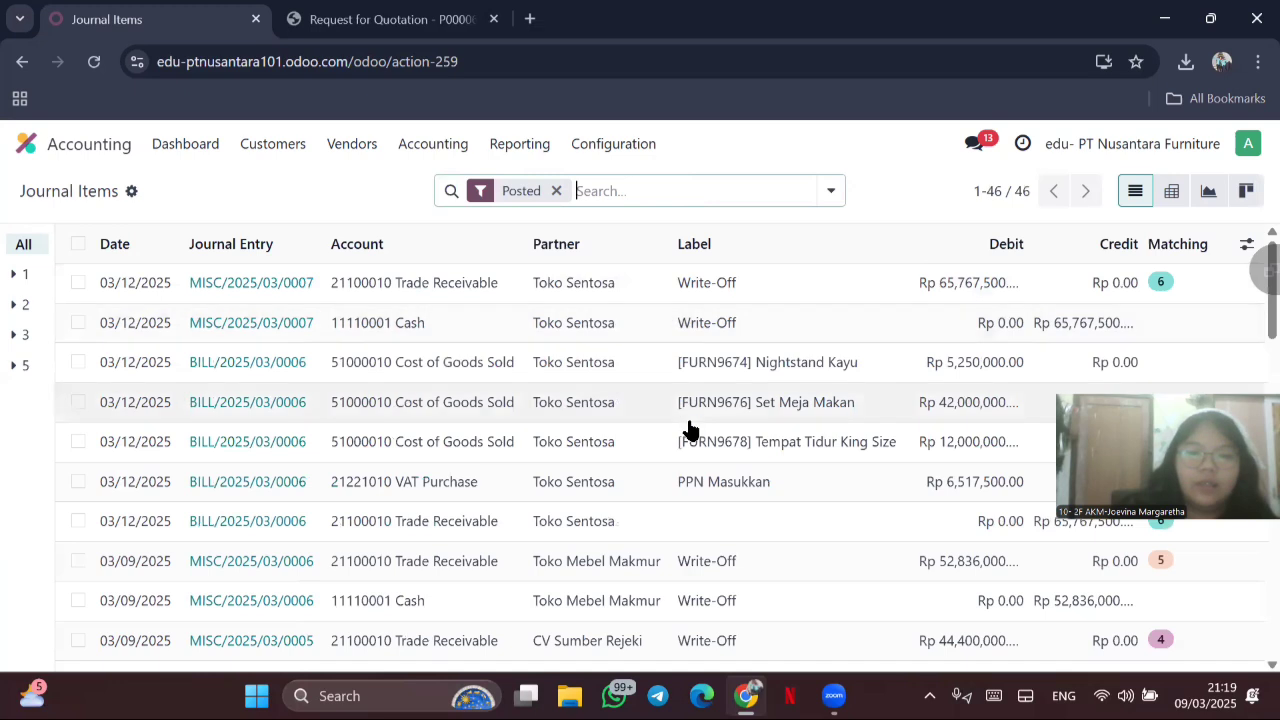
pyautogui.scroll(-3, 690, 428)
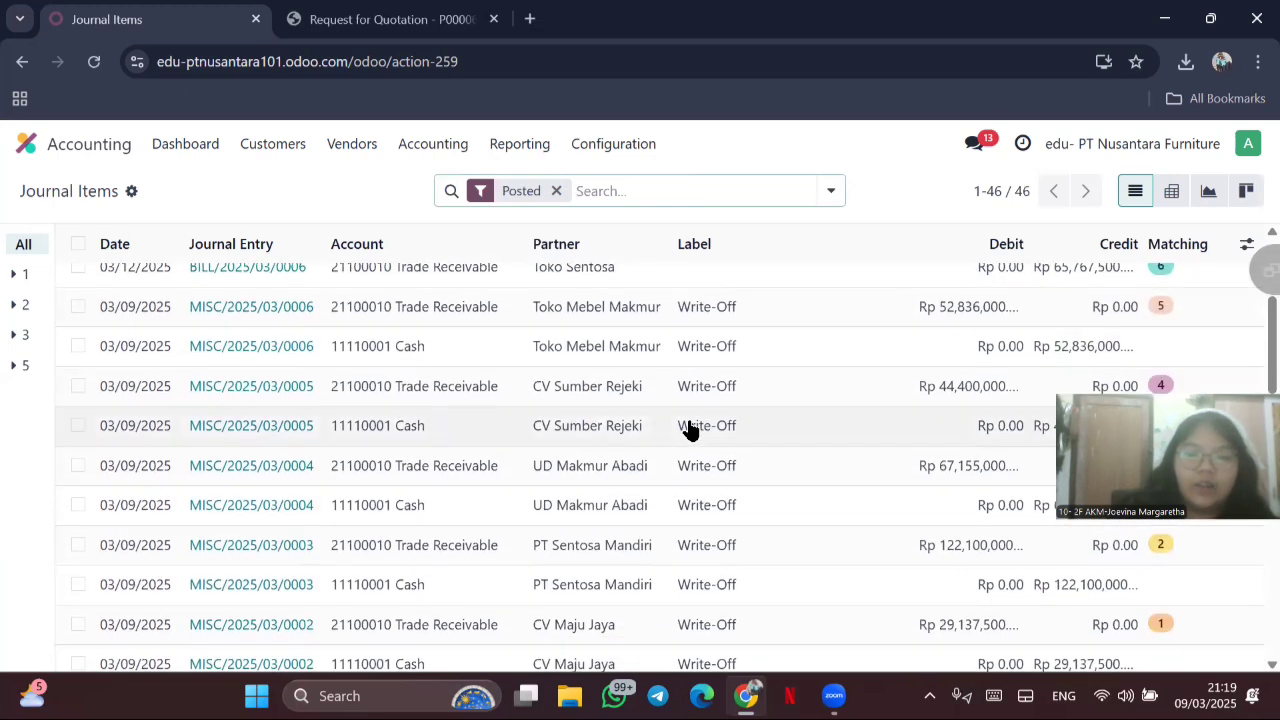
pyautogui.scroll(3, 690, 428)
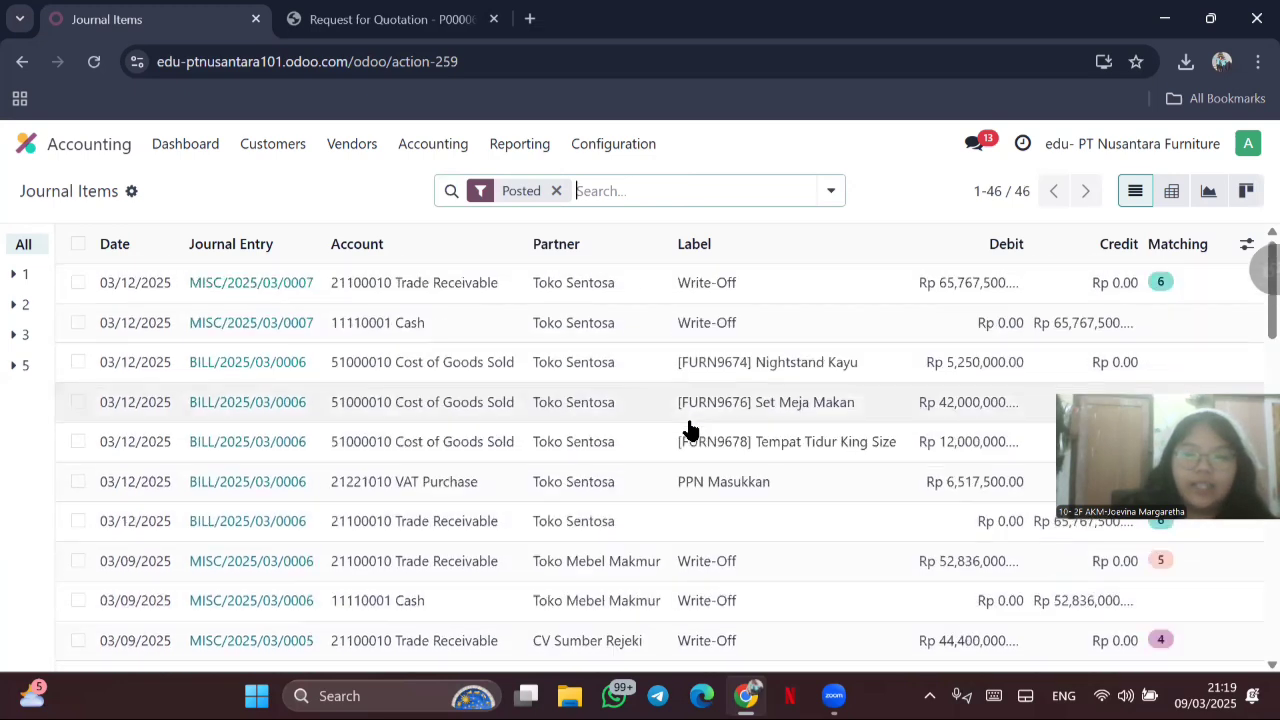
# Step: Return to Purchase and review the Toko Sentosa purchase order P00006
pyautogui.click(26, 143)
pyautogui.click(425, 520)
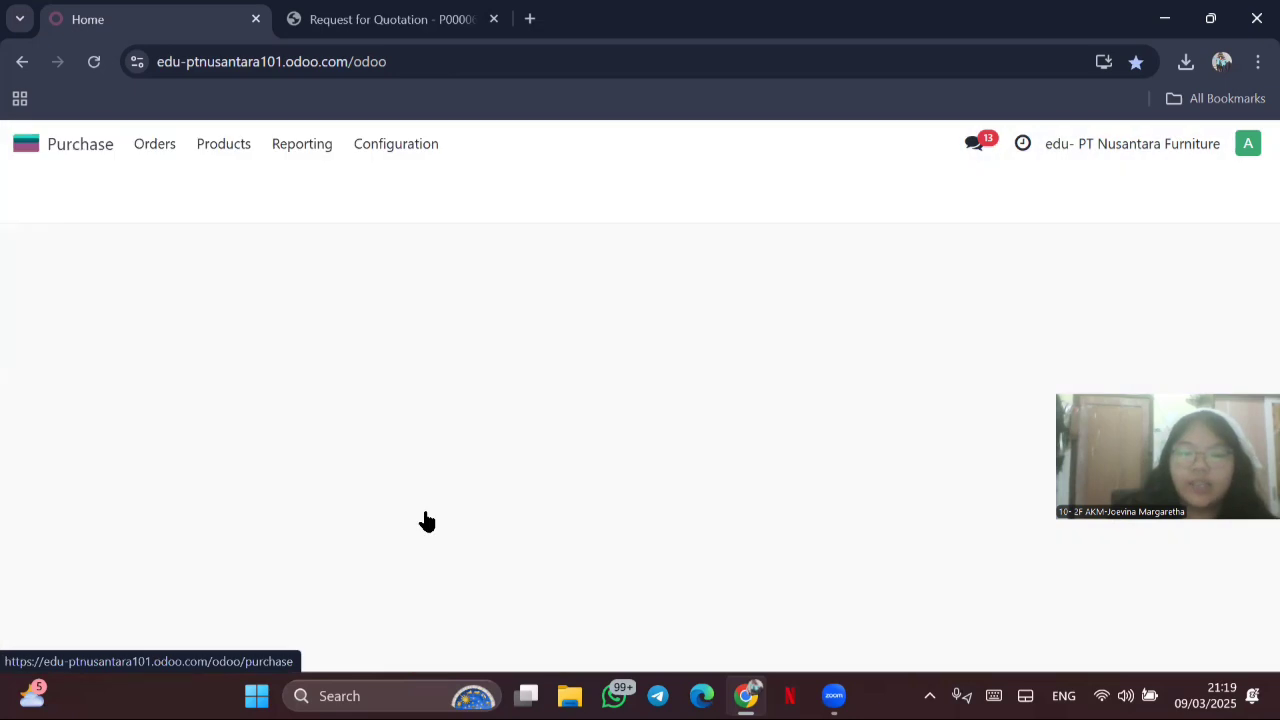
pyautogui.scroll(-1, 616, 388)
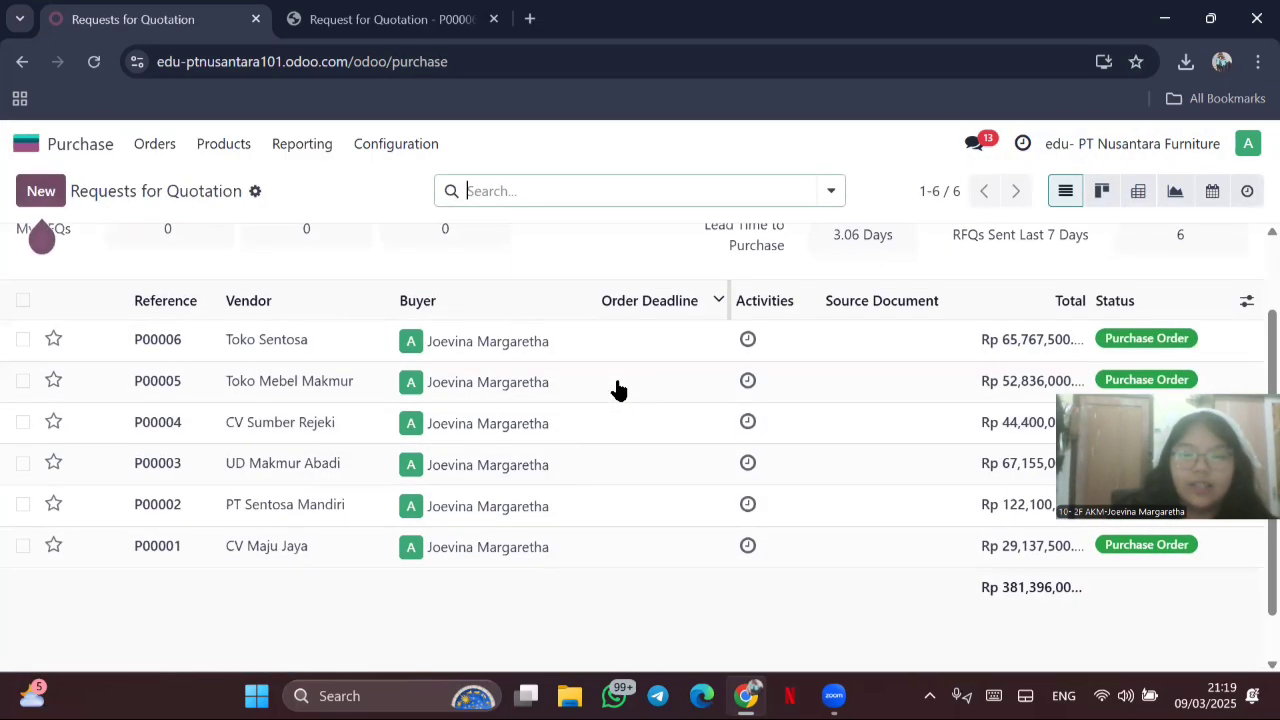
pyautogui.click(1085, 340)
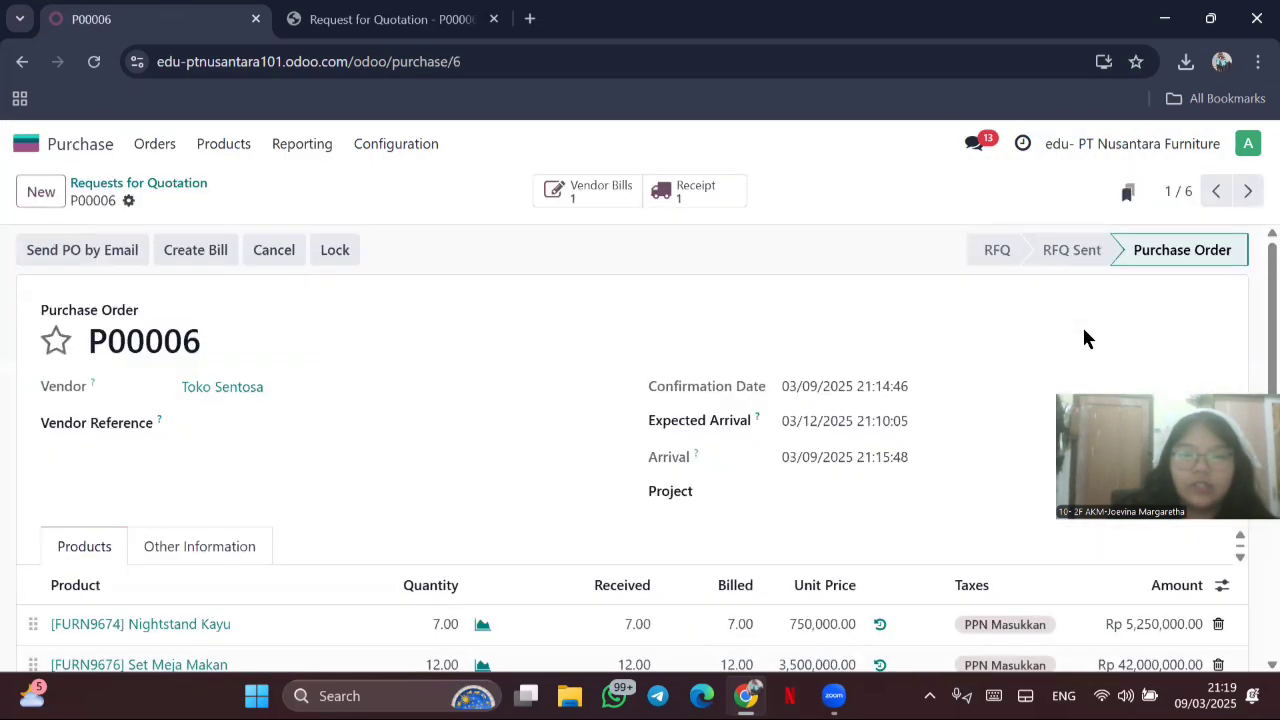
pyautogui.scroll(-2, 930, 350)
pyautogui.scroll(2, 930, 352)
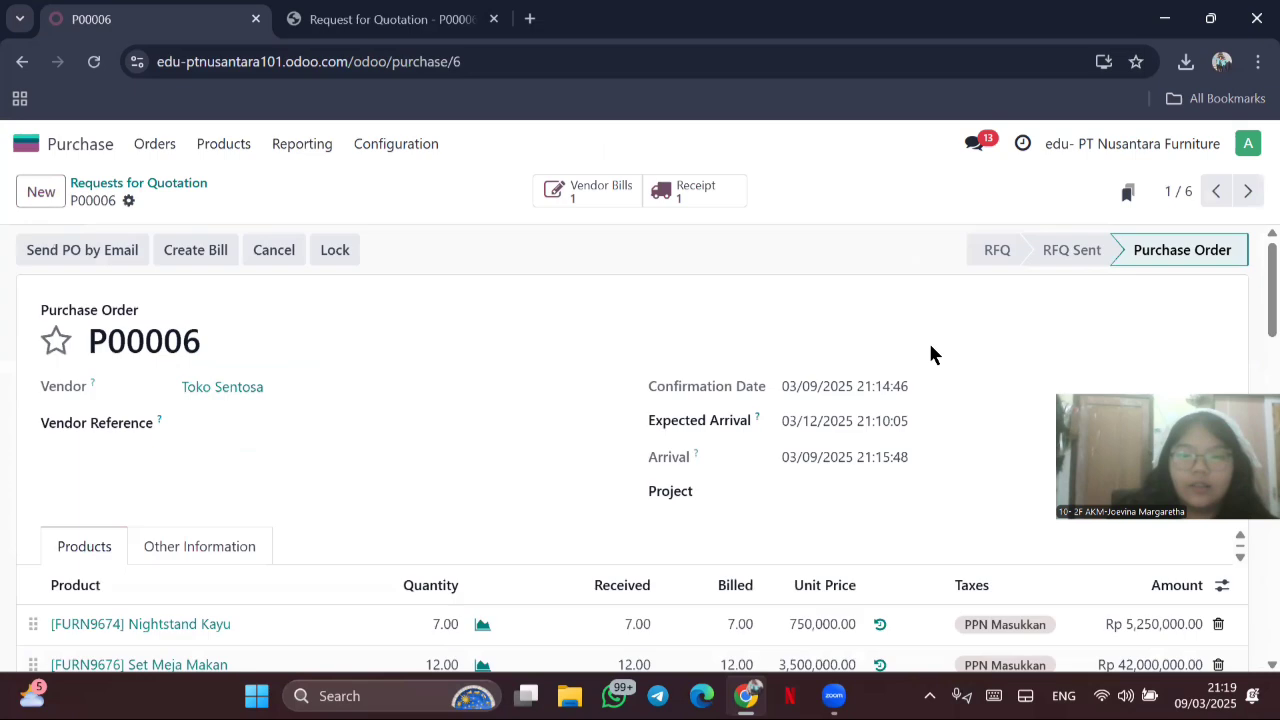
# Step: Open the vendor bill linked to P00006 and check its payment status, invoice lines and totals
pyautogui.click(577, 193)
pyautogui.scroll(-1, 858, 366)
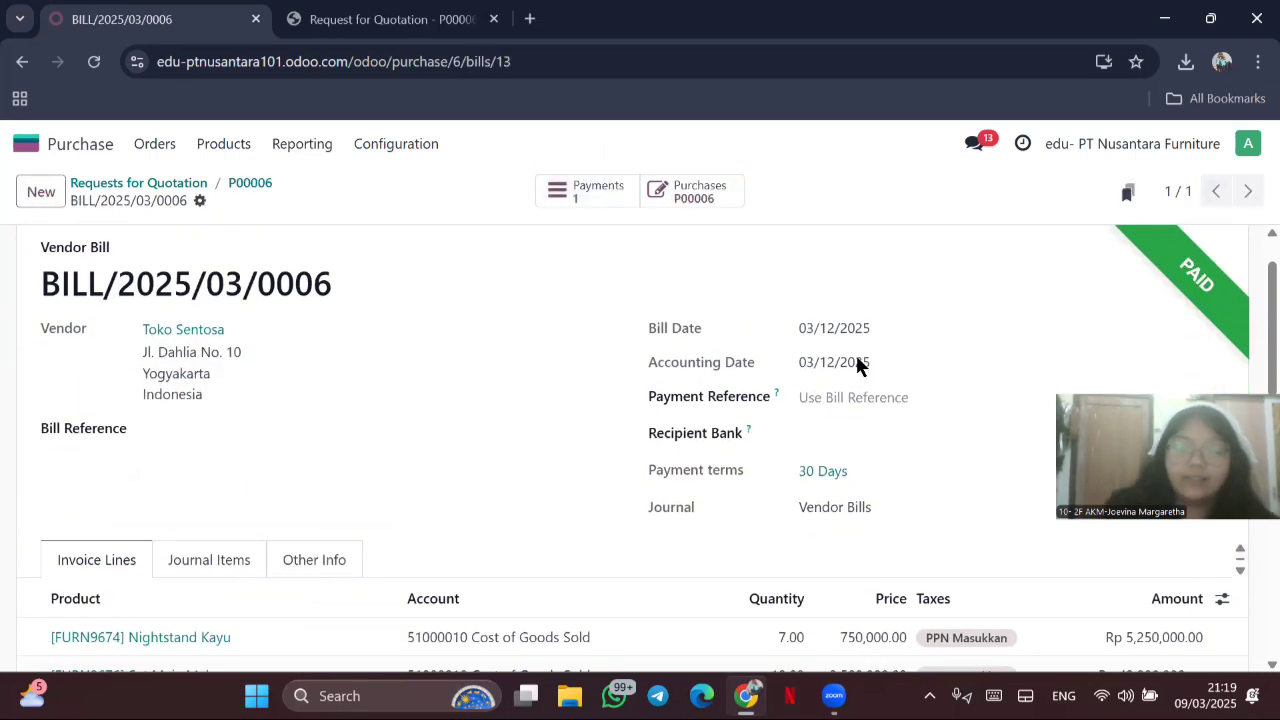
pyautogui.scroll(1, 858, 366)
pyautogui.scroll(-1, 857, 358)
pyautogui.scroll(1, 857, 358)
pyautogui.scroll(-1, 857, 358)
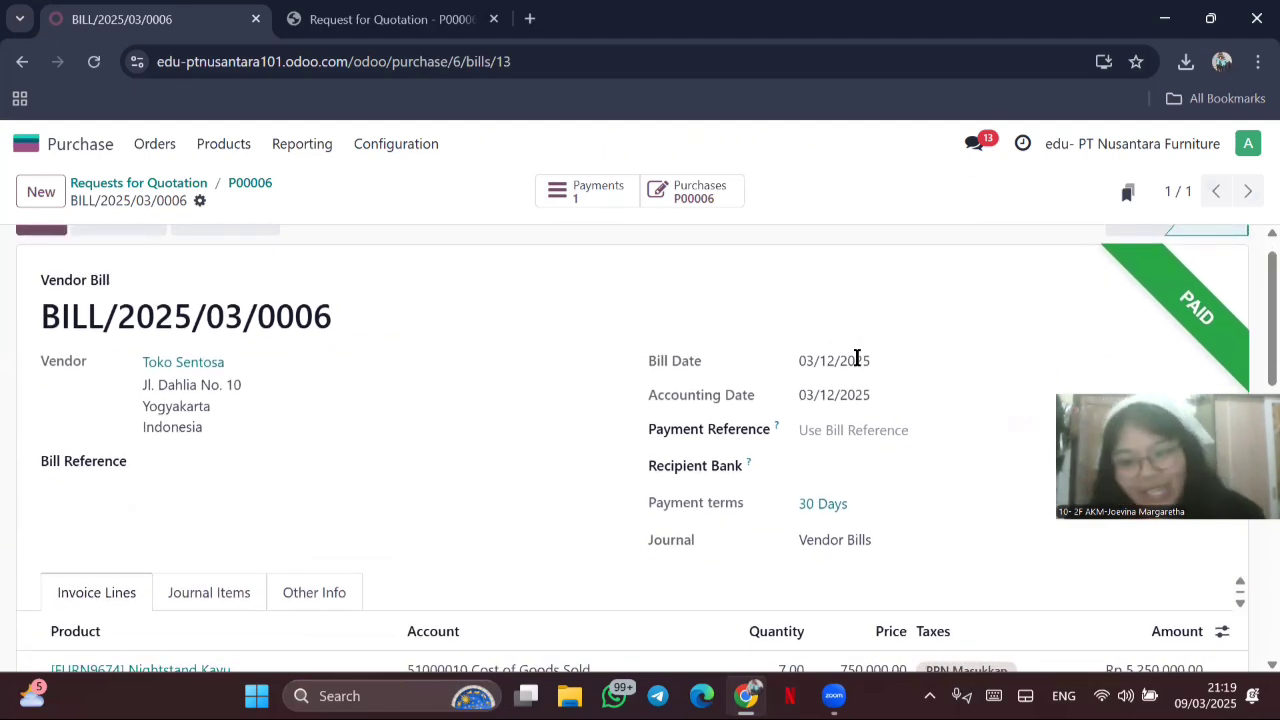
pyautogui.scroll(1, 857, 358)
pyautogui.scroll(-6, 857, 358)
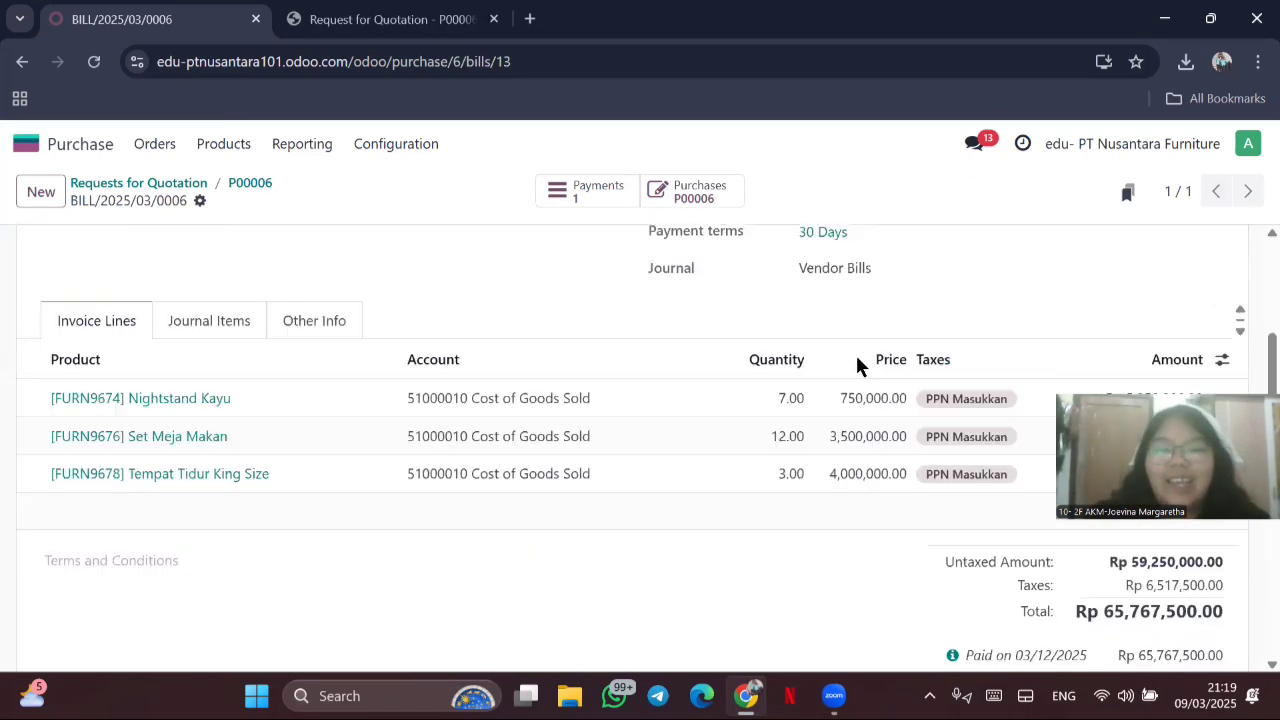
pyautogui.scroll(6, 857, 358)
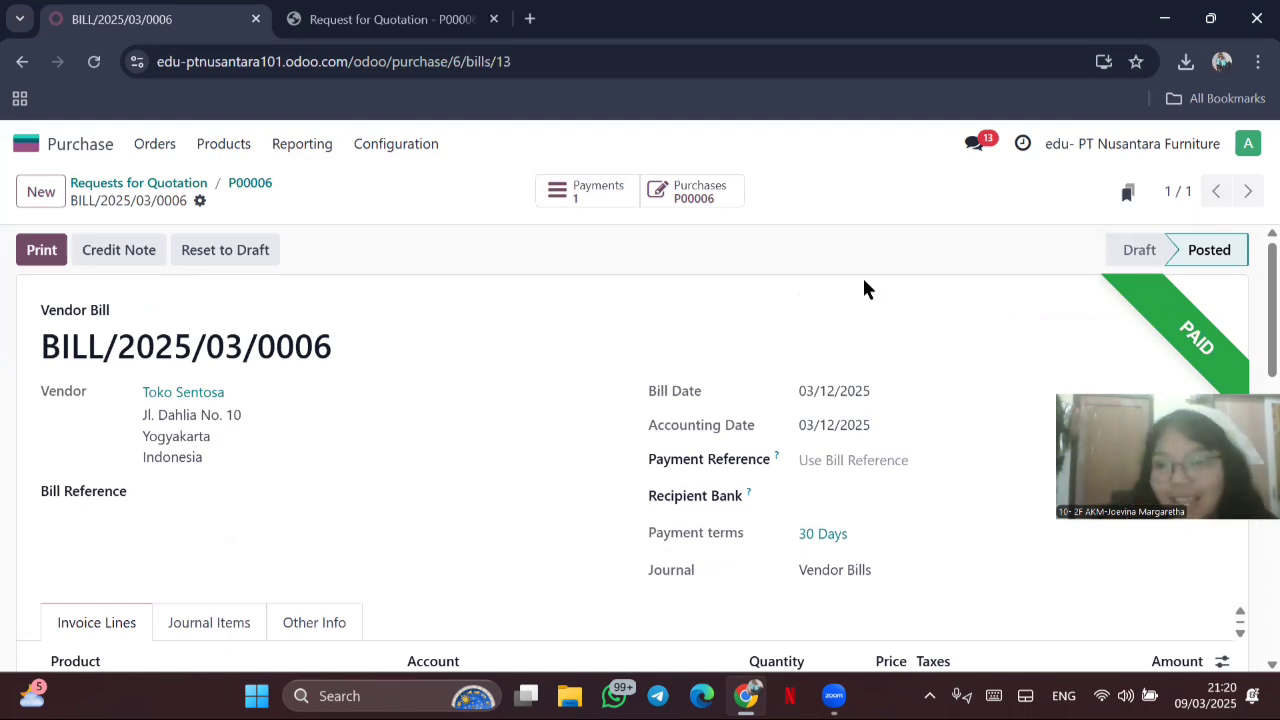
# Step: Create a new request for quotation with UD Berkah Mulia as the vendor
pyautogui.click(140, 145)
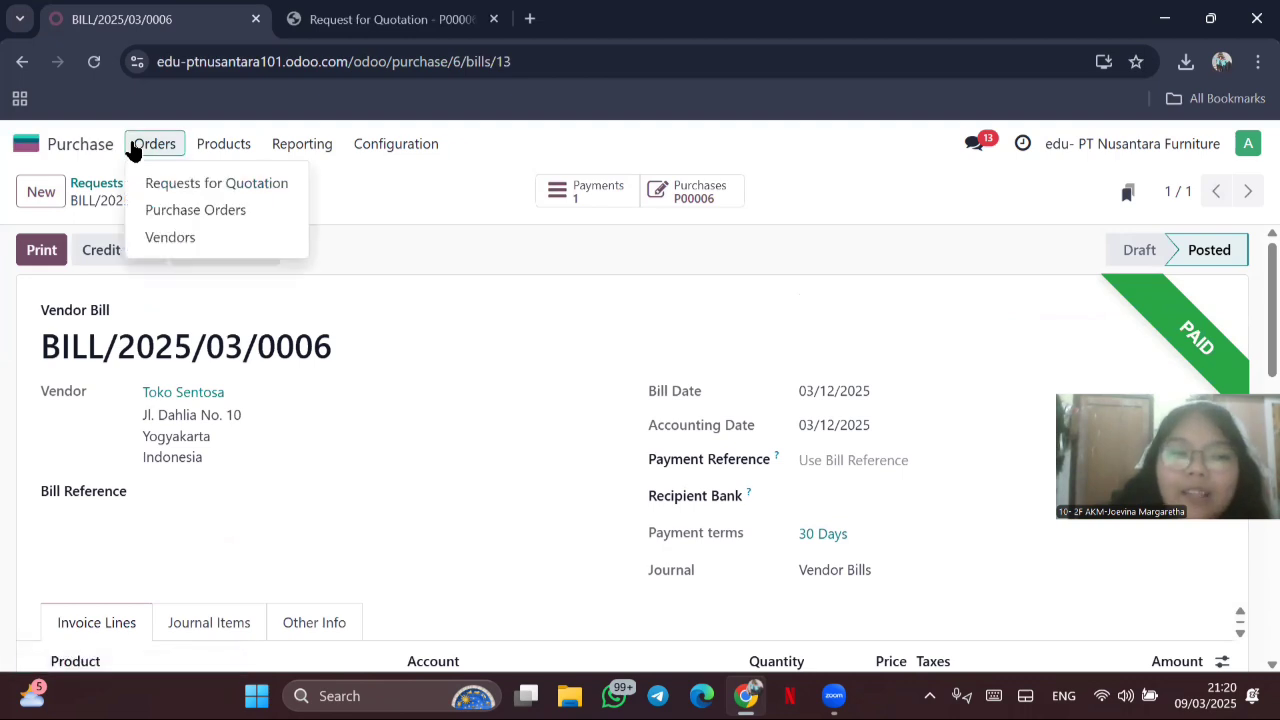
pyautogui.click(168, 186)
pyautogui.click(44, 198)
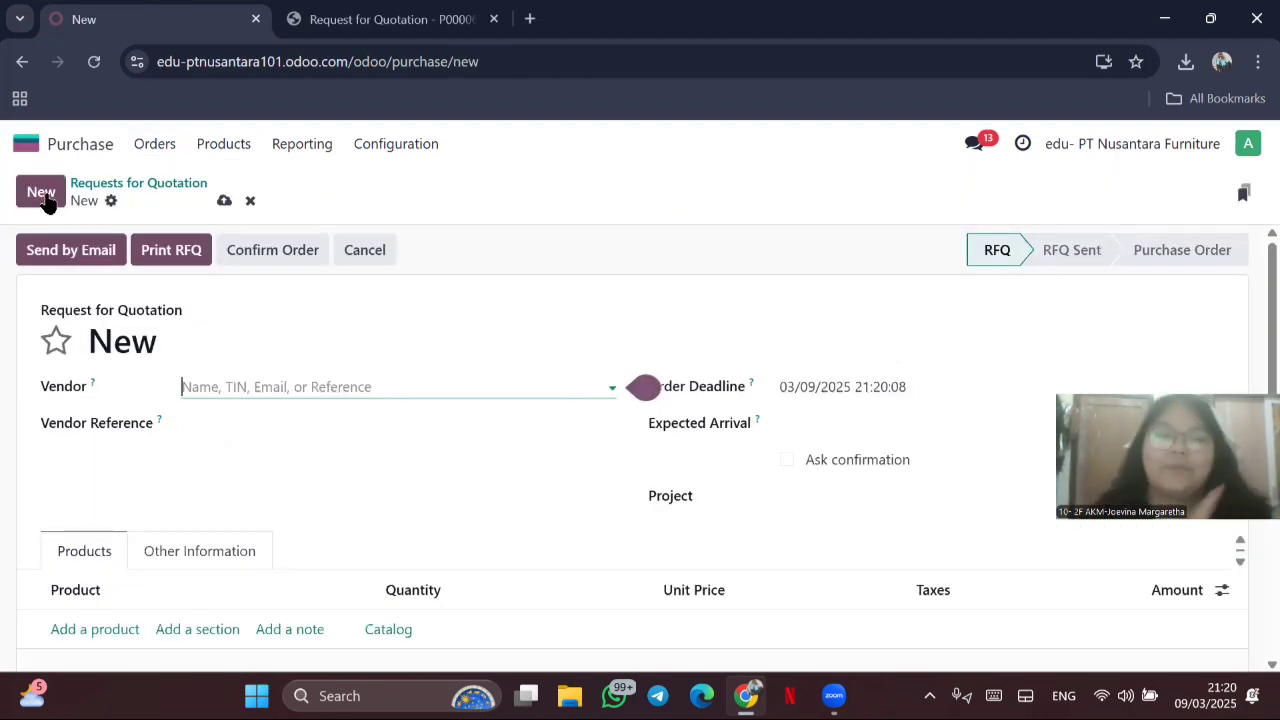
pyautogui.click(597, 384)
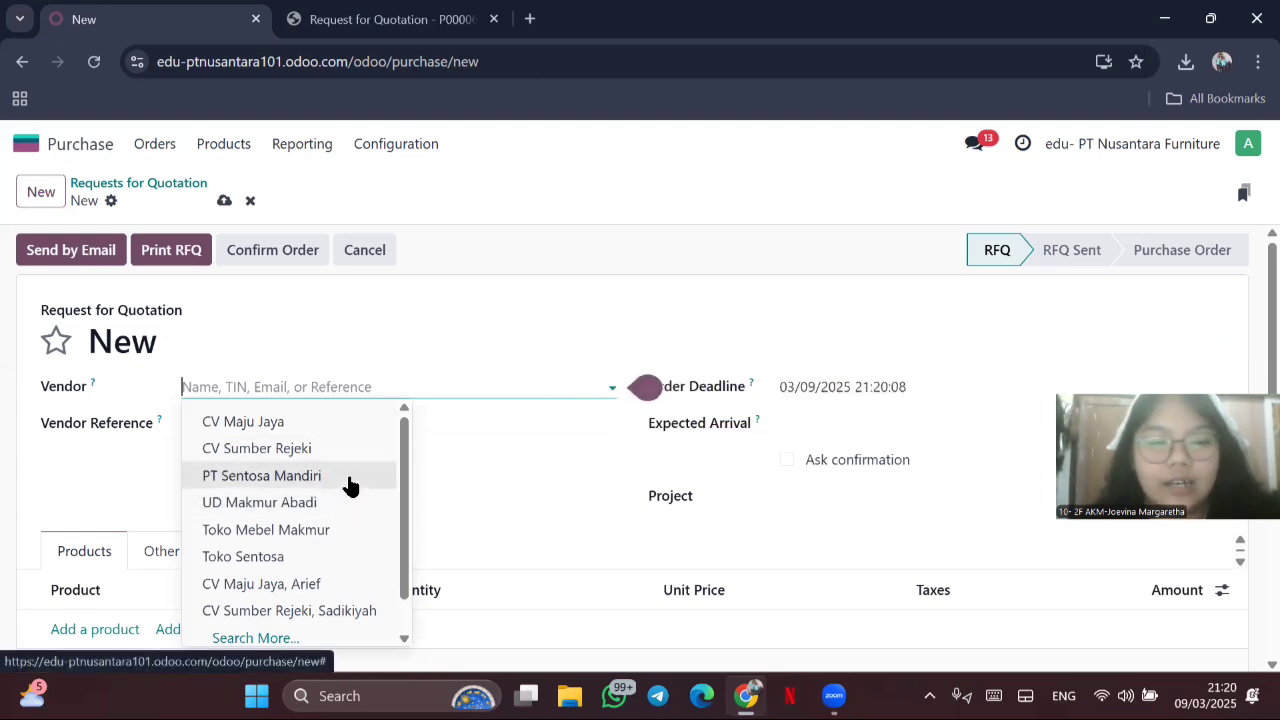
pyautogui.click(300, 638)
pyautogui.scroll(-10, 371, 466)
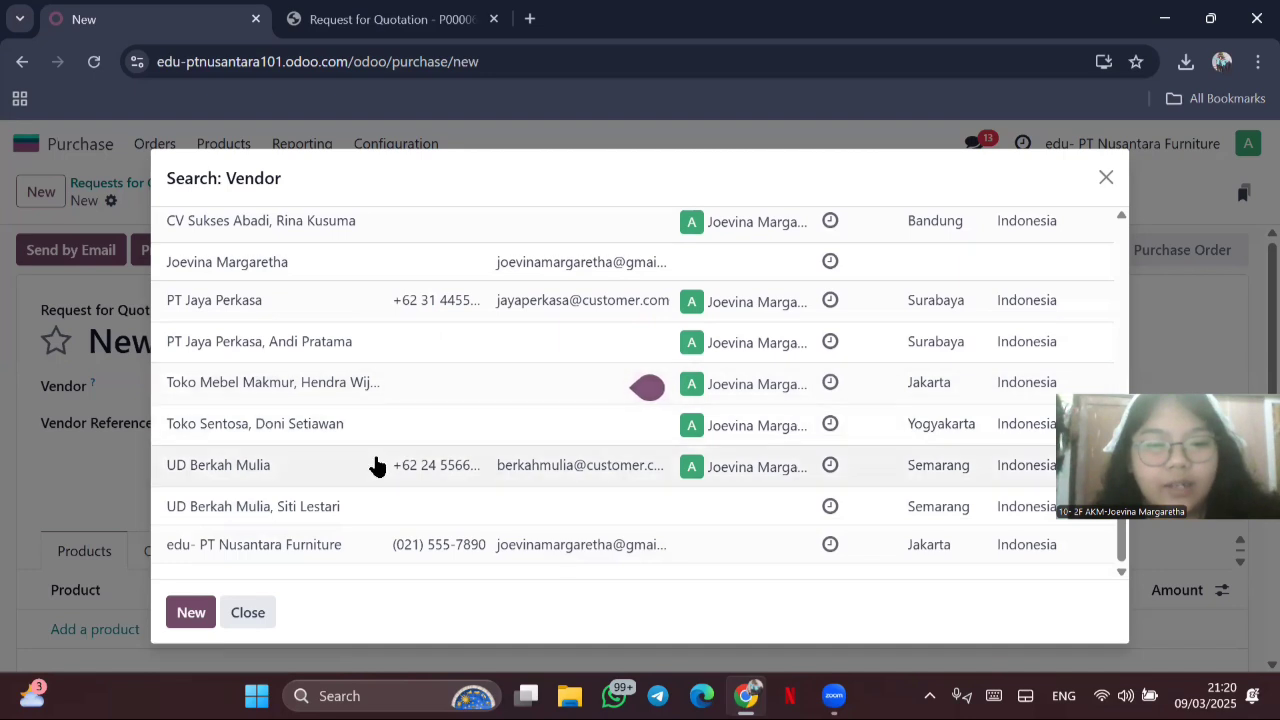
pyautogui.click(374, 464)
# Step: Set the order deadline to 03/12/2025 and the expected arrival to 03/30/2025 21:00 on the new request for quotation
pyautogui.click(900, 318)
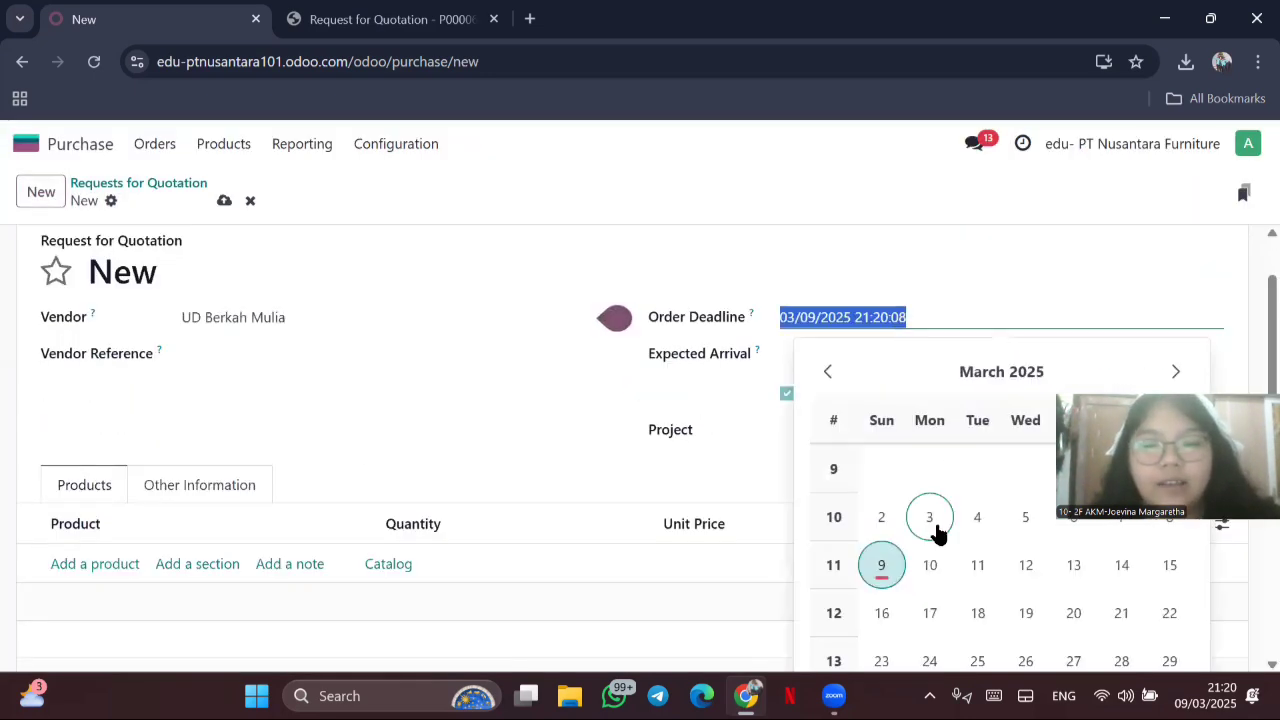
pyautogui.click(1027, 572)
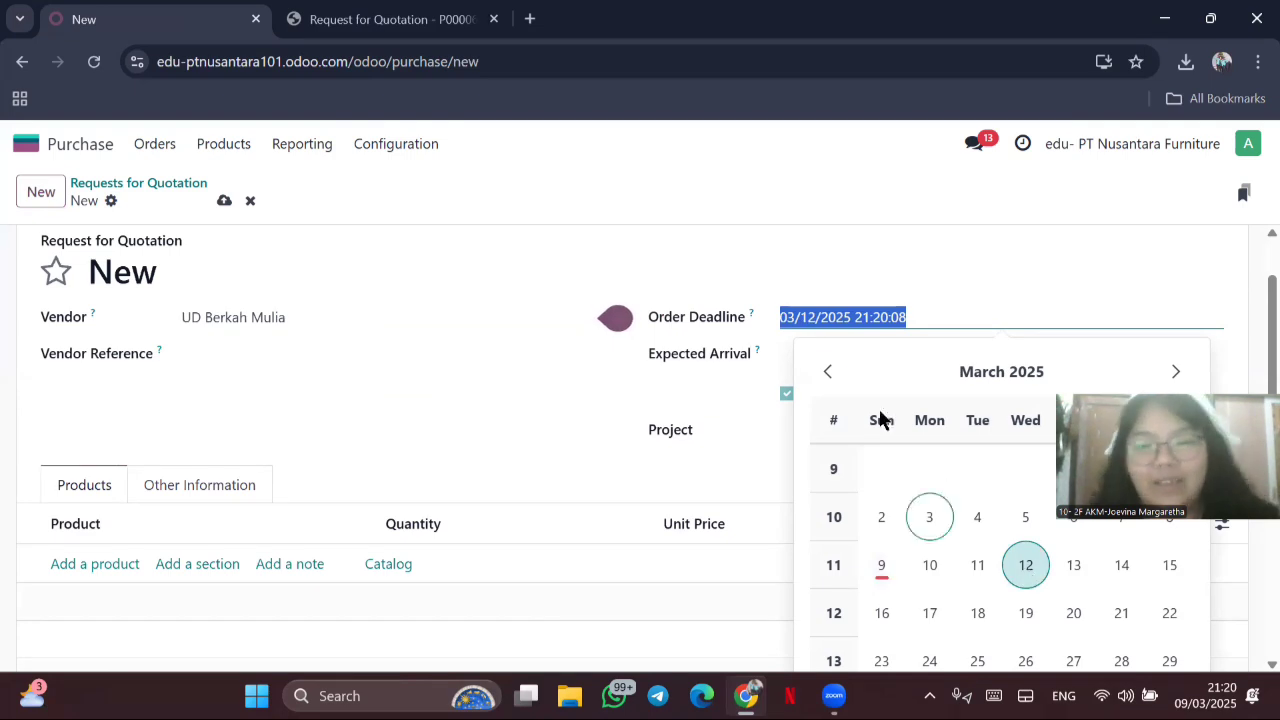
pyautogui.click(694, 414)
pyautogui.click(822, 361)
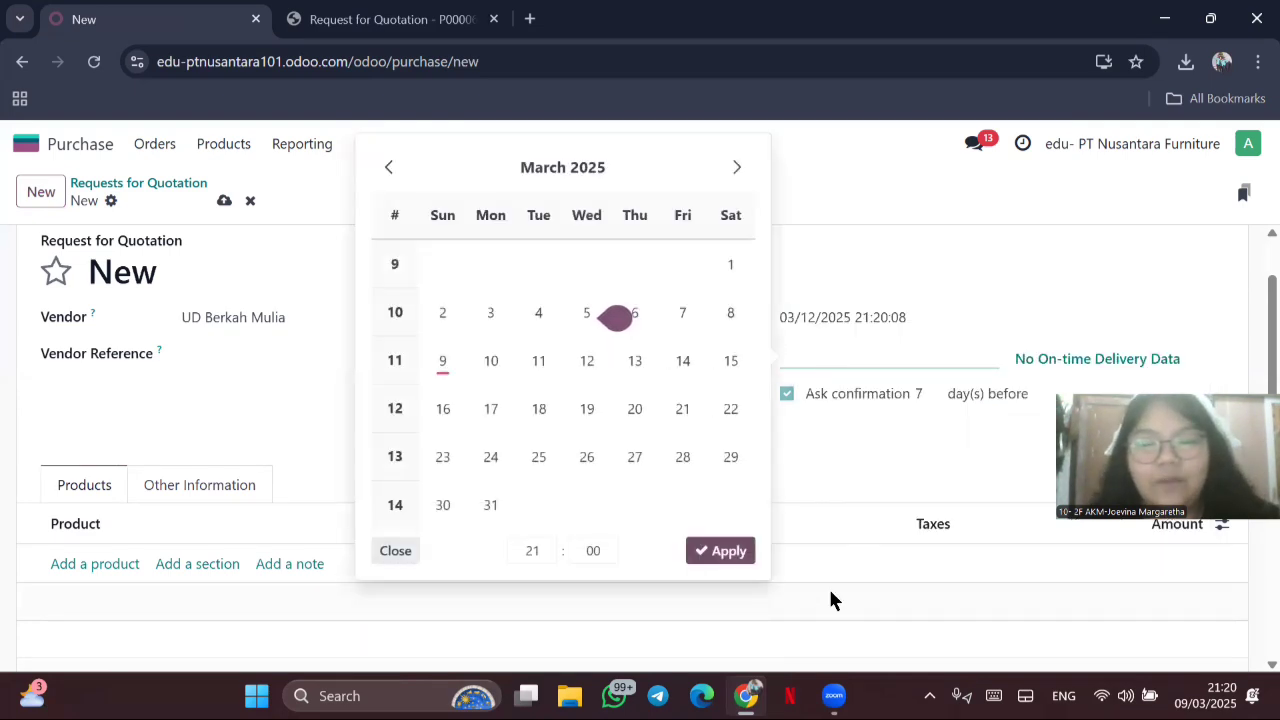
pyautogui.click(451, 509)
pyautogui.click(700, 554)
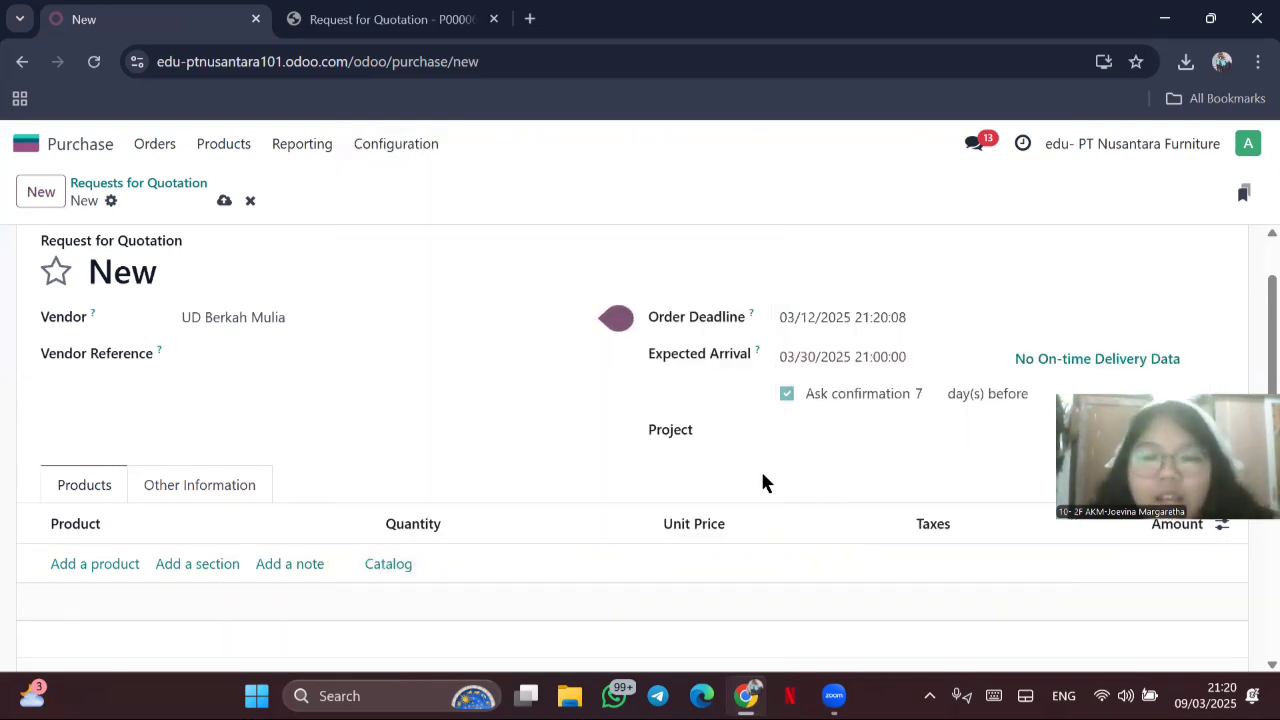
# Step: Add the product Kursi Kantor Ergonomis to the UD Berkah Mulia request for quotation with a quantity of 8
pyautogui.click(100, 561)
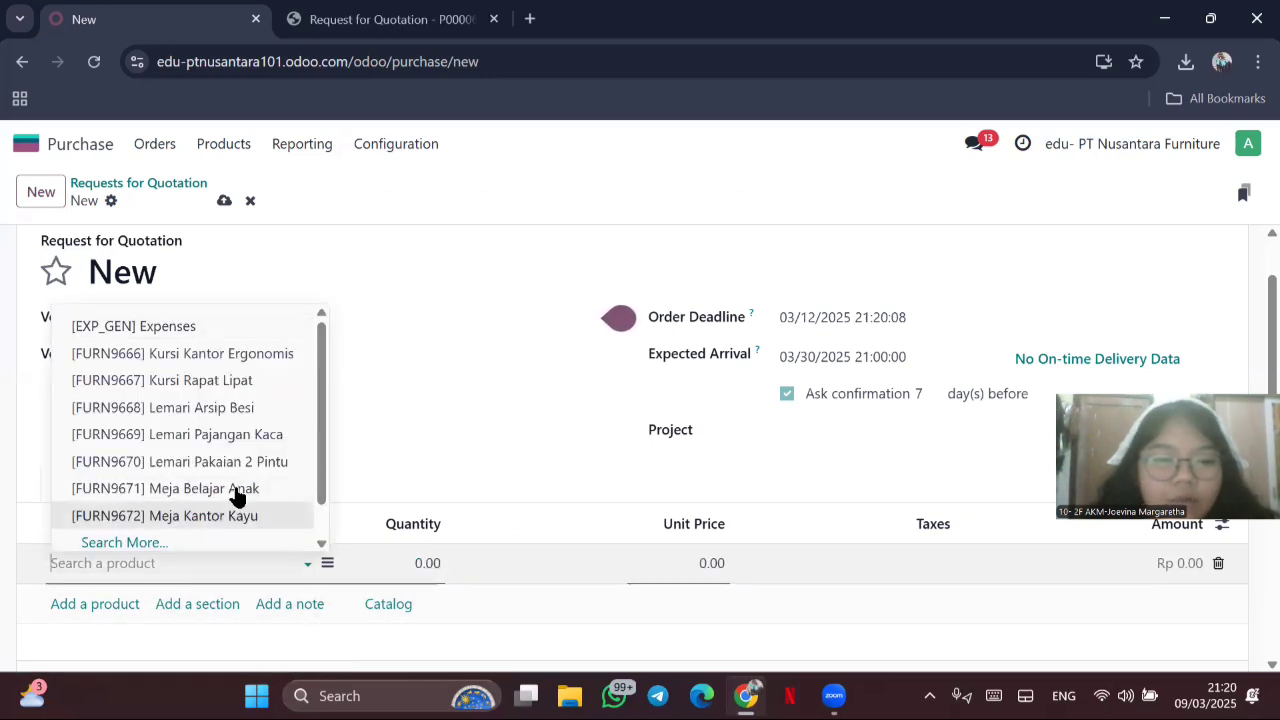
pyautogui.click(119, 539)
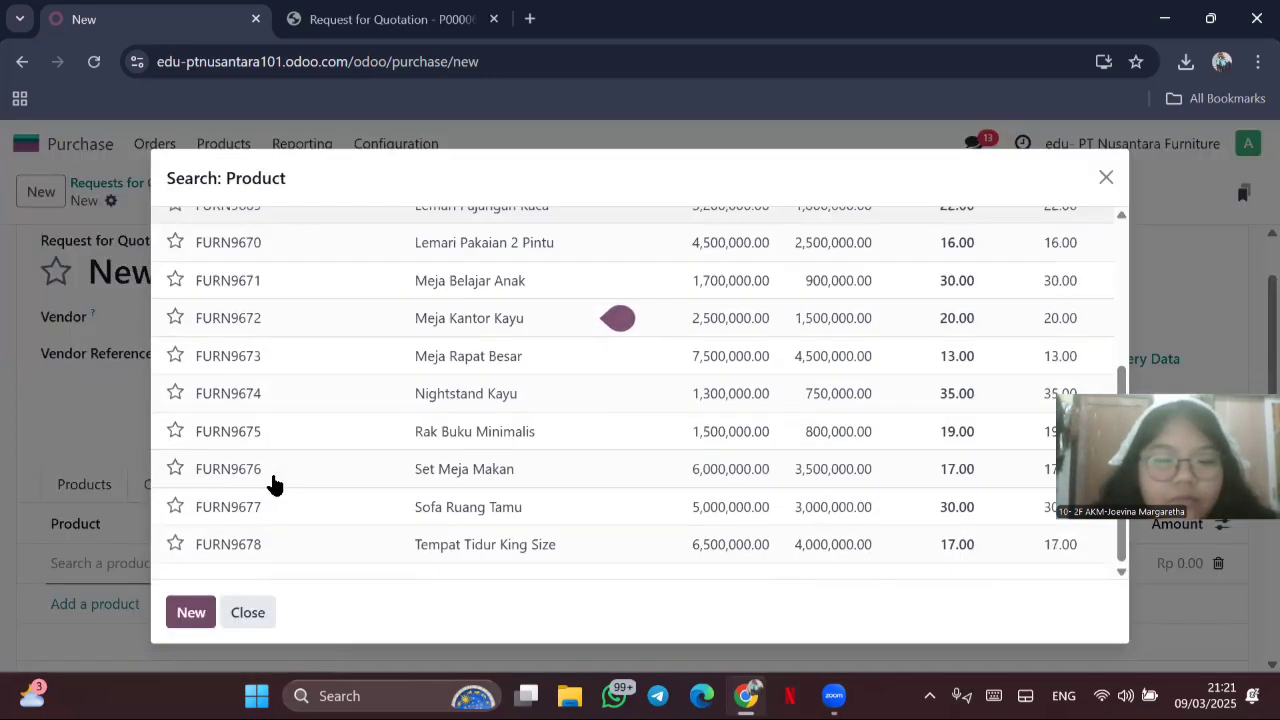
pyautogui.scroll(5, 501, 341)
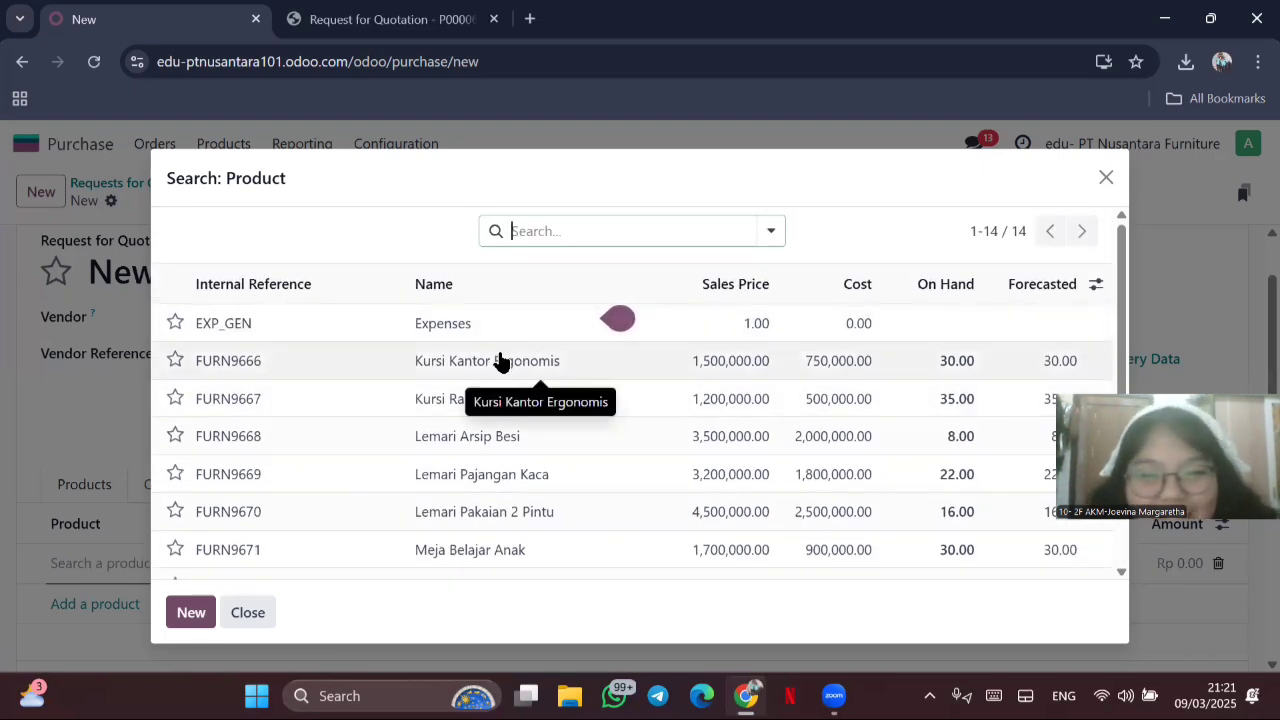
pyautogui.click(501, 361)
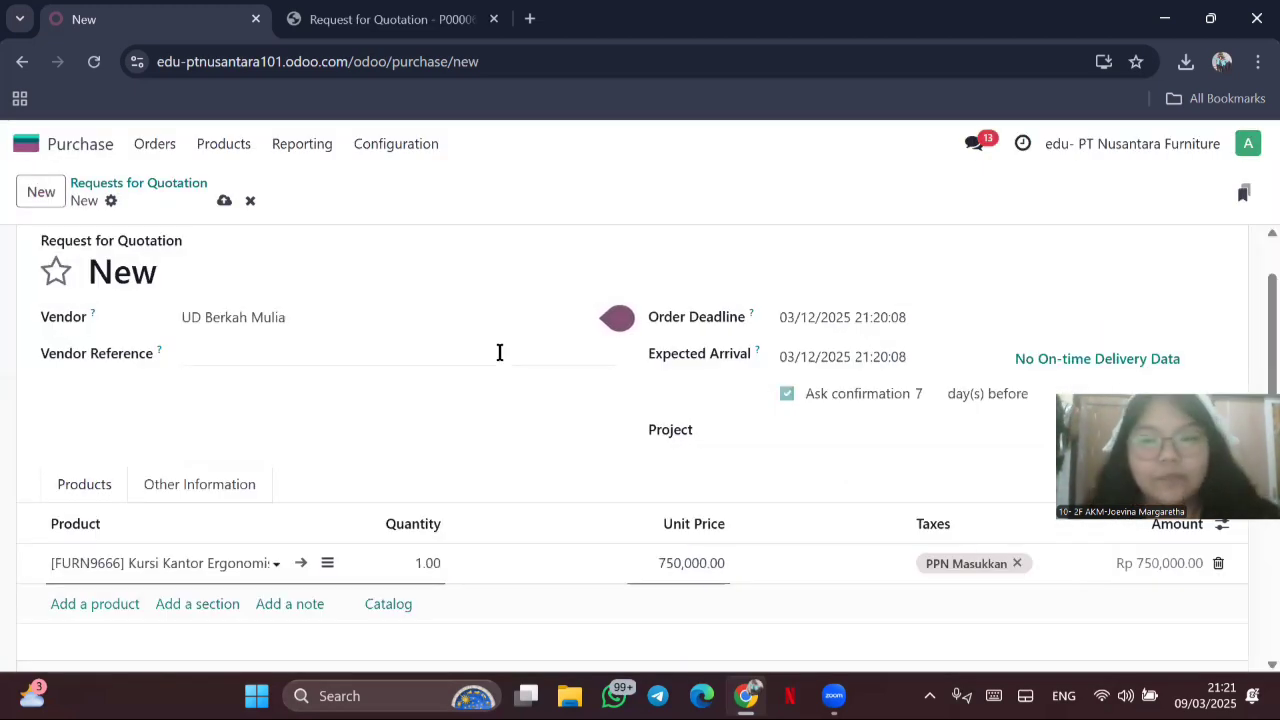
pyautogui.scroll(-1, 377, 505)
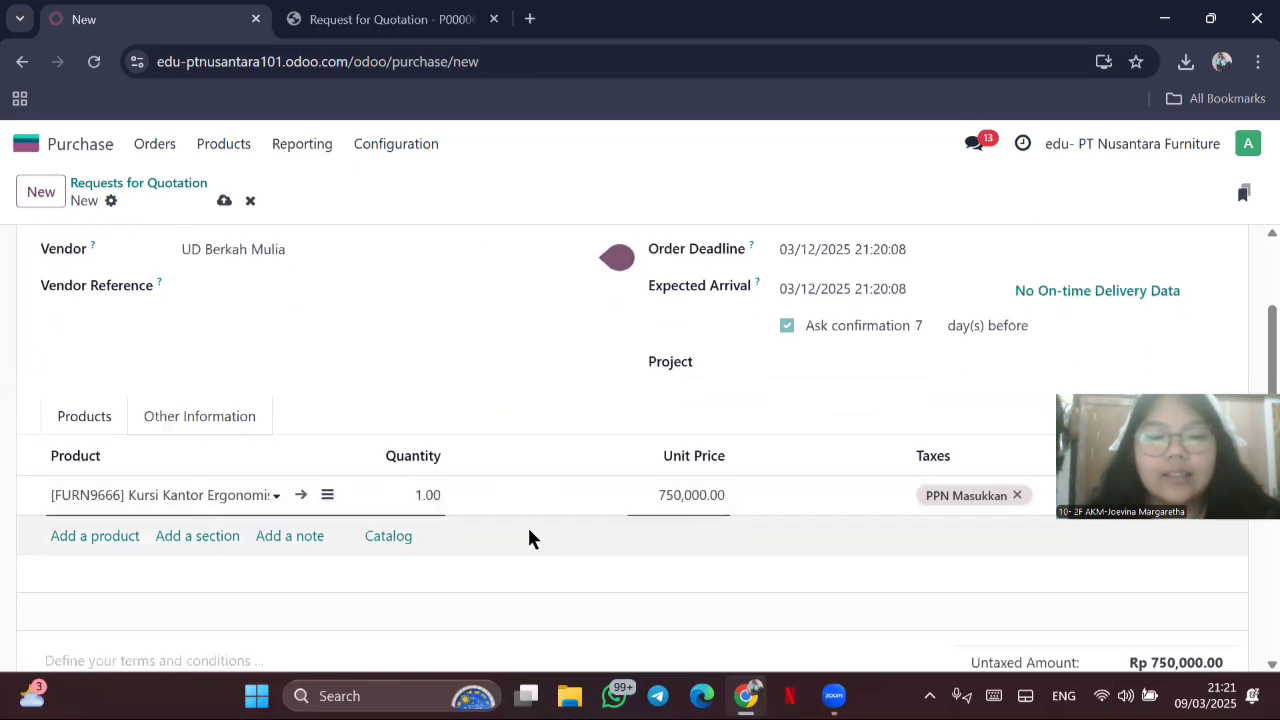
pyautogui.click(422, 493)
pyautogui.doubleClick(422, 493)
pyautogui.write('8')
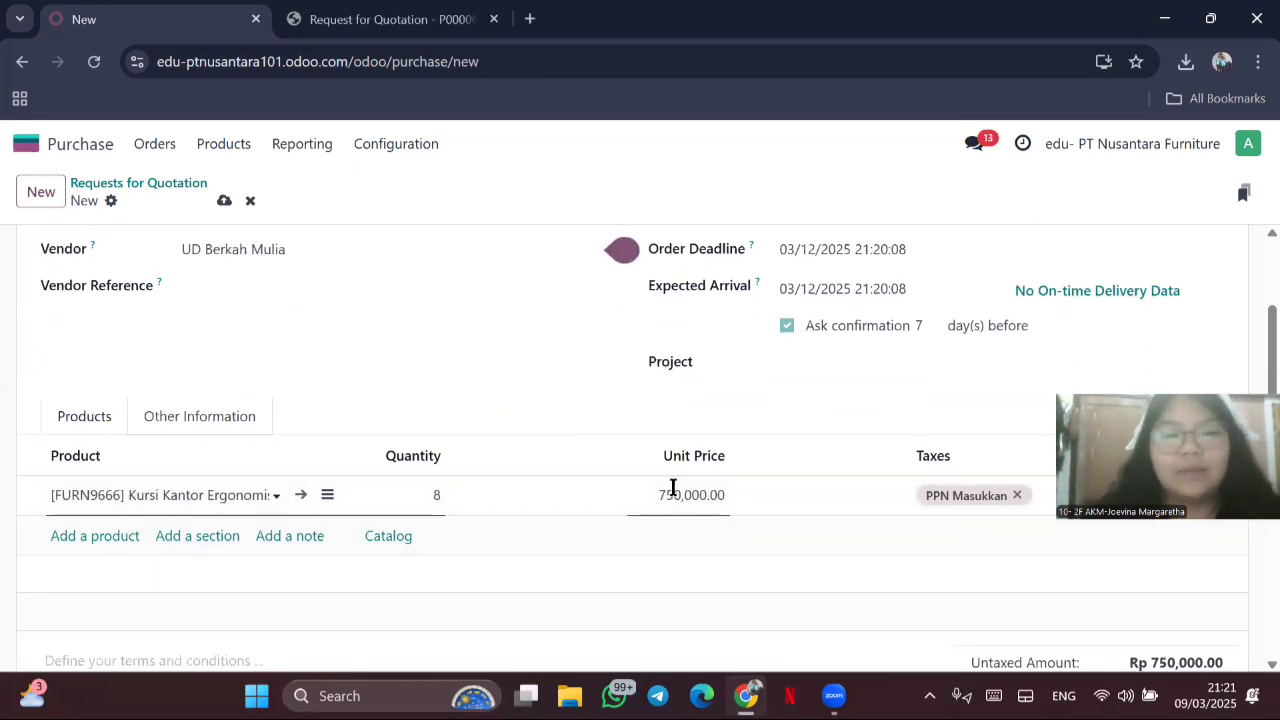
pyautogui.click(689, 495)
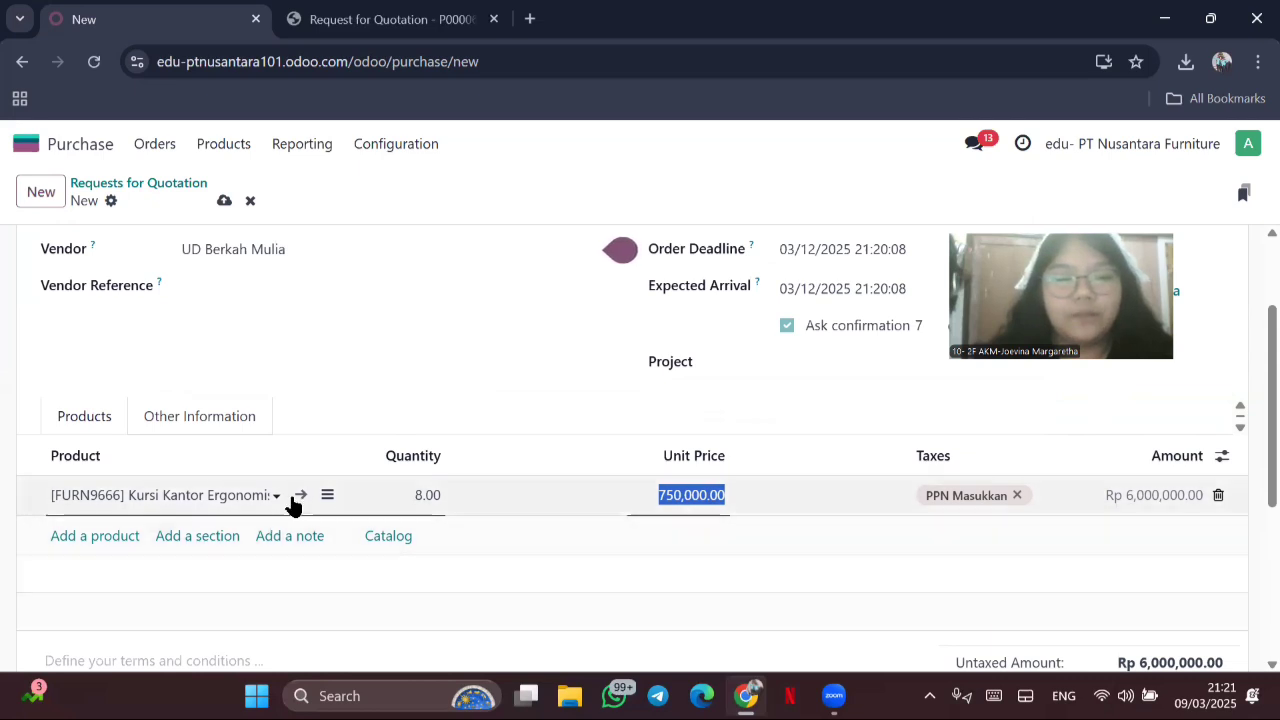
# Step: Add a second product line for Meja Belajar Anak with a quantity of 25
pyautogui.click(110, 537)
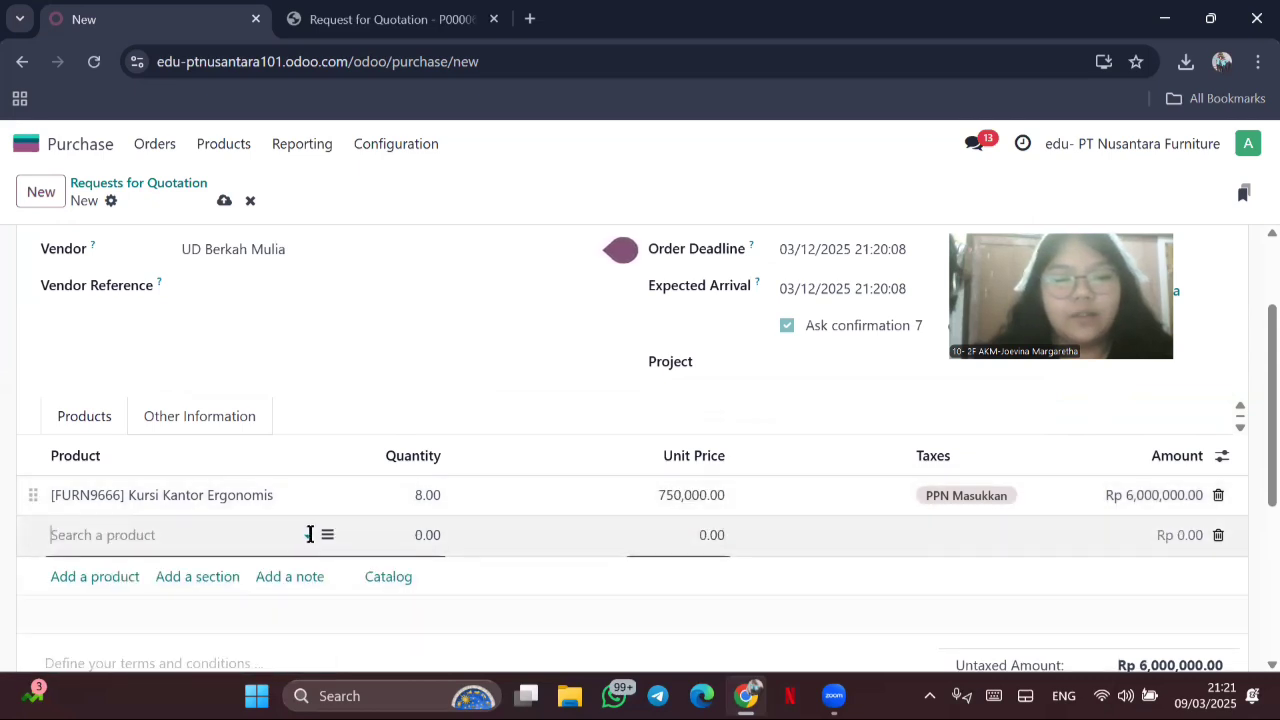
pyautogui.click(310, 534)
pyautogui.click(186, 514)
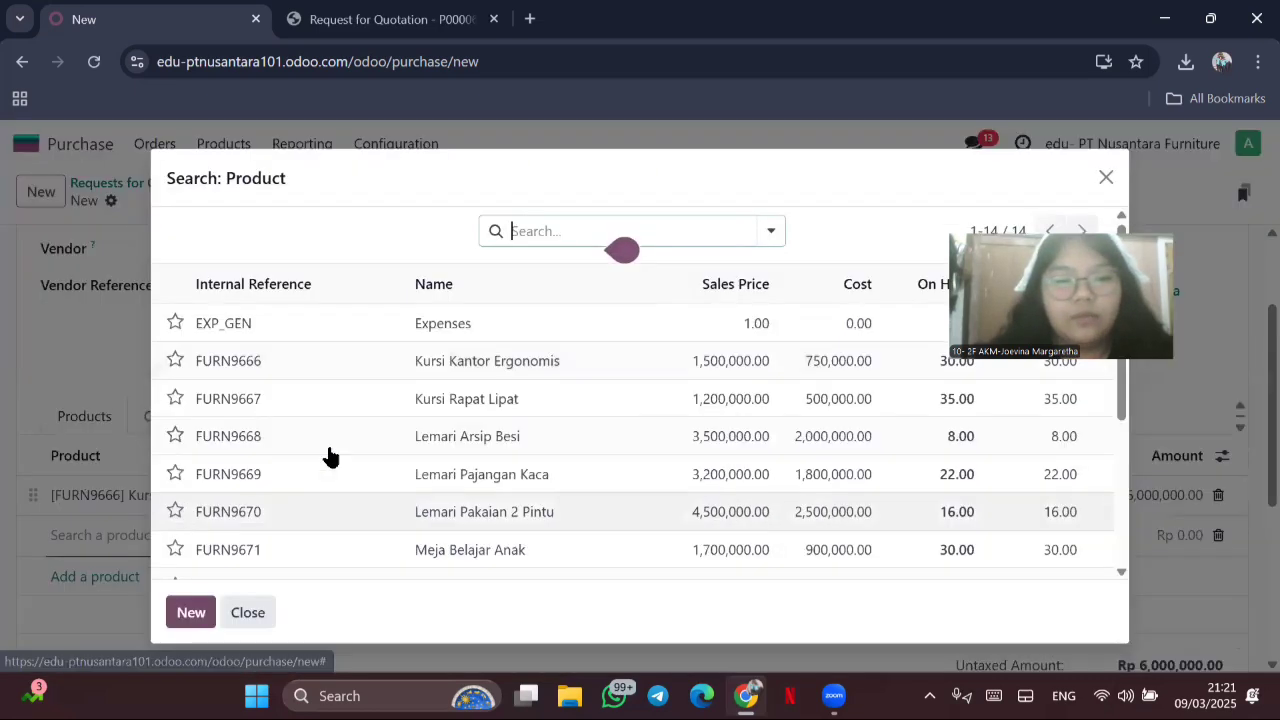
pyautogui.scroll(-3, 330, 457)
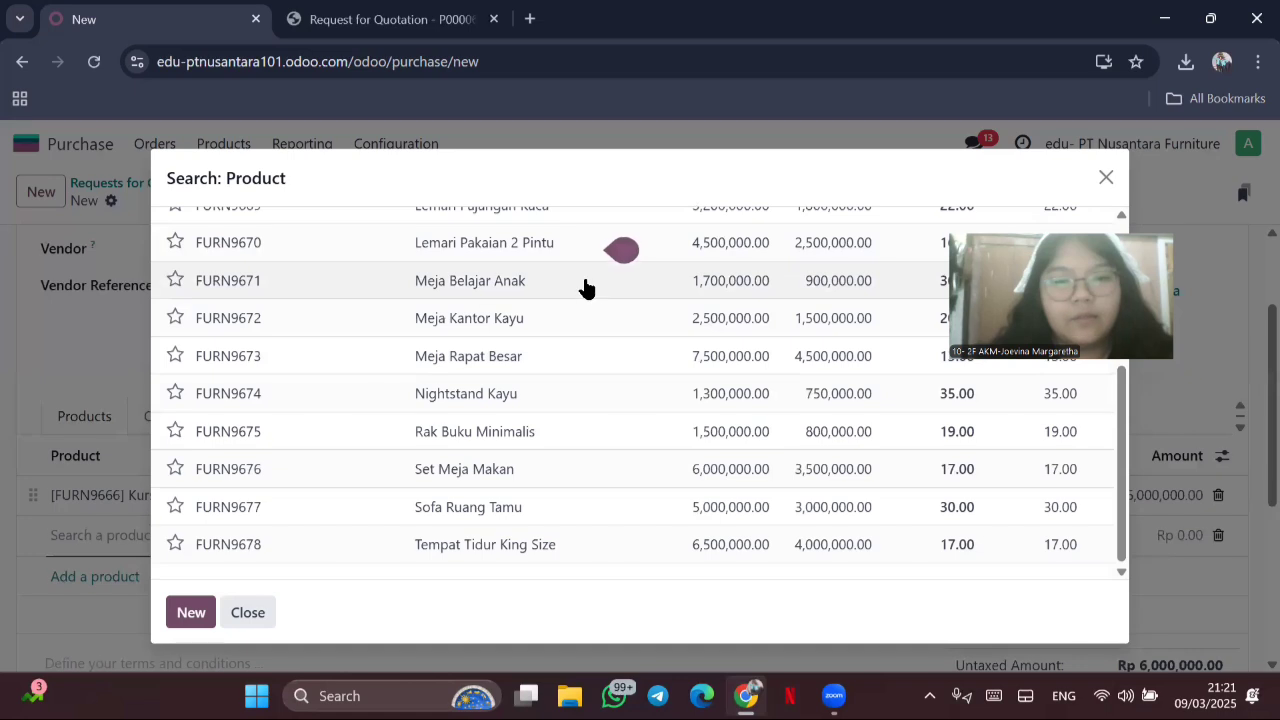
pyautogui.click(587, 285)
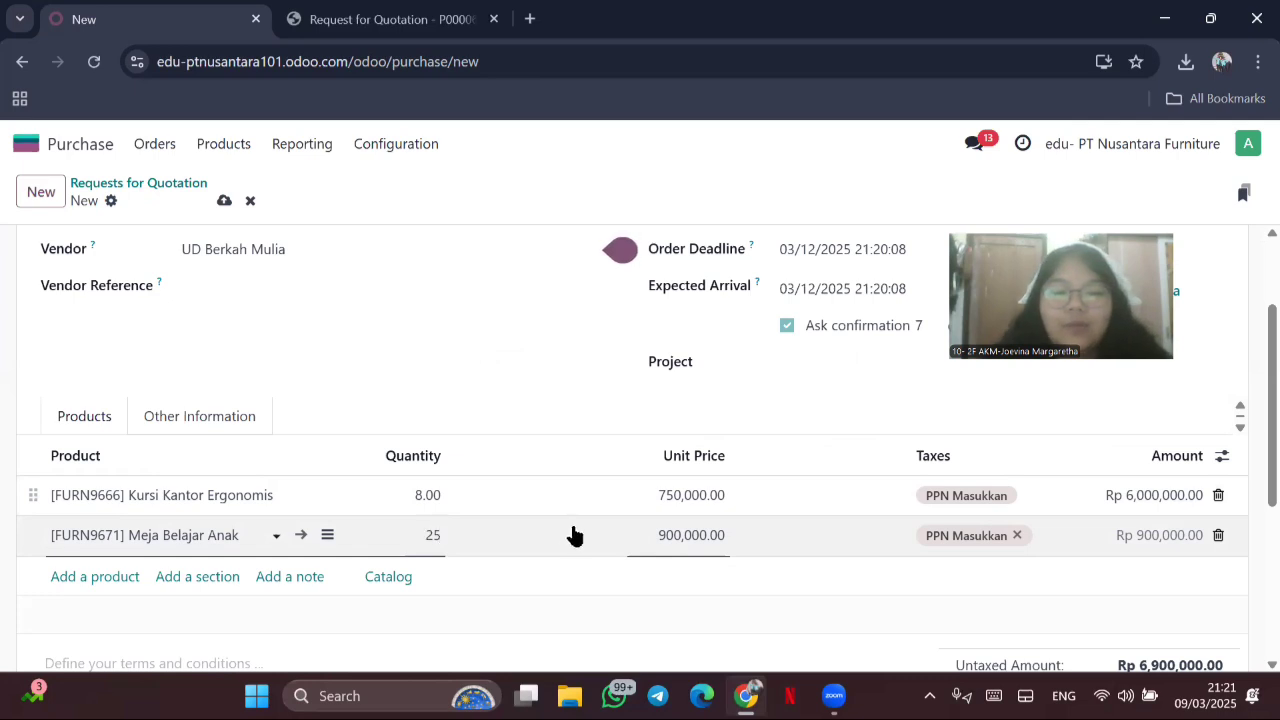
pyautogui.press('Tab')
pyautogui.scroll(-1, 1120, 531)
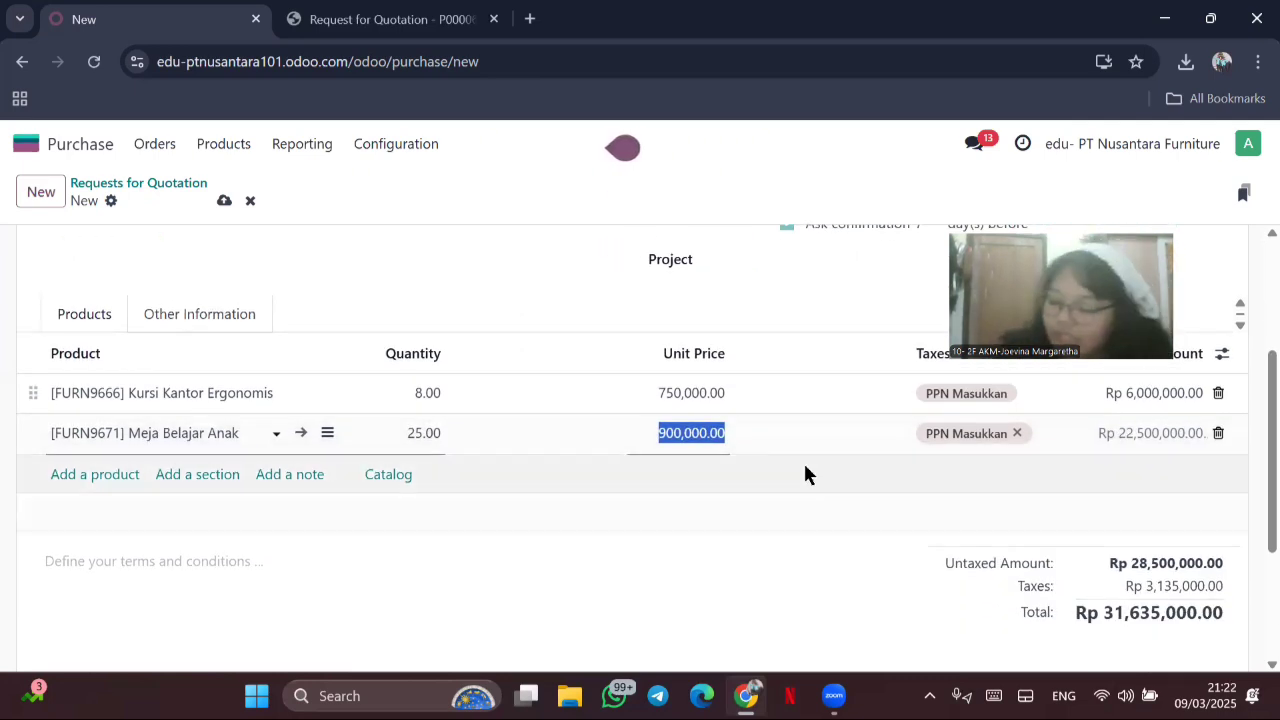
# Step: Send the request for quotation by email to UD Berkah Mulia using the prepared message and PDF attachment
pyautogui.scroll(2, 805, 475)
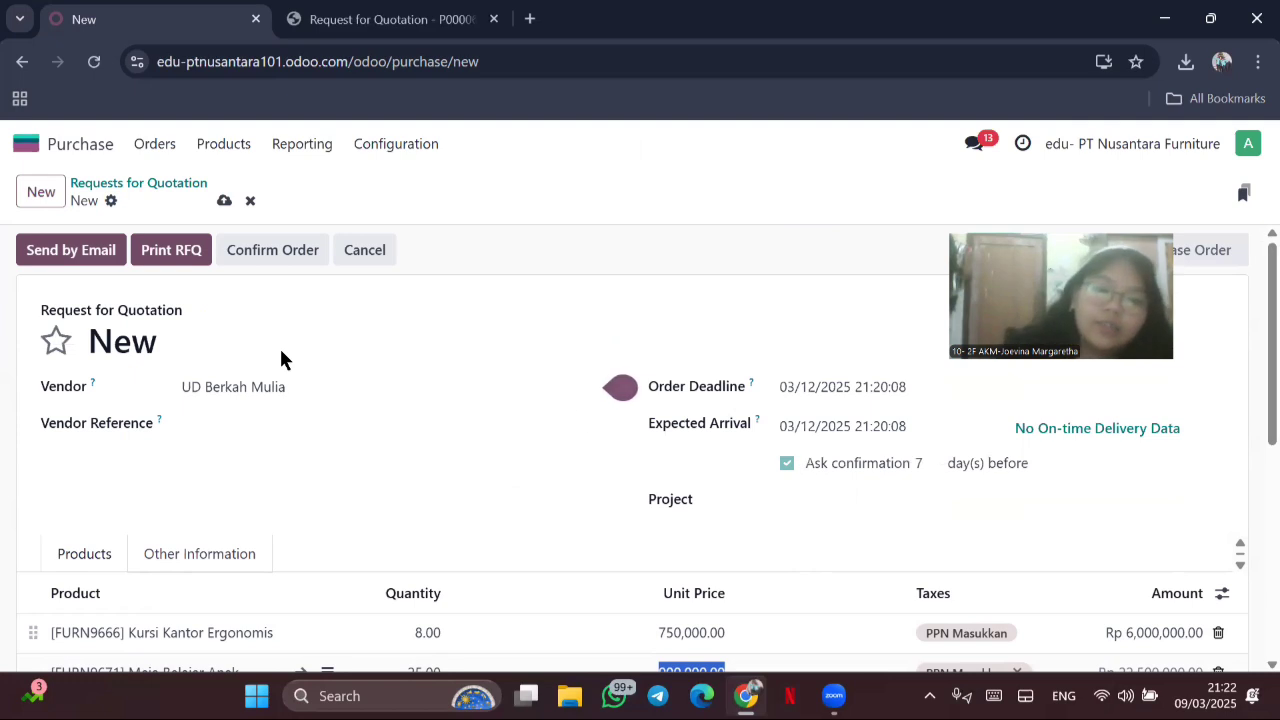
pyautogui.click(55, 256)
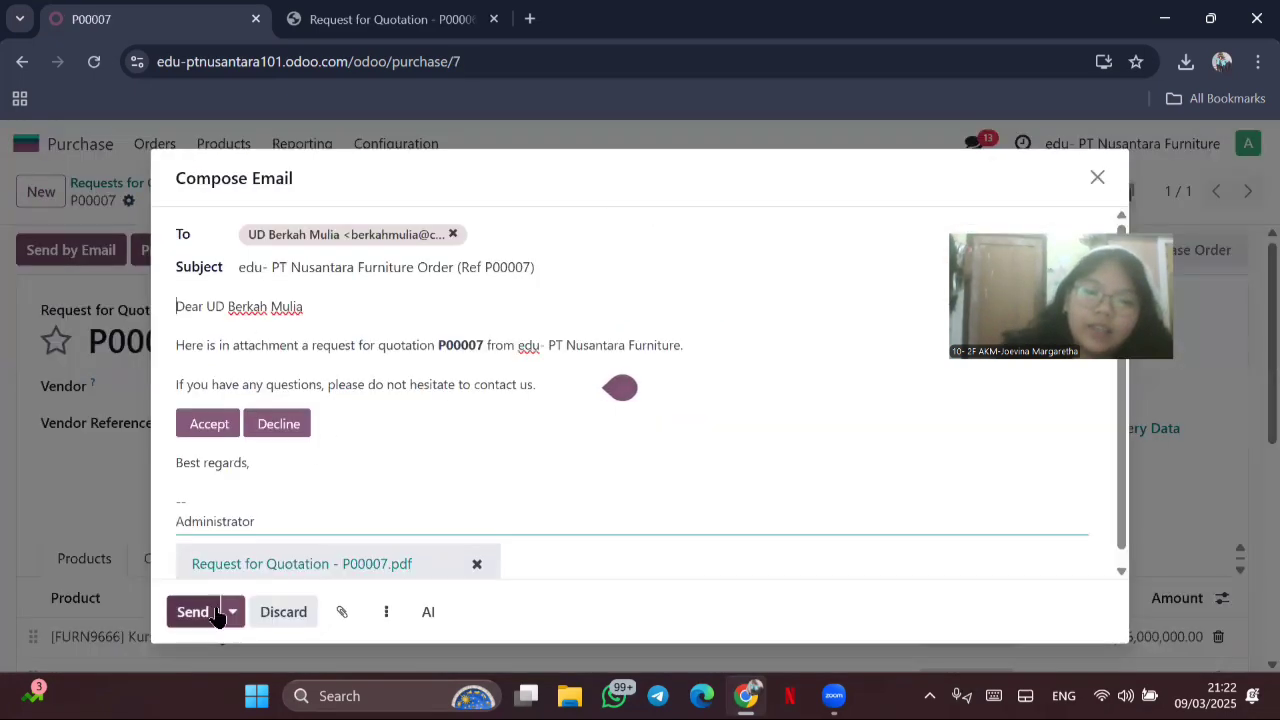
pyautogui.click(193, 612)
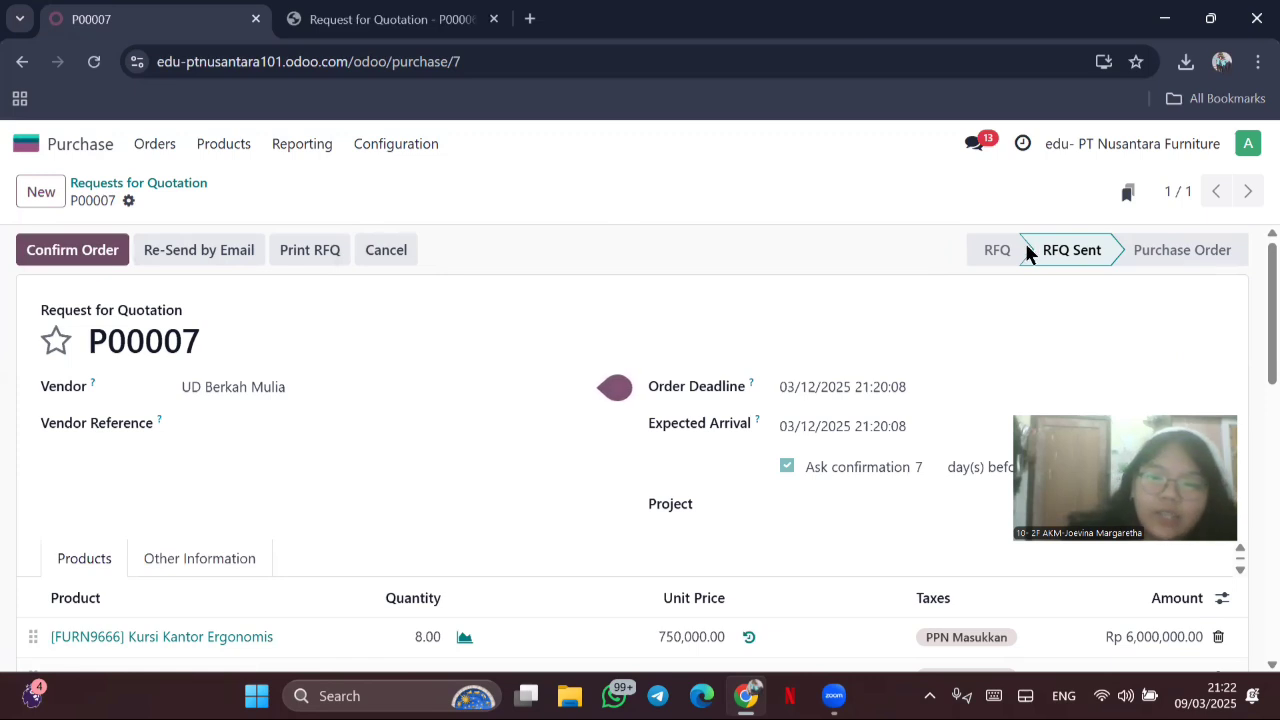
# Step: Confirm the UD Berkah Mulia request for quotation as a purchase order and look over its product lines
pyautogui.click(27, 258)
pyautogui.scroll(-3, 702, 385)
pyautogui.scroll(3, 702, 385)
# Step: Open the receipt linked to the order, check both furniture products and validate it
pyautogui.click(644, 190)
pyautogui.scroll(-2, 337, 370)
pyautogui.scroll(2, 338, 368)
pyautogui.click(45, 258)
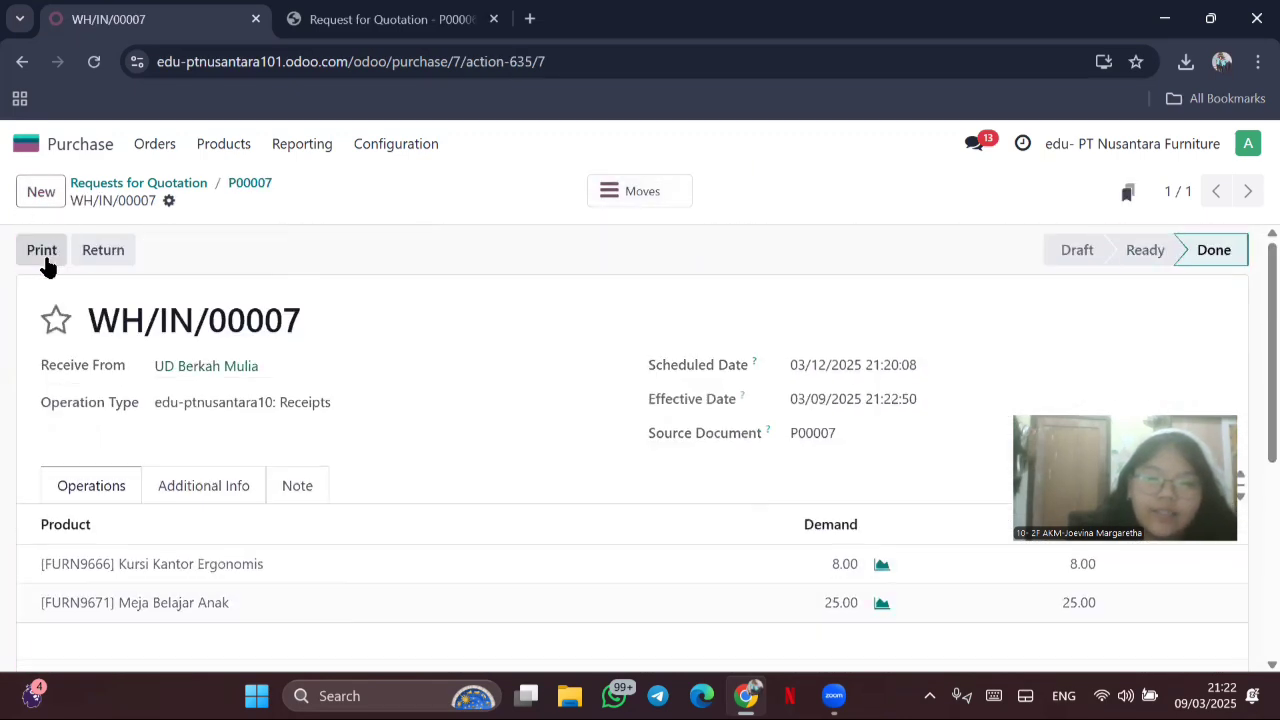
pyautogui.scroll(-2, 780, 350)
pyautogui.scroll(2, 780, 351)
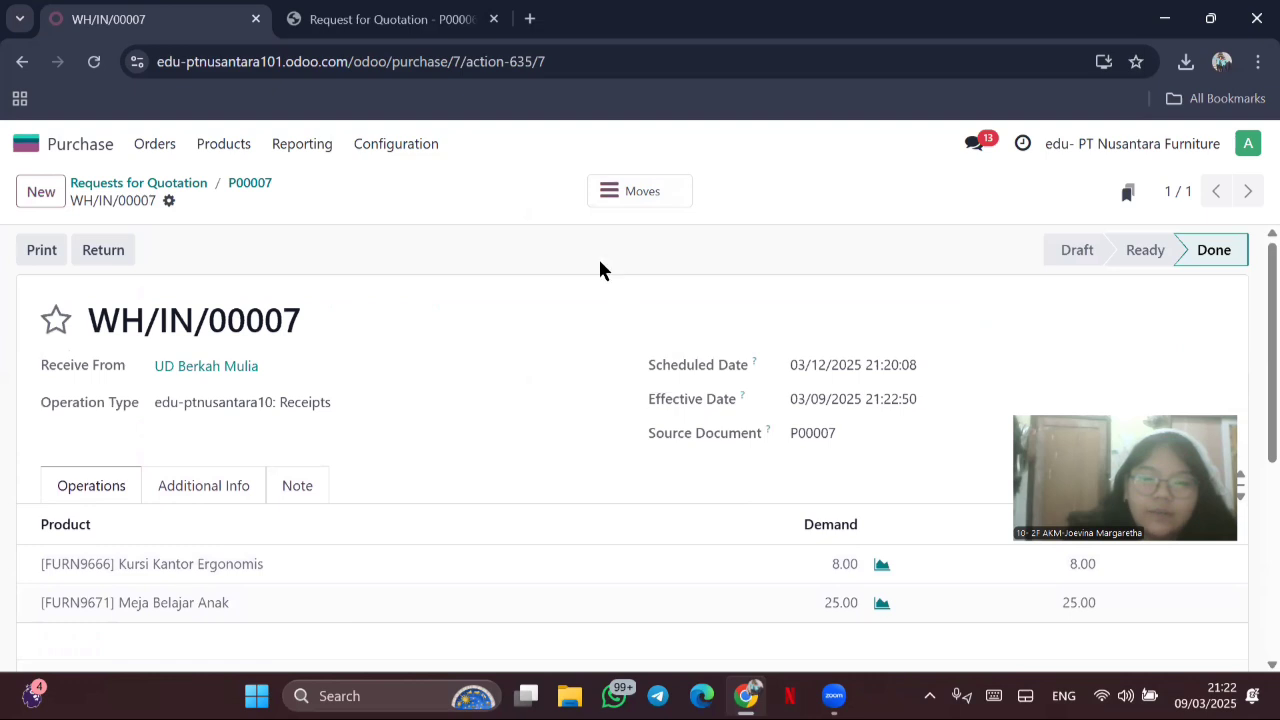
# Step: Open the UD Berkah Mulia order from the purchase orders list and email the purchase order to the vendor
pyautogui.click(155, 146)
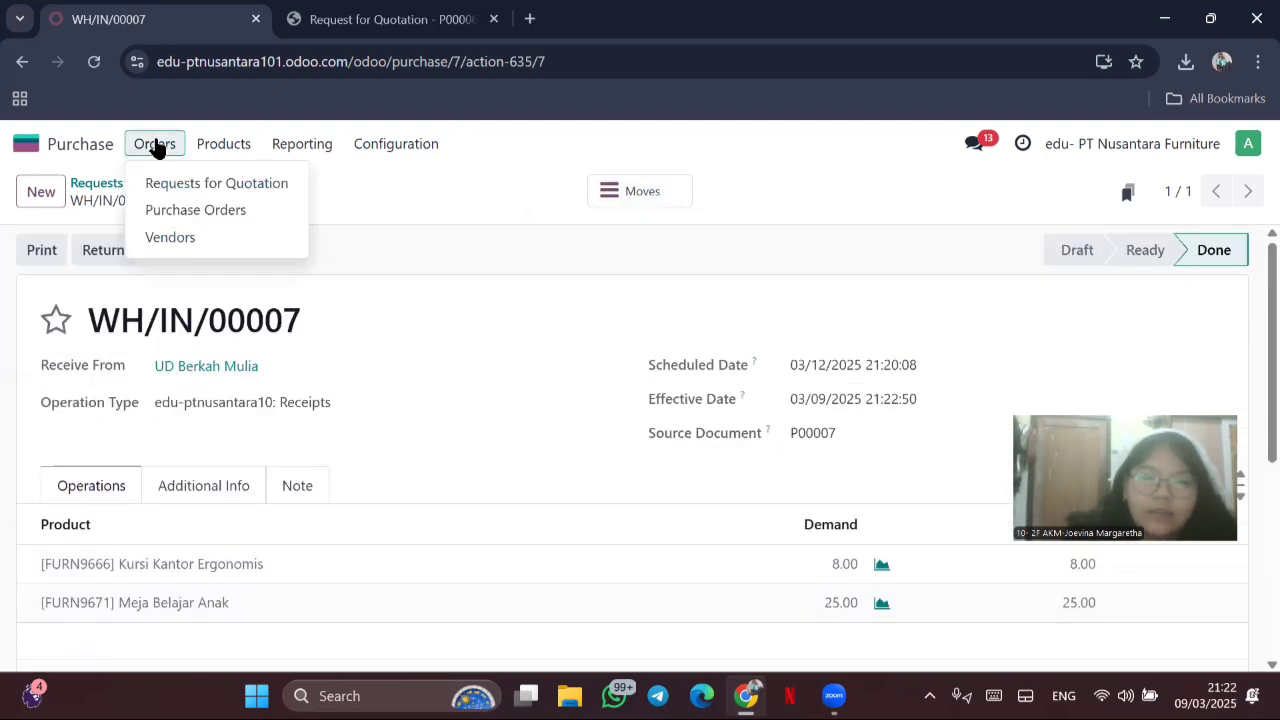
pyautogui.click(192, 211)
pyautogui.click(968, 285)
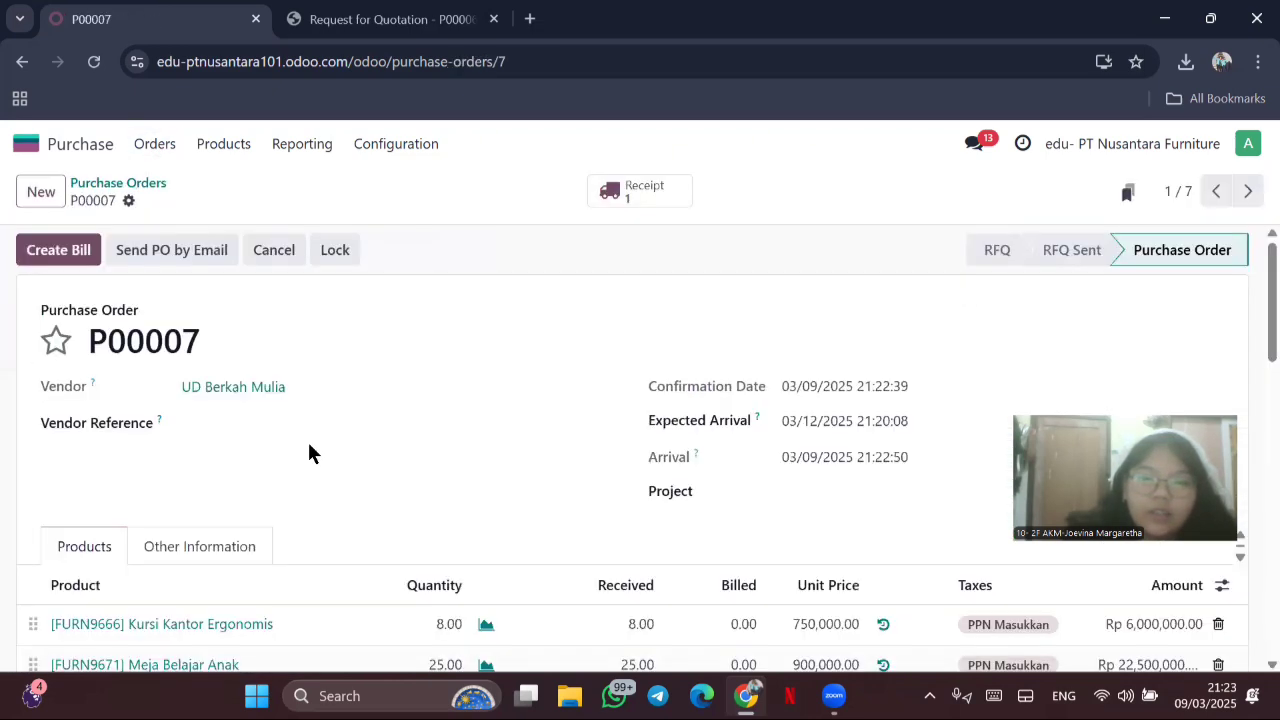
pyautogui.click(180, 252)
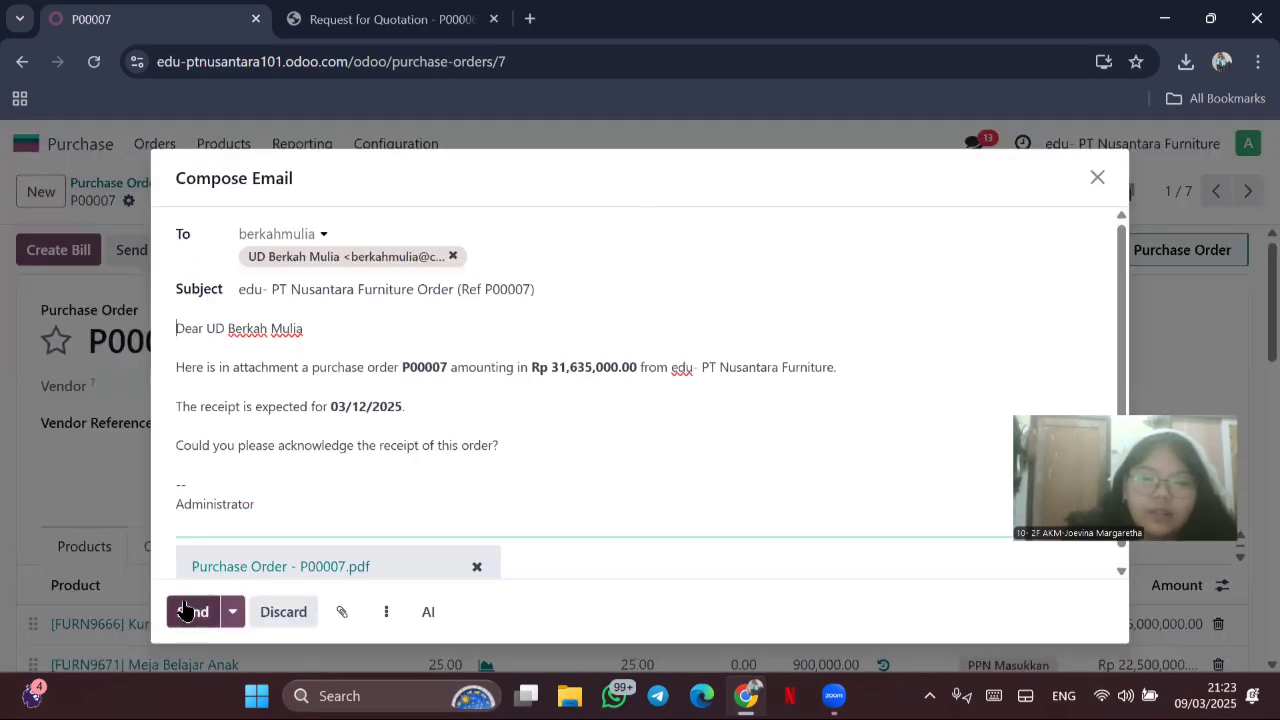
pyautogui.click(185, 610)
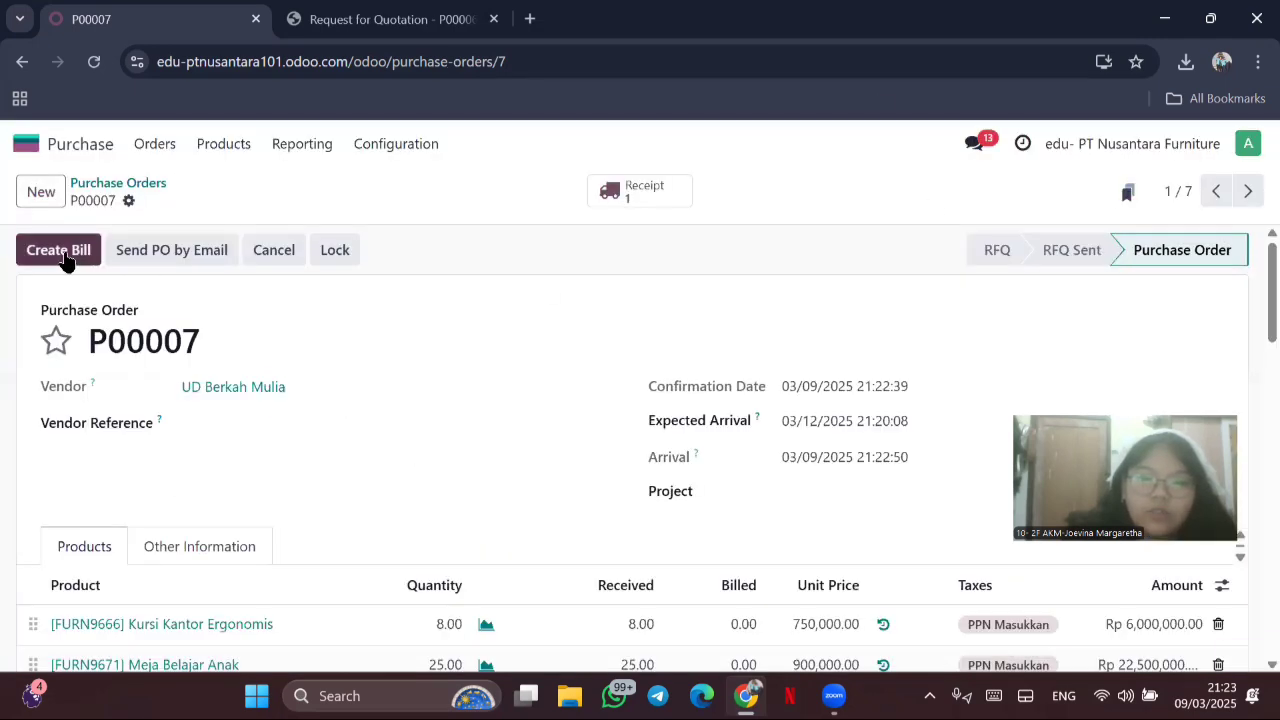
# Step: Create the vendor bill from the UD Berkah Mulia purchase order and set its bill date to 03/12/2025
pyautogui.click(63, 252)
pyautogui.scroll(-3, 737, 428)
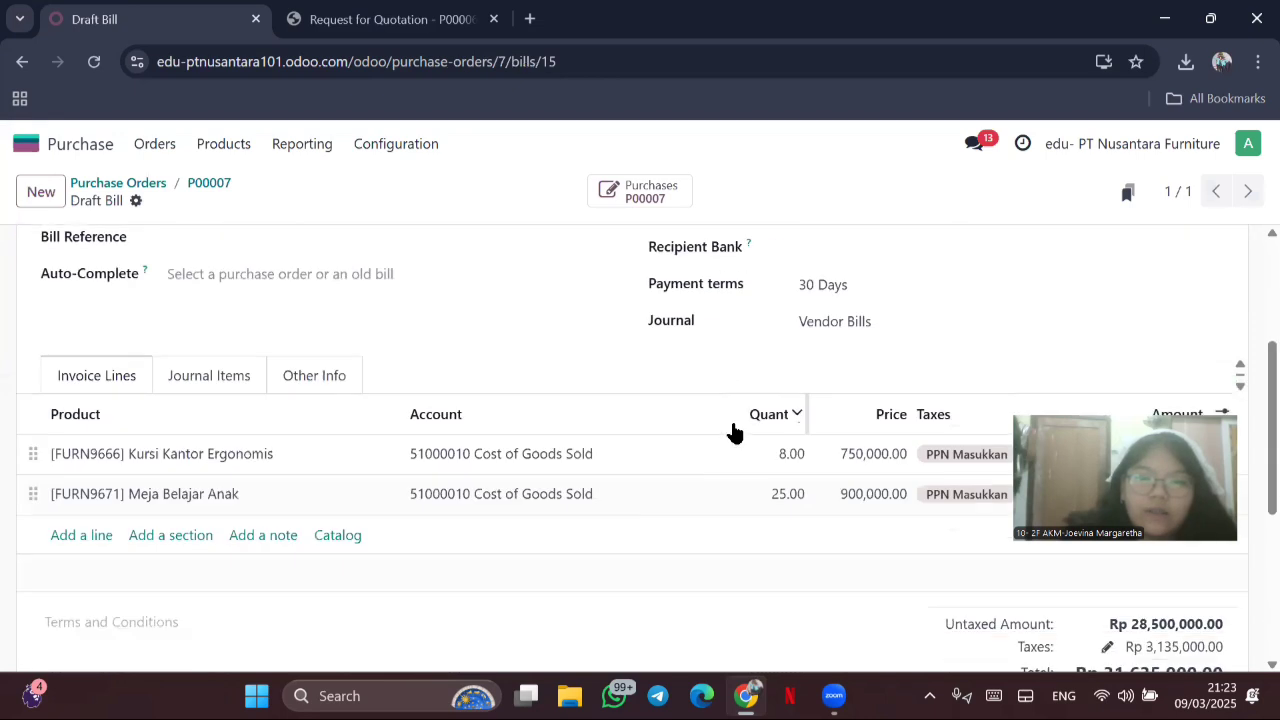
pyautogui.scroll(3, 735, 430)
pyautogui.click(849, 323)
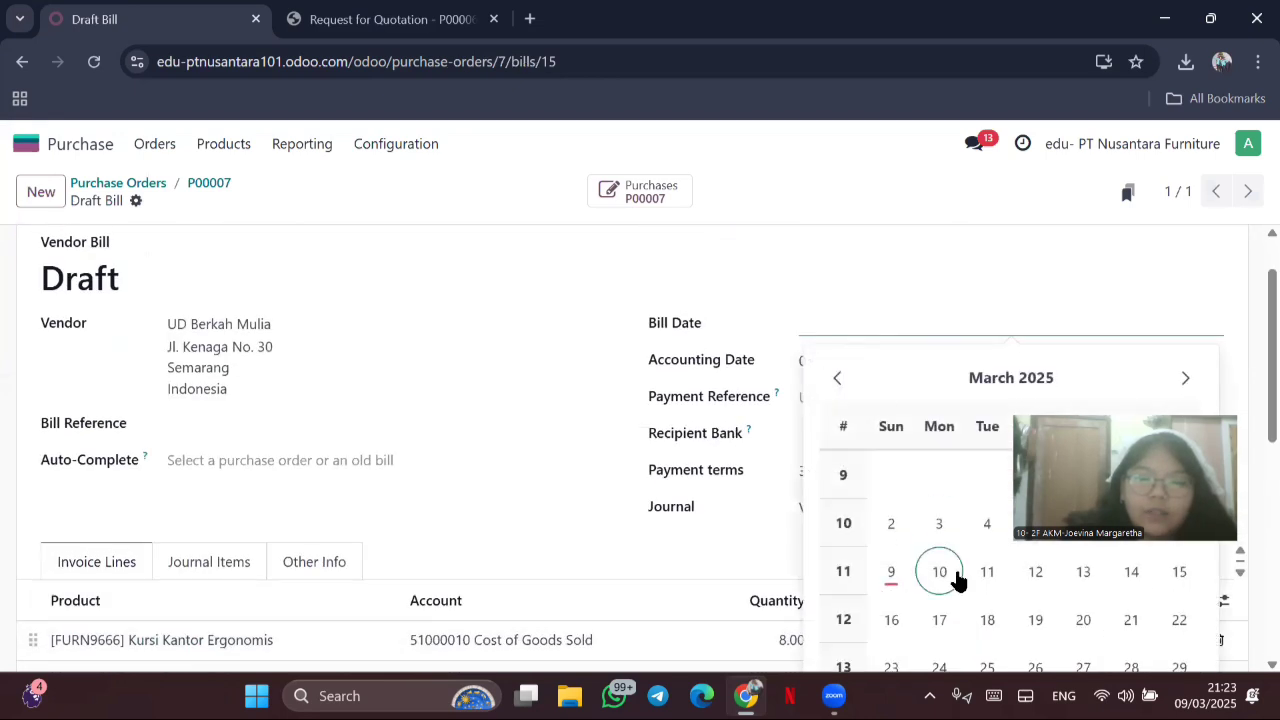
pyautogui.click(1035, 572)
pyautogui.scroll(1, 720, 371)
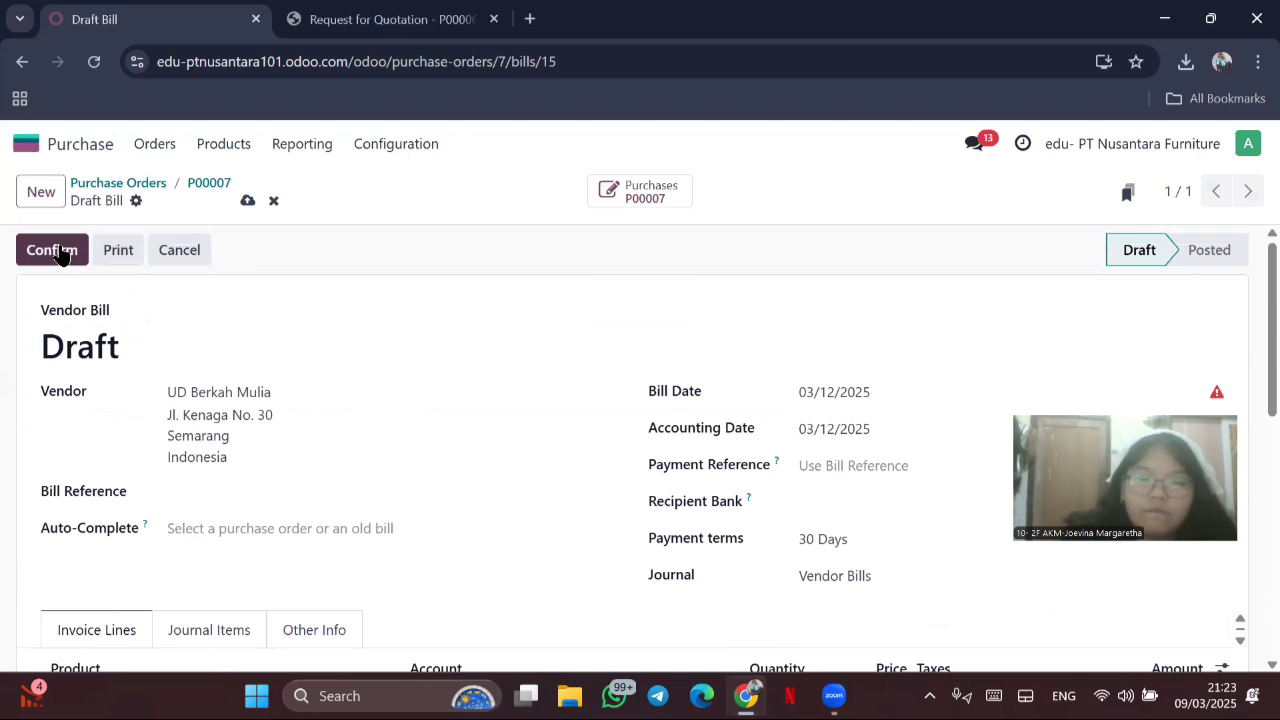
# Step: Check the draft bill's dates, payment terms and invoice lines, and confirm the bill
pyautogui.scroll(-2, 626, 446)
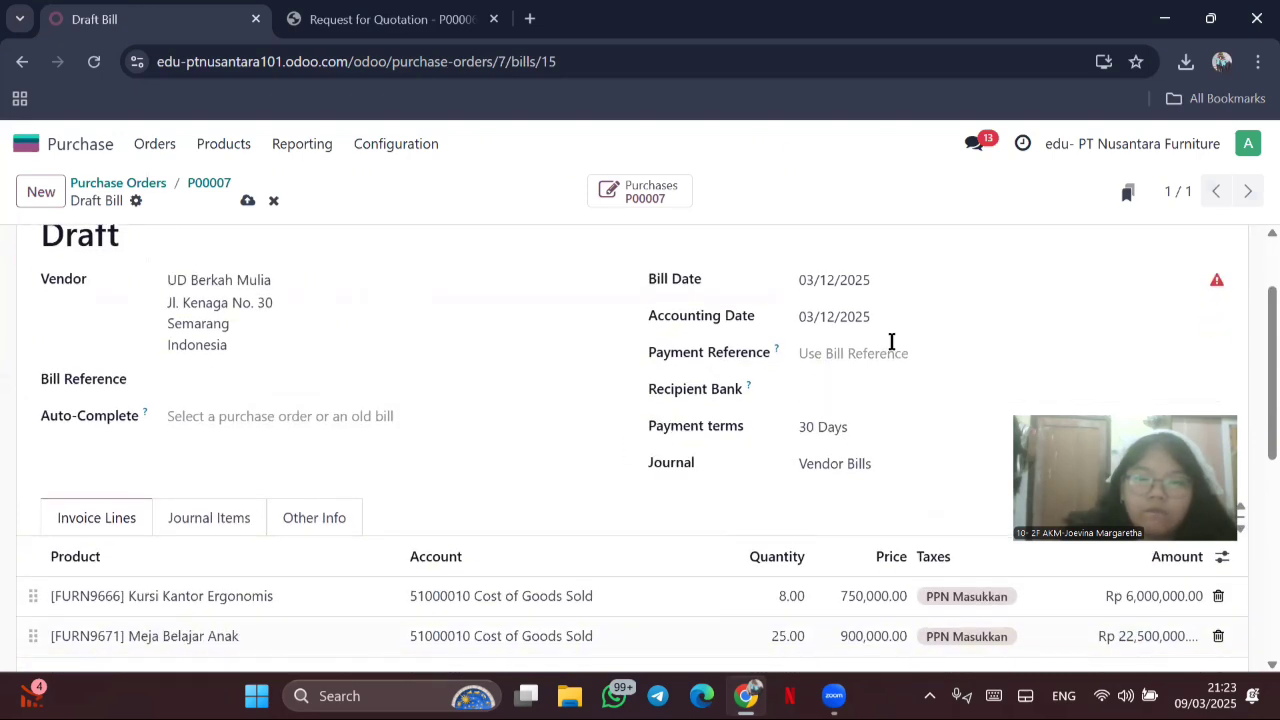
pyautogui.scroll(-1, 688, 402)
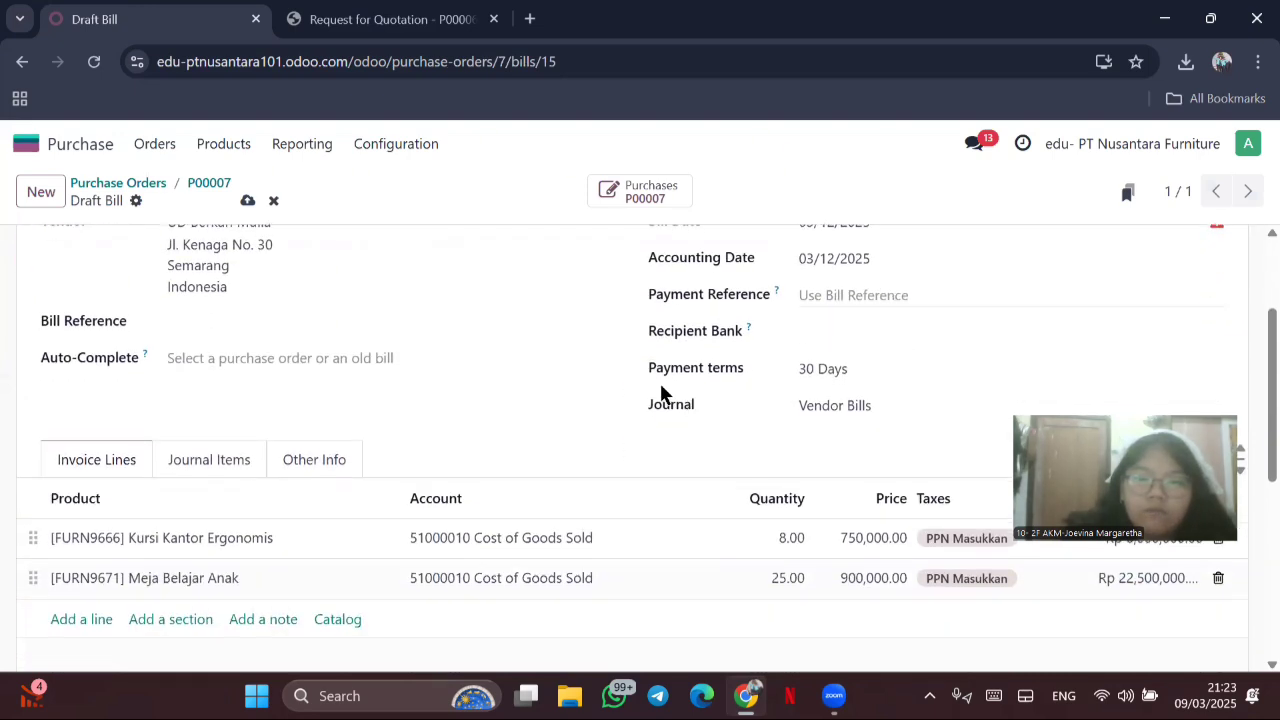
pyautogui.scroll(3, 91, 554)
pyautogui.click(61, 262)
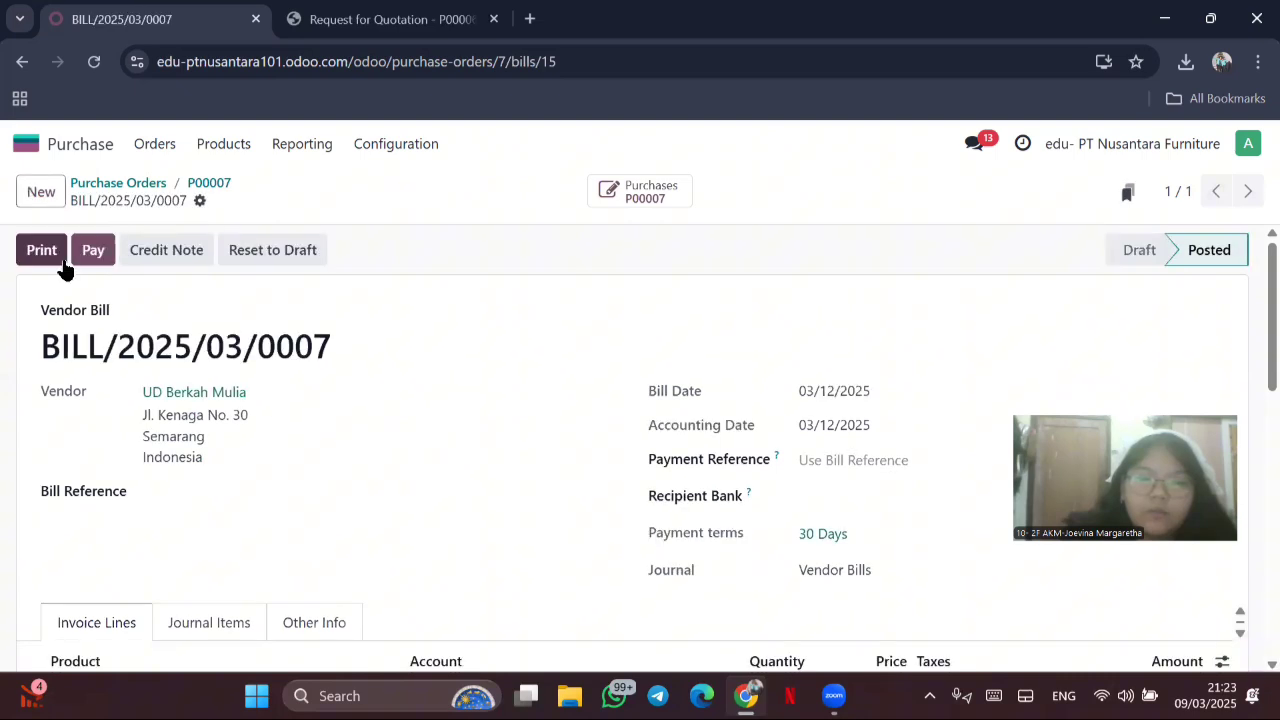
# Step: Register the full payment of the UD Berkah Mulia bill with the Cash journal and Manual Payment method
pyautogui.click(95, 252)
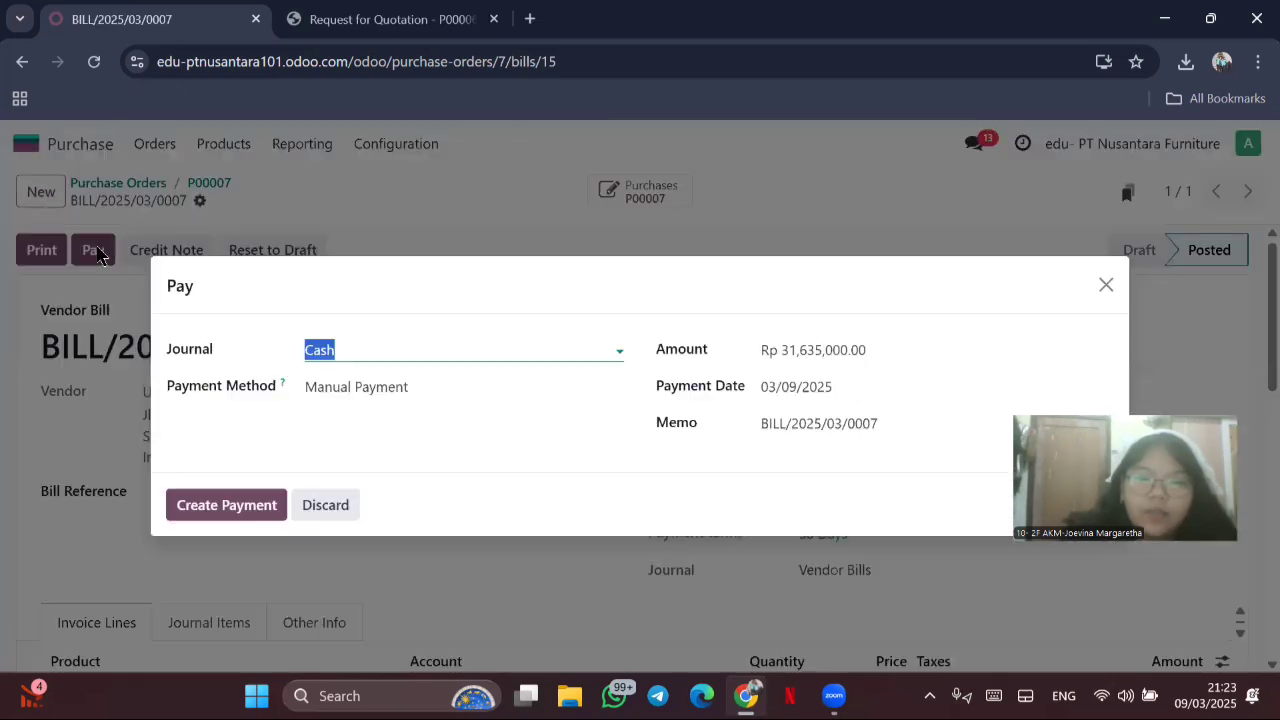
pyautogui.click(224, 505)
pyautogui.scroll(-2, 787, 456)
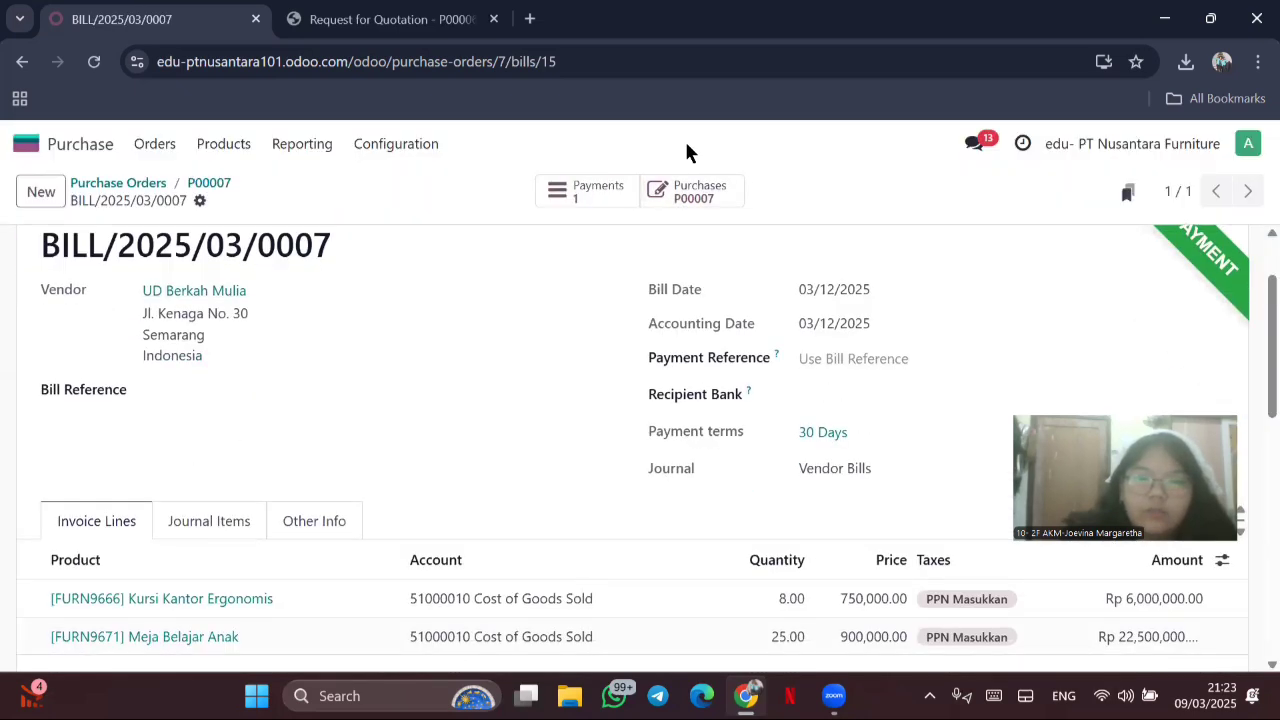
# Step: Open the payment linked to the bill, validate it and return to the vendor bill
pyautogui.click(604, 193)
pyautogui.click(30, 262)
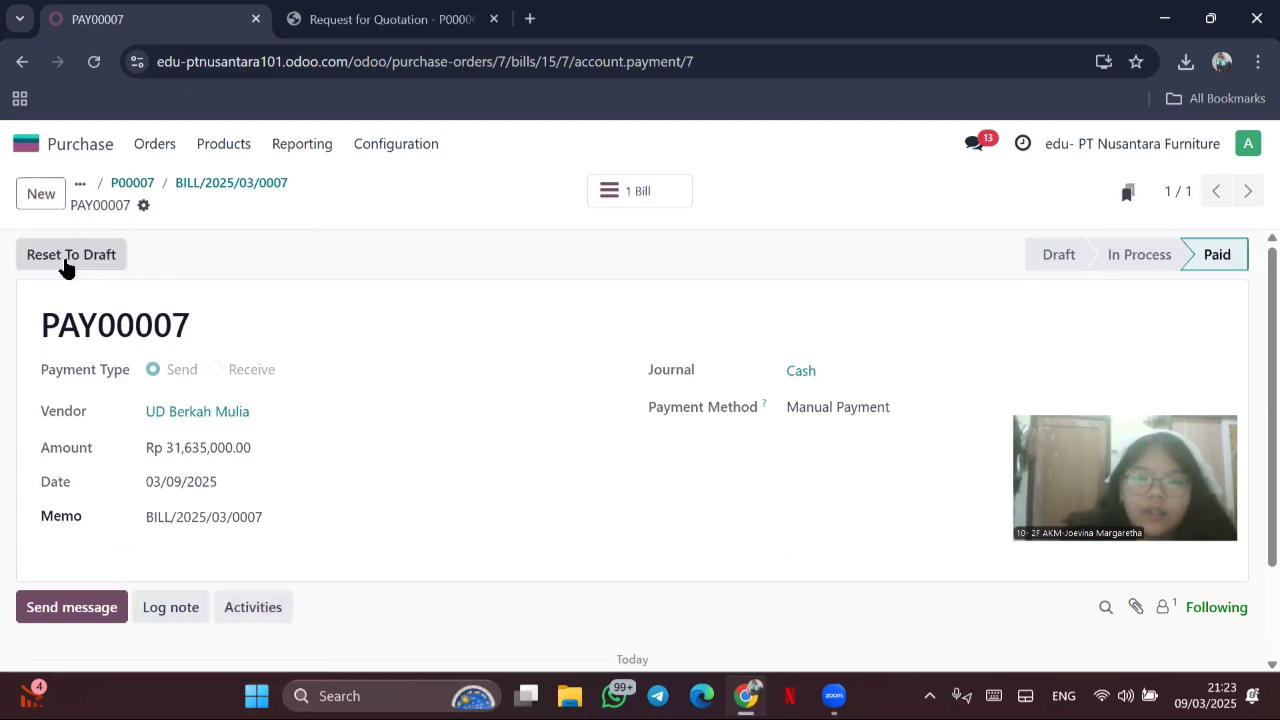
pyautogui.click(626, 190)
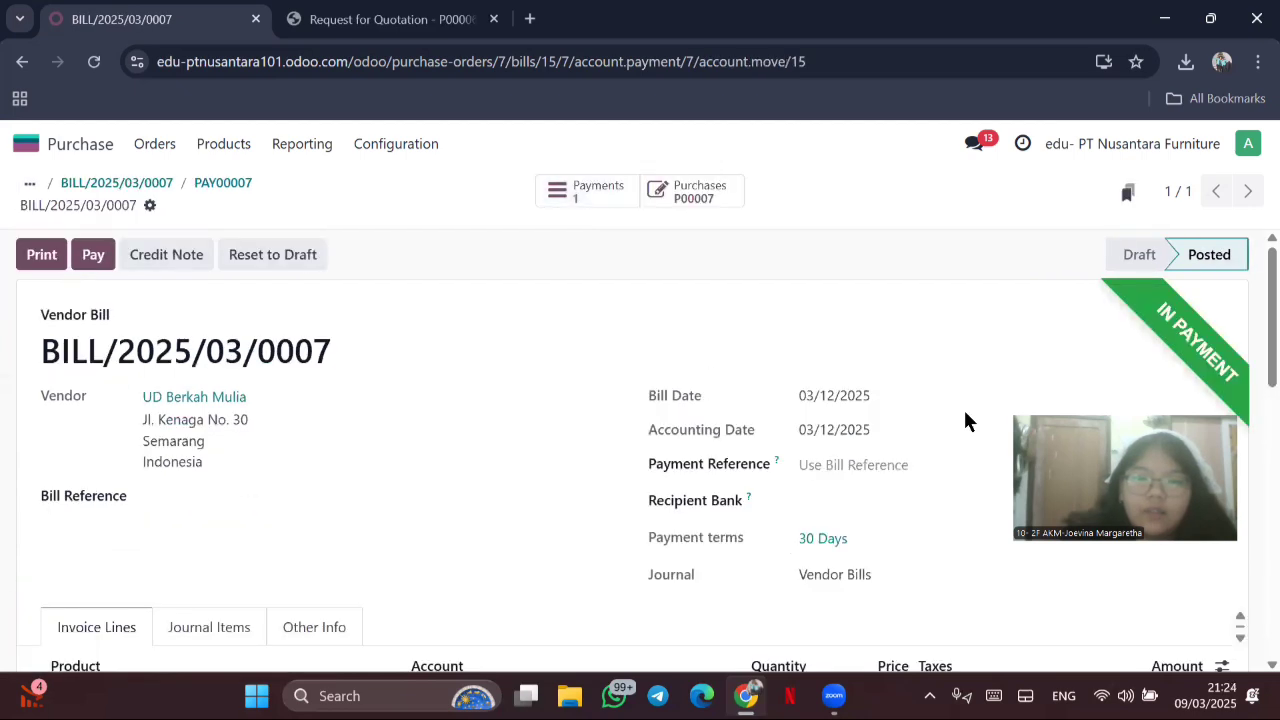
# Step: Switch to Accounting, open the journal items and add the Unreconciled filter to the posted entries
pyautogui.click(40, 143)
pyautogui.click(734, 425)
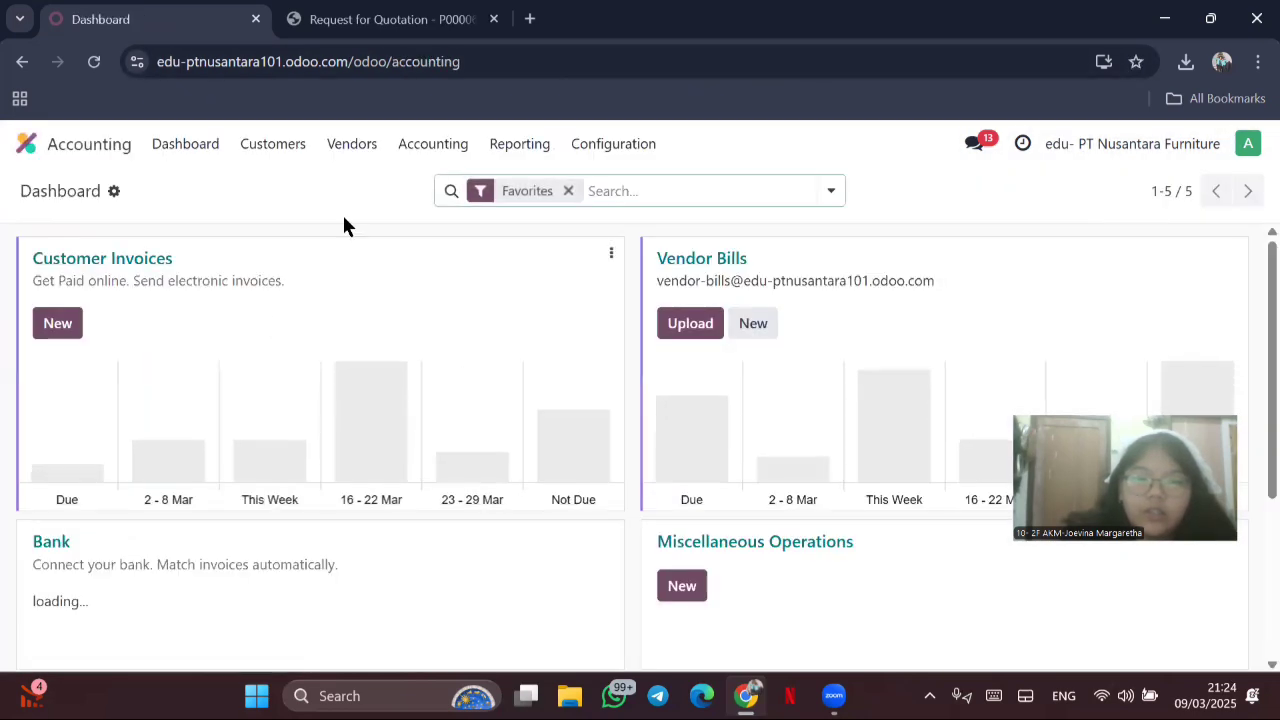
pyautogui.click(445, 147)
pyautogui.click(448, 208)
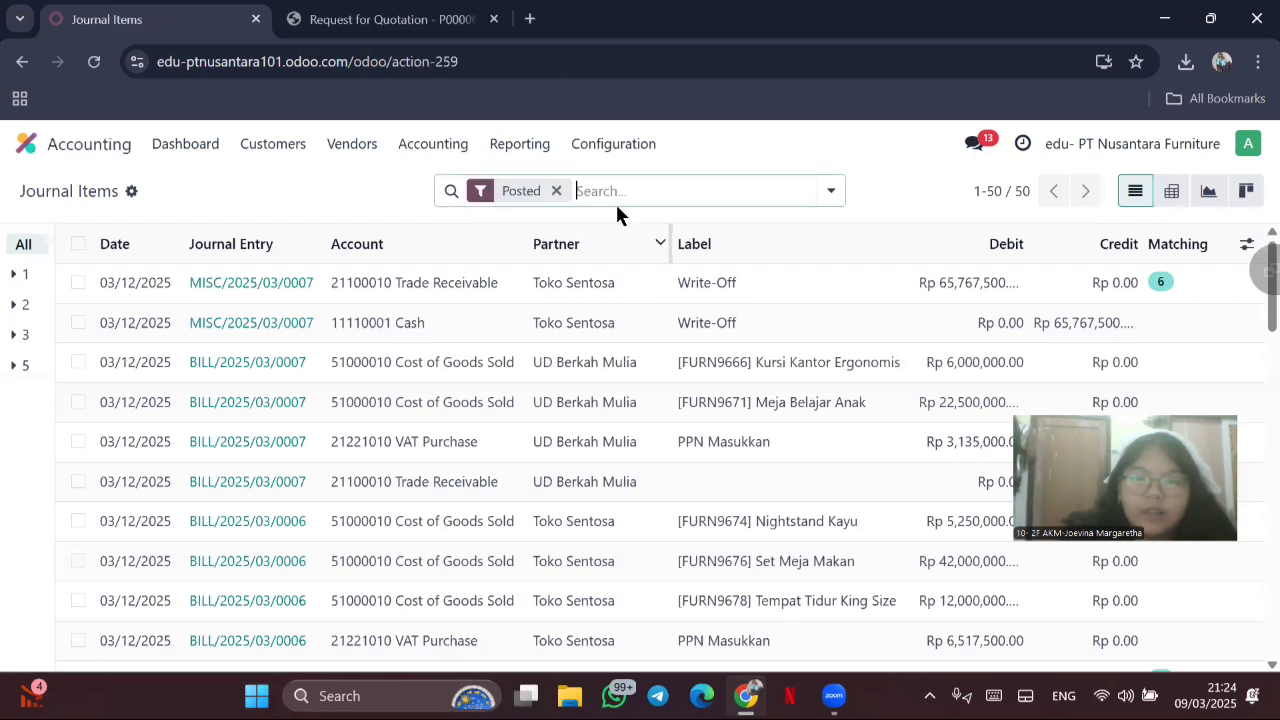
pyautogui.click(830, 192)
pyautogui.click(303, 392)
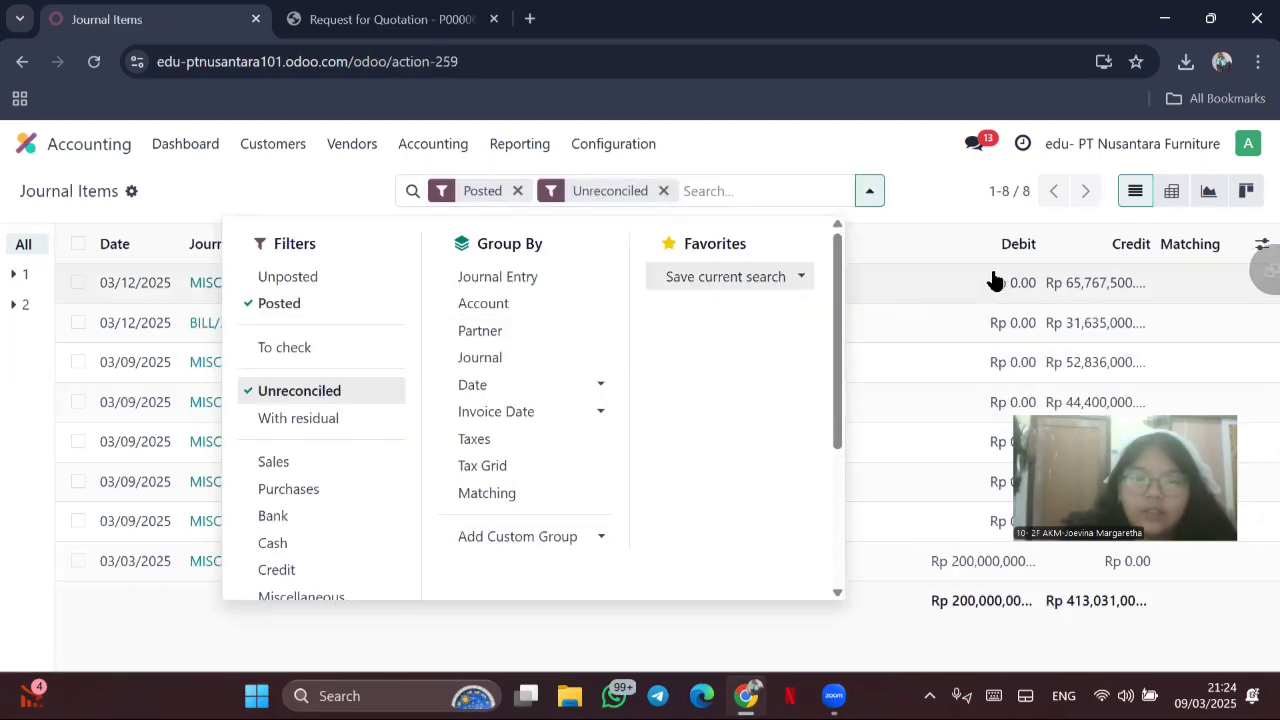
pyautogui.click(585, 643)
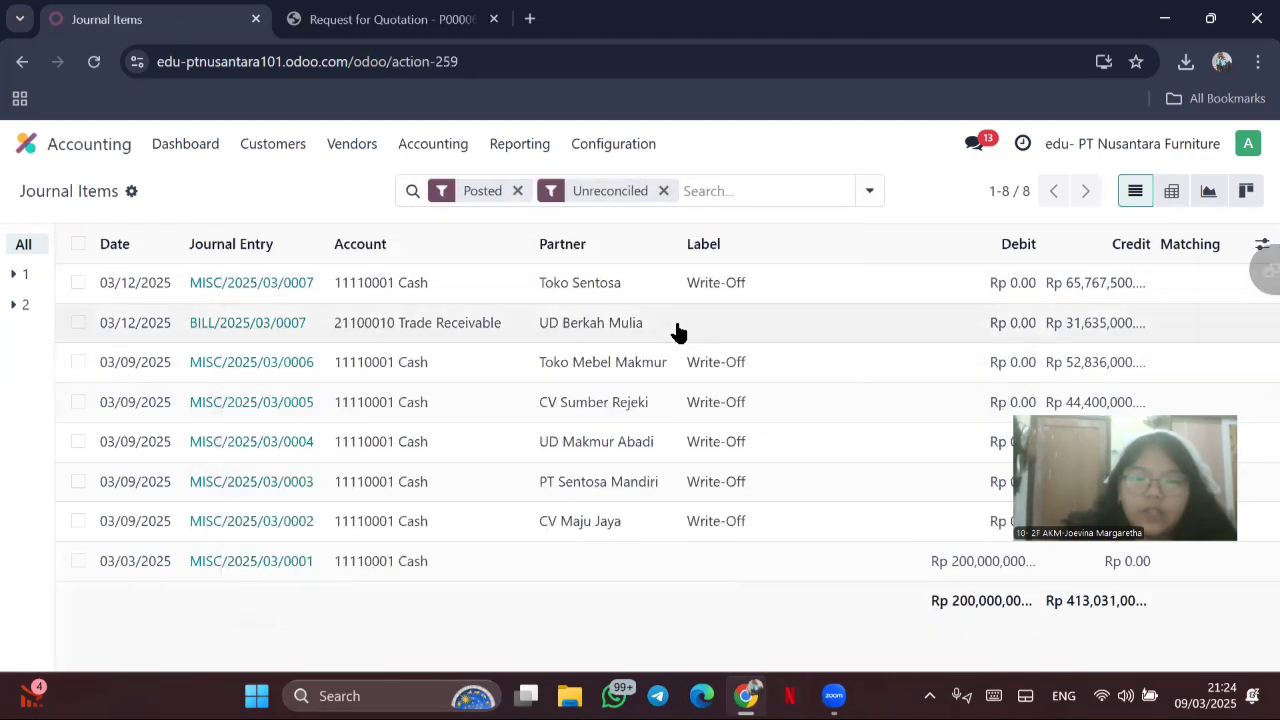
# Step: Reconcile the unreconciled UD Berkah Mulia bill entry with a write-off to the 11110001 Cash account
pyautogui.click(79, 322)
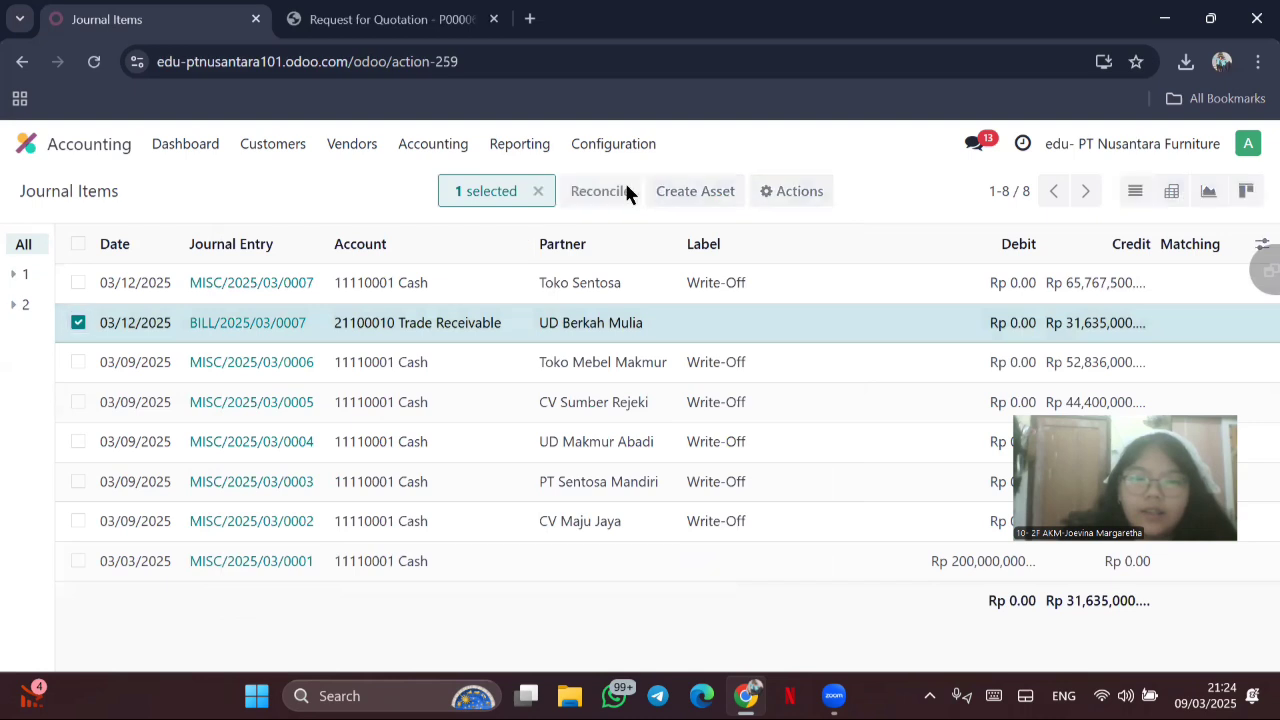
pyautogui.click(610, 192)
pyautogui.write('cas')
pyautogui.click(351, 394)
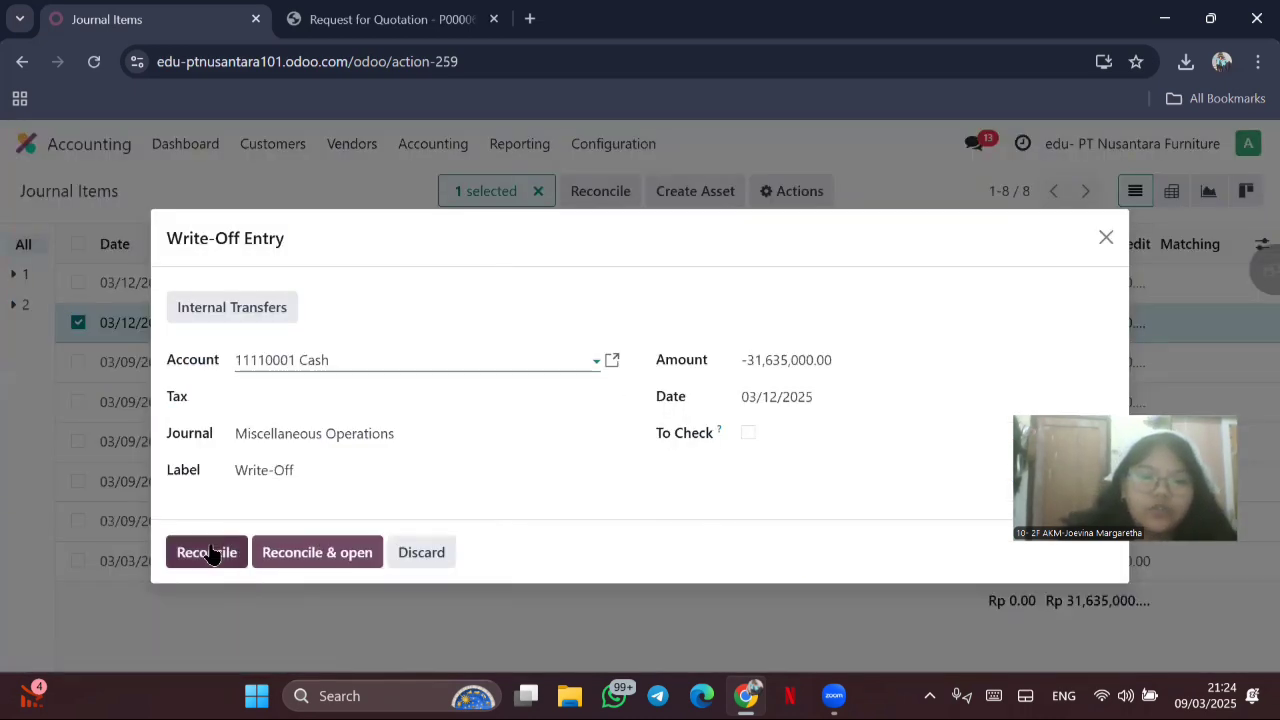
pyautogui.click(205, 552)
# Step: Switch to Purchase and open the UD Berkah Mulia order's vendor bill to check its payment status
pyautogui.click(24, 146)
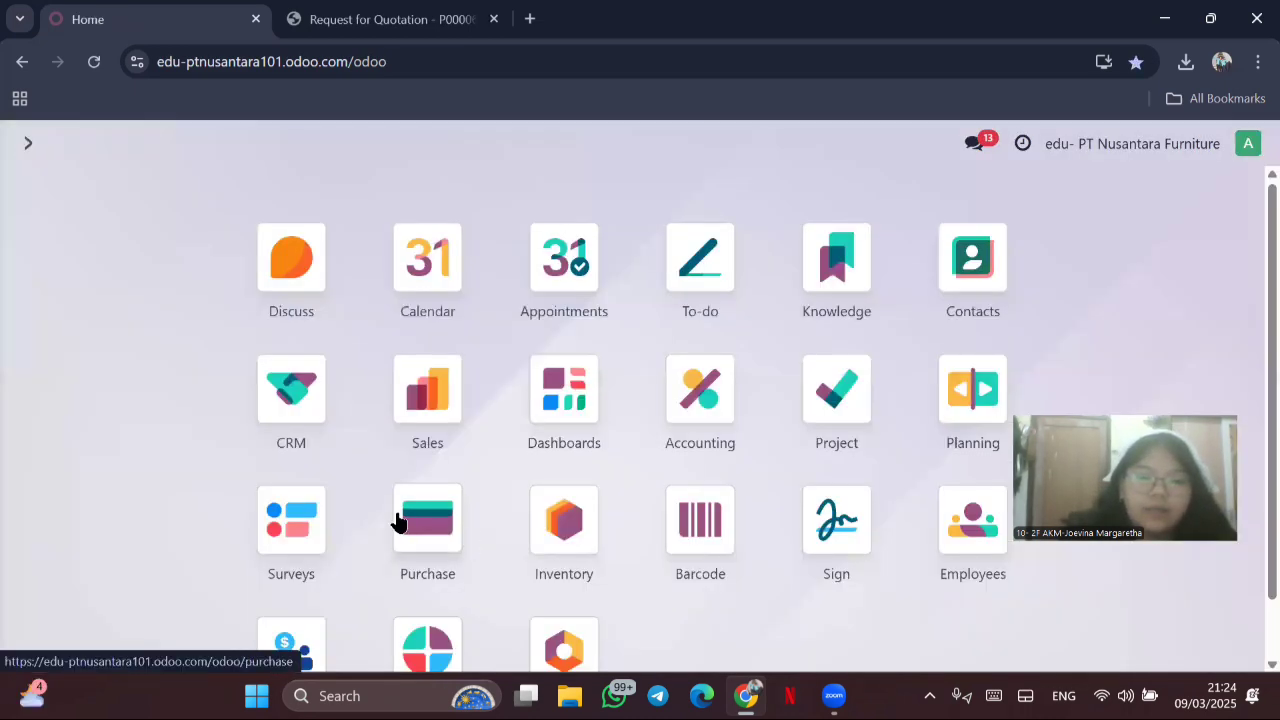
pyautogui.click(400, 518)
pyautogui.scroll(-1, 399, 446)
pyautogui.doubleClick(492, 352)
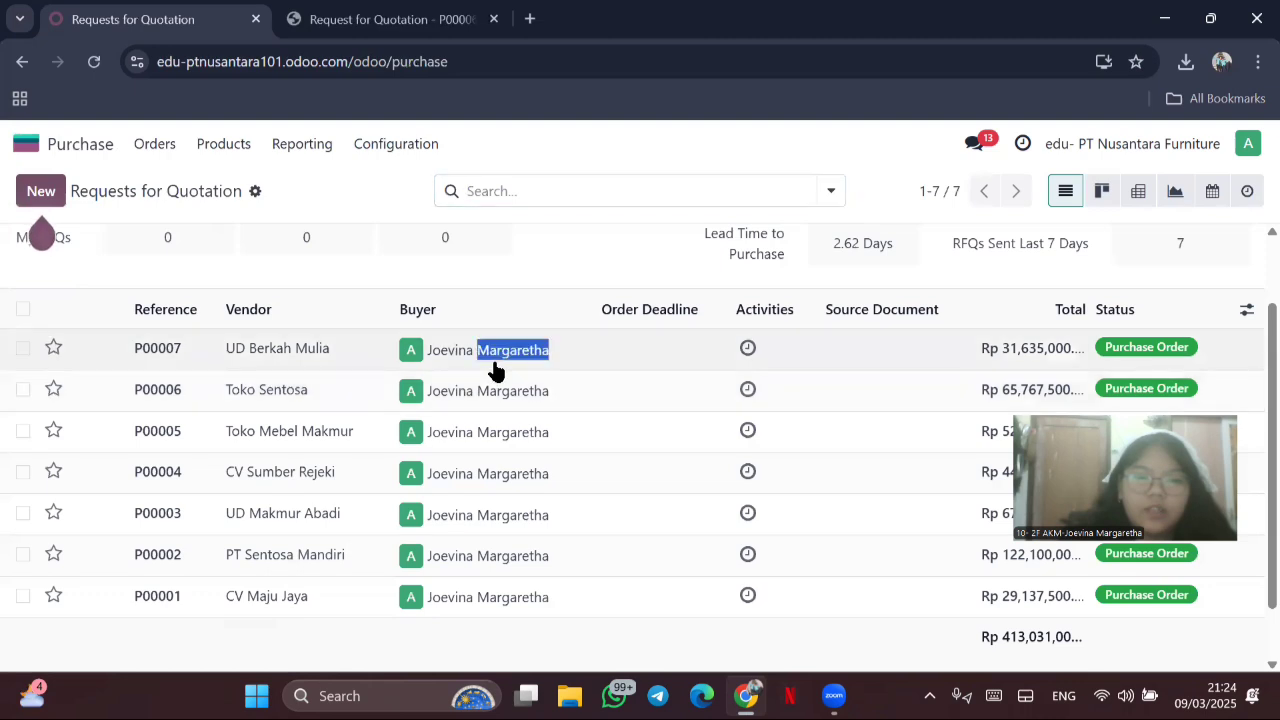
pyautogui.click(597, 190)
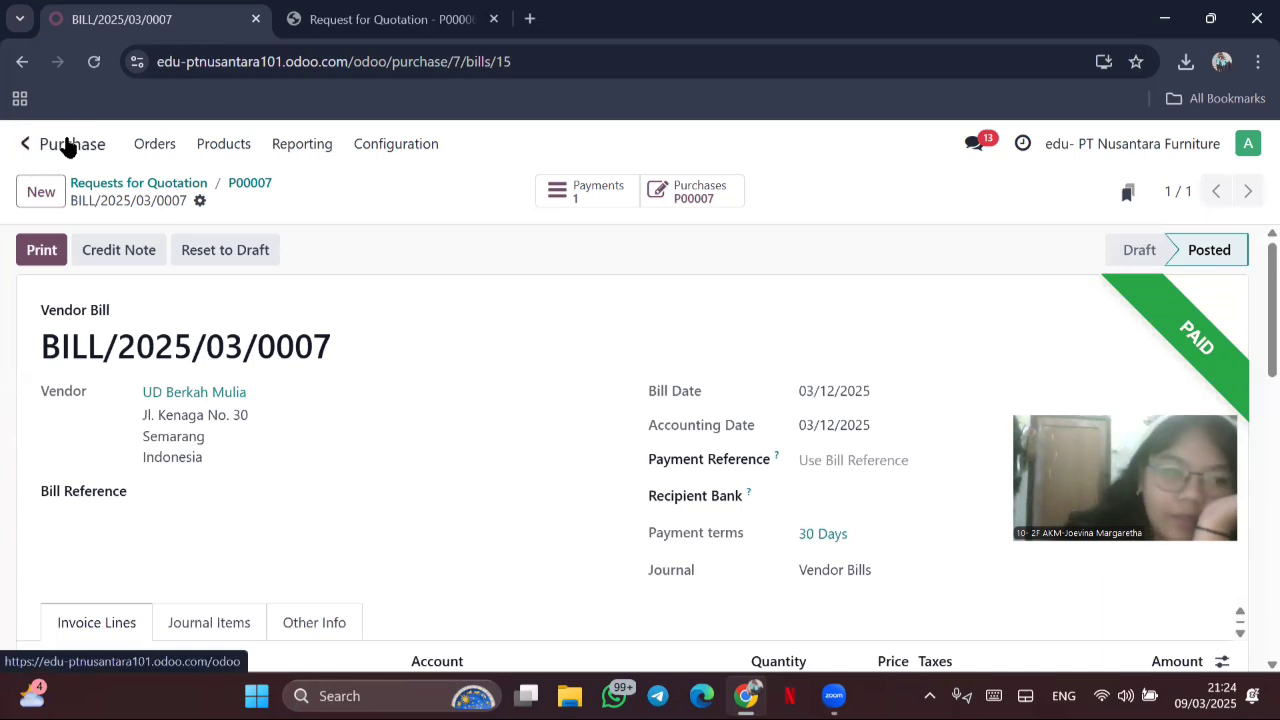
# Step: Return to the Purchase overview and create a new request for quotation for vendor CV Sumber Rejeki
pyautogui.click(25, 143)
pyautogui.click(446, 537)
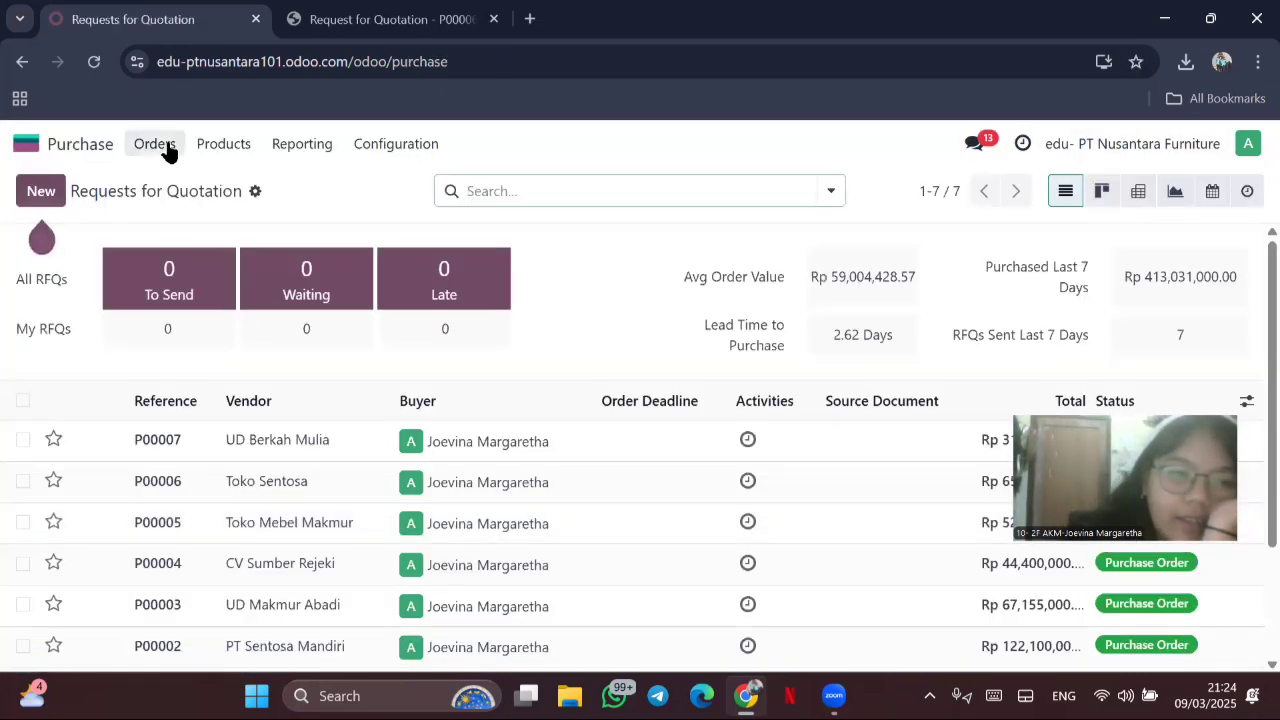
pyautogui.click(44, 192)
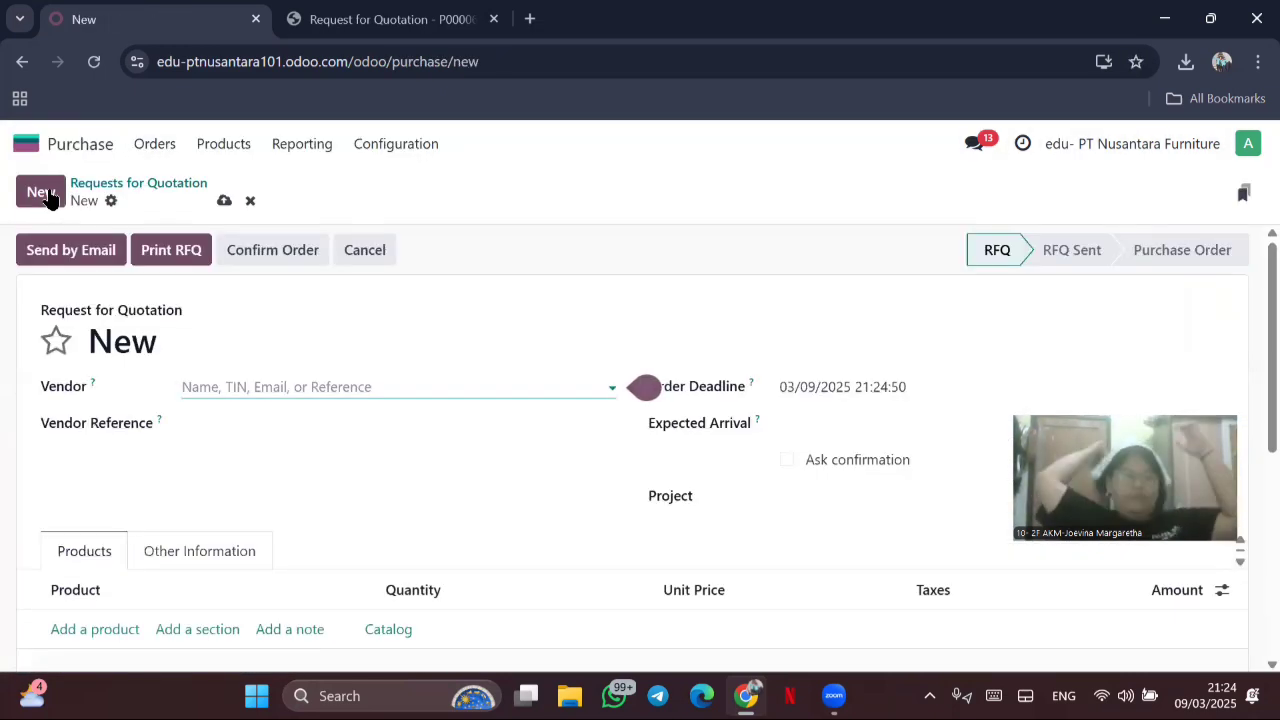
pyautogui.click(438, 386)
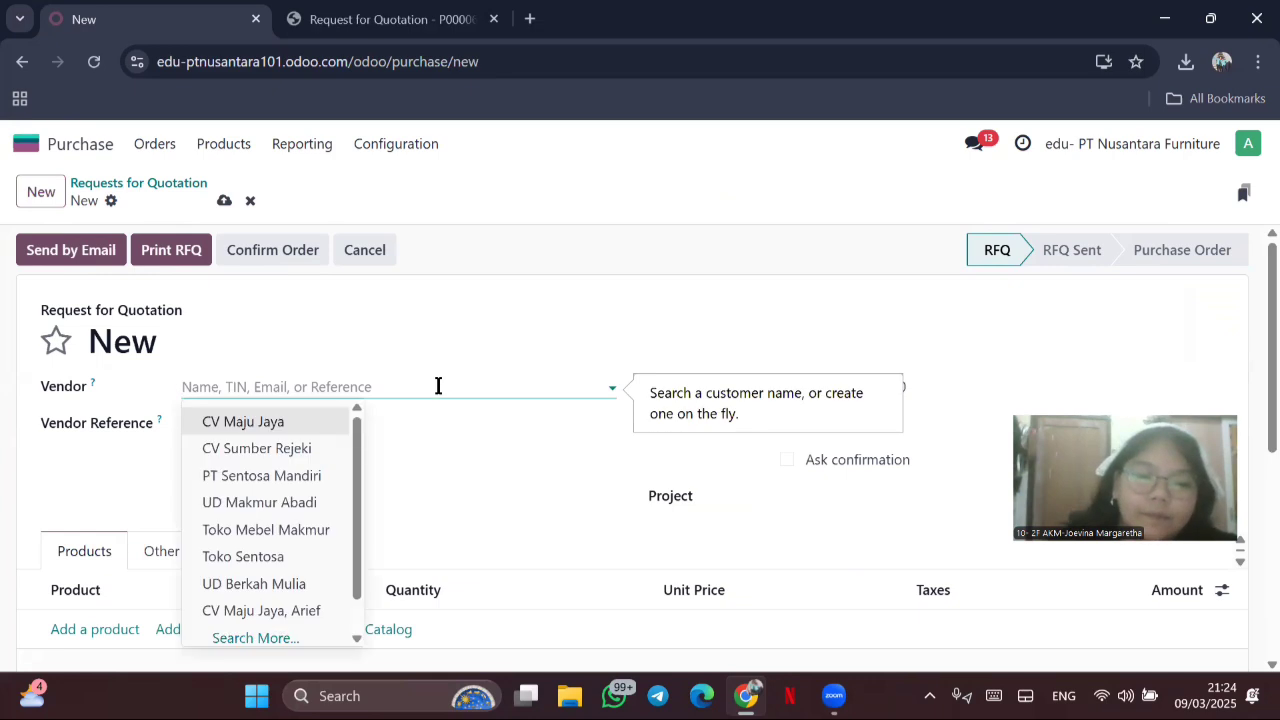
pyautogui.click(326, 452)
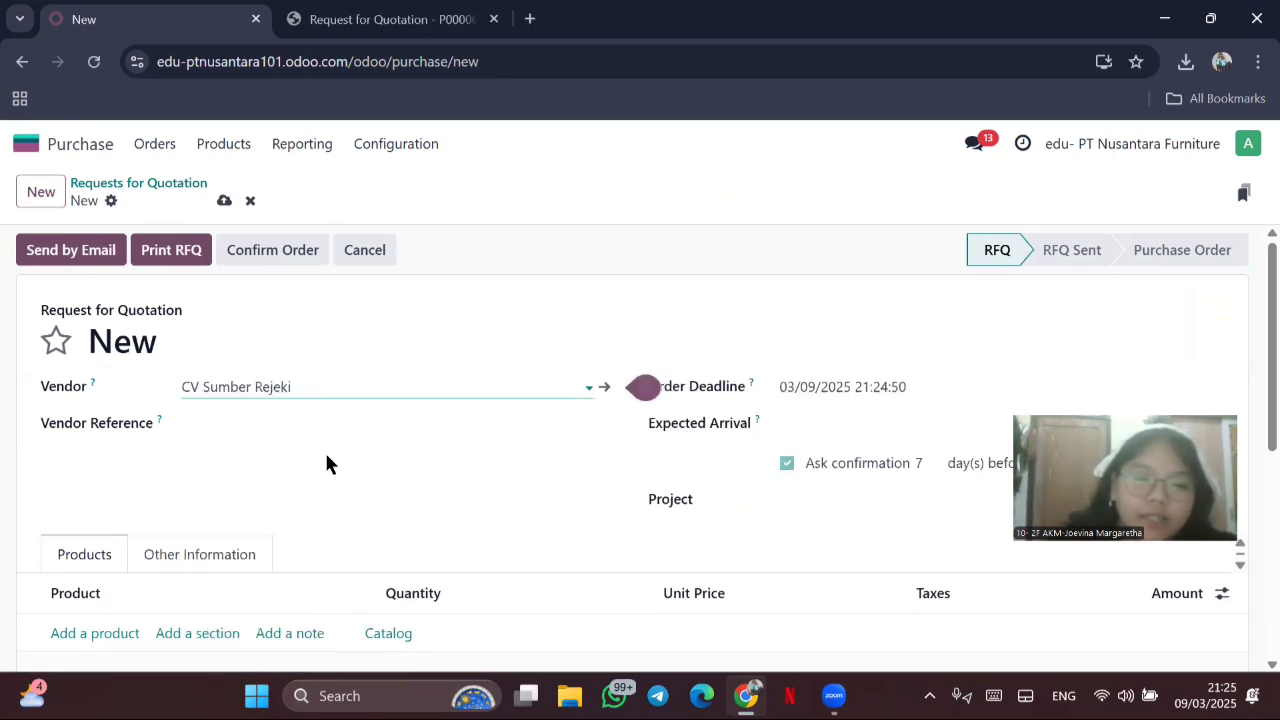
# Step: Set both the order deadline and the expected arrival of the quotation to 03/12/2025
pyautogui.scroll(-1, 326, 462)
pyautogui.click(848, 286)
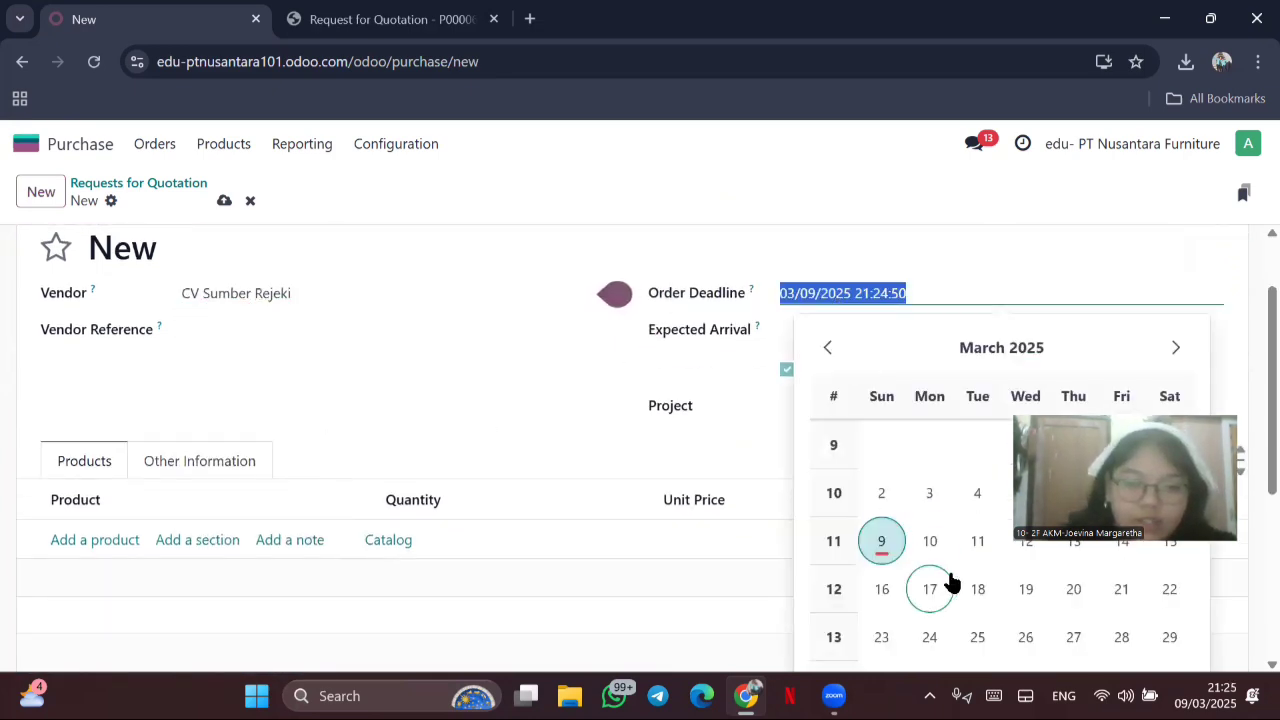
pyautogui.click(1020, 543)
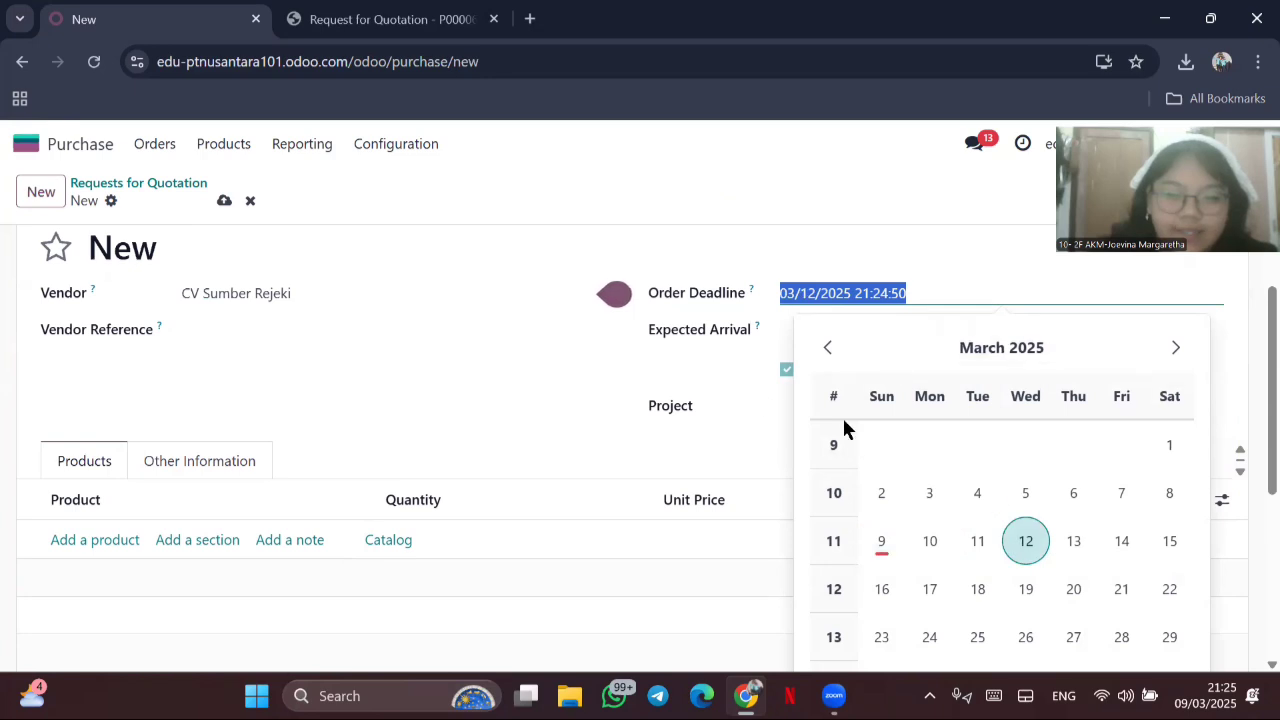
pyautogui.click(914, 314)
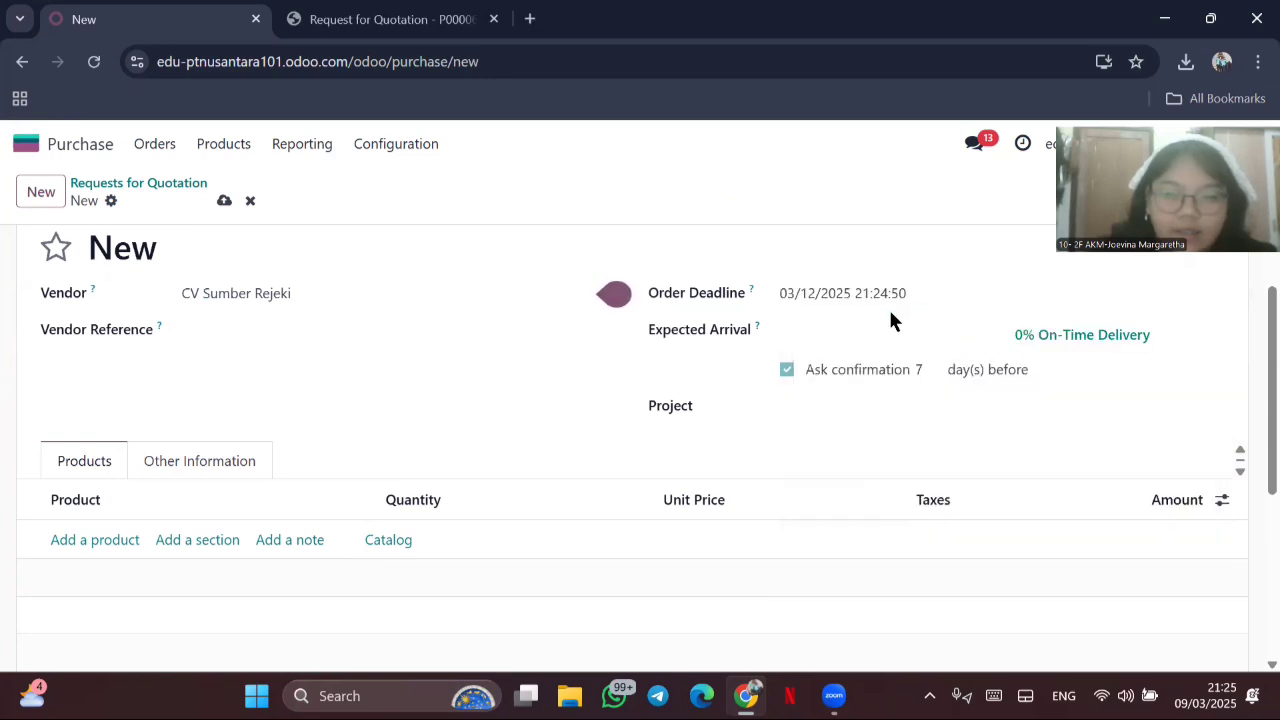
pyautogui.click(845, 340)
pyautogui.click(913, 590)
pyautogui.click(536, 345)
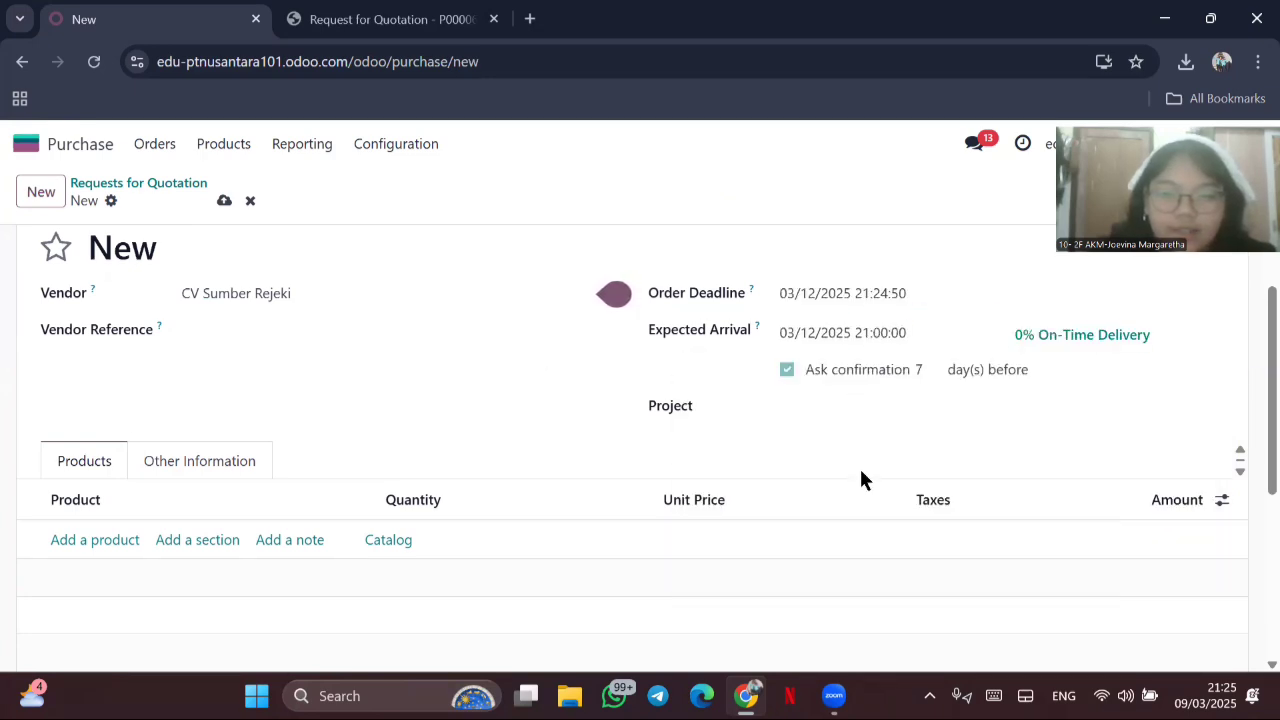
# Step: Add a product line for [FURN9672] Meja Kantor Kayu with a quantity of 50
pyautogui.click(98, 535)
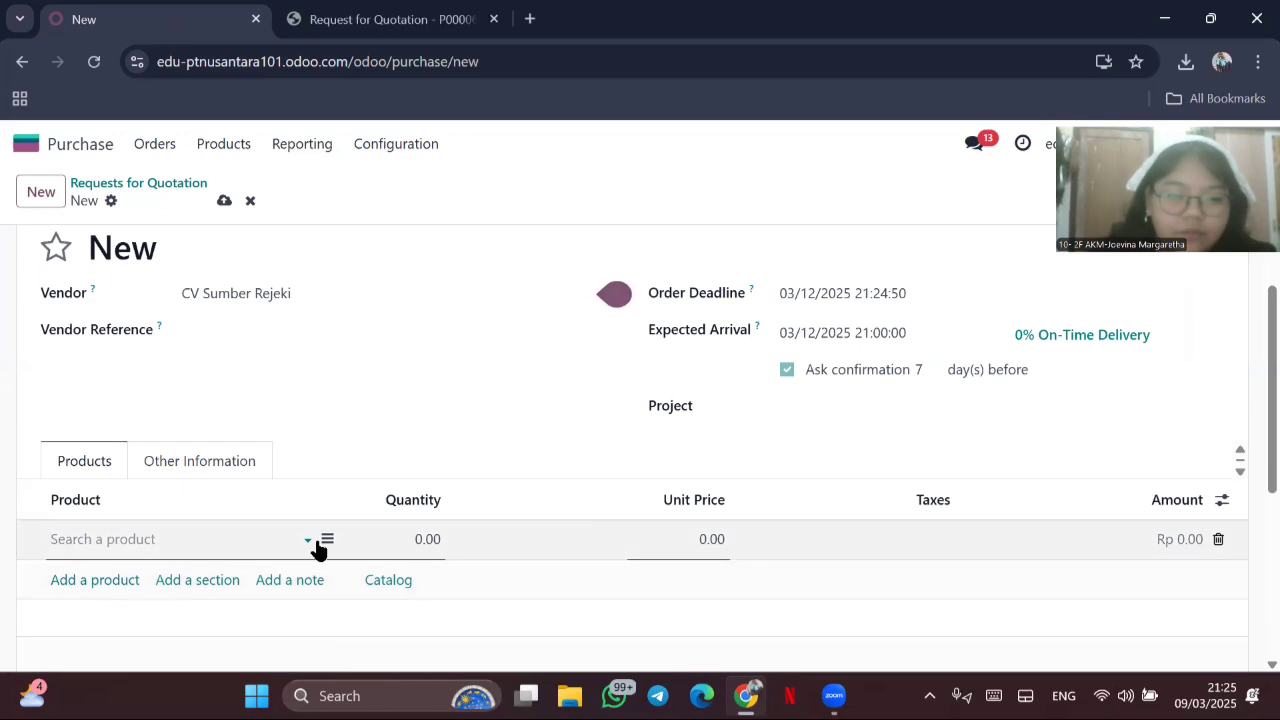
pyautogui.click(301, 538)
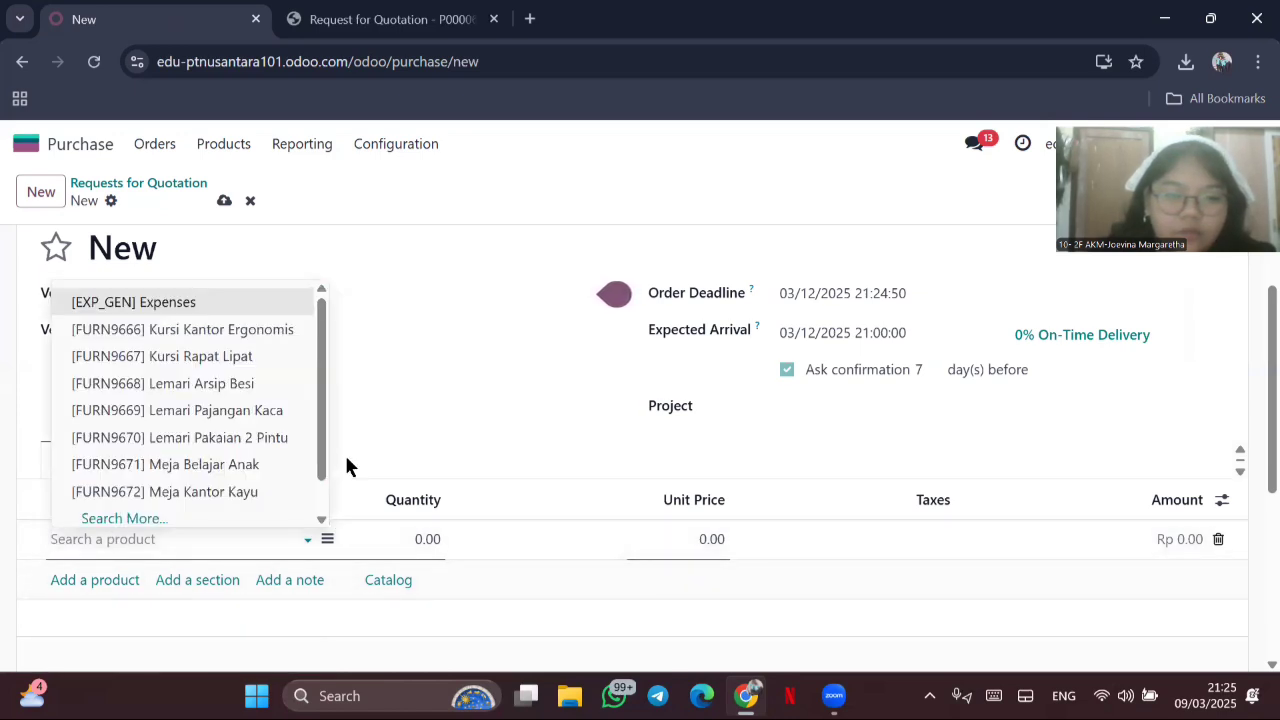
pyautogui.click(143, 514)
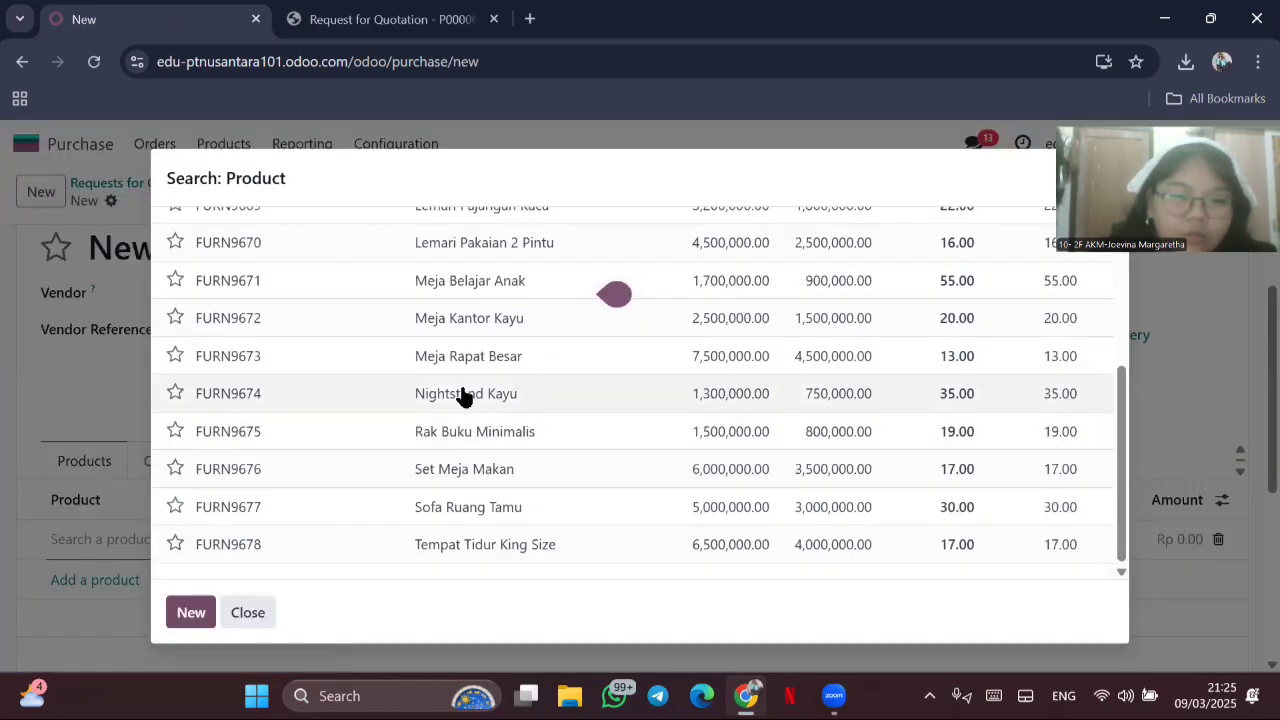
pyautogui.click(503, 322)
pyautogui.click(438, 540)
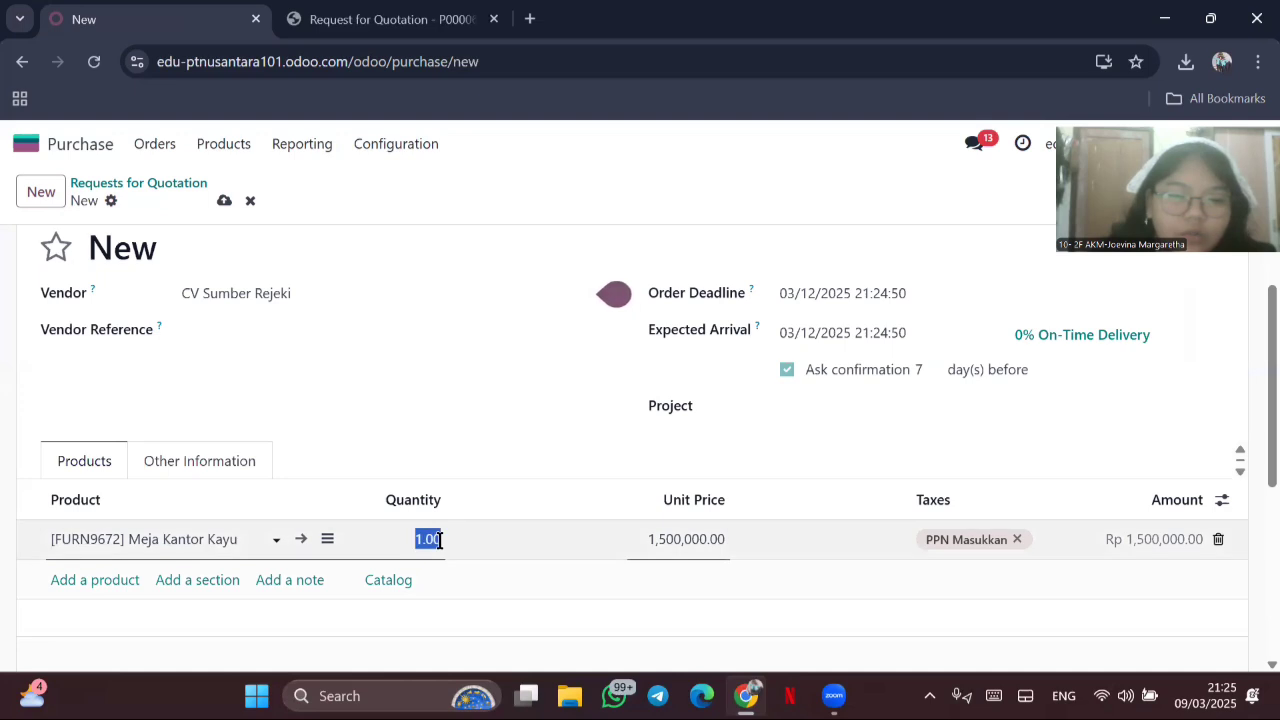
pyautogui.write('50')
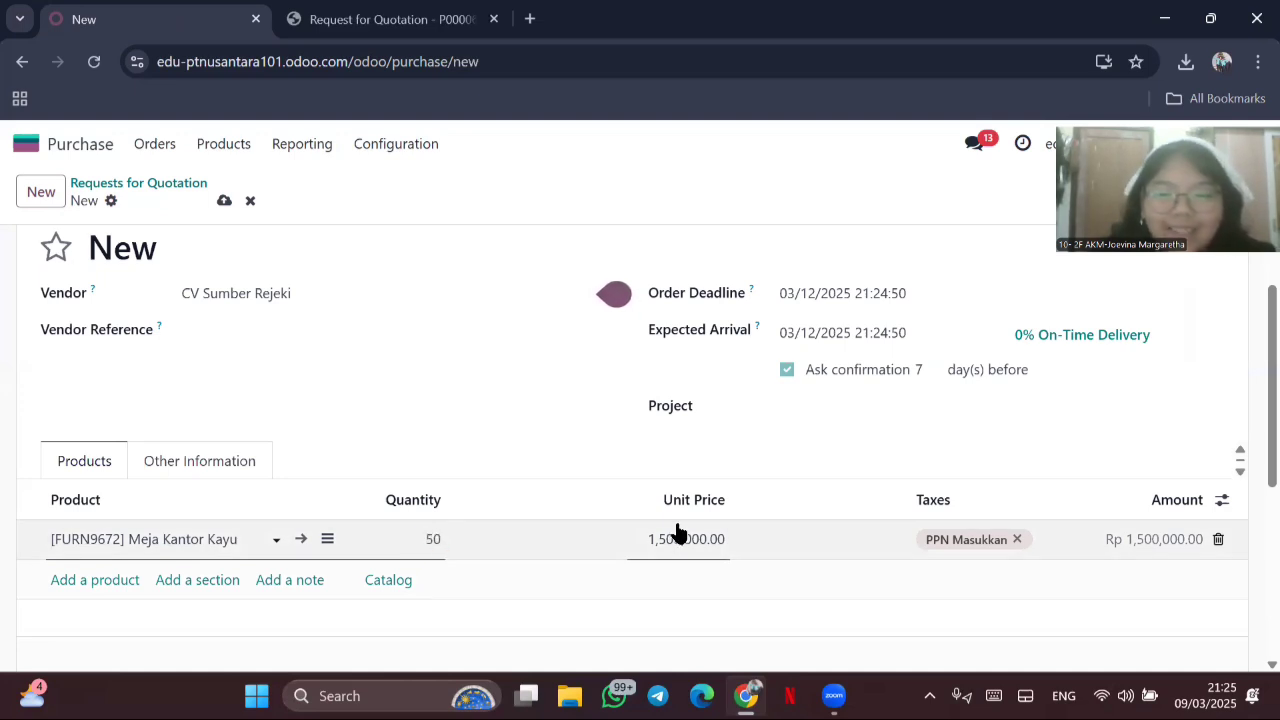
# Step: Add a second product line for [FURN9667] Kursi Rapat Lipat with a quantity of 100
pyautogui.scroll(-1, 677, 531)
pyautogui.click(120, 507)
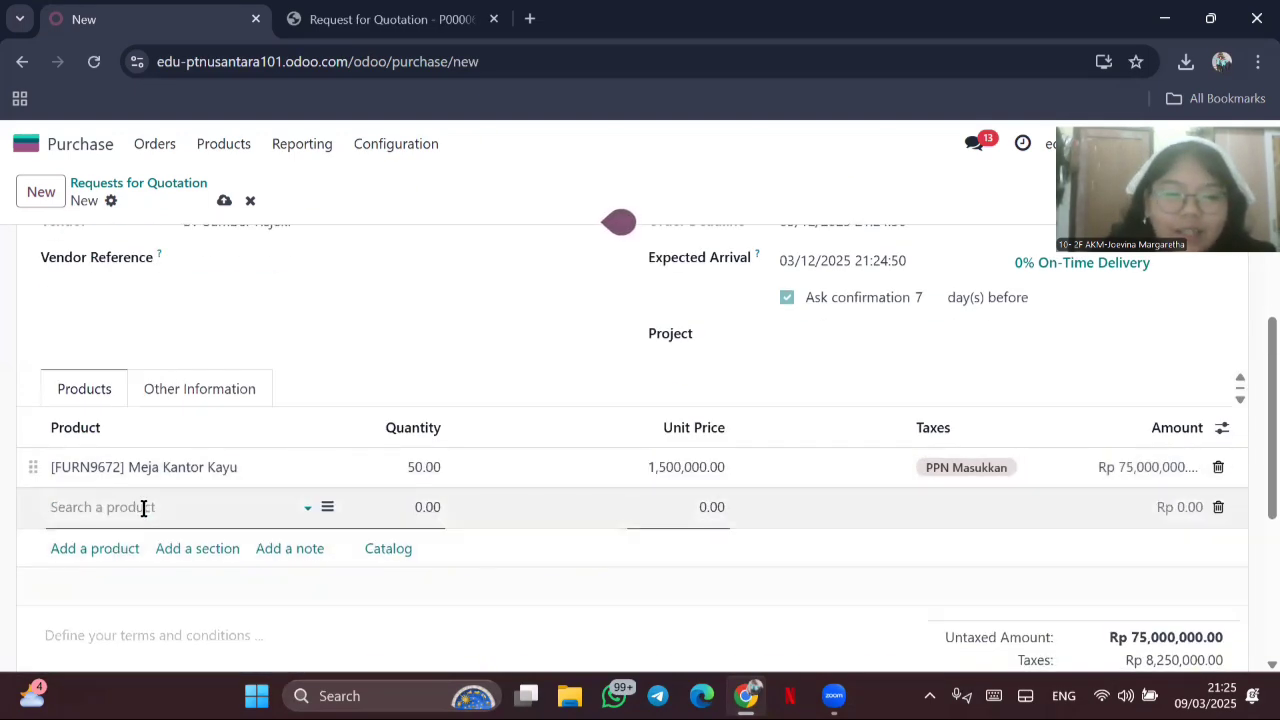
pyautogui.click(300, 508)
pyautogui.click(140, 486)
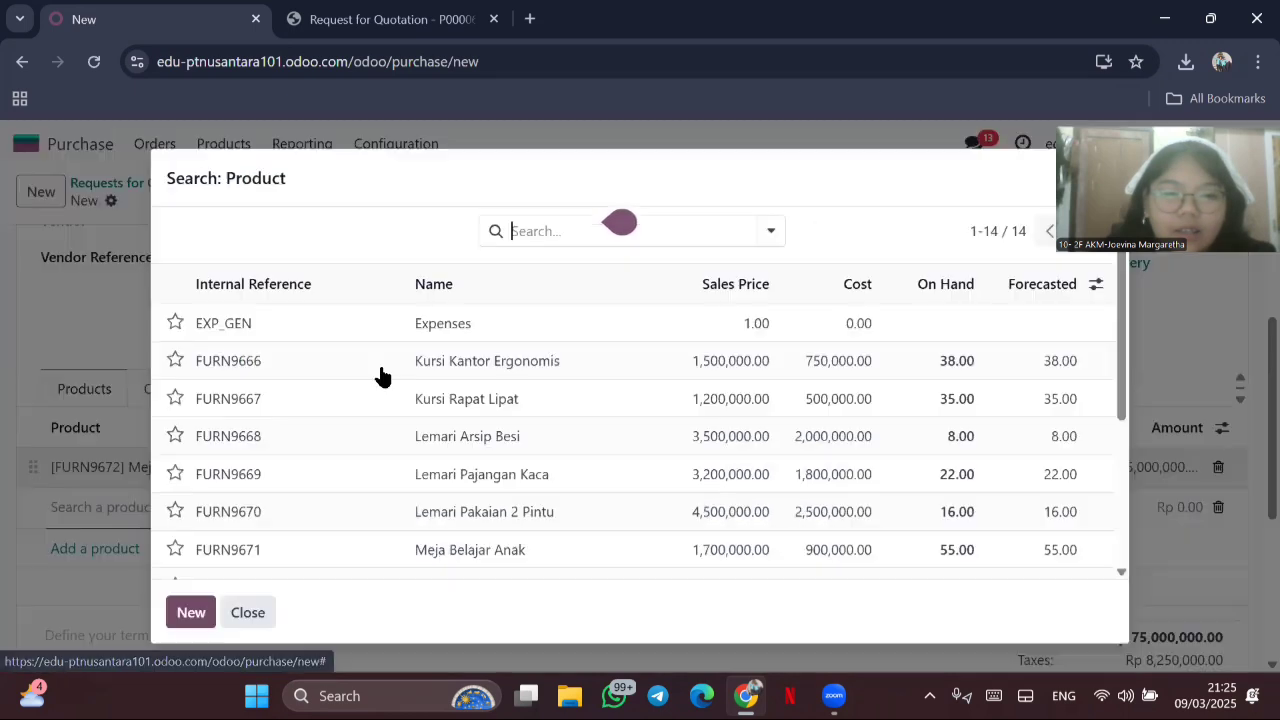
pyautogui.scroll(-2, 494, 400)
pyautogui.scroll(3, 494, 400)
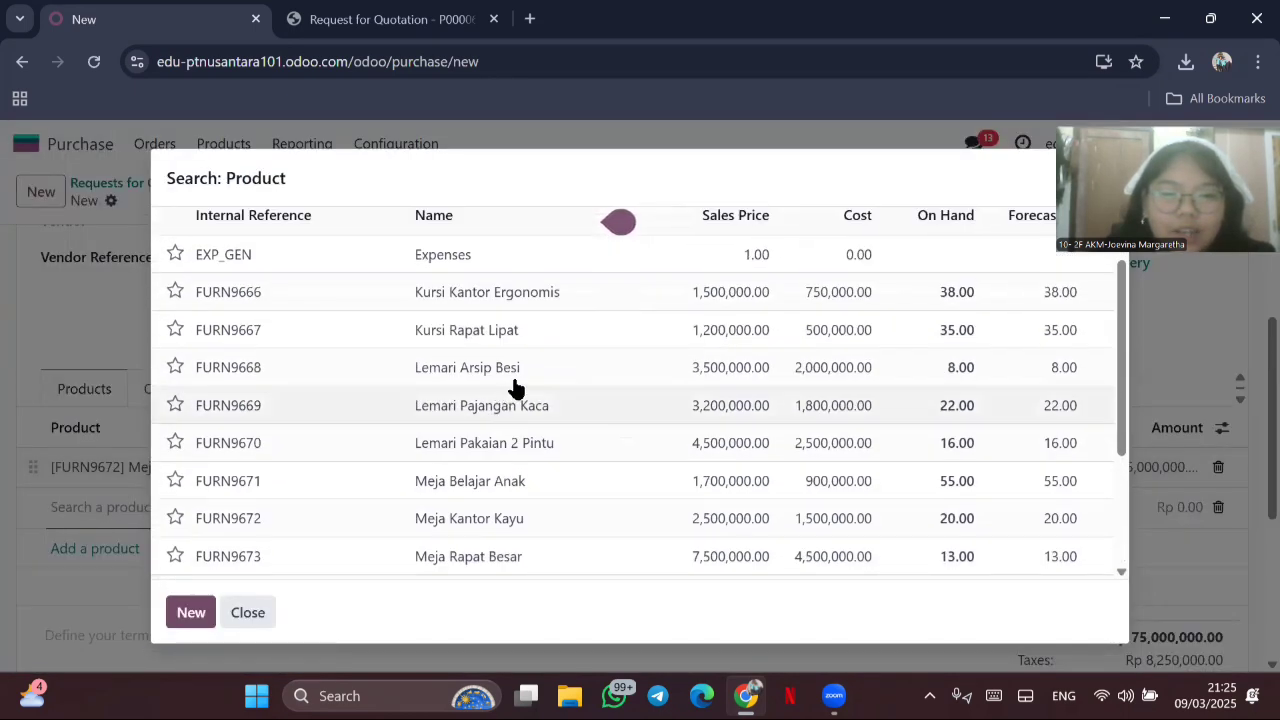
pyautogui.click(515, 330)
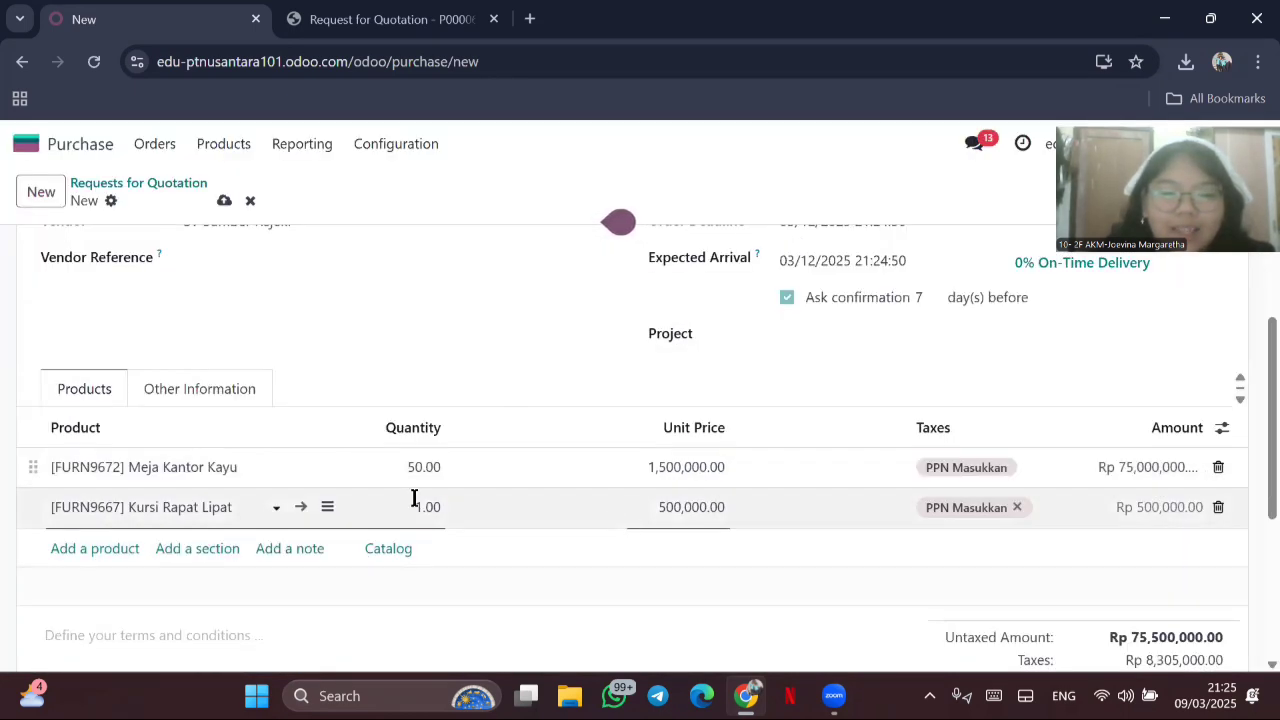
pyautogui.click(634, 511)
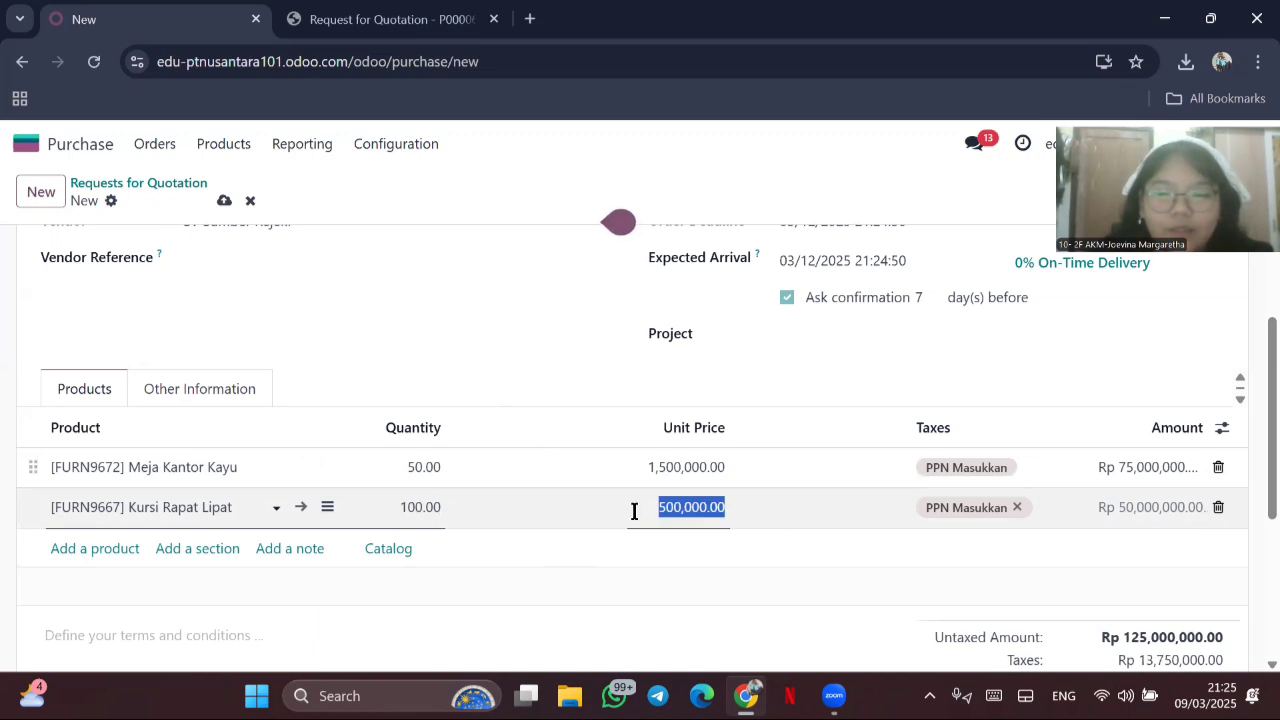
# Step: Check the quotation's total and send the request for quotation to CV Sumber Rejeki by email
pyautogui.scroll(-1, 767, 535)
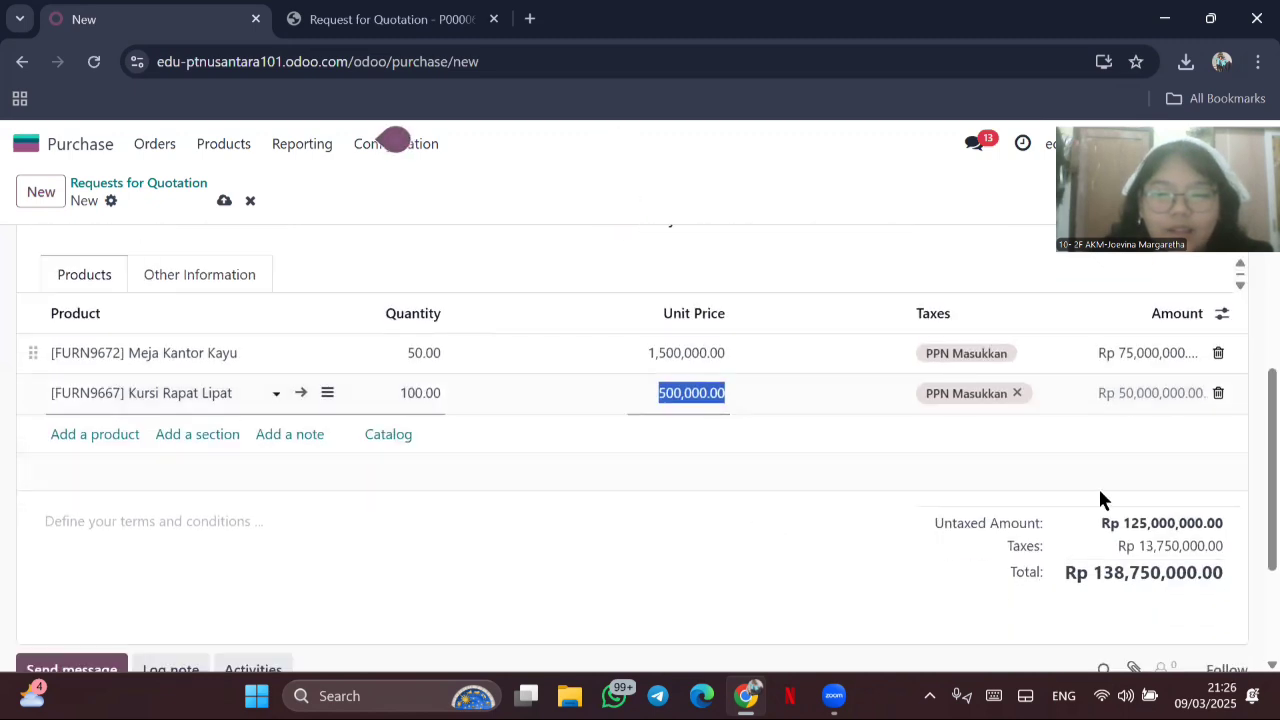
pyautogui.scroll(3, 918, 625)
pyautogui.click(75, 253)
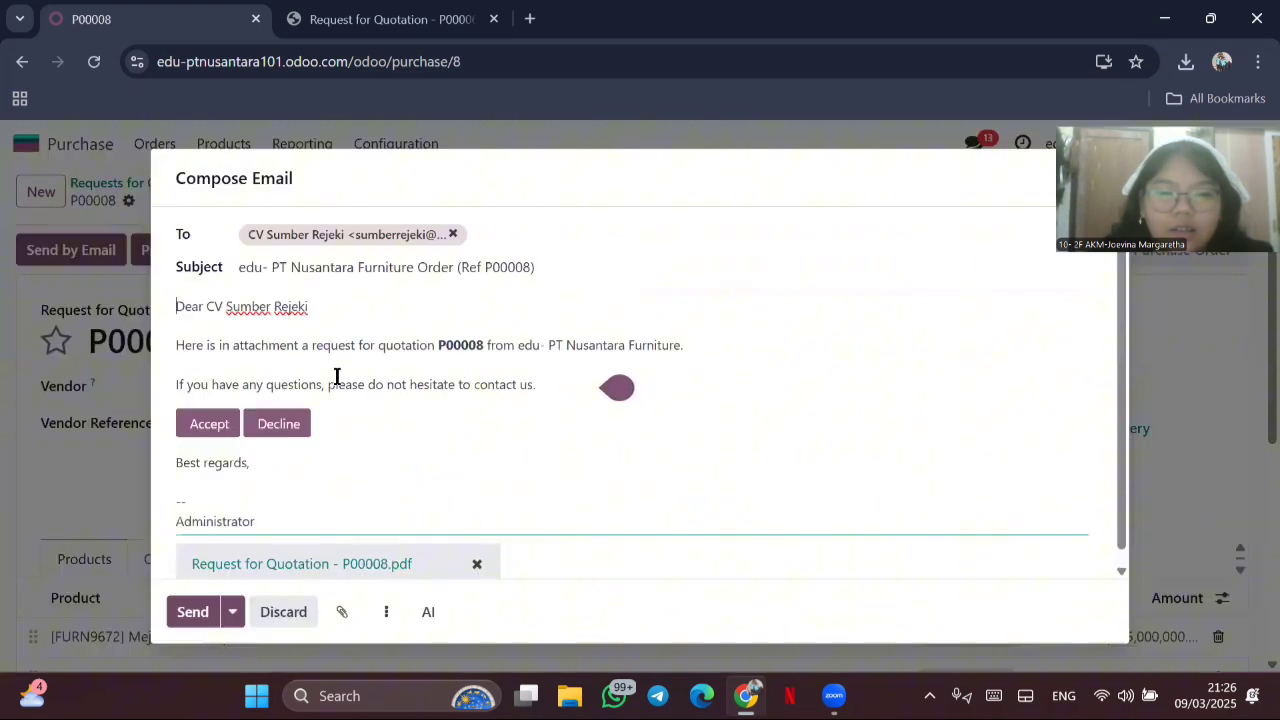
pyautogui.click(192, 612)
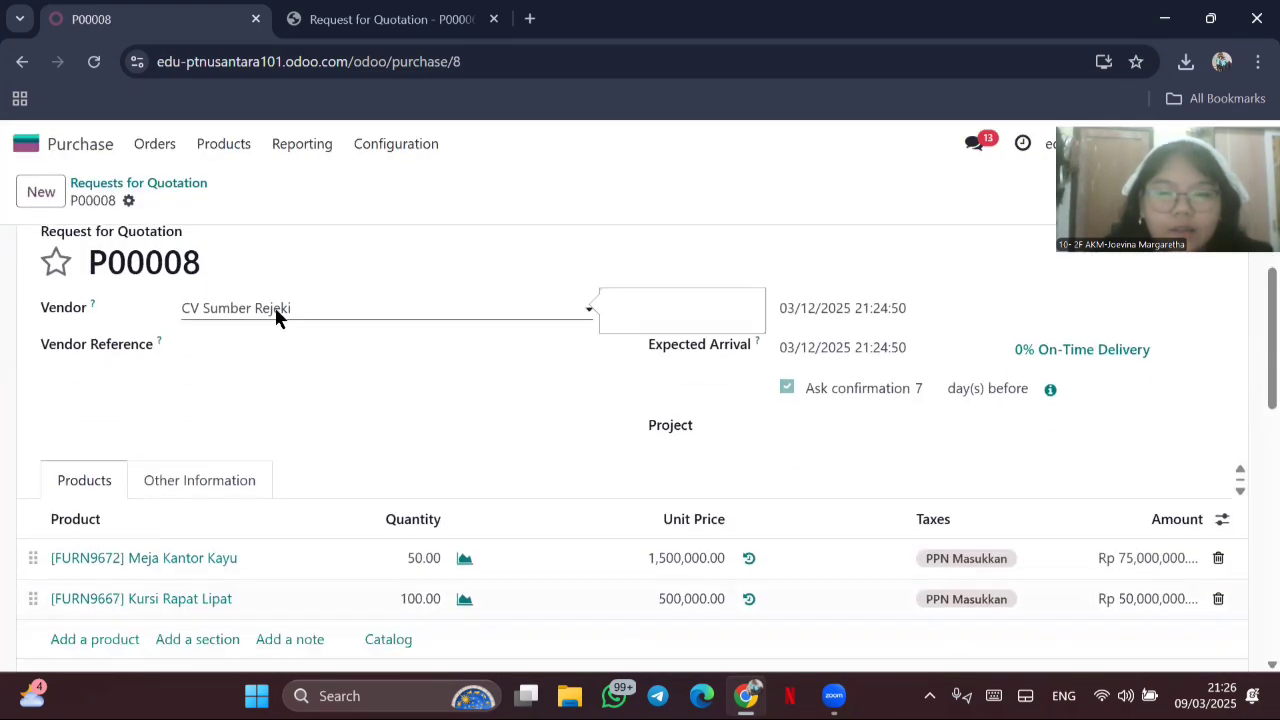
# Step: Review the sent quotation's dates and product lines, and confirm it as a purchase order
pyautogui.scroll(-3, 276, 318)
pyautogui.scroll(3, 276, 318)
pyautogui.scroll(-1, 276, 318)
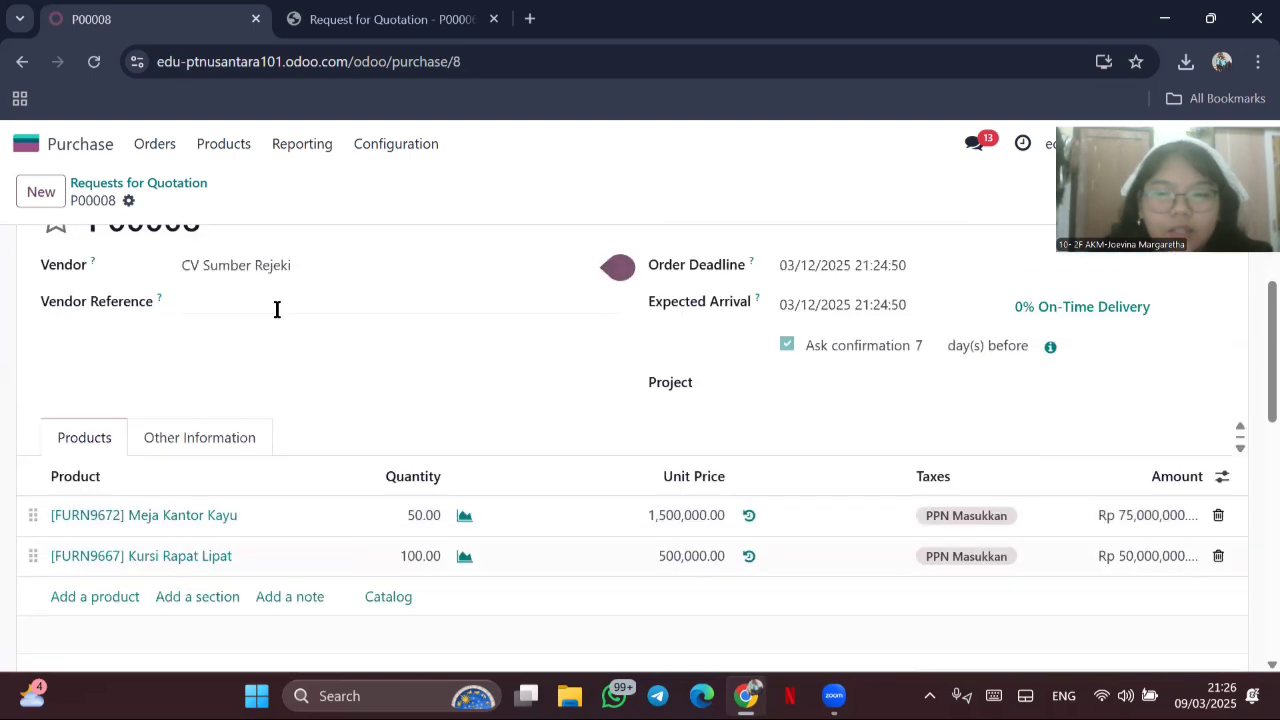
pyautogui.scroll(1, 276, 318)
pyautogui.moveTo(1151, 153); pyautogui.dragTo(1151, 377)
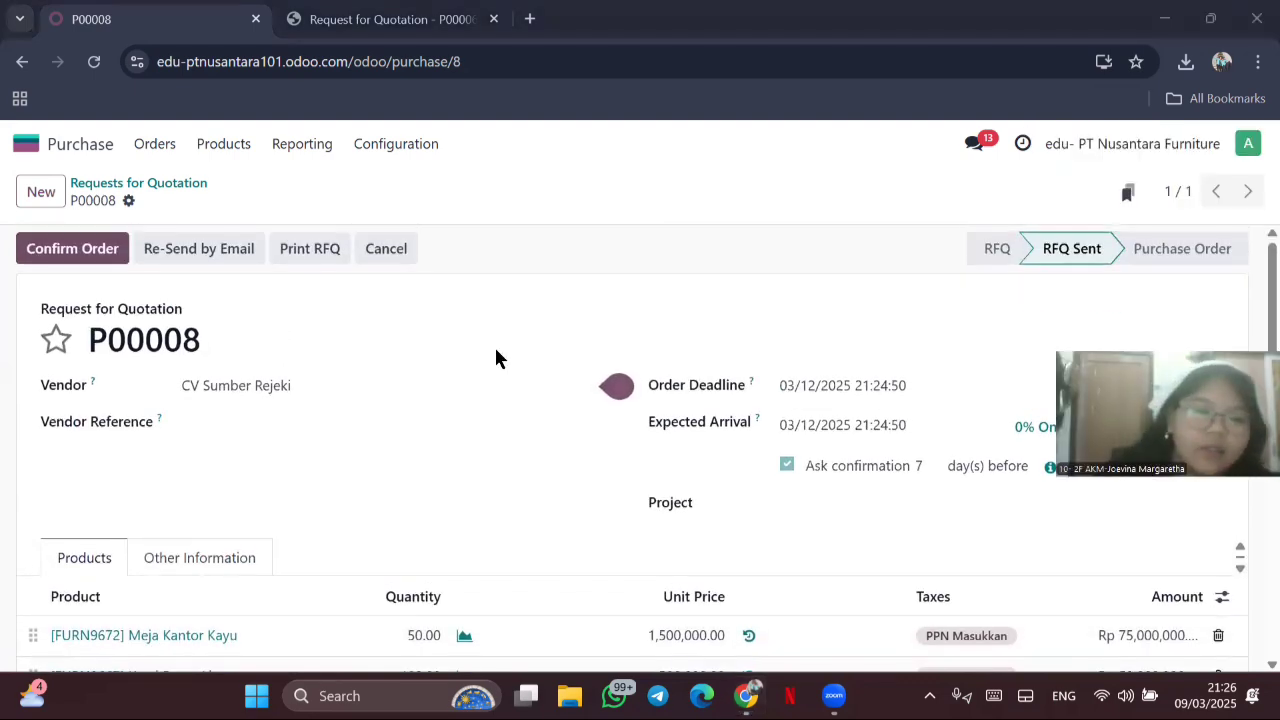
pyautogui.click(86, 252)
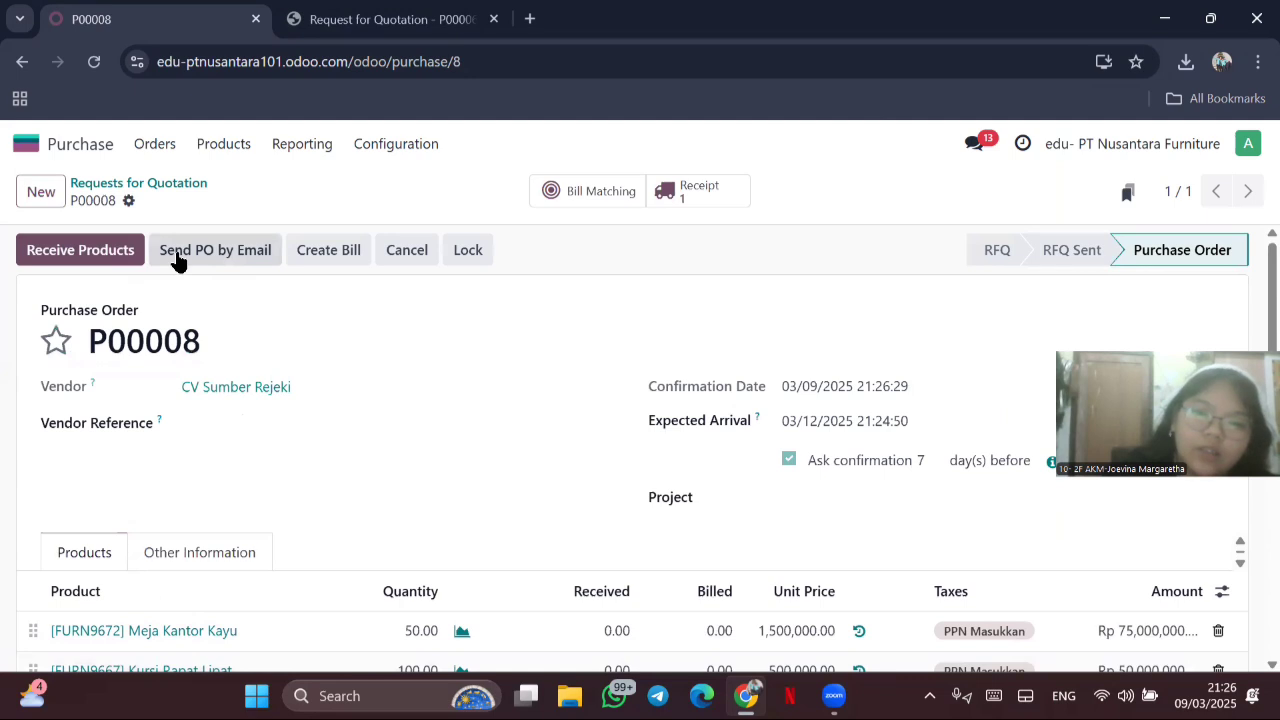
# Step: Check the order's bill matching lines and send the purchase order to CV Sumber Rejeki by email
pyautogui.click(605, 192)
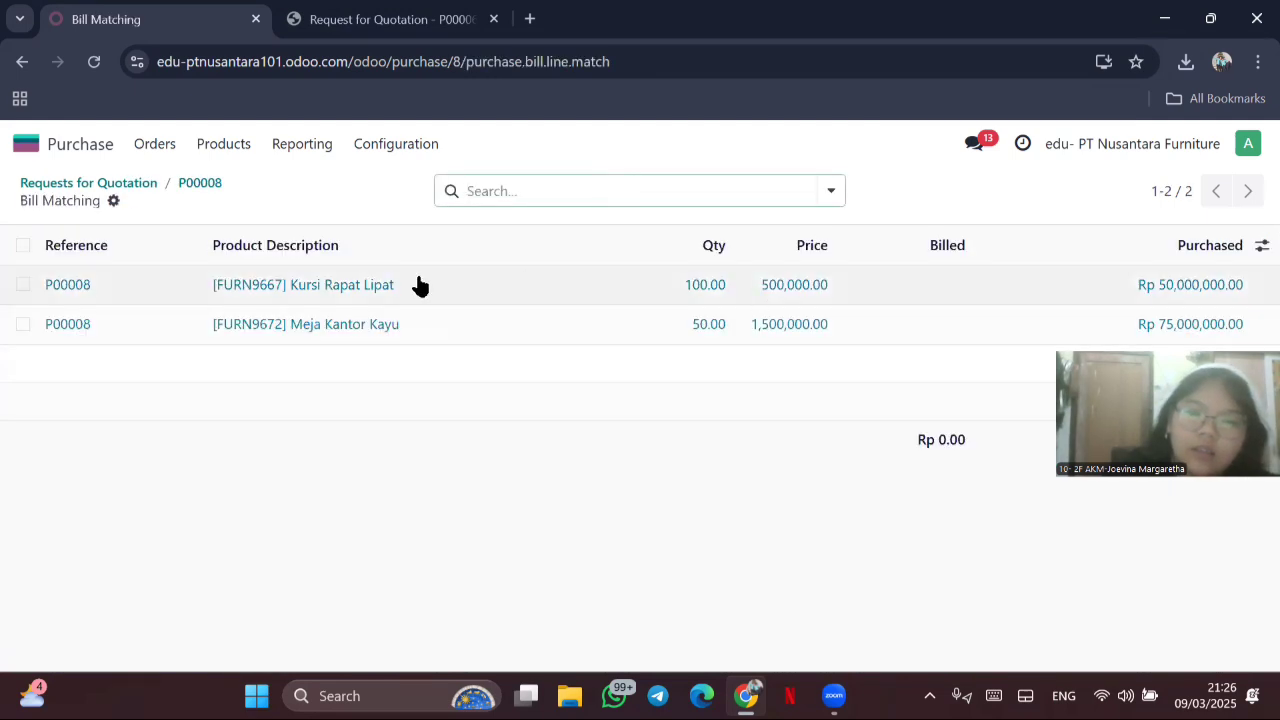
pyautogui.click(23, 62)
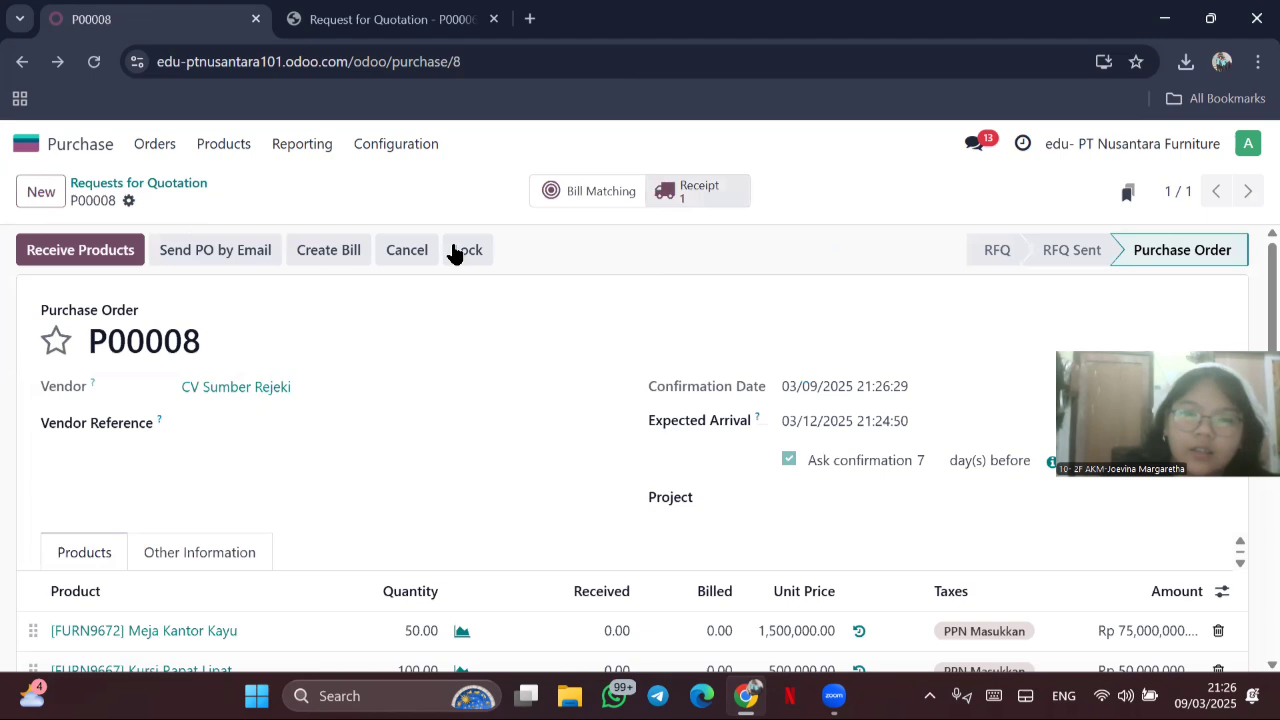
pyautogui.click(252, 255)
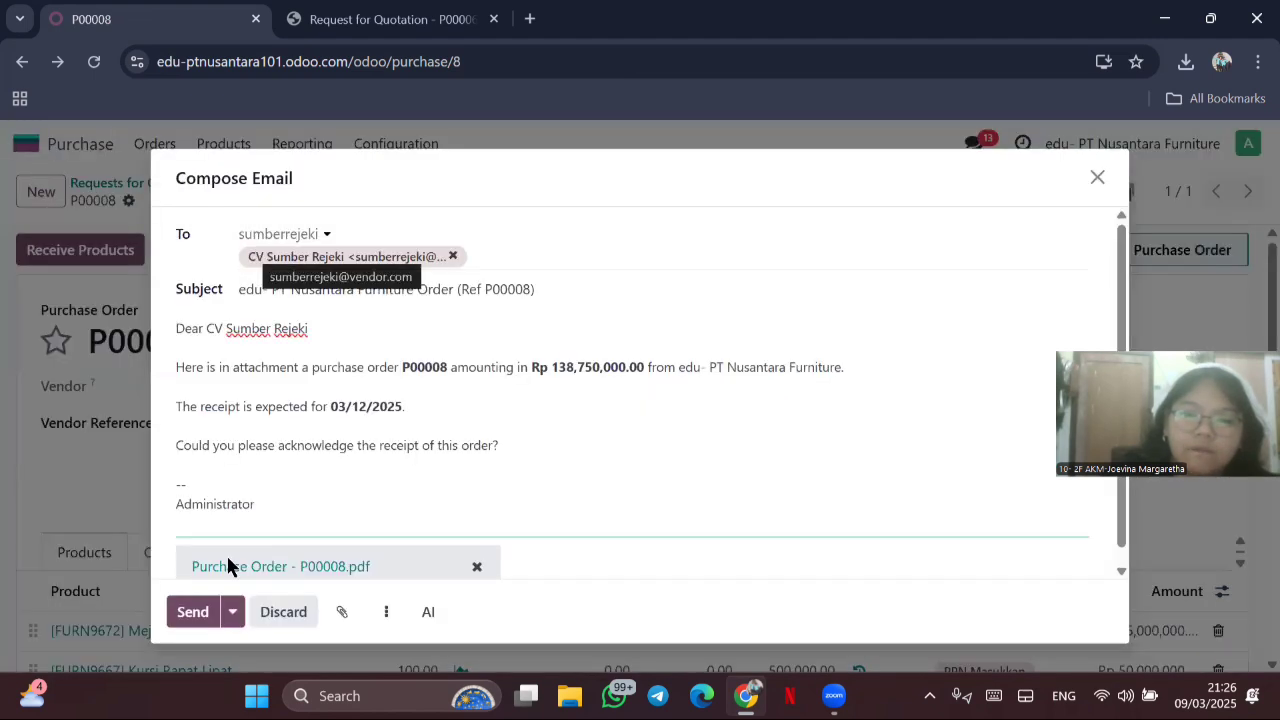
pyautogui.click(196, 610)
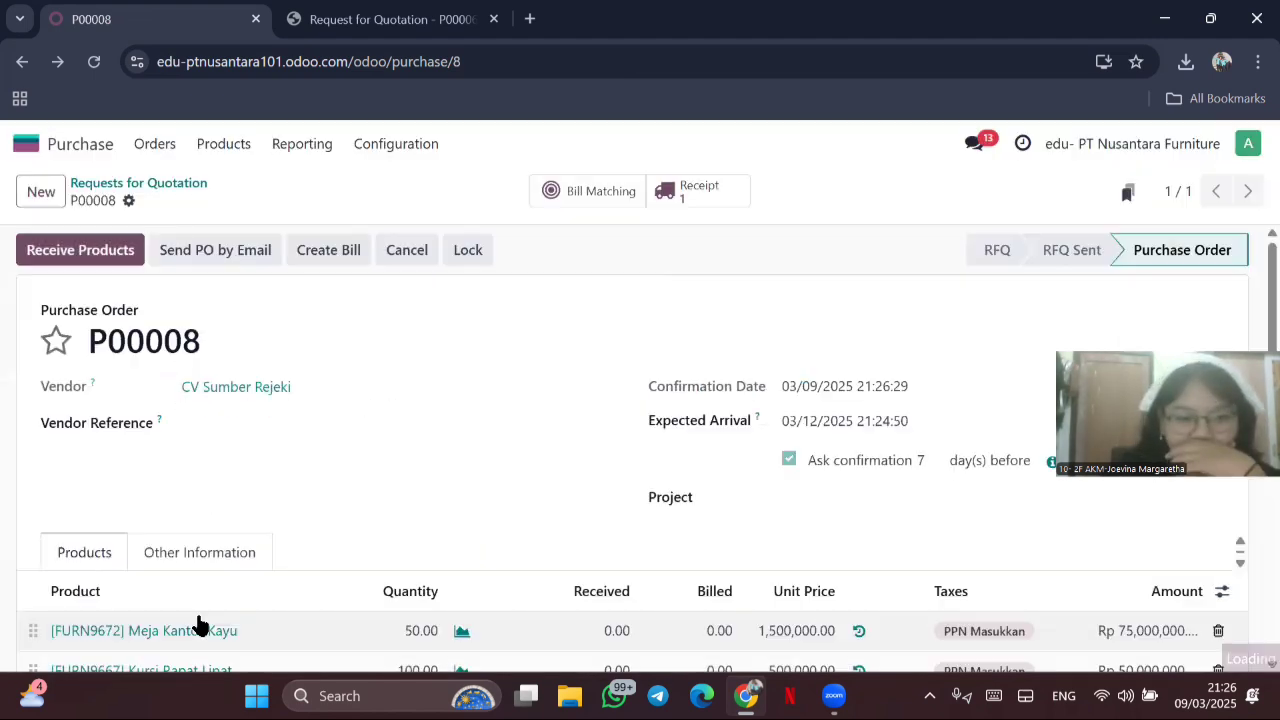
# Step: Open the receipt linked to the CV Sumber Rejeki order, check its product quantities and validate it
pyautogui.click(731, 192)
pyautogui.scroll(-2, 507, 384)
pyautogui.scroll(2, 508, 385)
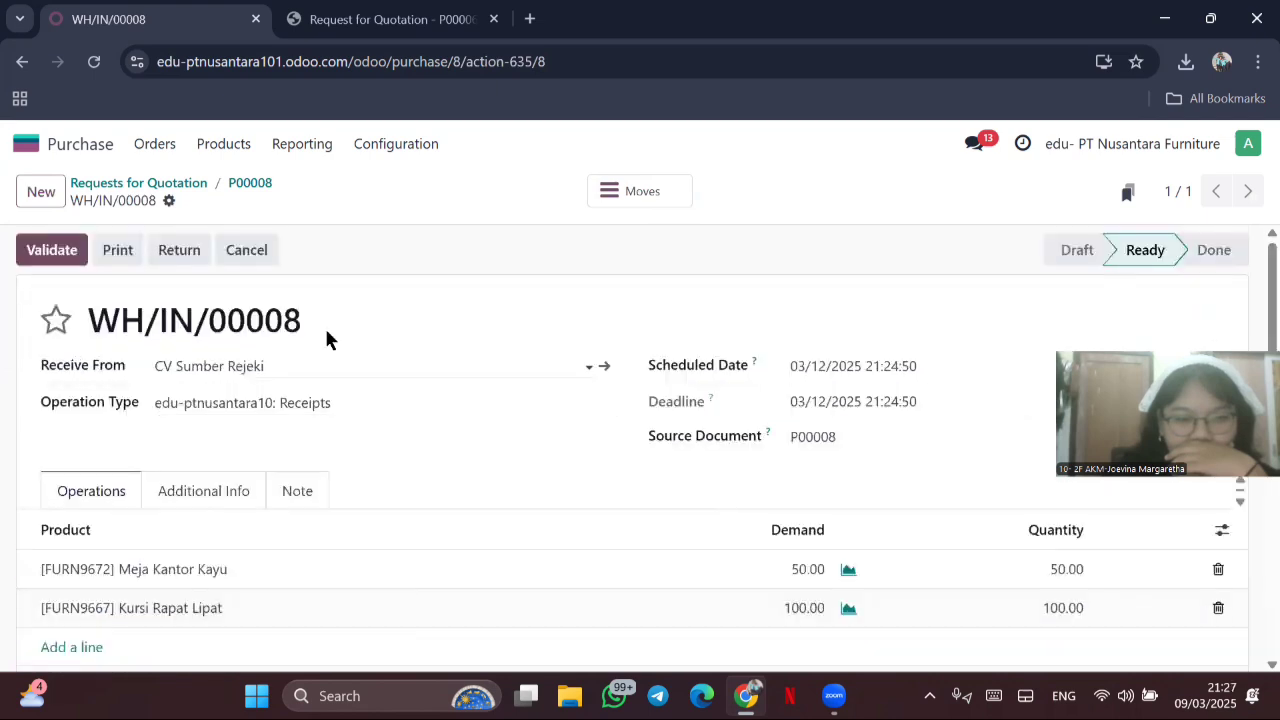
pyautogui.click(40, 254)
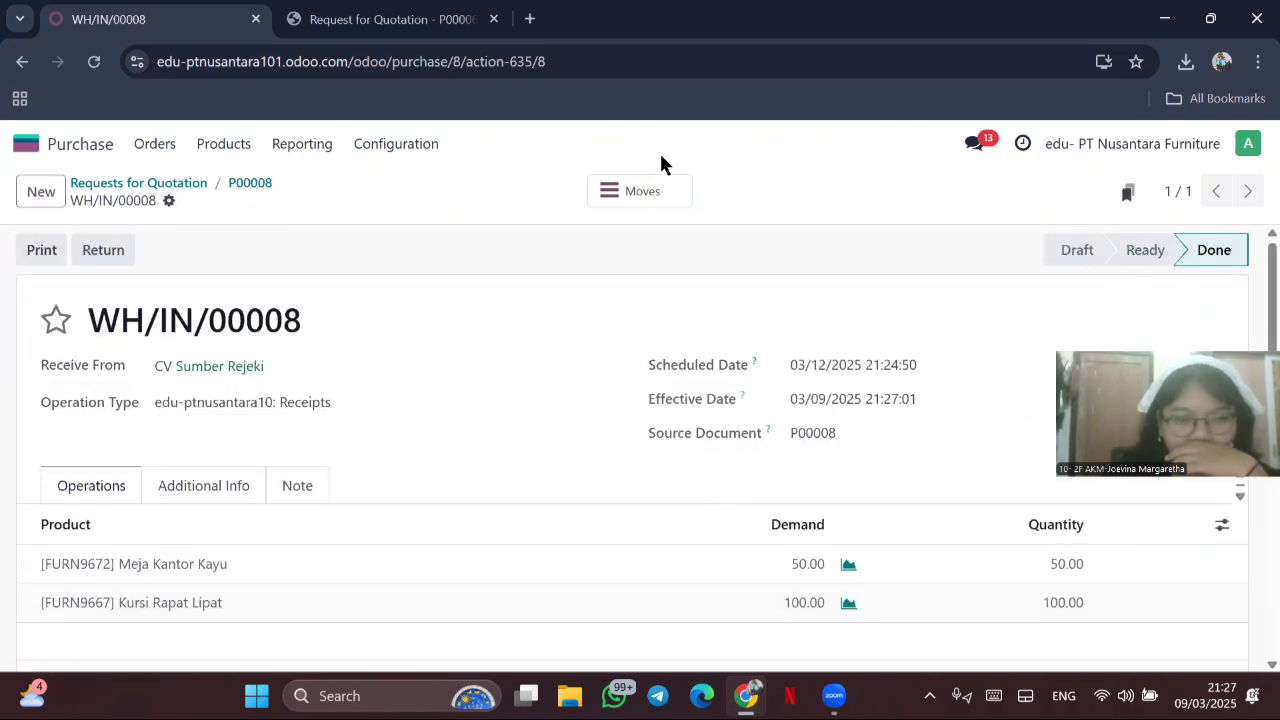
# Step: Open the CV Sumber Rejeki purchase order P00008 and create a vendor bill from it
pyautogui.click(150, 143)
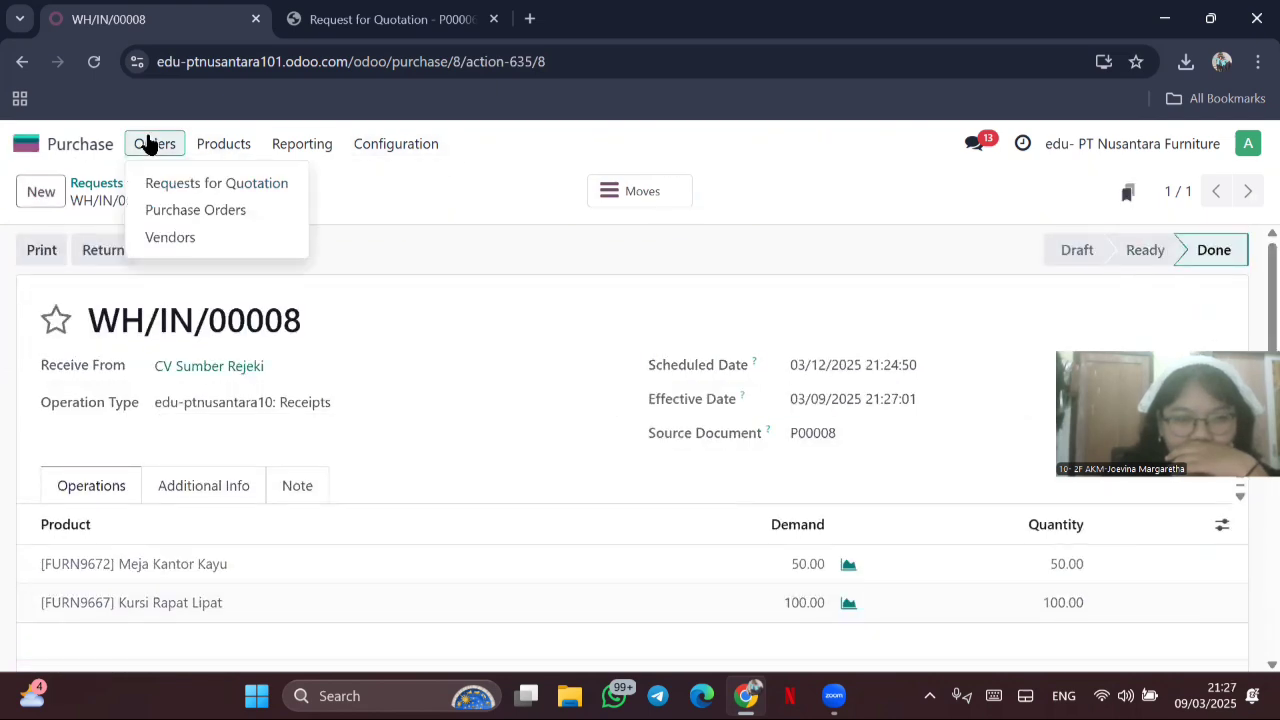
pyautogui.click(172, 209)
pyautogui.click(741, 286)
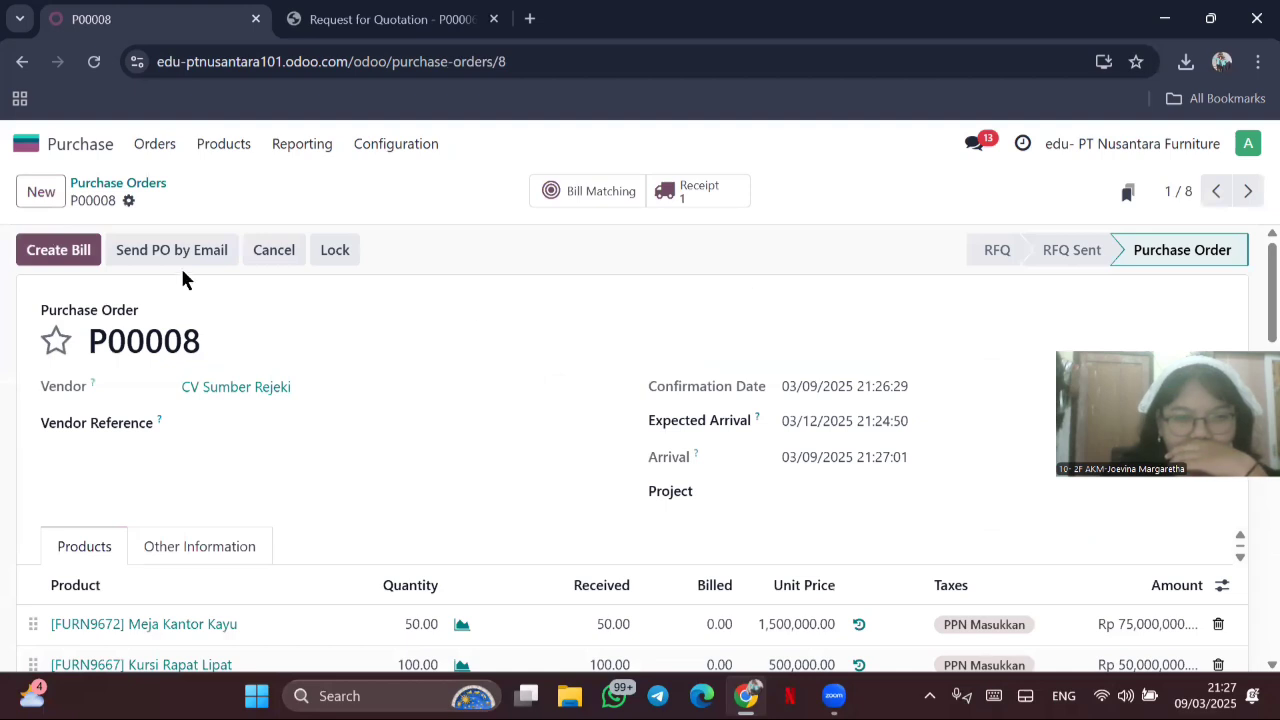
pyautogui.click(60, 250)
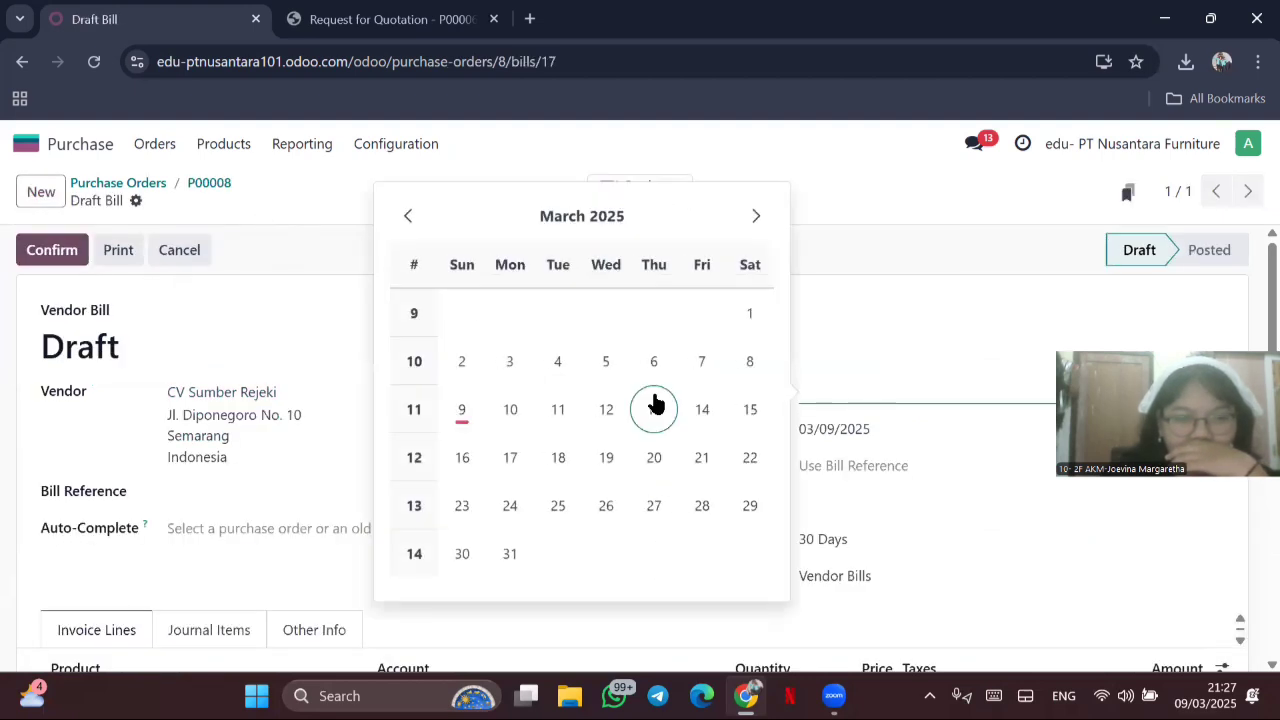
# Step: Set the bill date to 03/12/2025, check the draft bill and confirm it
pyautogui.click(607, 398)
pyautogui.scroll(-3, 563, 543)
pyautogui.scroll(3, 563, 543)
pyautogui.click(44, 252)
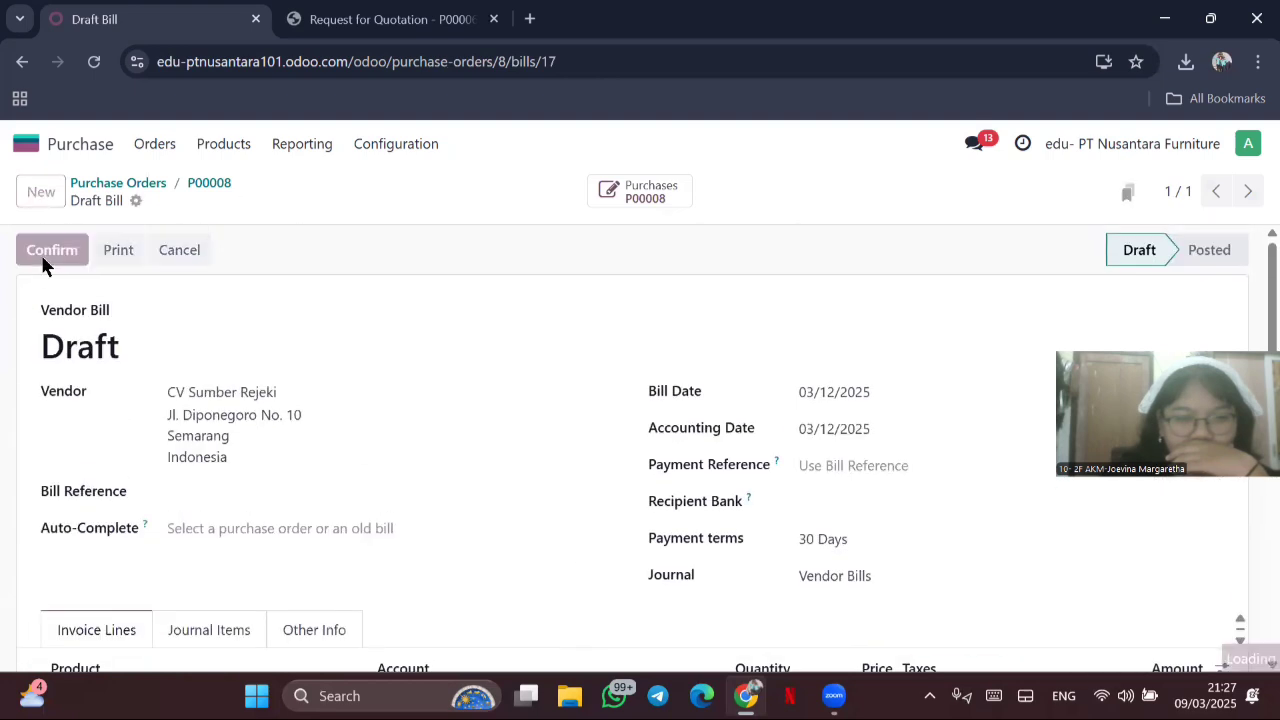
# Step: Register a payment for the bill through the Cash journal and validate that payment
pyautogui.click(95, 252)
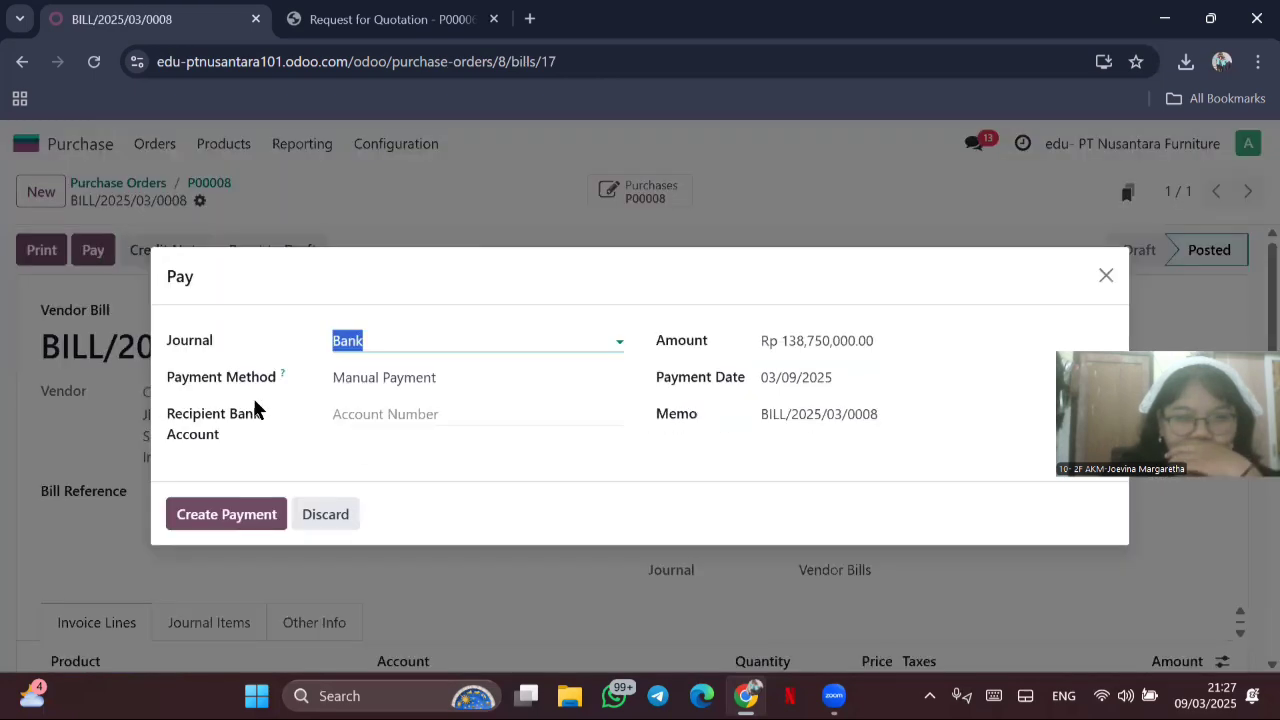
pyautogui.write('ca')
pyautogui.click(396, 378)
pyautogui.click(225, 507)
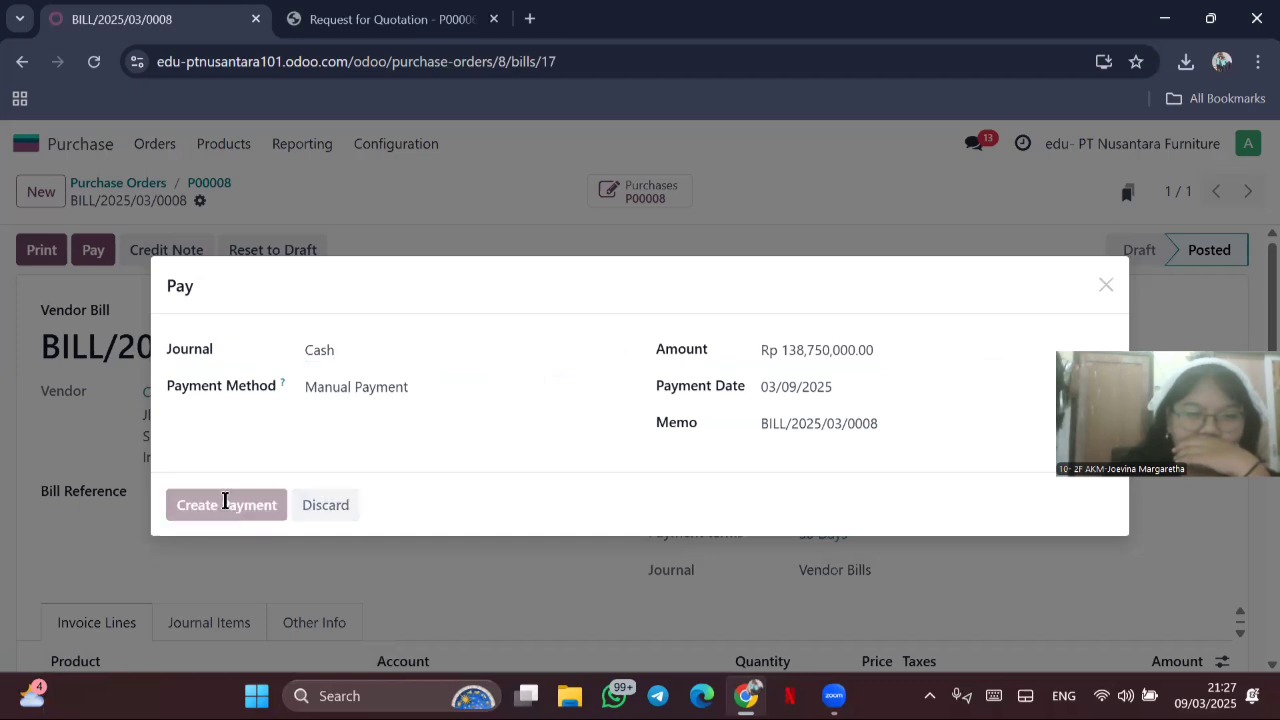
pyautogui.click(615, 192)
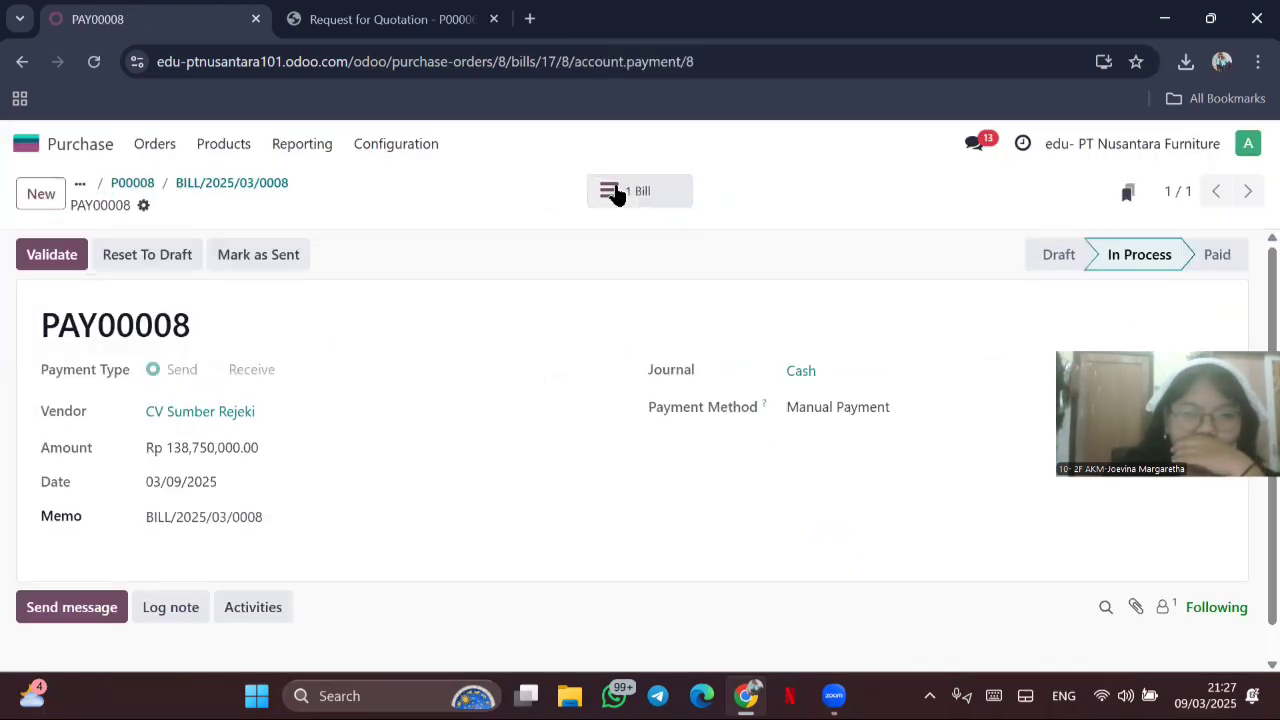
pyautogui.click(52, 260)
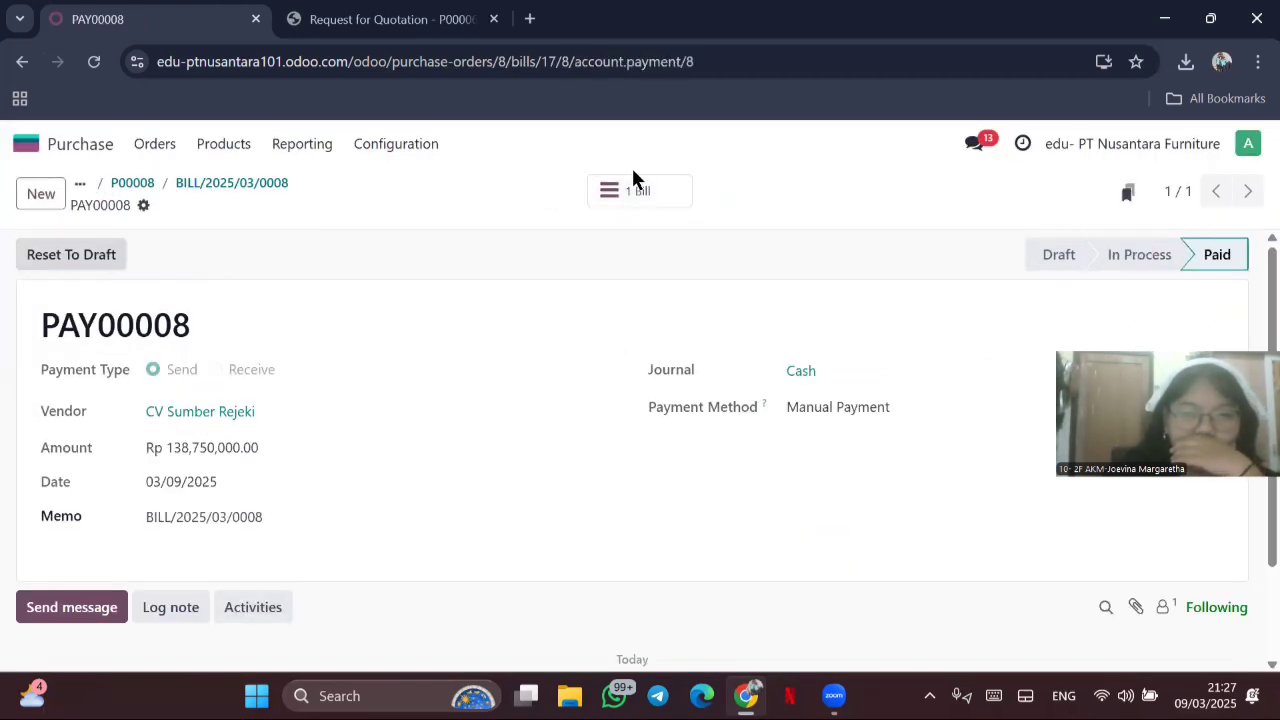
pyautogui.click(627, 193)
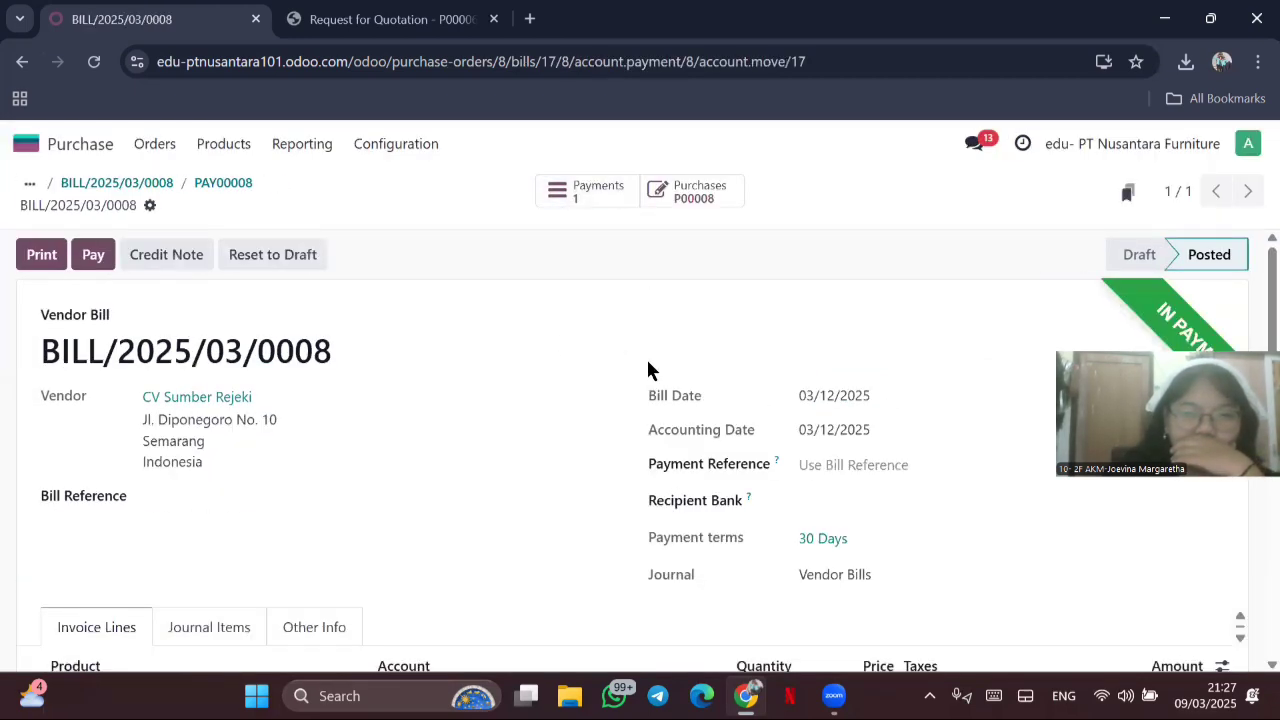
# Step: Open the journal items in Accounting and filter the posted entries to unreconciled ones
pyautogui.click(29, 144)
pyautogui.click(688, 440)
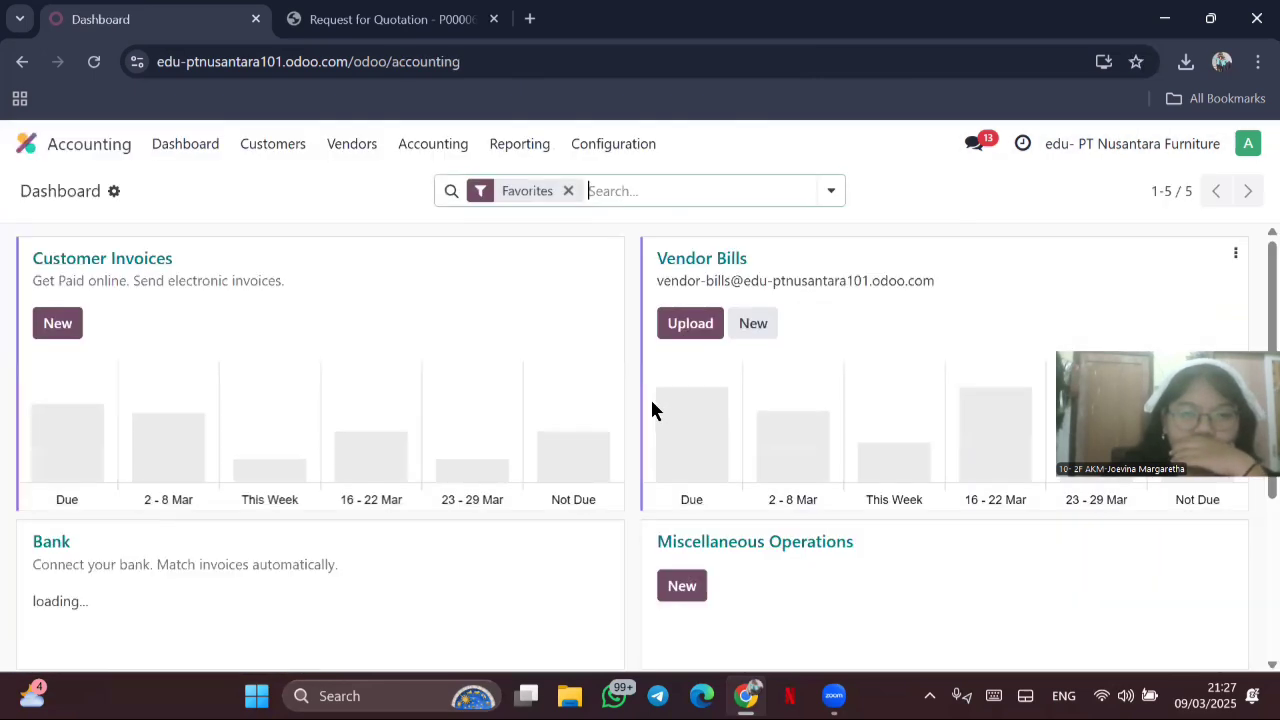
pyautogui.click(443, 141)
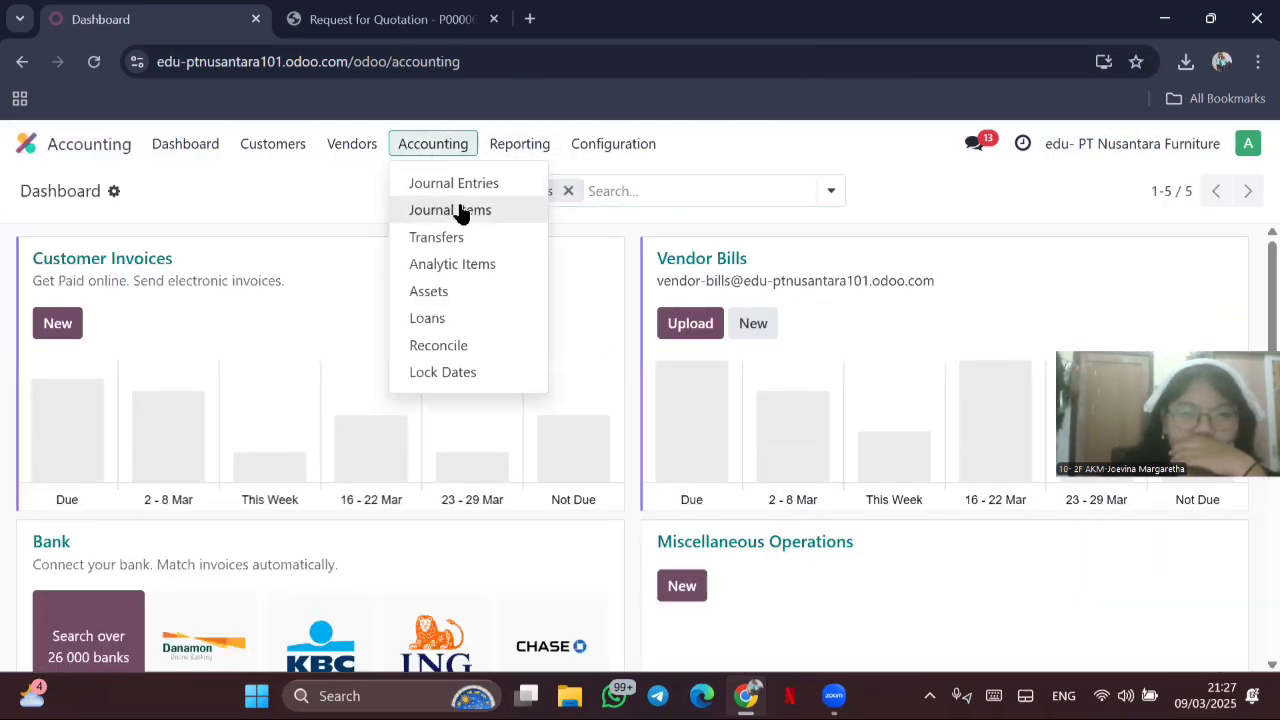
pyautogui.click(455, 209)
pyautogui.click(831, 191)
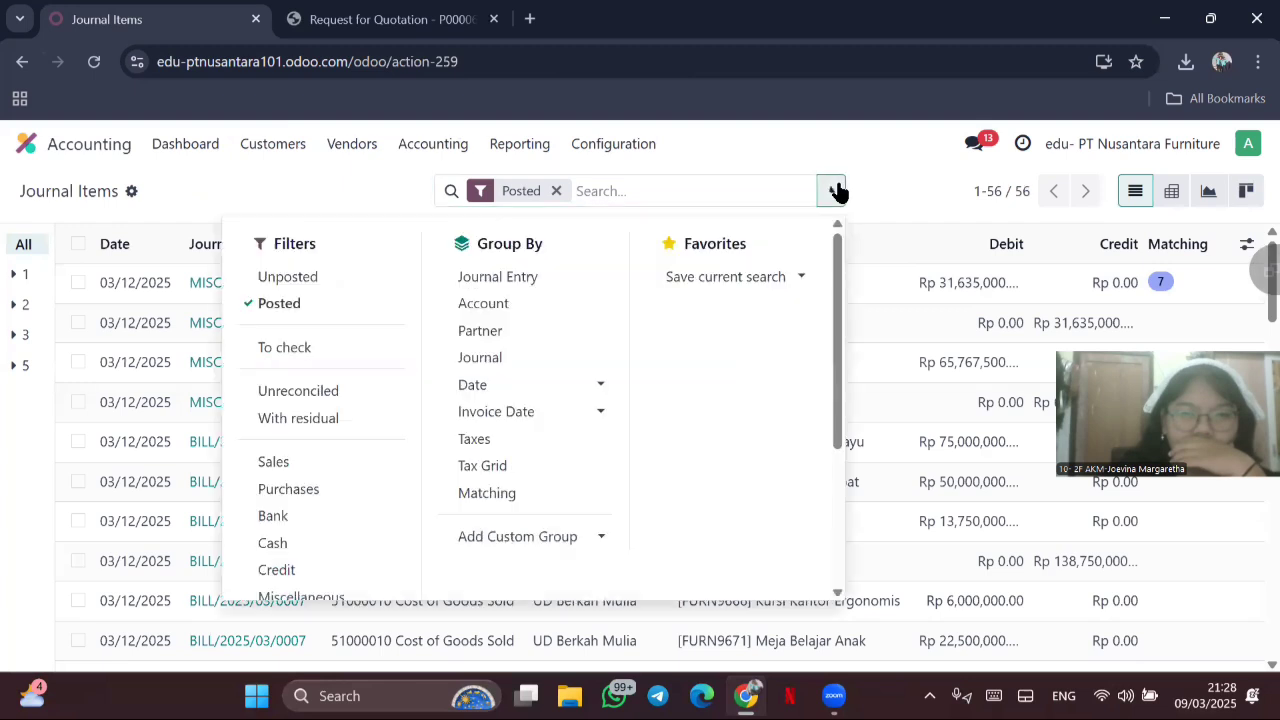
pyautogui.click(350, 391)
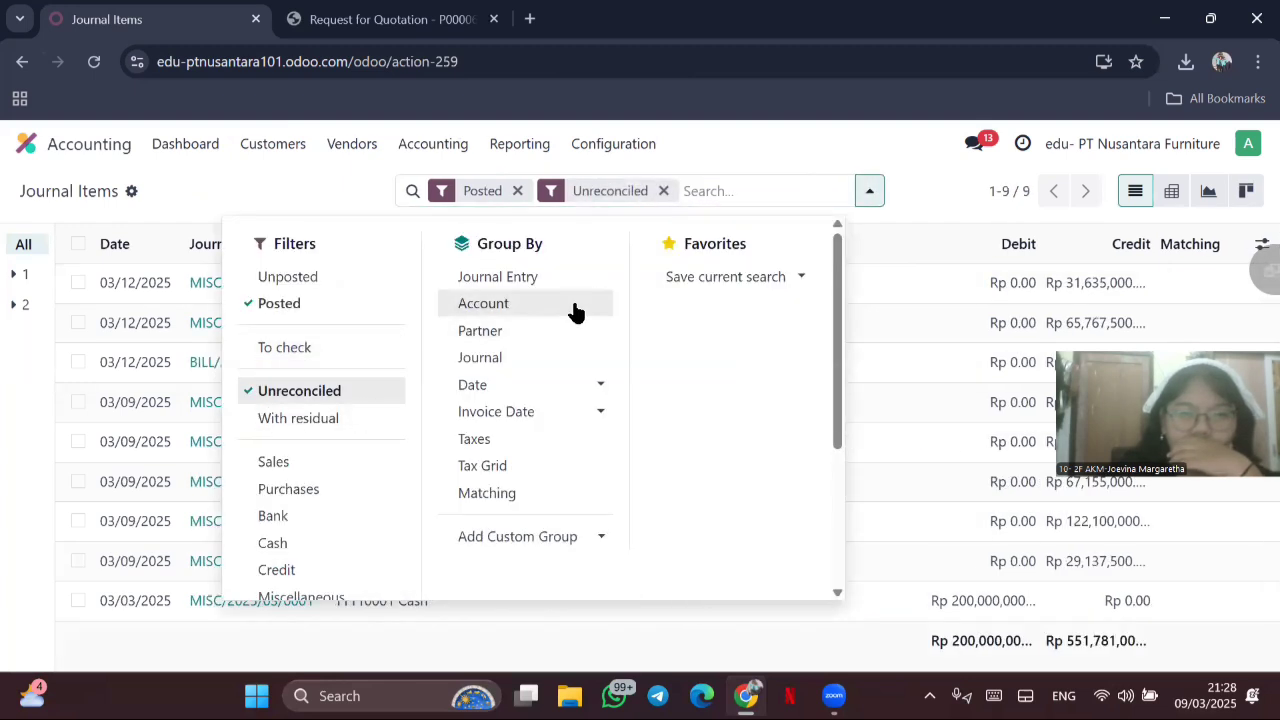
pyautogui.click(339, 393)
pyautogui.click(320, 390)
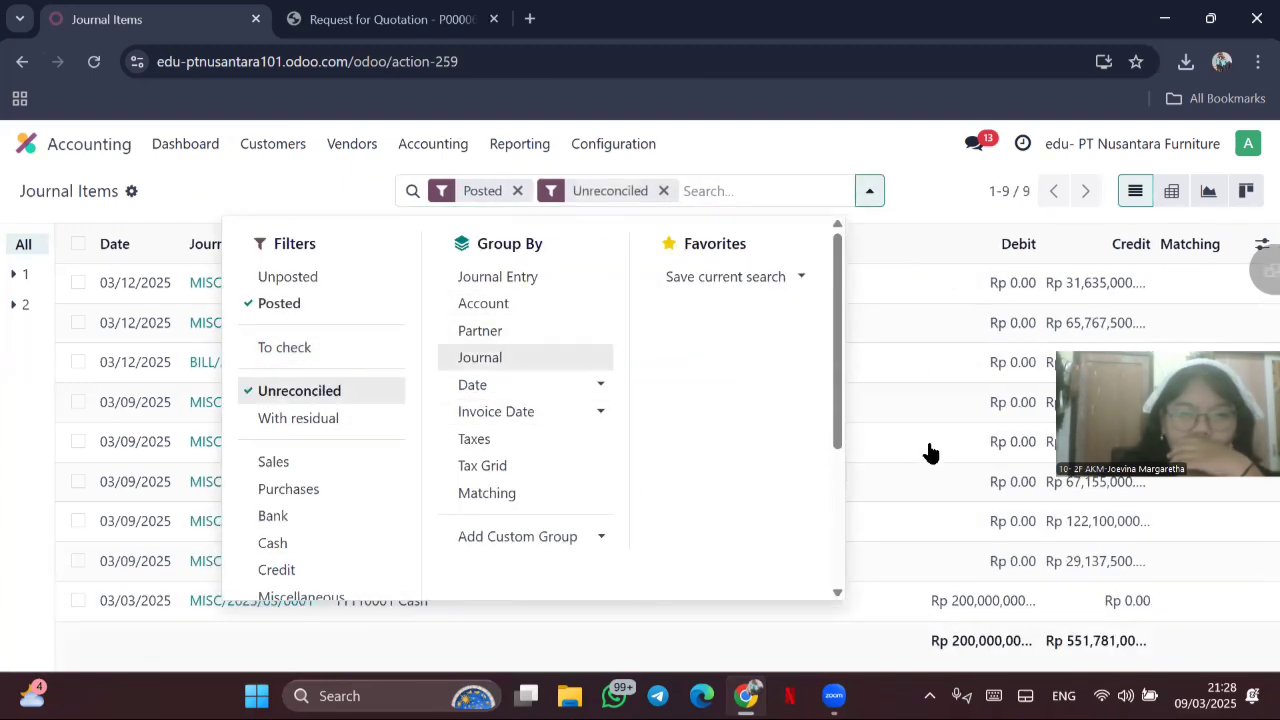
pyautogui.click(388, 667)
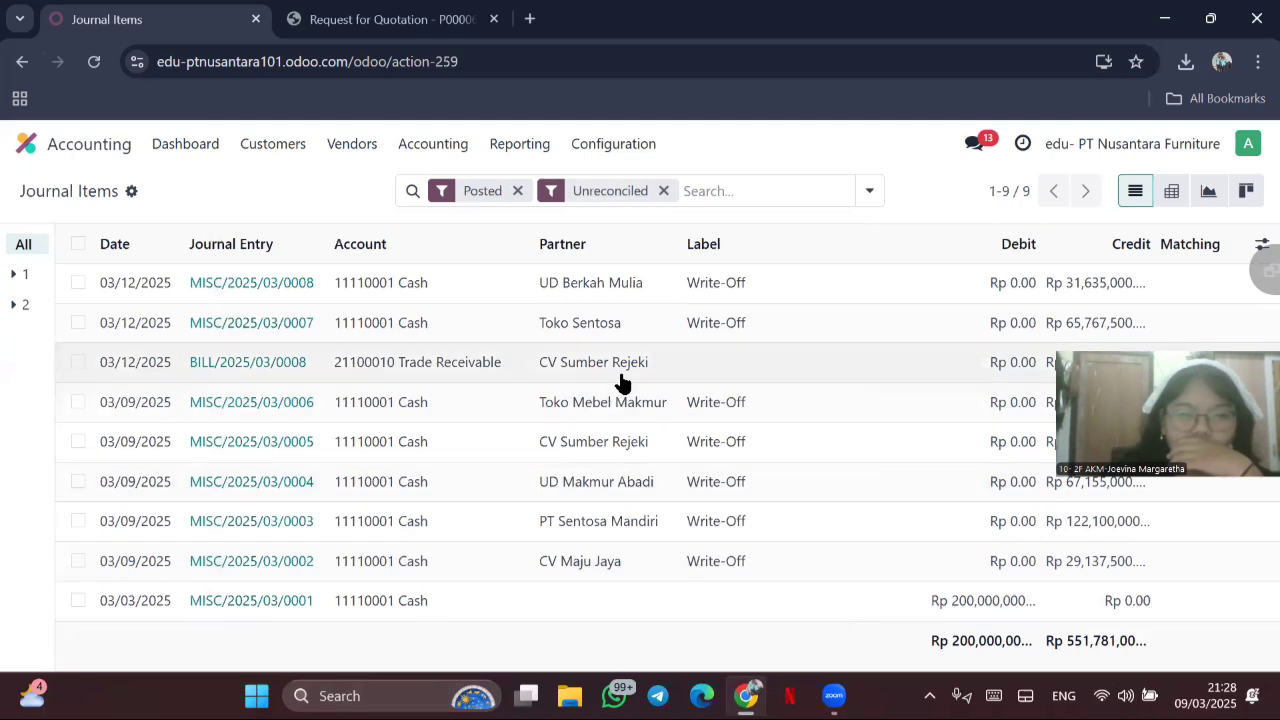
# Step: Reconcile the CV Sumber Rejeki item BILL/2025/03/0008 with a write-off entry to account 11110001 Cash
pyautogui.click(78, 362)
pyautogui.click(628, 192)
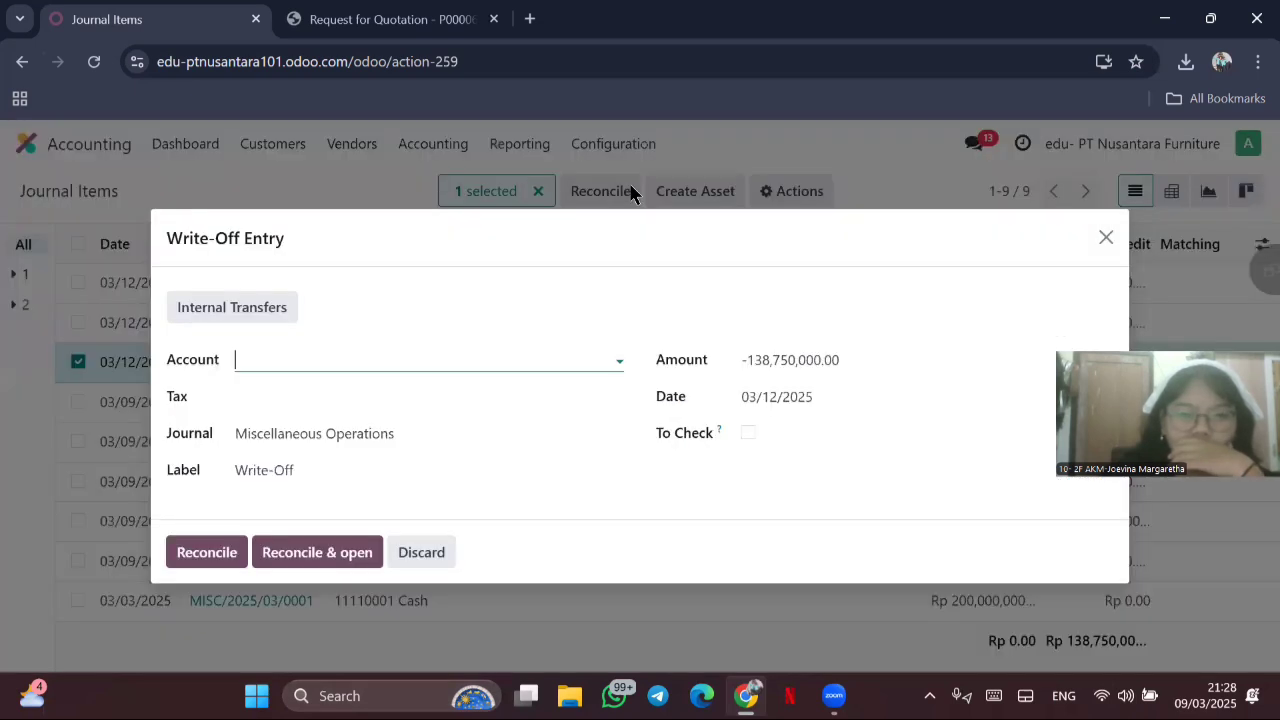
pyautogui.write('cas')
pyautogui.click(272, 394)
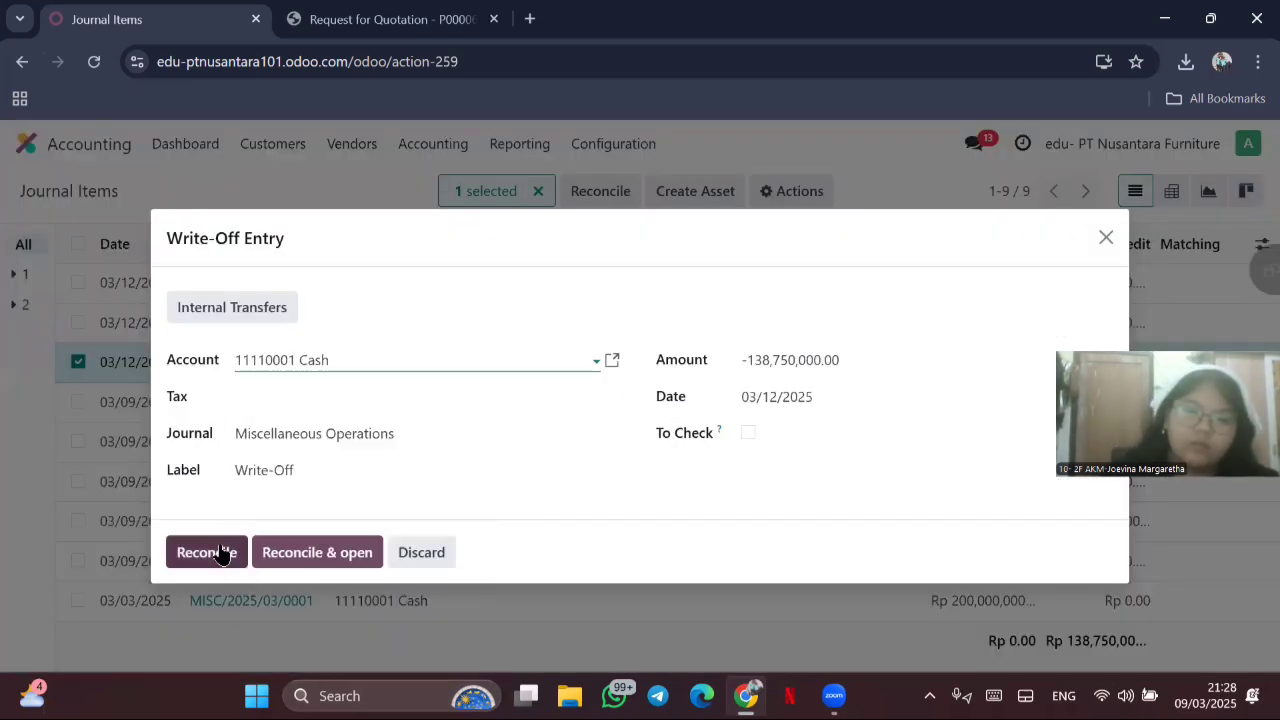
pyautogui.click(207, 550)
# Step: Open the vendor bill linked to purchase order P00008 and check its payment status
pyautogui.click(28, 145)
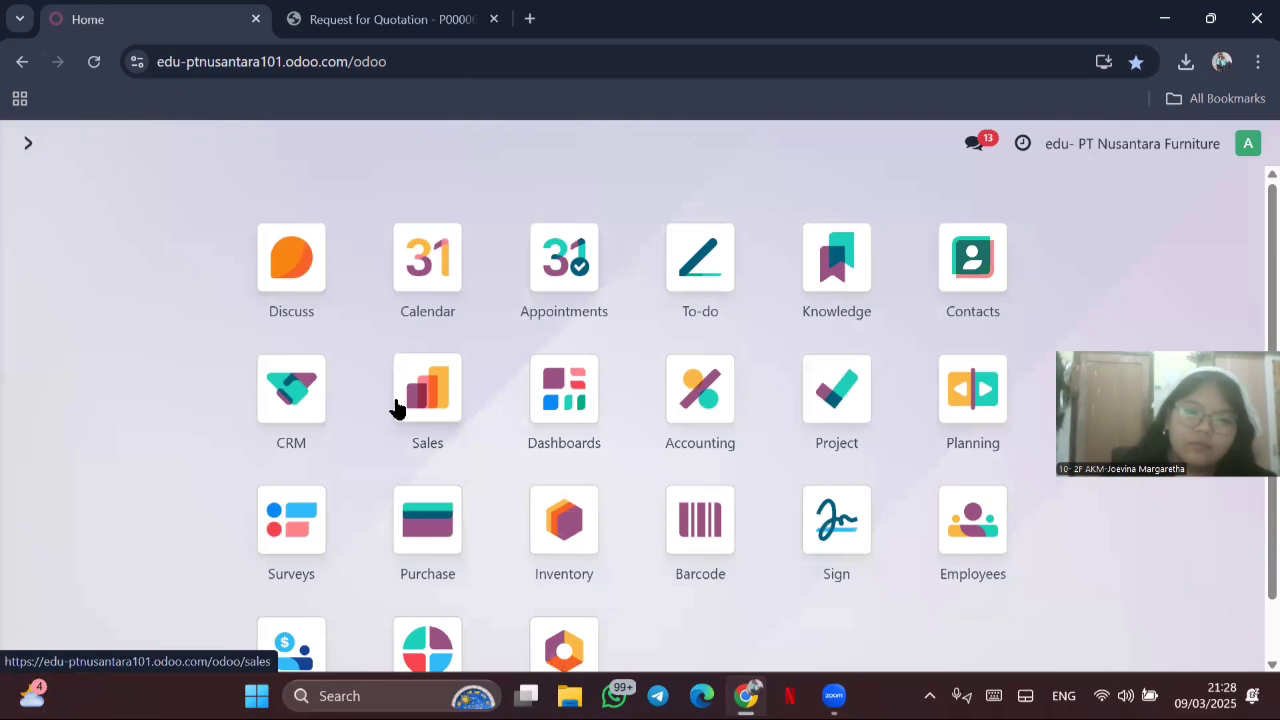
pyautogui.click(420, 525)
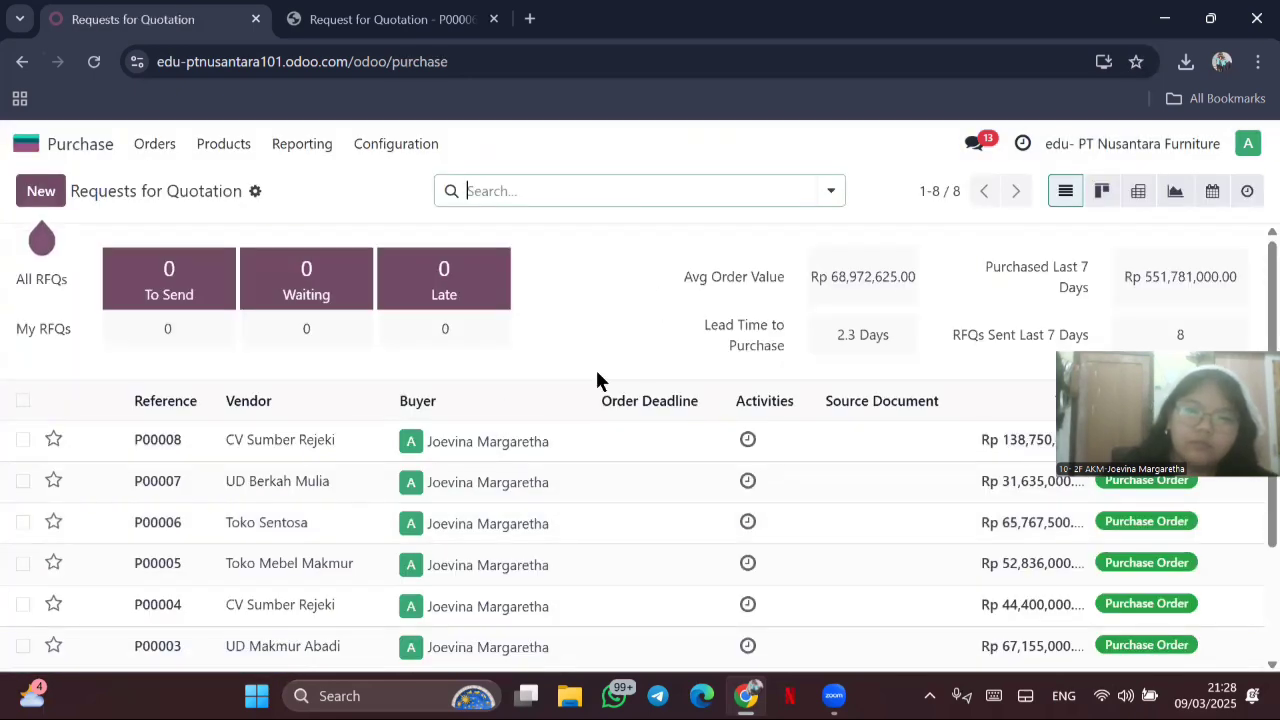
pyautogui.click(520, 443)
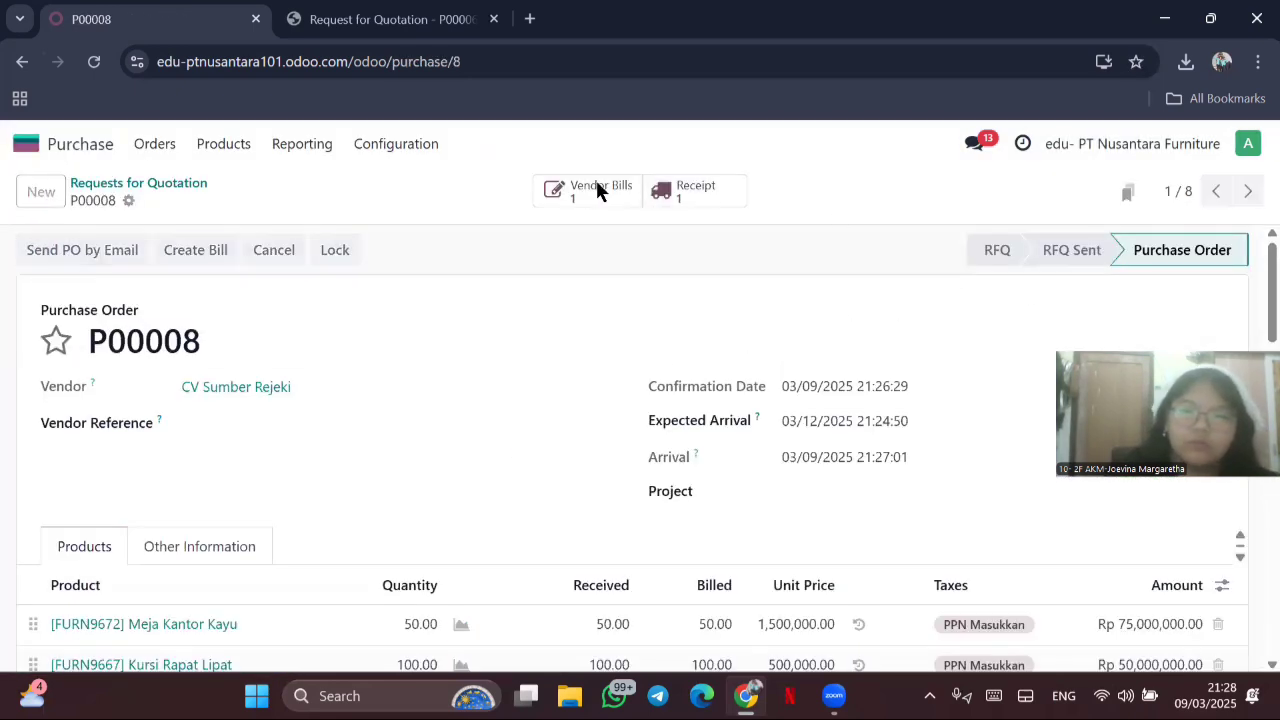
pyautogui.click(592, 190)
pyautogui.scroll(-1, 946, 361)
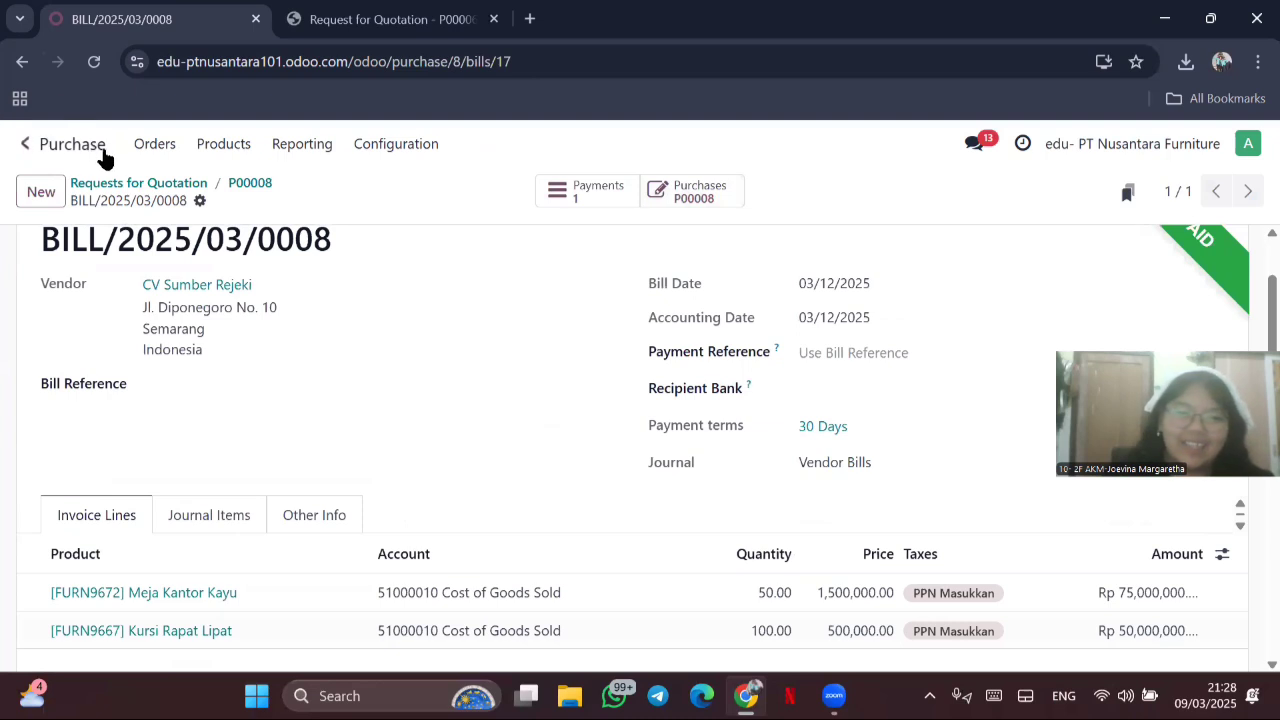
# Step: Review the list of purchase orders, and start a new request for quotation for vendor PT Jaya Perkasa
pyautogui.click(160, 150)
pyautogui.click(182, 182)
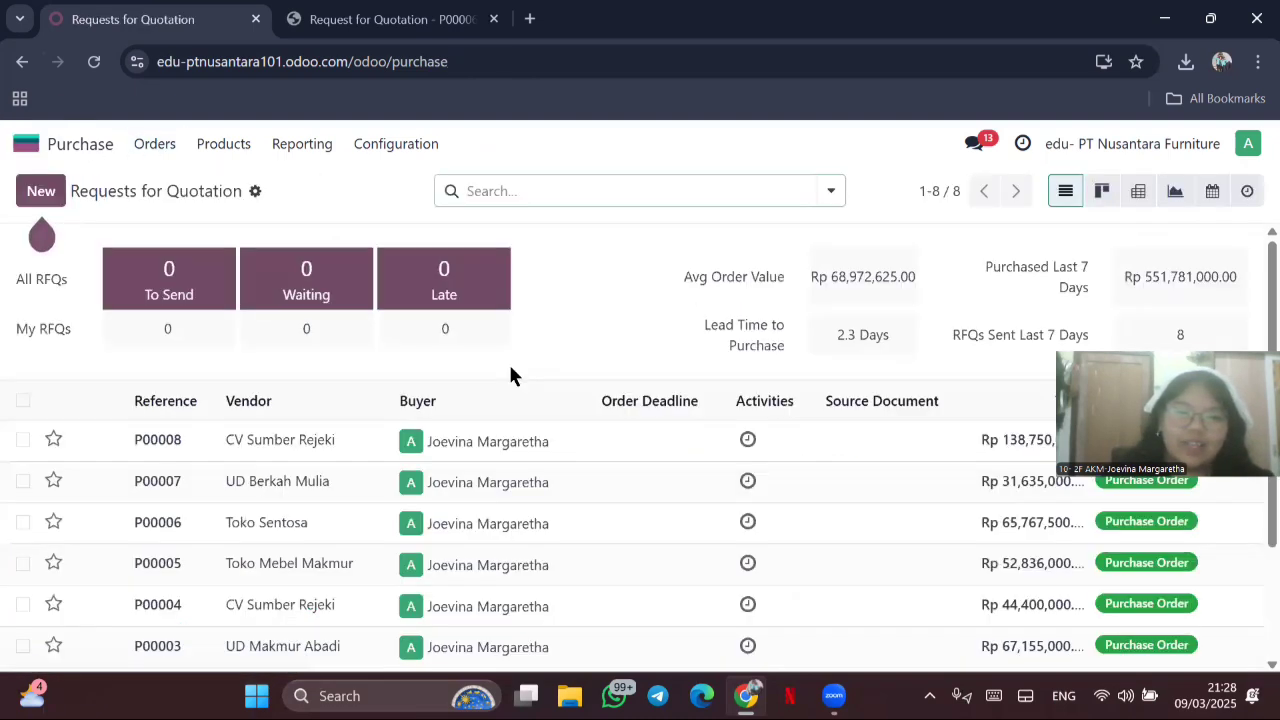
pyautogui.scroll(-2, 510, 375)
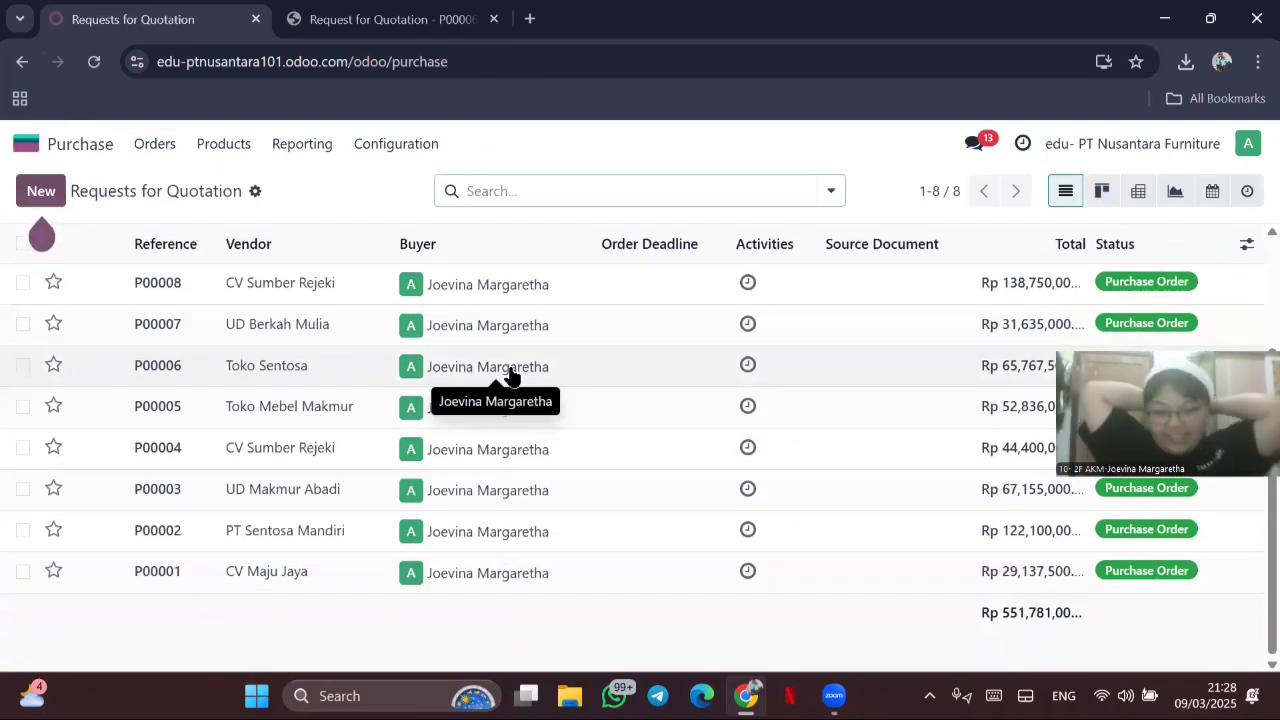
pyautogui.scroll(2, 509, 371)
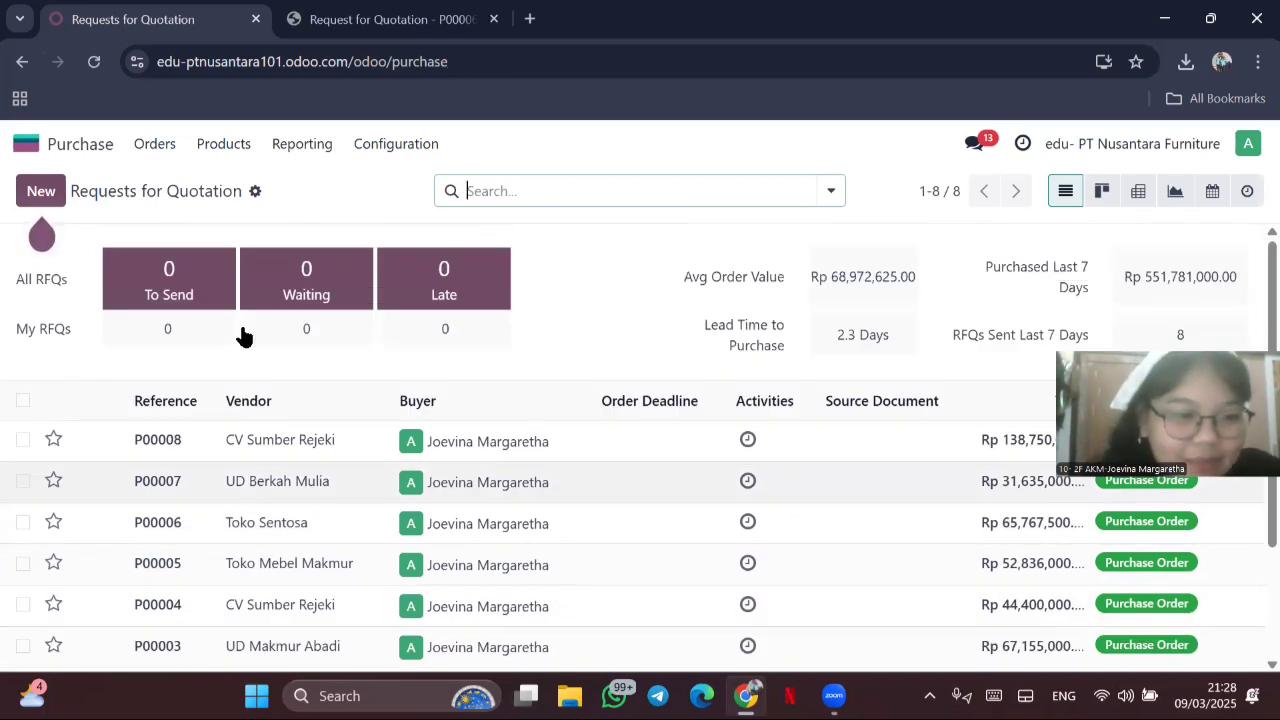
pyautogui.click(38, 191)
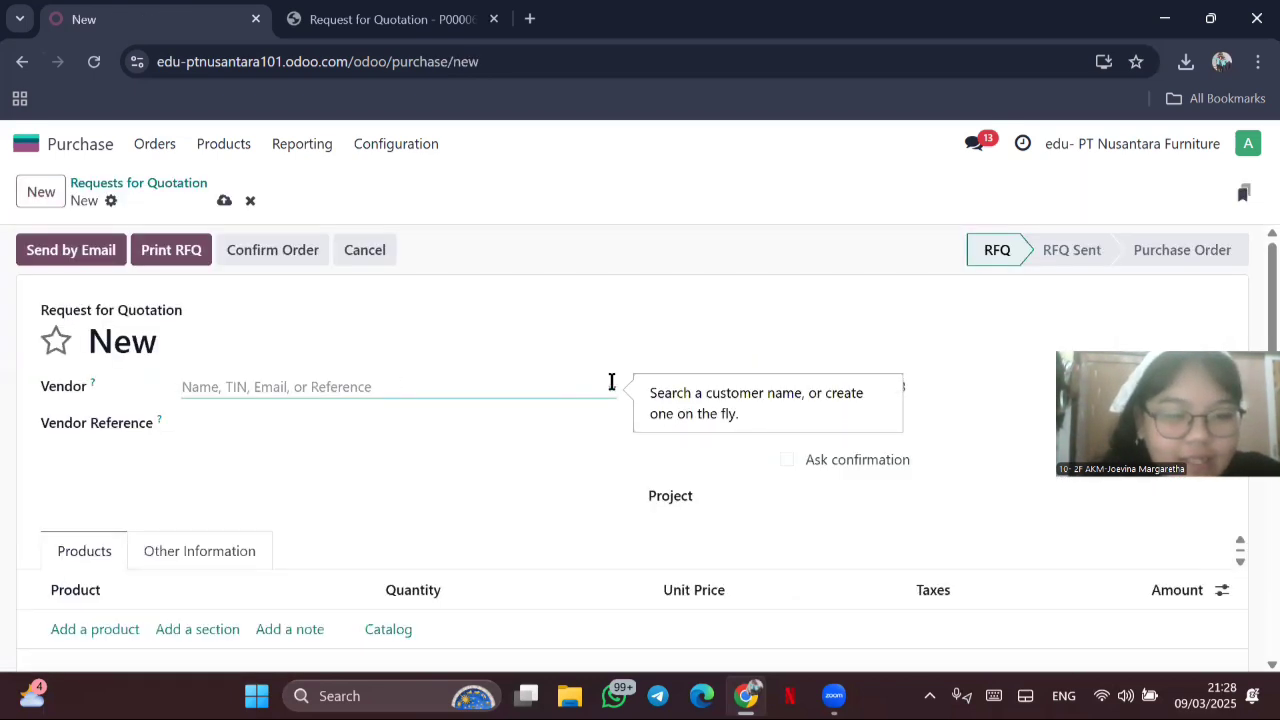
pyautogui.click(611, 384)
pyautogui.scroll(-1, 357, 500)
pyautogui.click(283, 631)
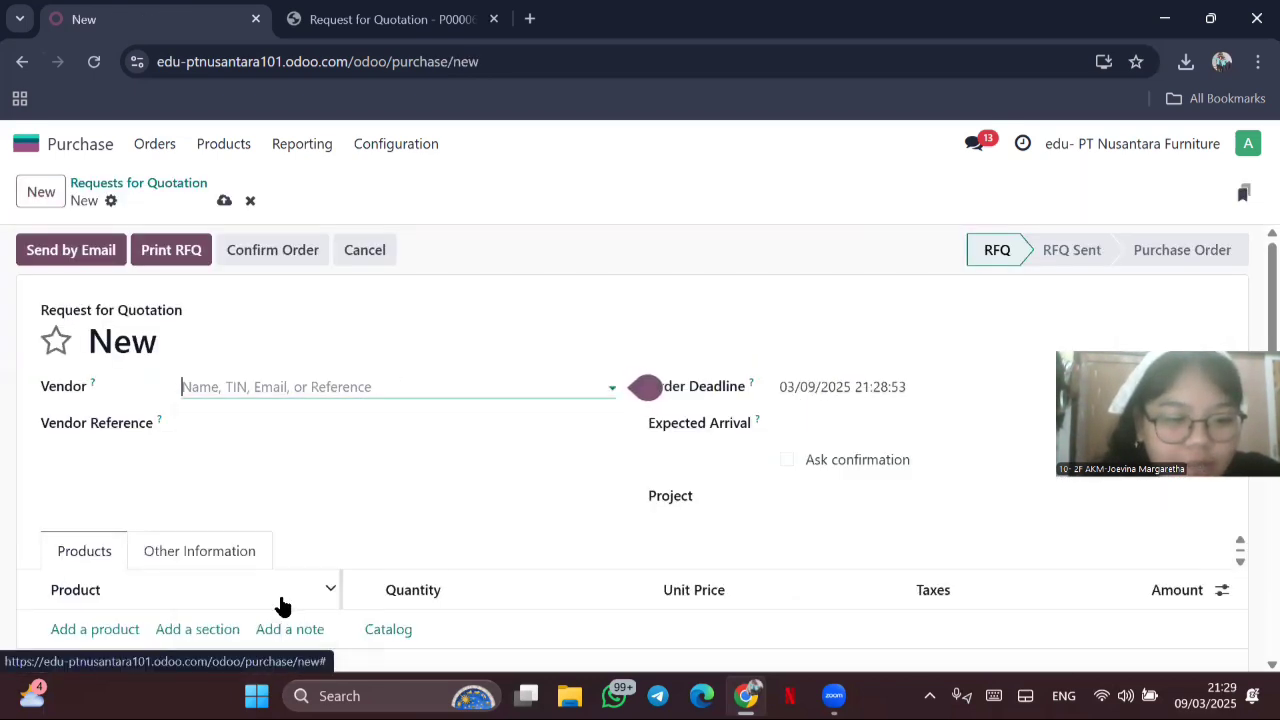
pyautogui.scroll(-3, 371, 515)
pyautogui.click(371, 512)
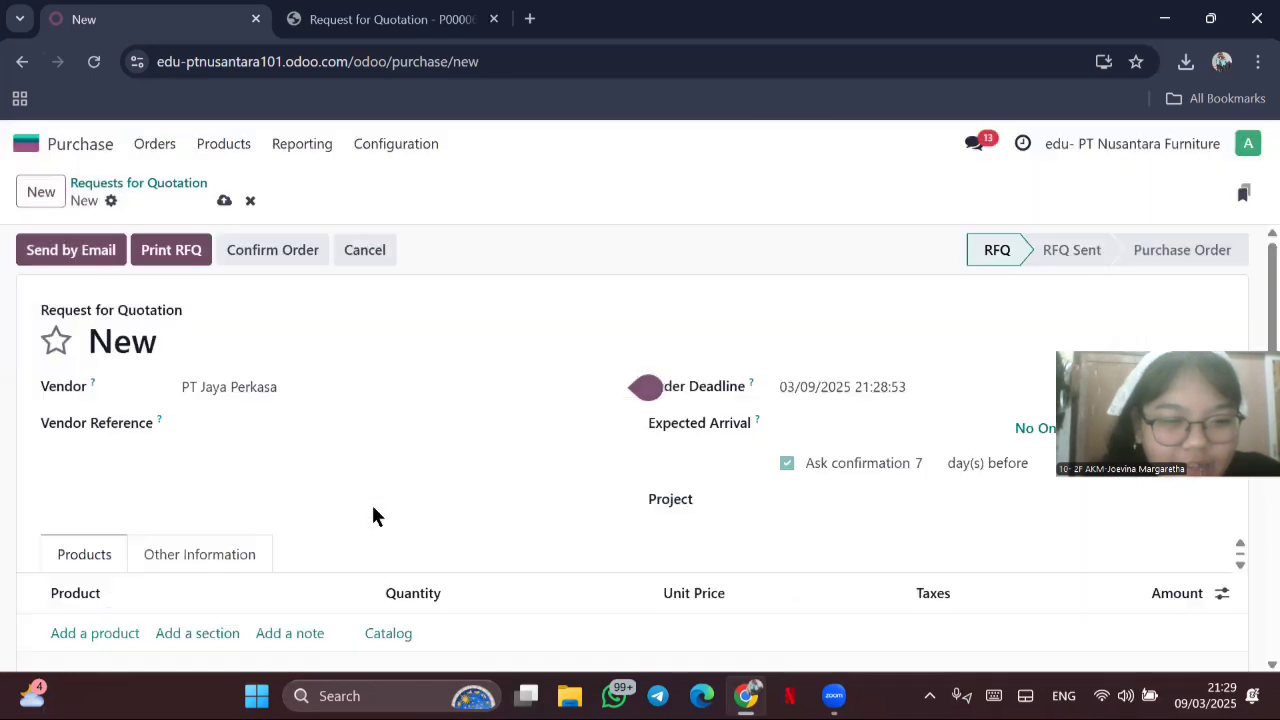
# Step: Set the quotation's order deadline to 03/20/2025 and its expected arrival to 04/21/2025
pyautogui.click(835, 386)
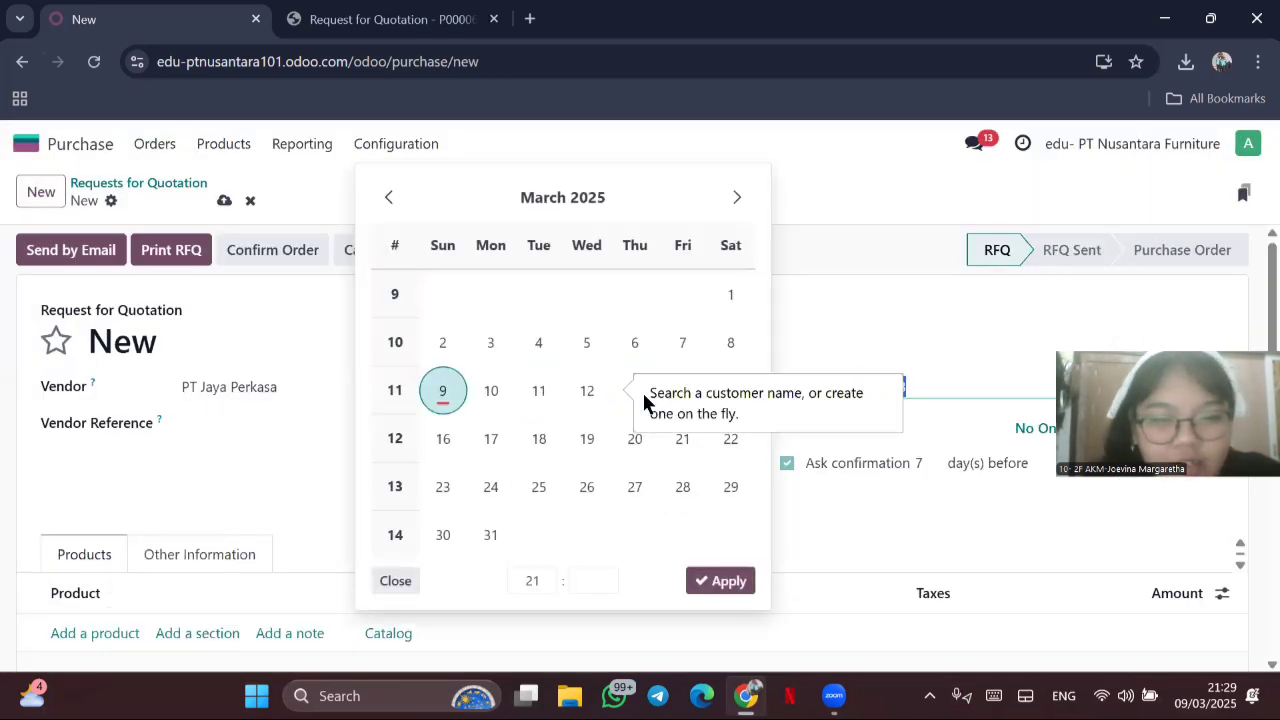
pyautogui.click(626, 438)
pyautogui.click(712, 582)
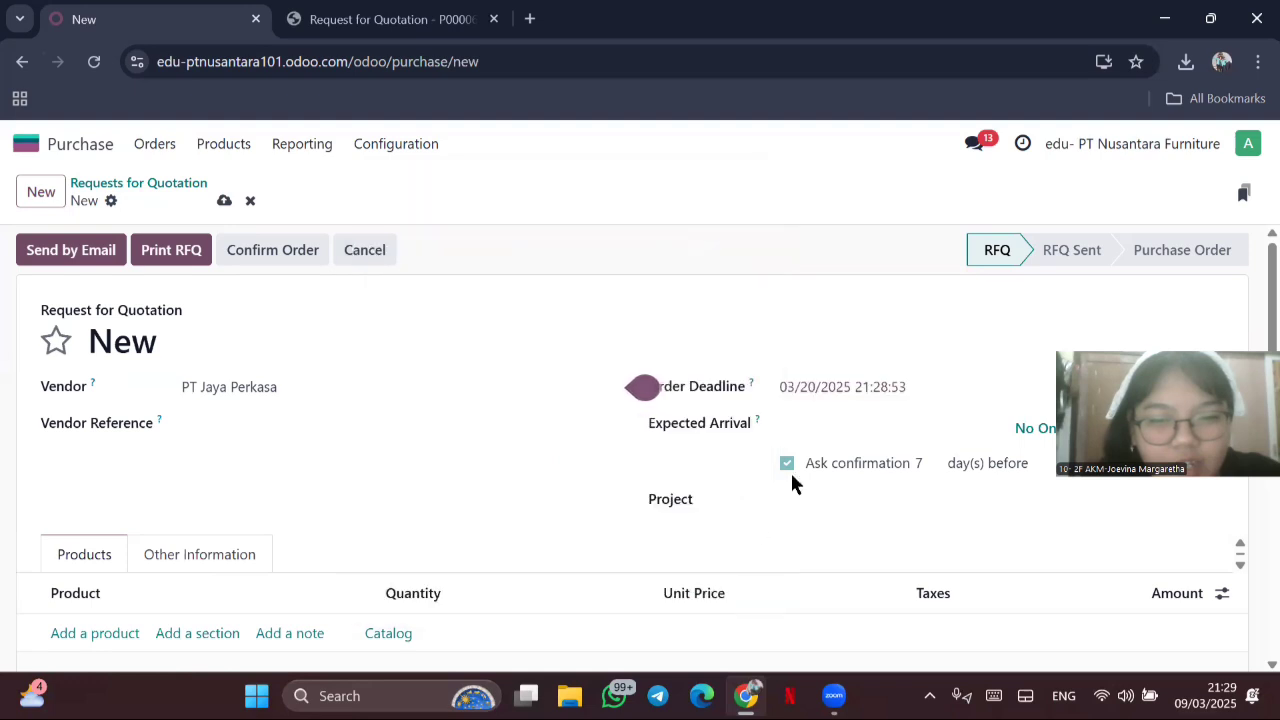
pyautogui.click(815, 427)
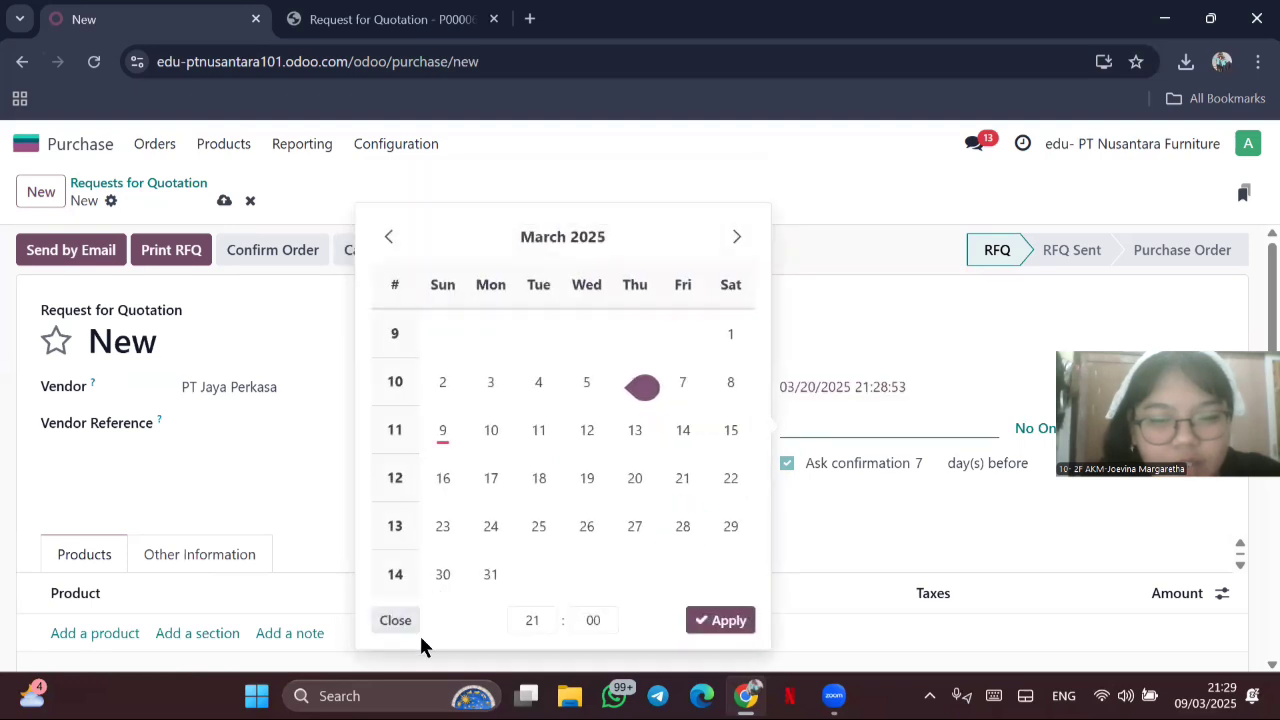
pyautogui.click(735, 240)
pyautogui.click(501, 474)
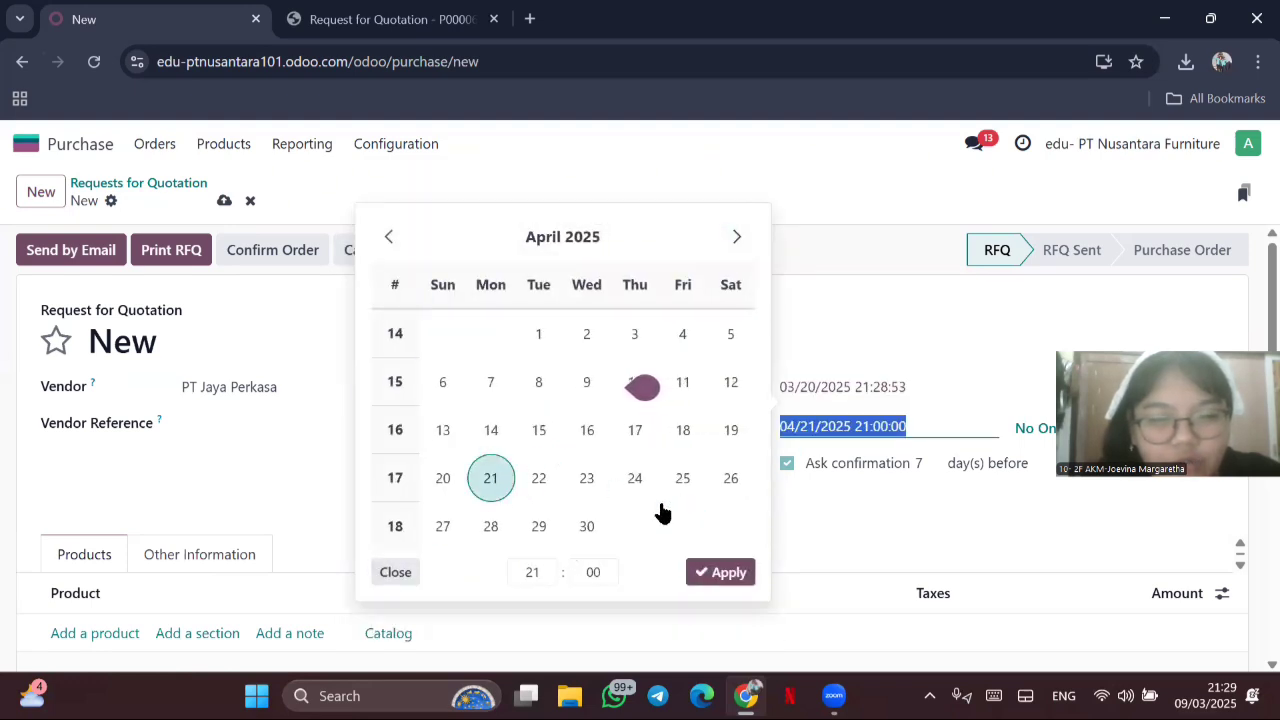
pyautogui.click(711, 580)
# Step: Add the product [FURN9675] Rak Buku Minimalis to the quotation with a quantity of 9
pyautogui.click(80, 633)
pyautogui.scroll(-3, 297, 500)
pyautogui.click(135, 379)
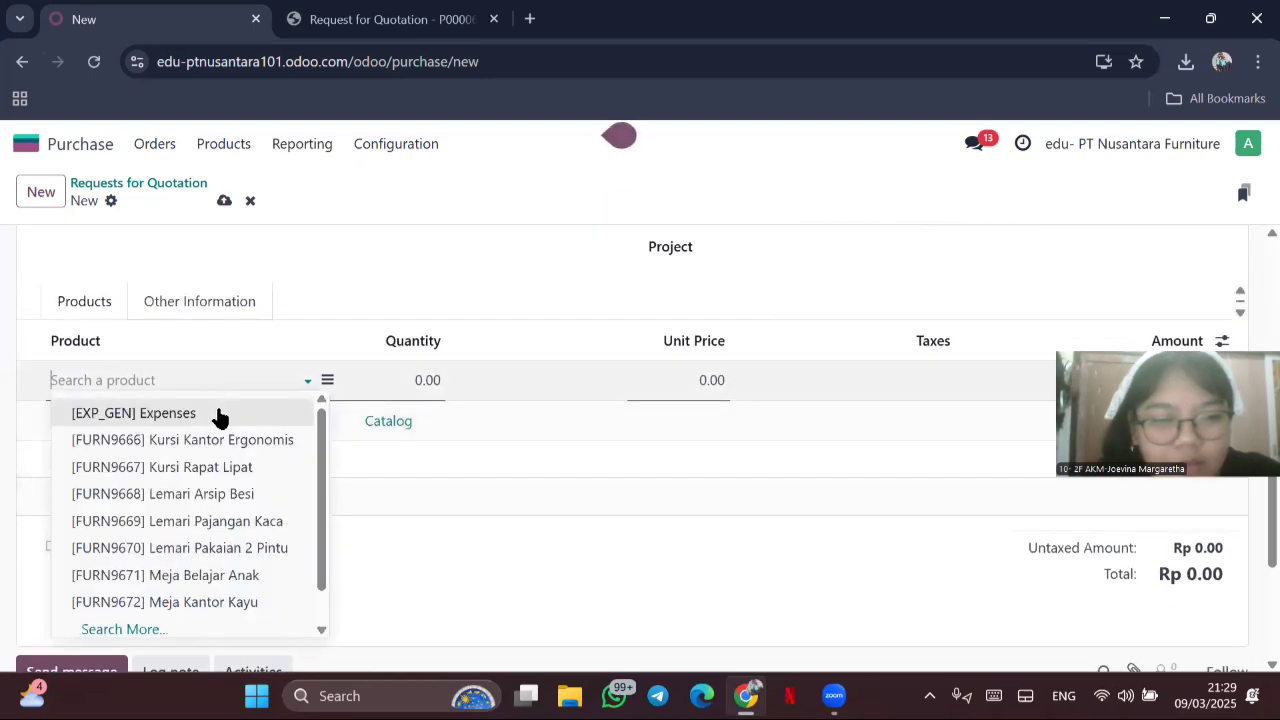
pyautogui.click(130, 630)
pyautogui.scroll(-3, 366, 469)
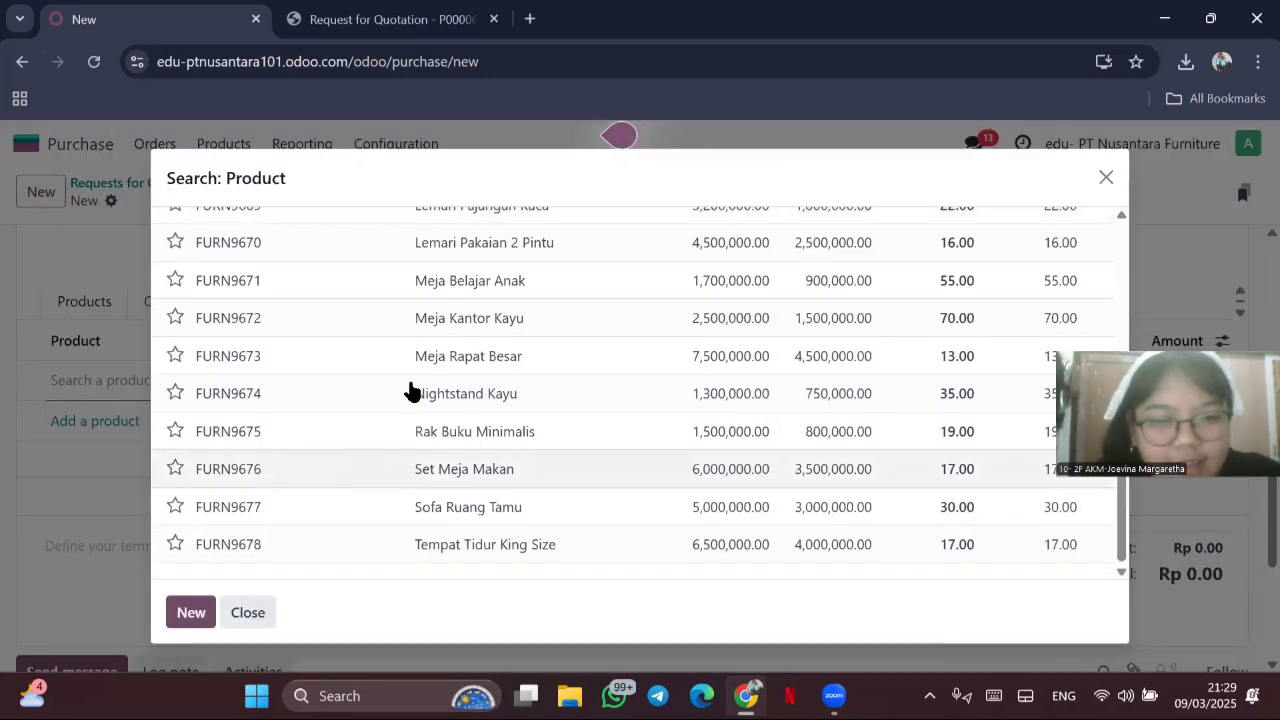
pyautogui.click(479, 431)
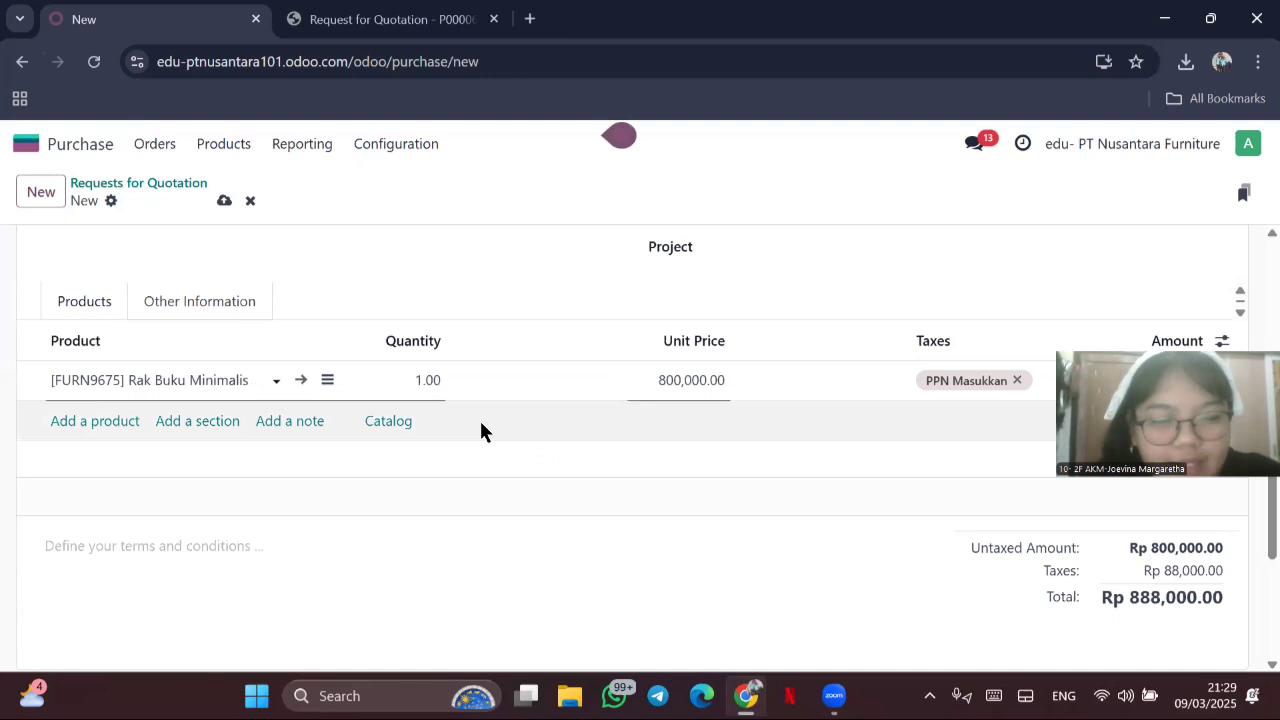
pyautogui.click(421, 378)
pyautogui.write('9')
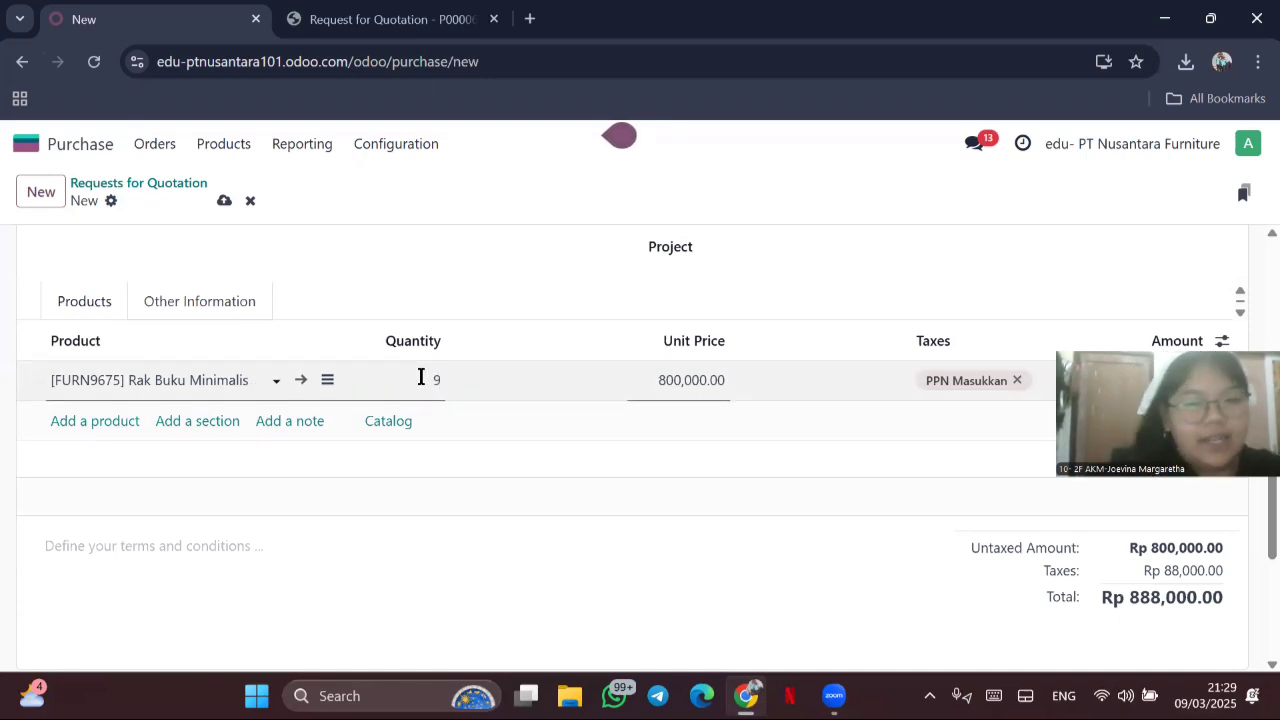
# Step: Send the completed request for quotation to the vendor by email and confirm it as a purchase order
pyautogui.click(657, 379)
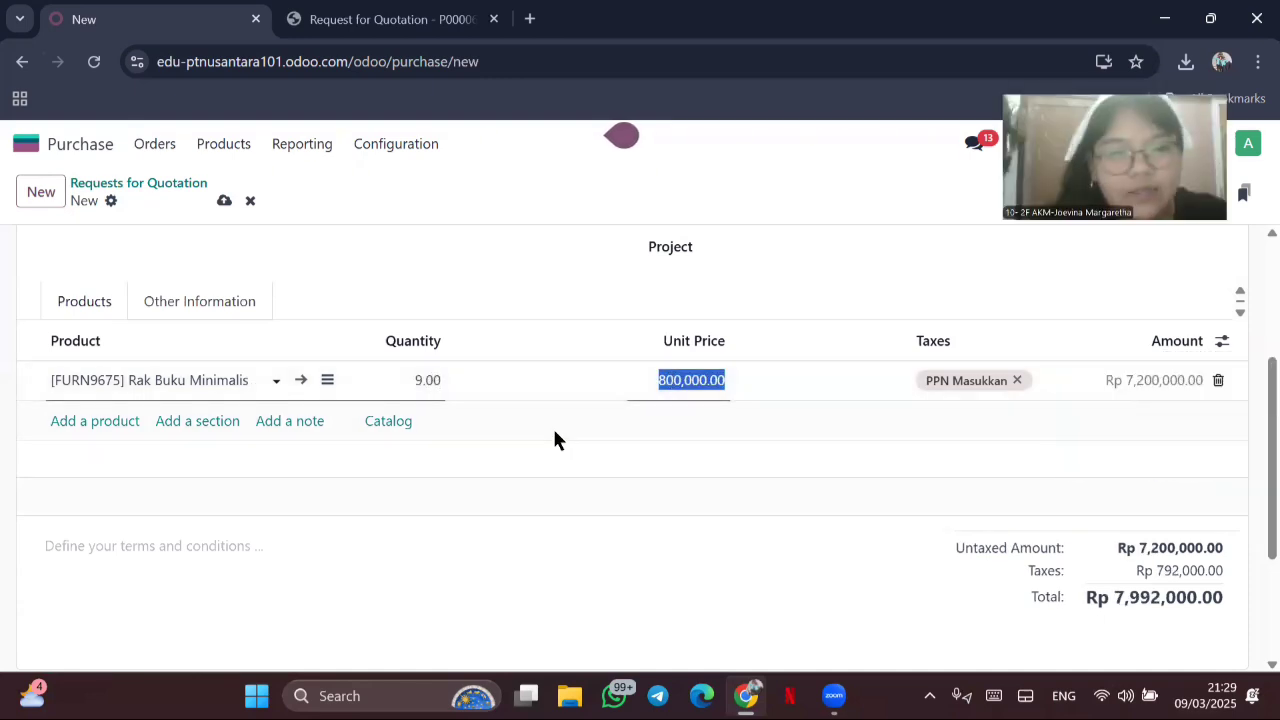
pyautogui.scroll(3, 553, 427)
pyautogui.click(60, 252)
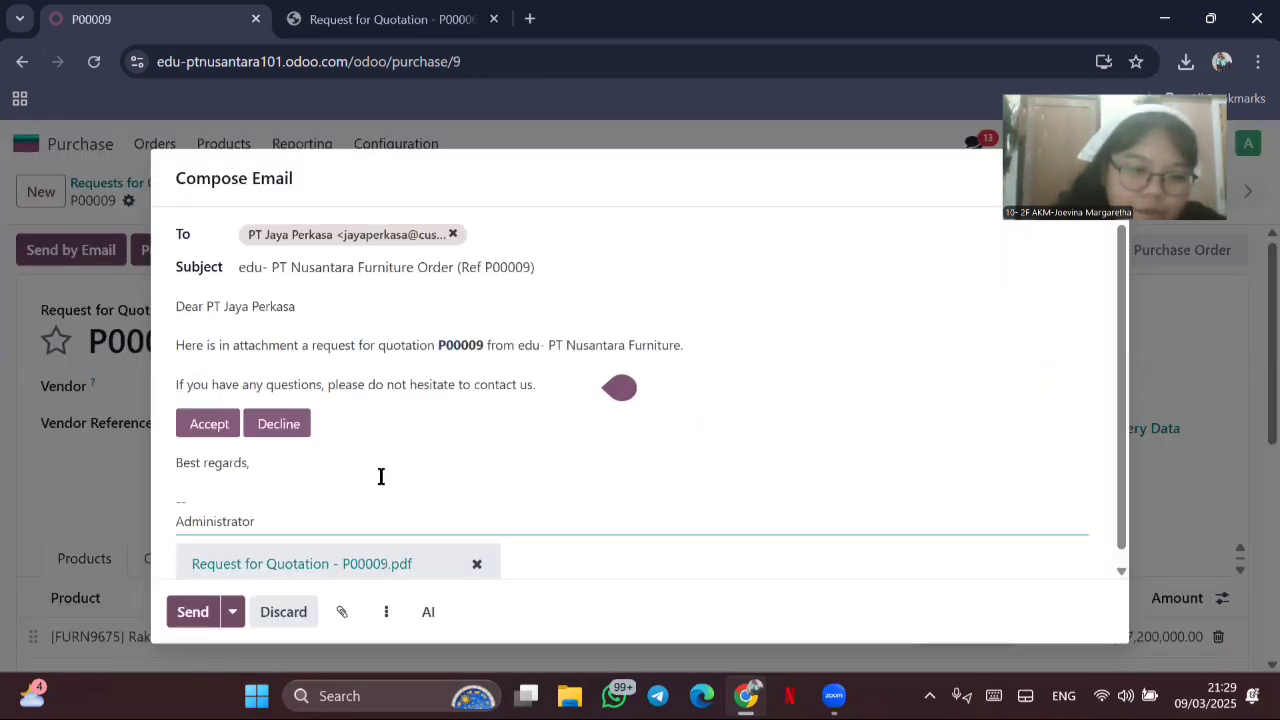
pyautogui.click(193, 611)
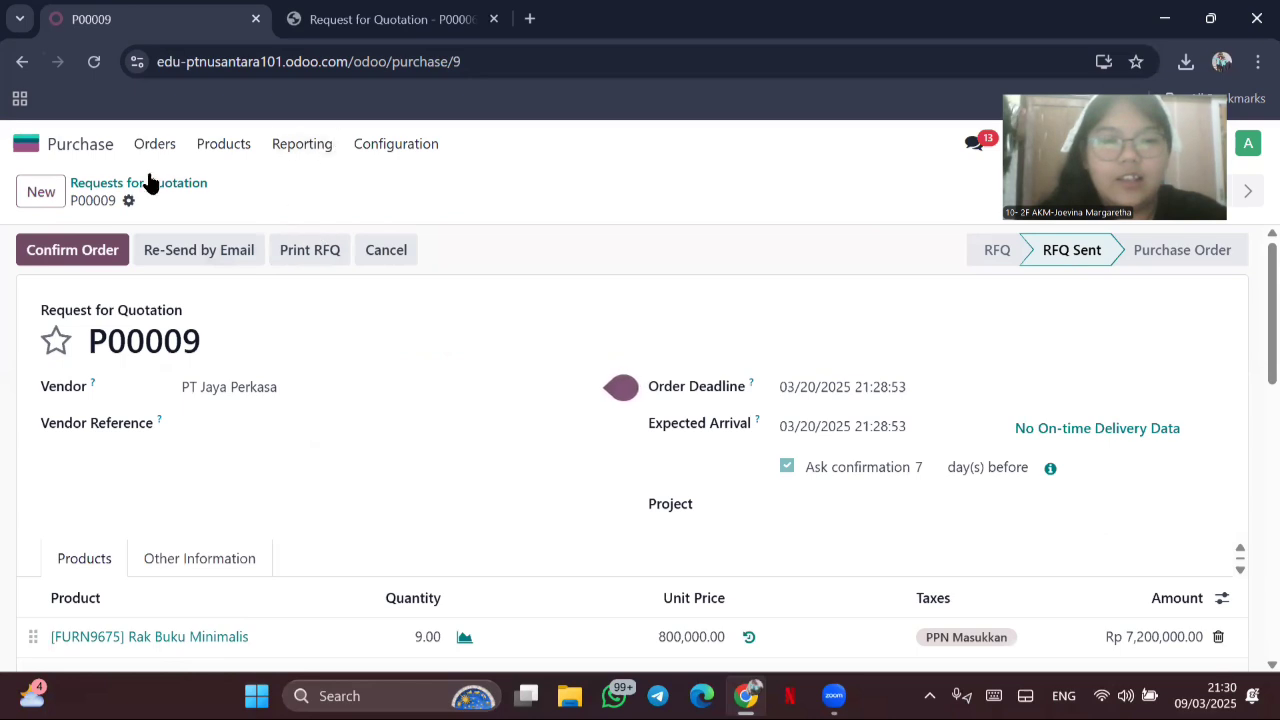
pyautogui.click(89, 253)
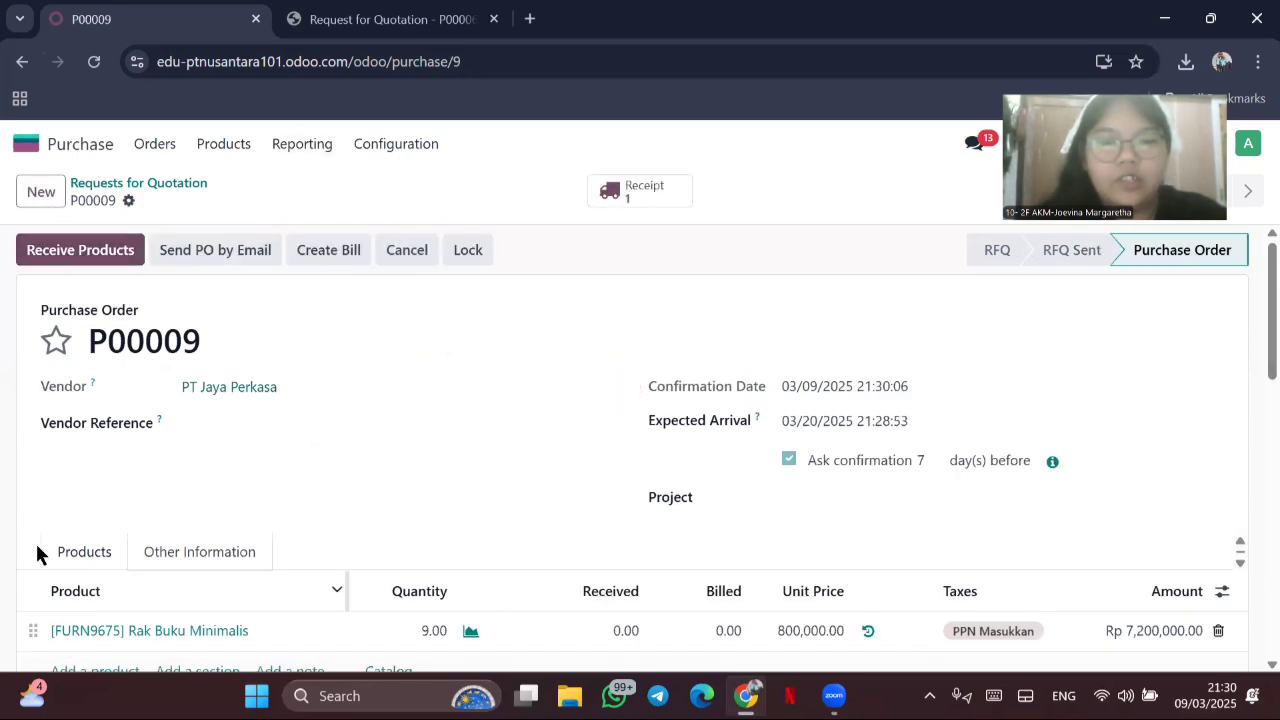
# Step: Open the receipt linked to purchase order P00009 and validate the incoming Rak Buku Minimalis products
pyautogui.click(248, 268)
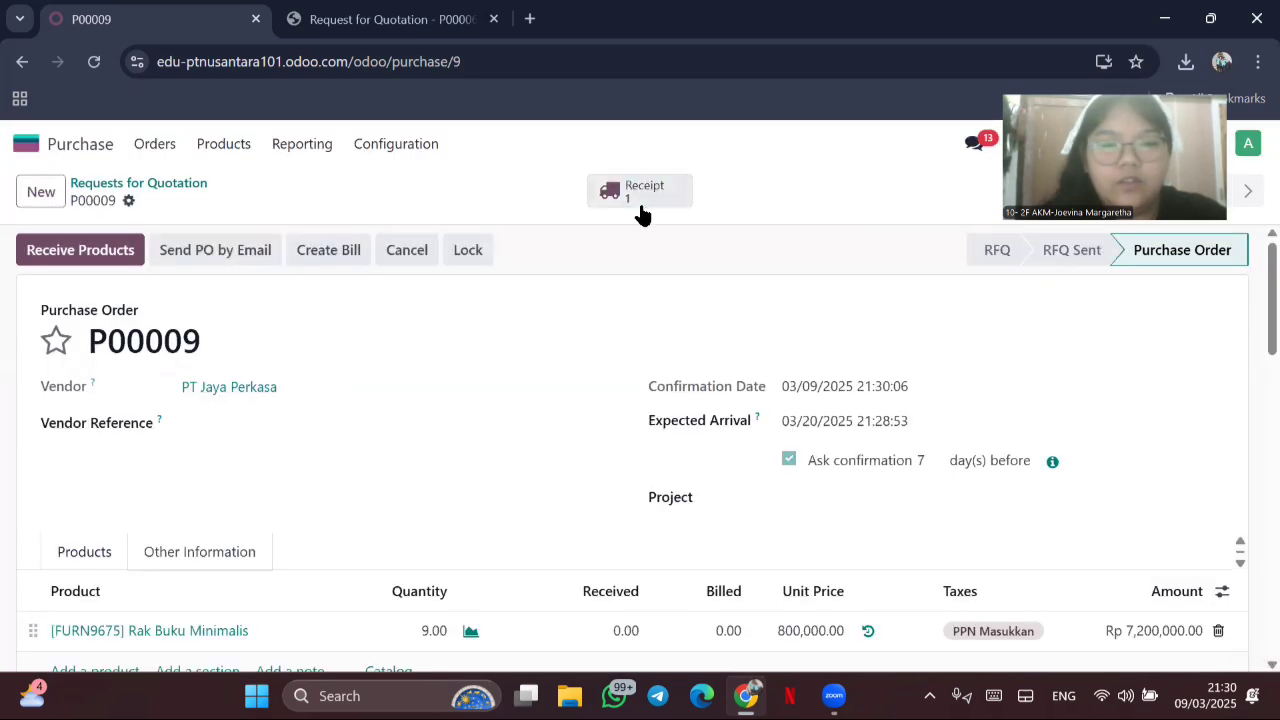
pyautogui.click(636, 195)
pyautogui.click(57, 251)
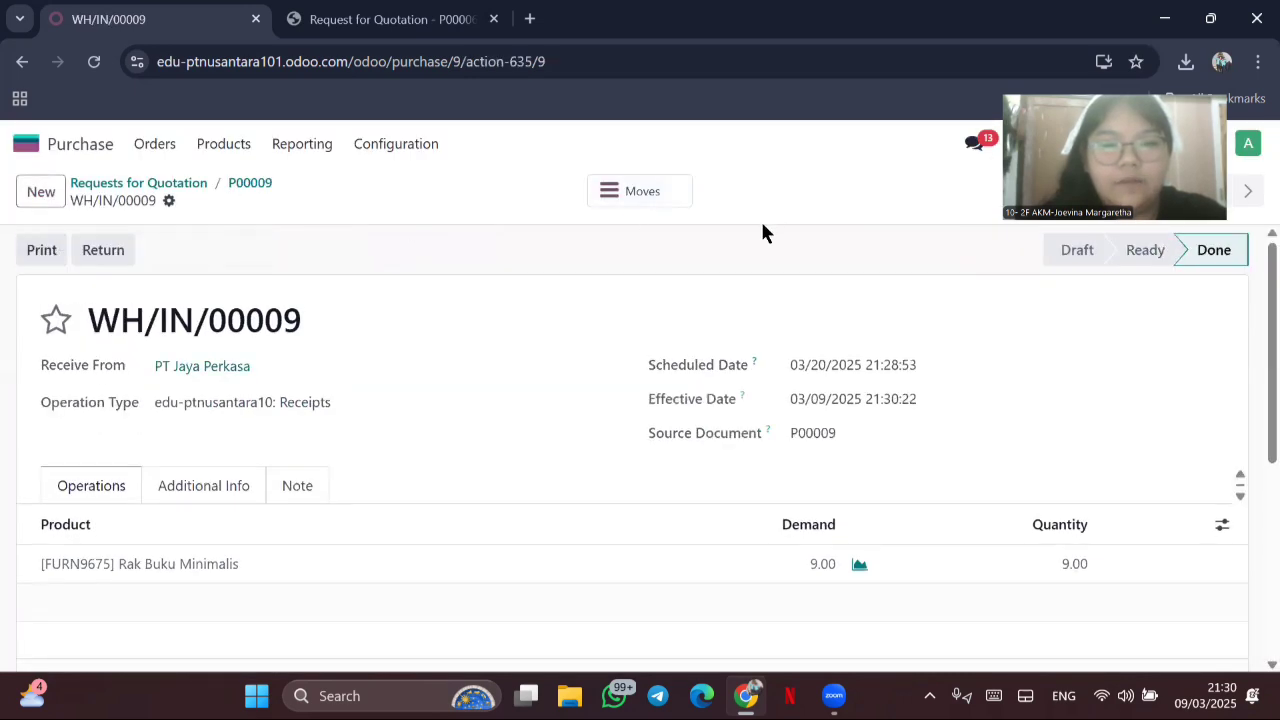
# Step: Open purchase order P00009 from the list of purchase orders and create its vendor bill
pyautogui.click(155, 144)
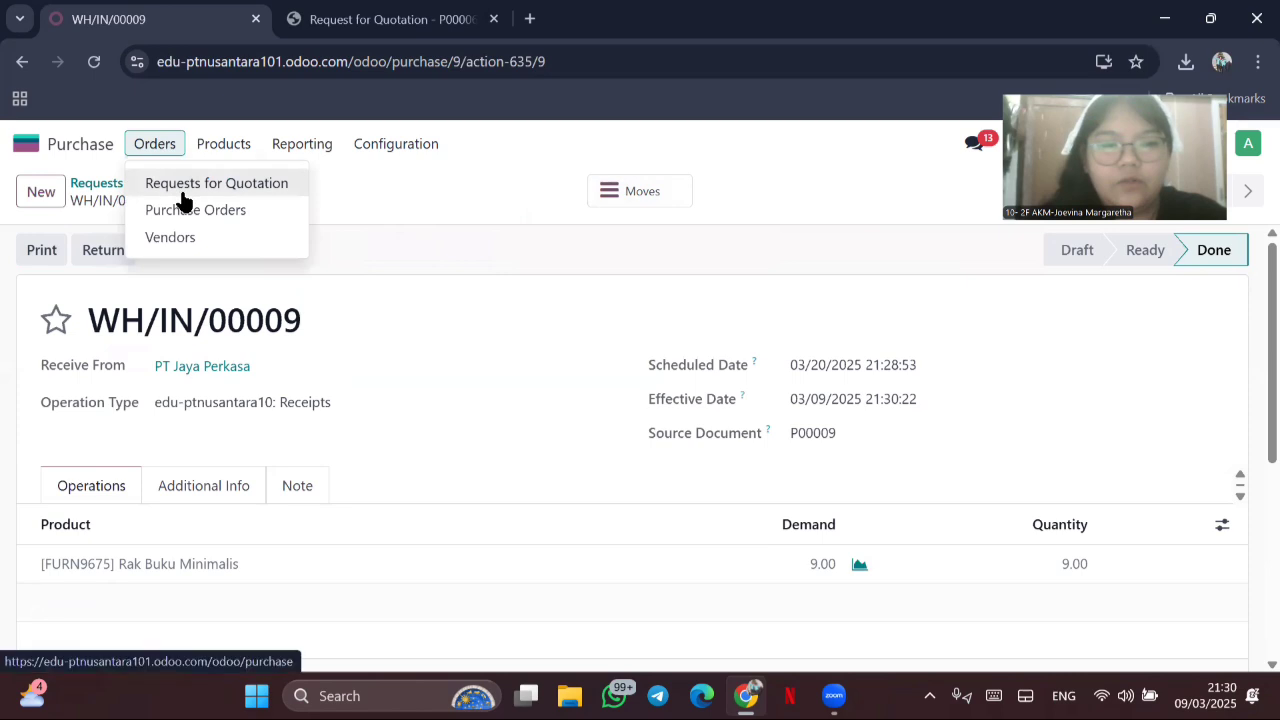
pyautogui.click(190, 210)
pyautogui.click(996, 272)
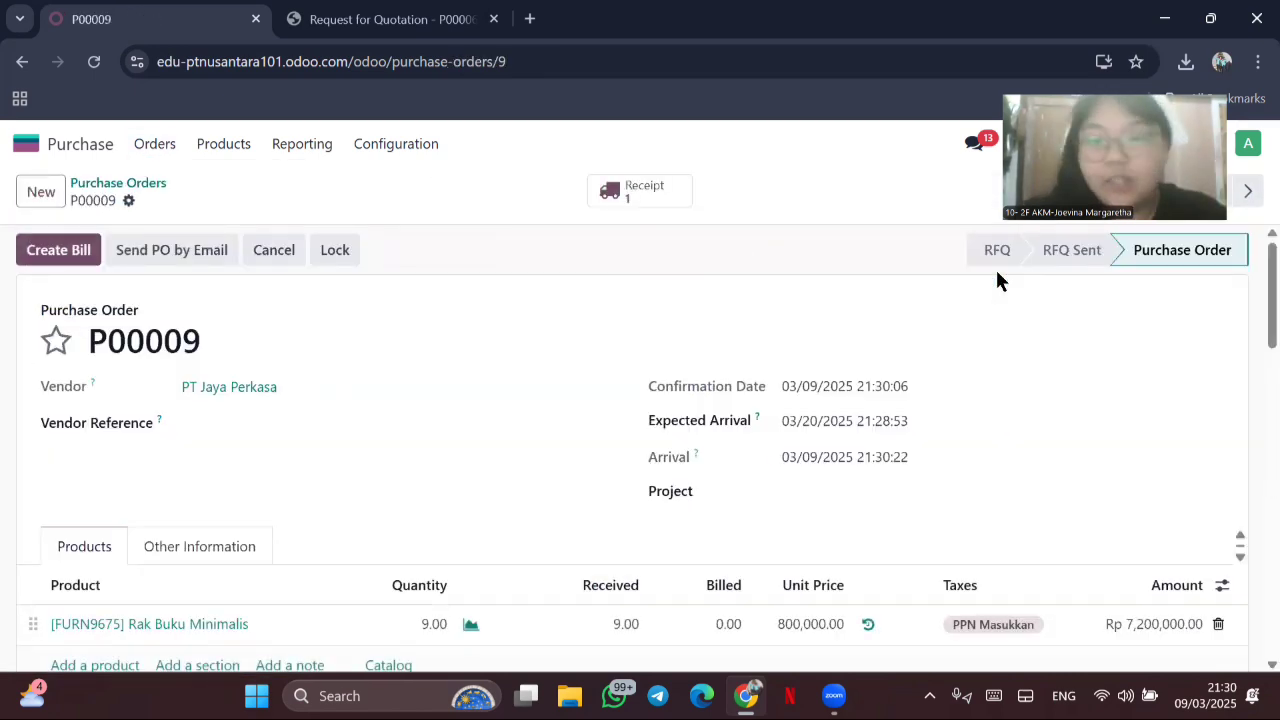
pyautogui.click(55, 254)
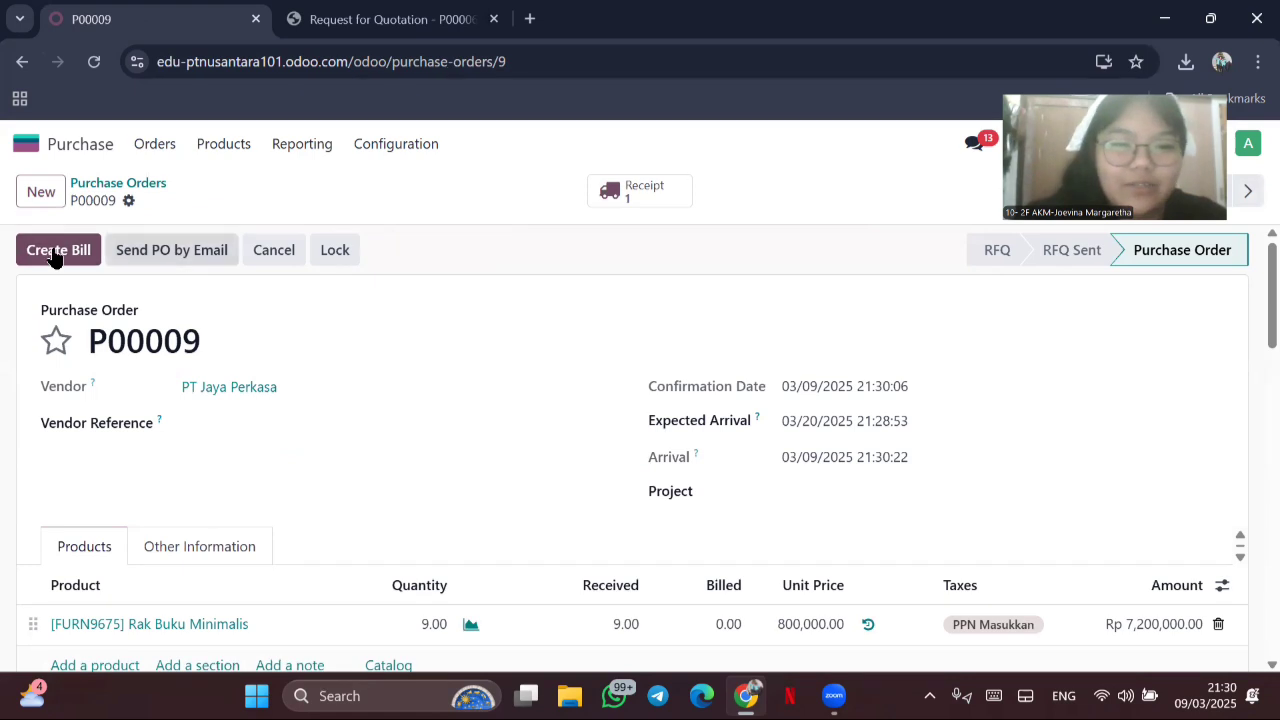
# Step: Set the draft vendor bill's bill date to 03/20/2025, review its lines and confirm the bill
pyautogui.scroll(-1, 853, 262)
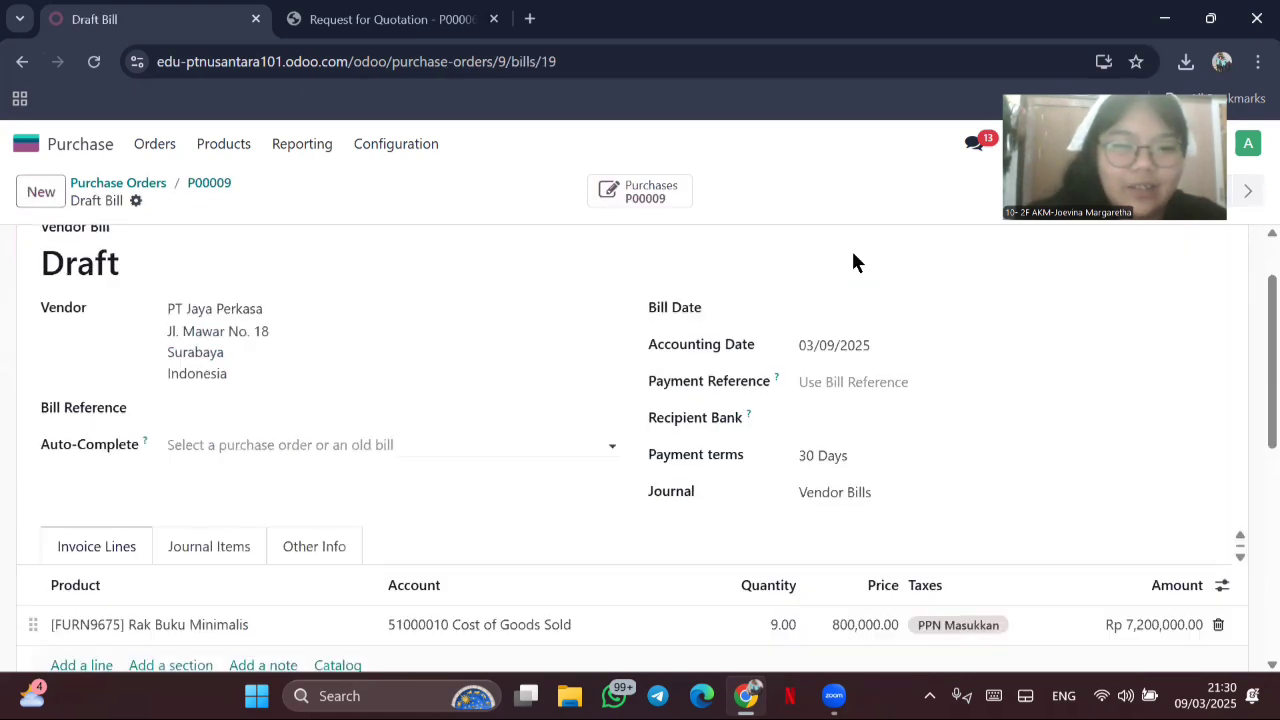
pyautogui.click(853, 318)
pyautogui.click(1085, 604)
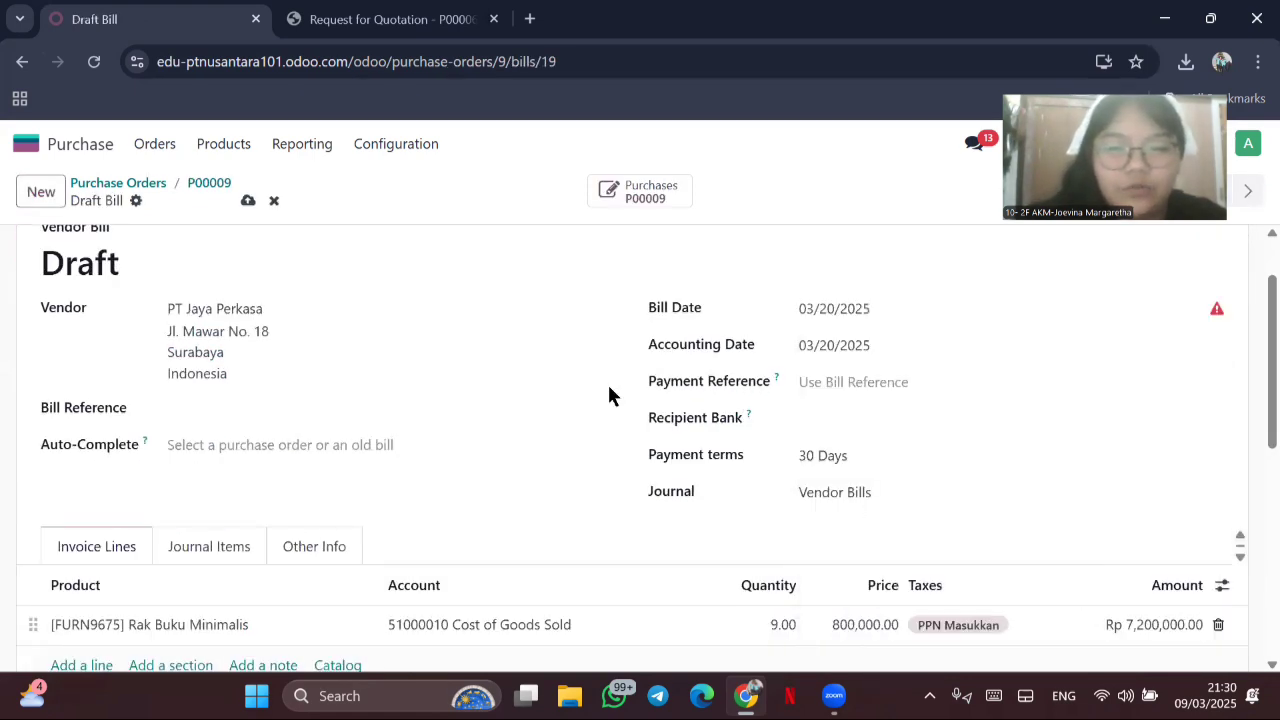
pyautogui.scroll(1, 140, 394)
pyautogui.scroll(-3, 157, 423)
pyautogui.scroll(3, 155, 422)
pyautogui.click(40, 250)
# Step: Register a payment for the bill through the Cash journal, validate that payment and return to the bill
pyautogui.click(88, 250)
pyautogui.click(222, 506)
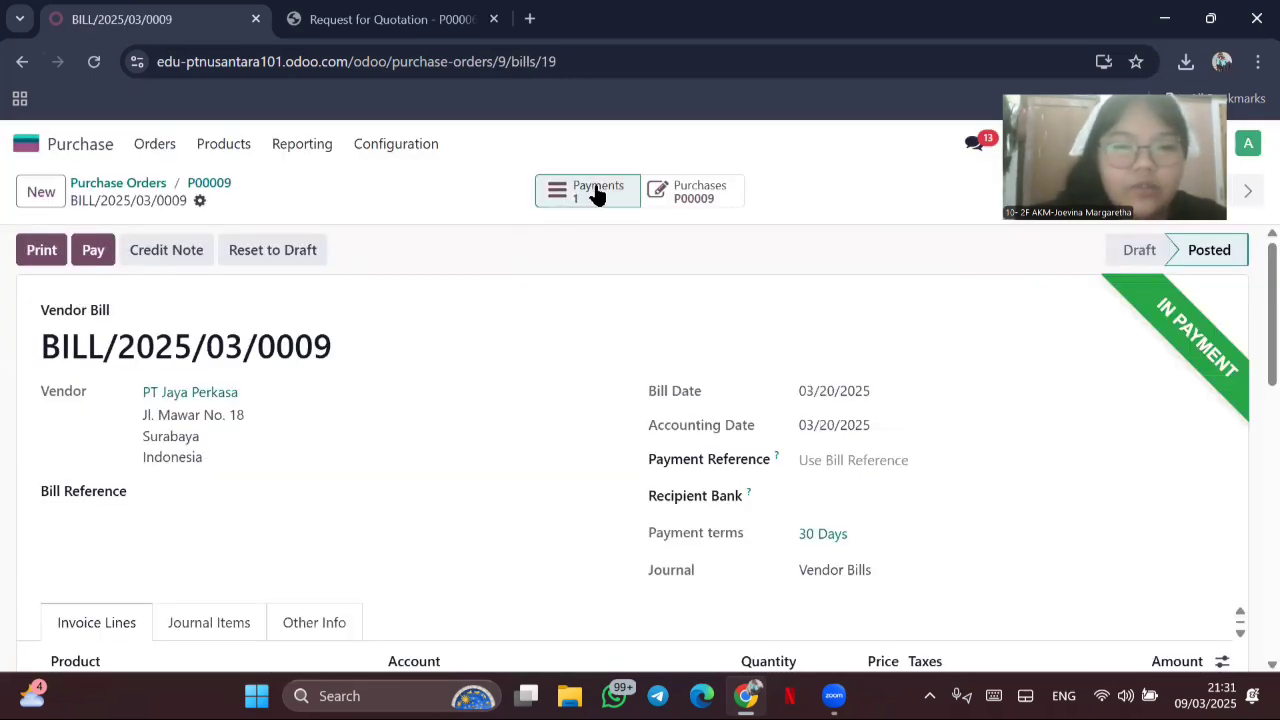
pyautogui.click(597, 193)
pyautogui.click(48, 252)
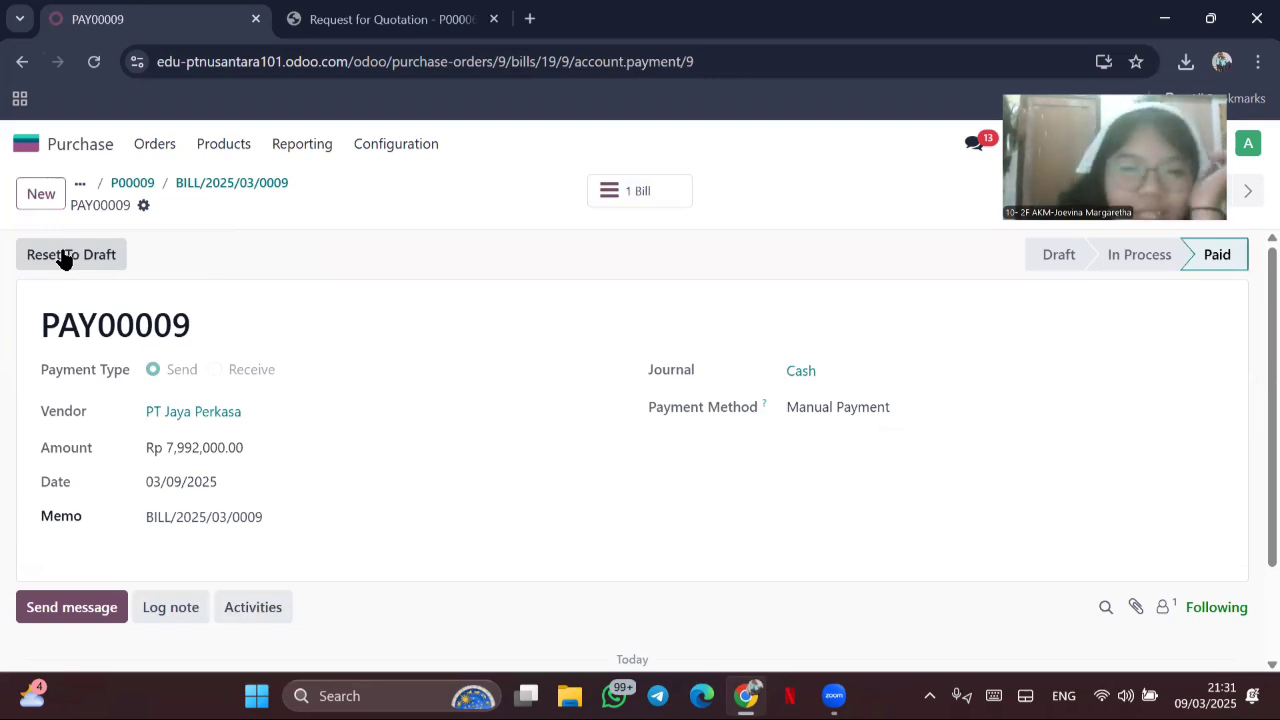
pyautogui.click(637, 194)
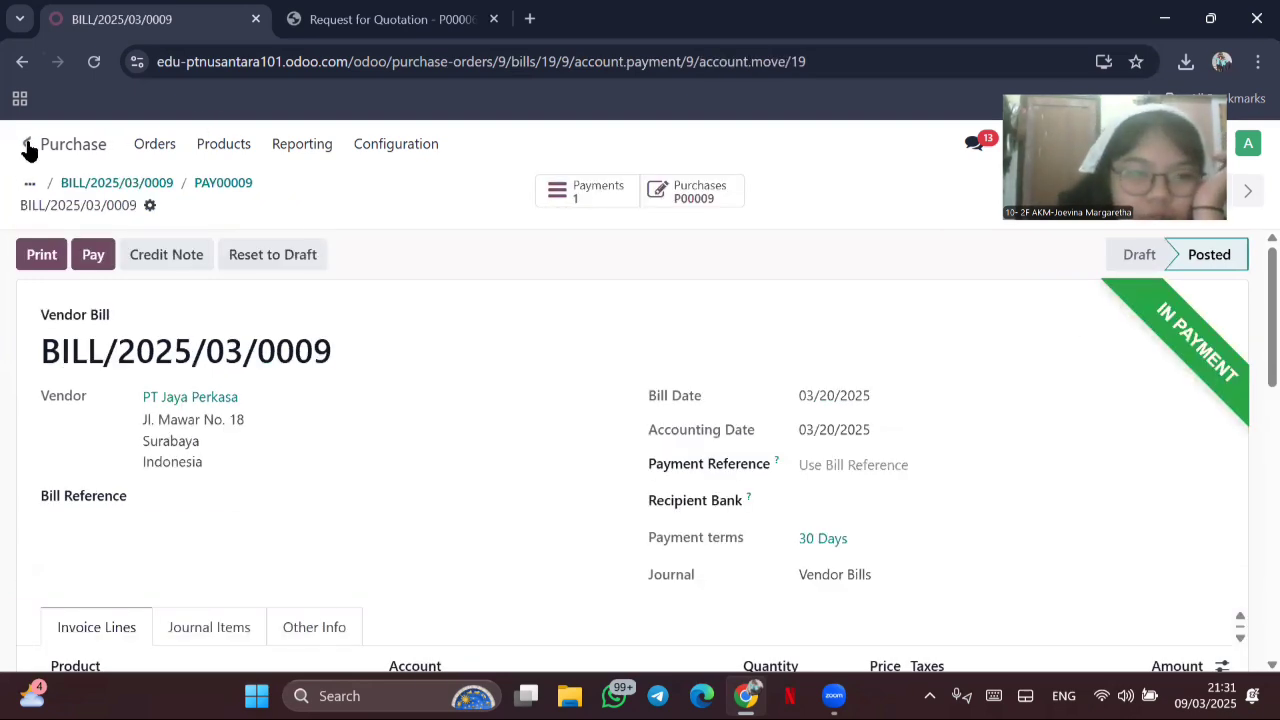
# Step: Switch to the Accounting app, open the journal items and filter the posted items to unreconciled ones
pyautogui.click(28, 148)
pyautogui.click(670, 387)
pyautogui.click(447, 150)
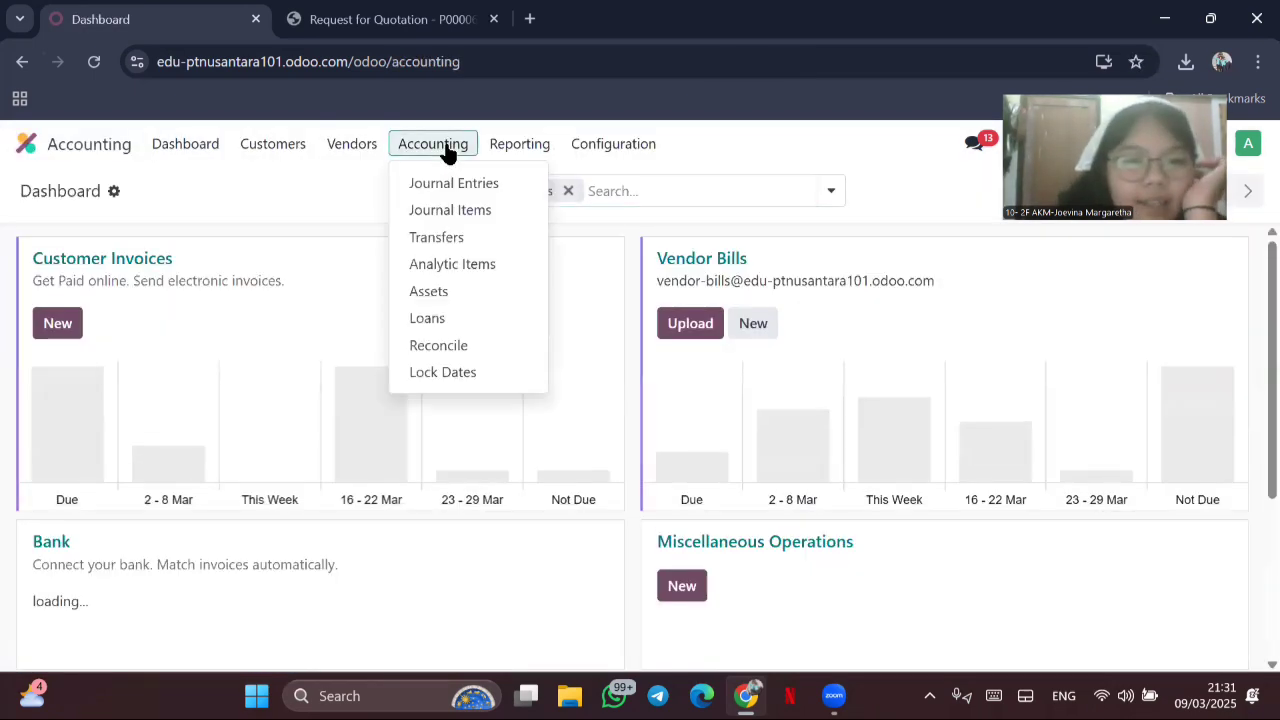
pyautogui.click(450, 210)
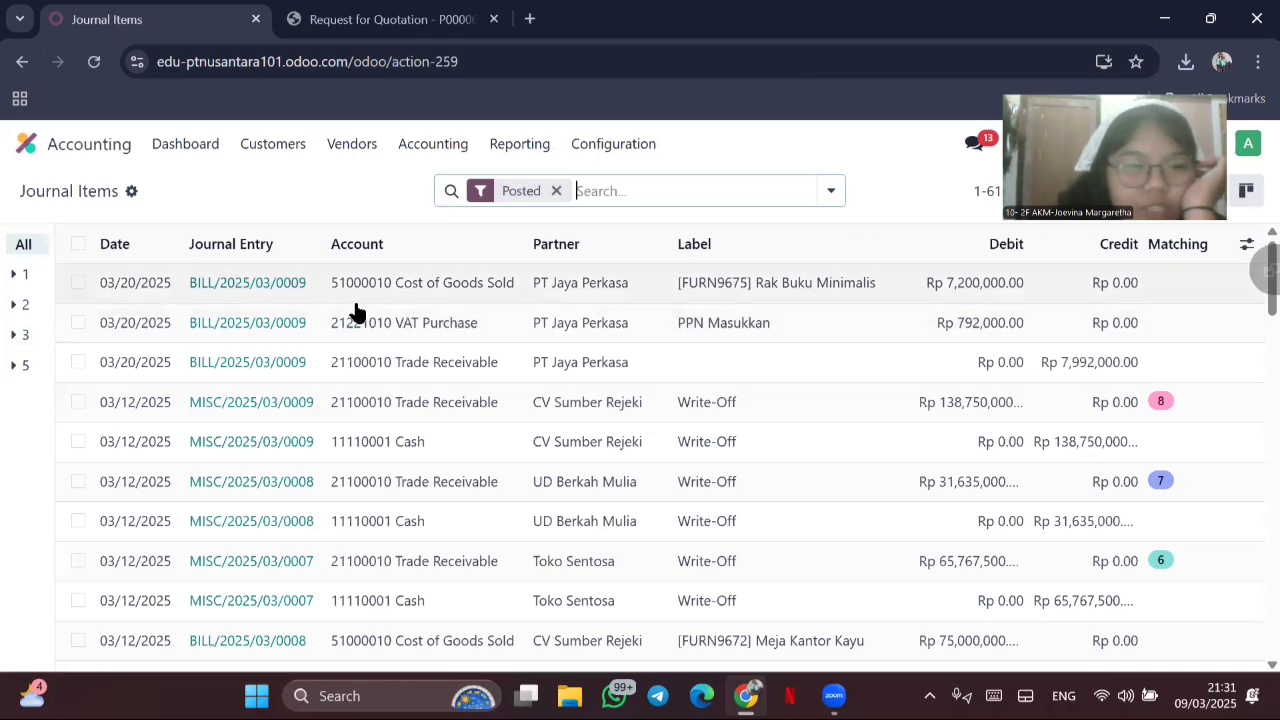
pyautogui.click(833, 190)
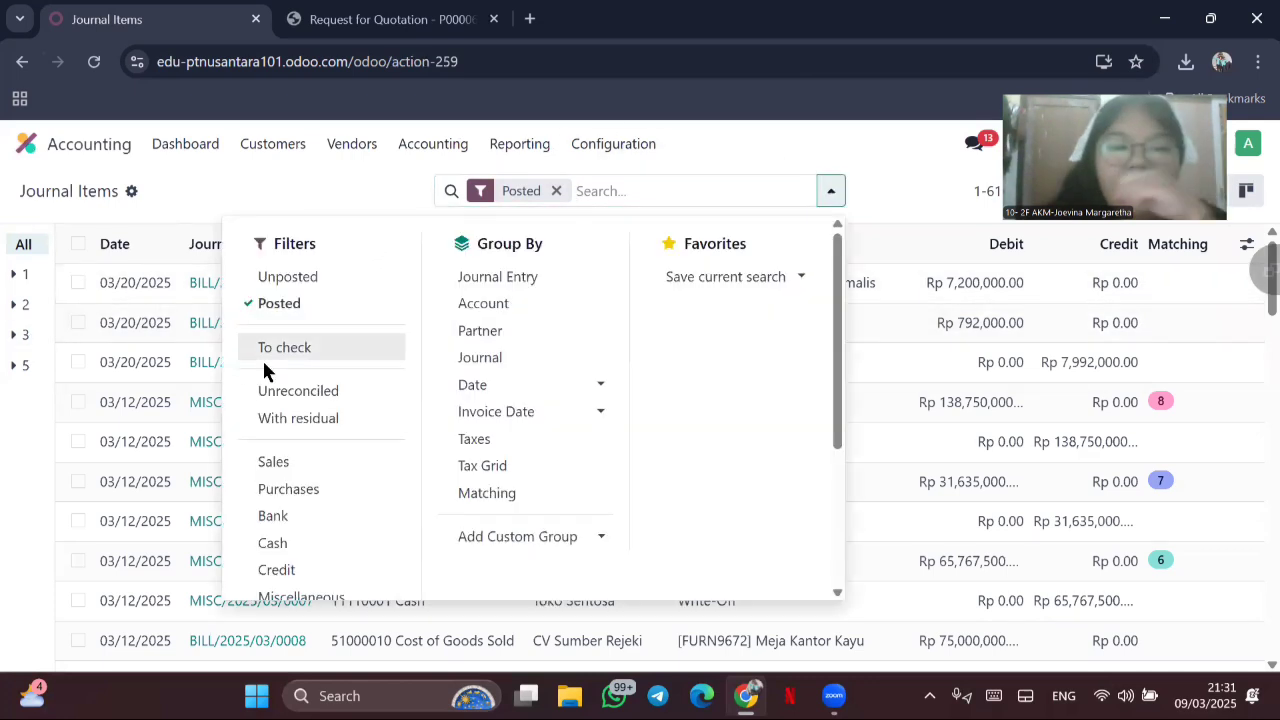
pyautogui.click(328, 394)
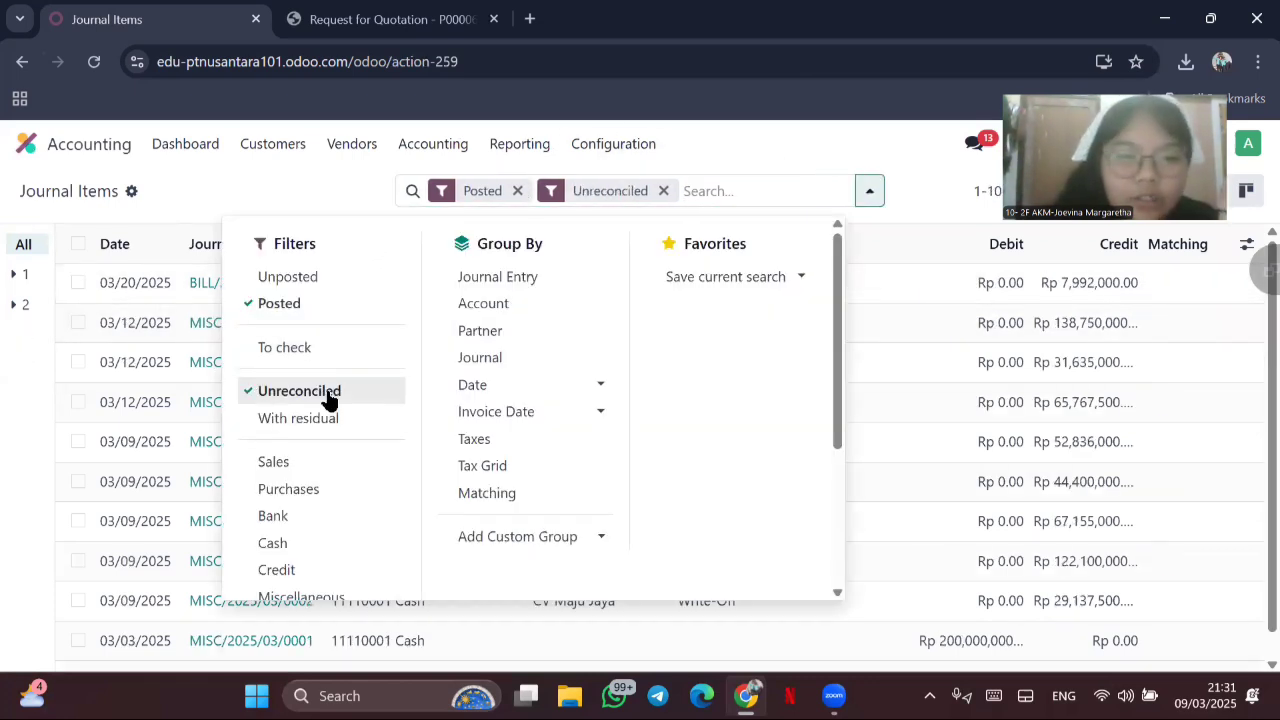
pyautogui.click(930, 413)
# Step: Reconcile the BILL/2025/03/0009 journal item of PT Jaya Perkasa with a write-off to account 11110001 Cash
pyautogui.click(78, 283)
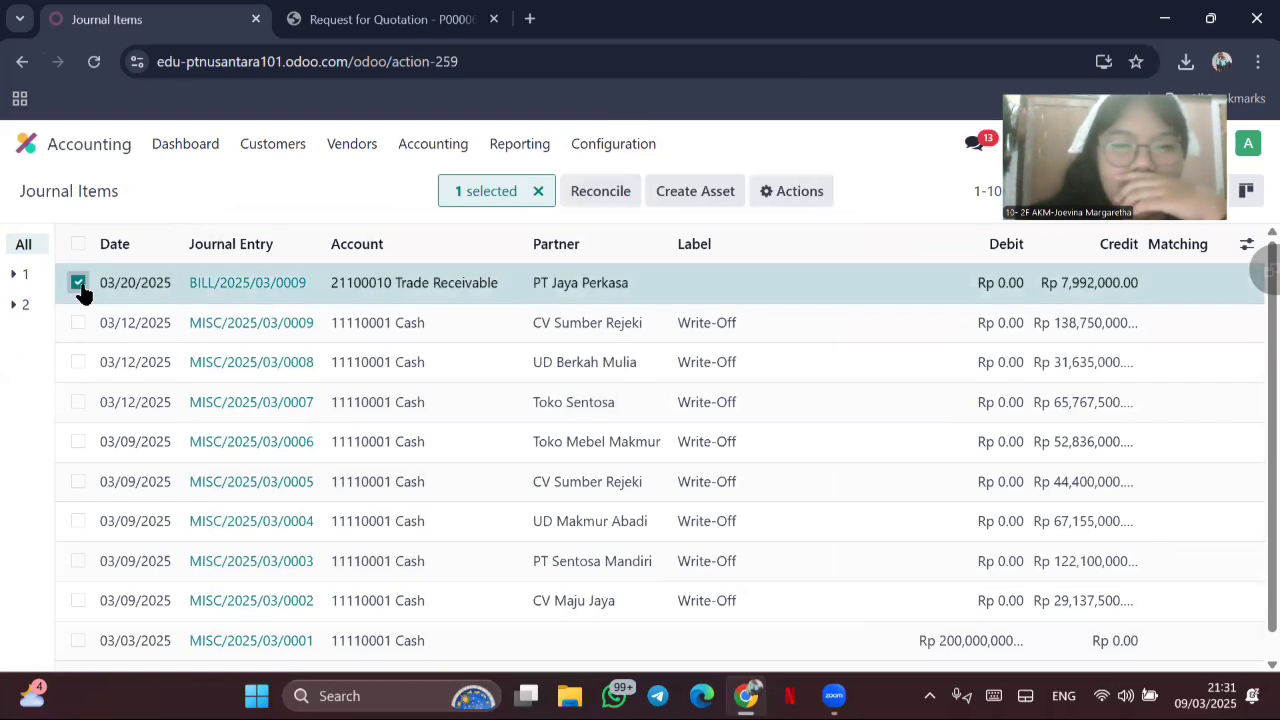
pyautogui.click(601, 193)
pyautogui.write('cash')
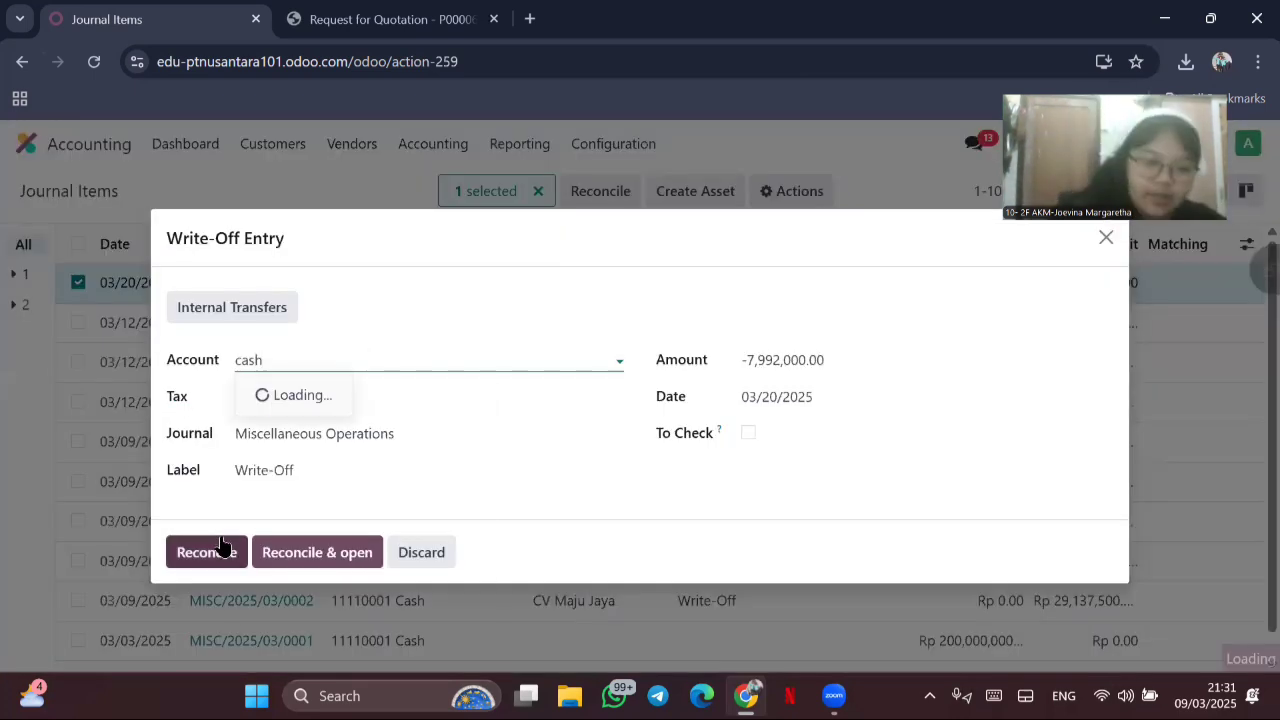
pyautogui.click(335, 398)
pyautogui.click(205, 553)
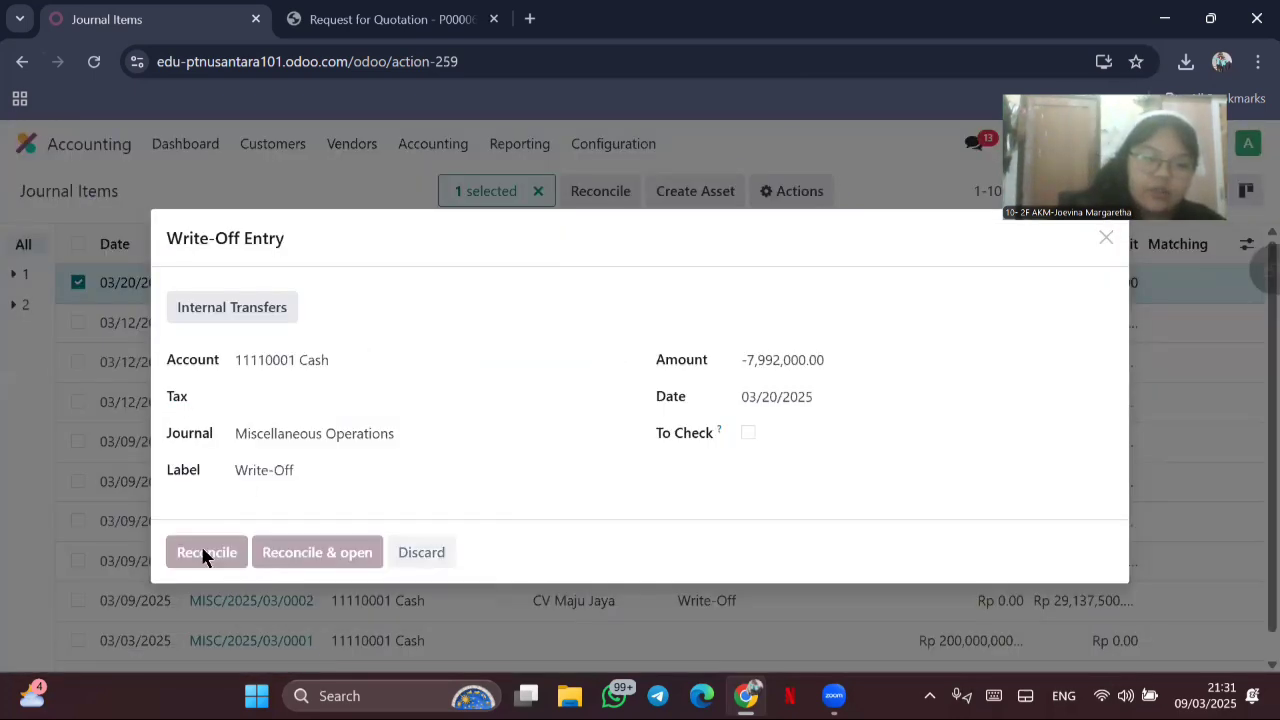
# Step: Switch from Accounting to the Purchase app and open the vendor bill of the PT Jaya Perkasa order
pyautogui.click(28, 141)
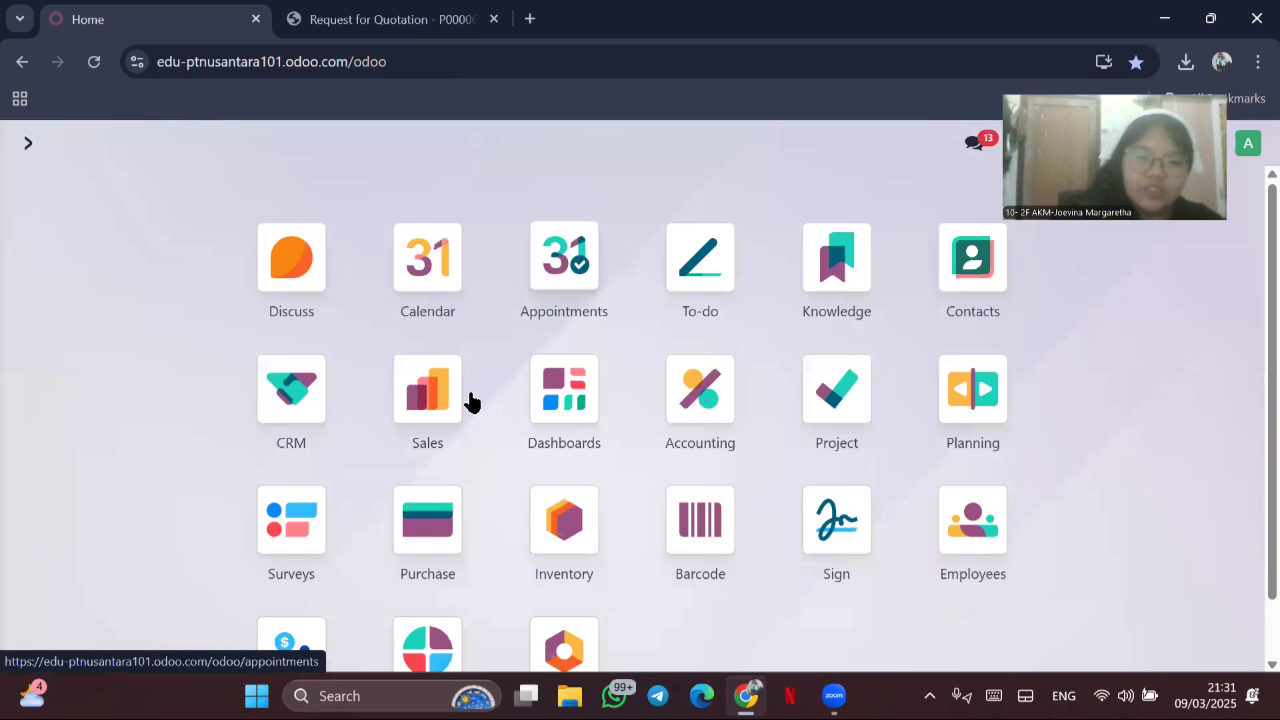
pyautogui.click(432, 542)
pyautogui.click(703, 447)
pyautogui.click(586, 190)
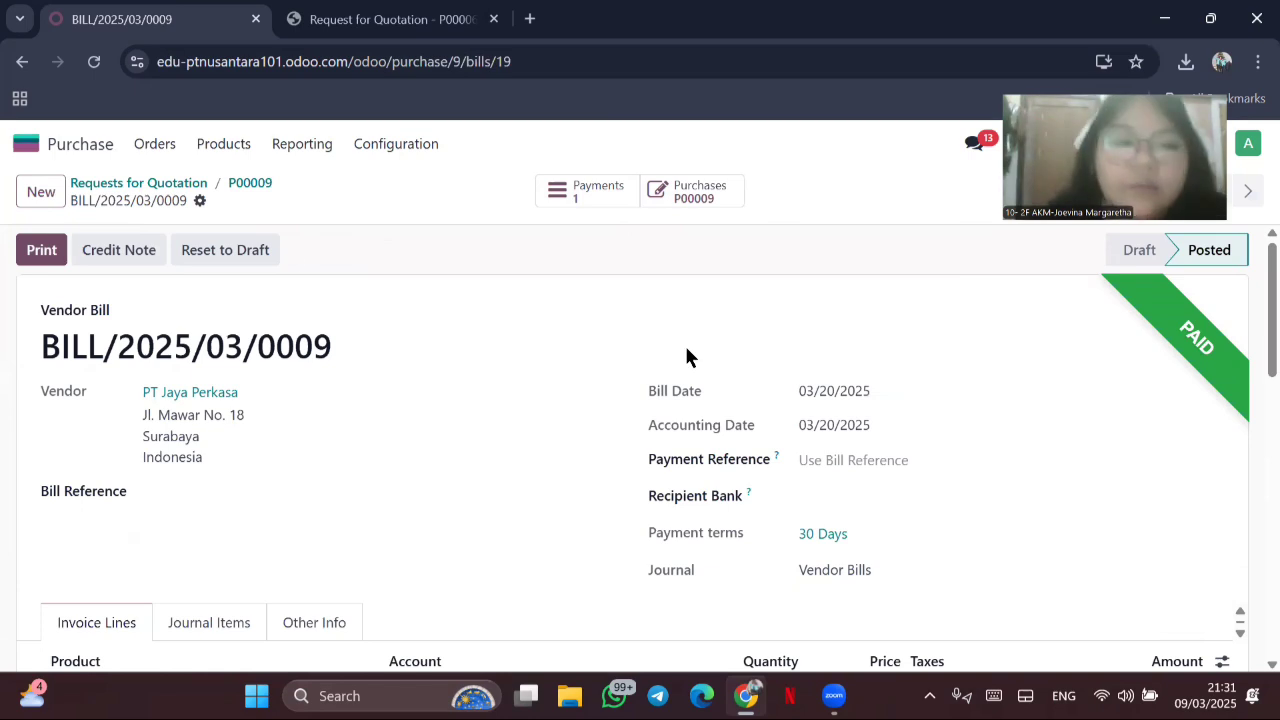
pyautogui.click(41, 192)
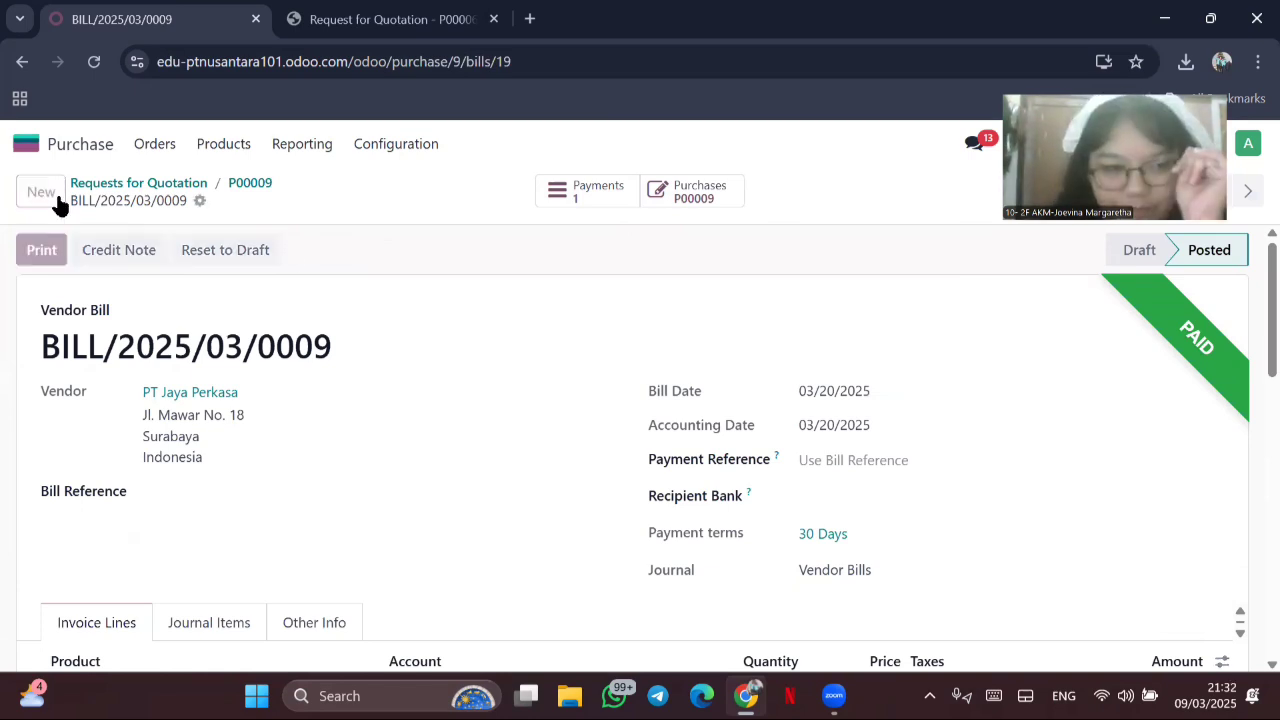
pyautogui.click(552, 389)
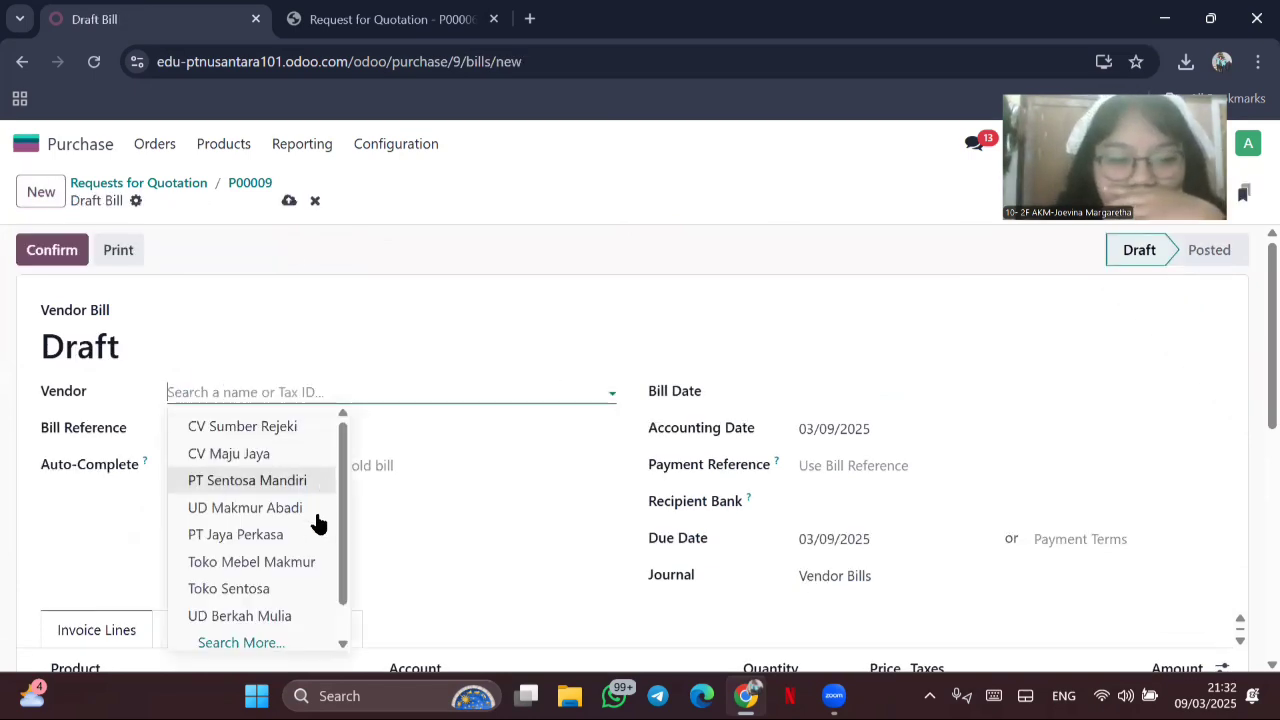
pyautogui.click(262, 643)
pyautogui.scroll(-5, 443, 491)
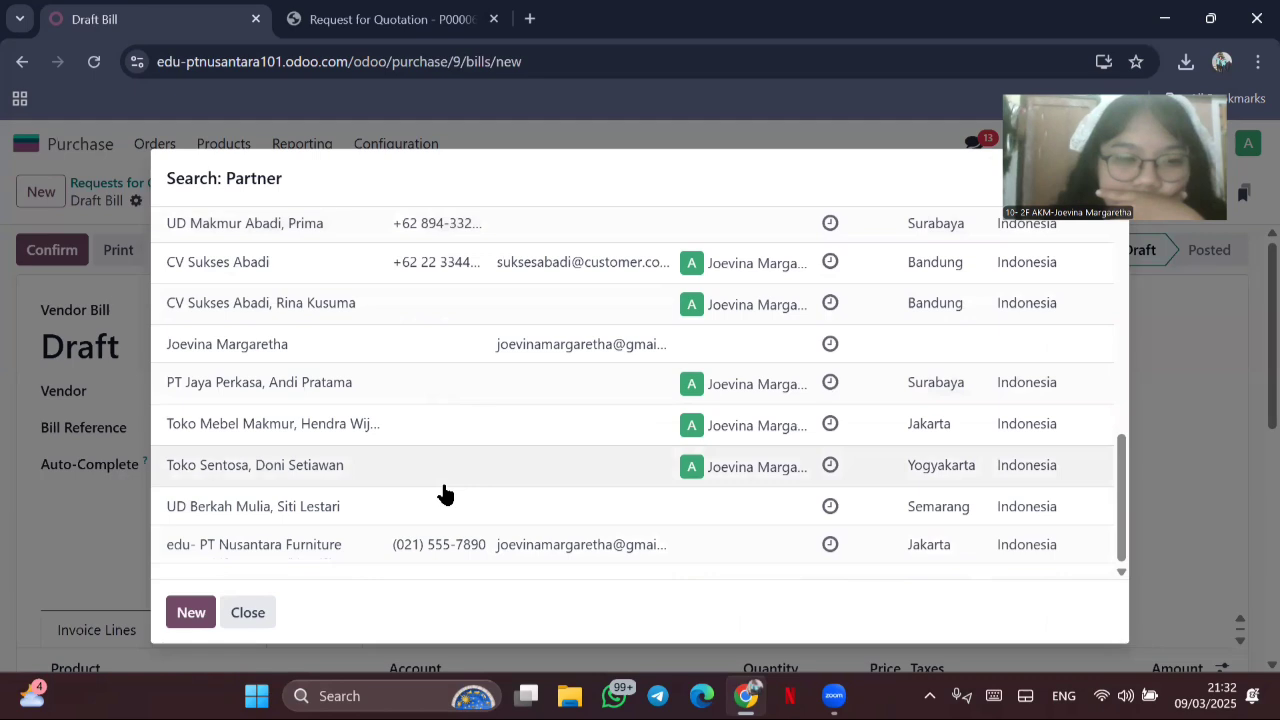
pyautogui.scroll(3, 445, 494)
pyautogui.scroll(2, 409, 279)
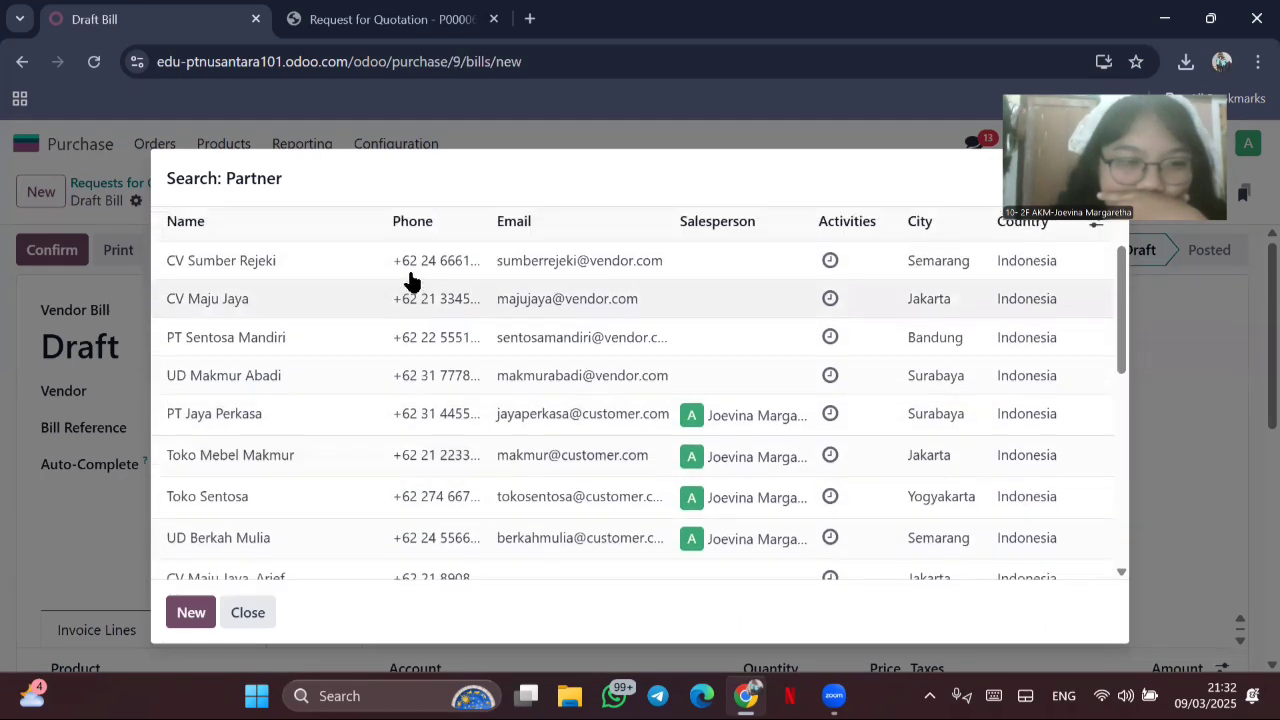
pyautogui.click(382, 337)
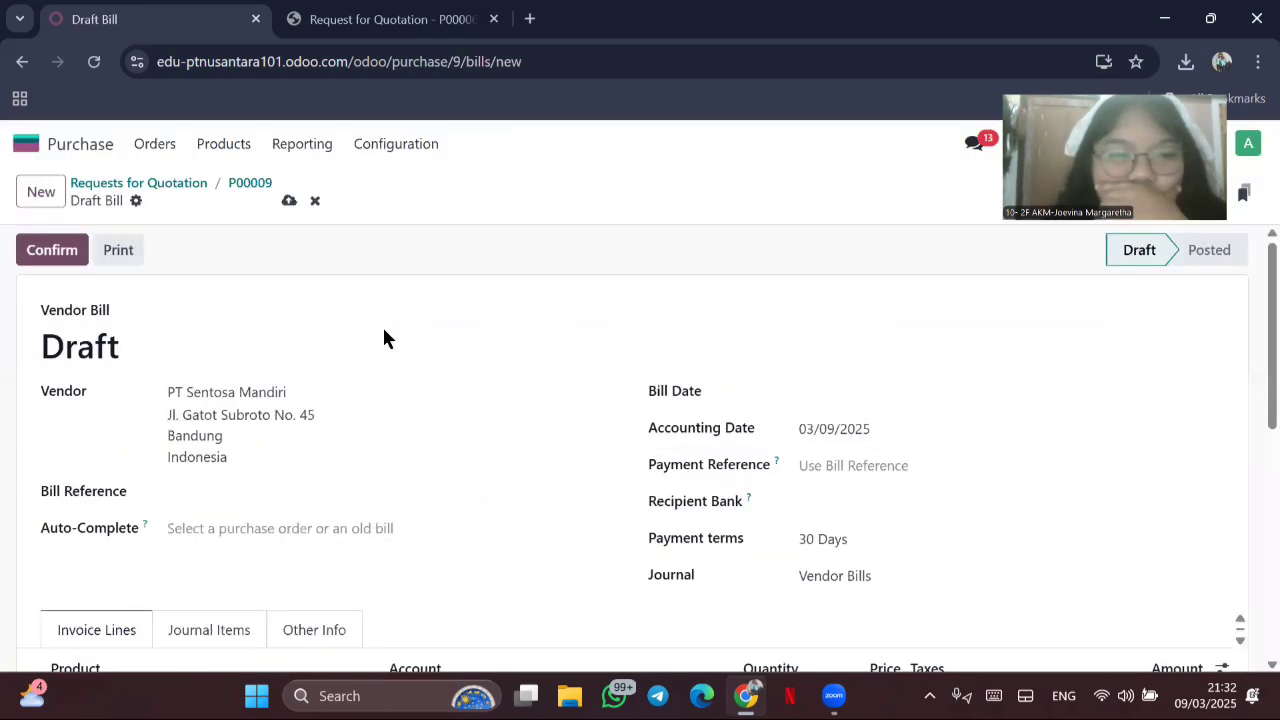
pyautogui.scroll(-2, 214, 514)
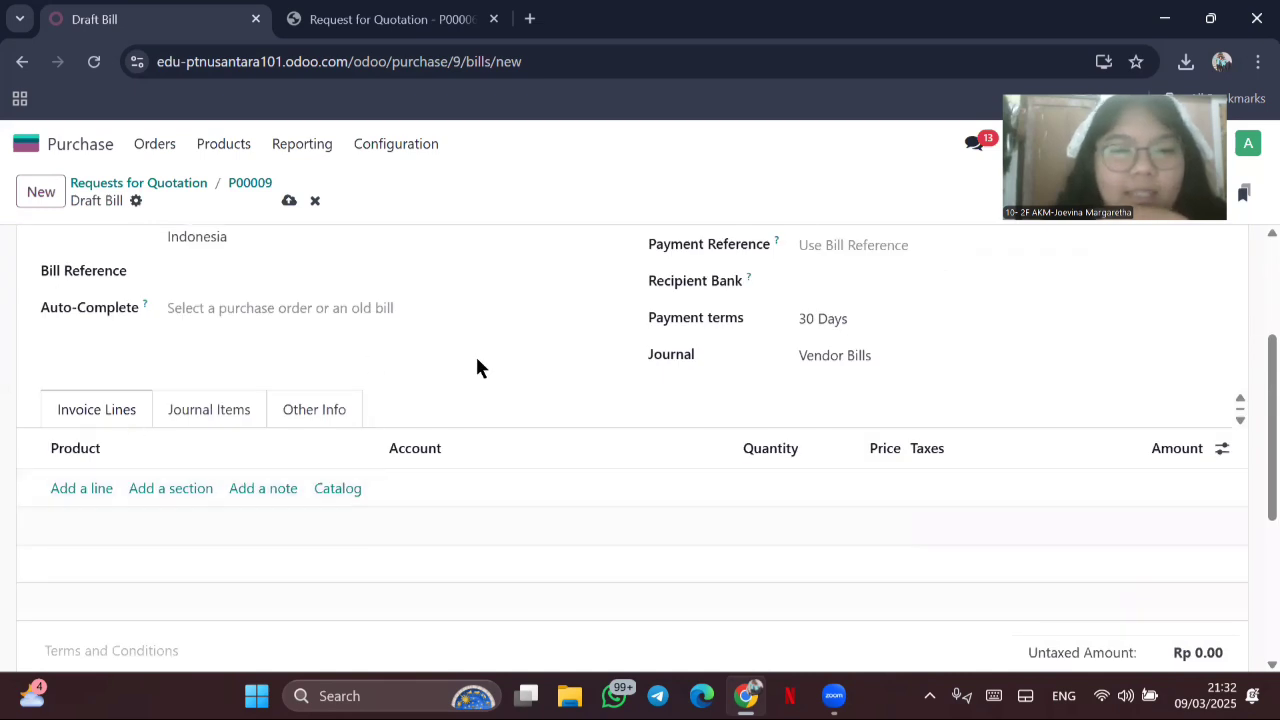
pyautogui.scroll(2, 826, 383)
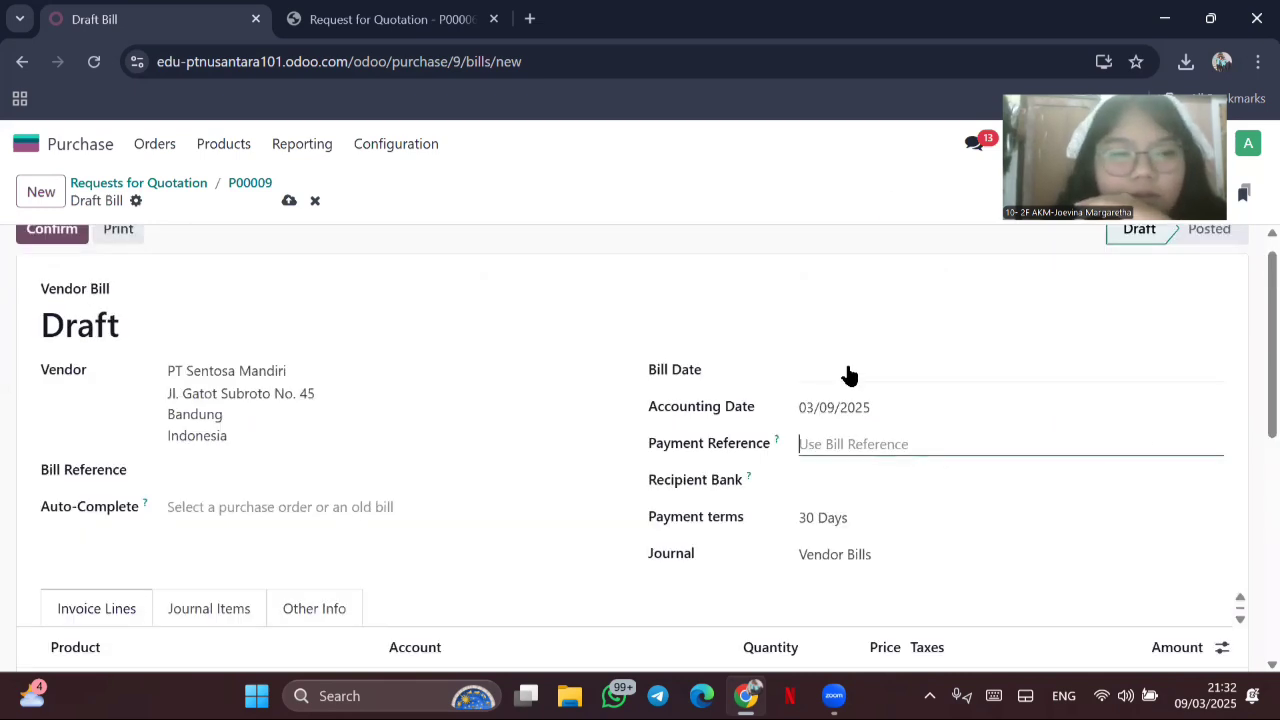
pyautogui.scroll(1, 848, 375)
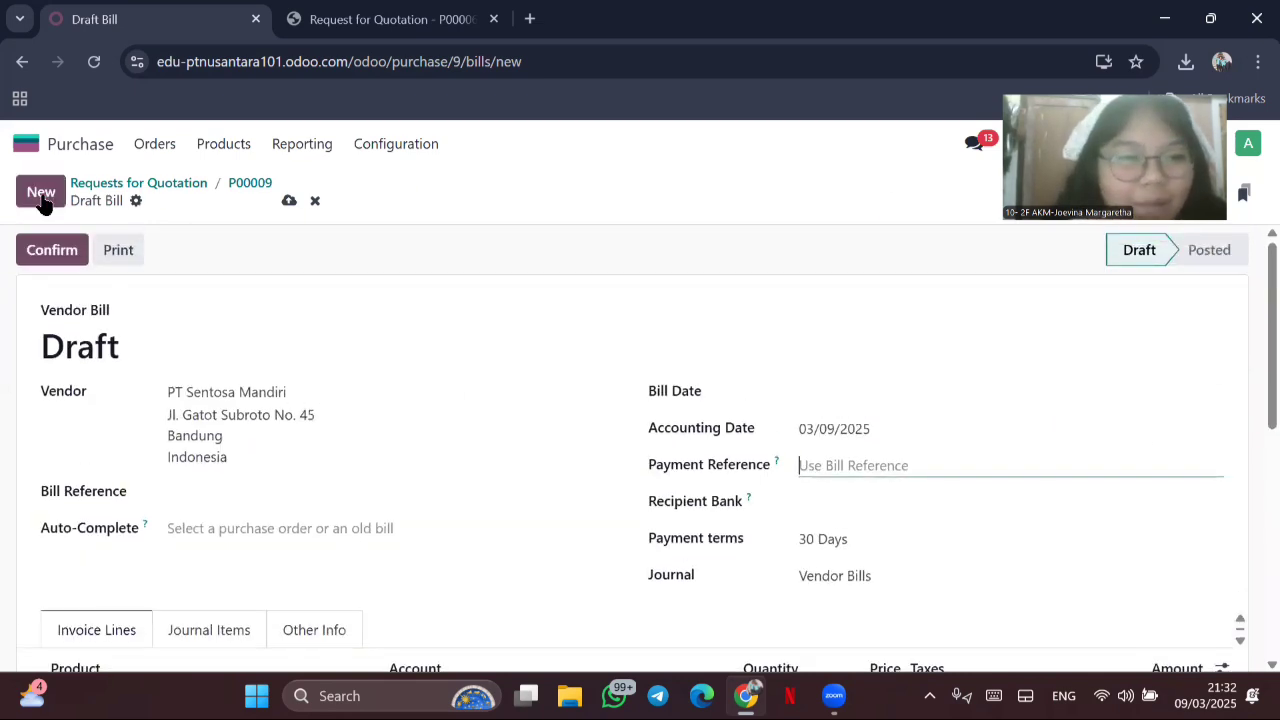
pyautogui.click(246, 392)
pyautogui.click(808, 392)
pyautogui.scroll(-3, 271, 554)
pyautogui.scroll(3, 86, 320)
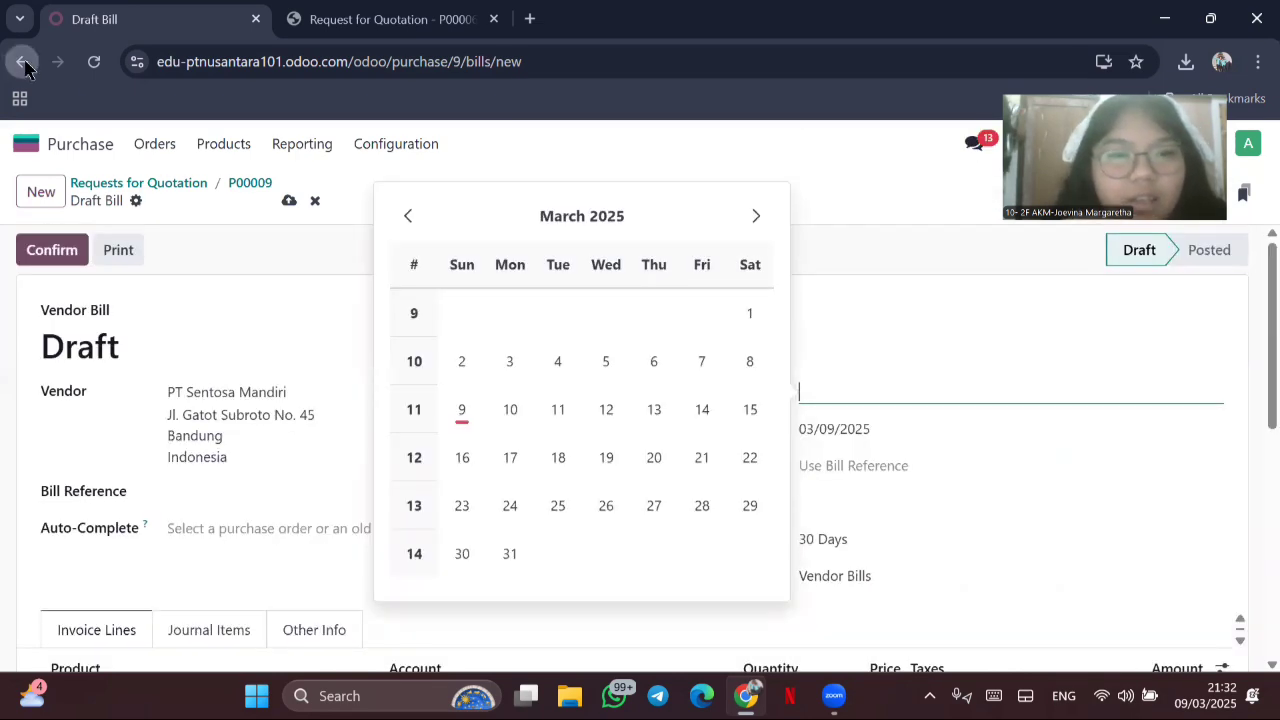
pyautogui.click(152, 394)
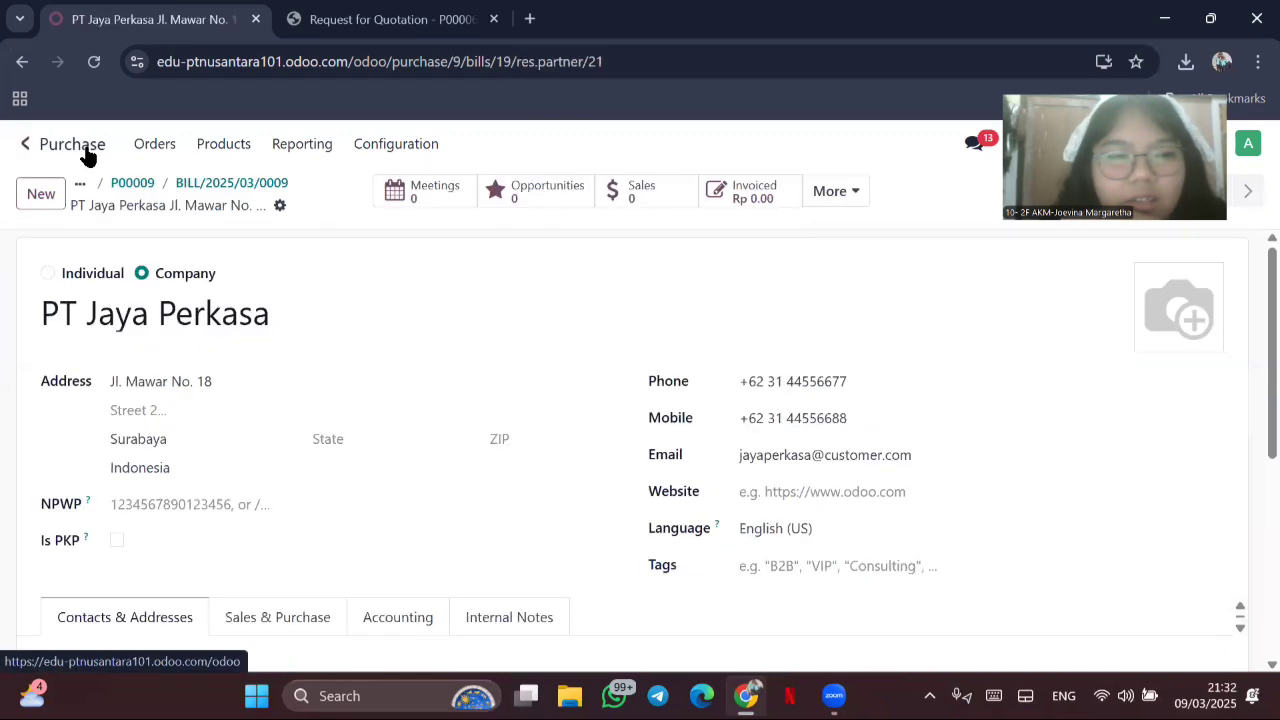
pyautogui.scroll(-5, 138, 342)
pyautogui.scroll(5, 105, 173)
# Step: Create a new request for quotation with PT Sentosa Mandiri as the vendor
pyautogui.click(152, 150)
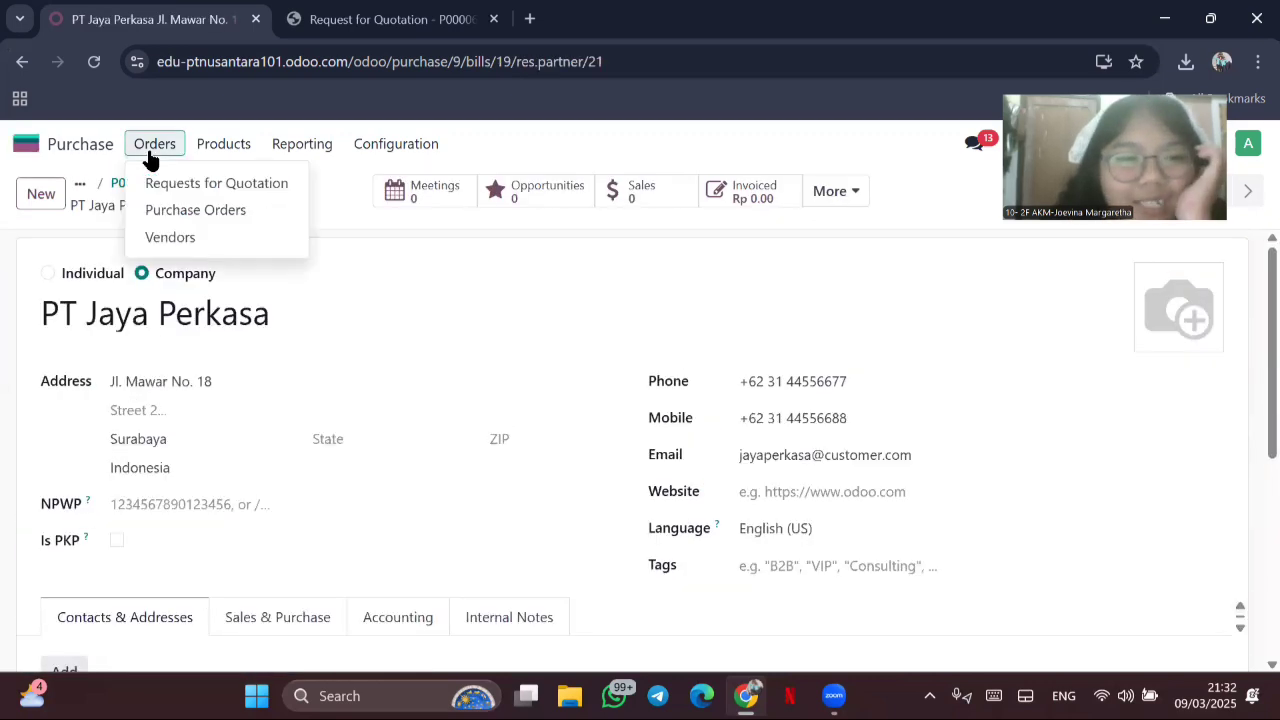
pyautogui.click(163, 184)
pyautogui.click(30, 193)
pyautogui.click(291, 384)
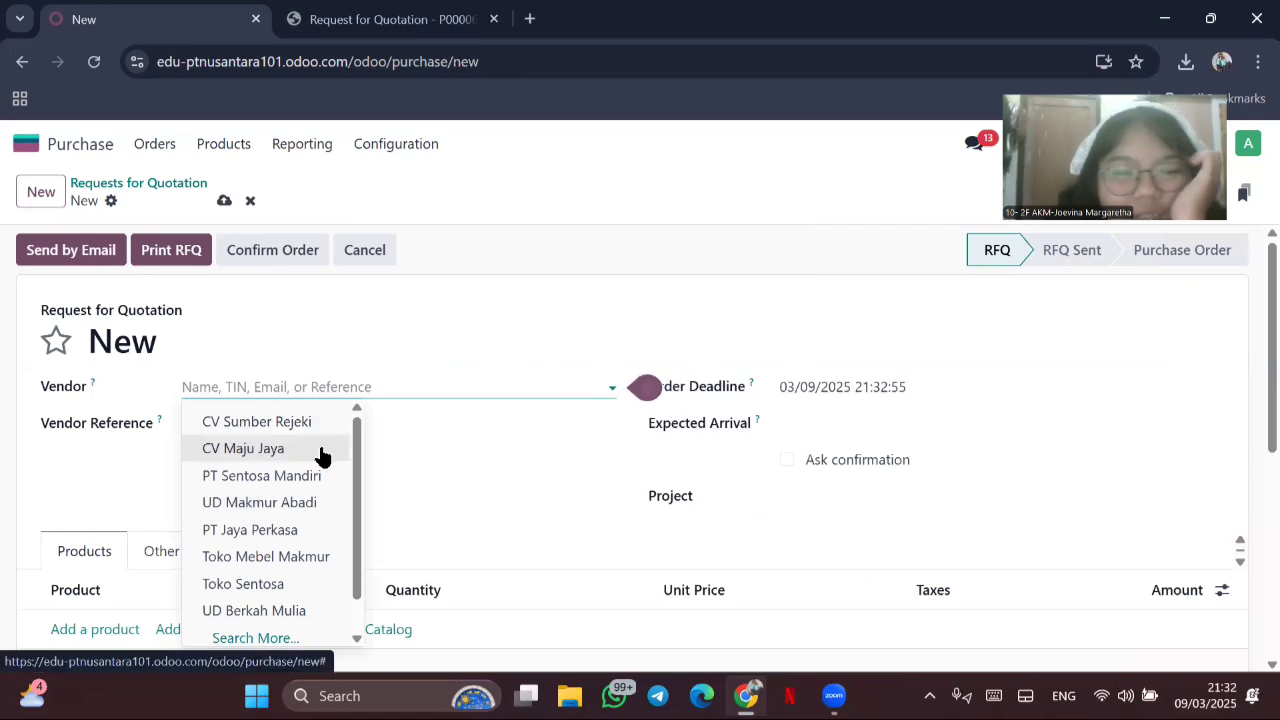
pyautogui.click(255, 638)
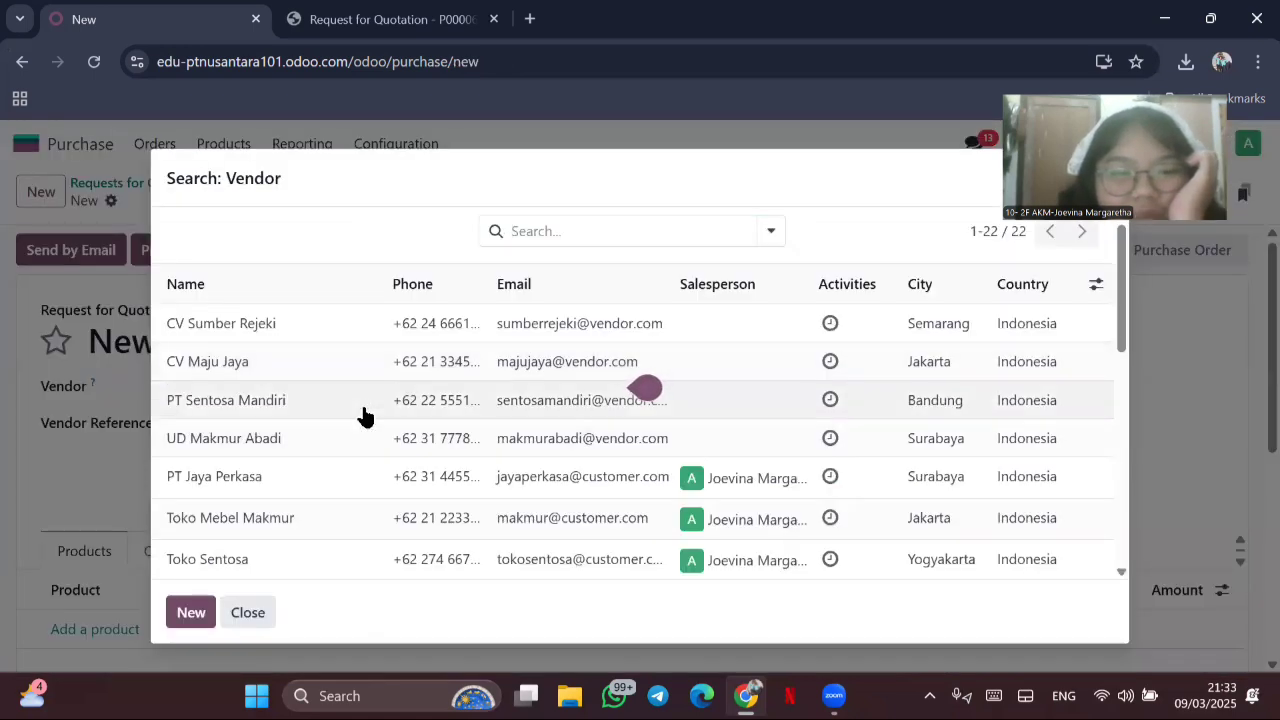
pyautogui.click(365, 415)
# Step: Set the order deadline of the request for quotation to 03/15/2025
pyautogui.scroll(-1, 105, 510)
pyautogui.click(106, 522)
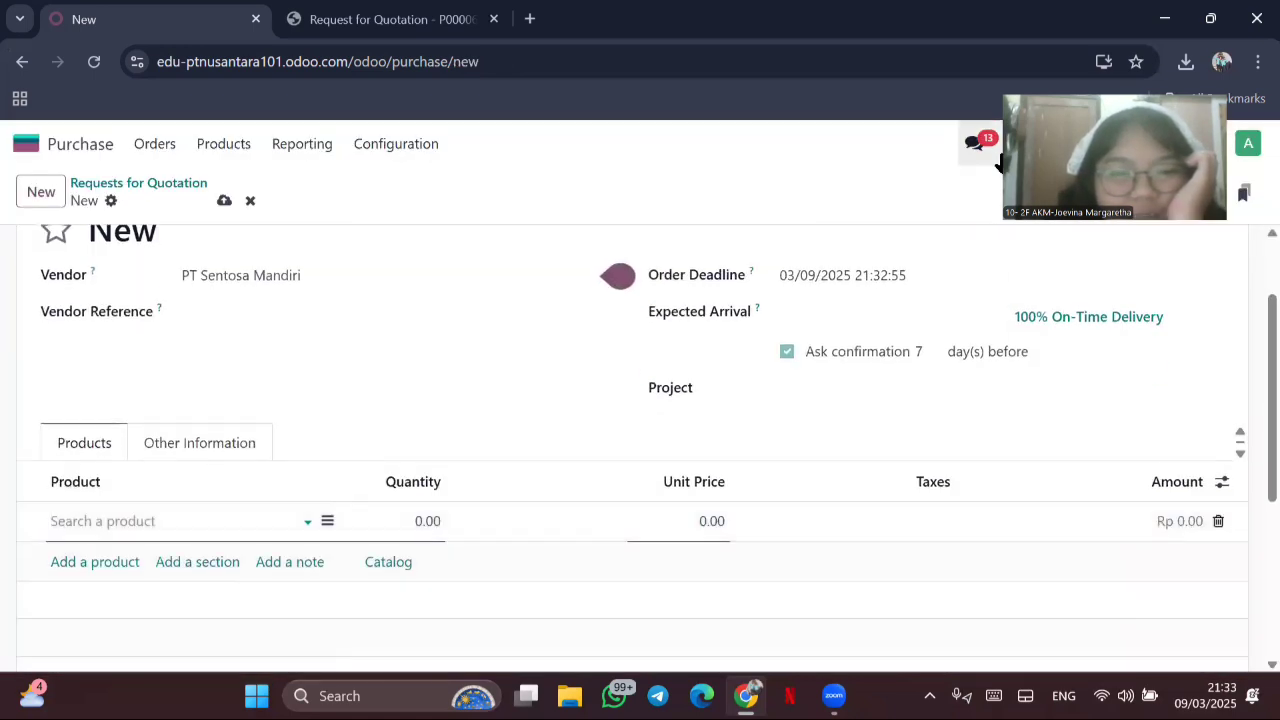
pyautogui.click(878, 275)
pyautogui.click(1170, 523)
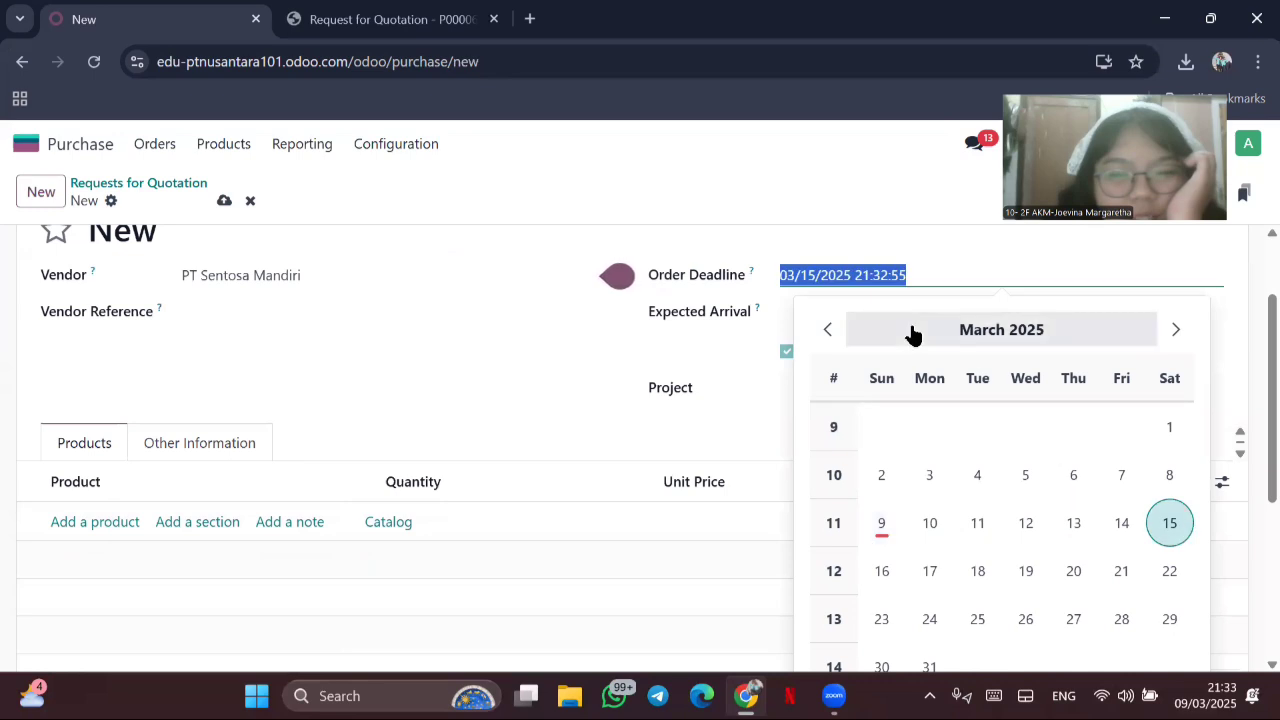
pyautogui.click(737, 369)
# Step: Set the expected arrival date of the request for quotation to 04/01/2025
pyautogui.click(866, 317)
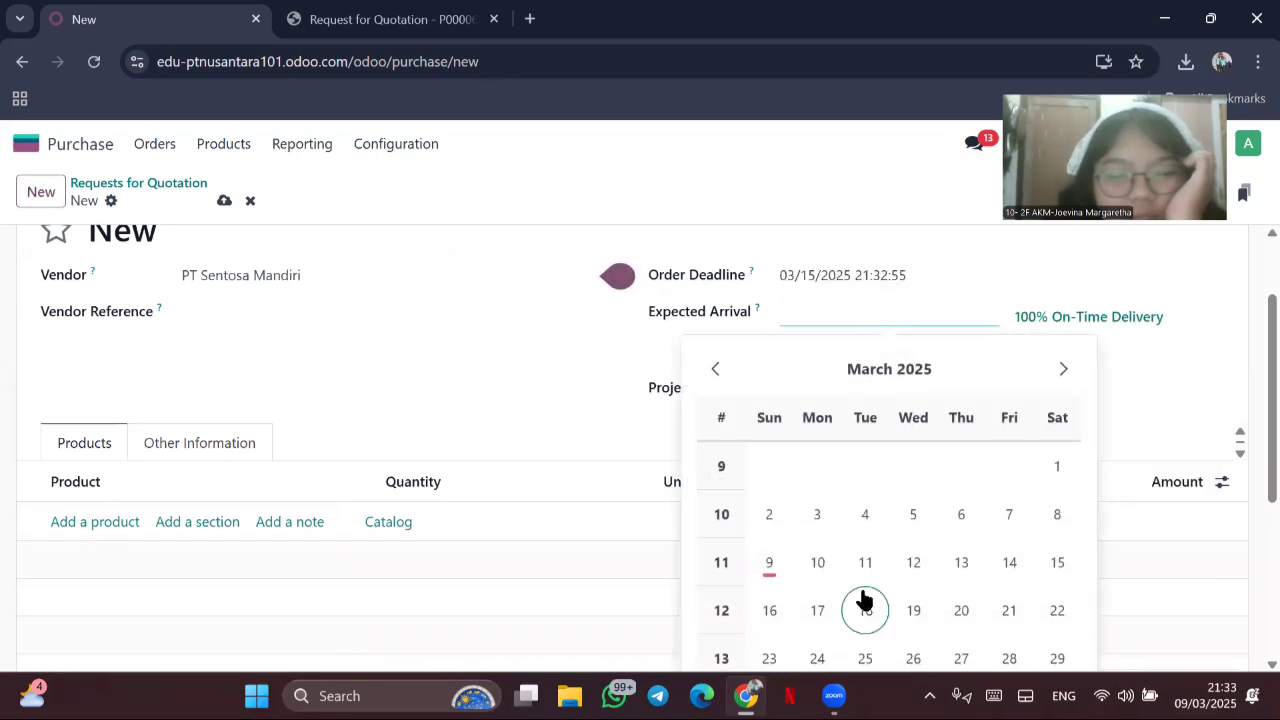
pyautogui.click(1062, 369)
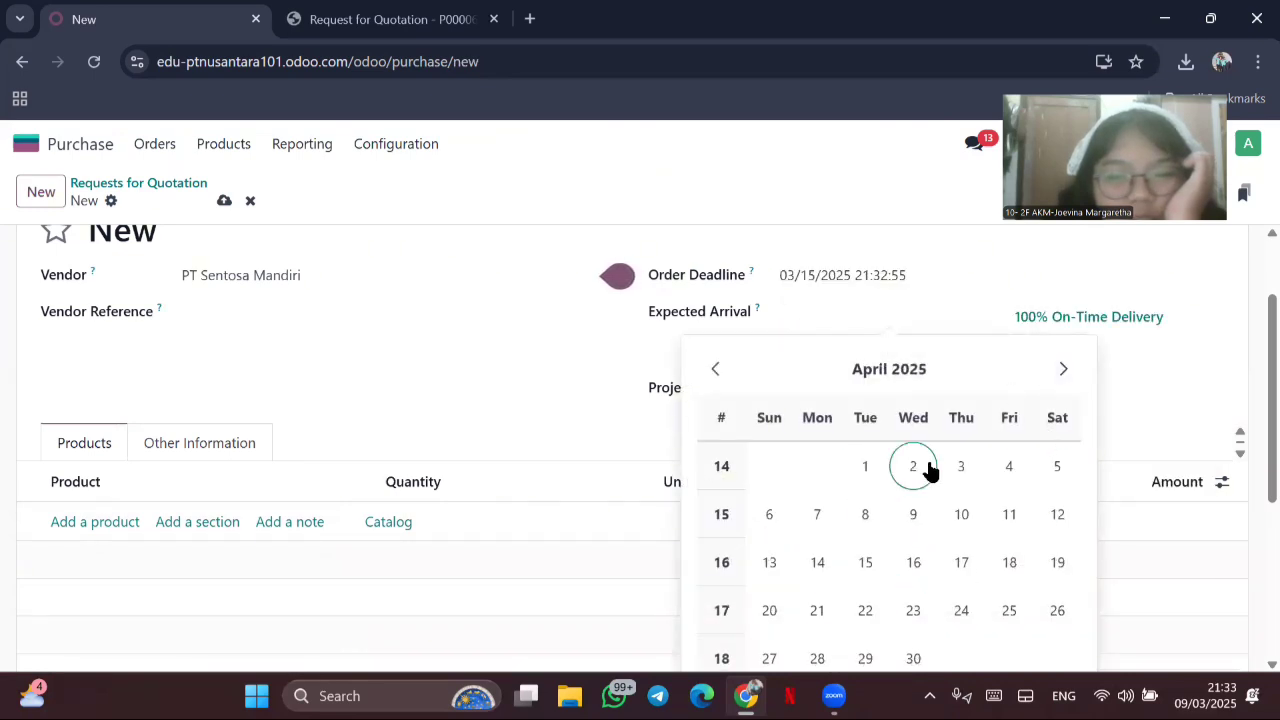
pyautogui.click(866, 466)
pyautogui.click(488, 357)
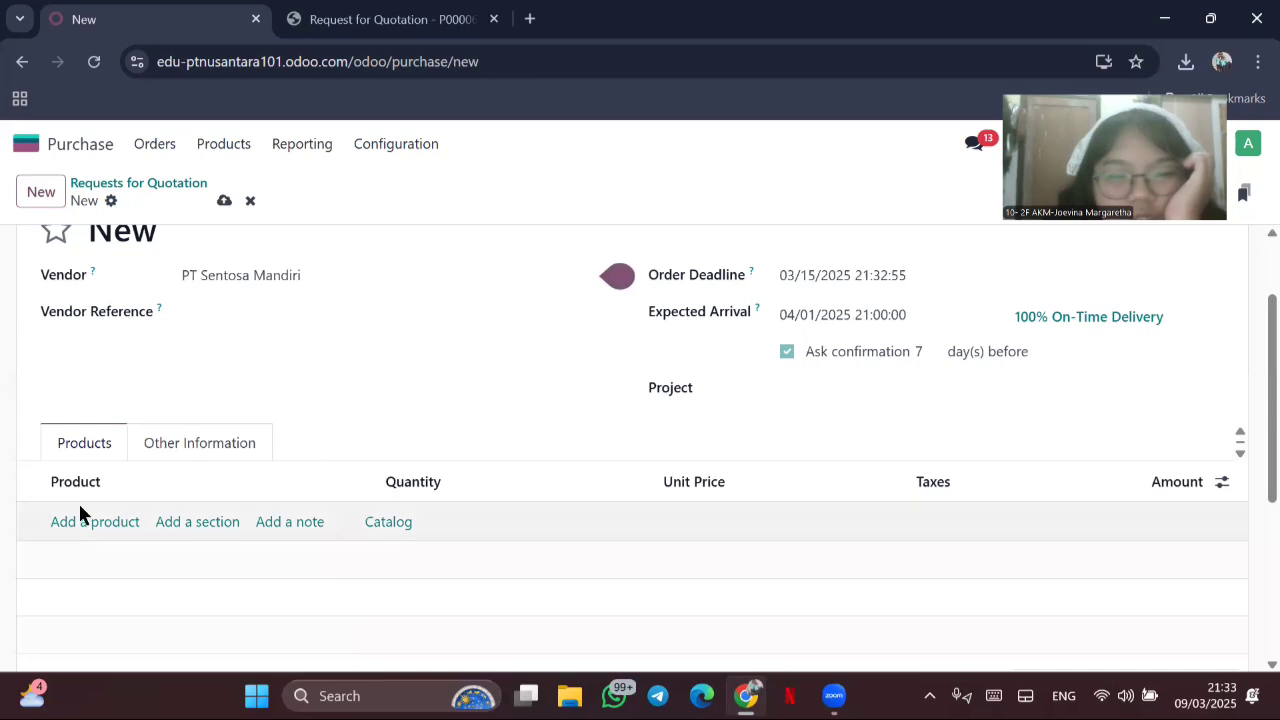
# Step: Add the product [FURN9670] Lemari Pakaian 2 Pintu to the request for quotation with a quantity of 40
pyautogui.click(105, 522)
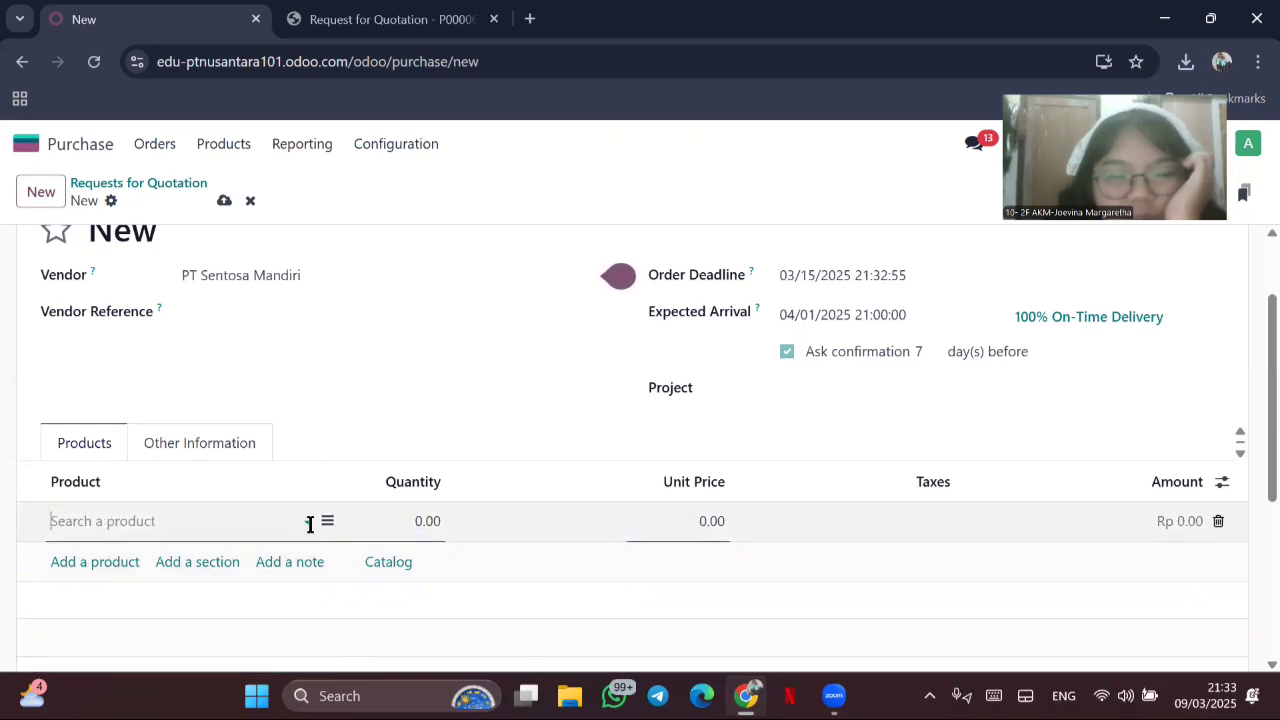
pyautogui.click(310, 524)
pyautogui.click(120, 501)
pyautogui.scroll(-3, 450, 394)
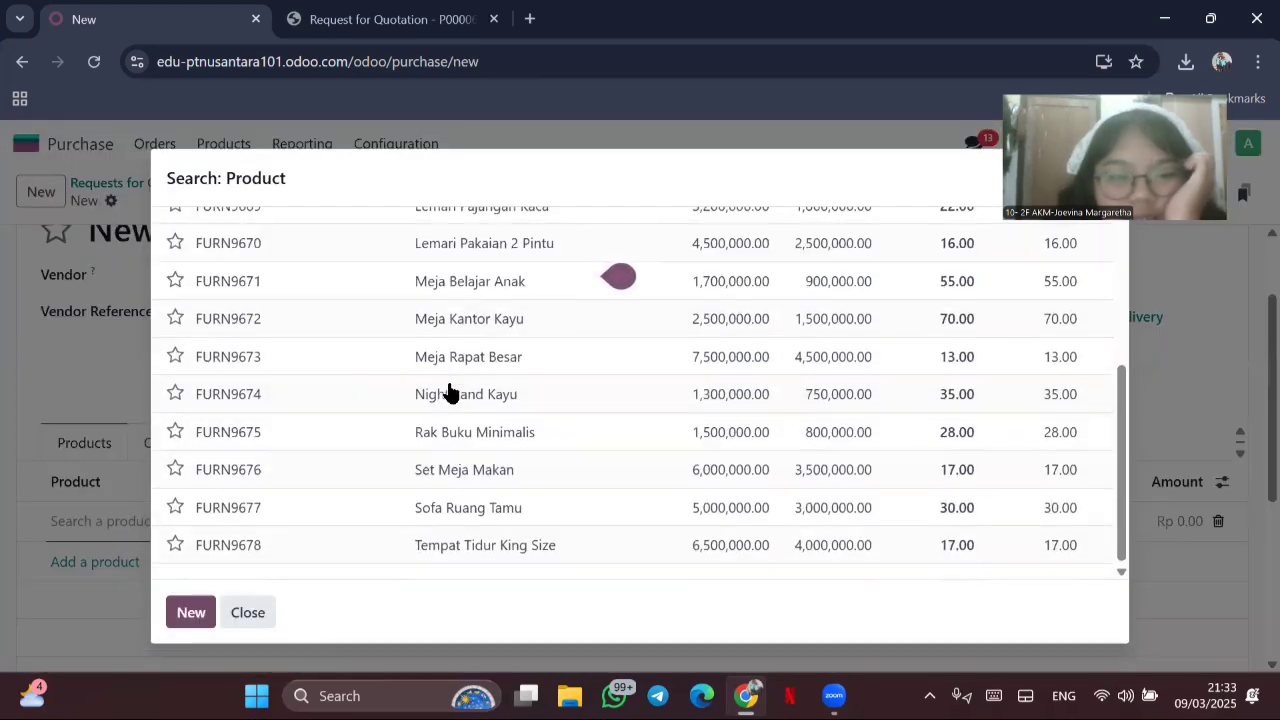
pyautogui.scroll(2, 450, 394)
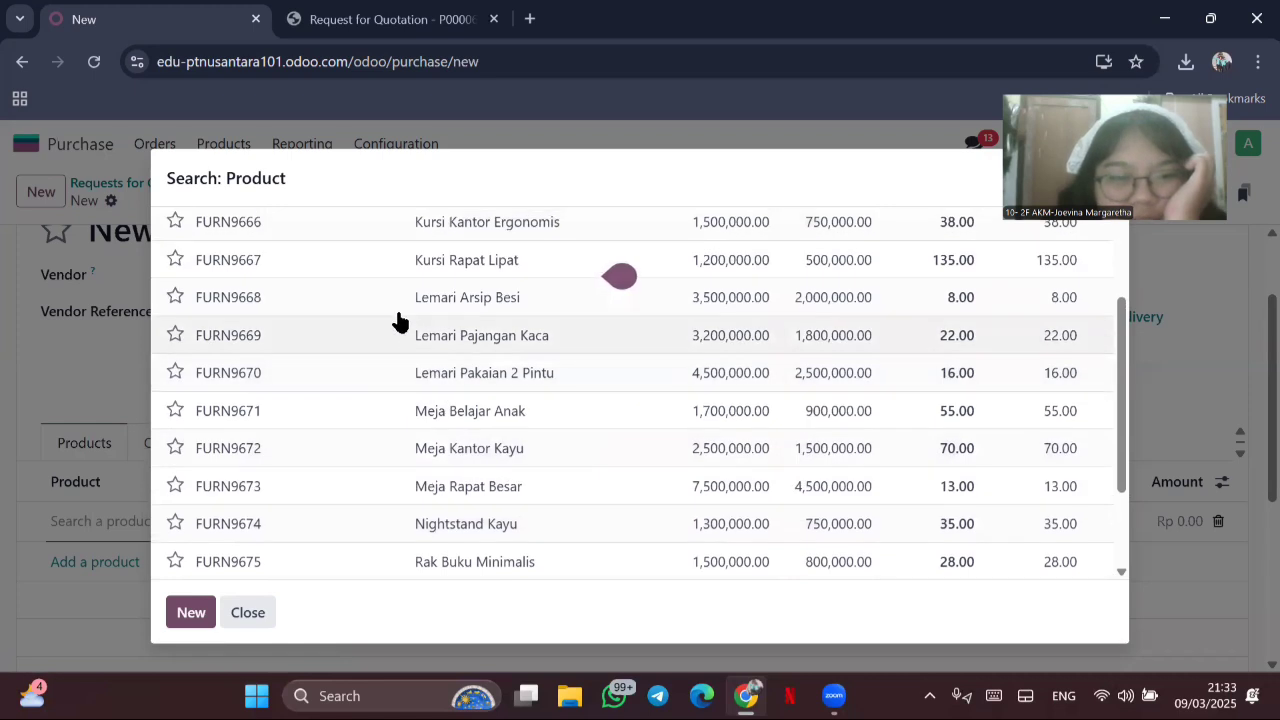
pyautogui.click(240, 373)
pyautogui.click(427, 522)
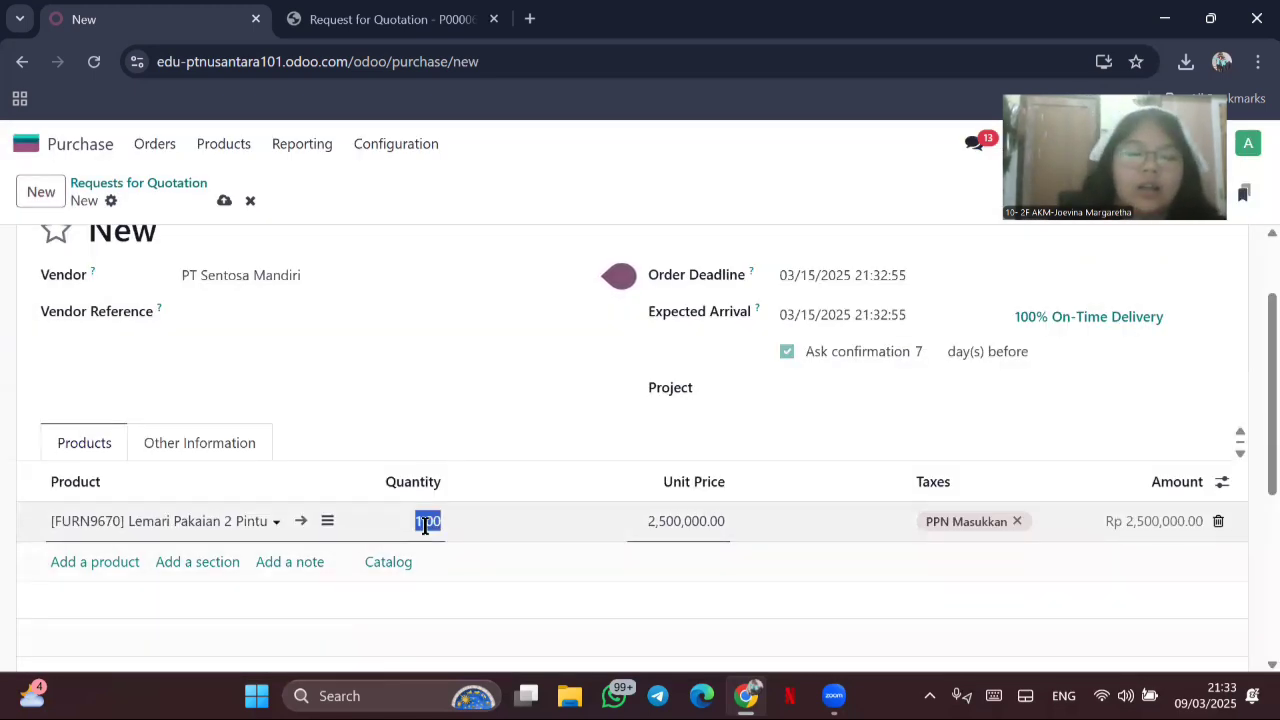
pyautogui.write('40')
pyautogui.click(674, 520)
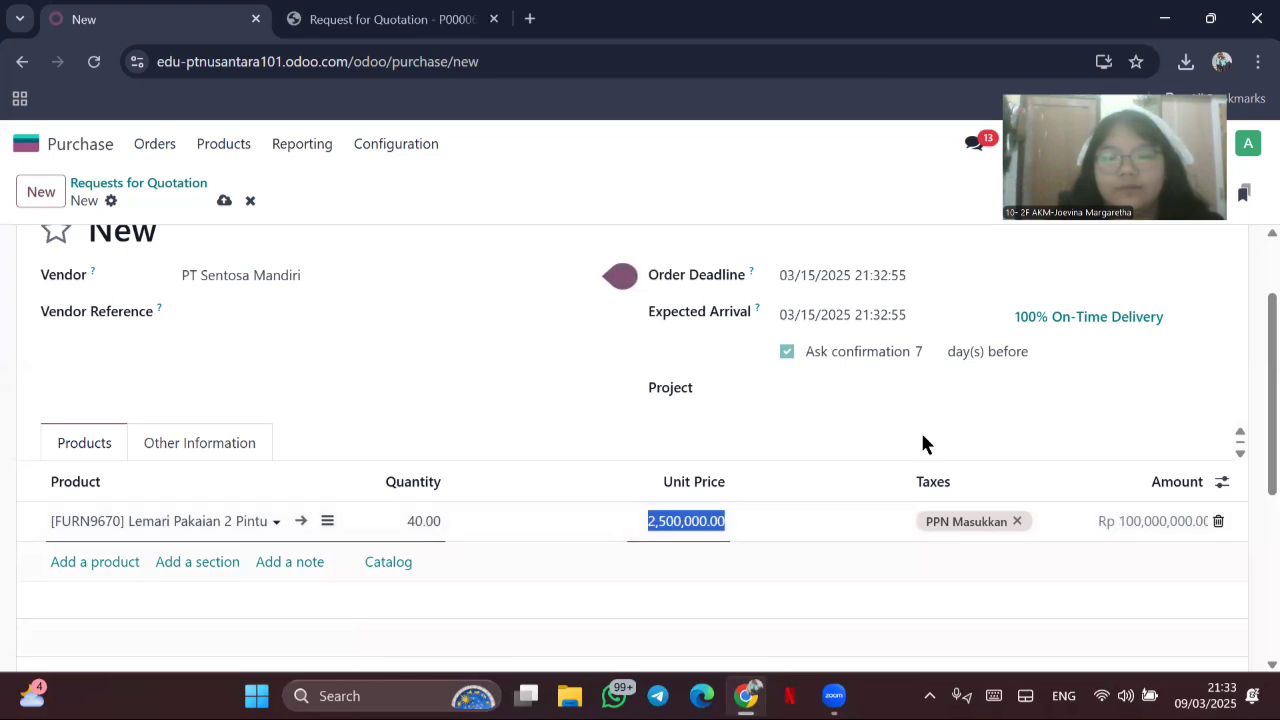
pyautogui.scroll(-2, 920, 430)
pyautogui.scroll(2, 920, 430)
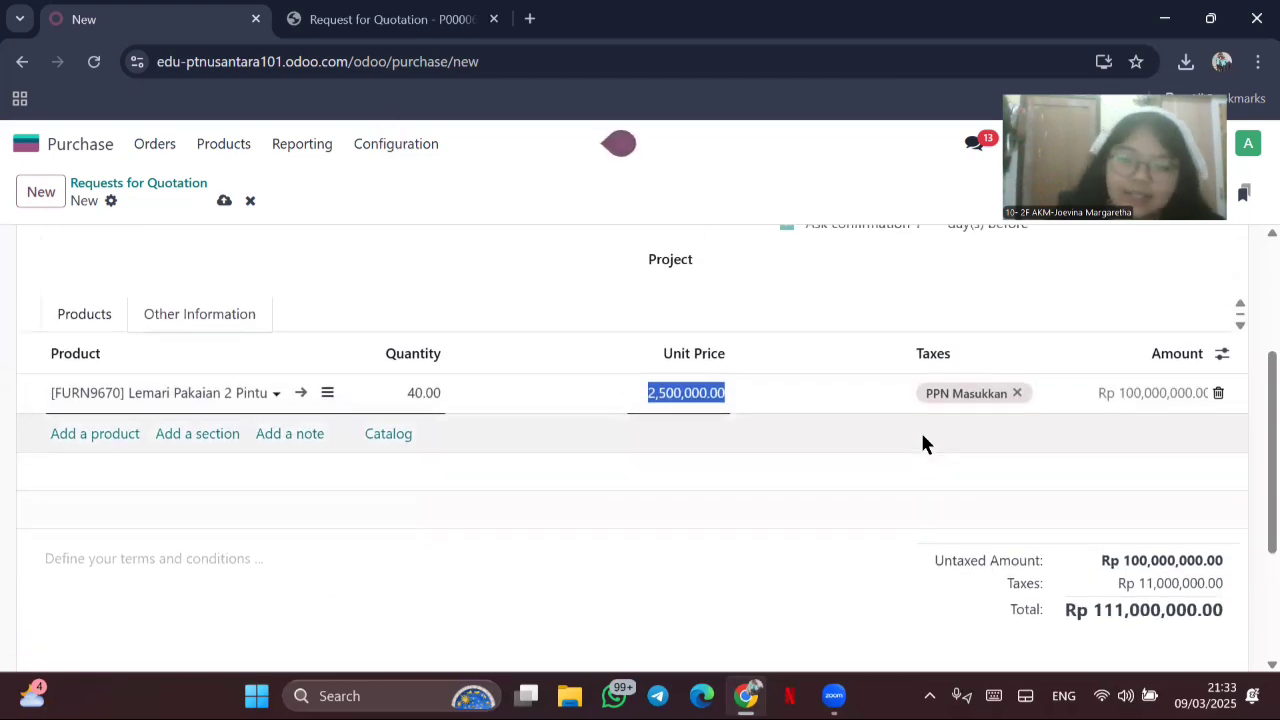
# Step: Send the request for quotation by email to PT Sentosa Mandiri with the default message and attached PDF
pyautogui.scroll(2, 922, 443)
pyautogui.click(71, 250)
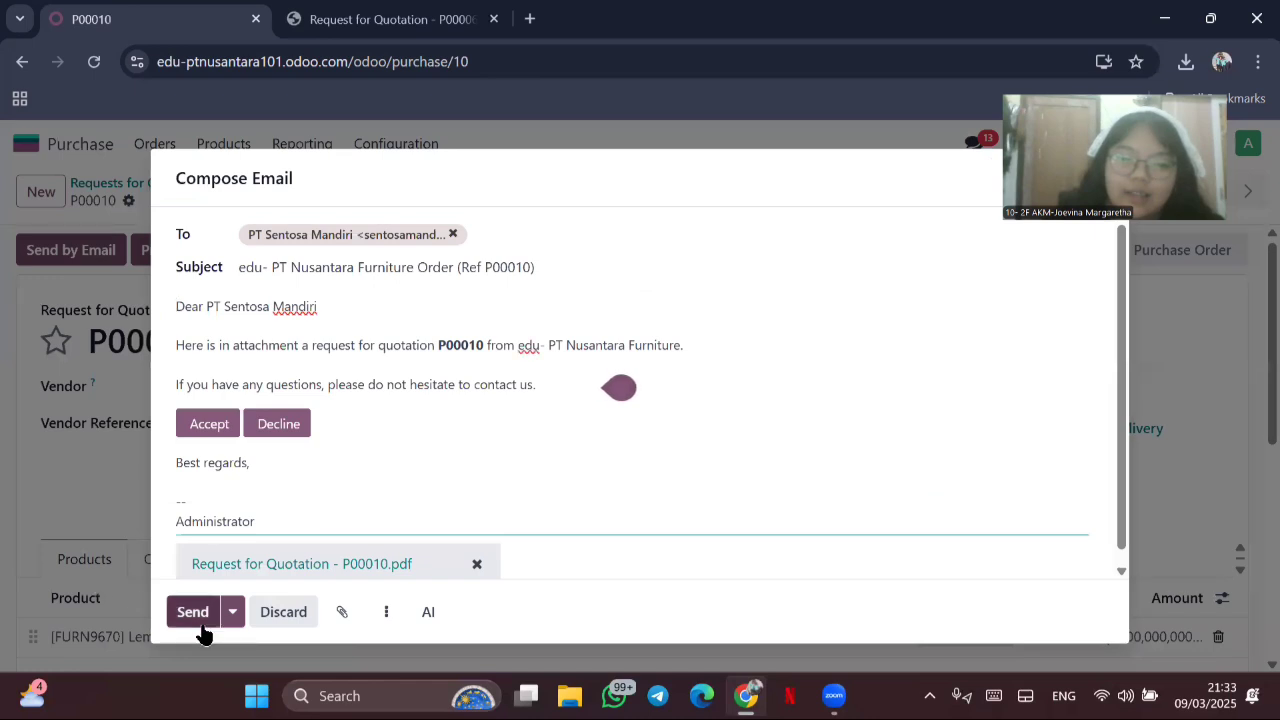
pyautogui.click(200, 620)
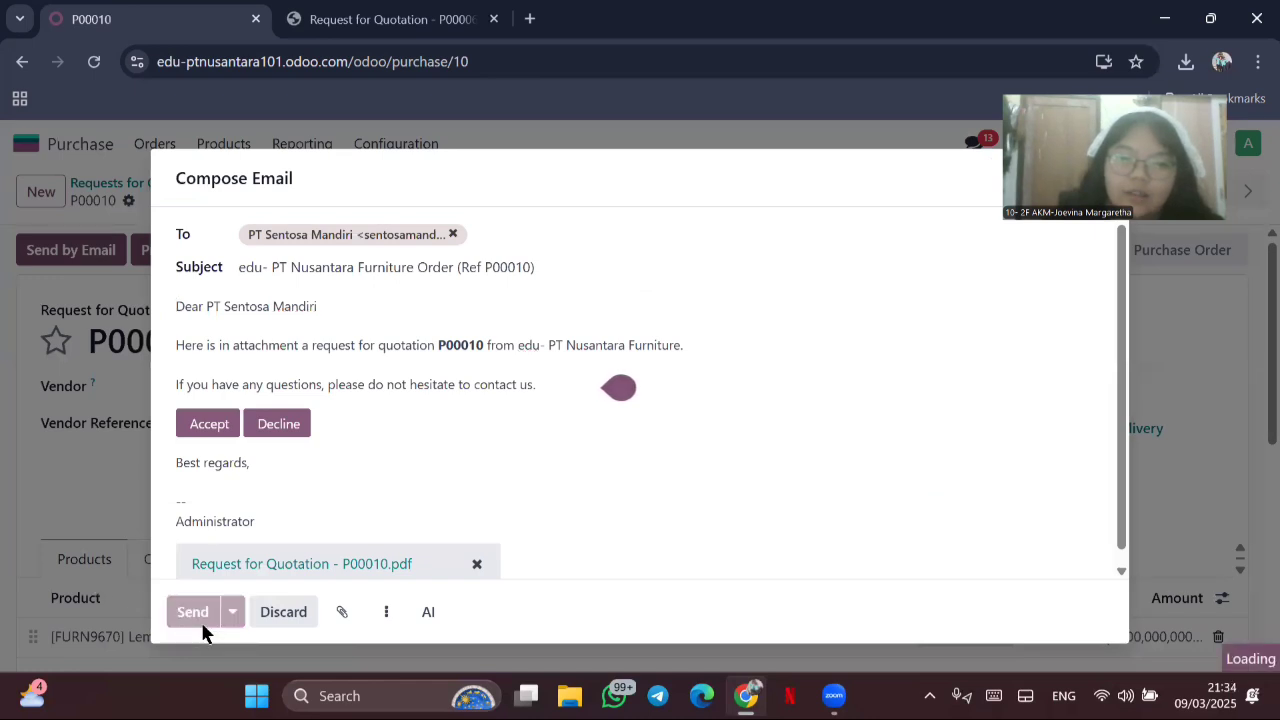
pyautogui.scroll(-1, 469, 354)
pyautogui.scroll(1, 469, 354)
pyautogui.scroll(-1, 469, 354)
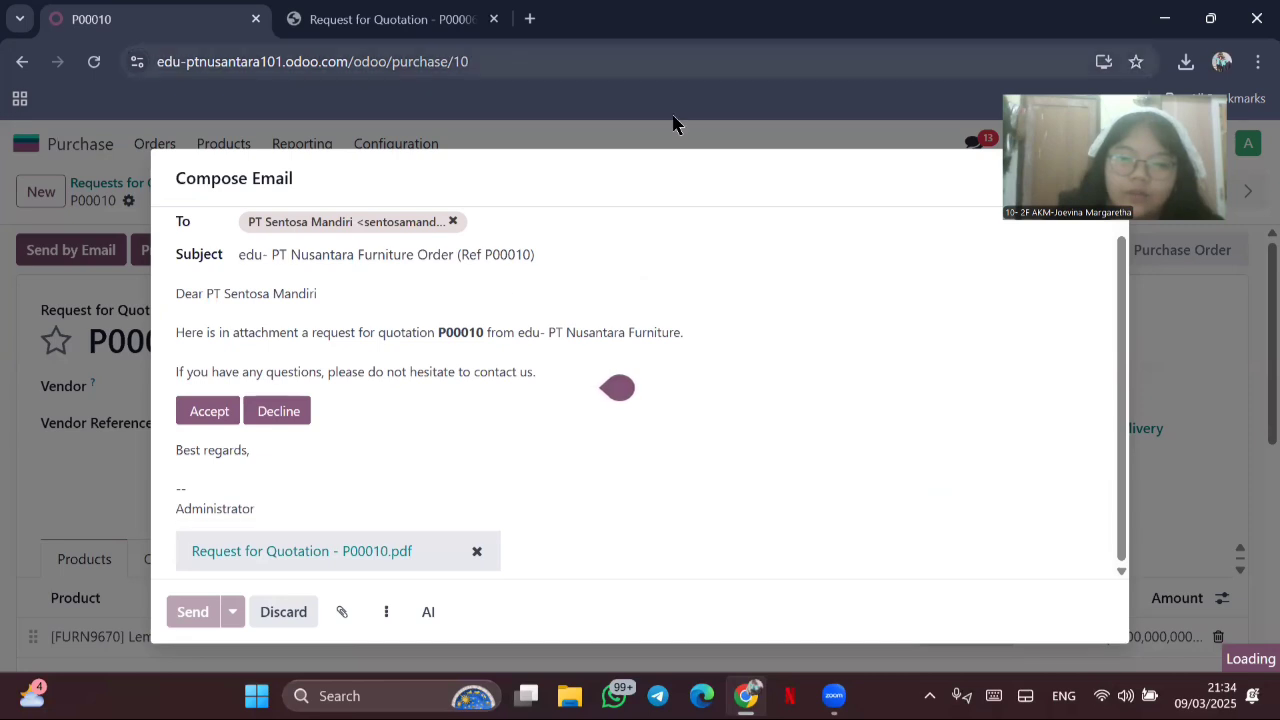
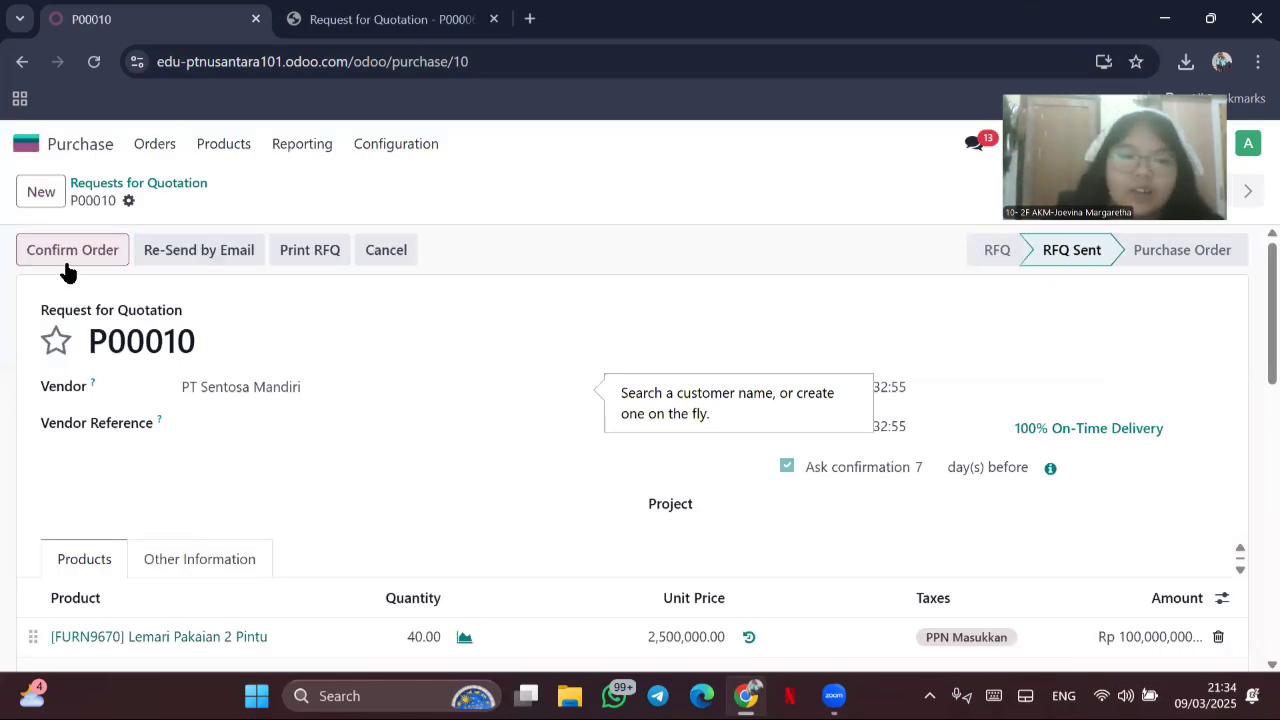
# Step: Confirm the PT Sentosa Mandiri order and validate its receipt of the ordered products
pyautogui.click(28, 262)
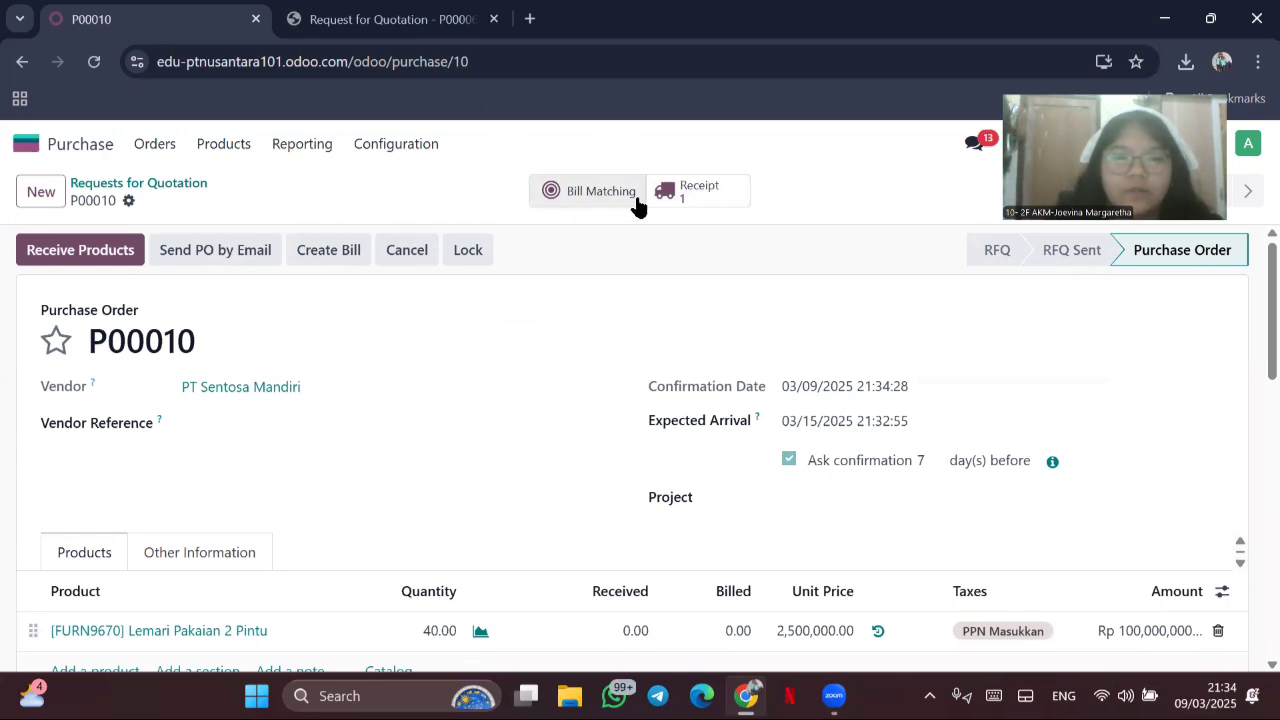
pyautogui.click(677, 191)
pyautogui.click(62, 250)
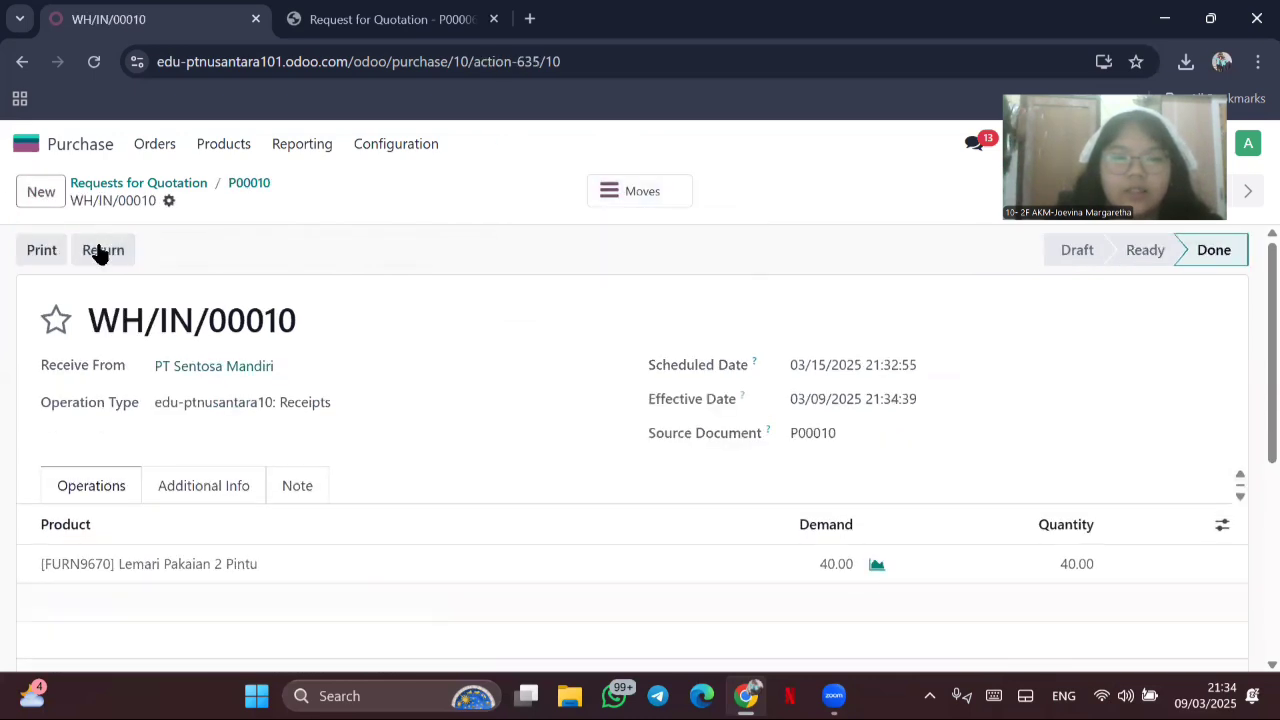
# Step: Open the PT Sentosa Mandiri purchase order for Lemari Pakaian 2 Pintu from the purchase orders list and review it
pyautogui.click(160, 146)
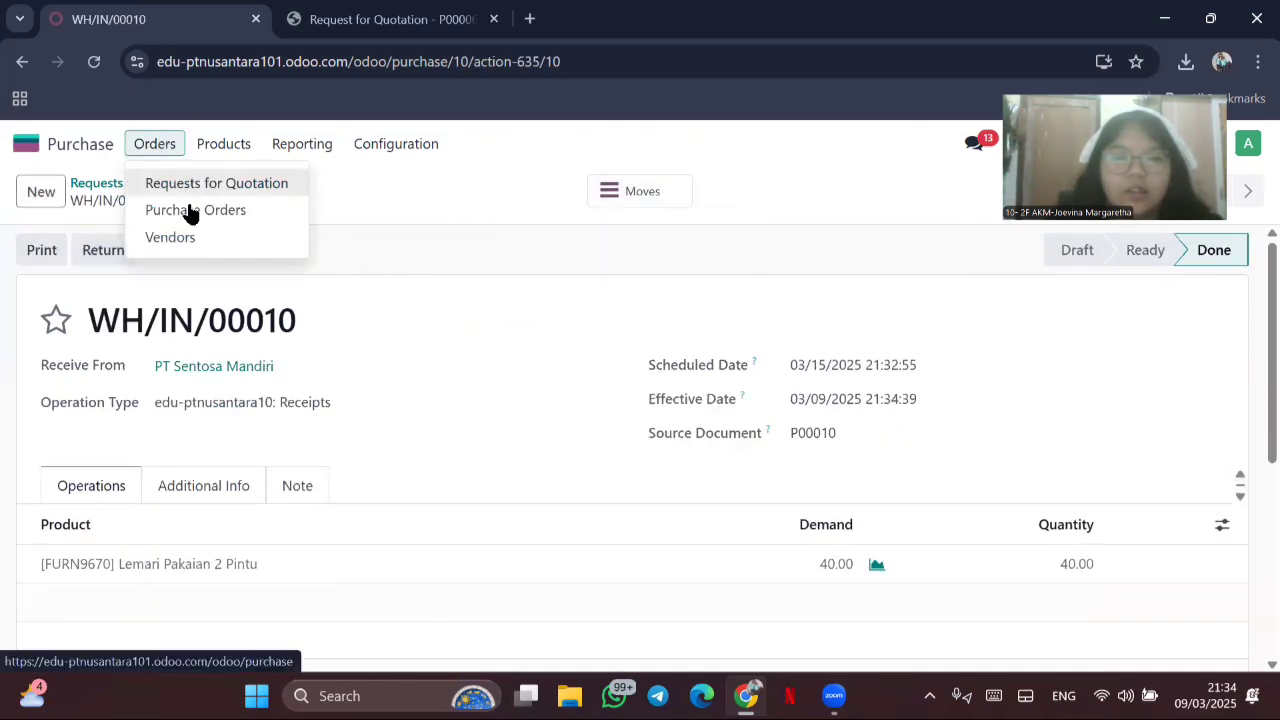
pyautogui.click(190, 209)
pyautogui.click(745, 284)
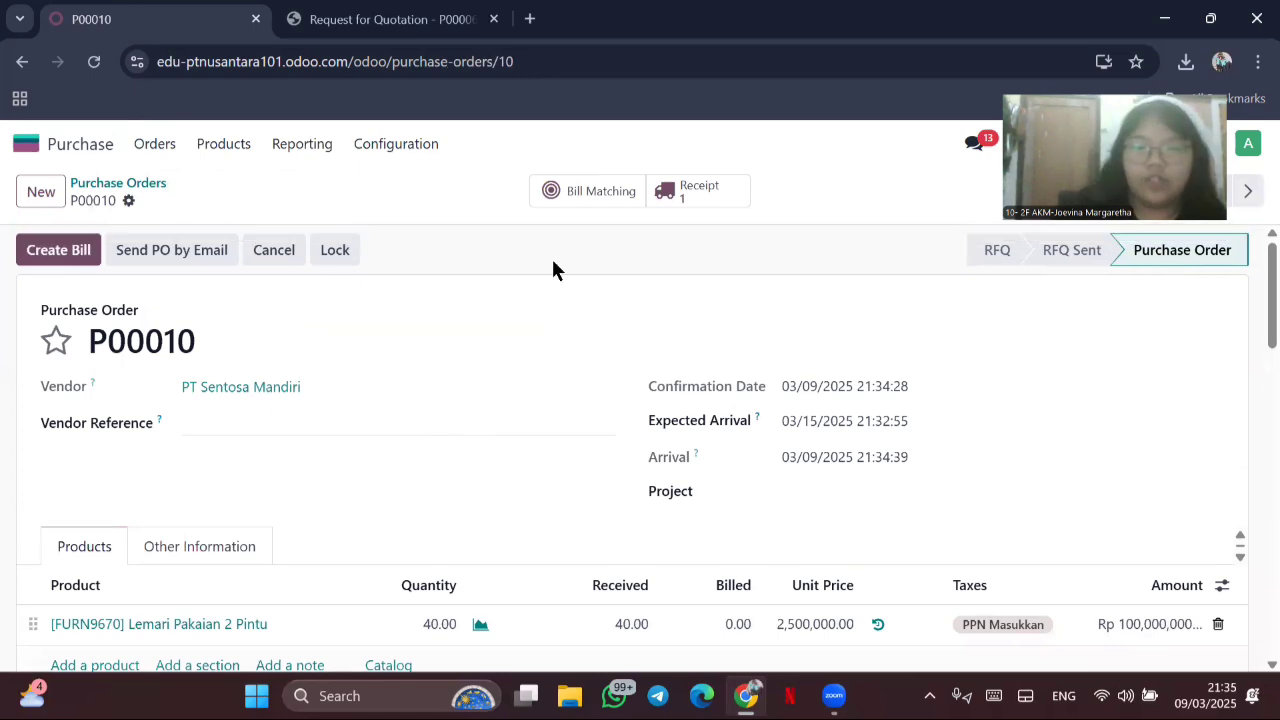
pyautogui.scroll(-2, 343, 347)
pyautogui.scroll(2, 342, 347)
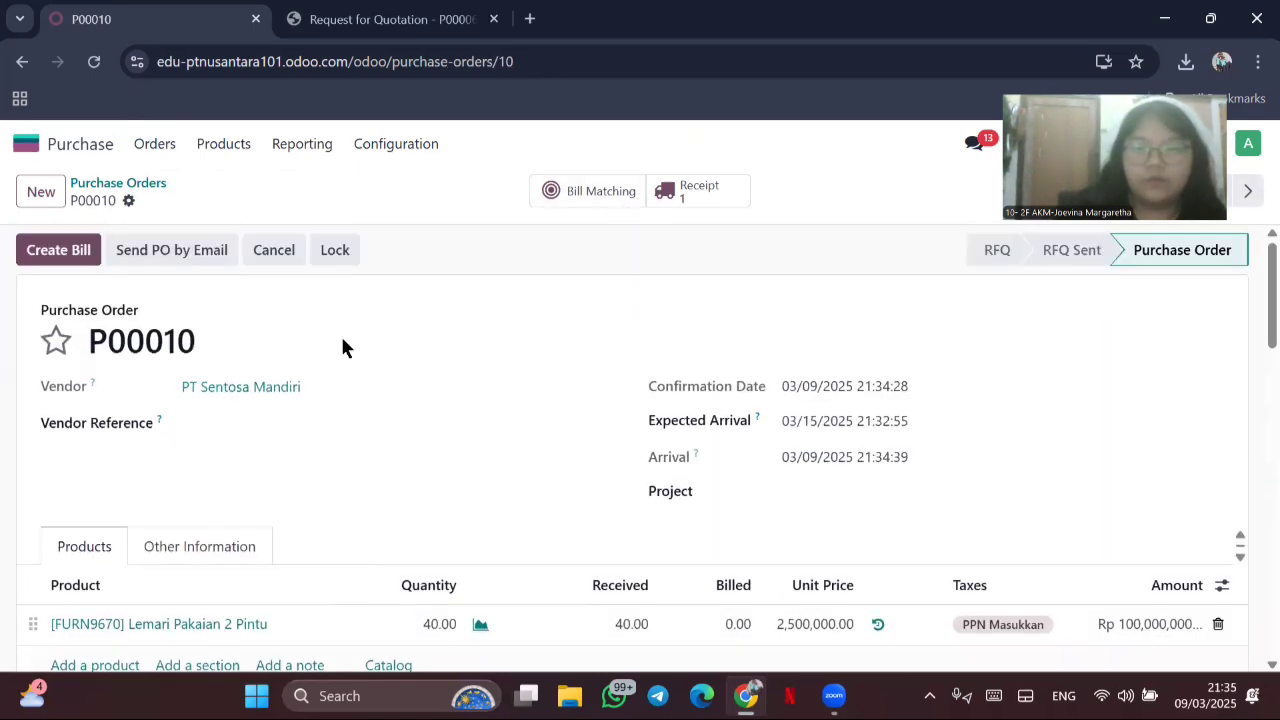
# Step: Check the detailed product moves of the PT Sentosa Mandiri receipt and reopen its purchase order
pyautogui.click(700, 196)
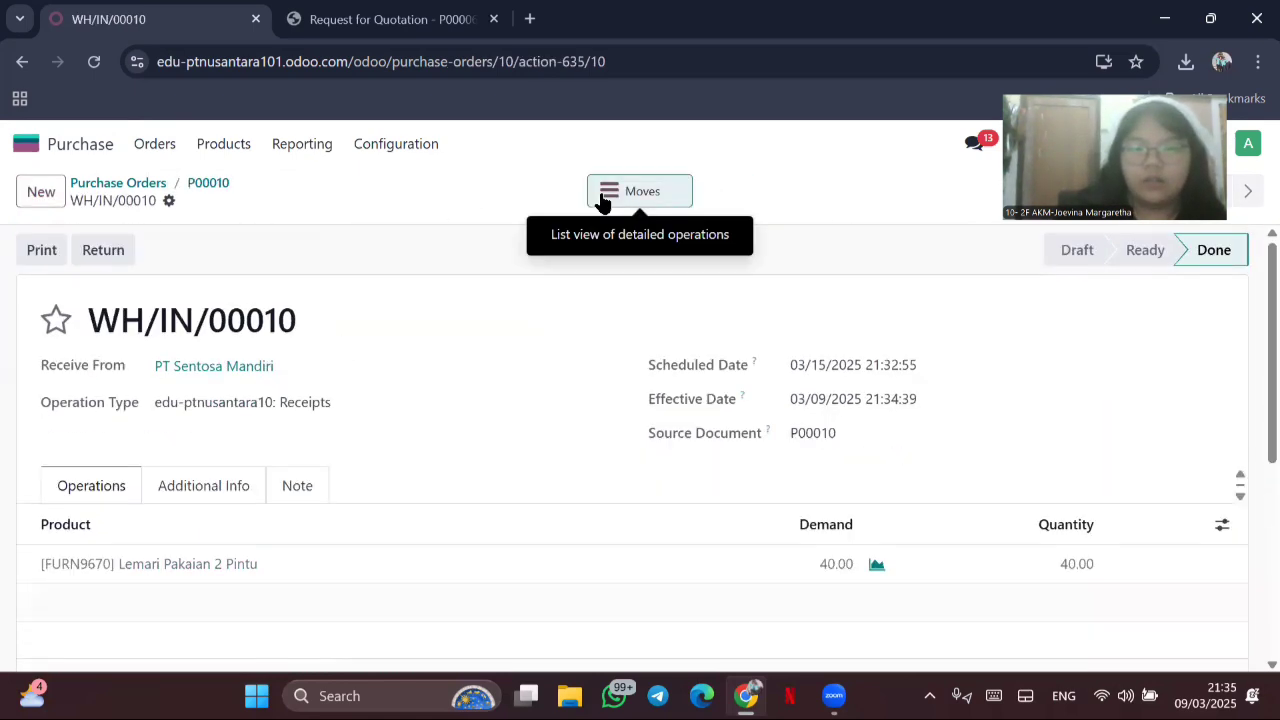
pyautogui.click(602, 200)
pyautogui.click(150, 145)
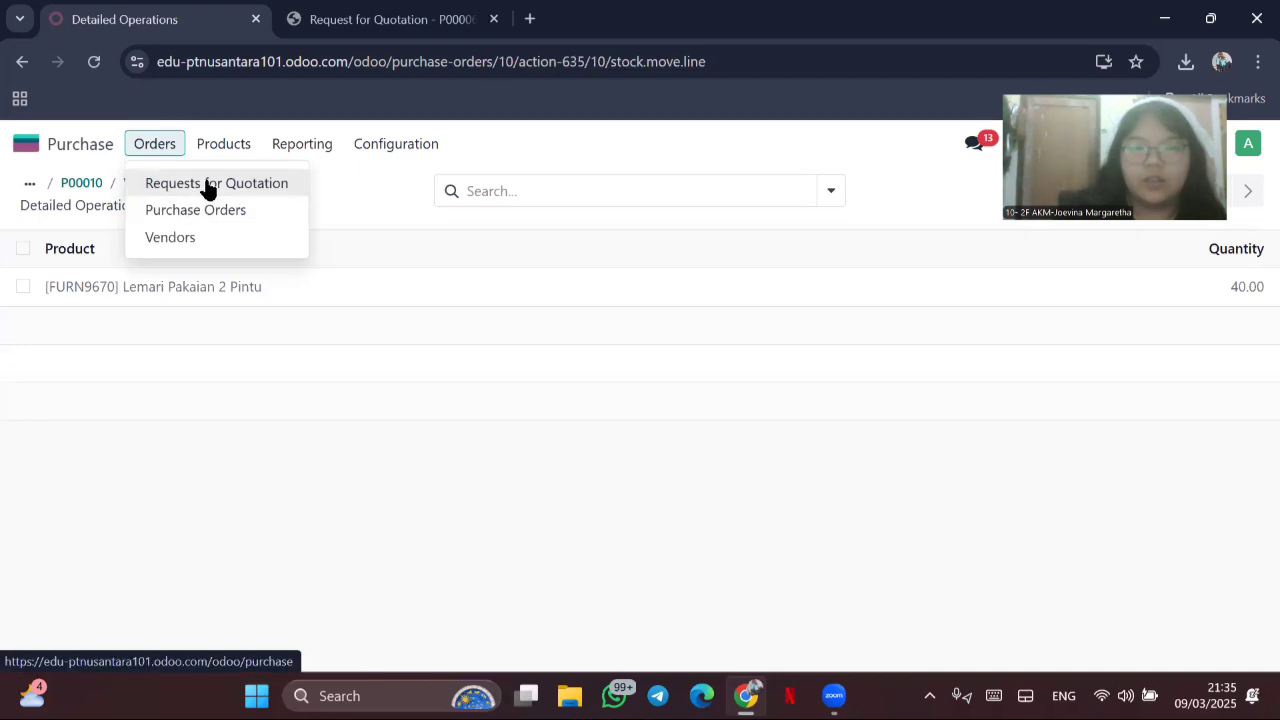
pyautogui.click(203, 208)
pyautogui.click(840, 279)
# Step: Create the vendor bill from the PT Sentosa Mandiri purchase order, set its bill date to 03/15/2025 and confirm it
pyautogui.click(45, 250)
pyautogui.scroll(-1, 786, 369)
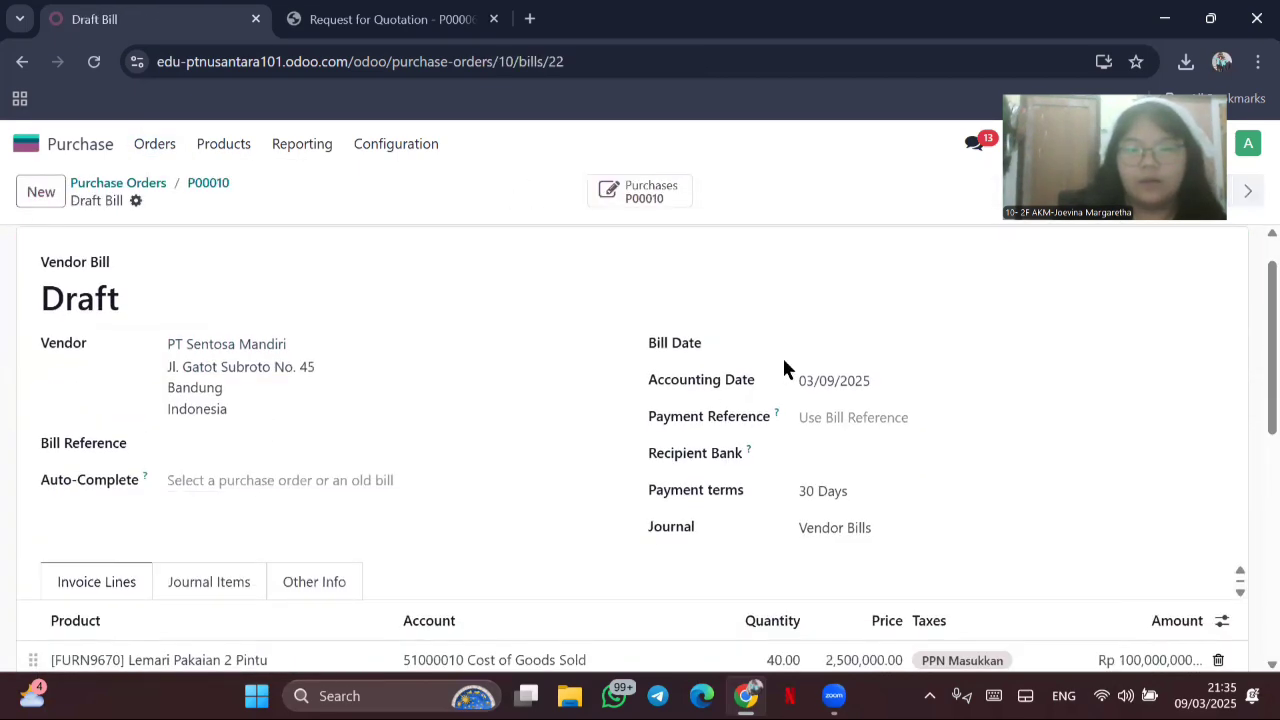
pyautogui.click(818, 352)
pyautogui.click(749, 361)
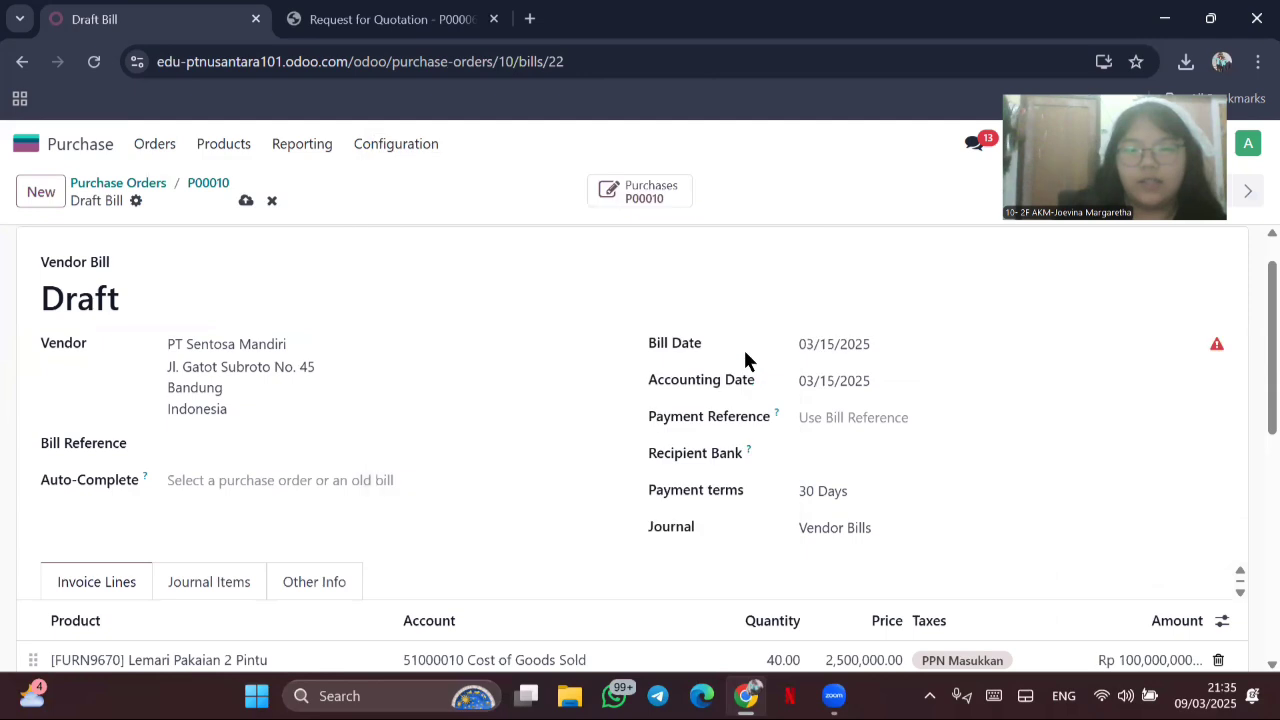
pyautogui.scroll(-3, 213, 415)
pyautogui.scroll(-1, 589, 537)
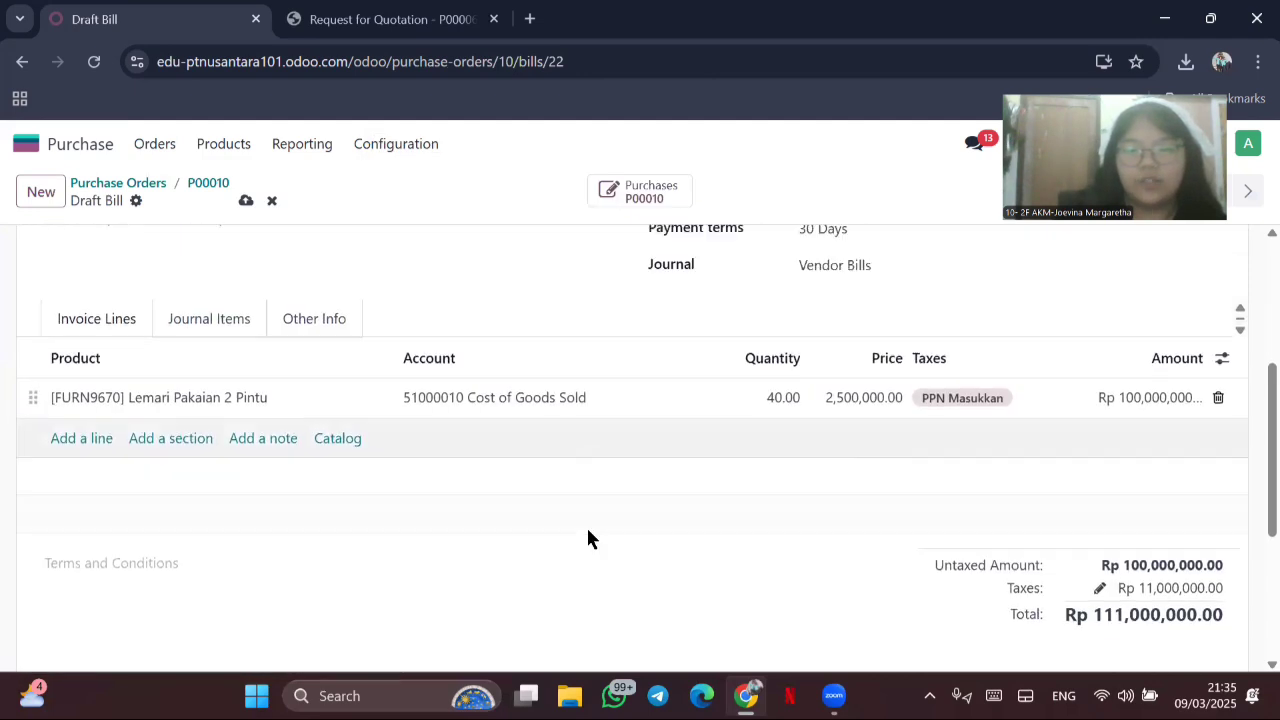
pyautogui.scroll(5, 85, 278)
pyautogui.click(52, 255)
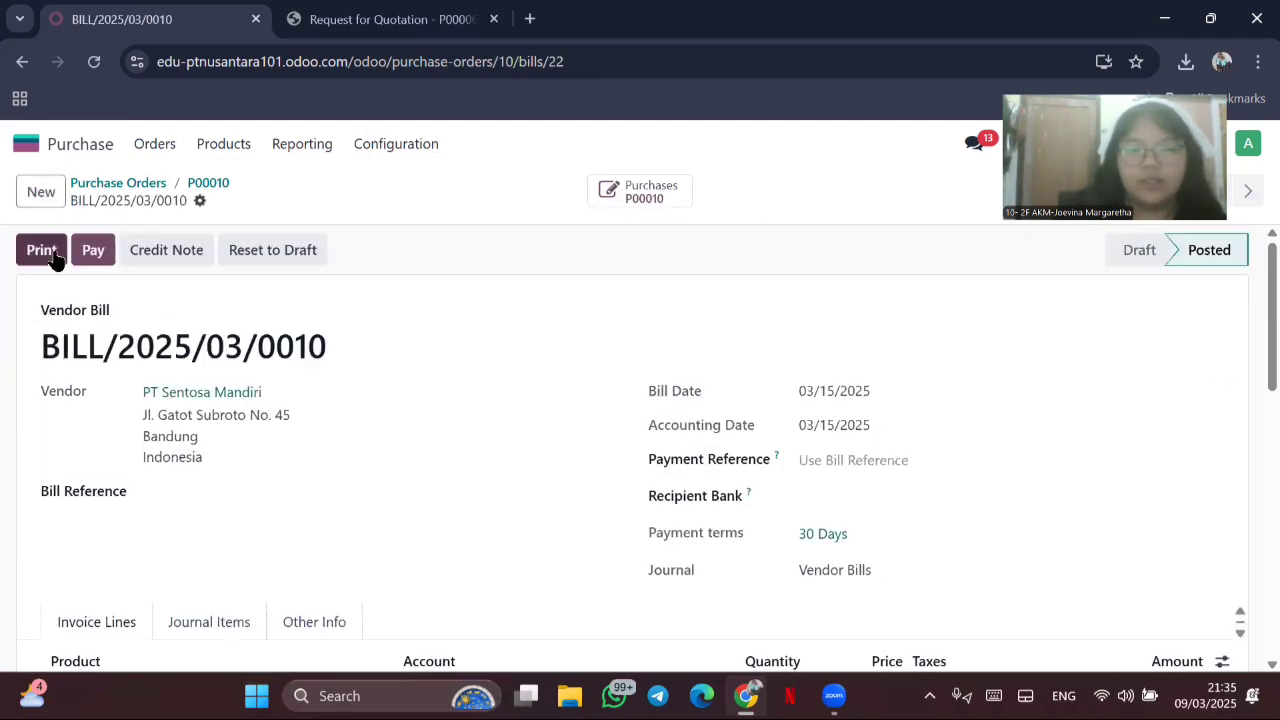
# Step: Register a payment for the PT Sentosa Mandiri bill using the Cash journal and Manual Payment method
pyautogui.click(91, 252)
pyautogui.write('cas')
pyautogui.click(378, 375)
pyautogui.click(238, 500)
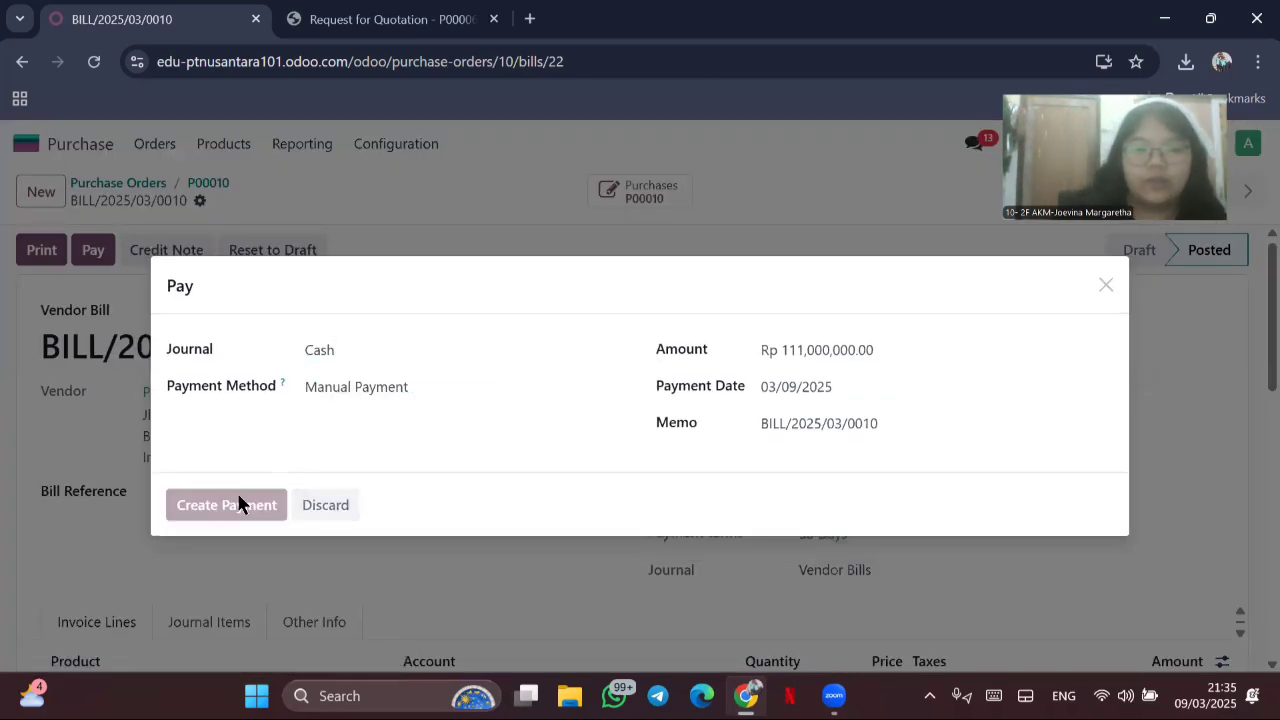
# Step: Validate the payment linked to the PT Sentosa Mandiri bill and return from it to the bill
pyautogui.click(588, 194)
pyautogui.click(58, 252)
pyautogui.click(640, 192)
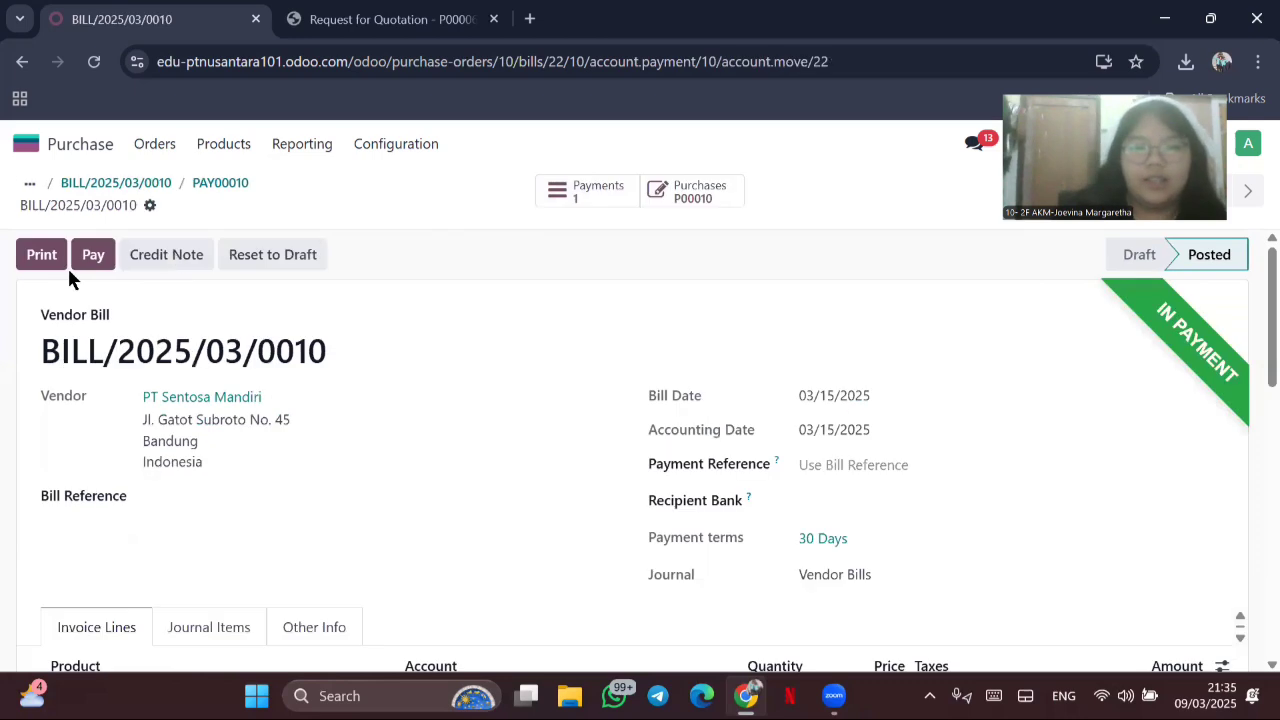
# Step: Open the accounting journal items and filter the posted entries to unreconciled ones
pyautogui.click(30, 145)
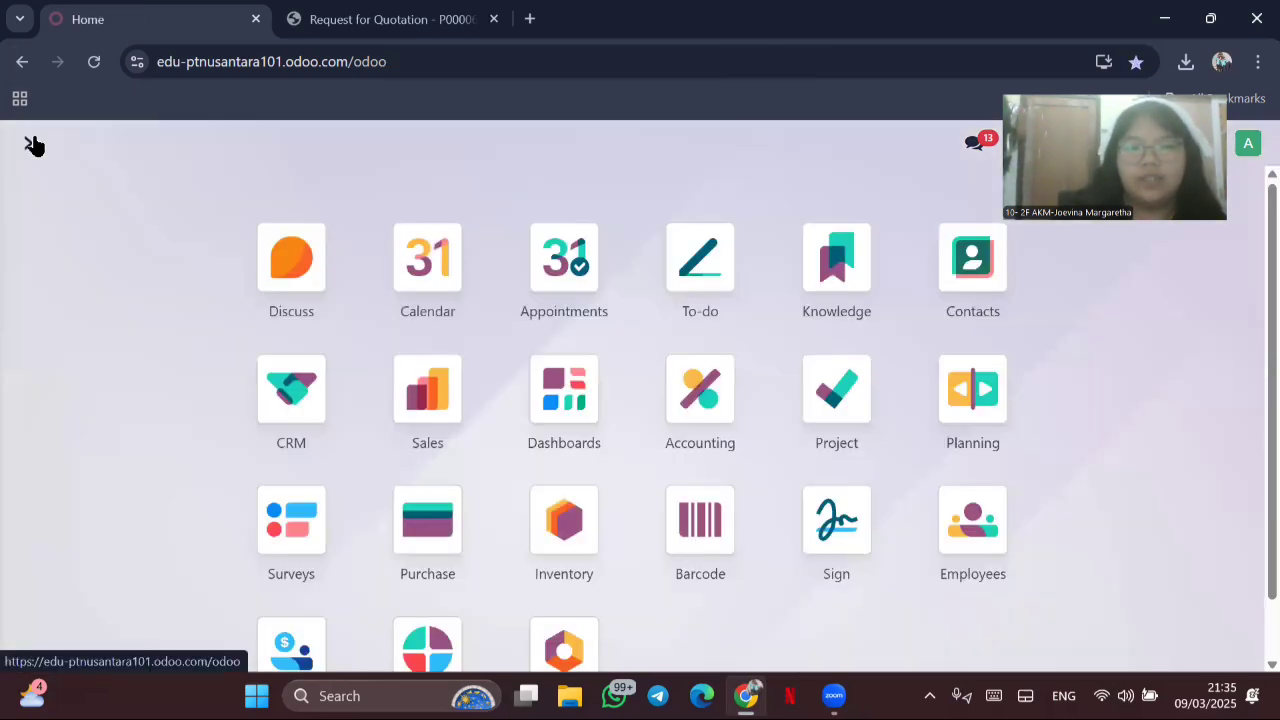
pyautogui.click(716, 428)
pyautogui.click(440, 143)
pyautogui.click(460, 205)
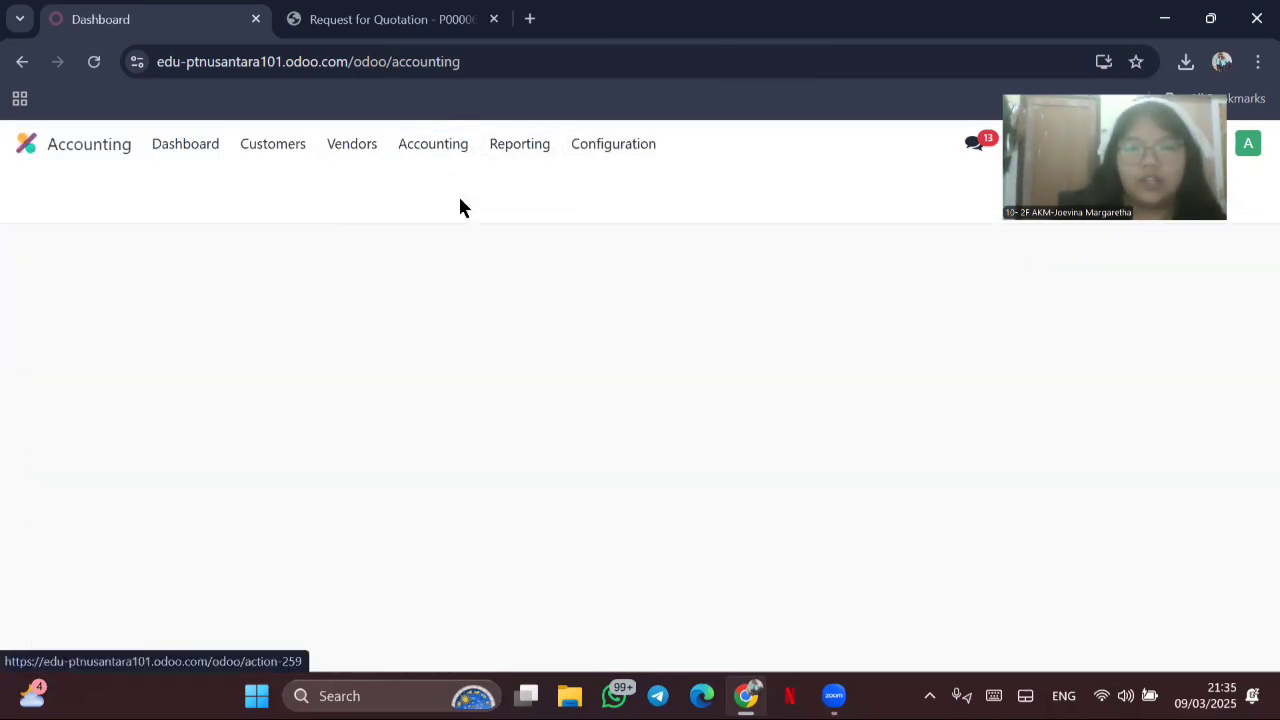
pyautogui.click(831, 191)
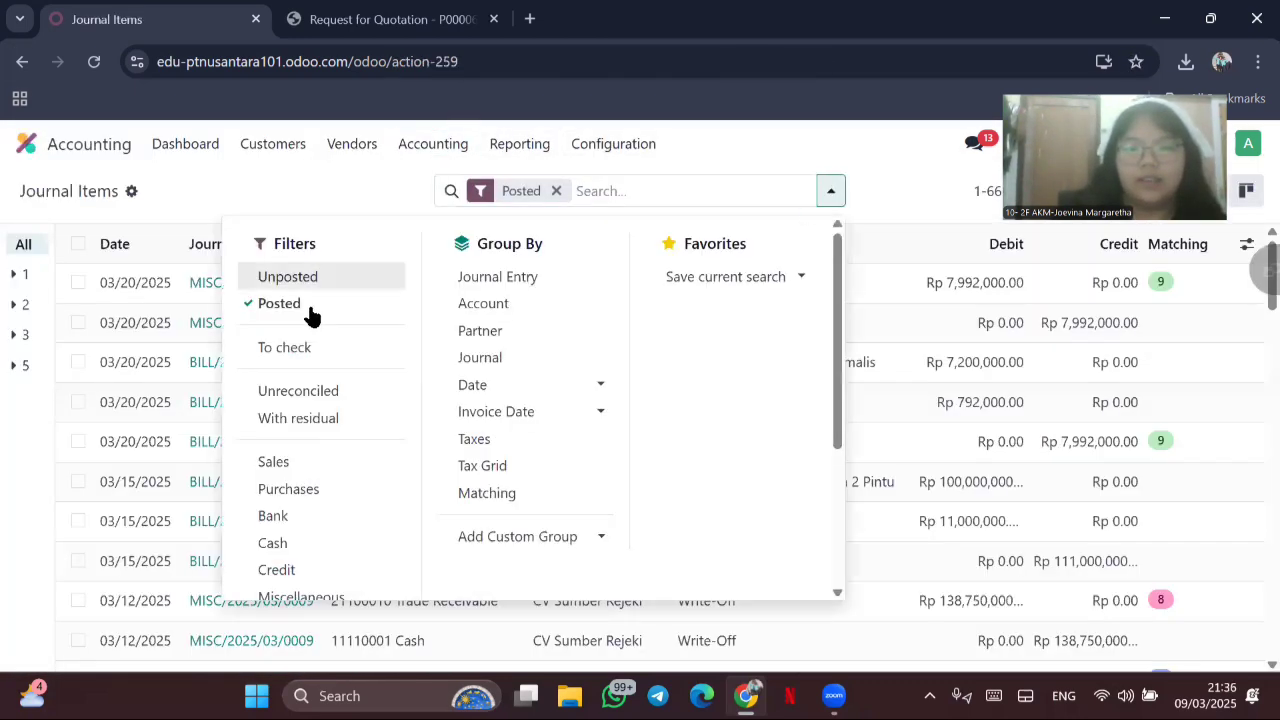
pyautogui.click(315, 391)
pyautogui.press('Escape')
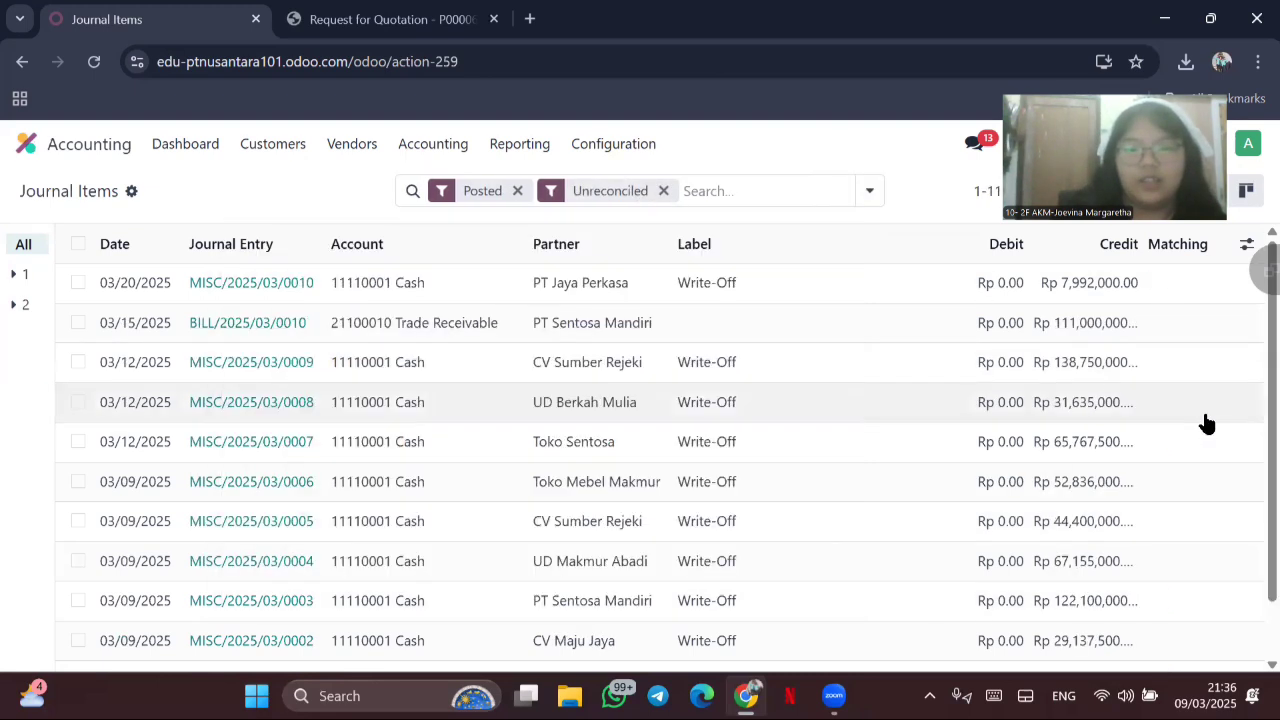
# Step: Reconcile the PT Sentosa Mandiri bill's Trade Receivable item dated 03/15/2025 with a write-off to the Cash account
pyautogui.click(78, 323)
pyautogui.click(604, 194)
pyautogui.write('cas')
pyautogui.click(302, 394)
pyautogui.click(204, 553)
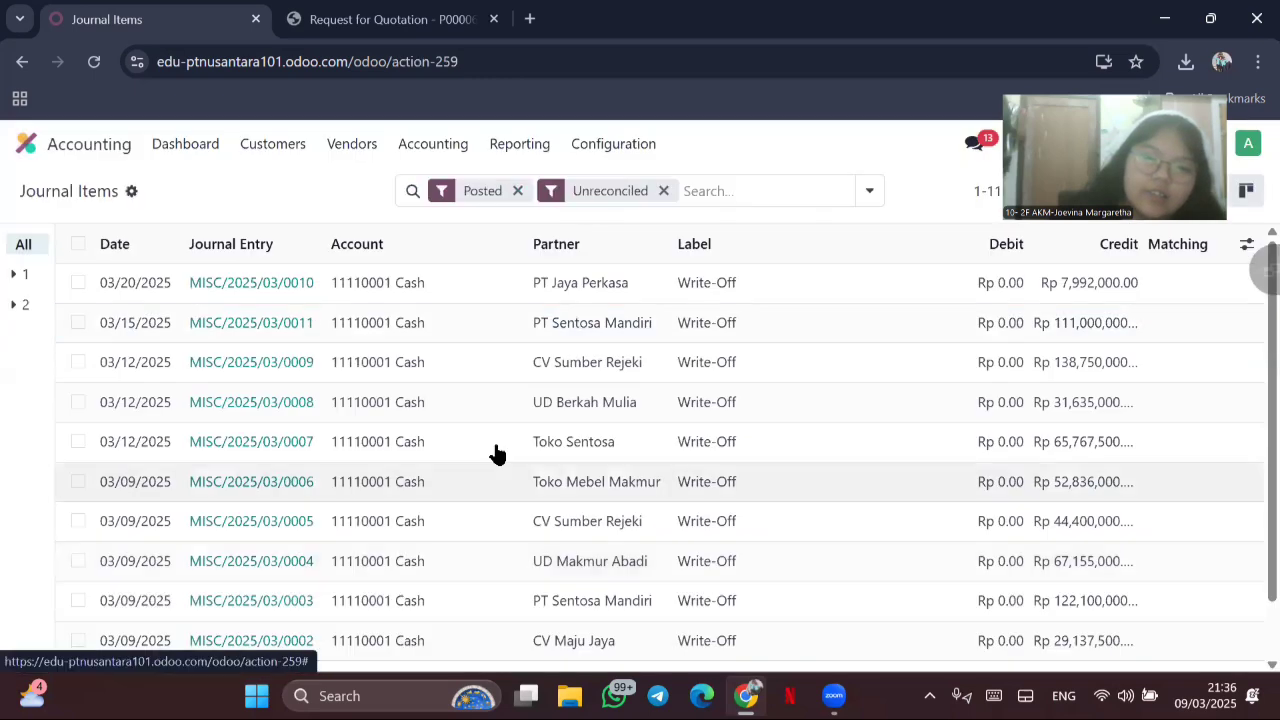
# Step: Open the PT Sentosa Mandiri vendor bill from its purchase order and check its payment status
pyautogui.click(20, 144)
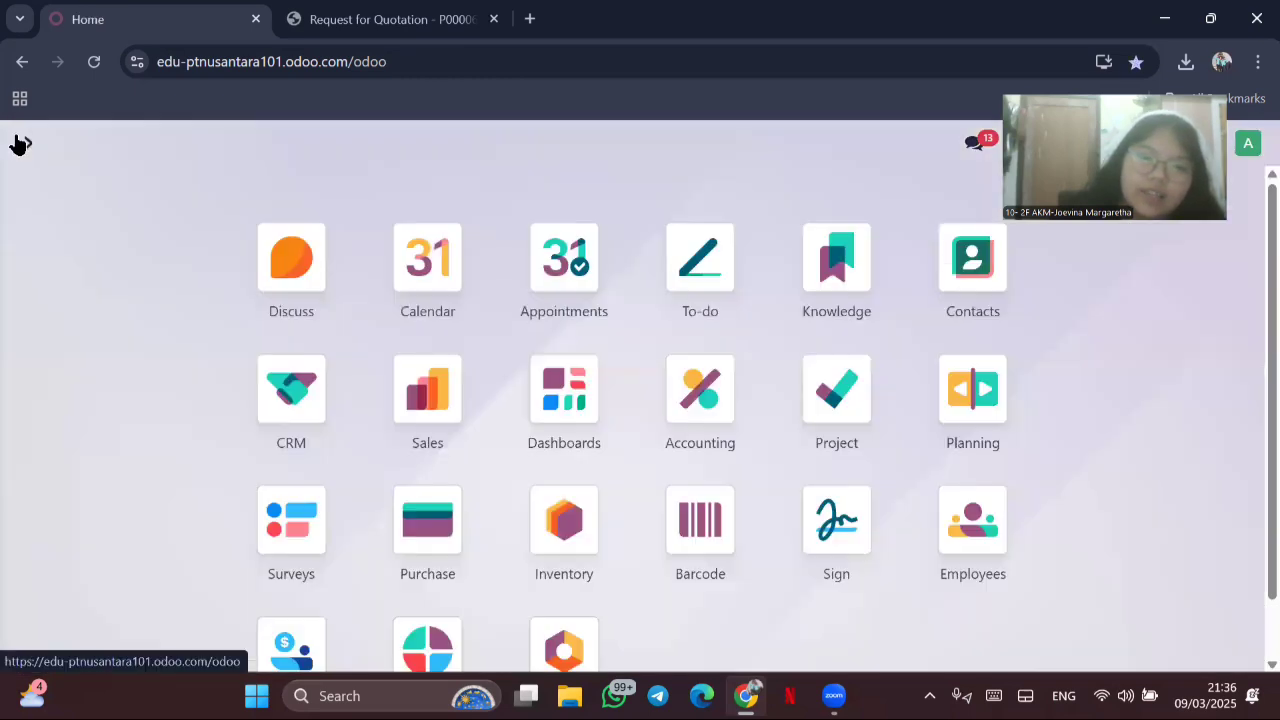
pyautogui.click(447, 517)
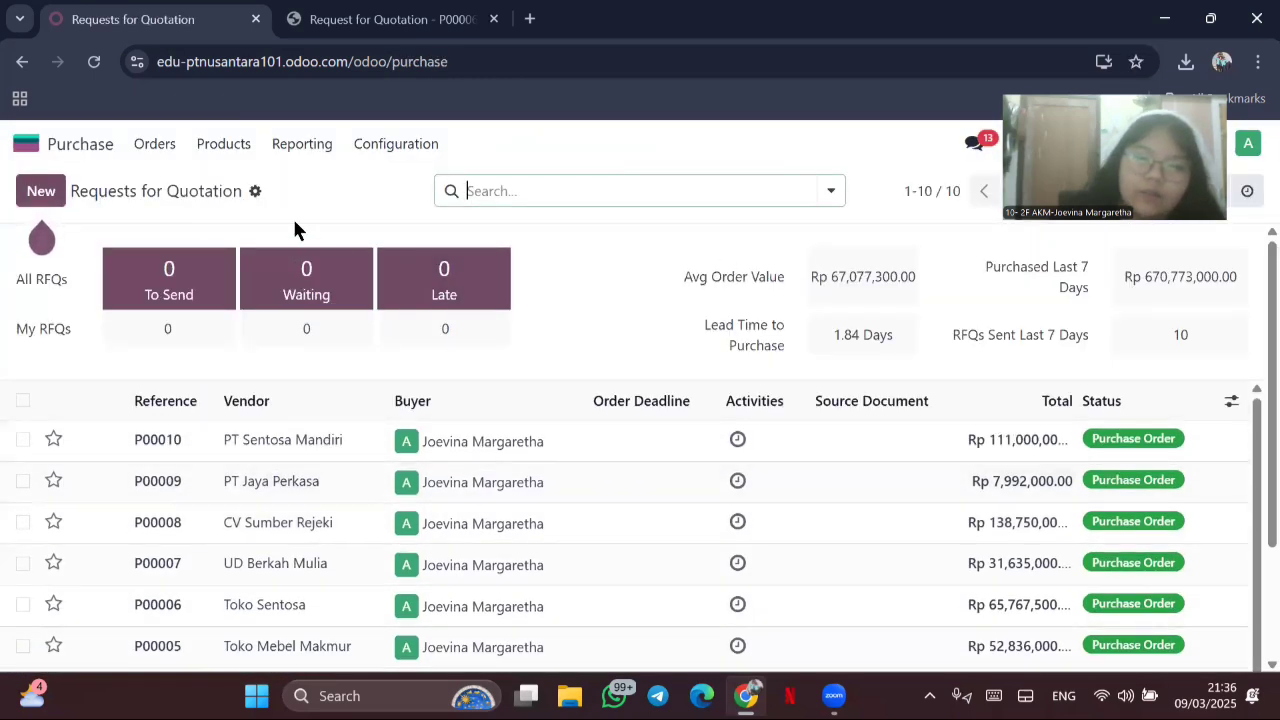
pyautogui.click(448, 446)
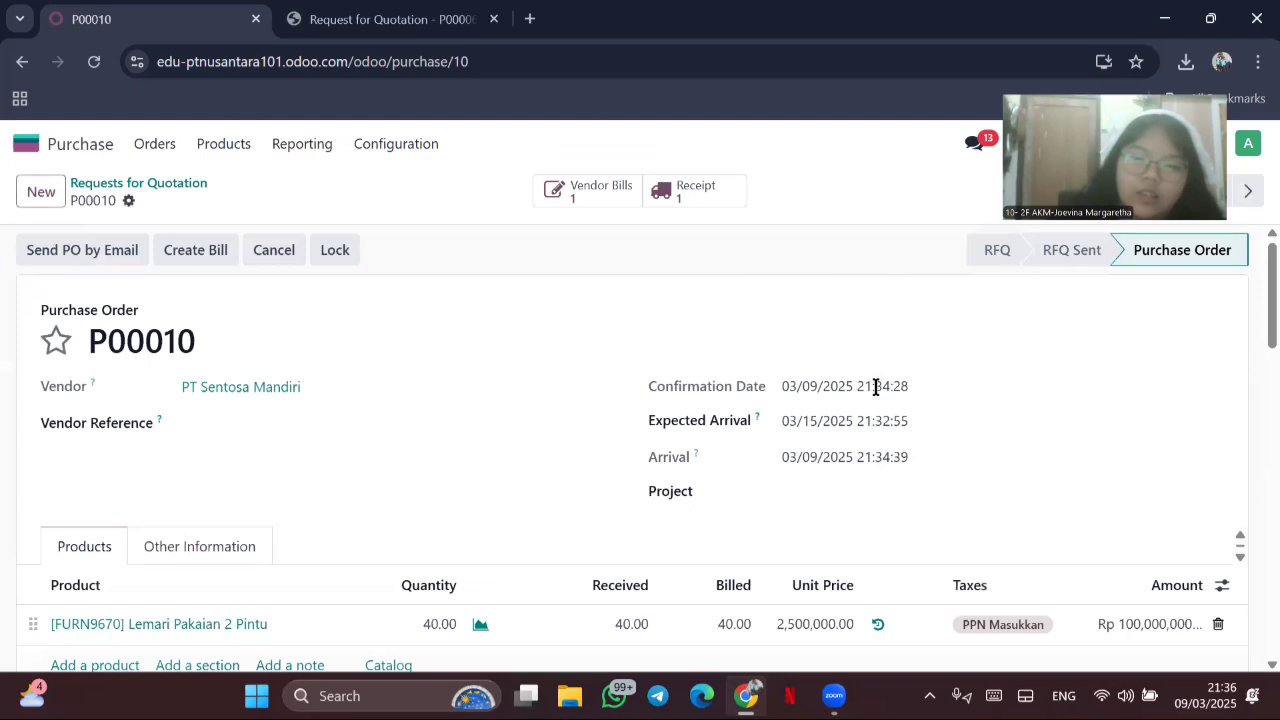
pyautogui.click(588, 190)
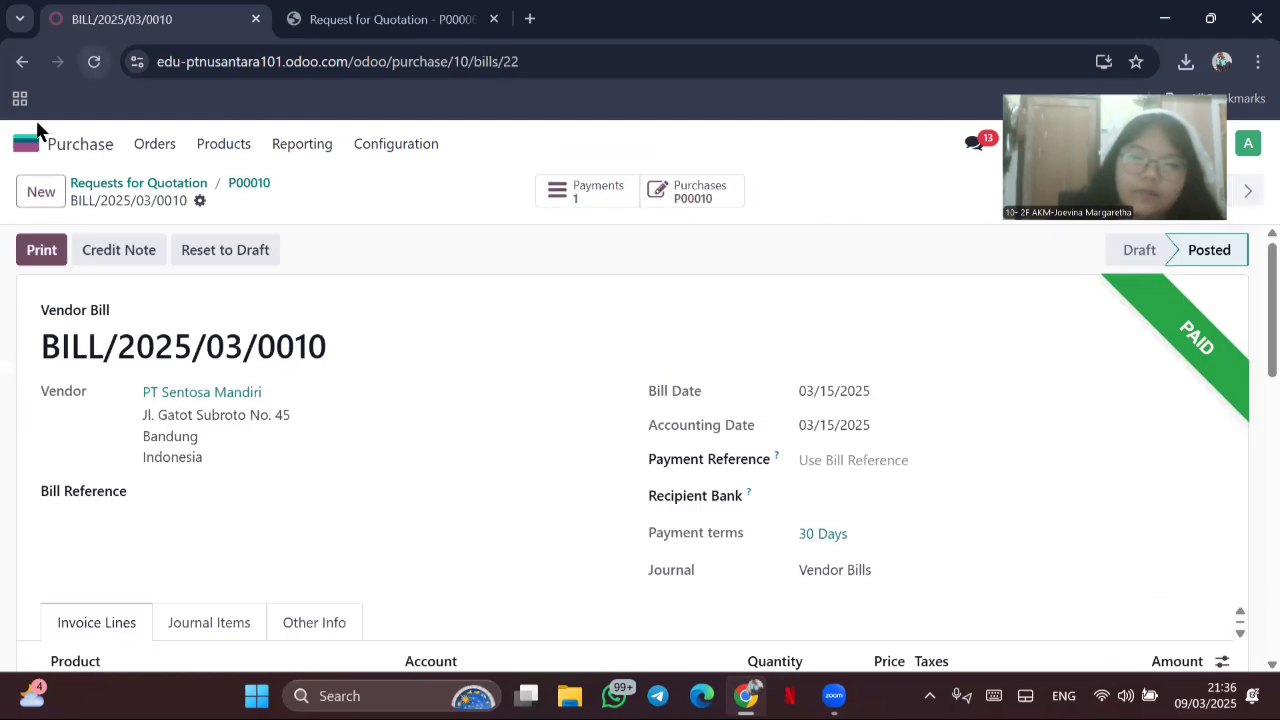
# Step: Look through the requests for quotation list and review the Toko Sentosa purchase order
pyautogui.click(116, 190)
pyautogui.scroll(-1, 323, 349)
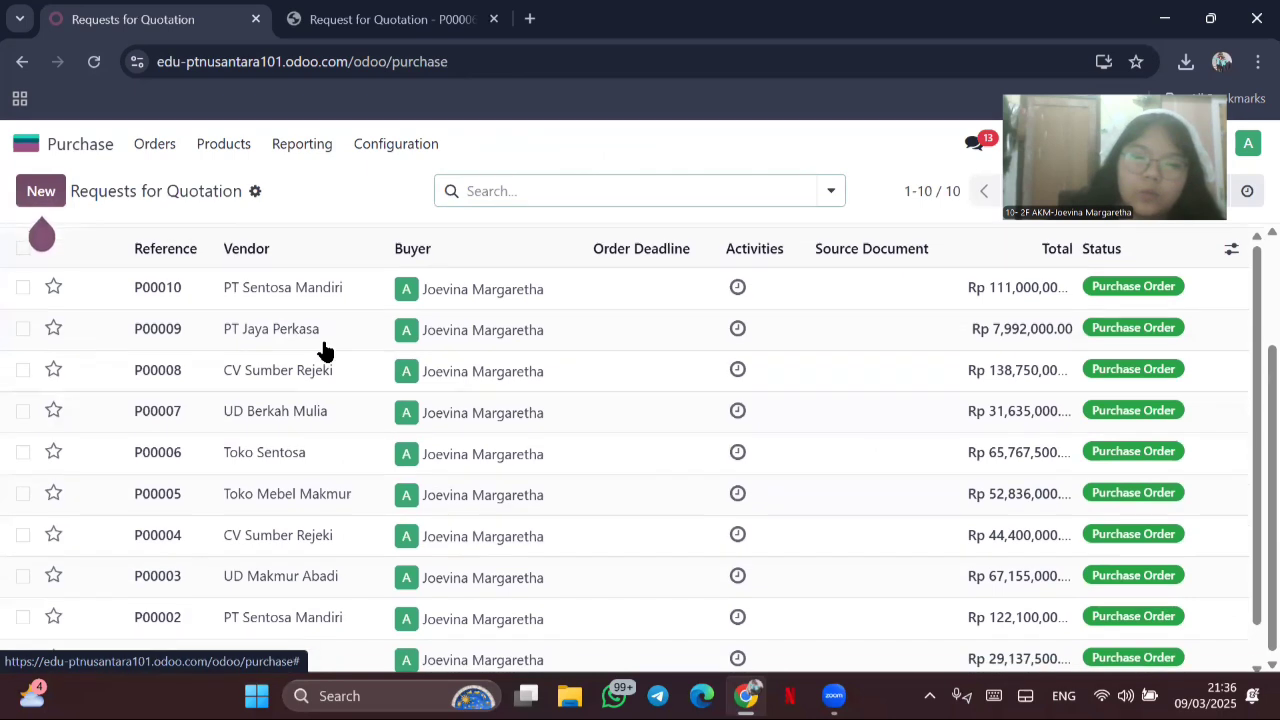
pyautogui.scroll(-1, 323, 349)
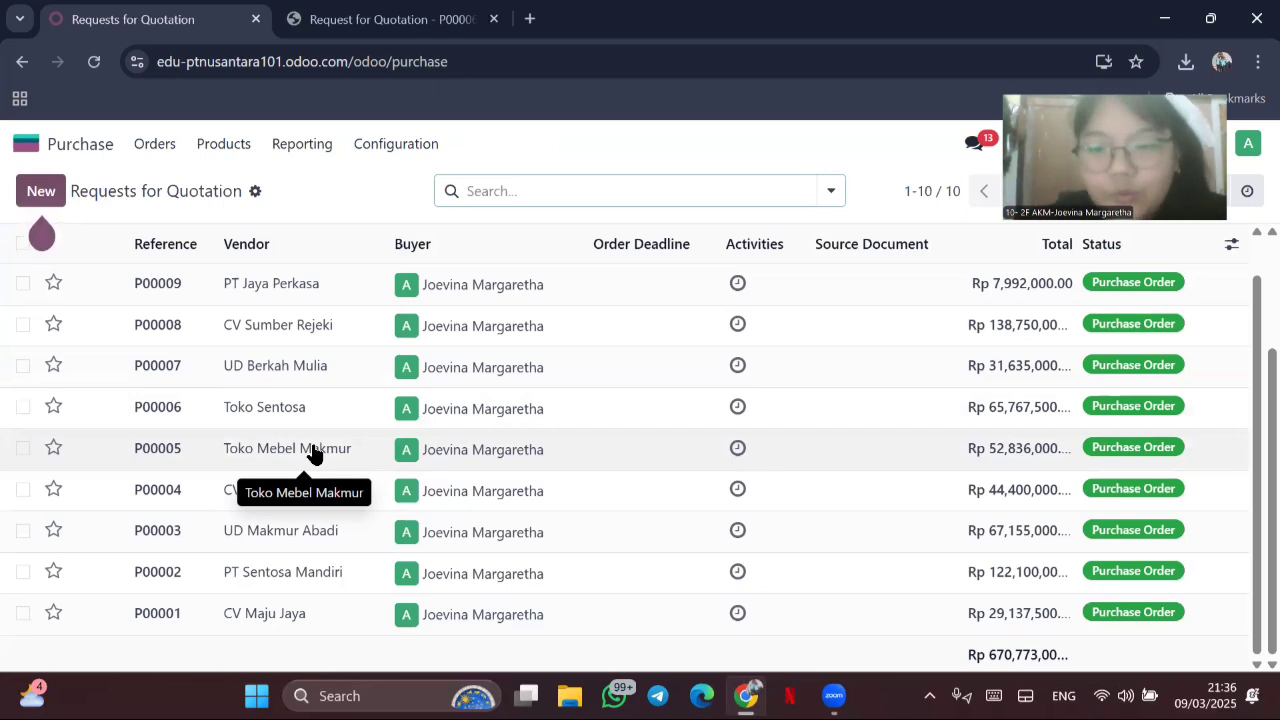
pyautogui.scroll(1, 823, 414)
pyautogui.scroll(-1, 400, 531)
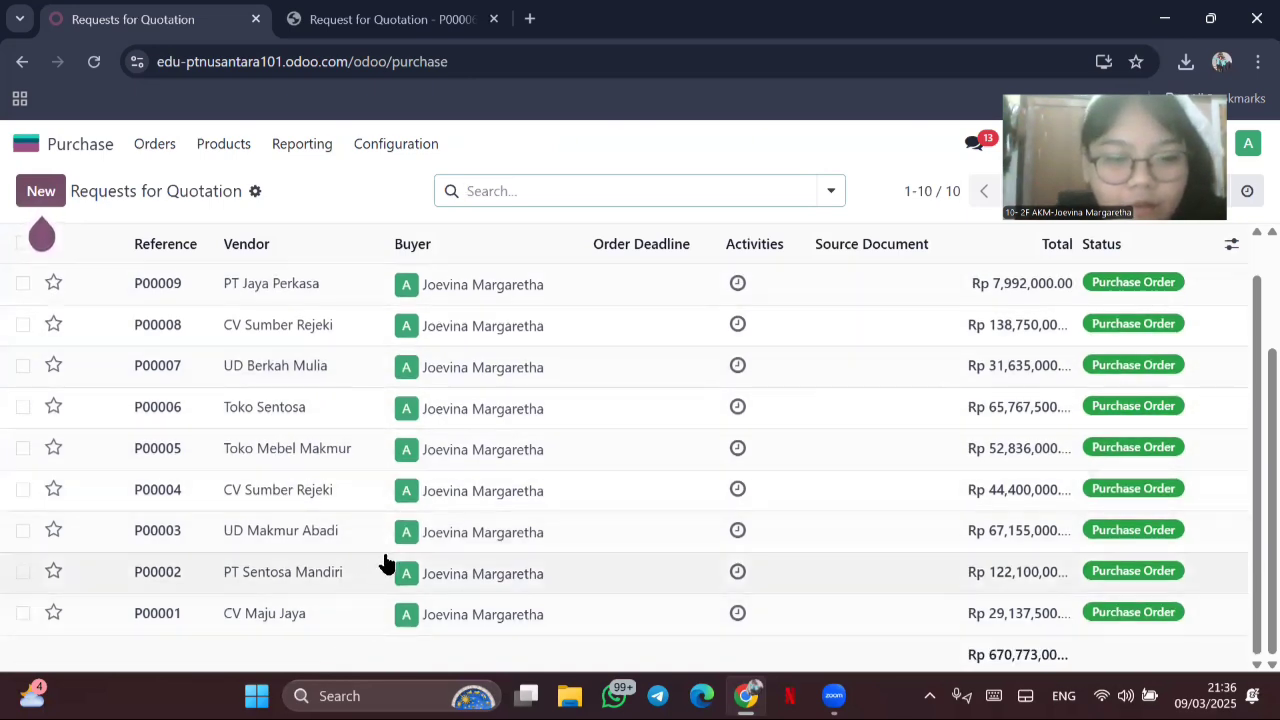
pyautogui.doubleClick(508, 412)
pyautogui.scroll(-1, 379, 489)
pyautogui.scroll(1, 379, 489)
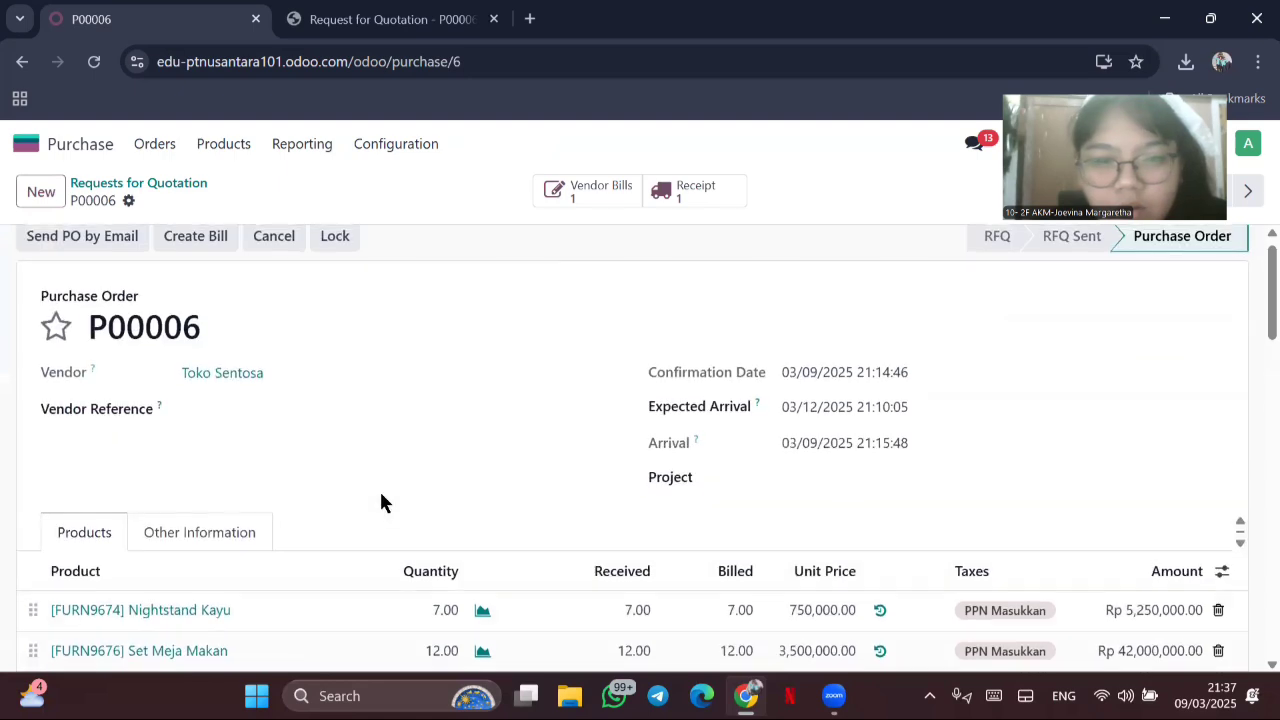
pyautogui.click(22, 62)
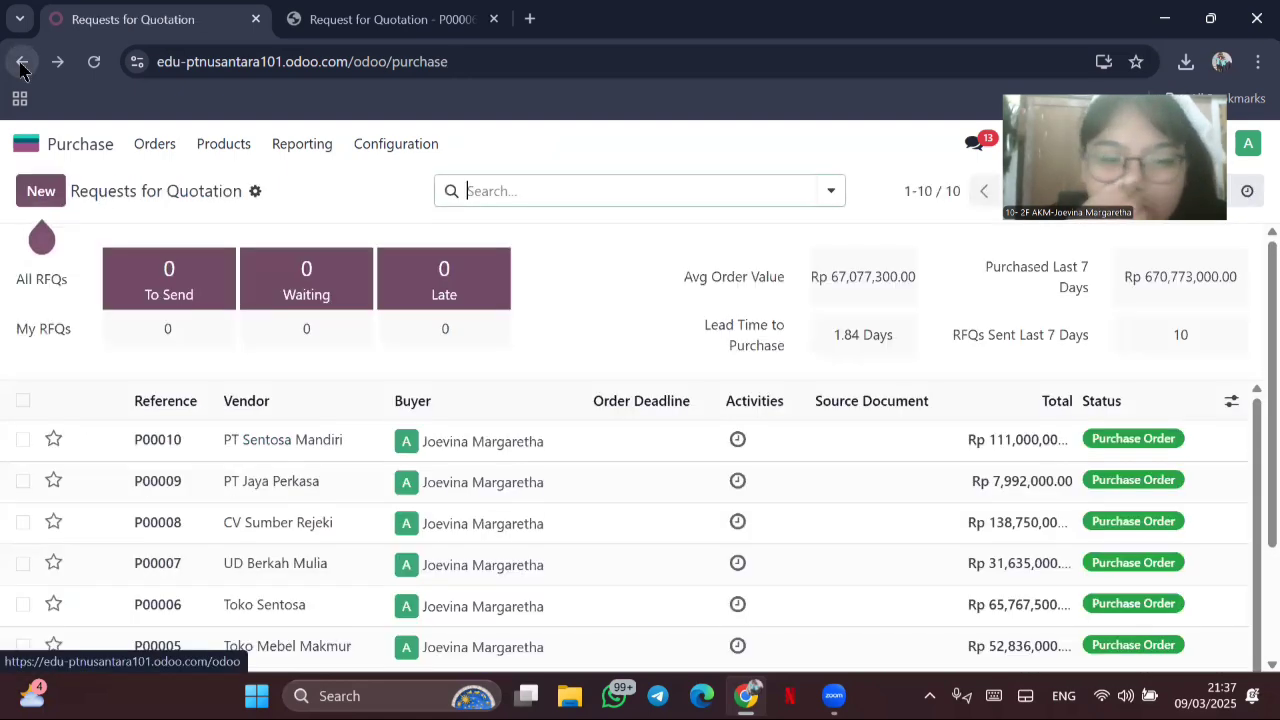
pyautogui.scroll(-1, 316, 461)
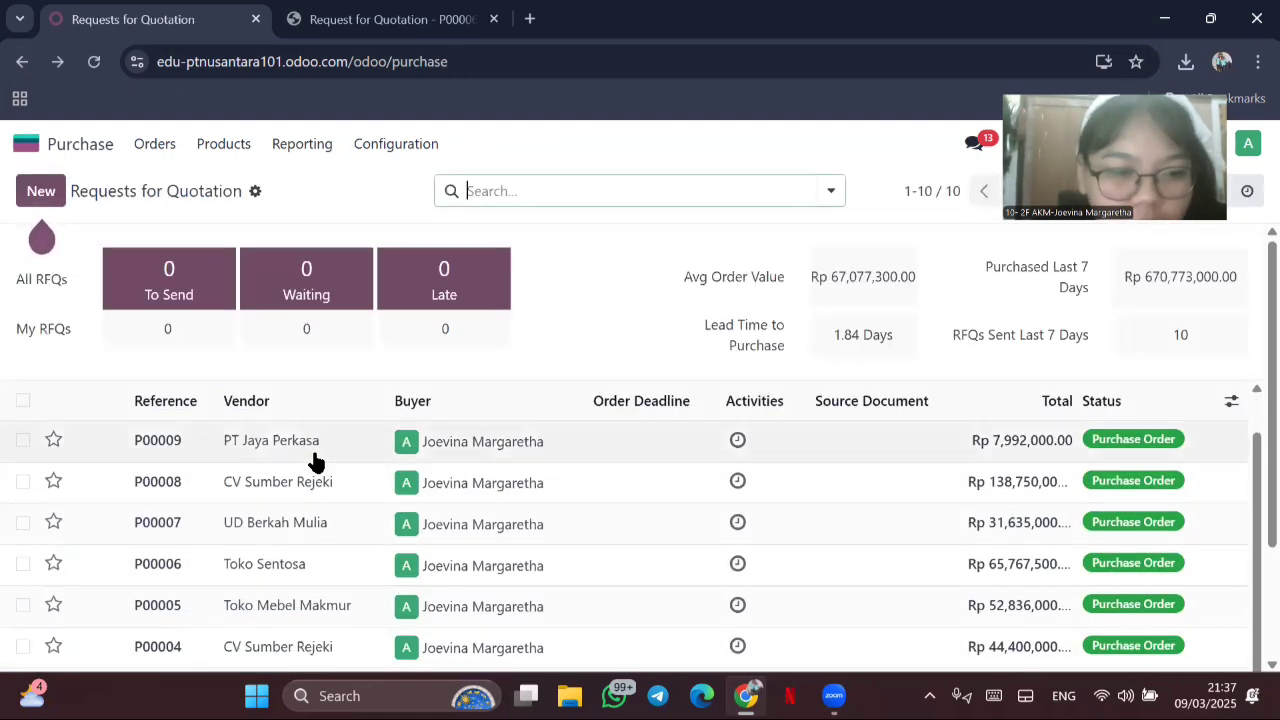
pyautogui.scroll(1, 314, 457)
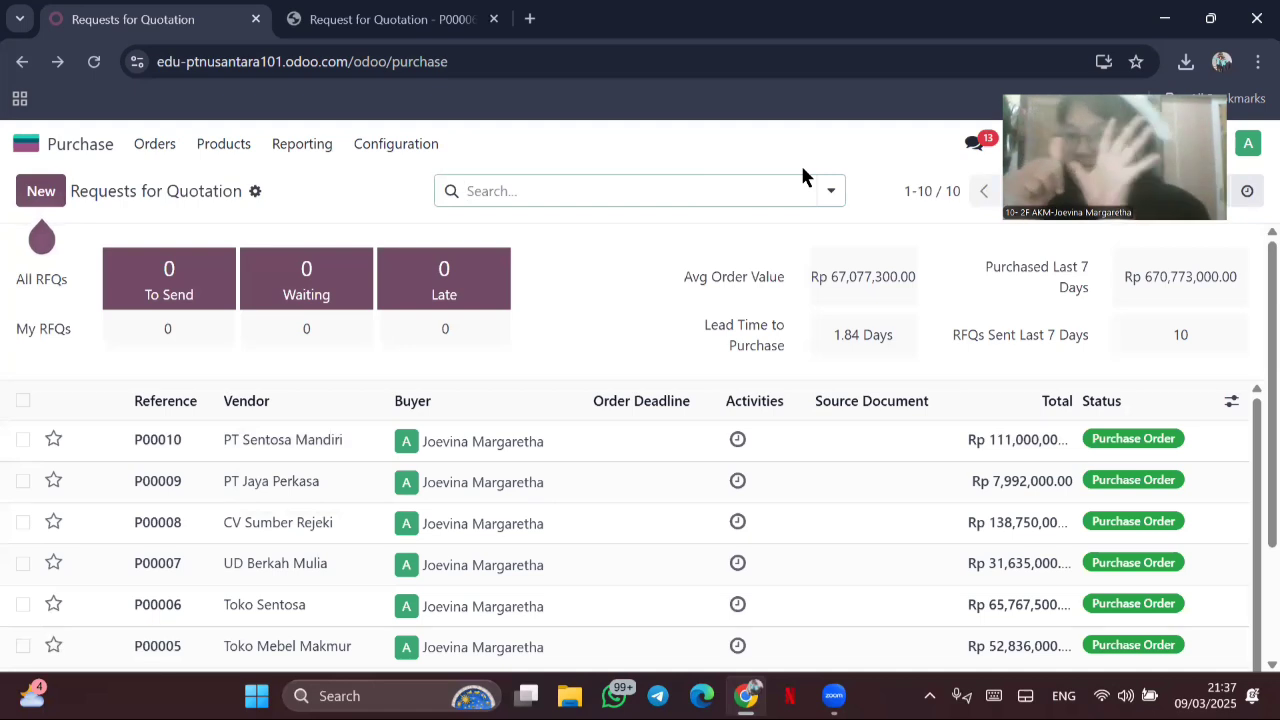
# Step: Create a new request for quotation with CV Sukses Abadi as the vendor
pyautogui.click(44, 192)
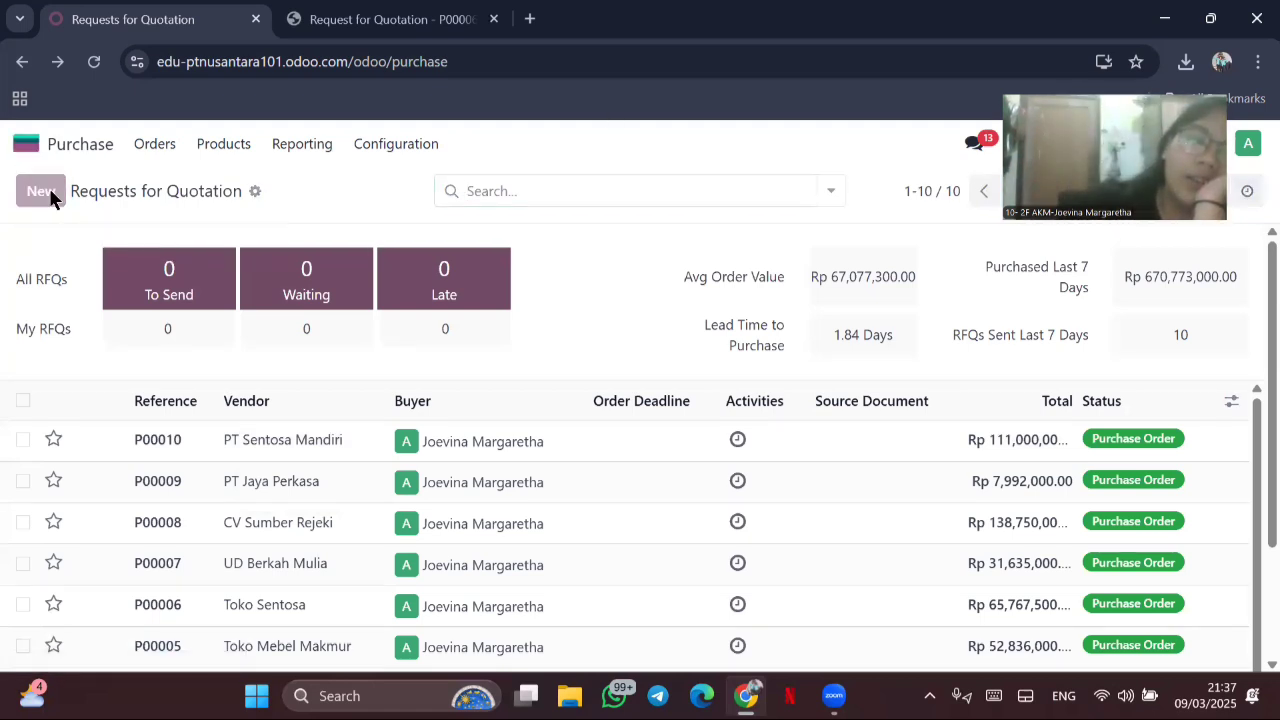
pyautogui.click(229, 378)
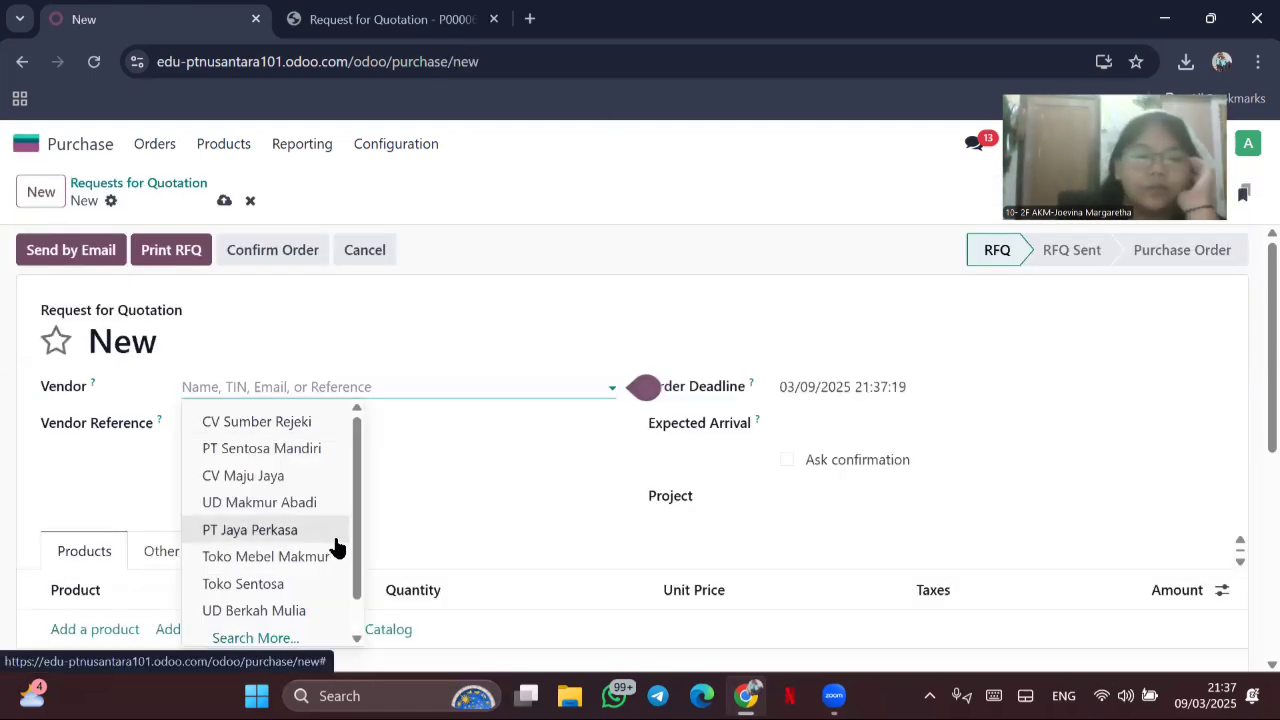
pyautogui.click(268, 640)
pyautogui.scroll(-5, 358, 524)
pyautogui.scroll(-3, 358, 524)
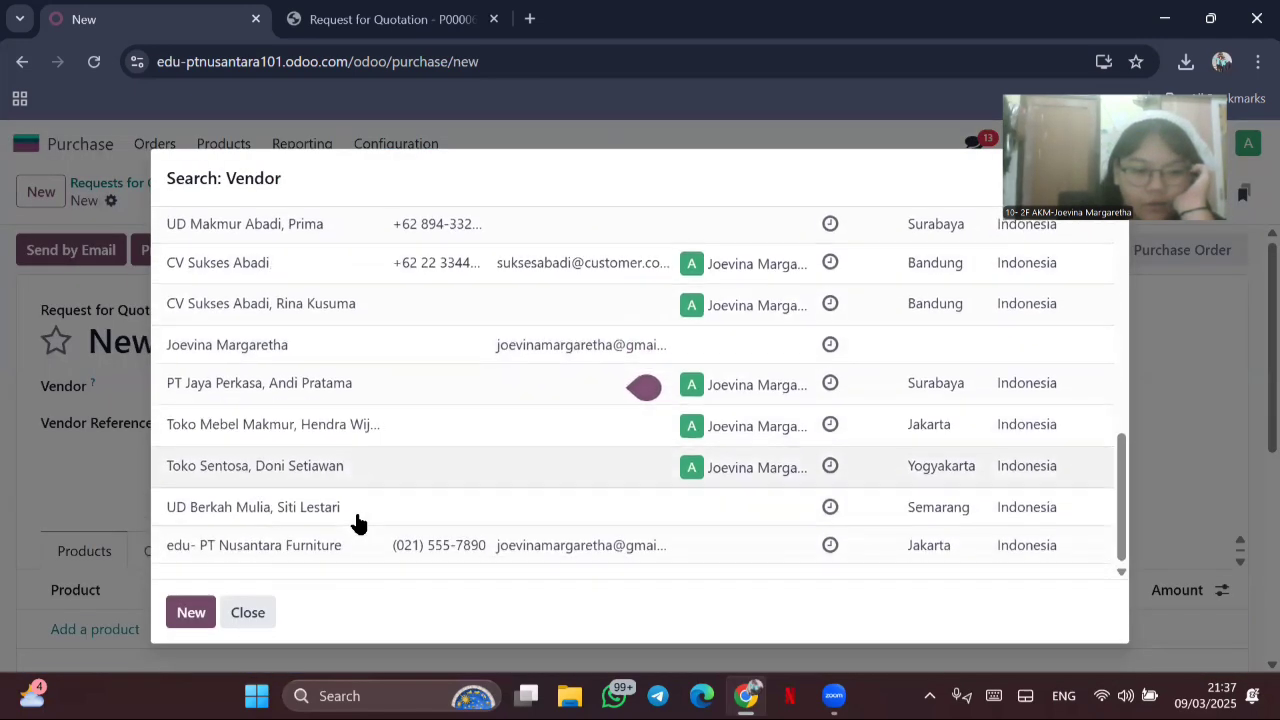
pyautogui.click(428, 274)
# Step: Set the request's order deadline to 03/10/2025 and its expected arrival to 03/31/2025
pyautogui.click(886, 392)
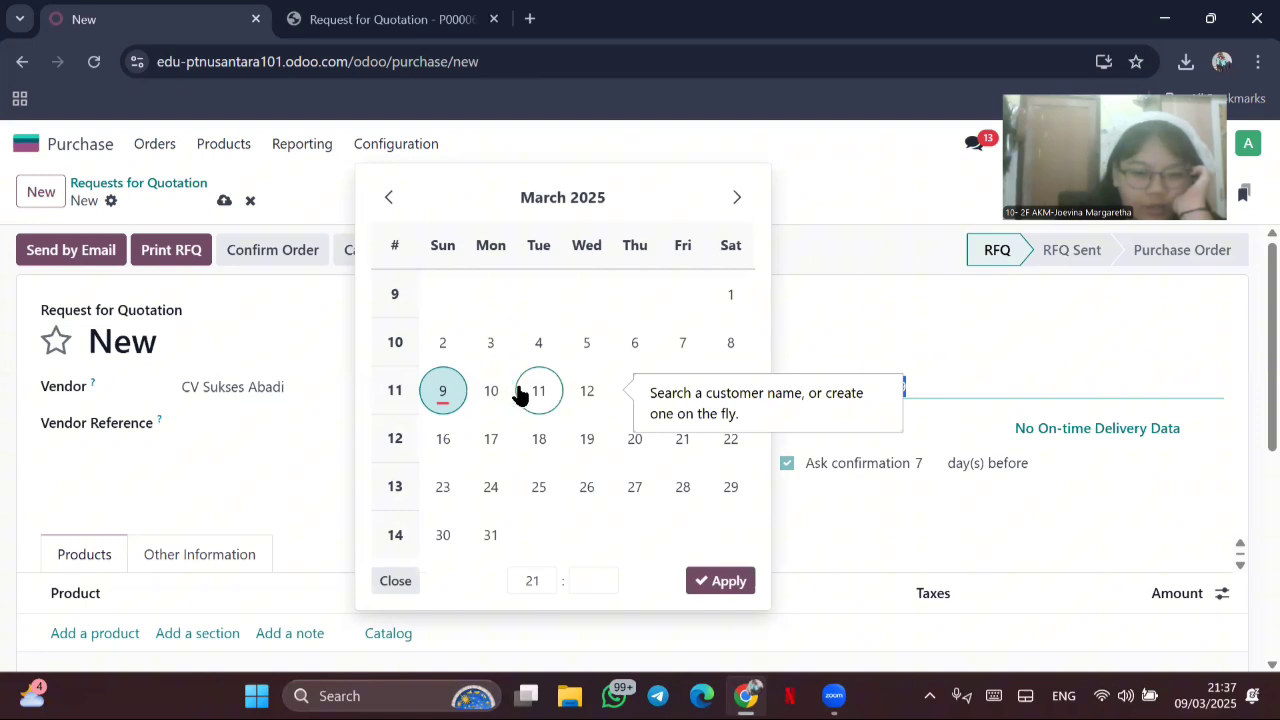
pyautogui.click(490, 391)
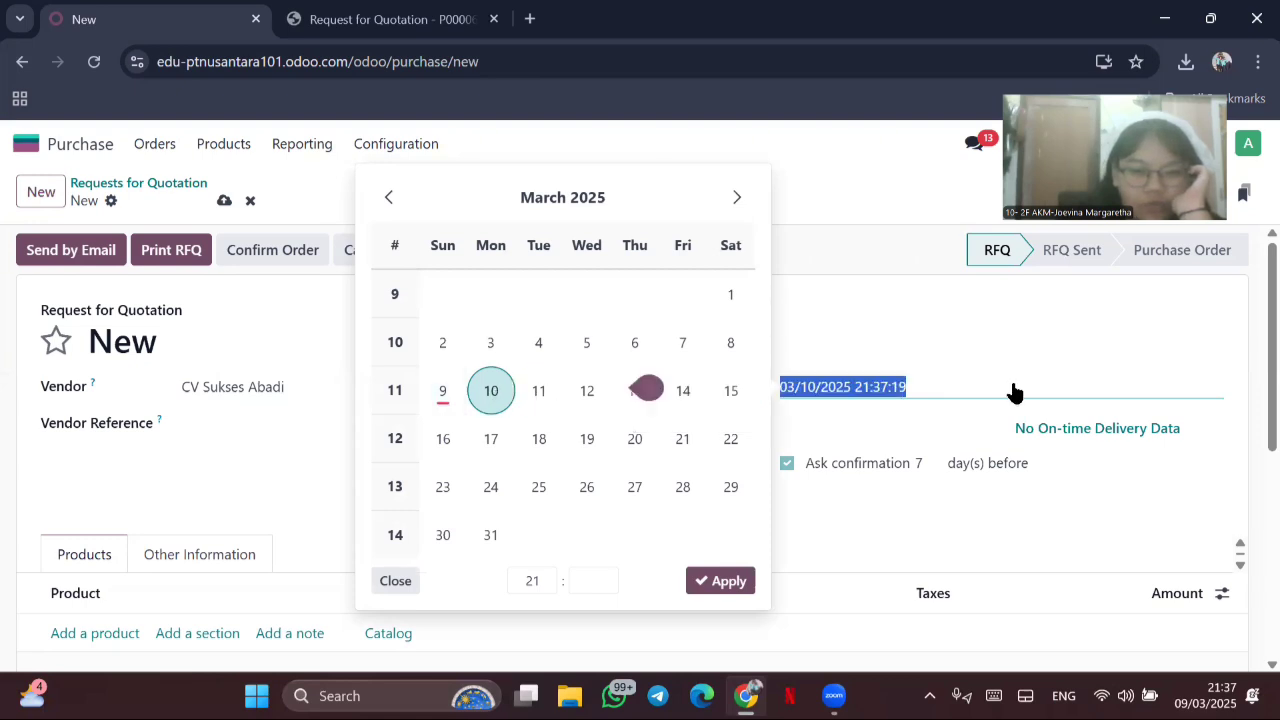
pyautogui.click(800, 430)
pyautogui.click(492, 574)
pyautogui.click(727, 618)
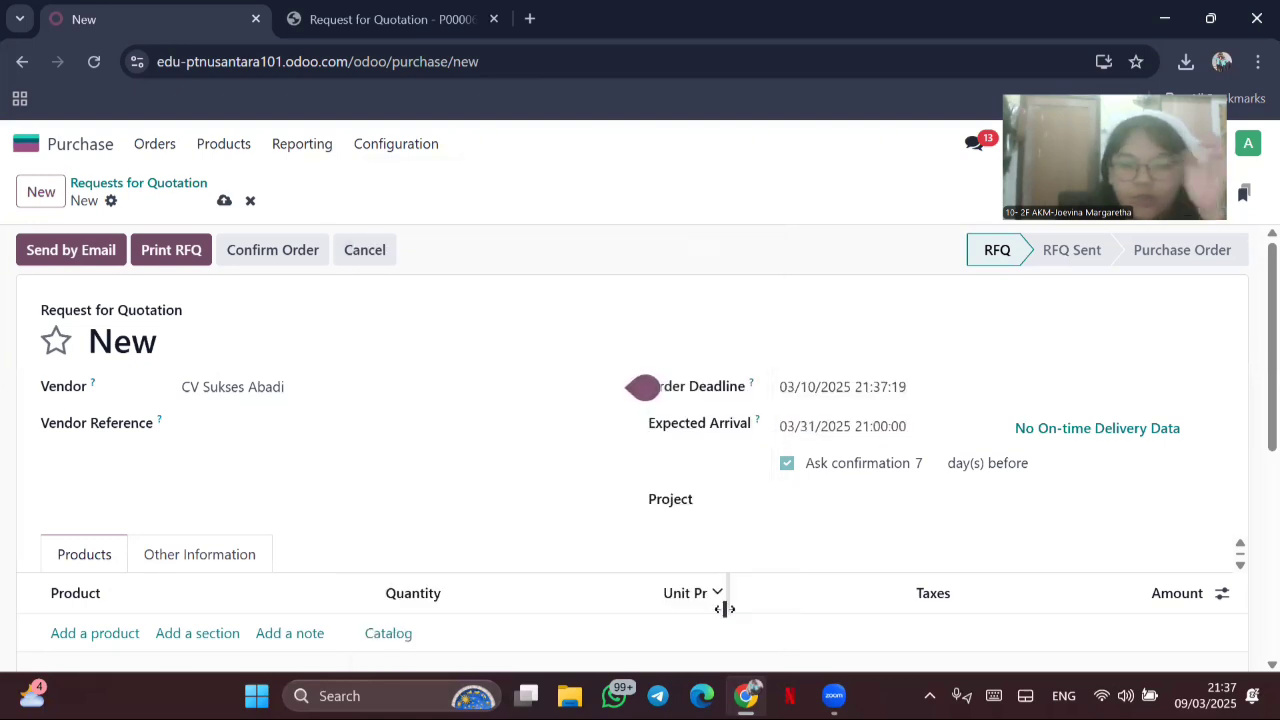
# Step: Add the product [FURN9678] Tempat Tidur King Size to the request for quotation with a quantity of 2
pyautogui.click(100, 634)
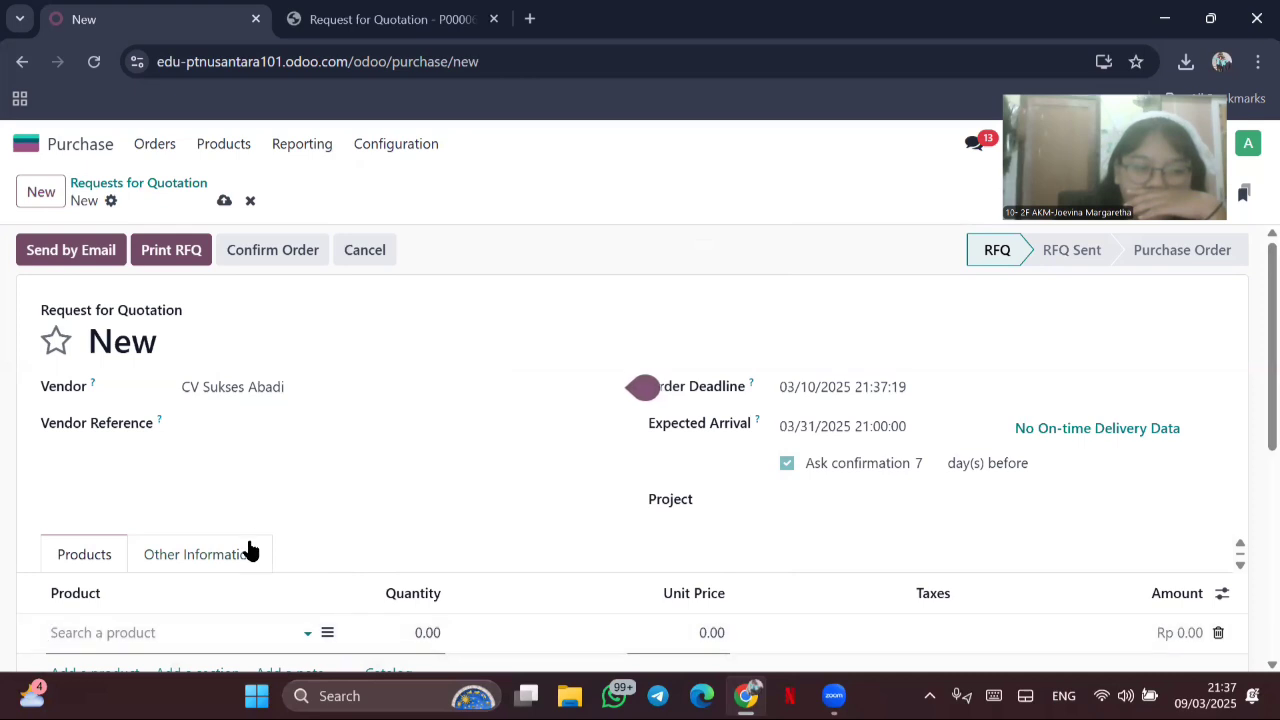
pyautogui.scroll(-1, 250, 550)
pyautogui.click(312, 522)
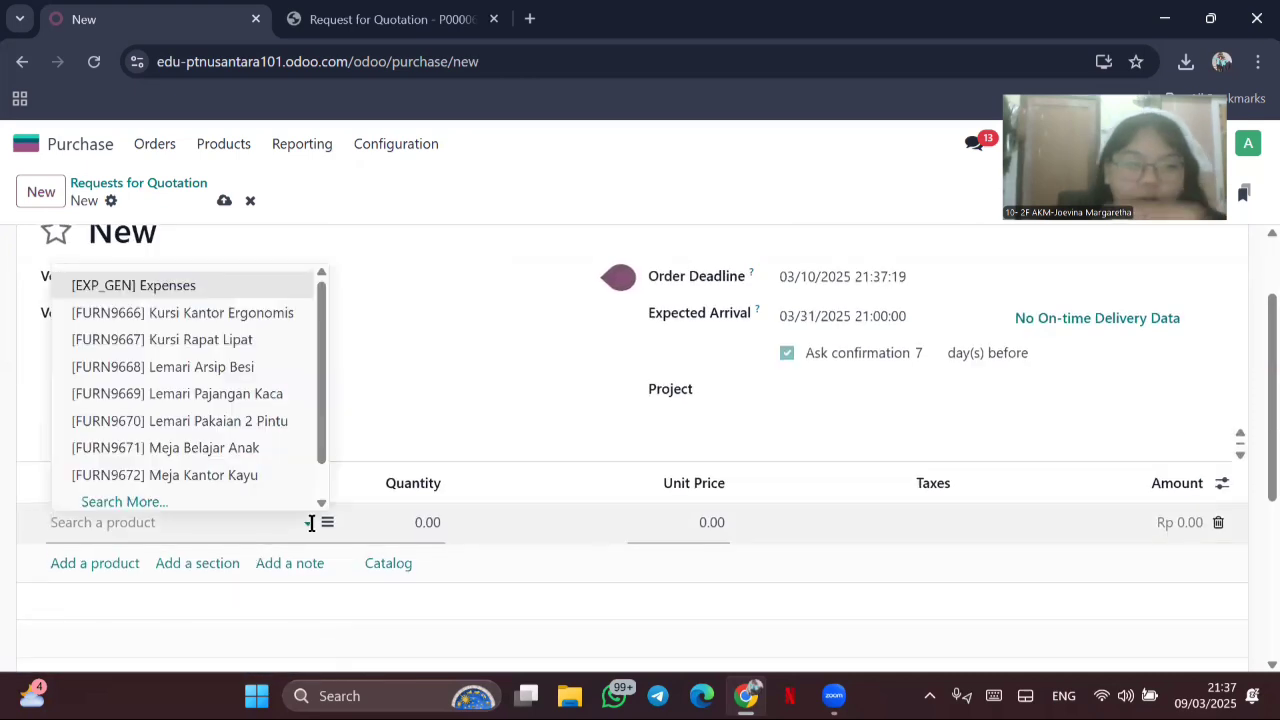
pyautogui.click(152, 500)
pyautogui.scroll(-3, 493, 476)
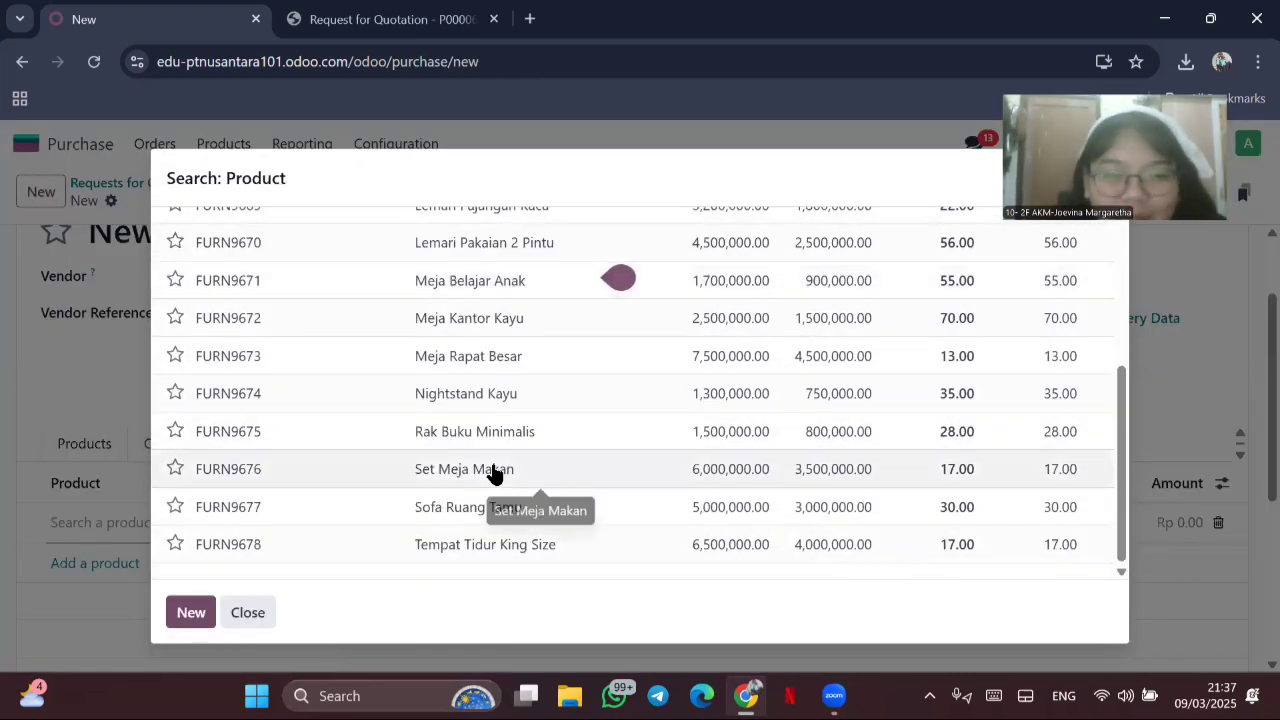
pyautogui.click(464, 548)
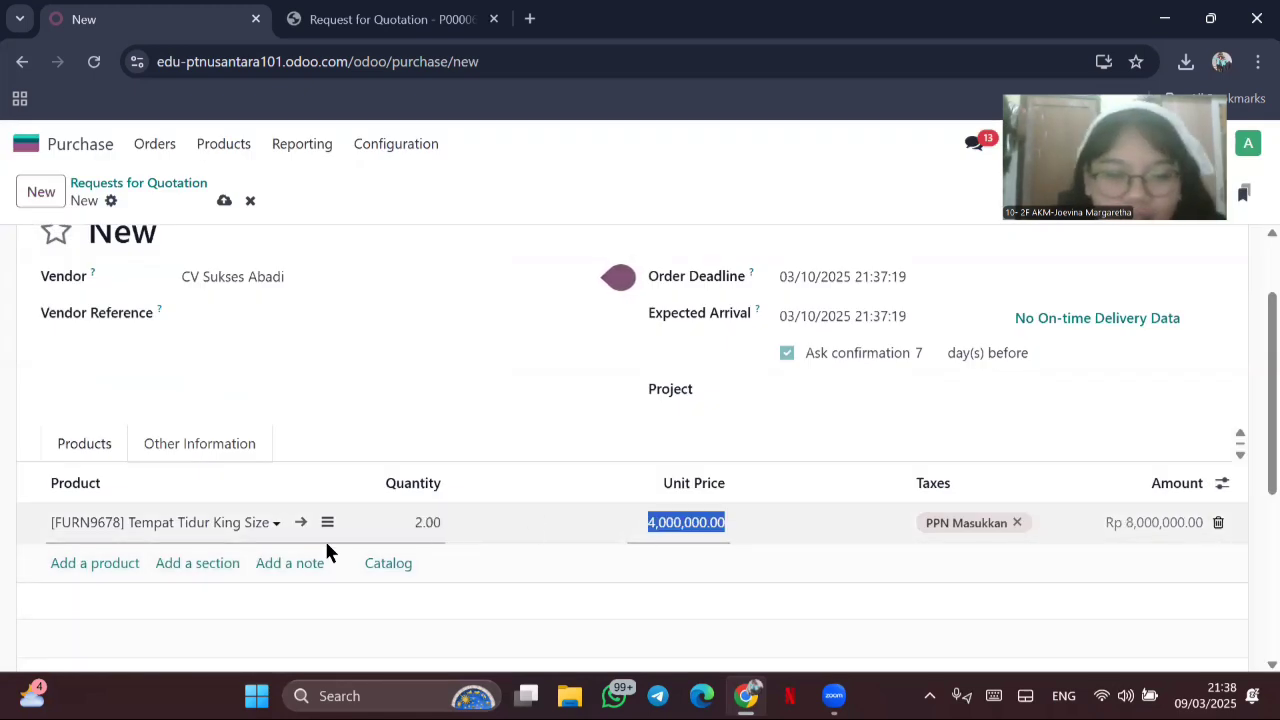
# Step: Add the product [FURN9670] Lemari Pakaian 2 Pintu to the request for quotation with a quantity of 5
pyautogui.click(97, 564)
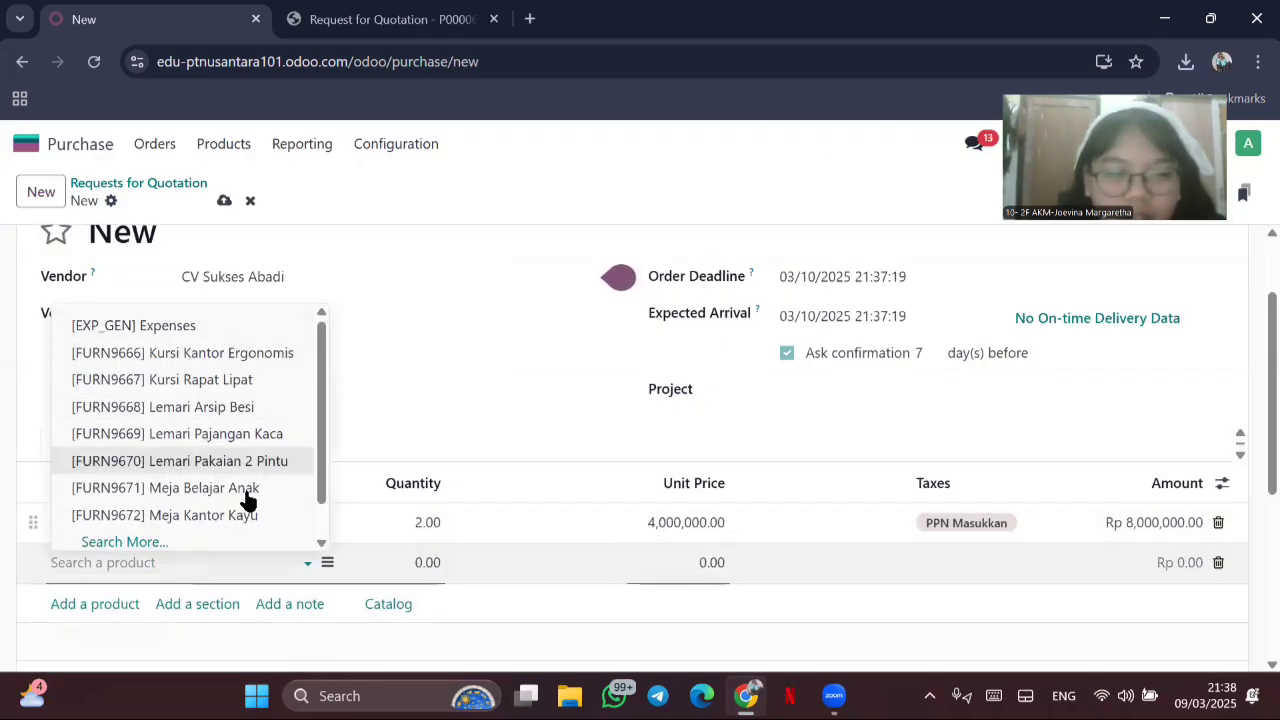
pyautogui.click(120, 537)
pyautogui.scroll(-3, 594, 437)
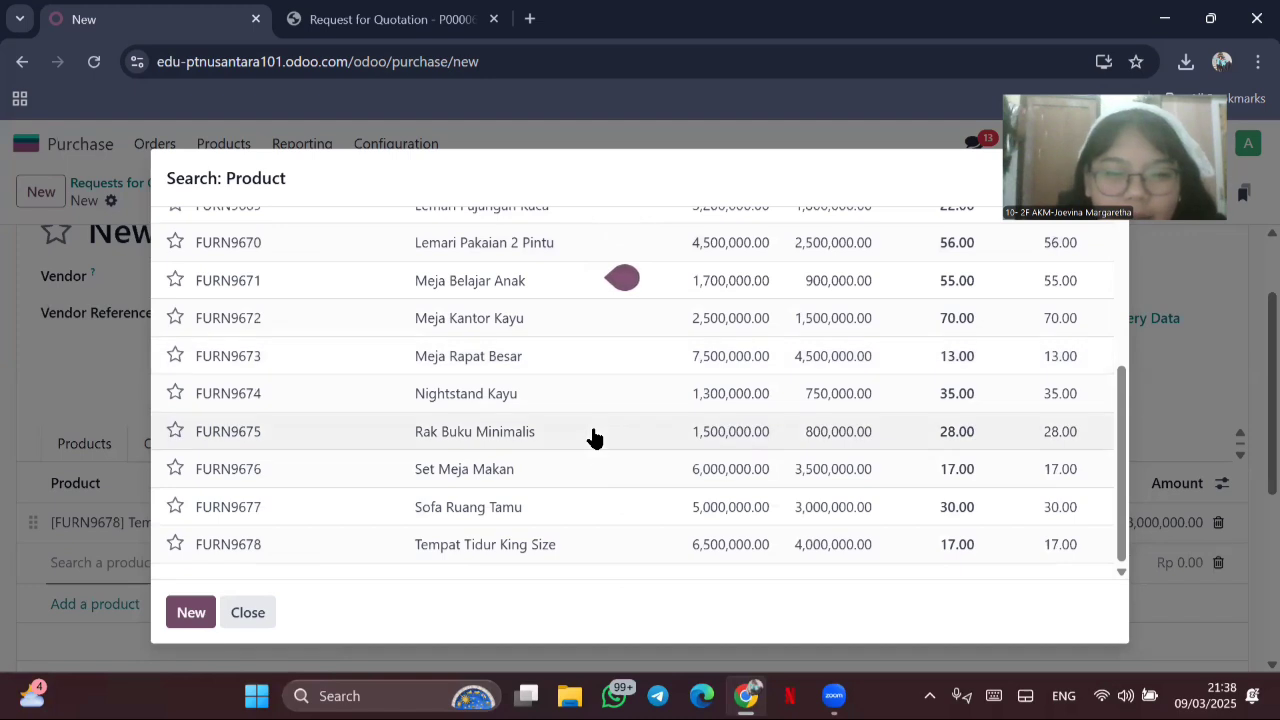
pyautogui.click(503, 243)
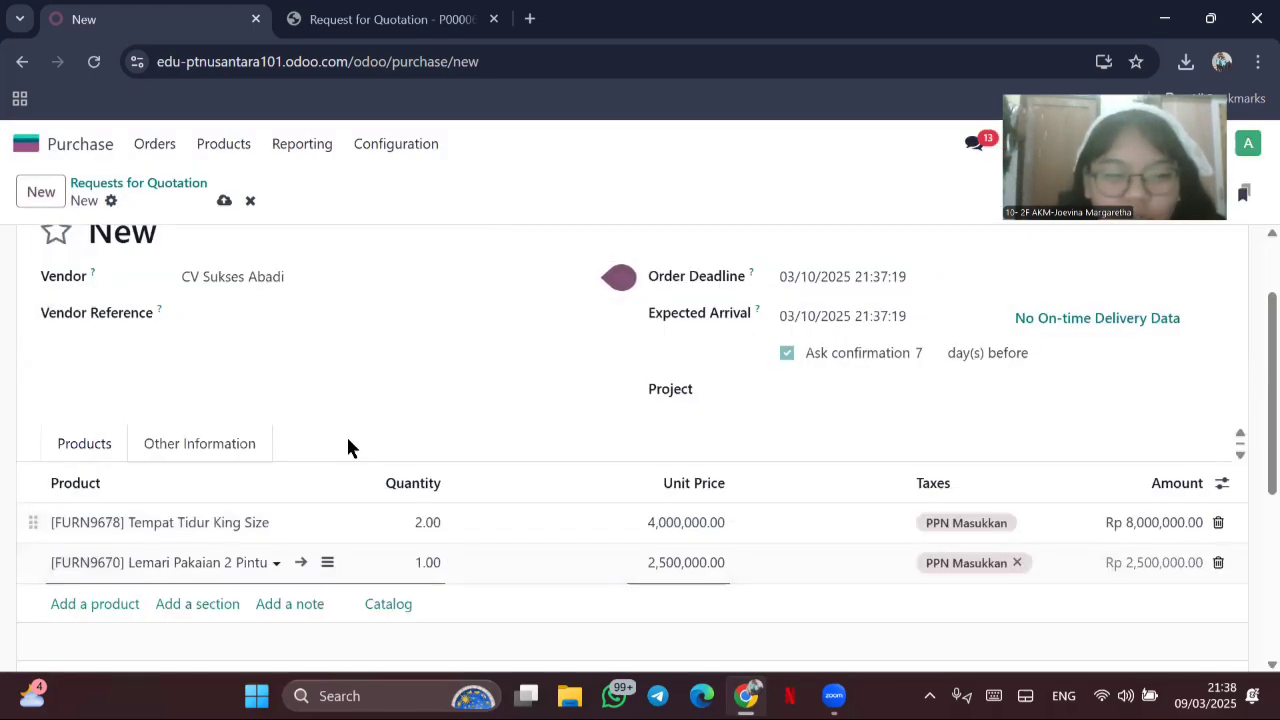
pyautogui.click(427, 561)
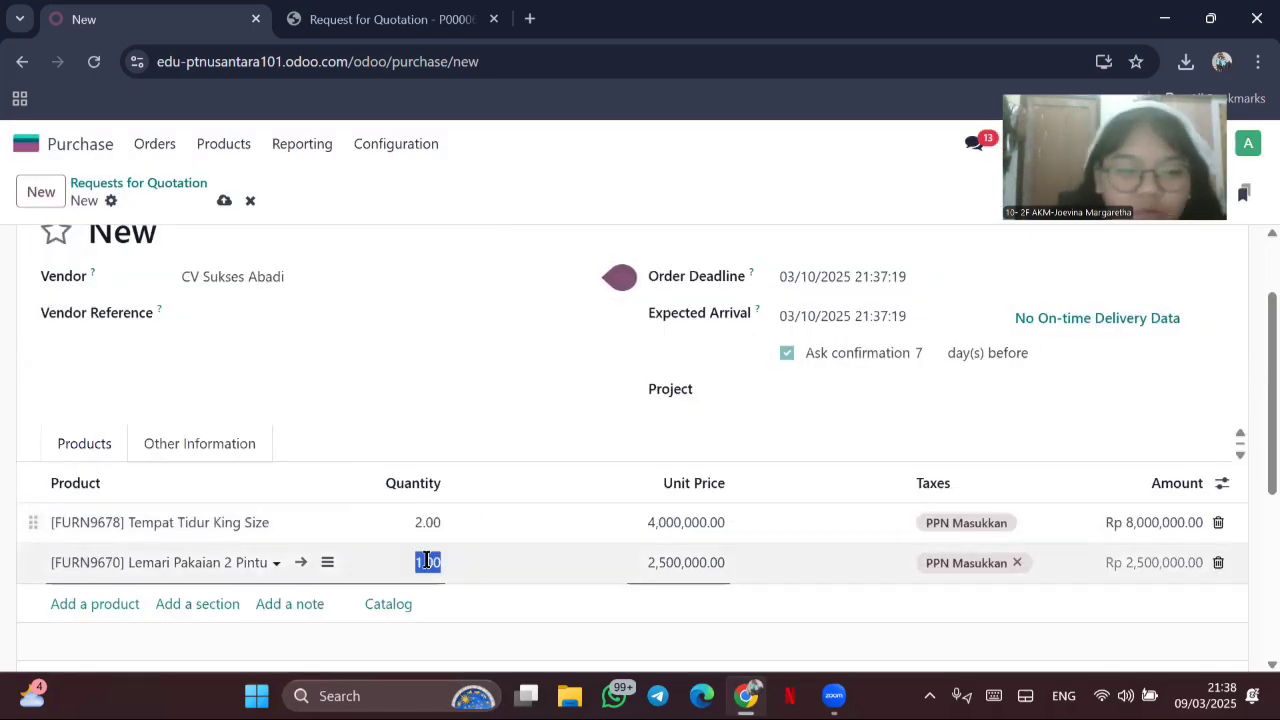
pyautogui.click(698, 562)
# Step: Add the product [FURN9671] Meja Belajar Anak to the request for quotation with a quantity of 2
pyautogui.click(97, 603)
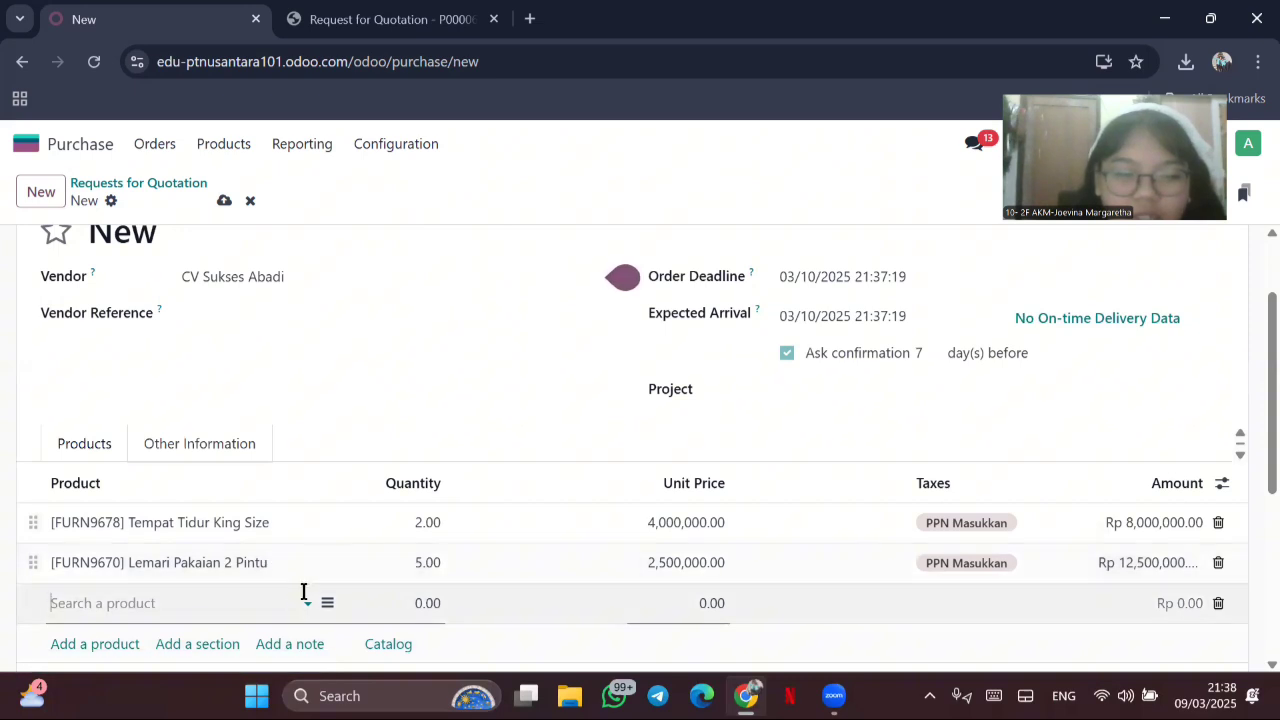
pyautogui.click(307, 603)
pyautogui.scroll(-1, 240, 465)
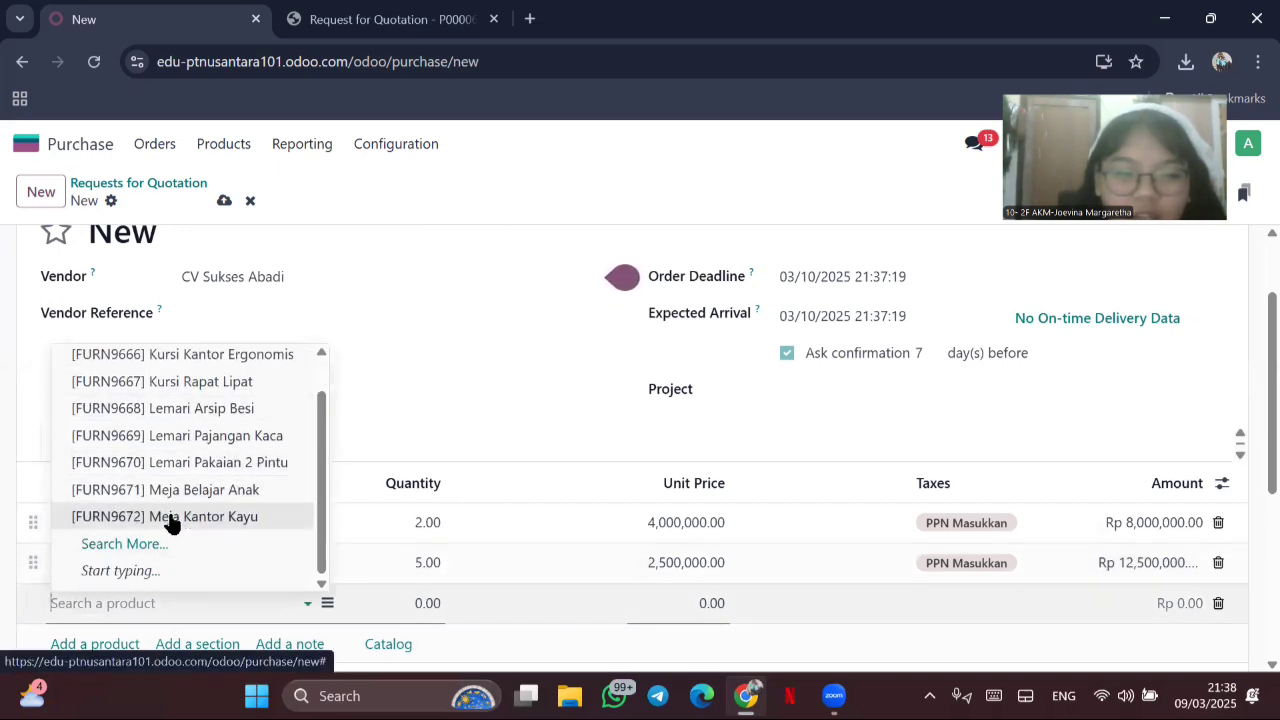
pyautogui.click(182, 490)
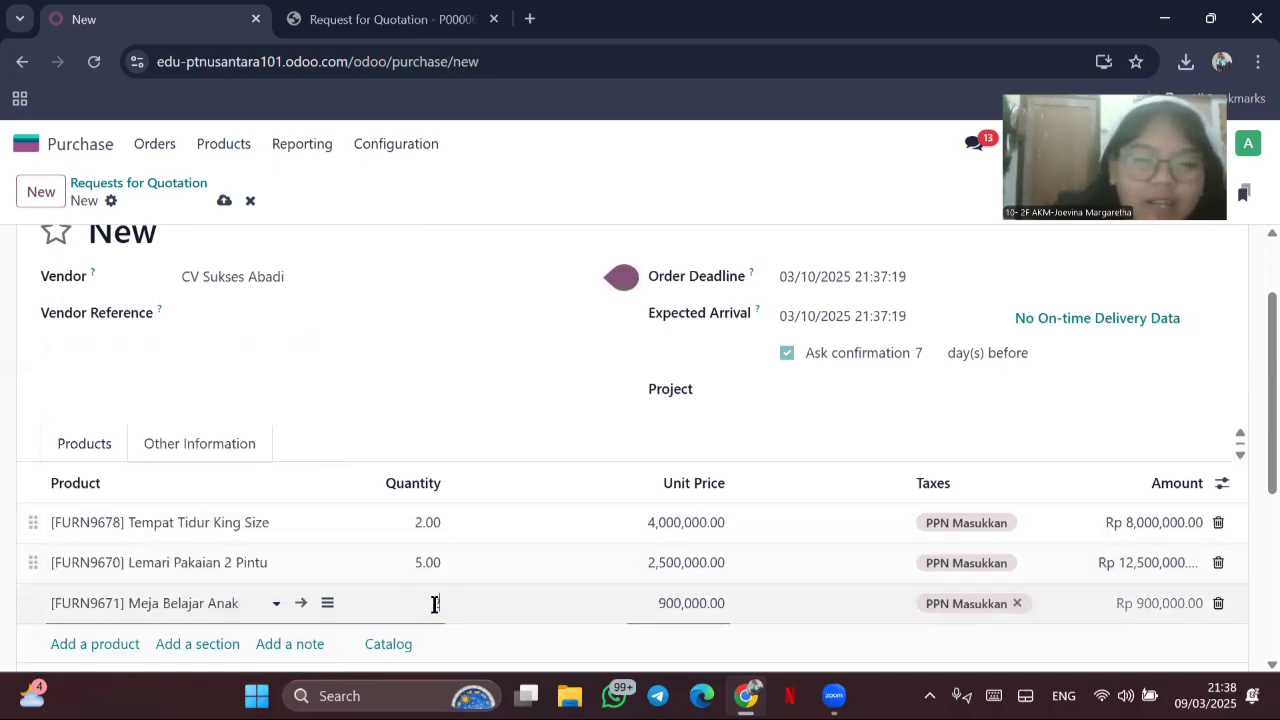
pyautogui.click(720, 594)
# Step: Send the request for quotation to CV Sukses Abadi by email and confirm it as a purchase order
pyautogui.scroll(-3, 719, 582)
pyautogui.scroll(4, 719, 580)
pyautogui.click(82, 257)
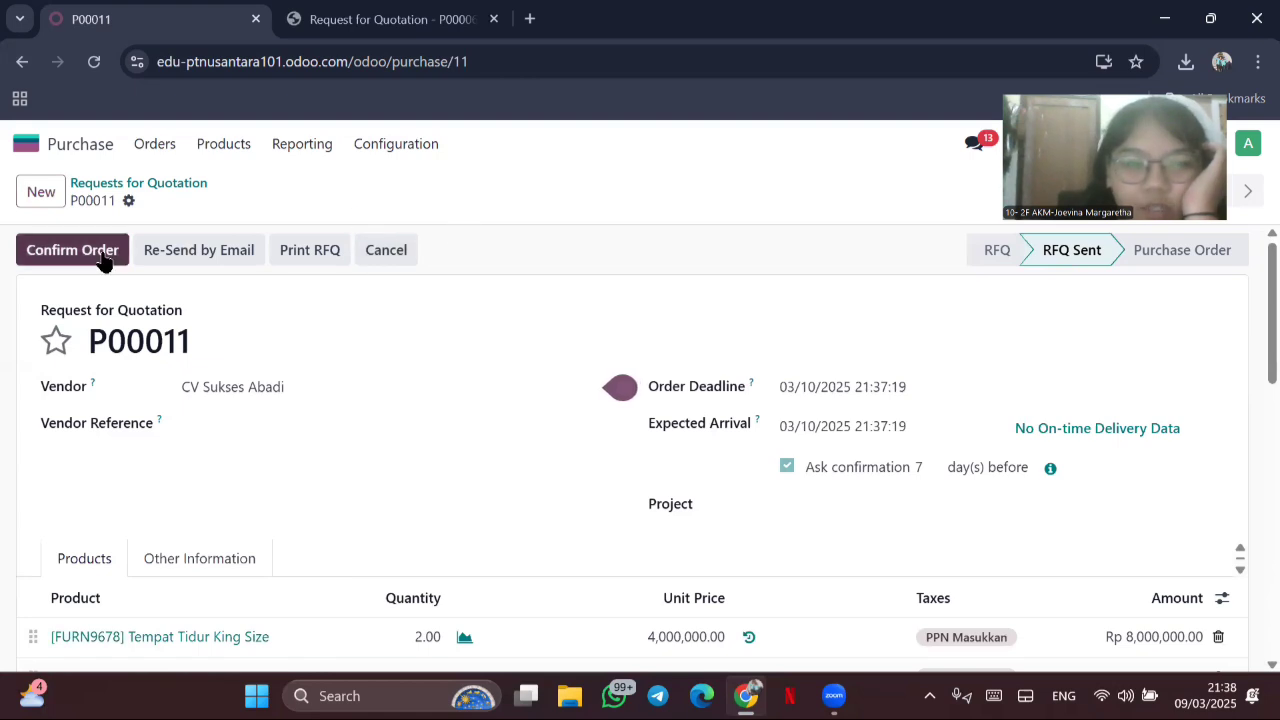
pyautogui.click(104, 257)
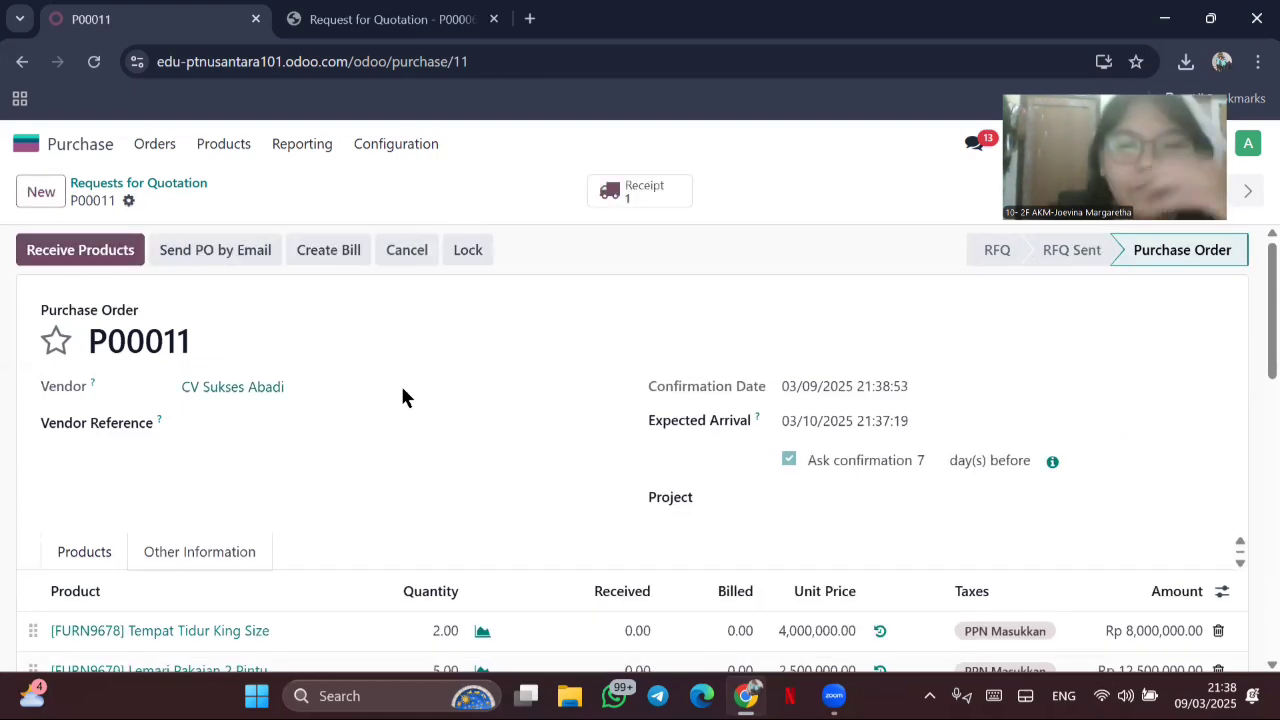
# Step: Open the receipt of the CV Sukses Abadi purchase order and validate the received products
pyautogui.scroll(-1, 359, 397)
pyautogui.scroll(1, 359, 397)
pyautogui.click(611, 195)
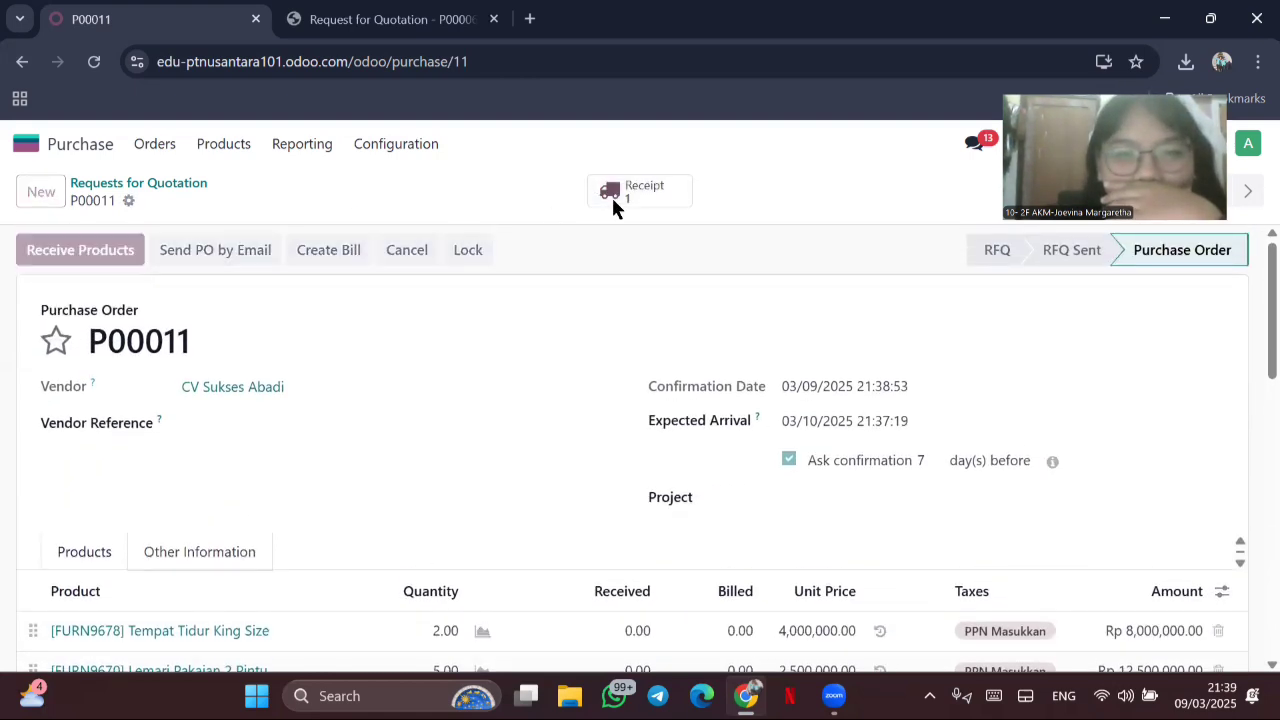
pyautogui.scroll(-1, 479, 375)
pyautogui.scroll(1, 400, 340)
pyautogui.click(32, 252)
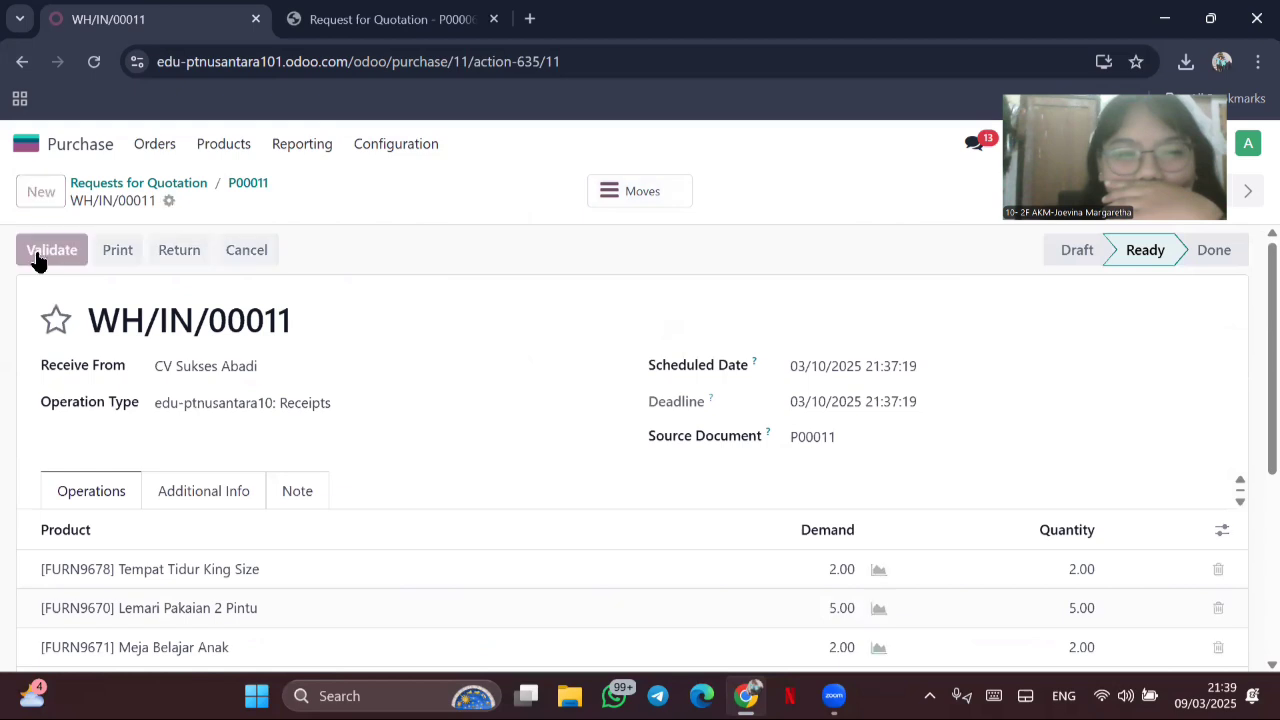
# Step: Reopen the CV Sukses Abadi order from the purchase orders list and email the purchase order to the vendor
pyautogui.click(160, 145)
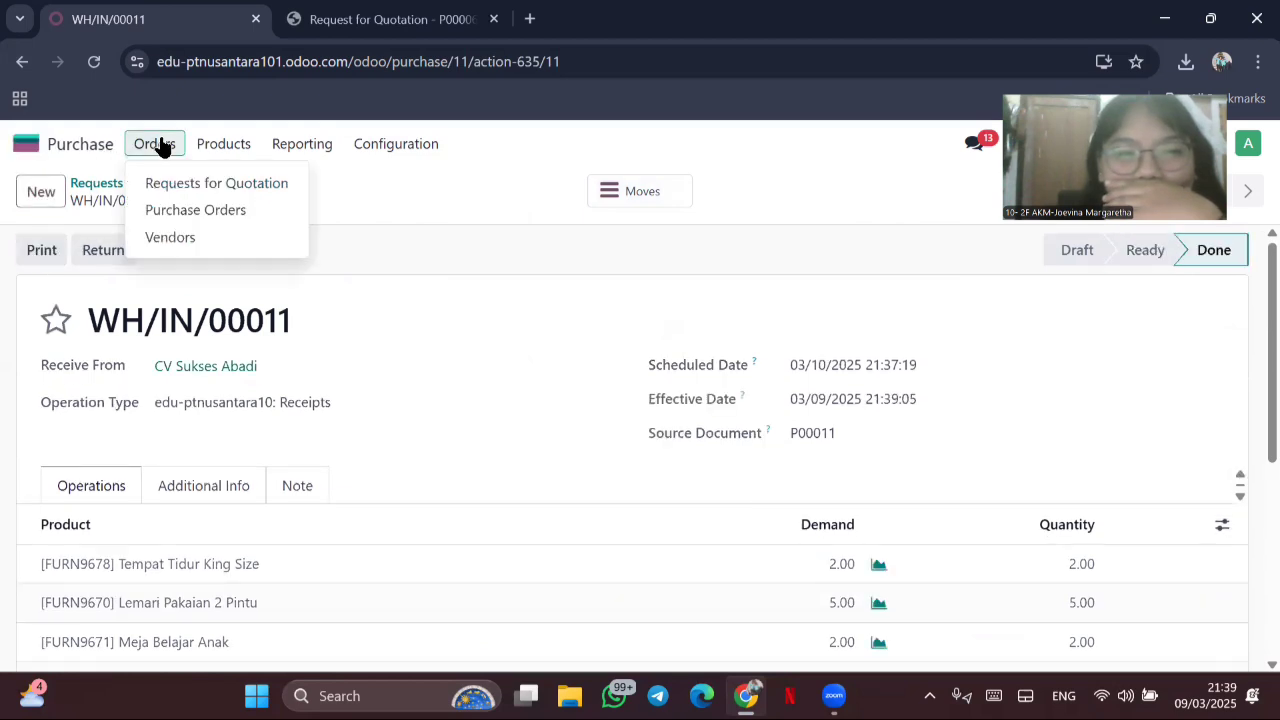
pyautogui.click(191, 211)
pyautogui.click(1013, 300)
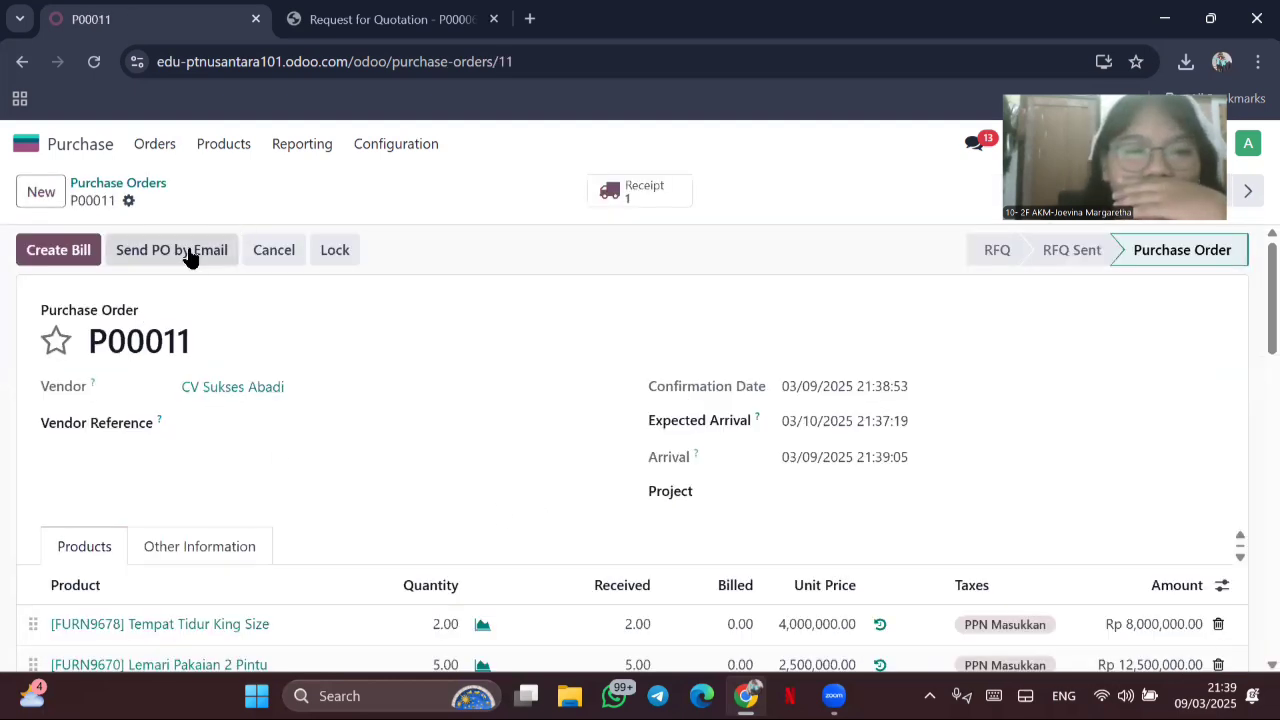
pyautogui.click(190, 257)
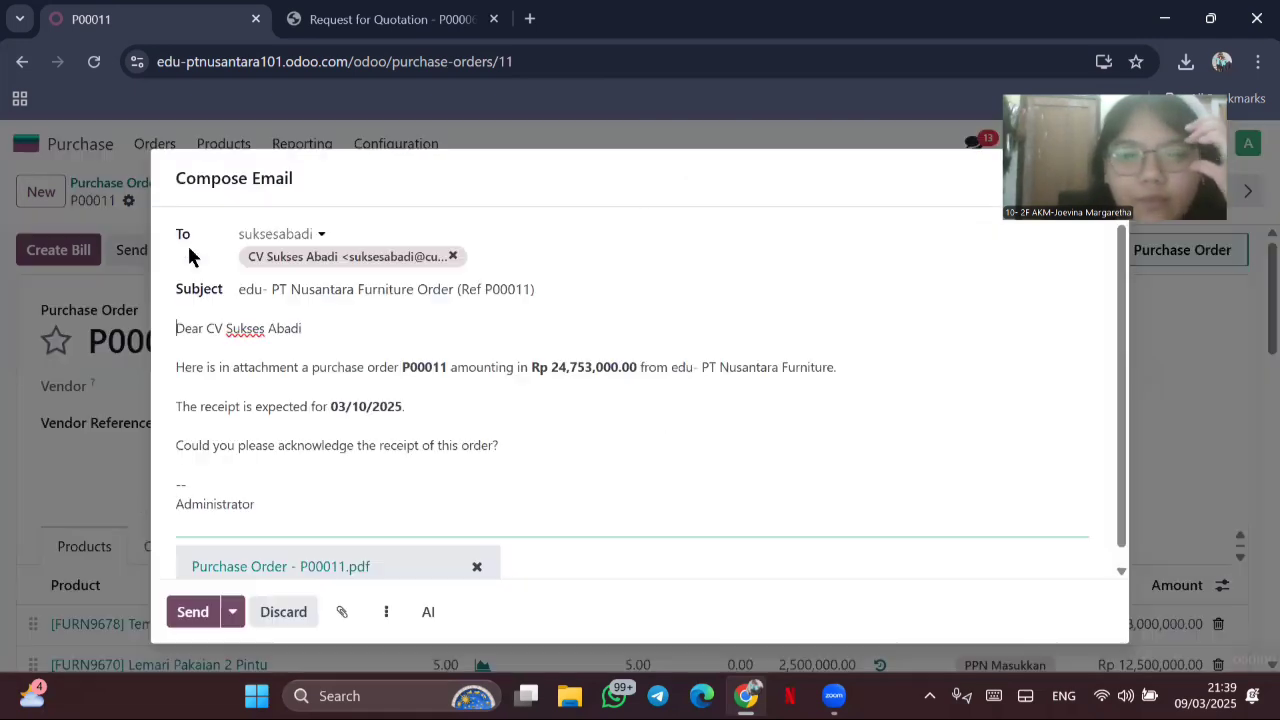
pyautogui.click(186, 613)
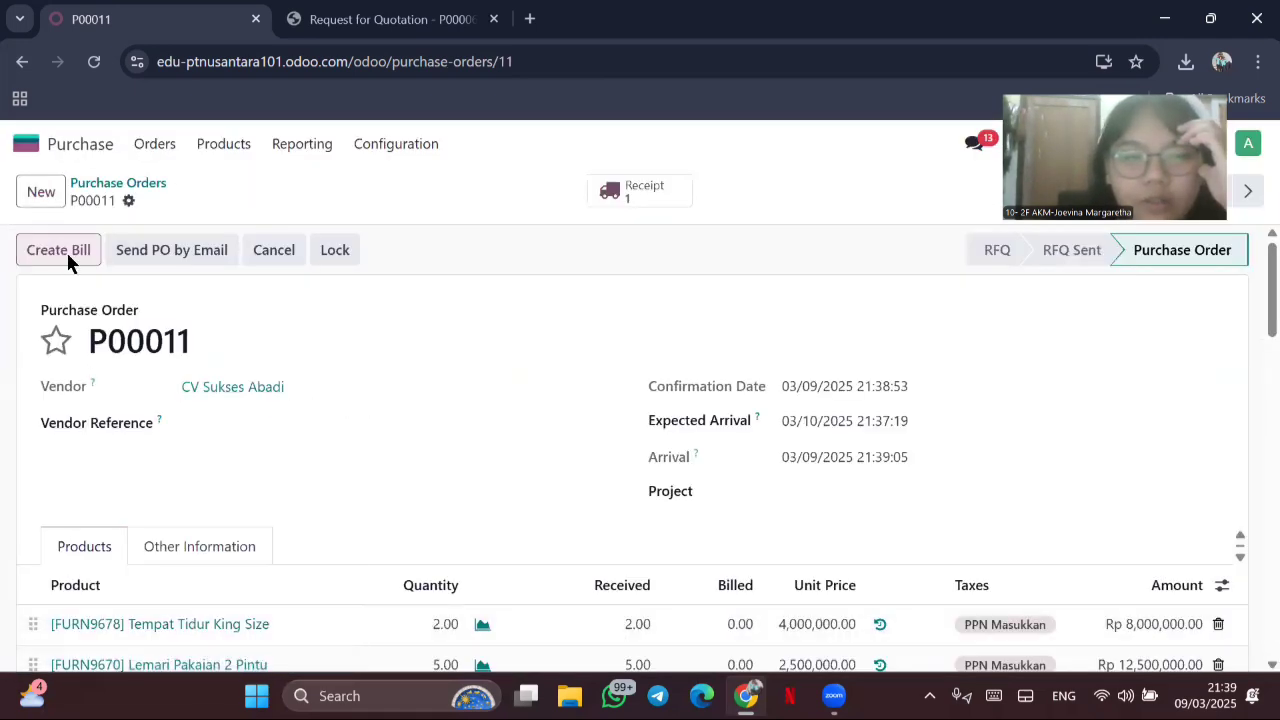
# Step: Create the vendor bill for the CV Sukses Abadi order, set its bill date to 03/10/2025 and confirm it
pyautogui.click(60, 255)
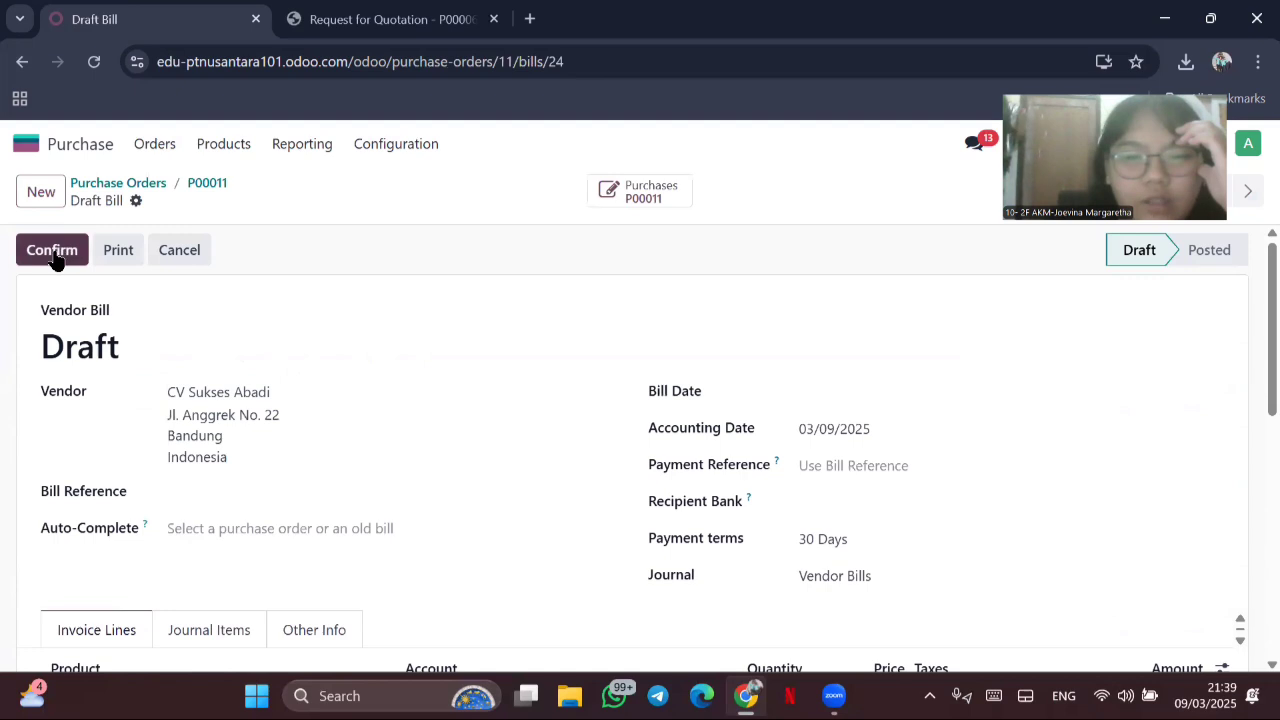
pyautogui.click(880, 390)
pyautogui.click(510, 410)
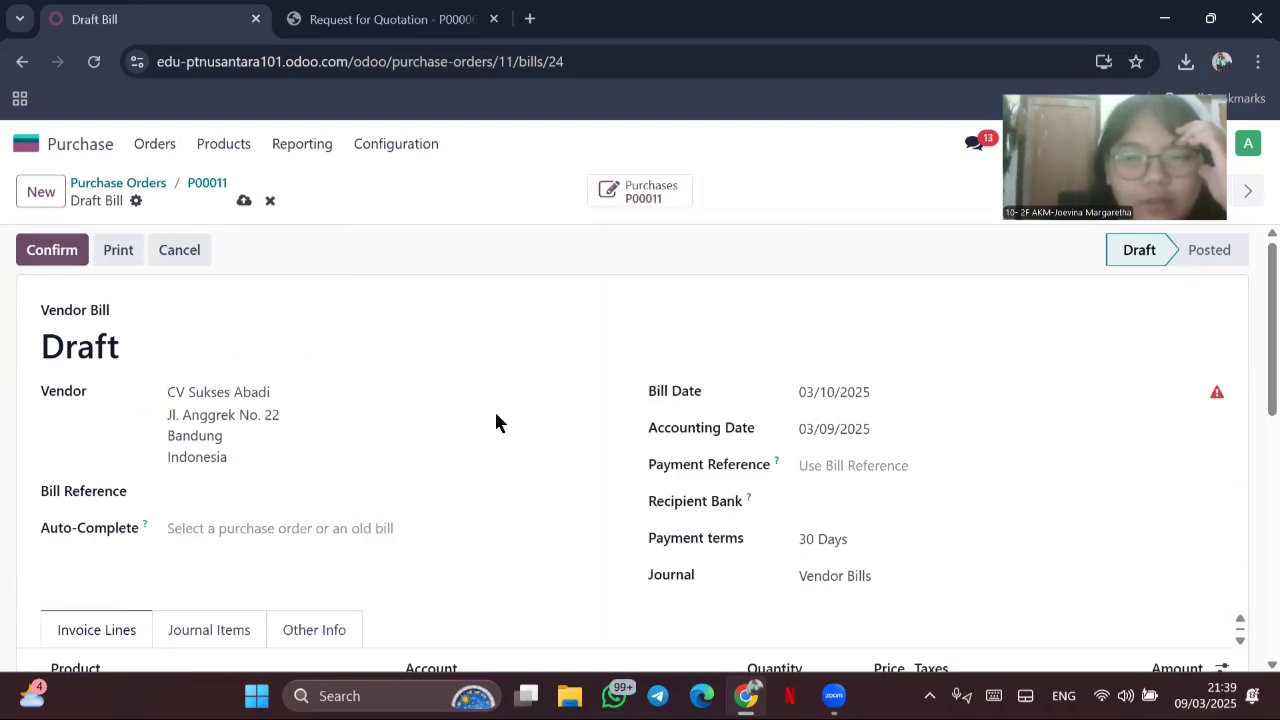
pyautogui.click(50, 252)
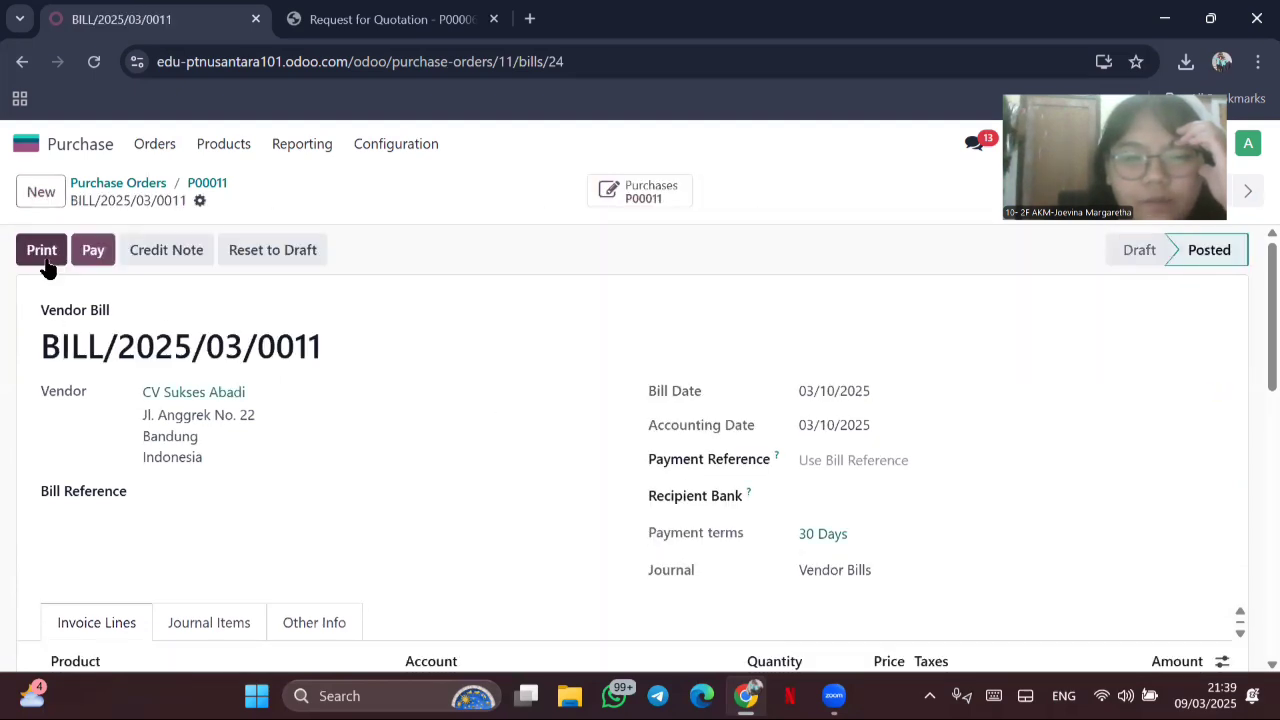
# Step: Register the payment of the CV Sukses Abadi bill, validate the payment record and return to the bill
pyautogui.click(93, 252)
pyautogui.click(230, 508)
pyautogui.click(598, 196)
pyautogui.click(40, 262)
pyautogui.click(600, 192)
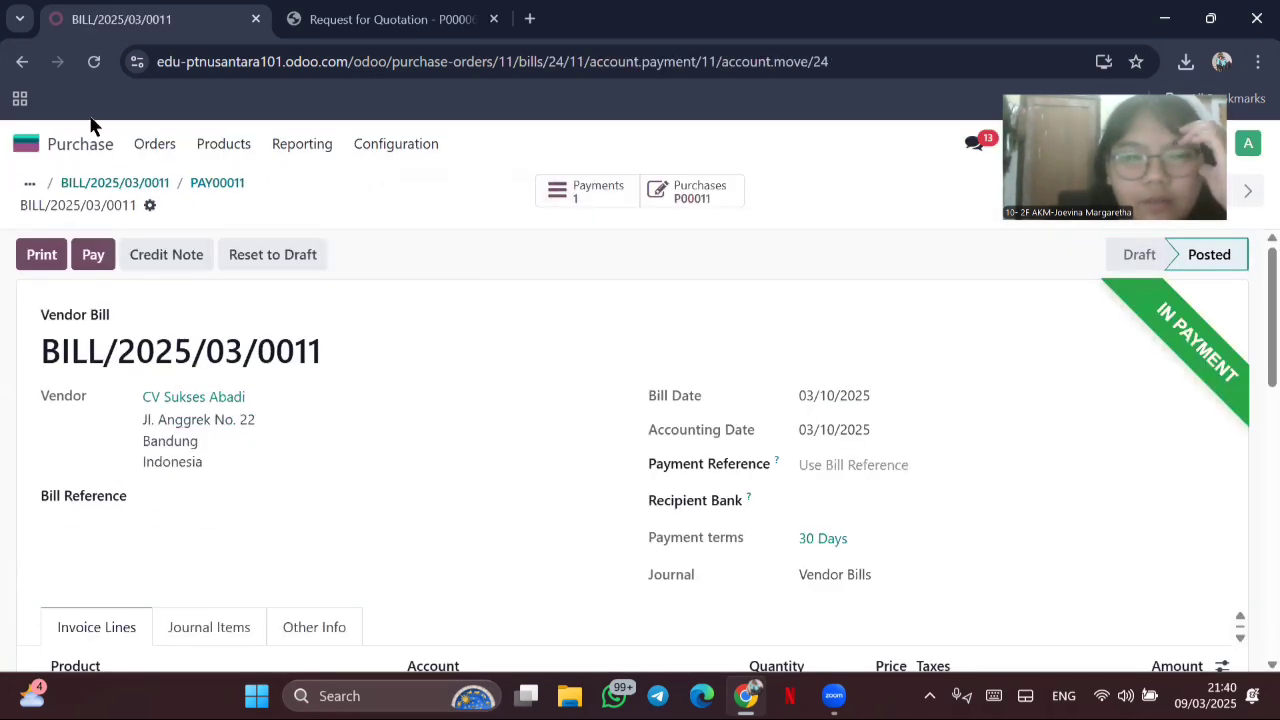
# Step: Open the journal items in Accounting and filter the posted entries to unreconciled ones
pyautogui.click(28, 147)
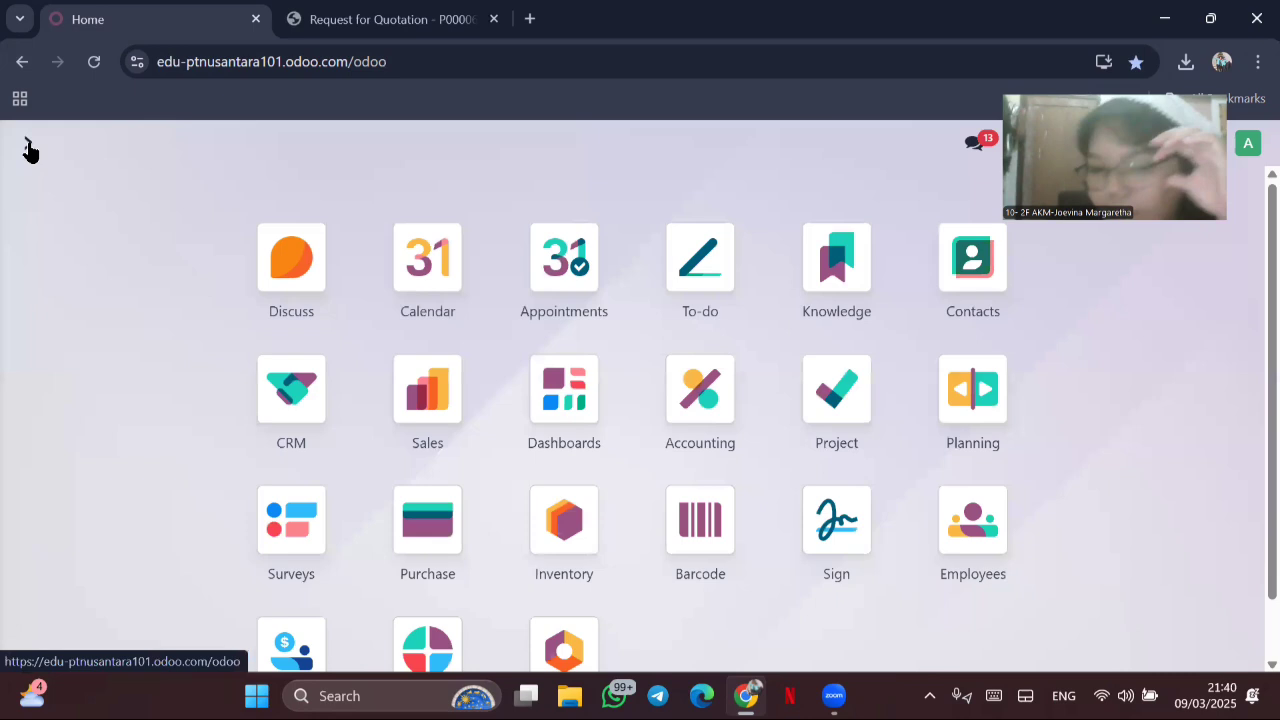
pyautogui.click(680, 380)
pyautogui.click(440, 148)
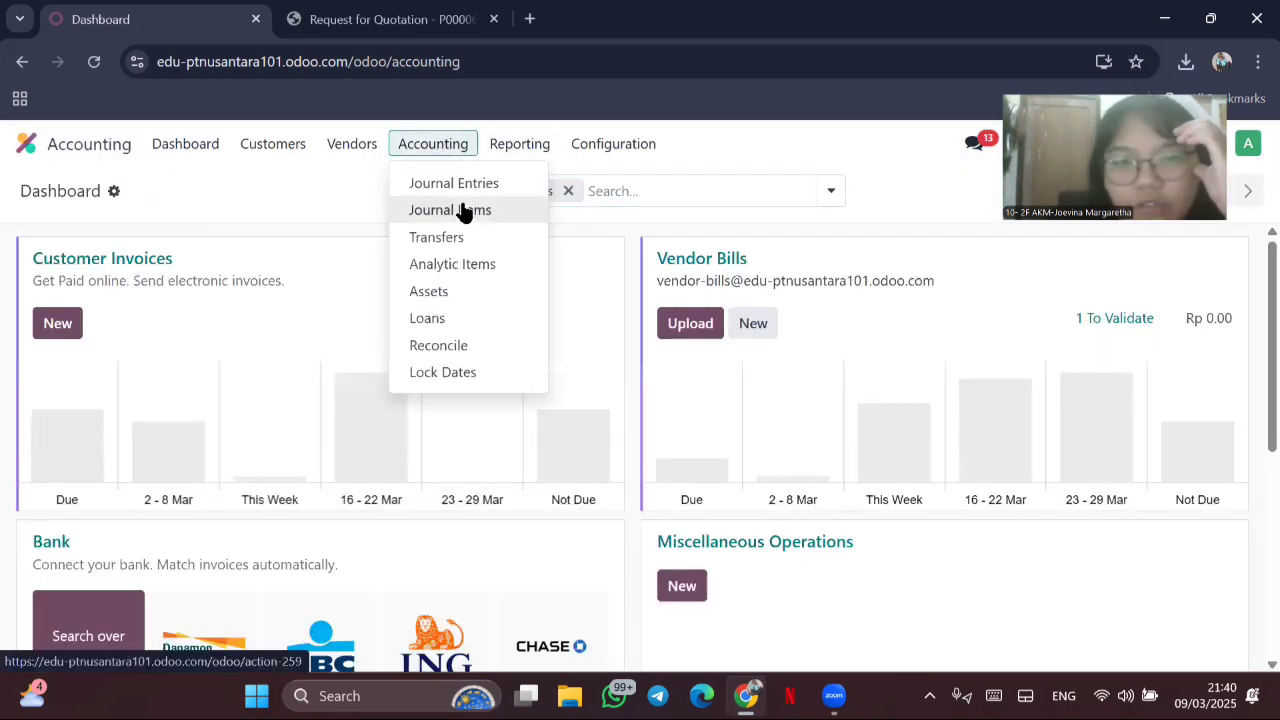
pyautogui.click(463, 210)
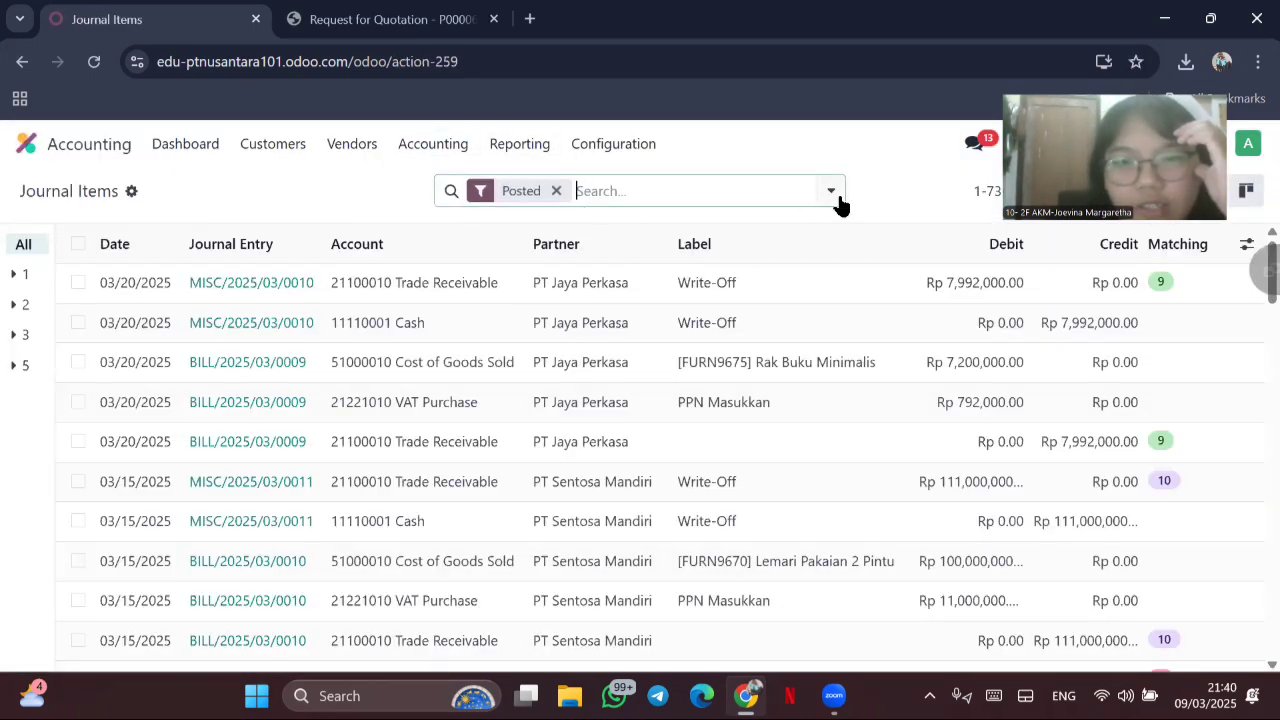
pyautogui.click(836, 200)
pyautogui.click(338, 393)
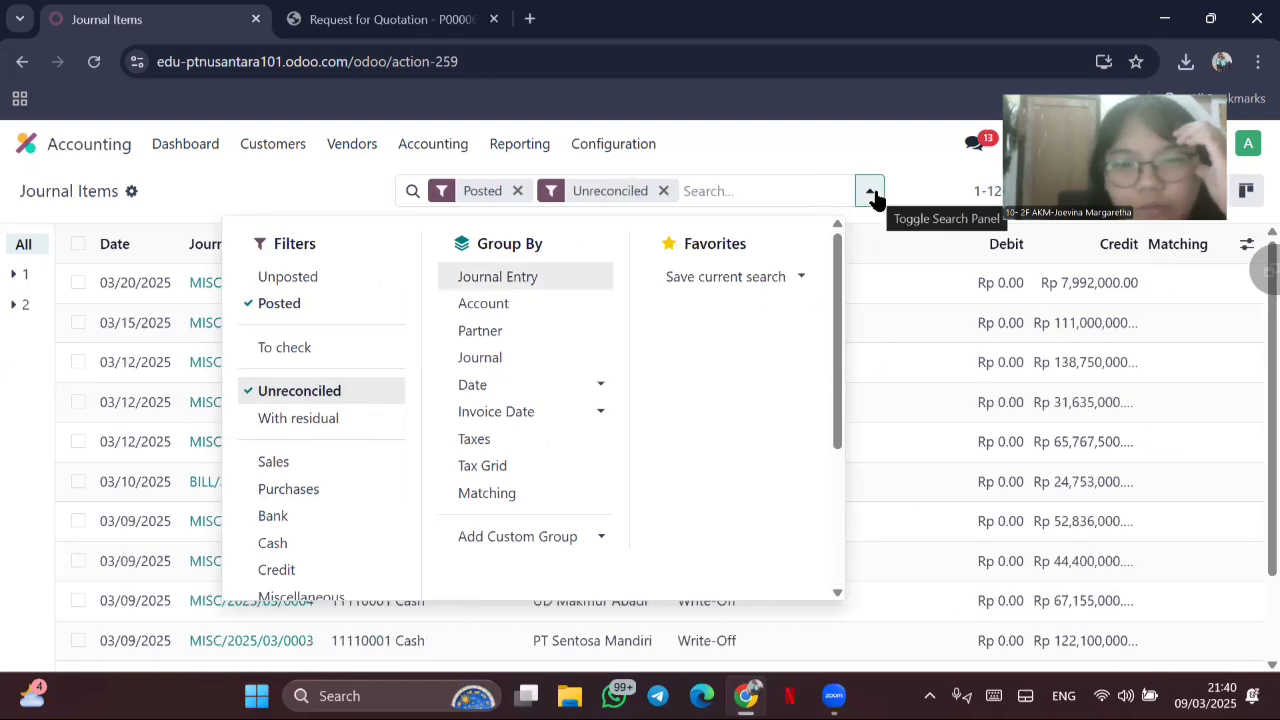
pyautogui.click(883, 417)
# Step: Reconcile the CV Sukses Abadi bill's journal item with a write-off to the 11110001 Cash account
pyautogui.scroll(-2, 123, 398)
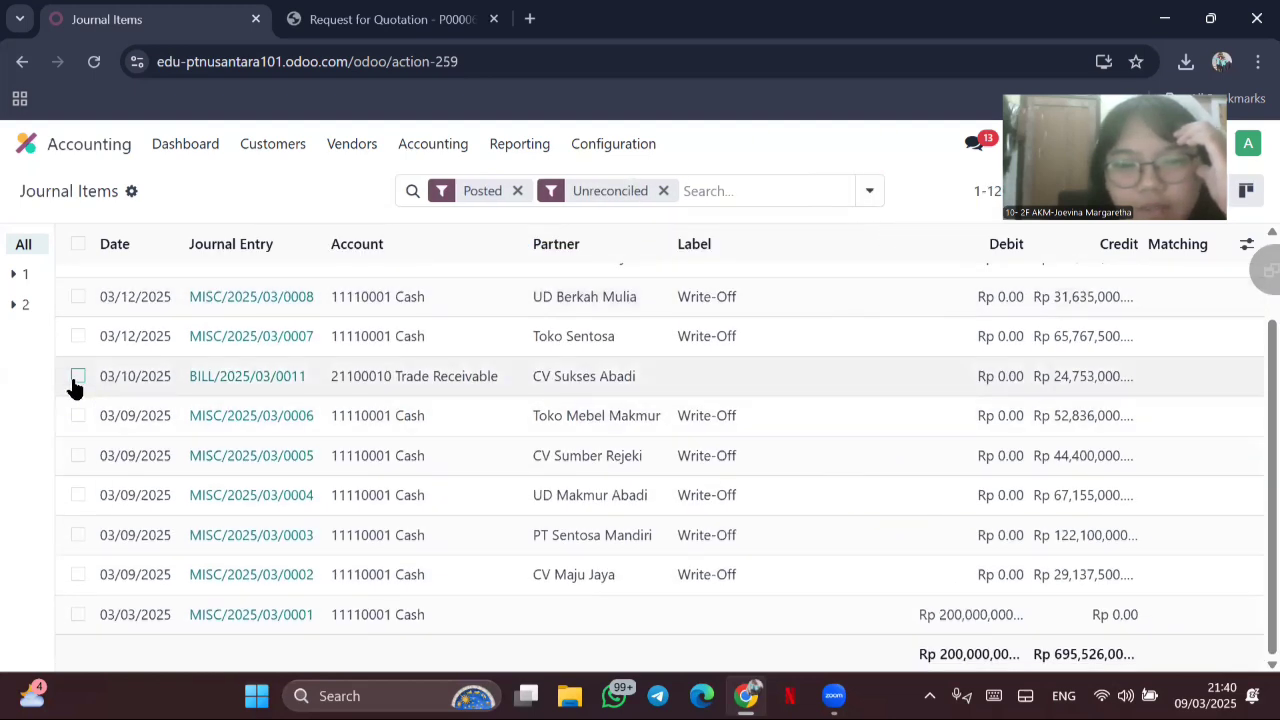
pyautogui.click(78, 377)
pyautogui.scroll(1, 629, 377)
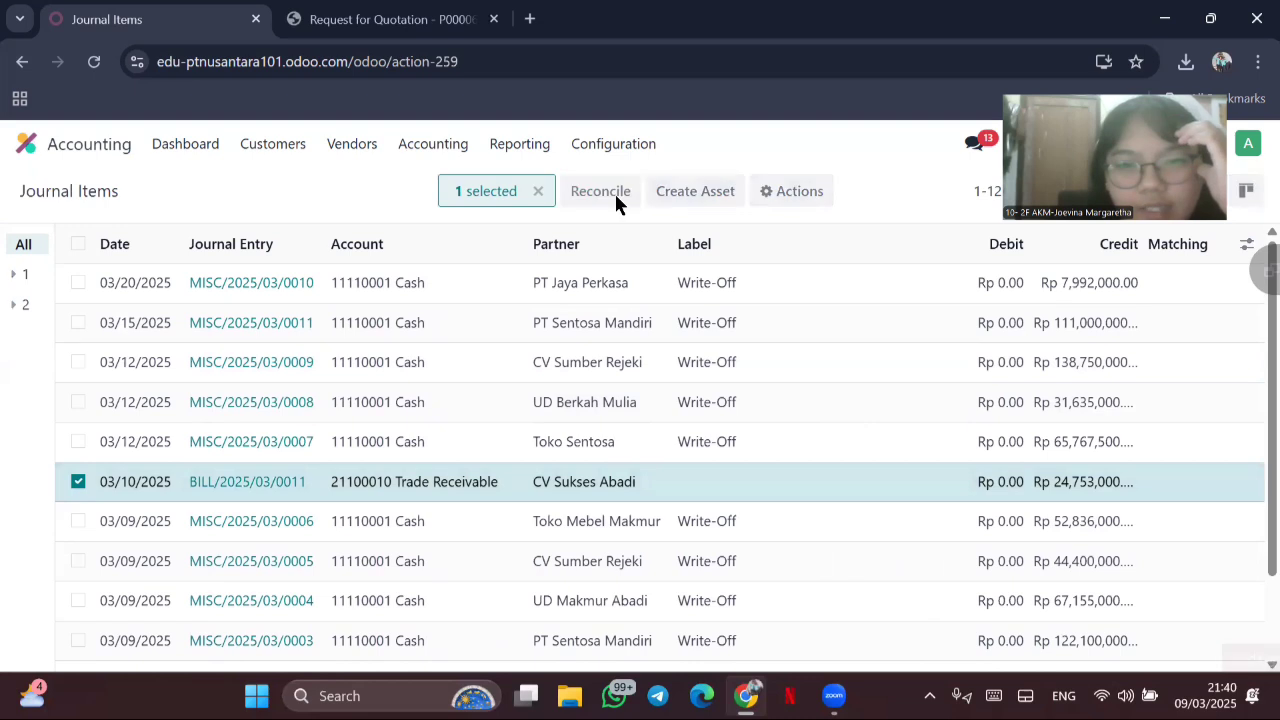
pyautogui.click(614, 195)
pyautogui.write('cash')
pyautogui.click(300, 394)
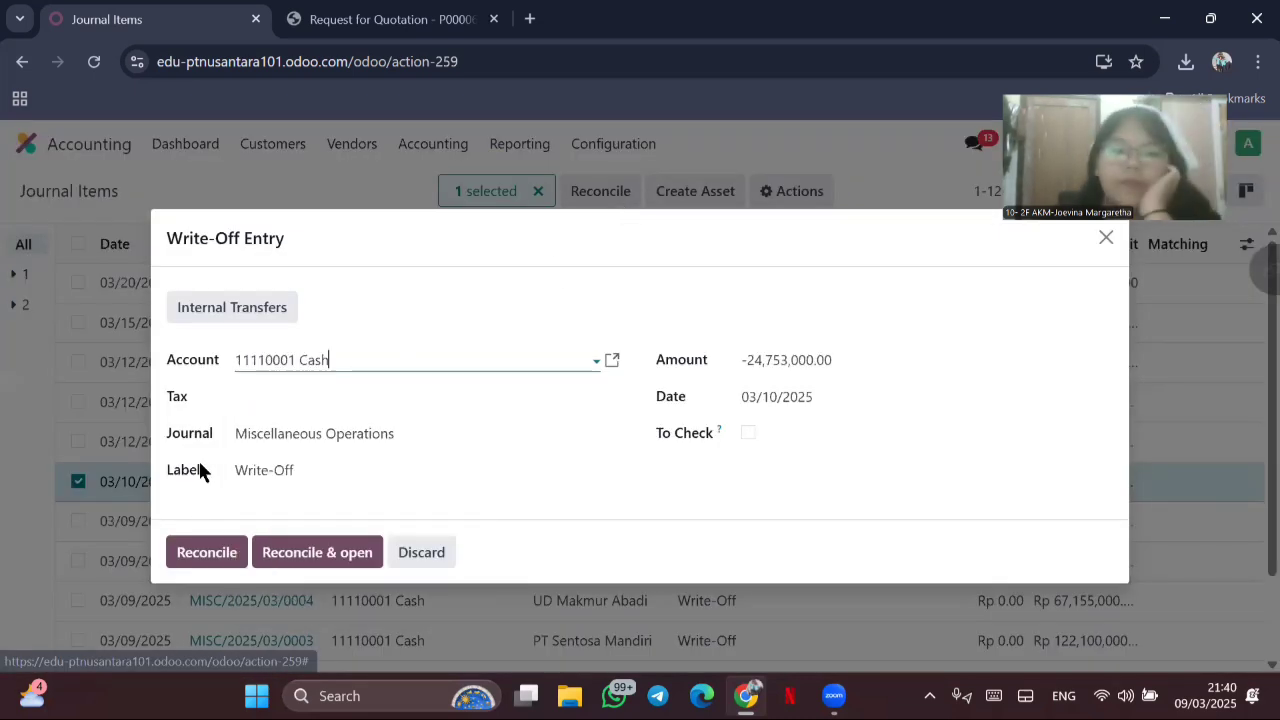
pyautogui.click(190, 560)
# Step: Open the CV Sukses Abadi purchase order and its vendor bill to check the payment status
pyautogui.click(24, 140)
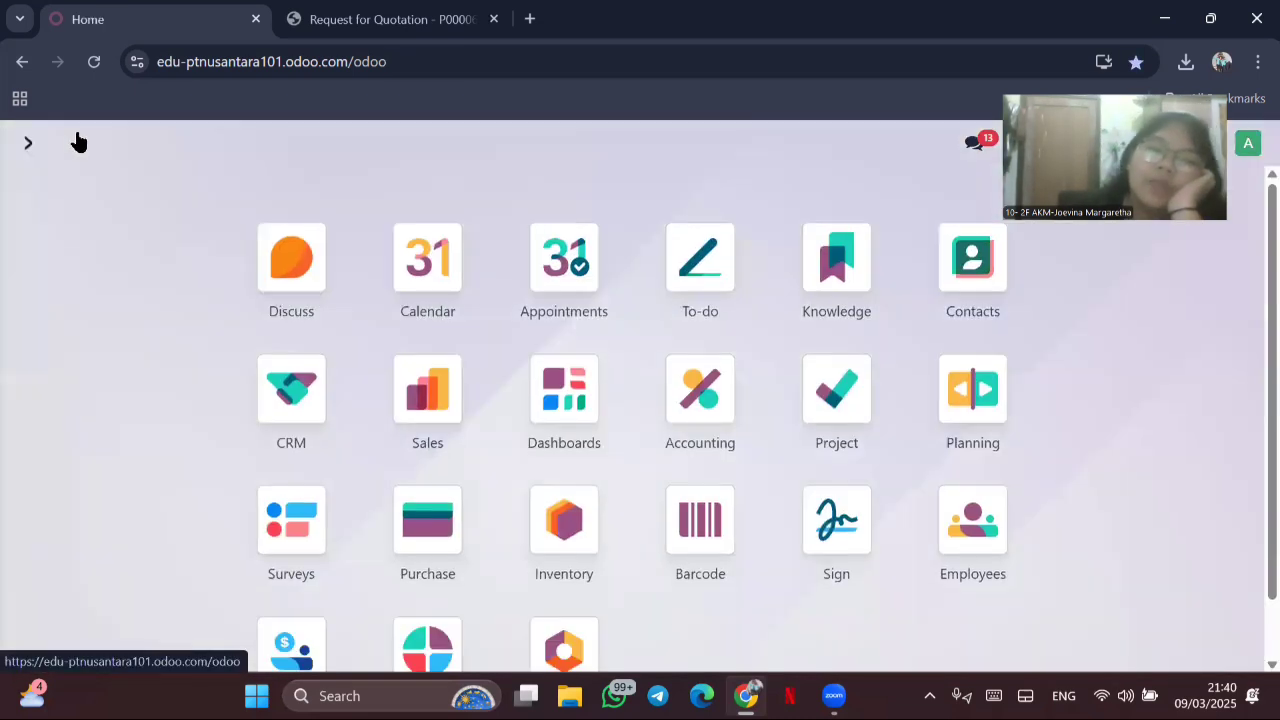
pyautogui.click(434, 504)
pyautogui.click(478, 449)
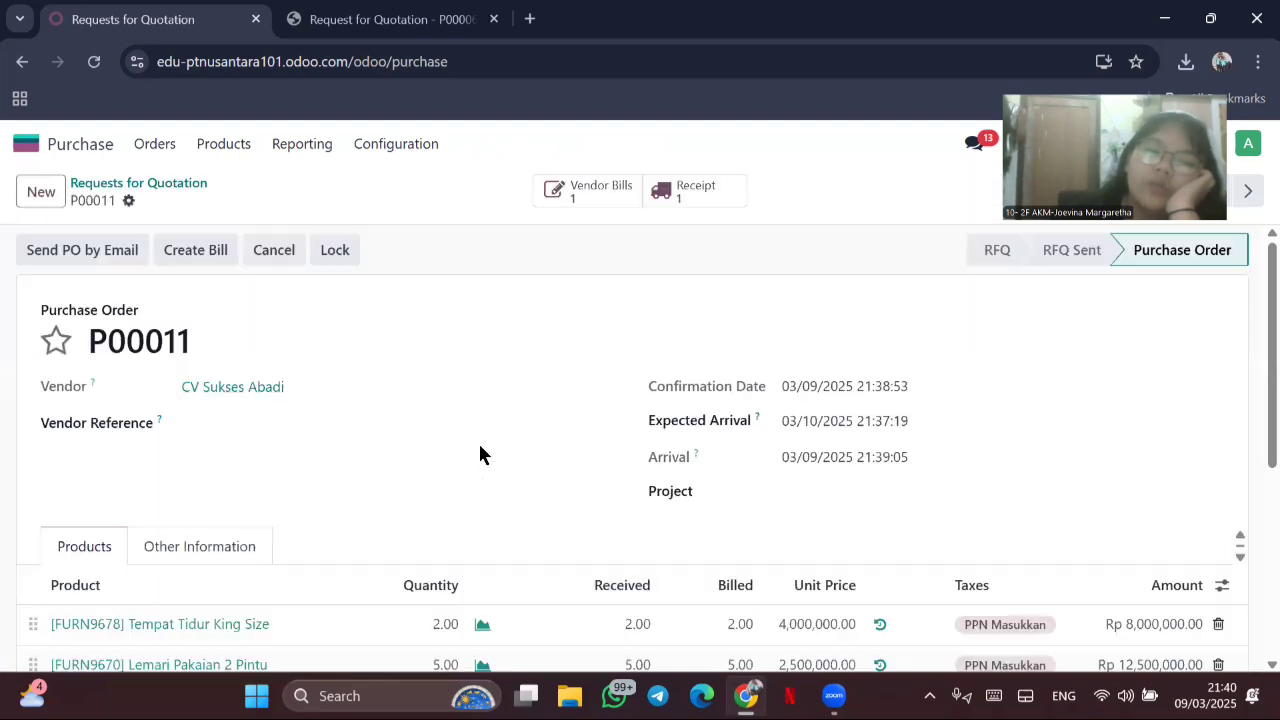
pyautogui.click(590, 194)
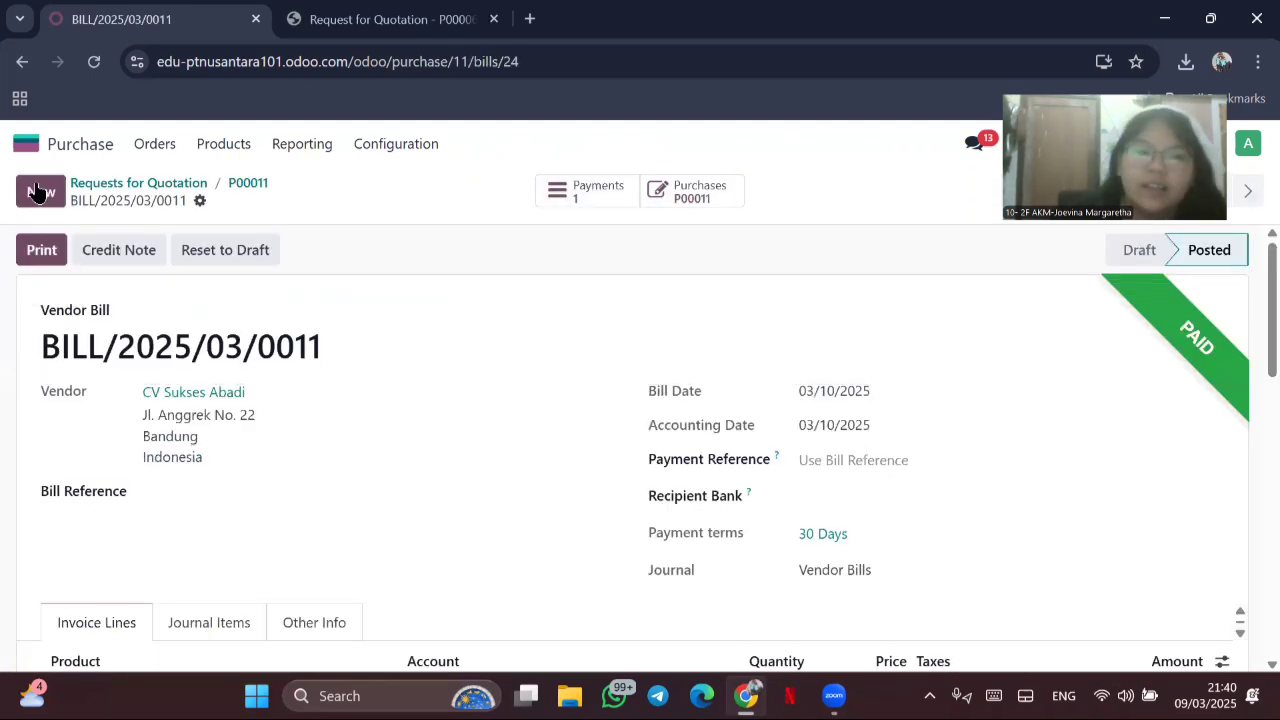
pyautogui.click(62, 146)
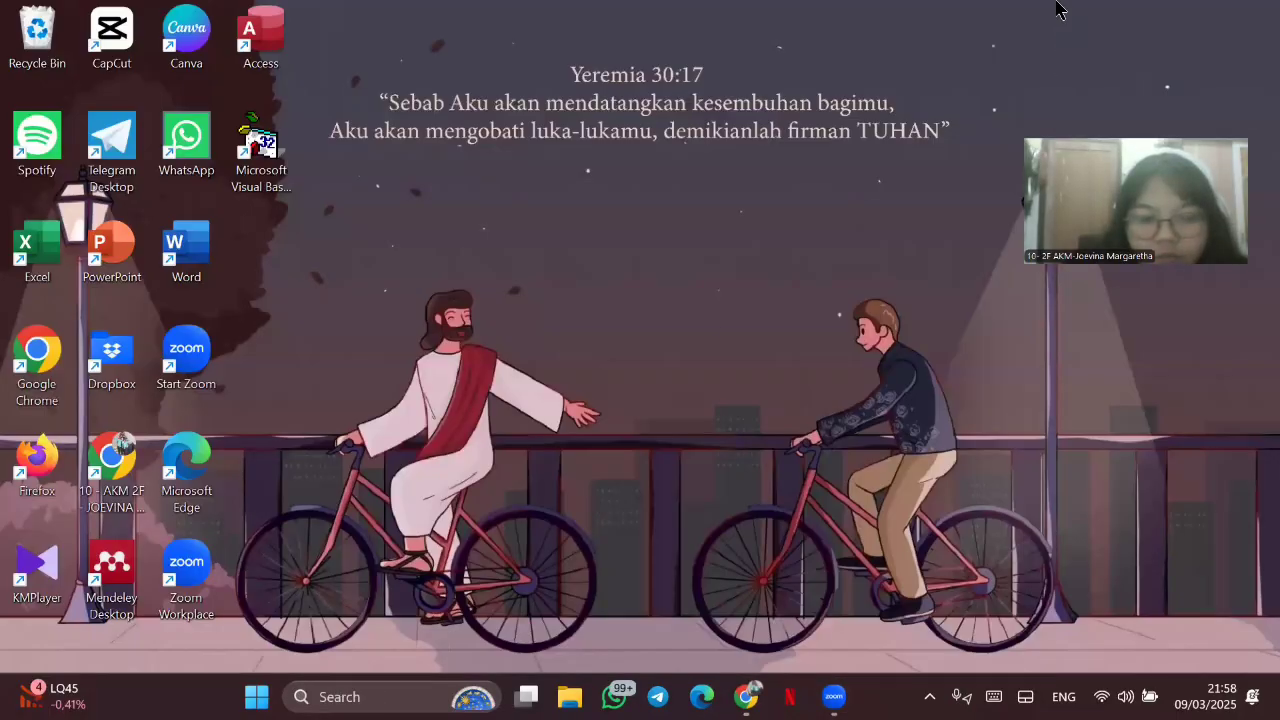
# Step: Switch to Odoo in Chrome and look through the requests for quotation list in Purchase
pyautogui.click(746, 696)
pyautogui.click(920, 490)
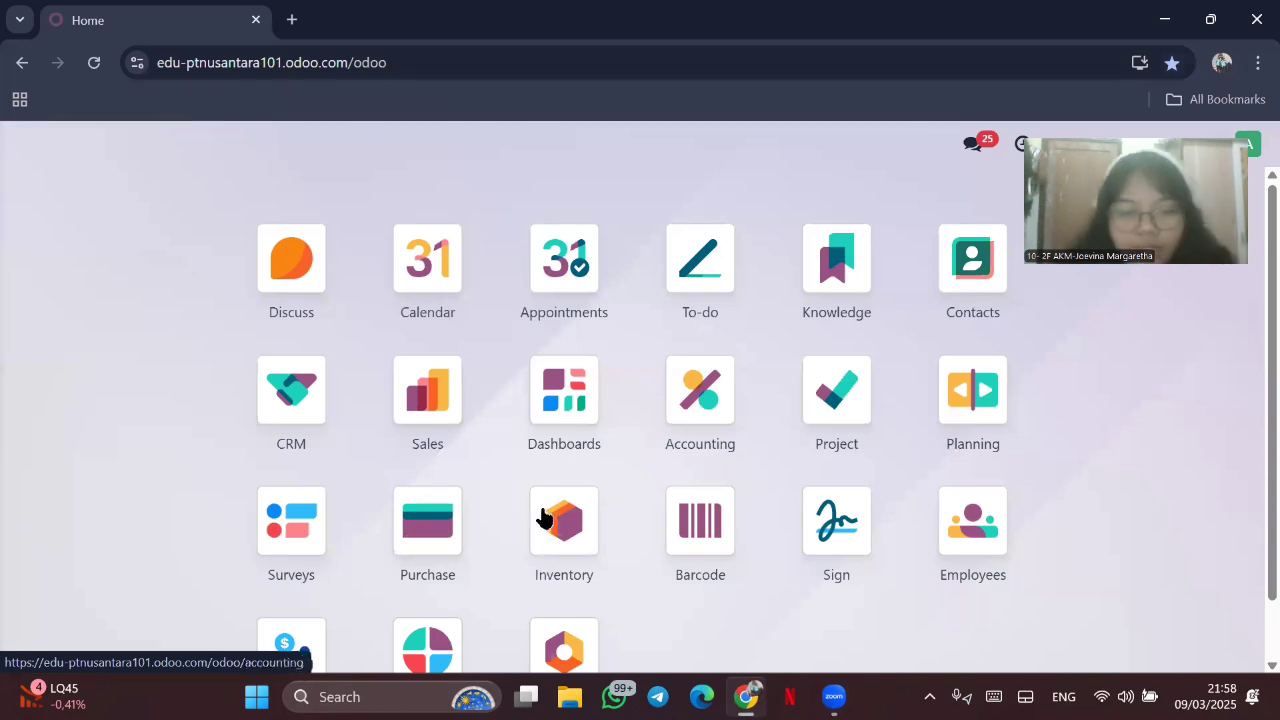
pyautogui.click(399, 517)
pyautogui.scroll(-2, 561, 370)
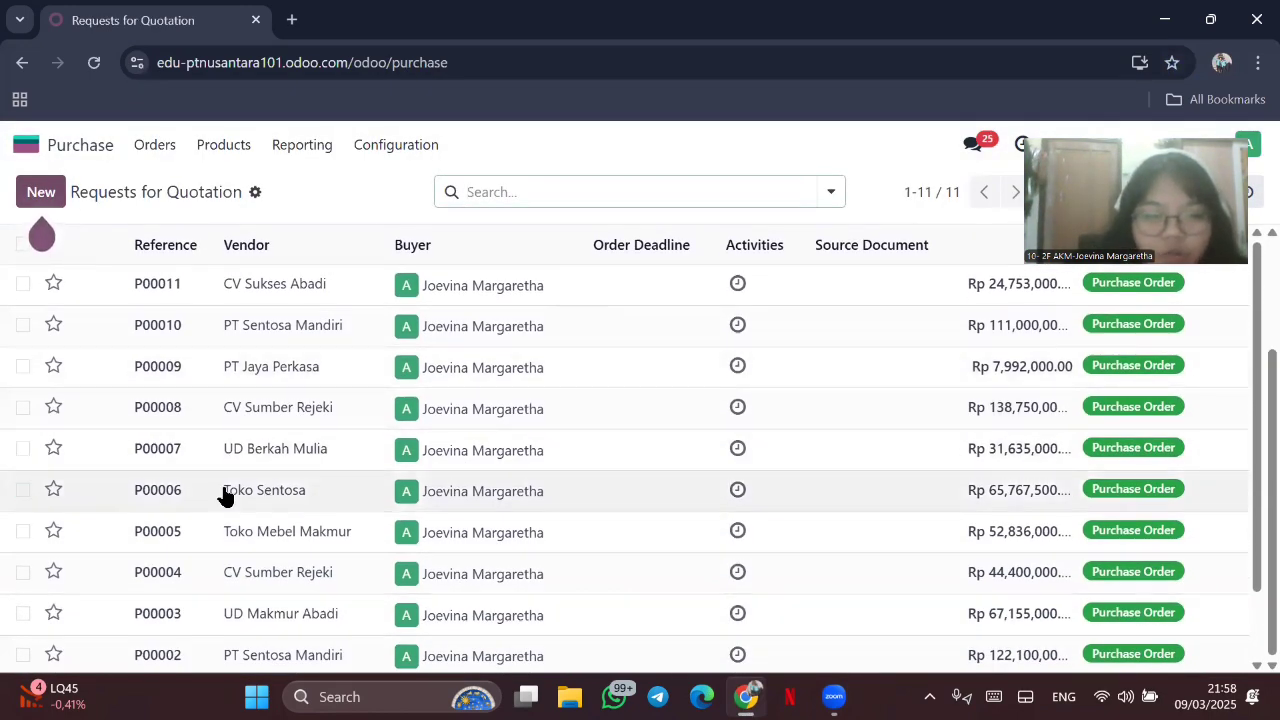
# Step: Create a new request for quotation with PT Berkah Sejahtera as the vendor
pyautogui.click(35, 190)
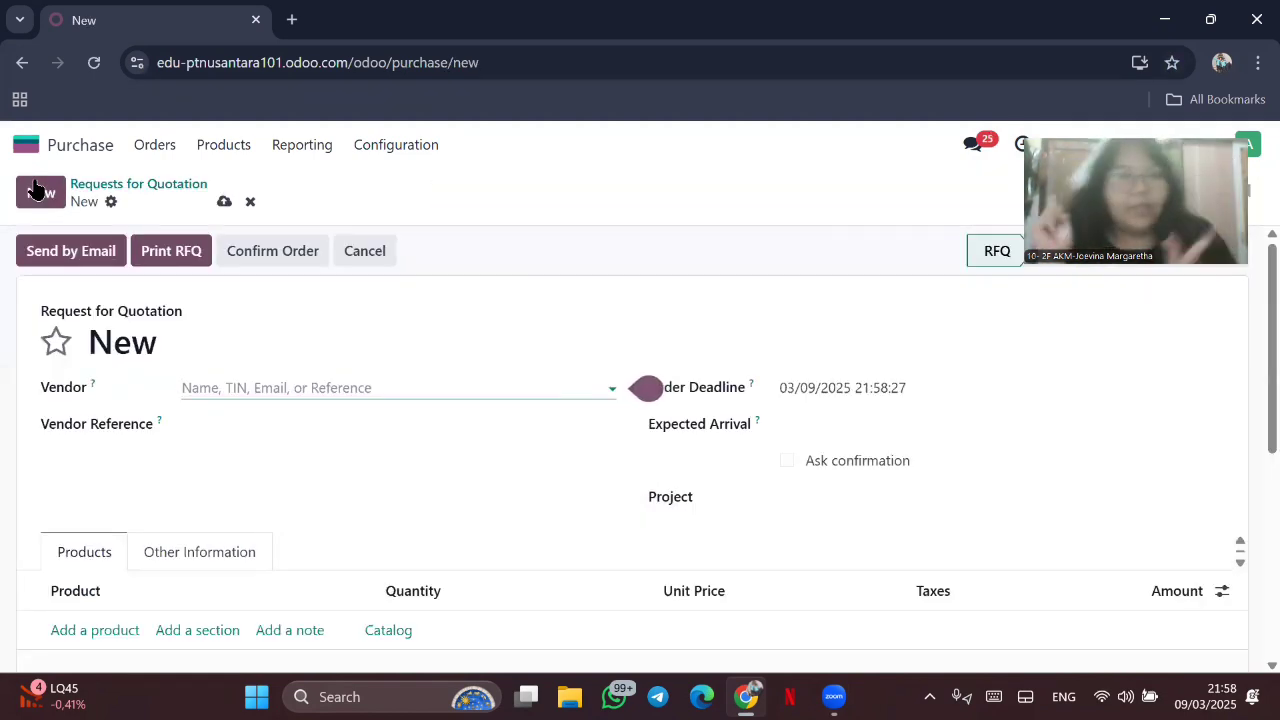
pyautogui.click(610, 388)
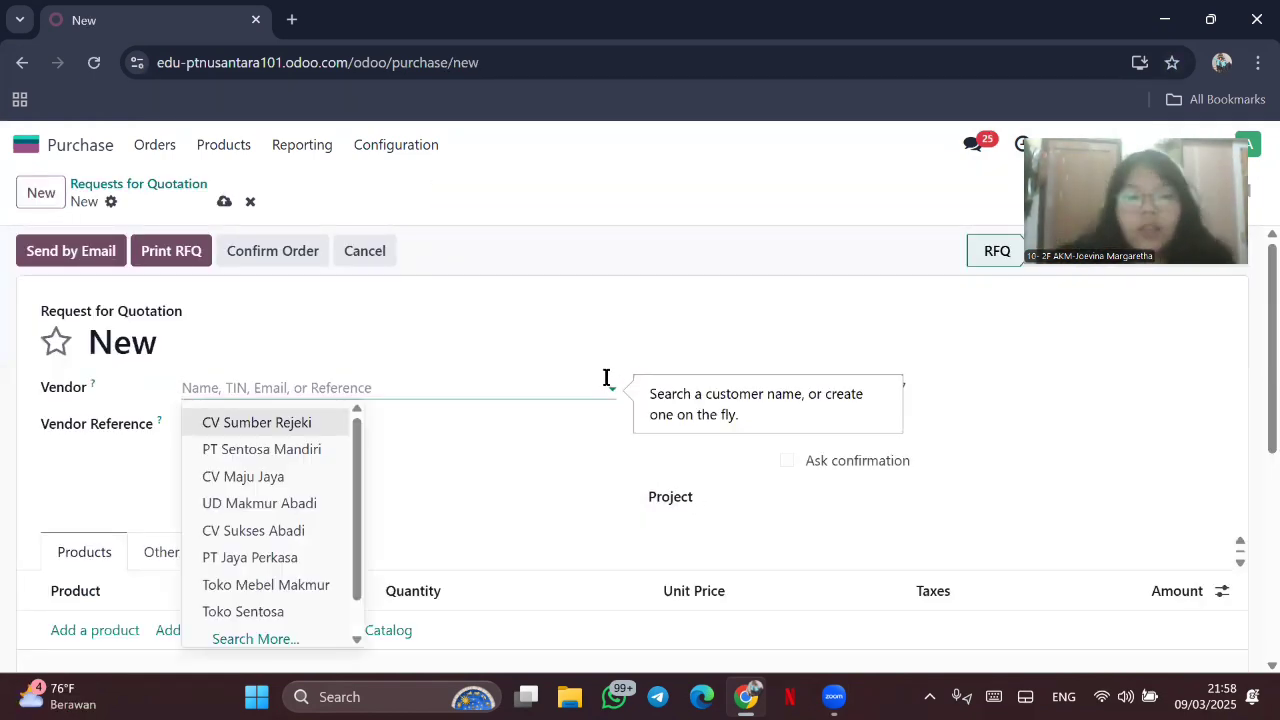
pyautogui.click(291, 638)
pyautogui.scroll(-5, 505, 510)
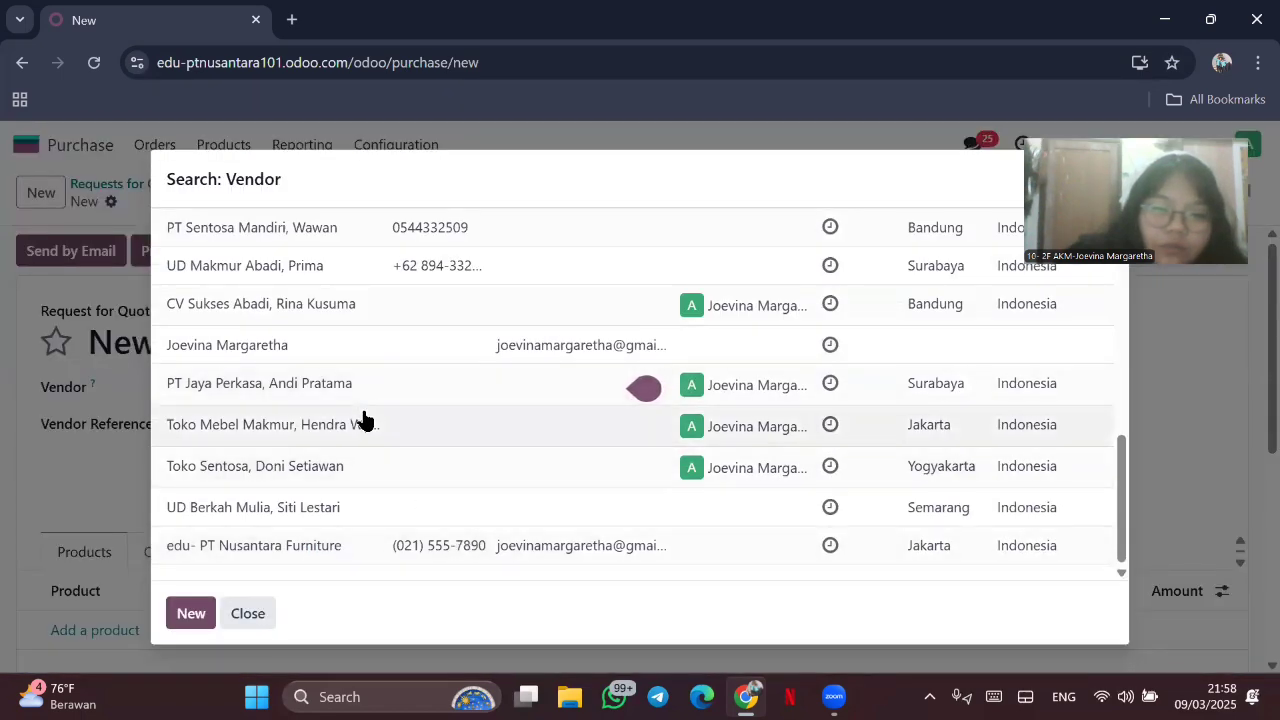
pyautogui.scroll(2, 343, 470)
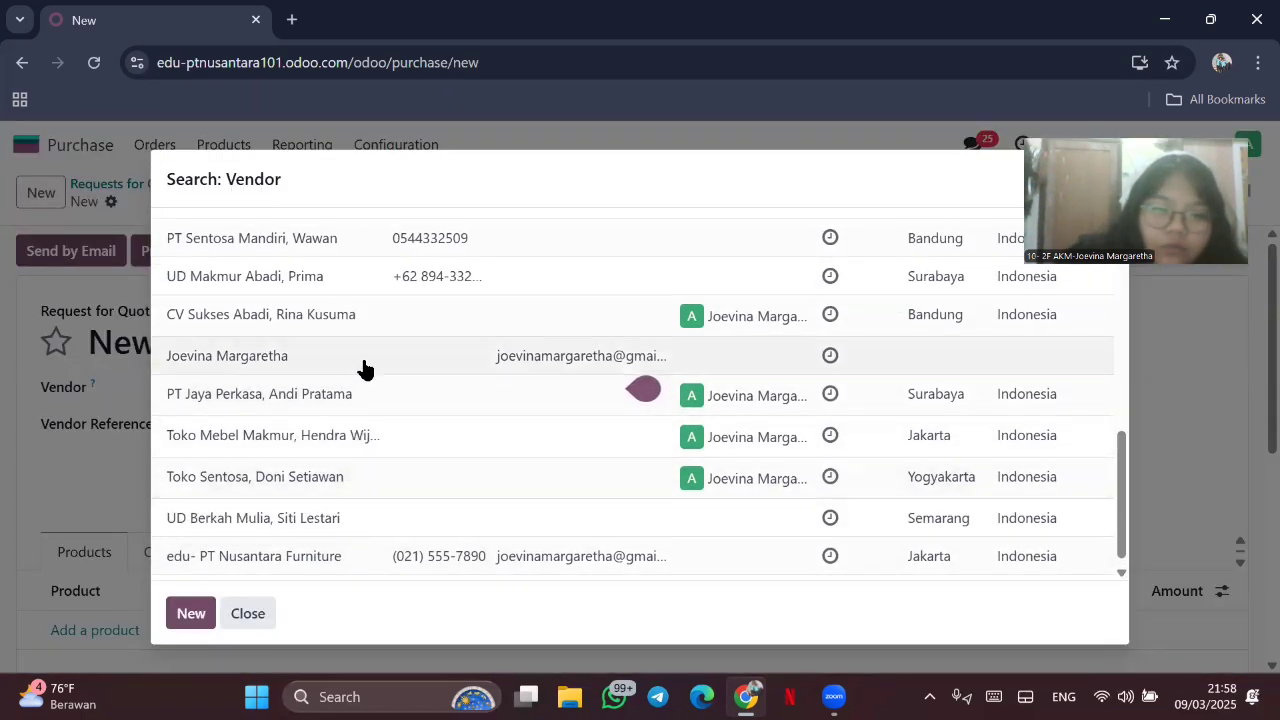
pyautogui.scroll(3, 368, 335)
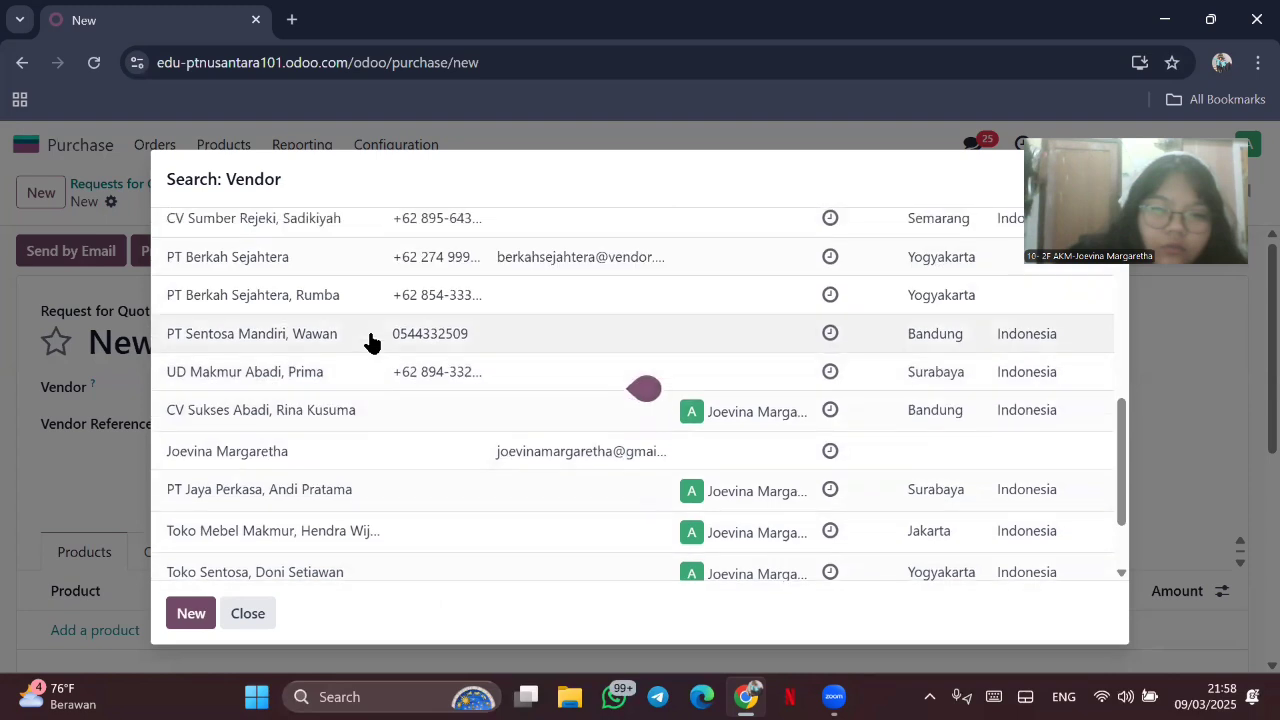
pyautogui.click(368, 328)
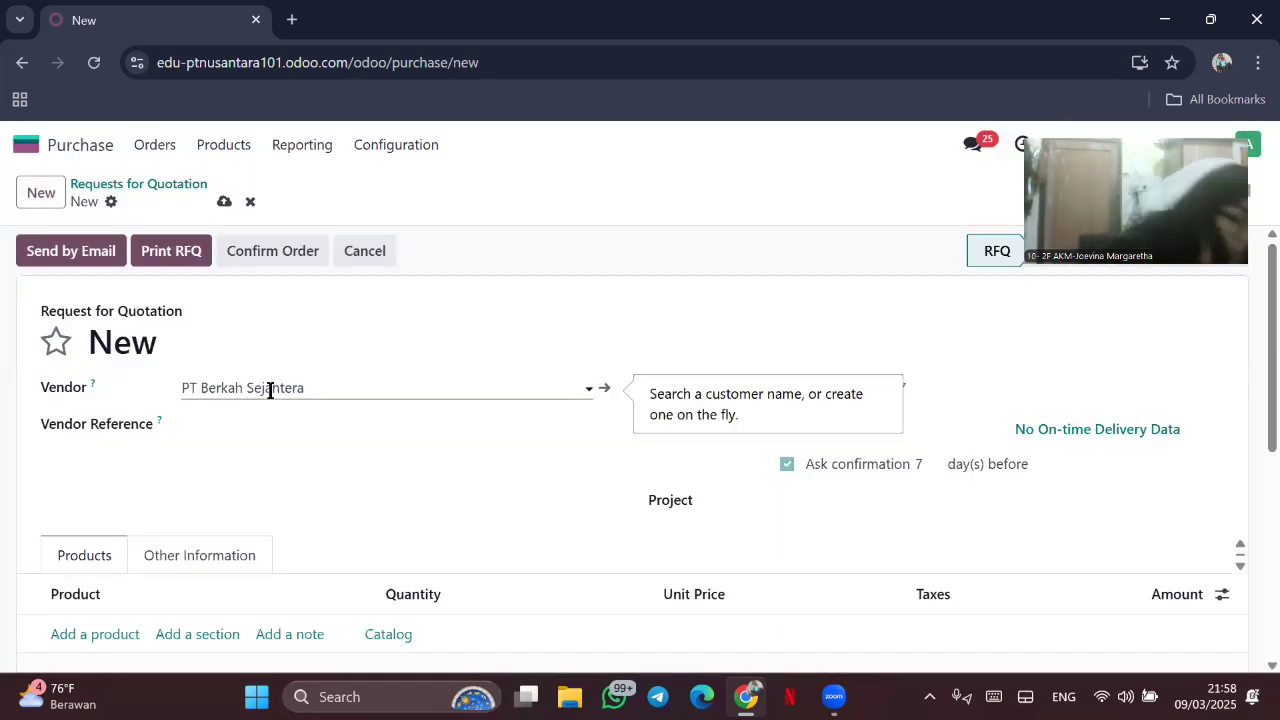
# Step: Set the order deadline to 03/16/2025 and the expected arrival to 04/25/2025 21:00
pyautogui.click(640, 388)
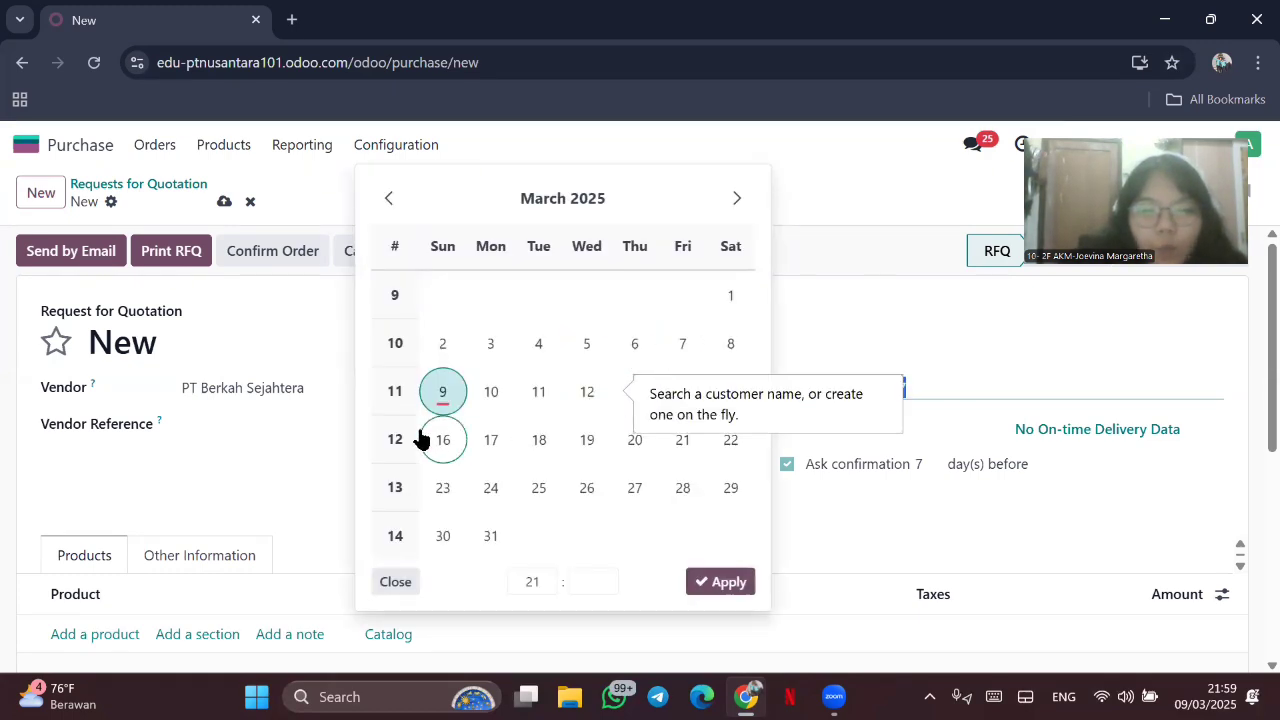
pyautogui.click(457, 438)
pyautogui.click(724, 582)
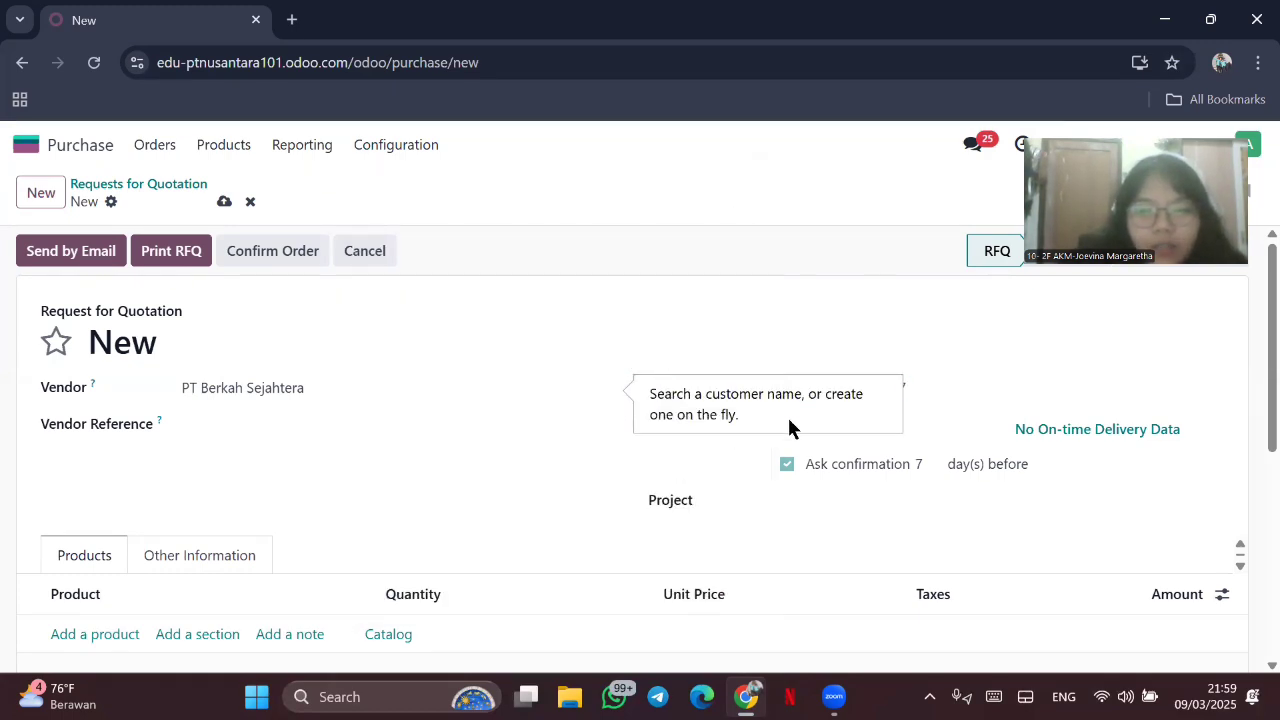
pyautogui.click(812, 441)
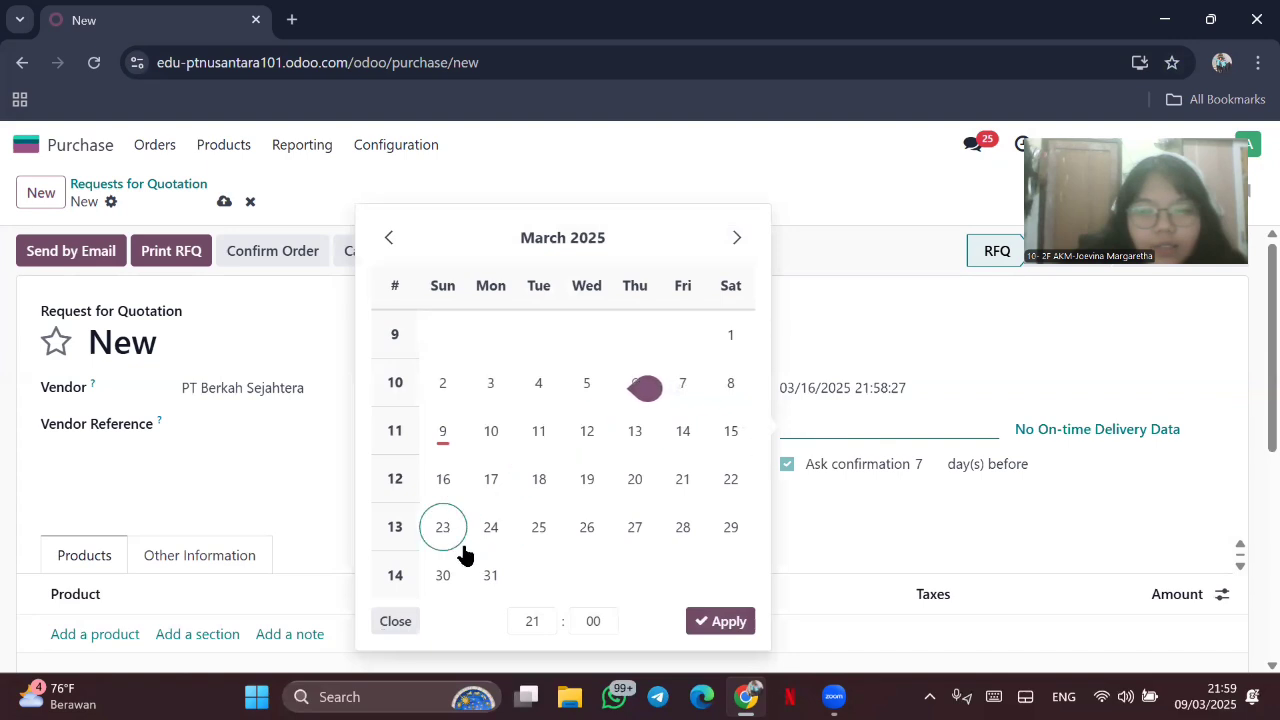
pyautogui.click(736, 238)
pyautogui.click(683, 477)
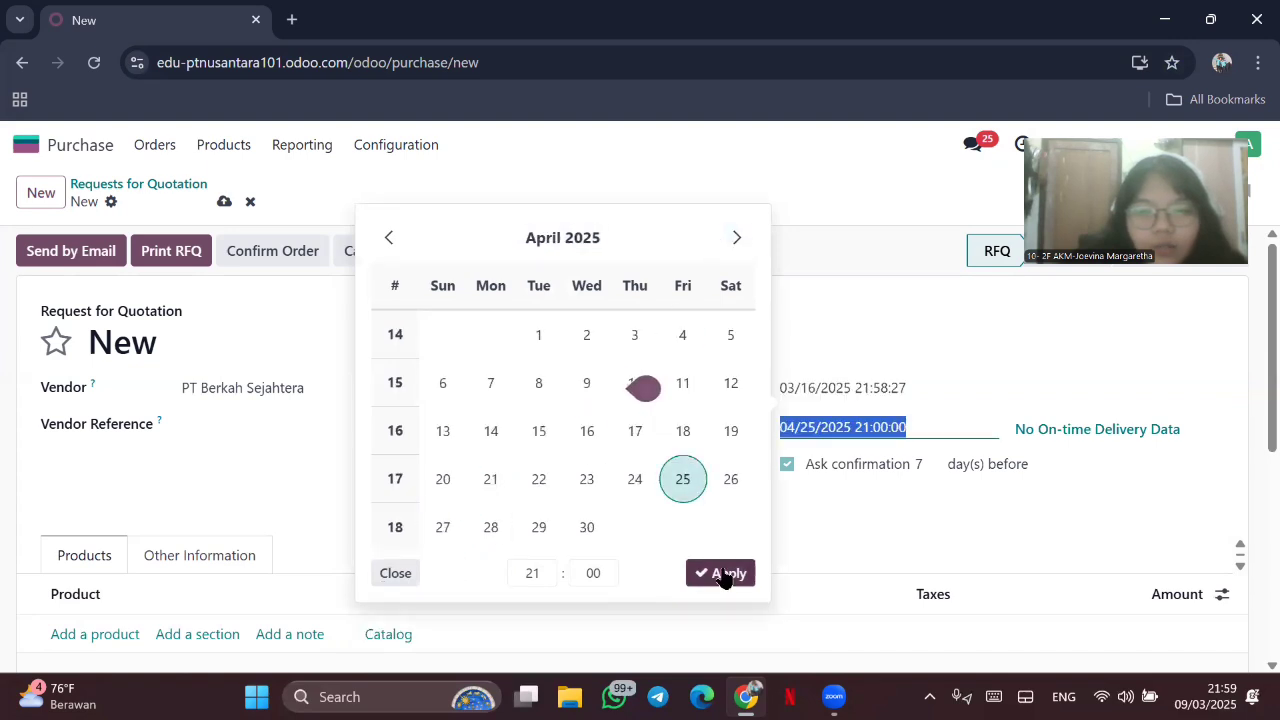
pyautogui.click(720, 571)
# Step: Add the product Kursi Kantor Ergonomis (FURN9666) with a quantity of 20
pyautogui.scroll(-2, 214, 537)
pyautogui.click(116, 497)
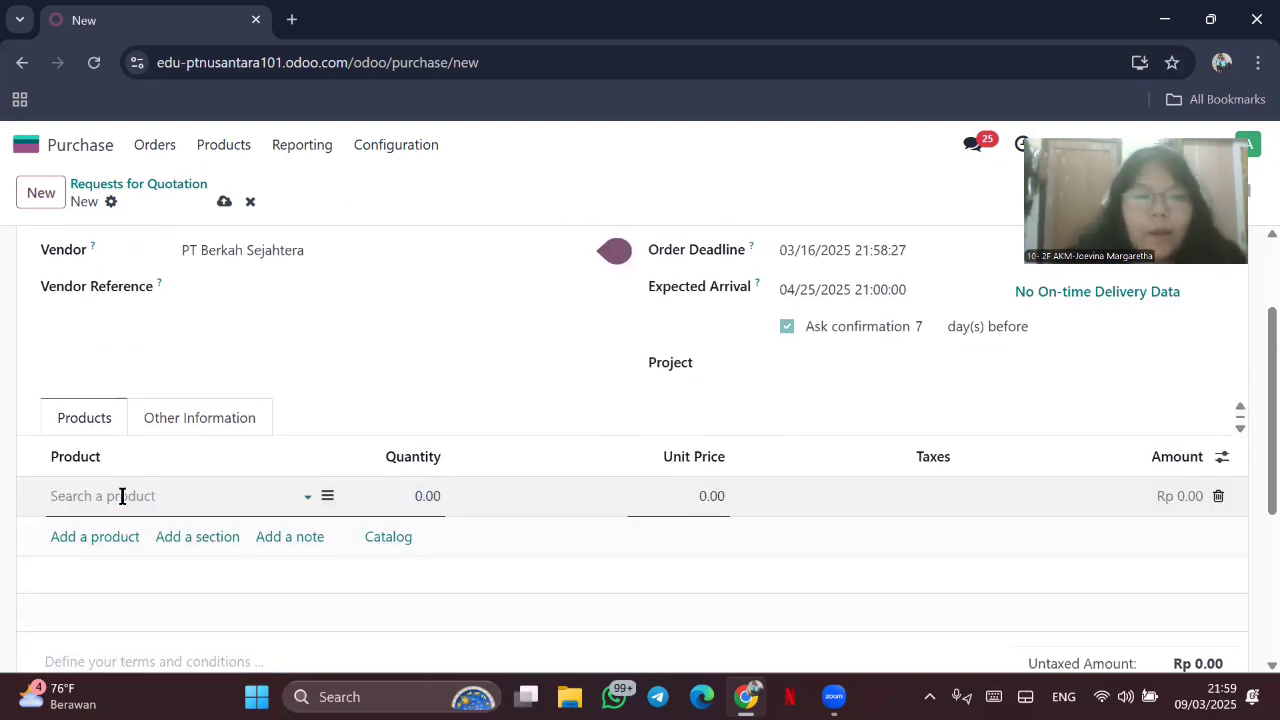
pyautogui.click(180, 477)
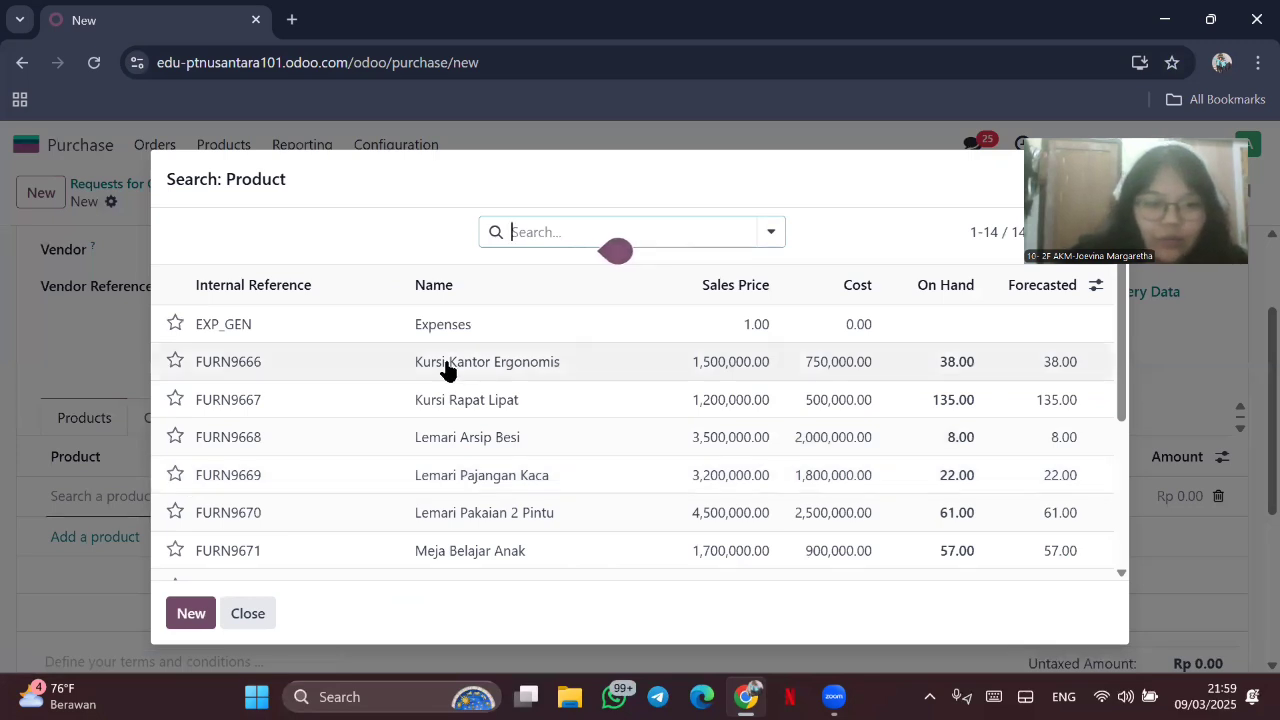
pyautogui.click(203, 363)
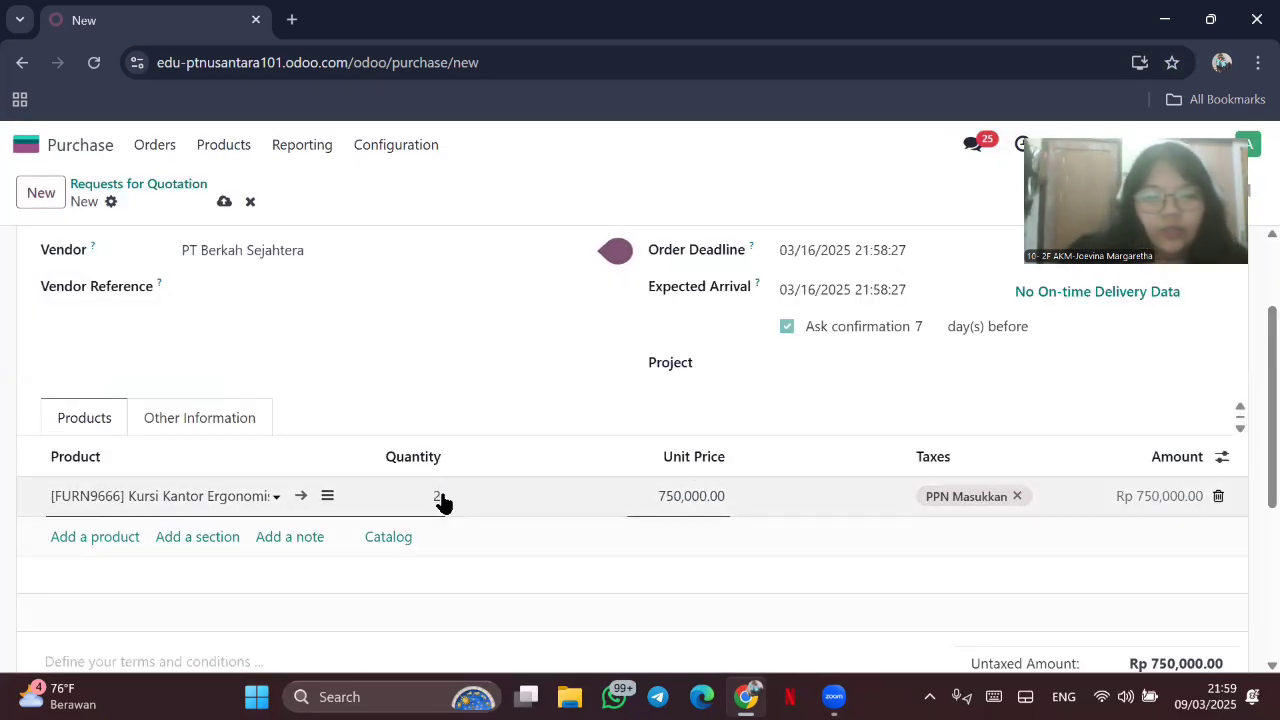
pyautogui.press('Return')
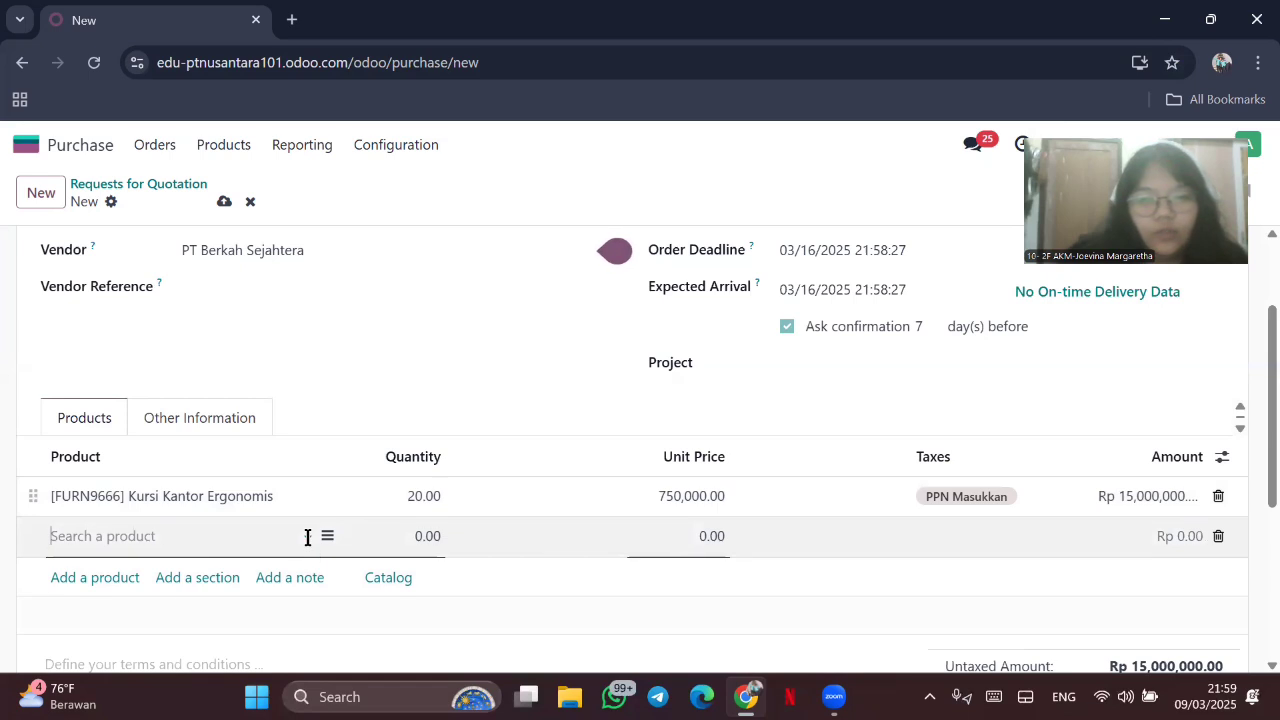
# Step: Add the product Meja Kantor Kayu (FURN9672) with a quantity of 20
pyautogui.click(308, 537)
pyautogui.click(137, 514)
pyautogui.scroll(-1, 560, 373)
pyautogui.scroll(-1, 560, 373)
pyautogui.click(546, 432)
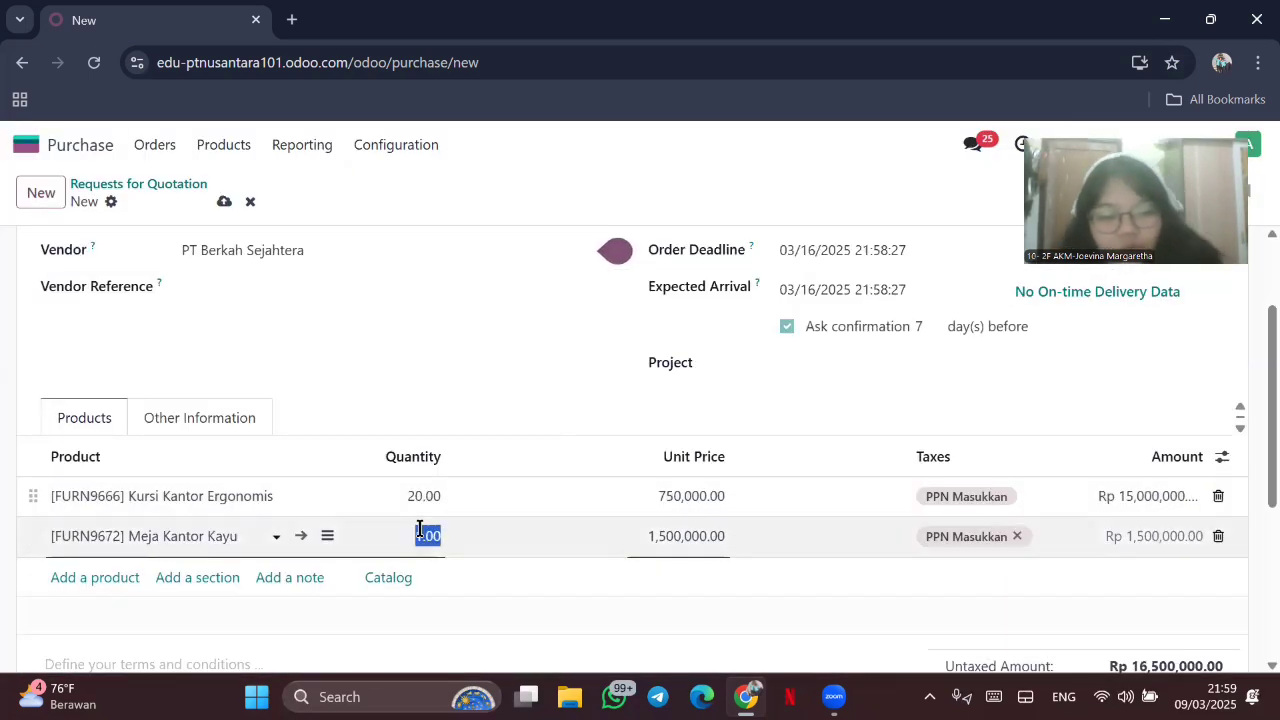
pyautogui.press('Return')
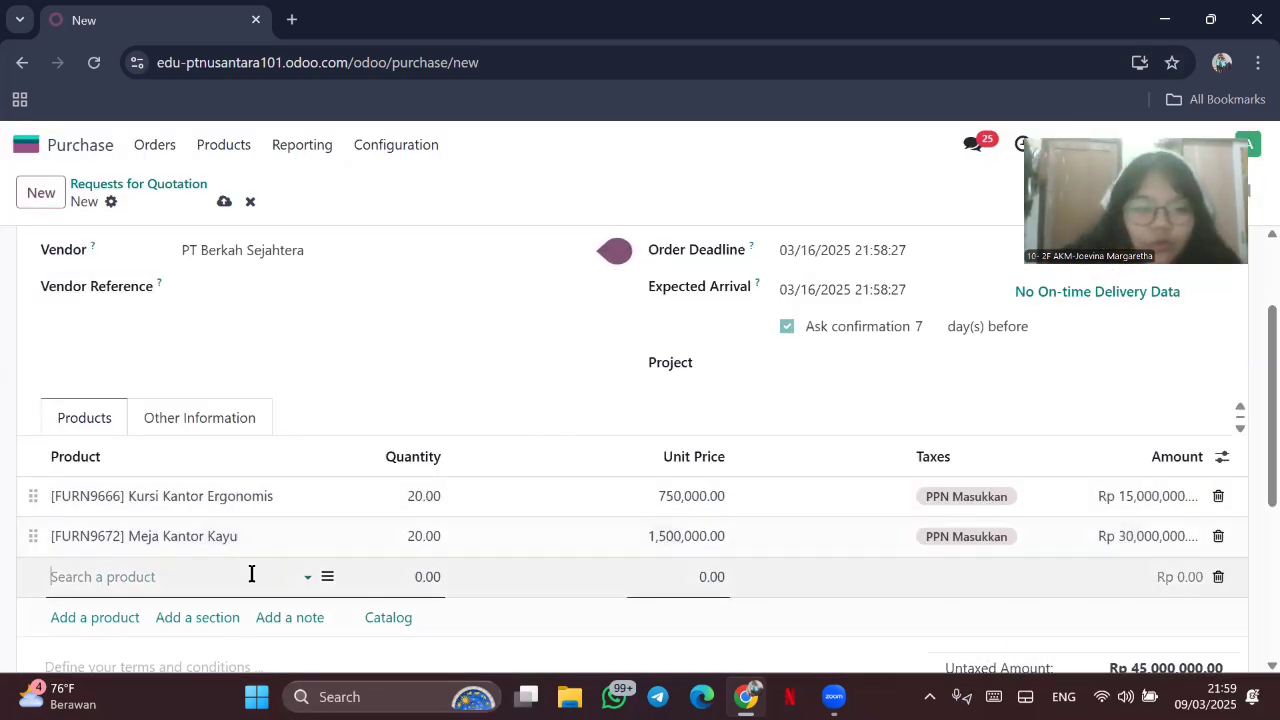
# Step: Add the product Meja Rapat Besar (FURN9673) with a quantity of 2
pyautogui.click(305, 576)
pyautogui.click(160, 558)
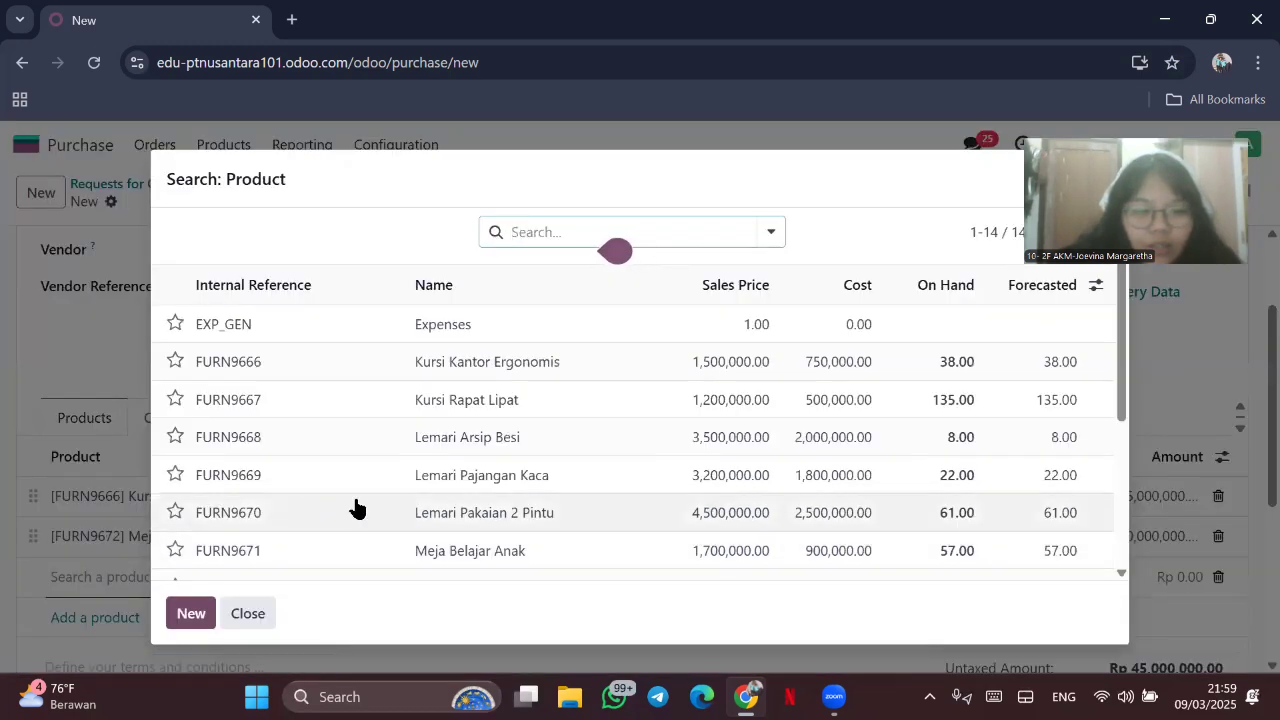
pyautogui.scroll(-3, 357, 510)
pyautogui.click(517, 351)
pyautogui.click(435, 578)
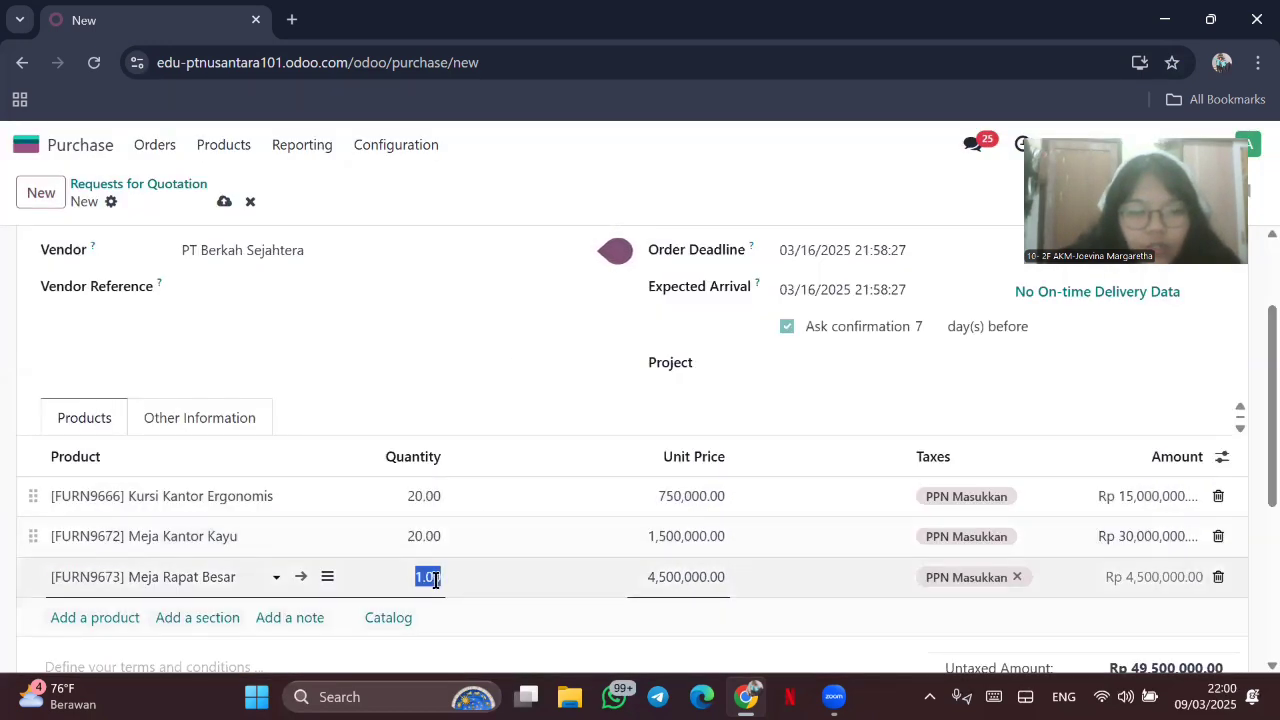
pyautogui.write('2')
# Step: Email the request for quotation to PT Berkah Sejahtera
pyautogui.scroll(-2, 709, 580)
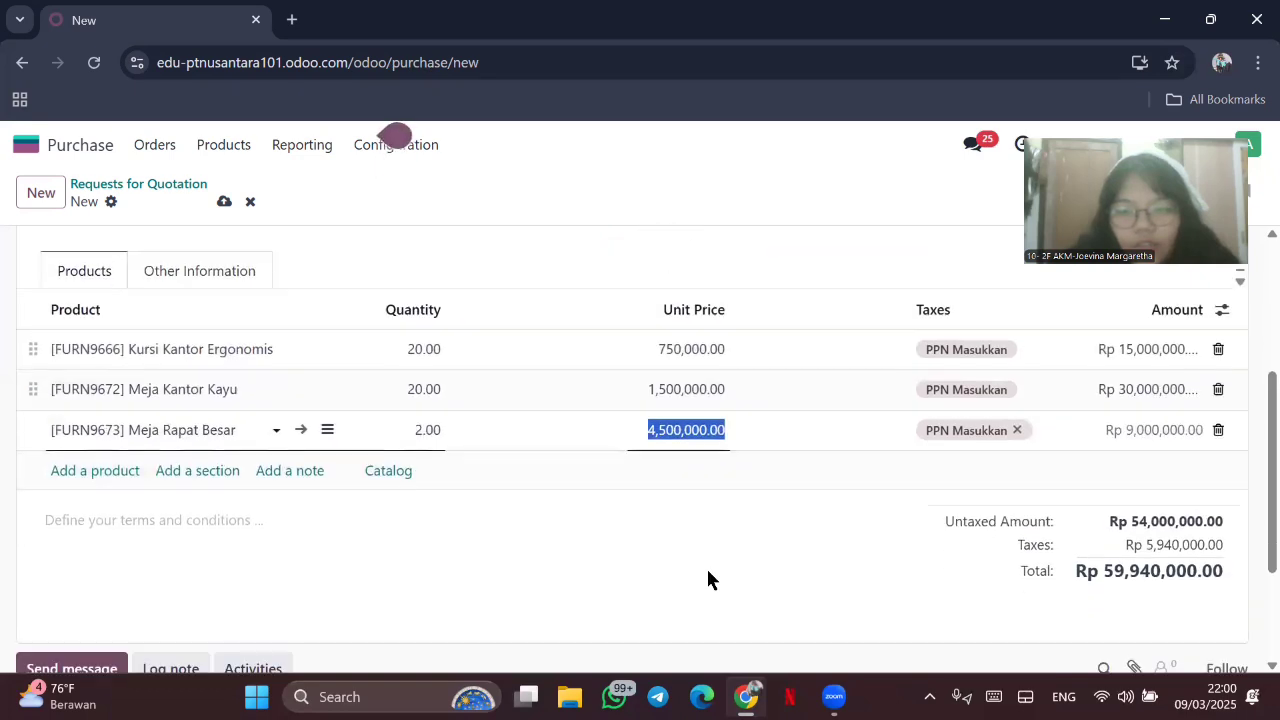
pyautogui.scroll(3, 709, 580)
pyautogui.click(100, 253)
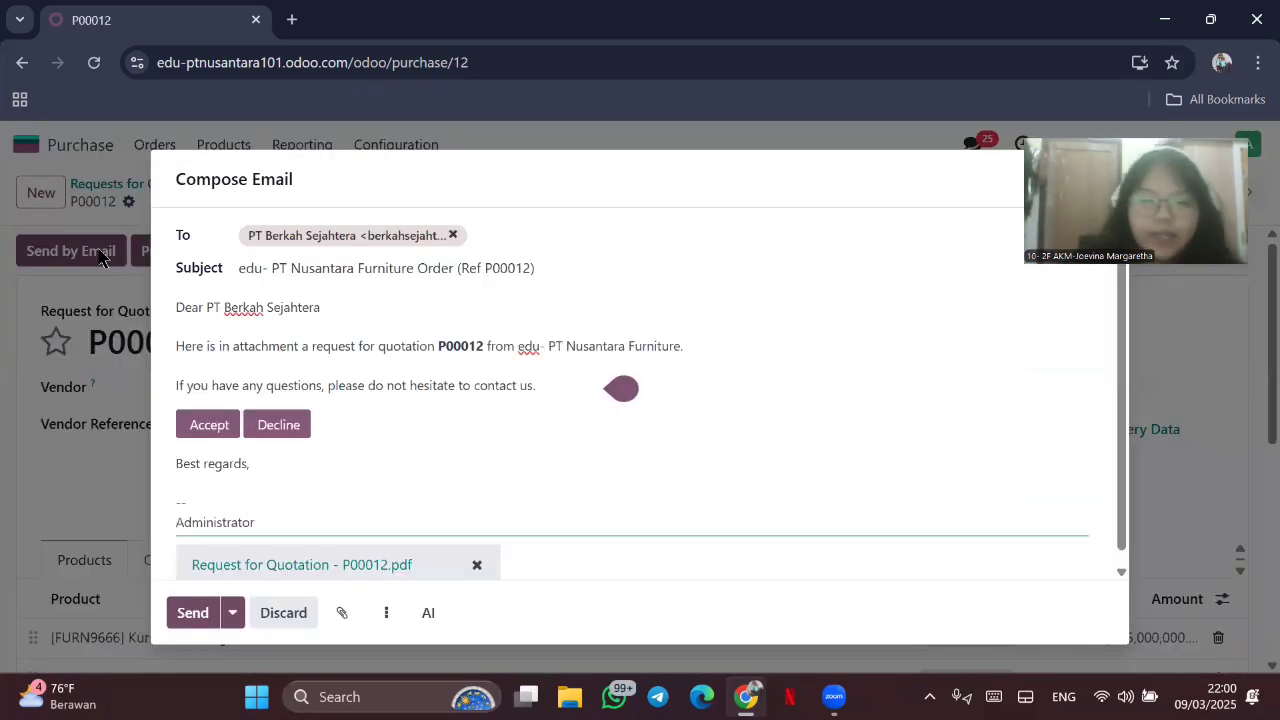
pyautogui.click(191, 622)
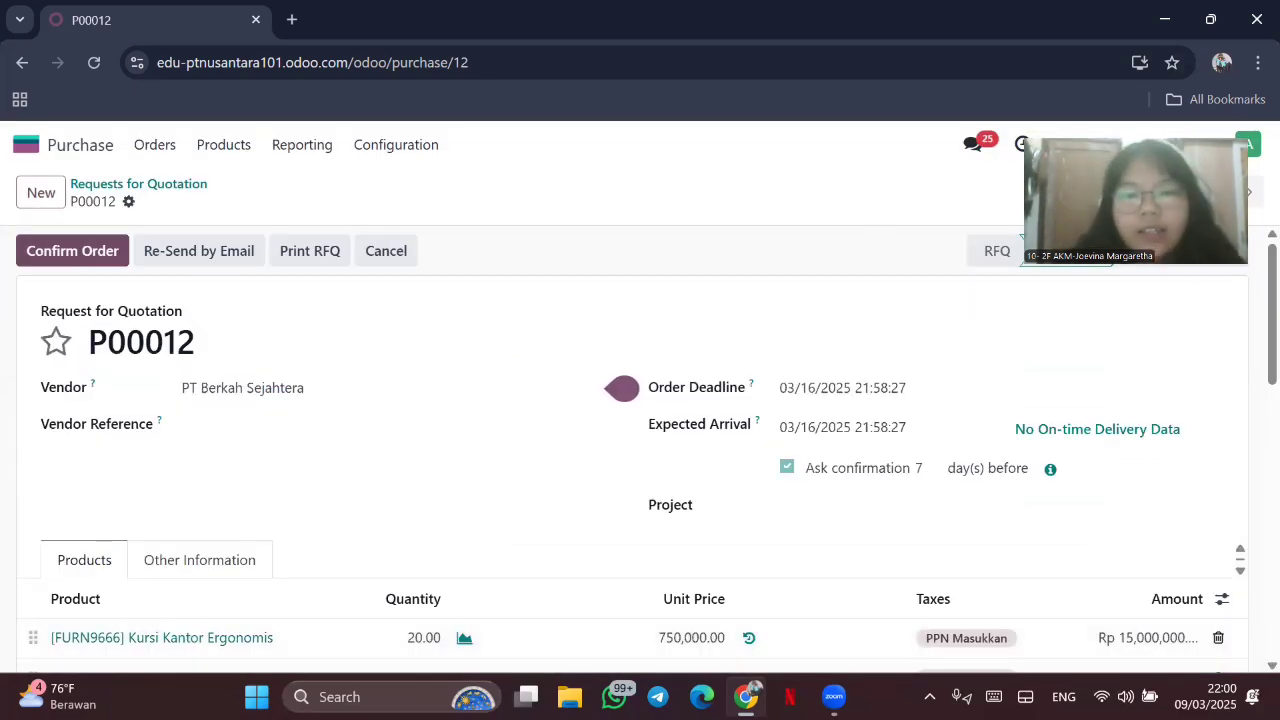
pyautogui.moveTo(1154, 160); pyautogui.dragTo(634, 40)
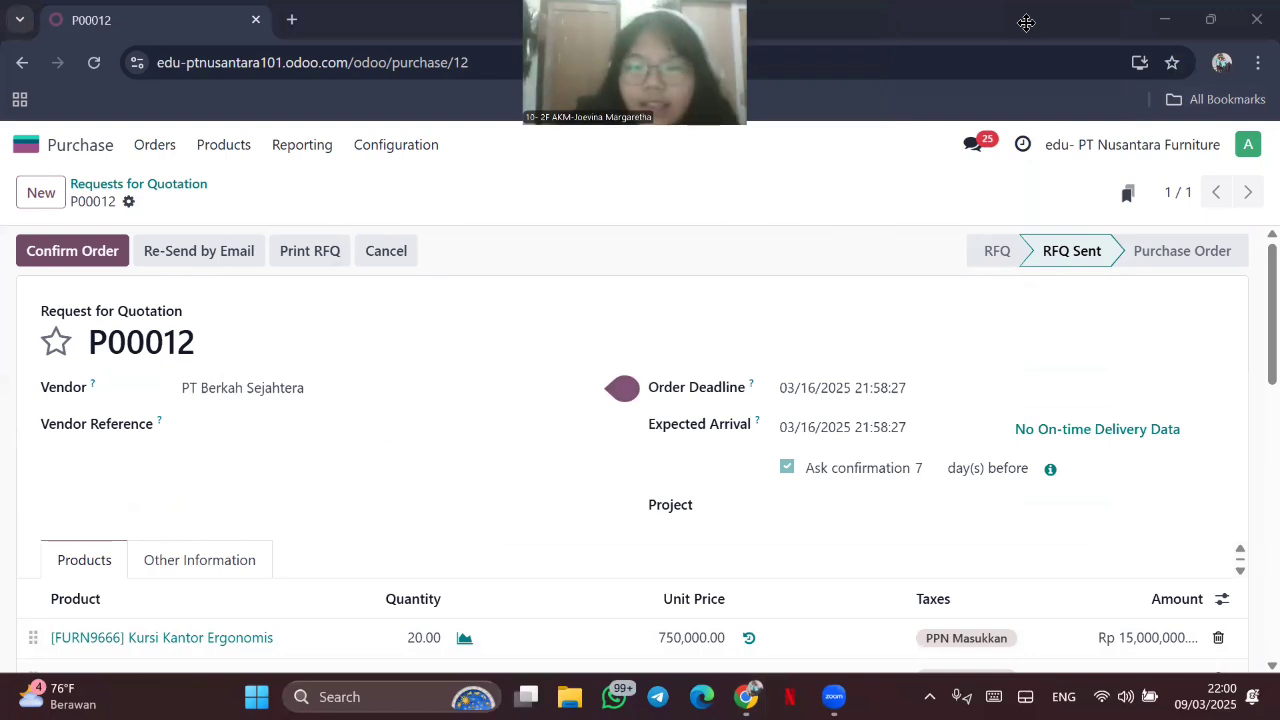
# Step: Confirm the PT Berkah Sejahtera request as a purchase order and validate its product receipt
pyautogui.click(72, 255)
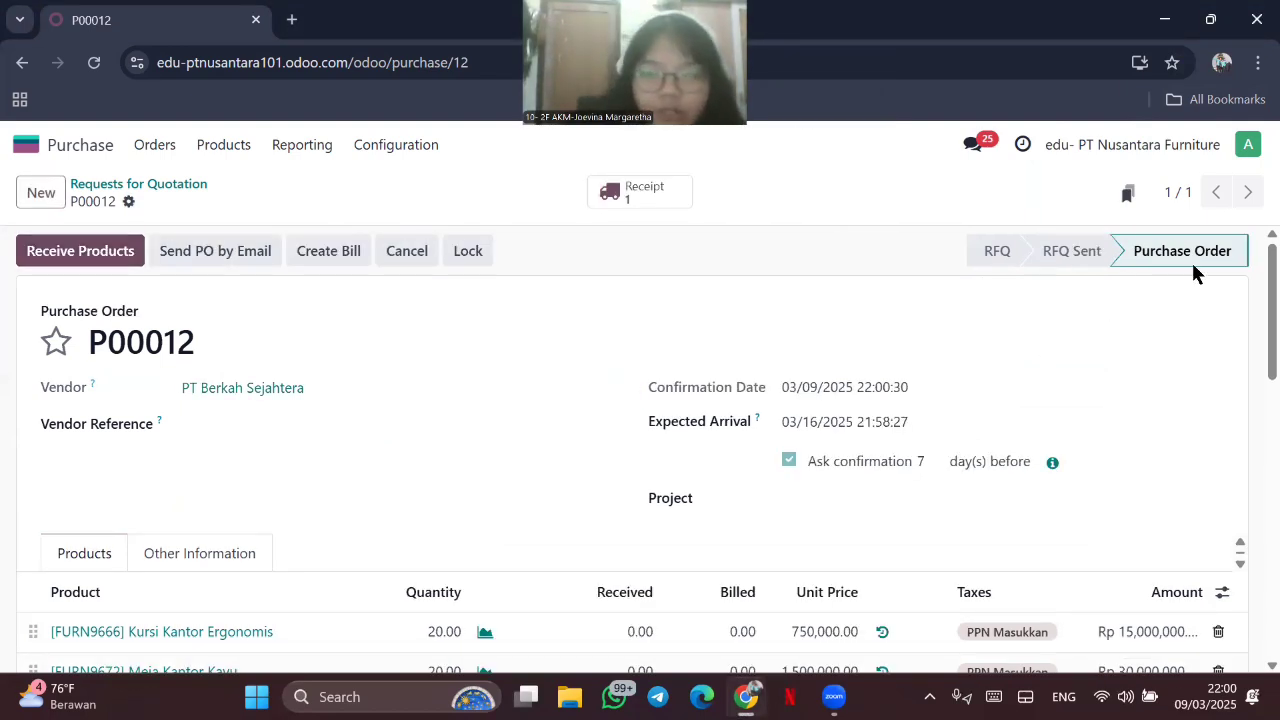
pyautogui.click(605, 200)
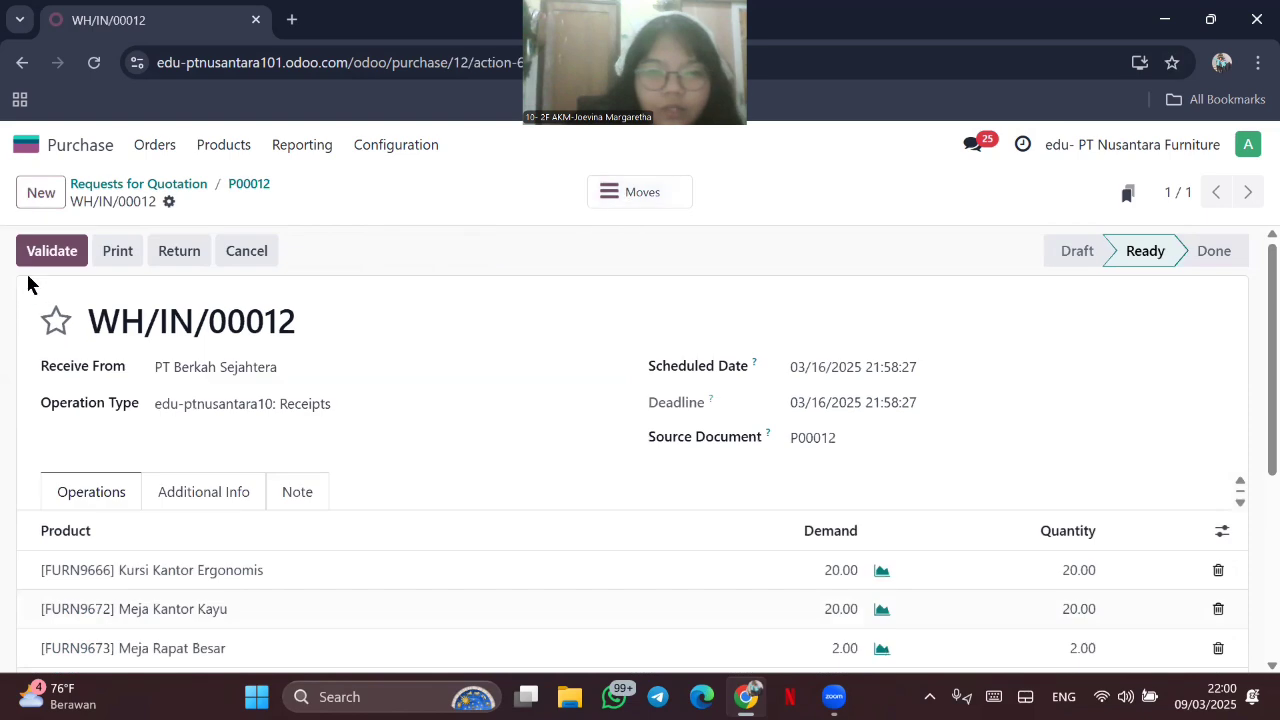
pyautogui.click(50, 251)
# Step: Reopen the PT Berkah Sejahtera order from the purchase orders list and email the purchase order to the vendor
pyautogui.click(147, 146)
pyautogui.click(171, 208)
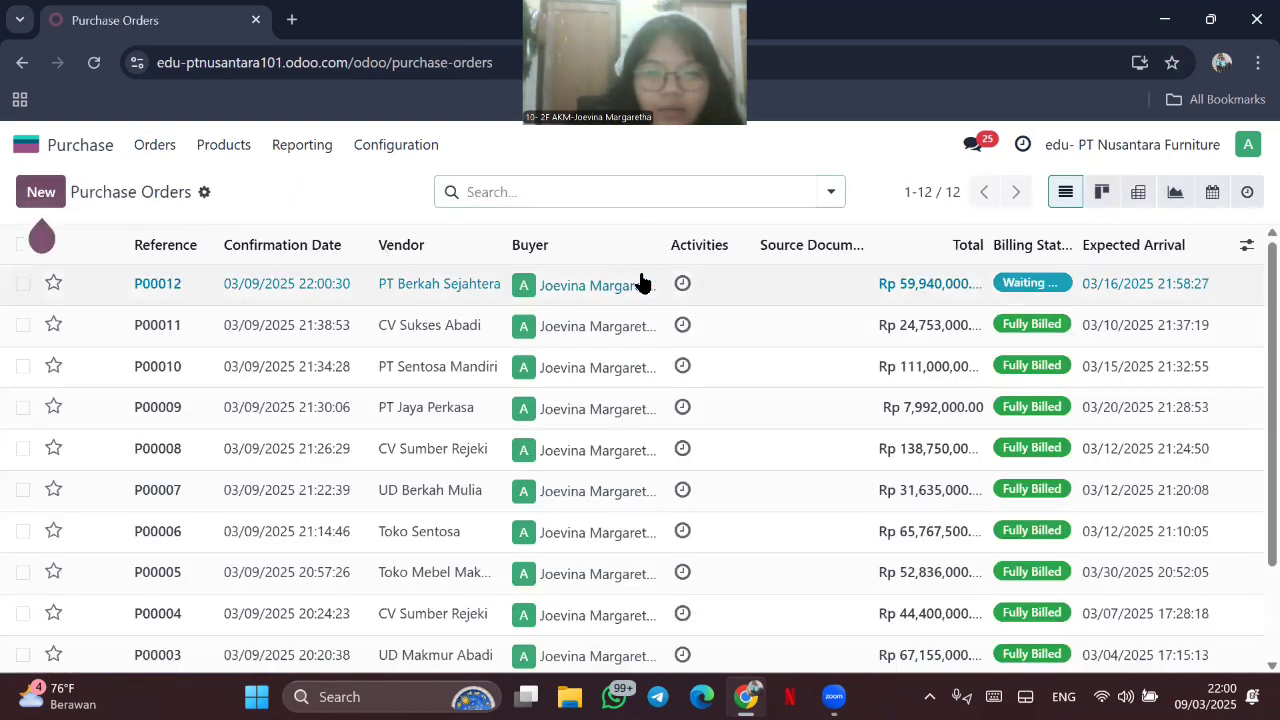
pyautogui.click(641, 284)
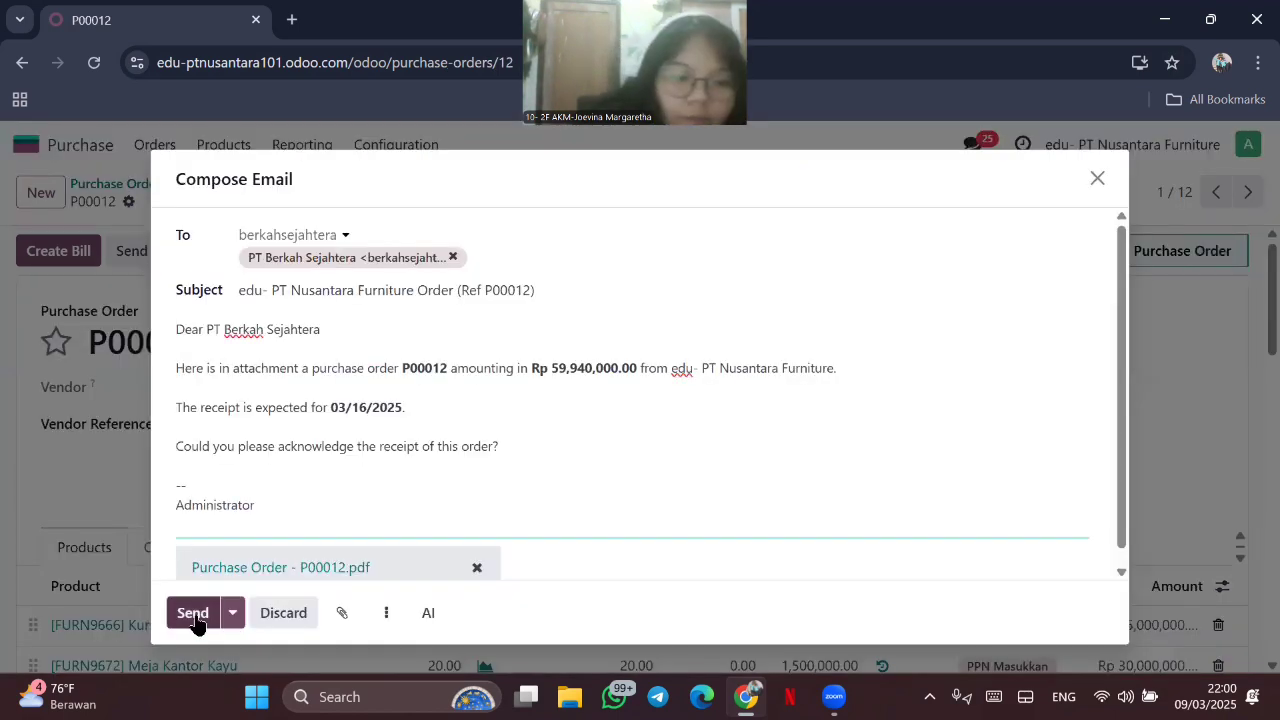
pyautogui.click(193, 614)
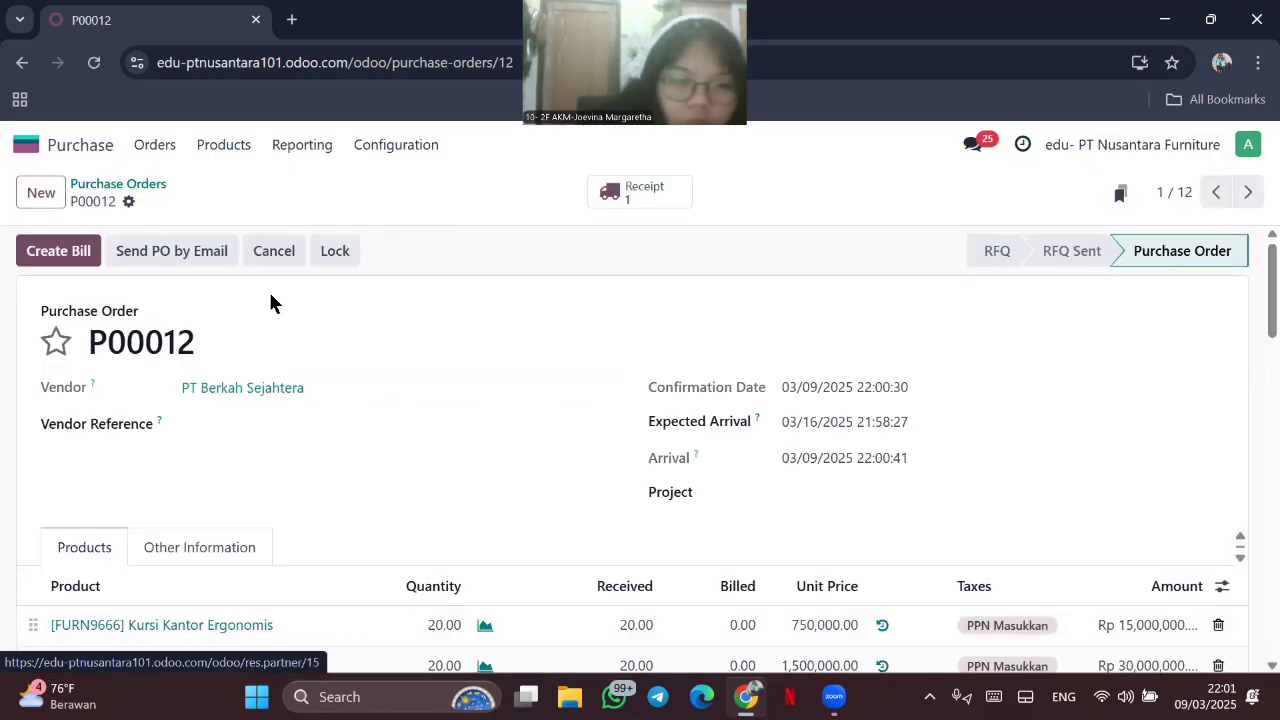
# Step: Create the vendor bill for the order, date it 03/16/2025 and confirm it
pyautogui.click(66, 254)
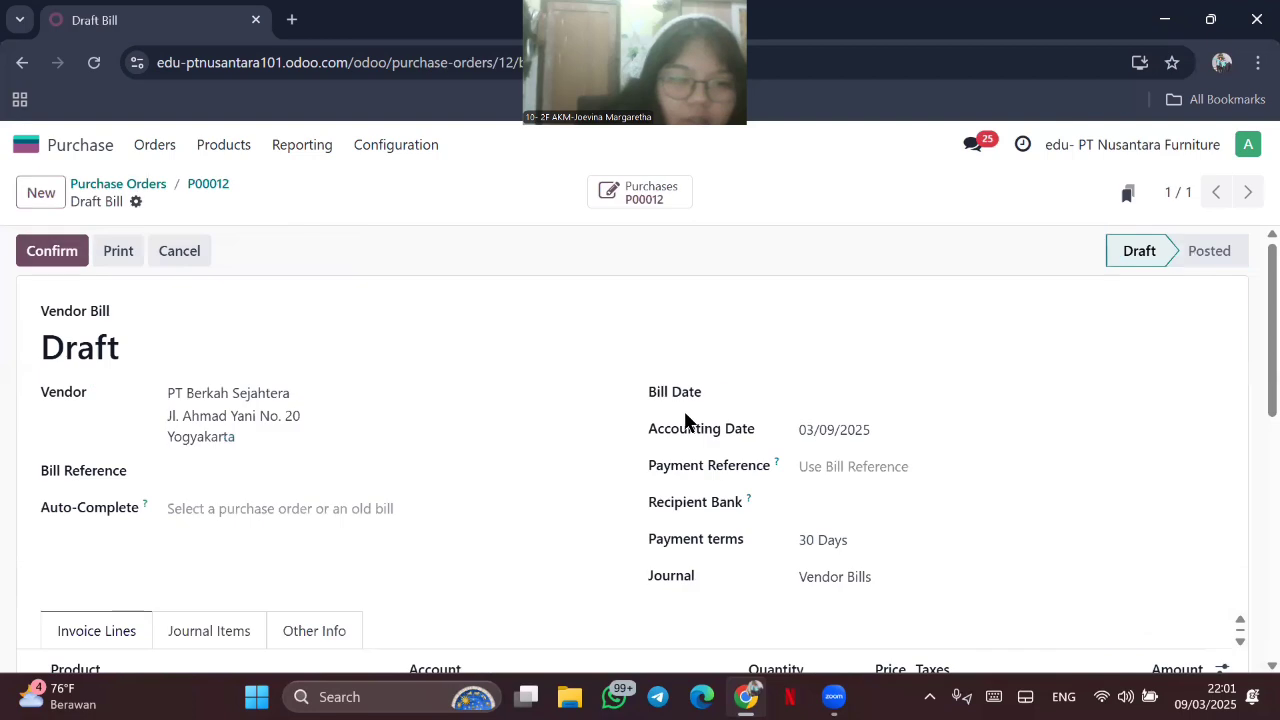
pyautogui.click(461, 459)
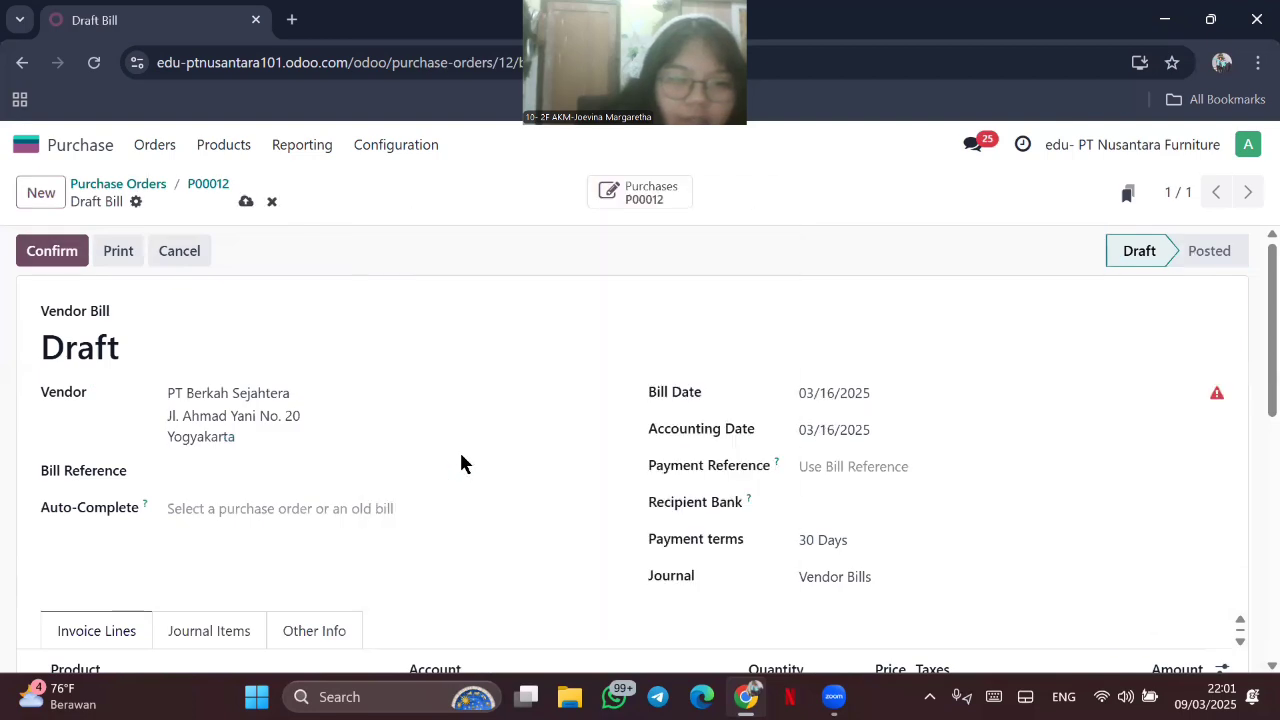
pyautogui.click(56, 257)
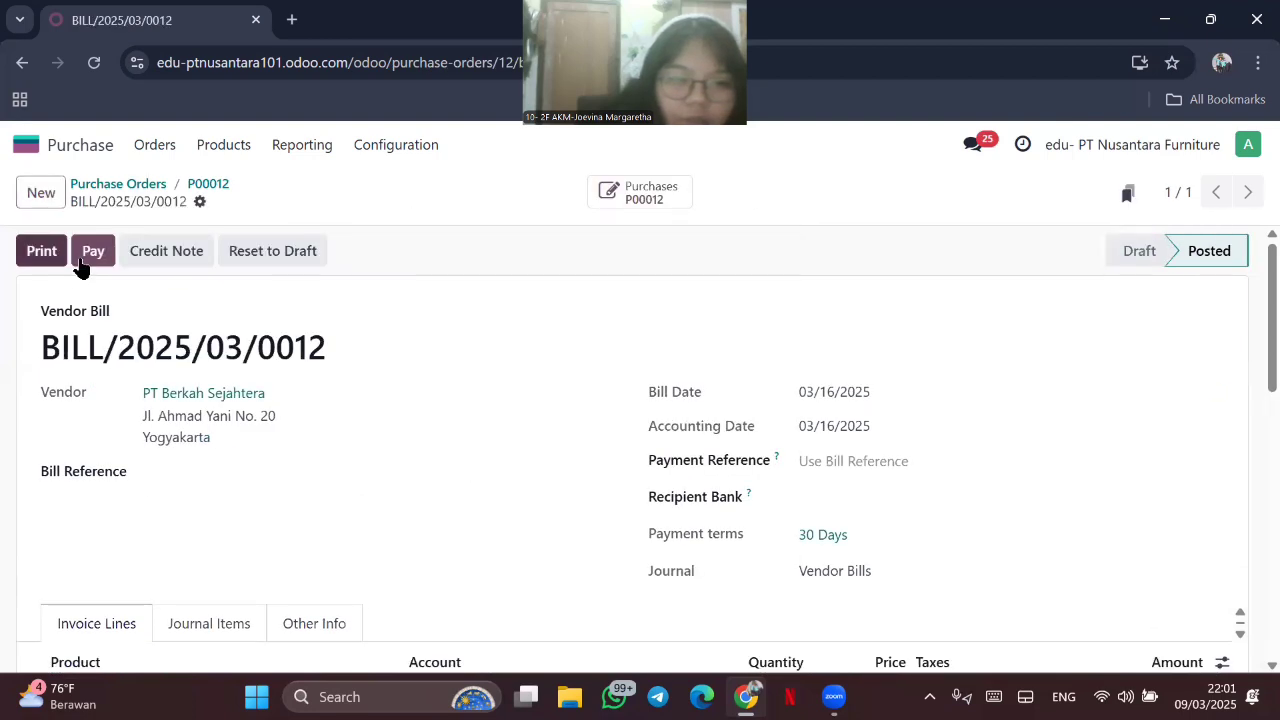
# Step: Register the payment of the PT Berkah Sejahtera bill using the Cash journal
pyautogui.click(80, 265)
pyautogui.write('CASH')
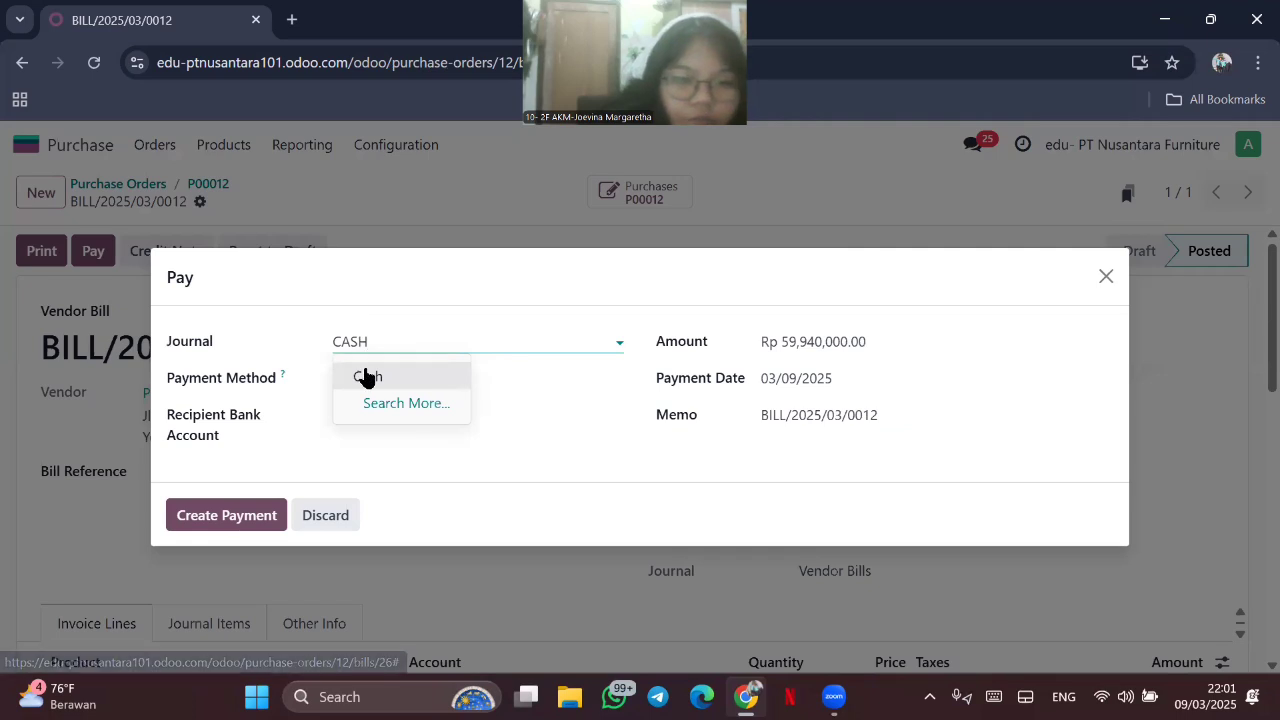
pyautogui.click(366, 374)
pyautogui.click(232, 505)
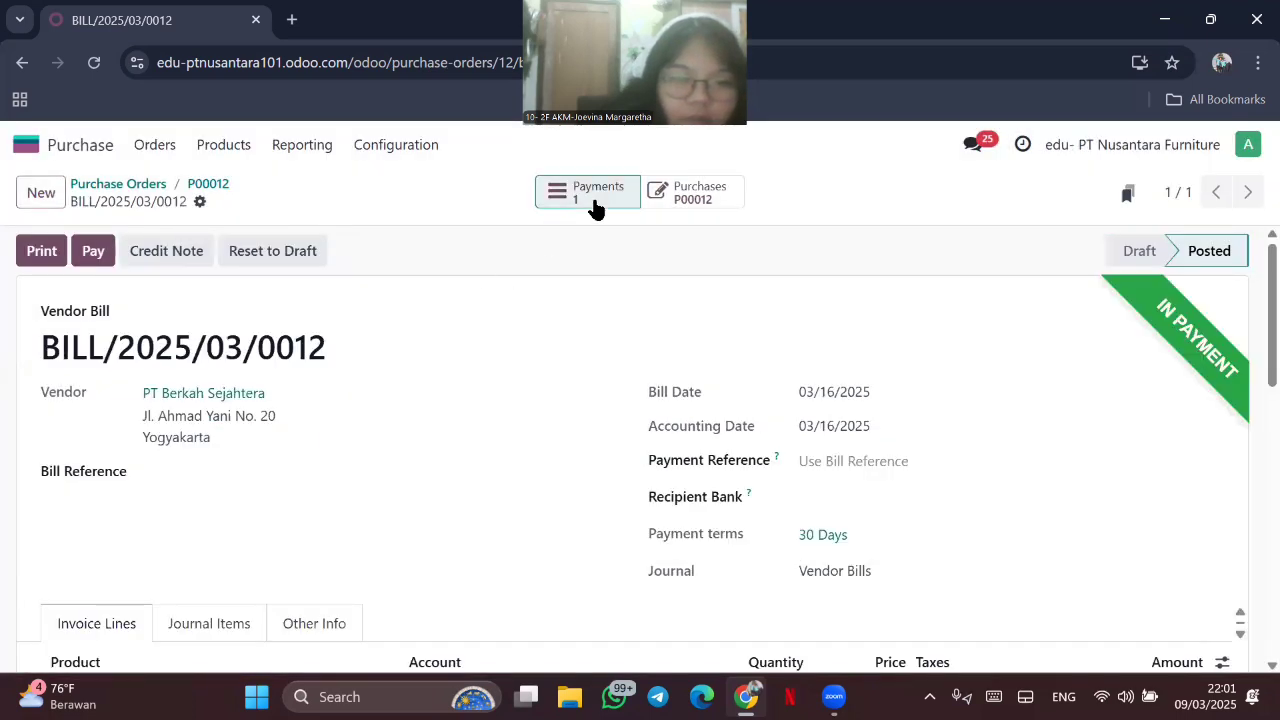
# Step: Open the bill's payment, validate it and return to the vendor bill
pyautogui.click(594, 202)
pyautogui.click(52, 256)
pyautogui.click(62, 258)
pyautogui.click(662, 190)
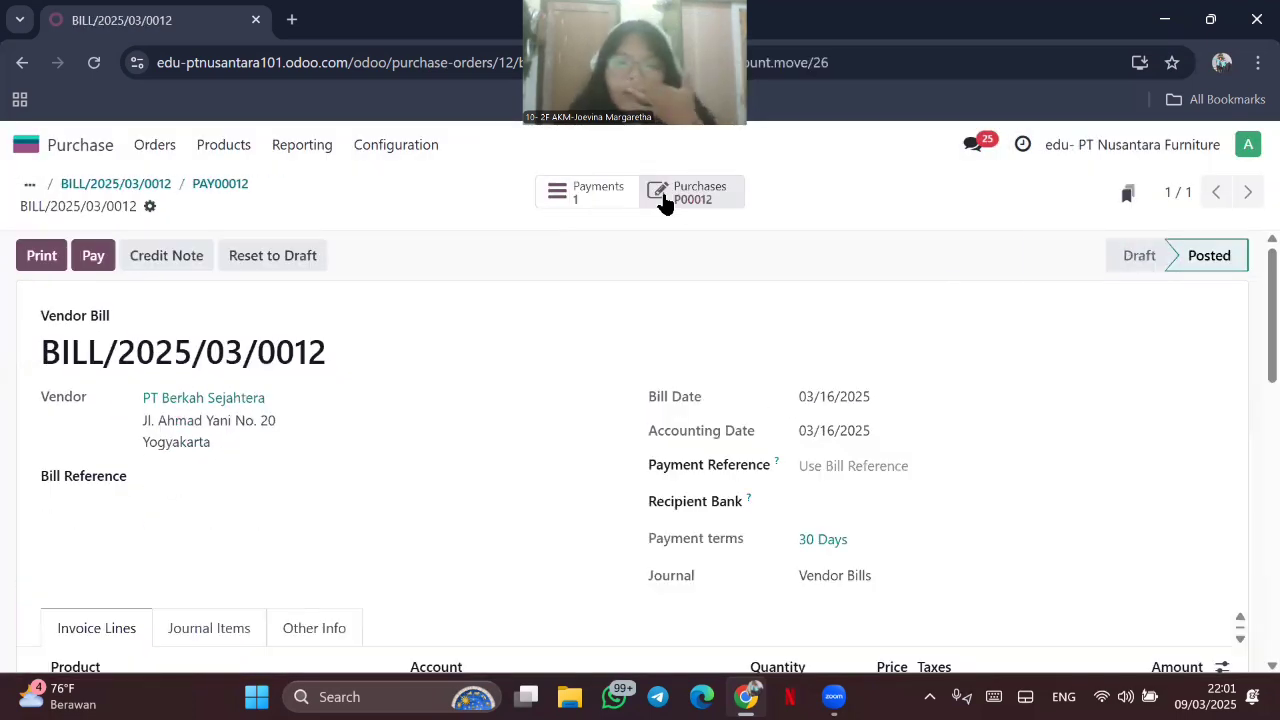
# Step: Reopen the payment from the PT Berkah Sejahtera bill, validate it and go back to its bill
pyautogui.scroll(-1, 656, 347)
pyautogui.scroll(1, 656, 347)
pyautogui.scroll(-1, 656, 347)
pyautogui.scroll(1, 656, 347)
pyautogui.click(612, 198)
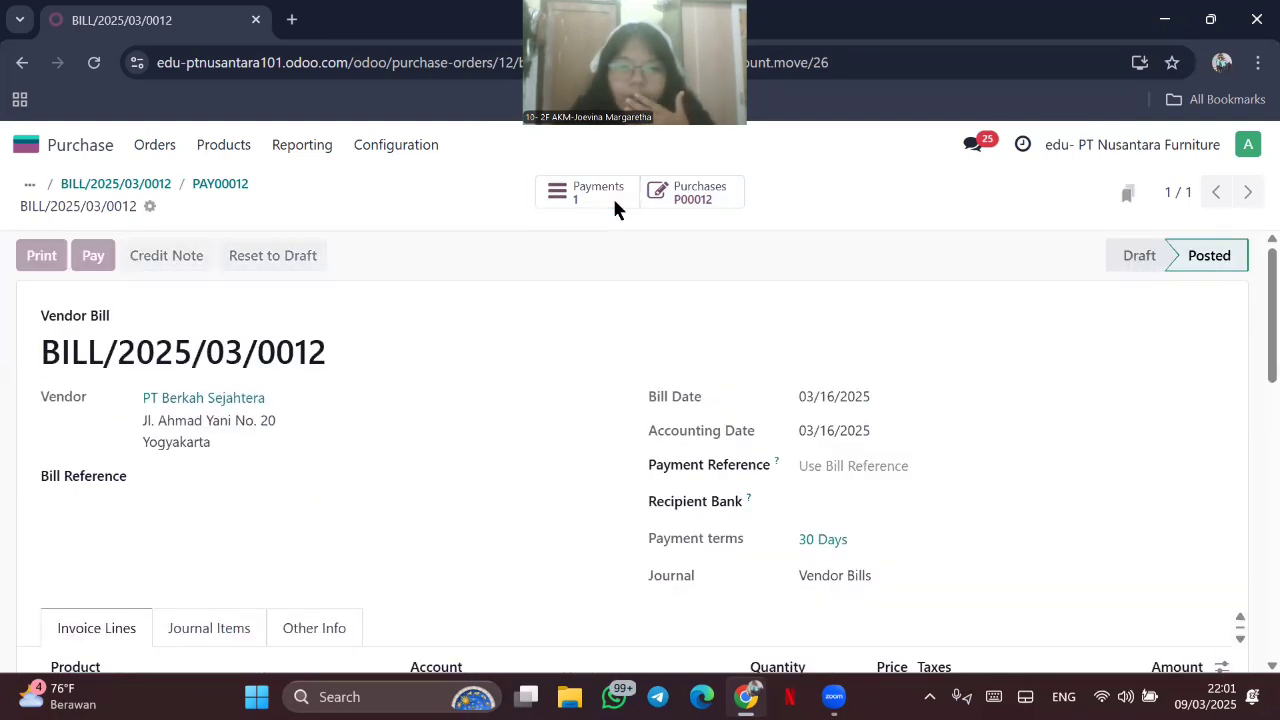
pyautogui.click(55, 258)
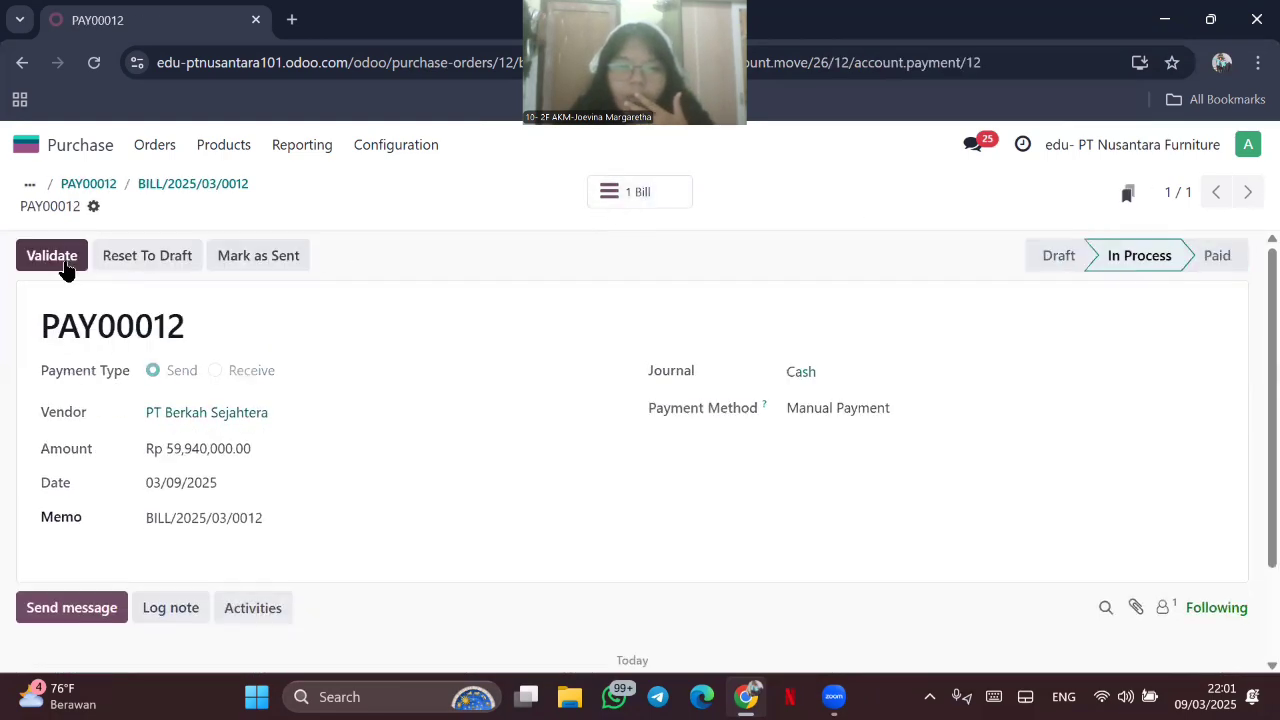
pyautogui.click(62, 262)
pyautogui.click(636, 195)
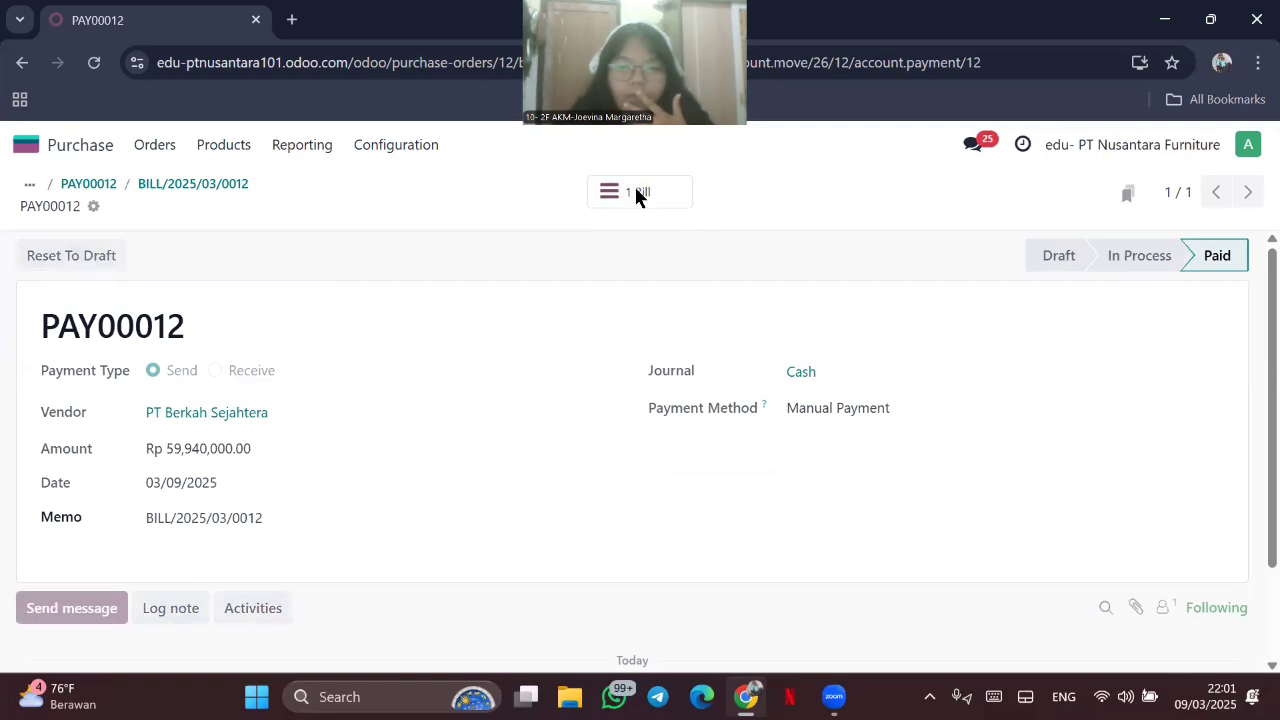
# Step: Switch to Accounting and filter the posted journal items to the unreconciled ones
pyautogui.click(83, 147)
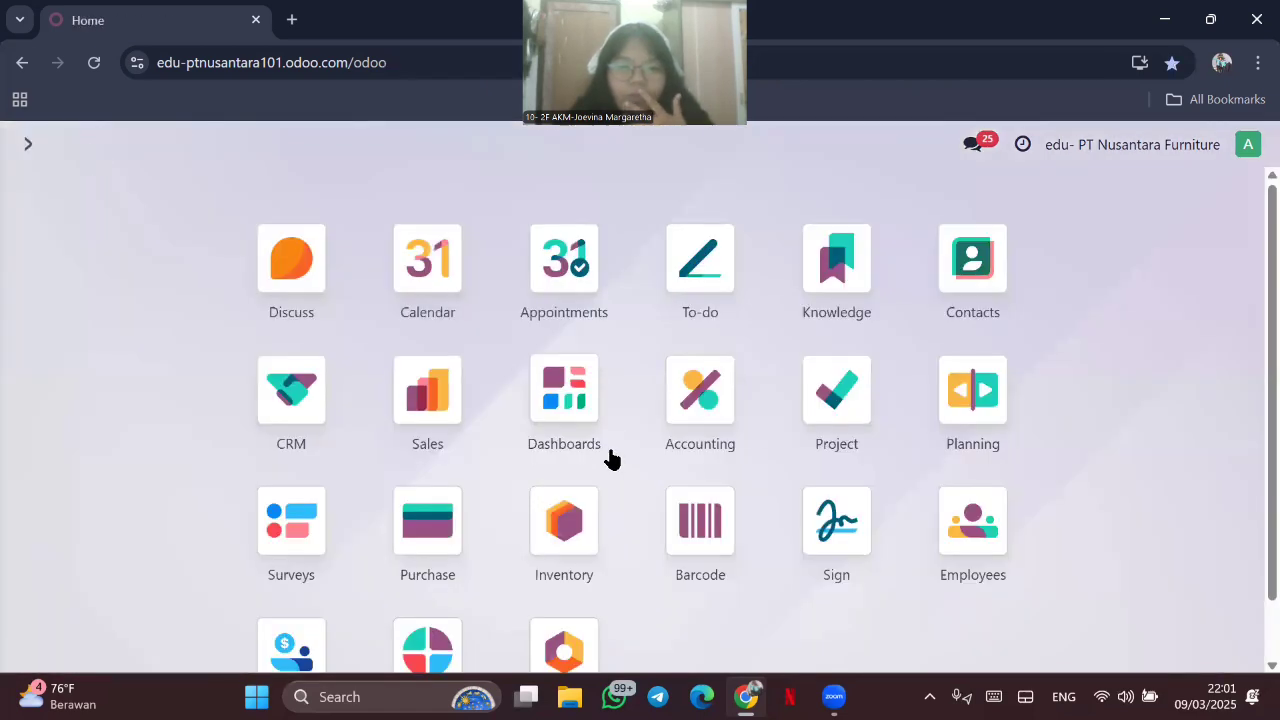
pyautogui.click(712, 427)
pyautogui.click(445, 150)
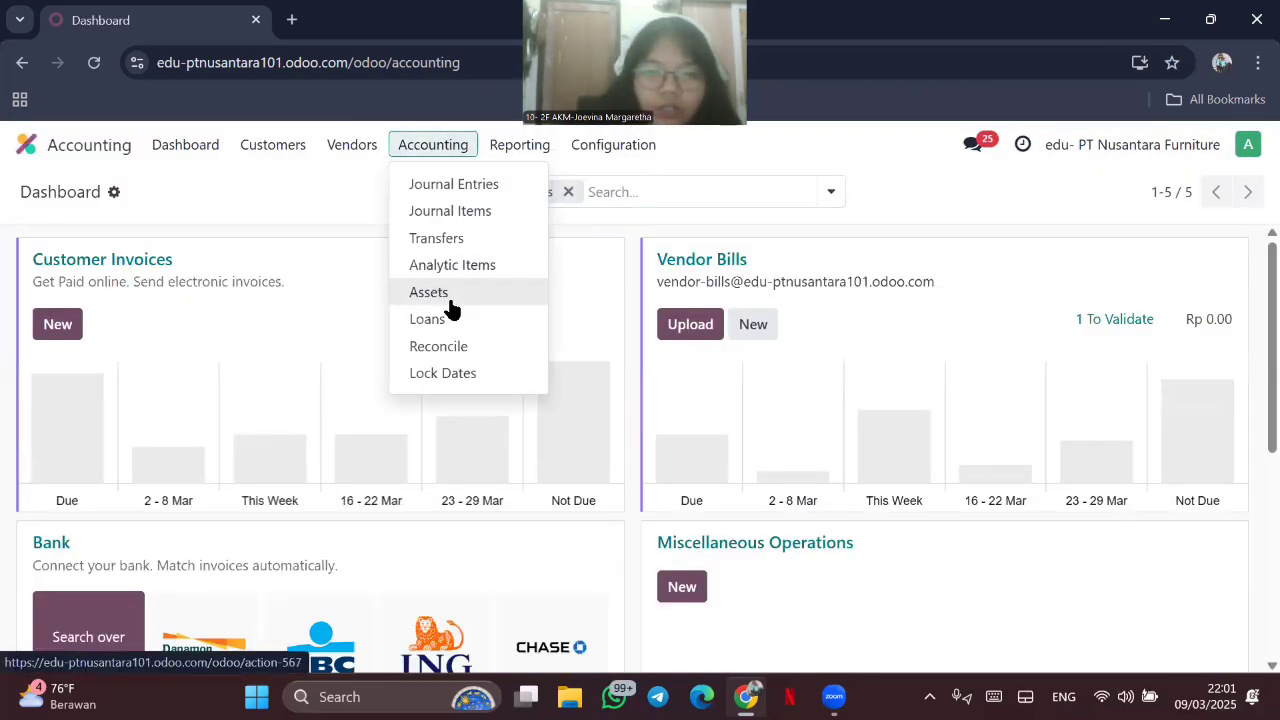
pyautogui.click(460, 213)
pyautogui.click(831, 192)
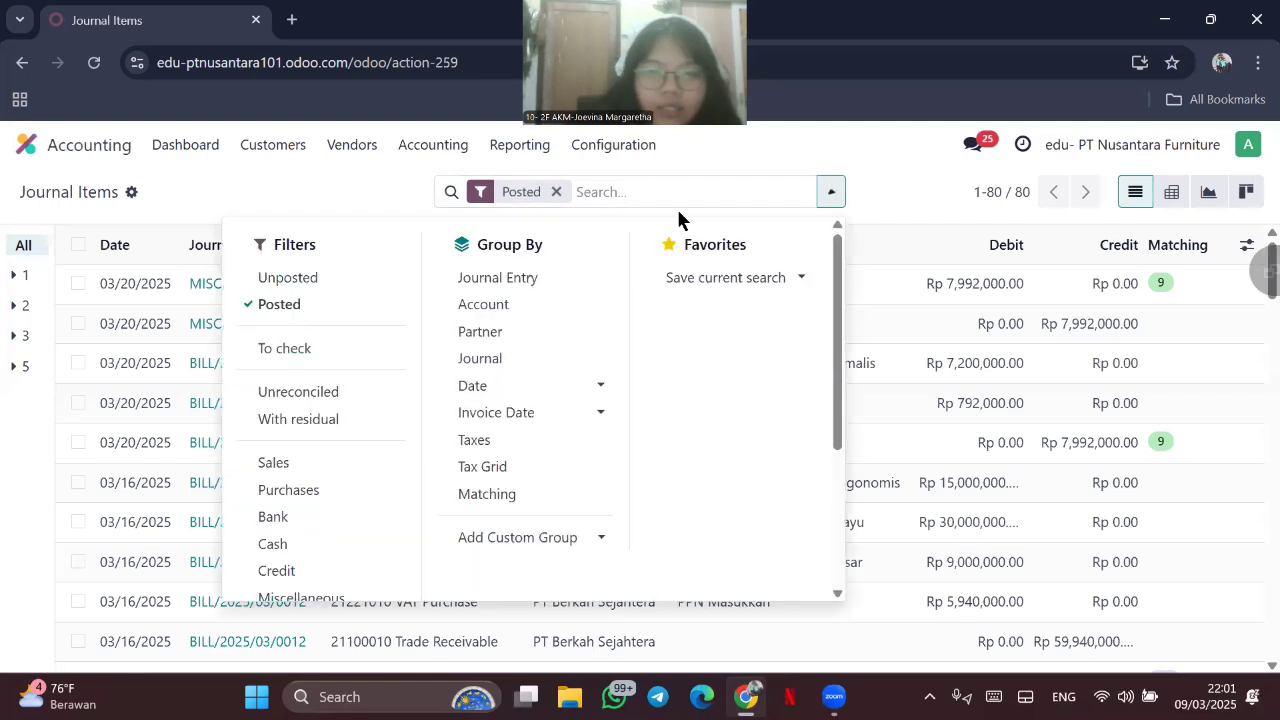
pyautogui.click(318, 395)
pyautogui.click(951, 343)
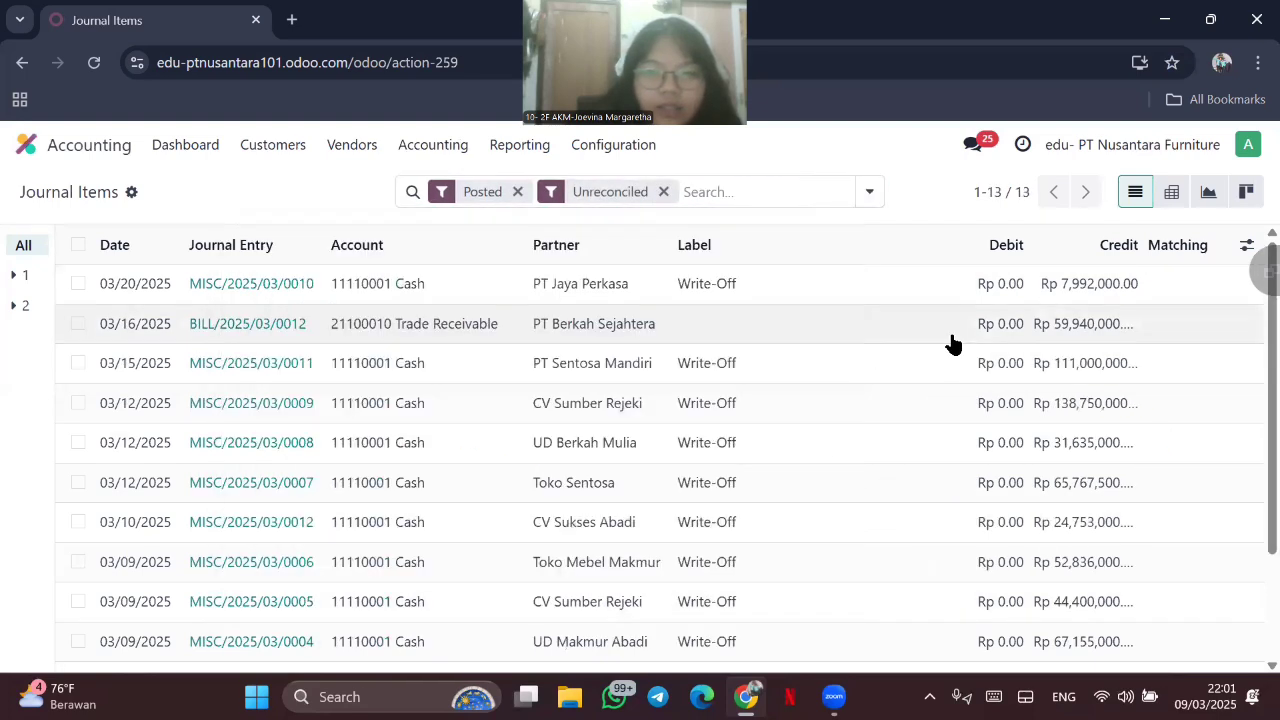
# Step: Reconcile the PT Berkah Sejahtera item of BILL/2025/03/0012 with a write-off to account 11110001 Cash
pyautogui.click(80, 322)
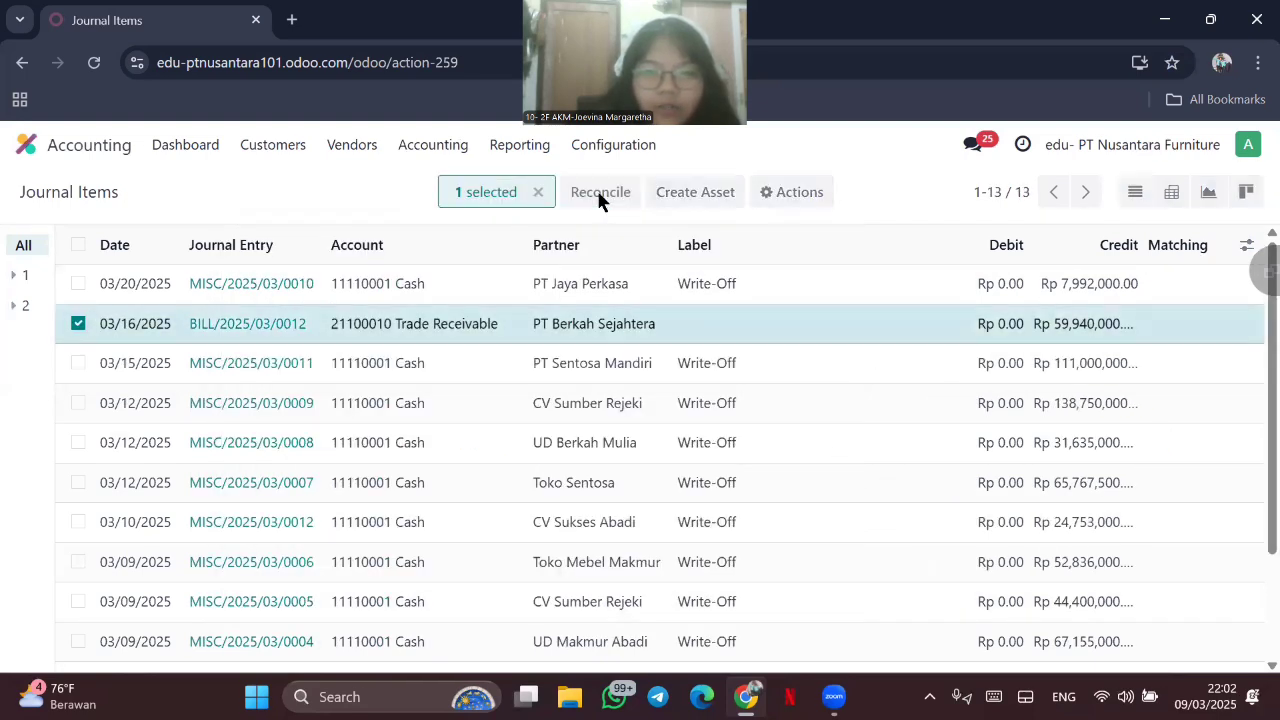
pyautogui.click(600, 192)
pyautogui.write('CAS')
pyautogui.click(329, 410)
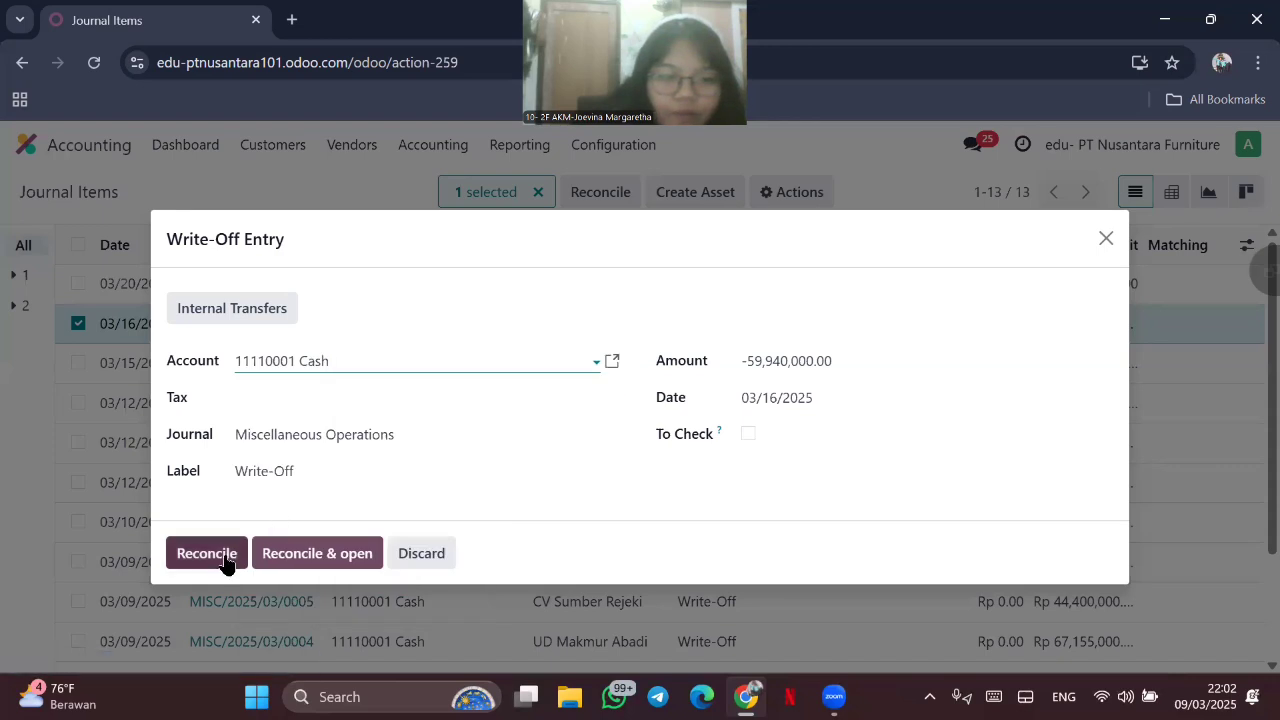
pyautogui.click(226, 560)
# Step: Return to Purchase and open the vendor bill of the PT Berkah Sejahtera order to check its payment status
pyautogui.click(38, 146)
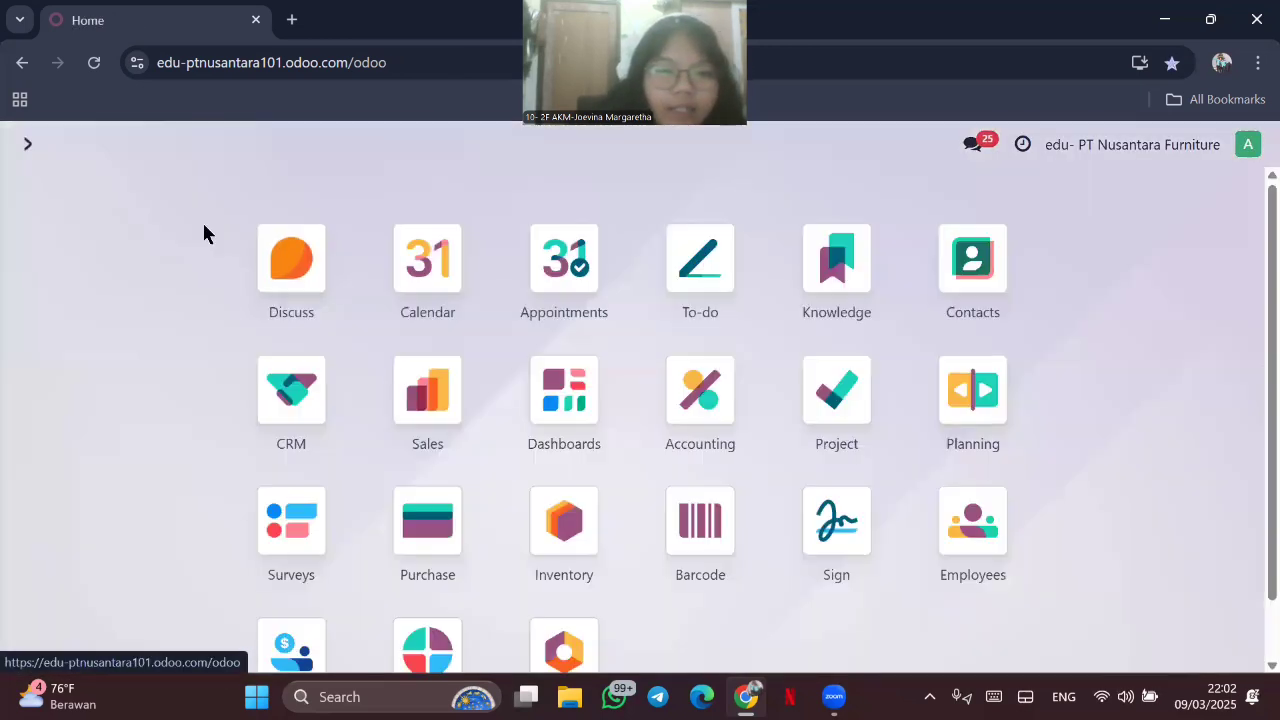
pyautogui.click(453, 543)
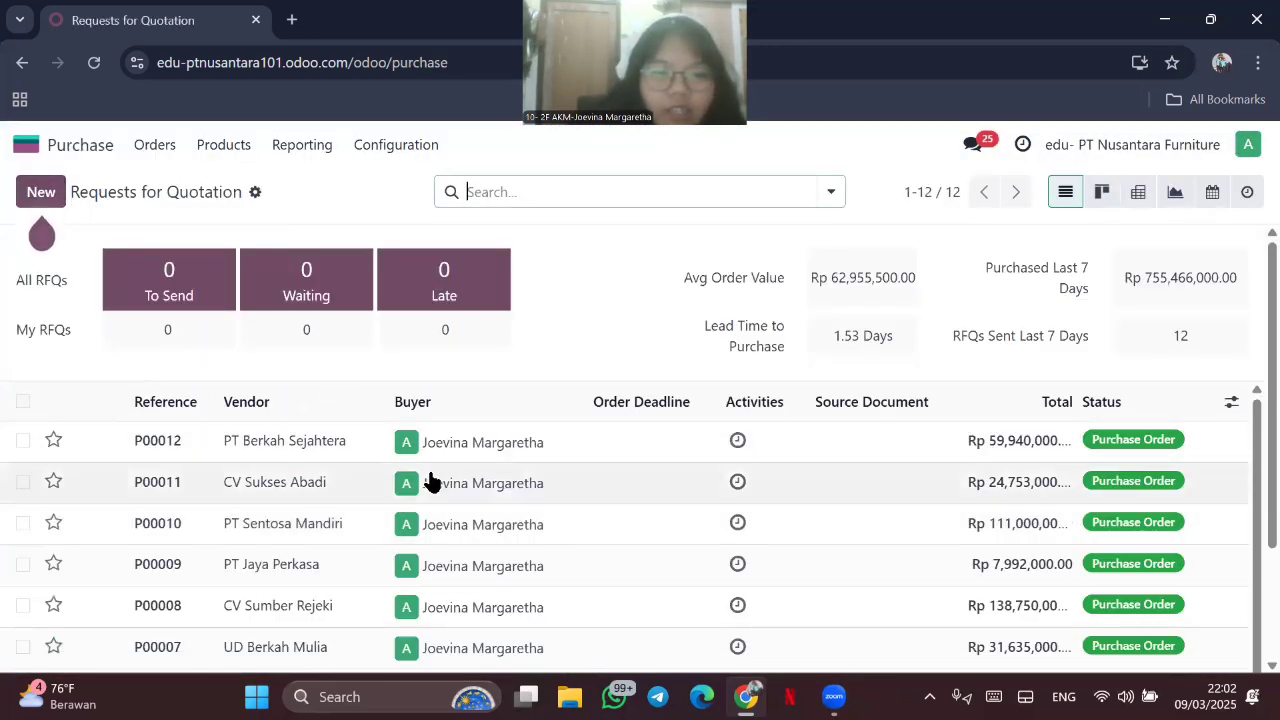
pyautogui.click(473, 447)
pyautogui.click(596, 200)
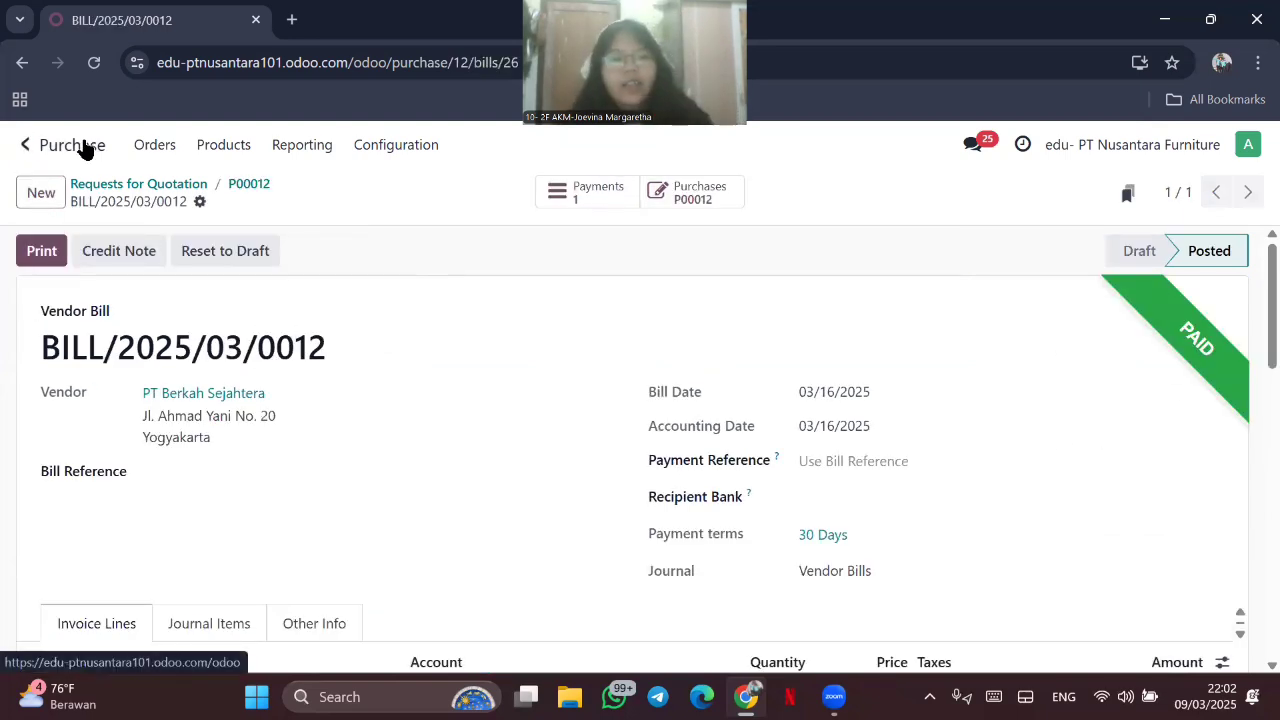
# Step: Create a new request for quotation and choose UD Berkah Mulia as the vendor from the full vendor list
pyautogui.click(150, 144)
pyautogui.click(157, 183)
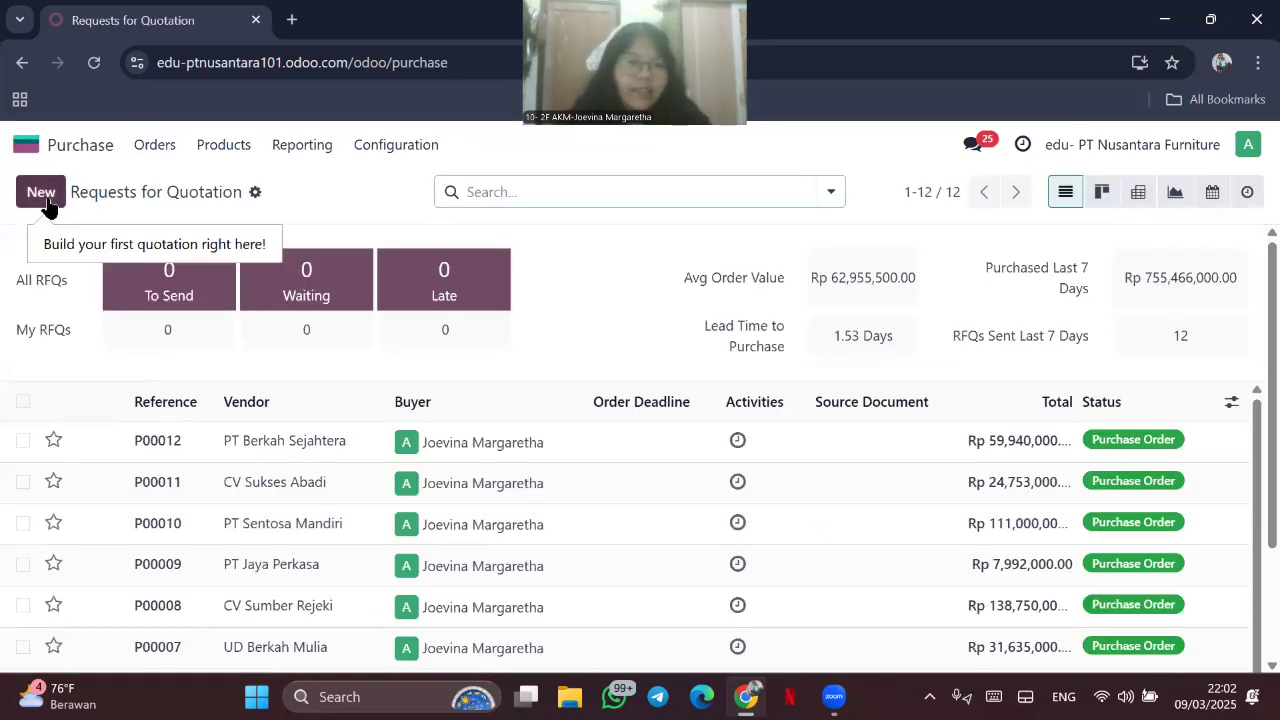
pyautogui.click(46, 200)
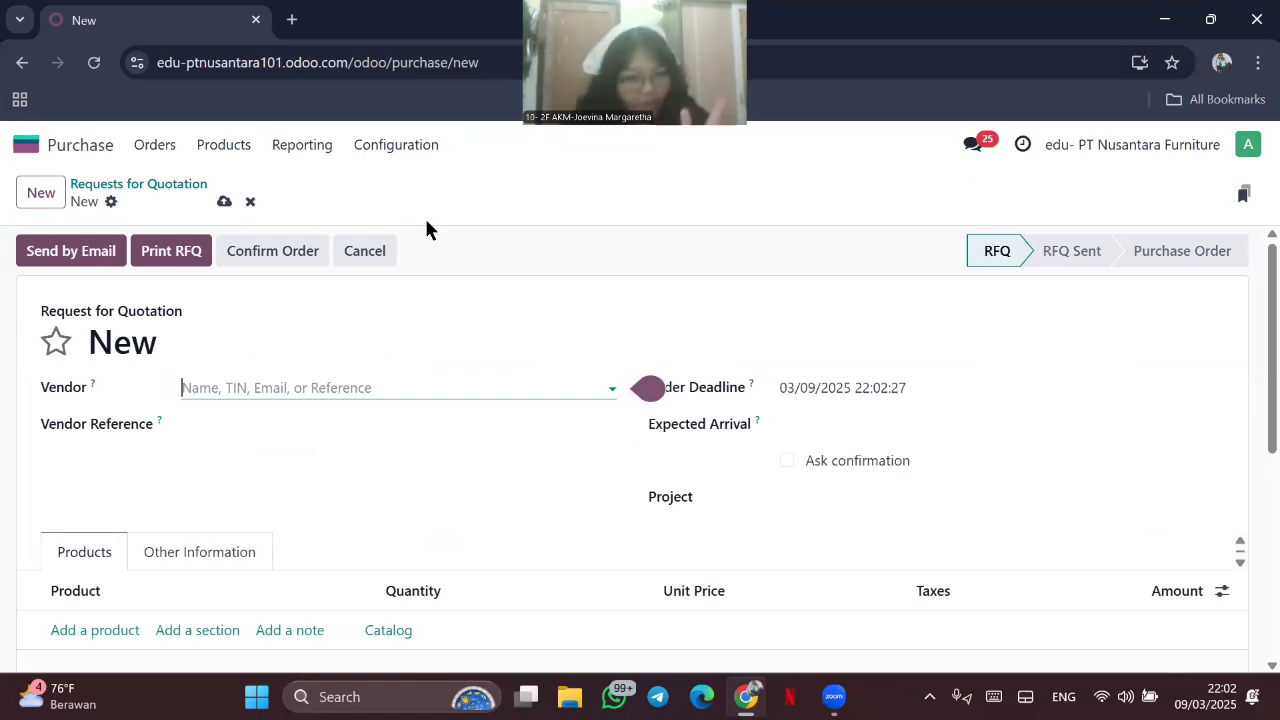
pyautogui.click(583, 390)
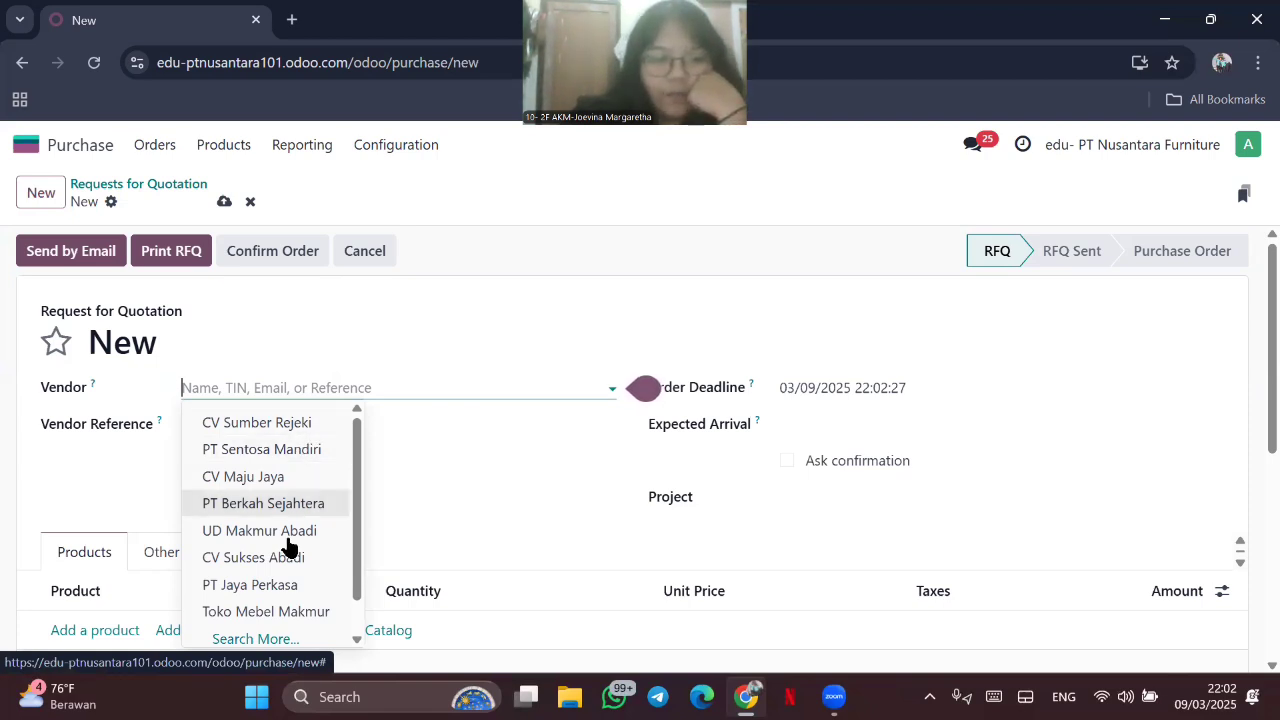
pyautogui.scroll(-1, 276, 584)
pyautogui.click(271, 609)
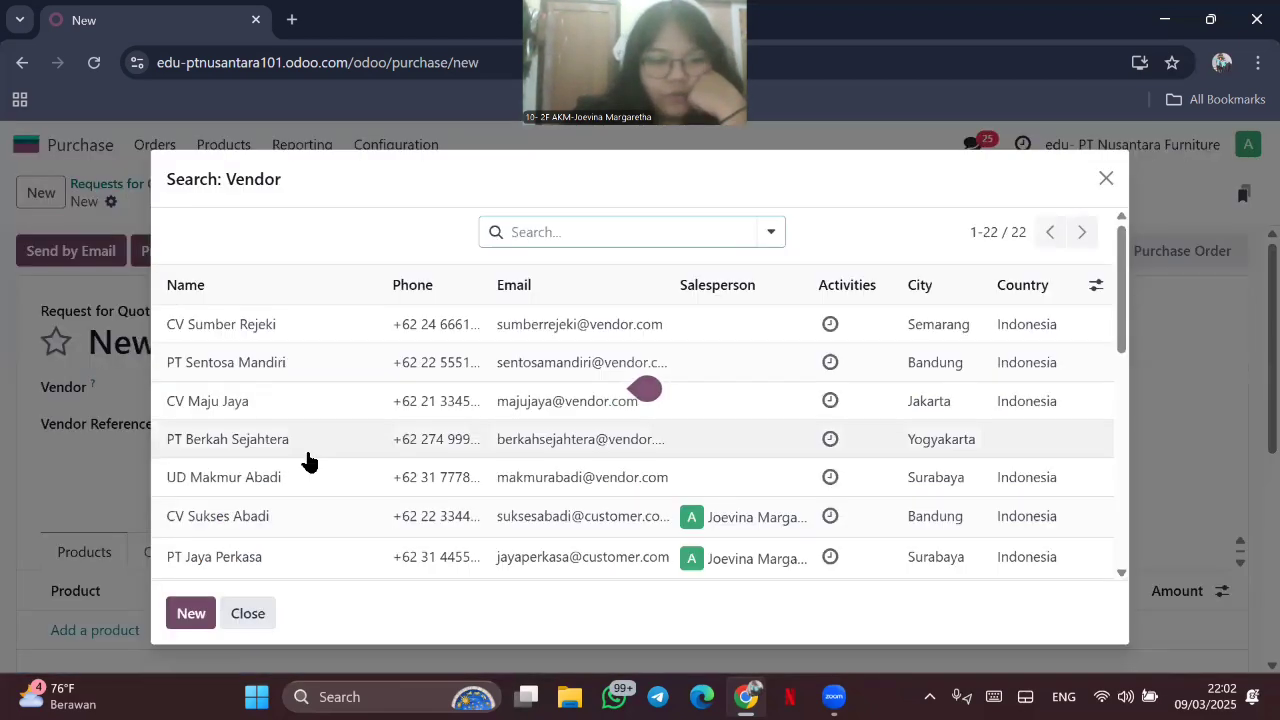
pyautogui.press('super+Tab')
pyautogui.click(533, 227)
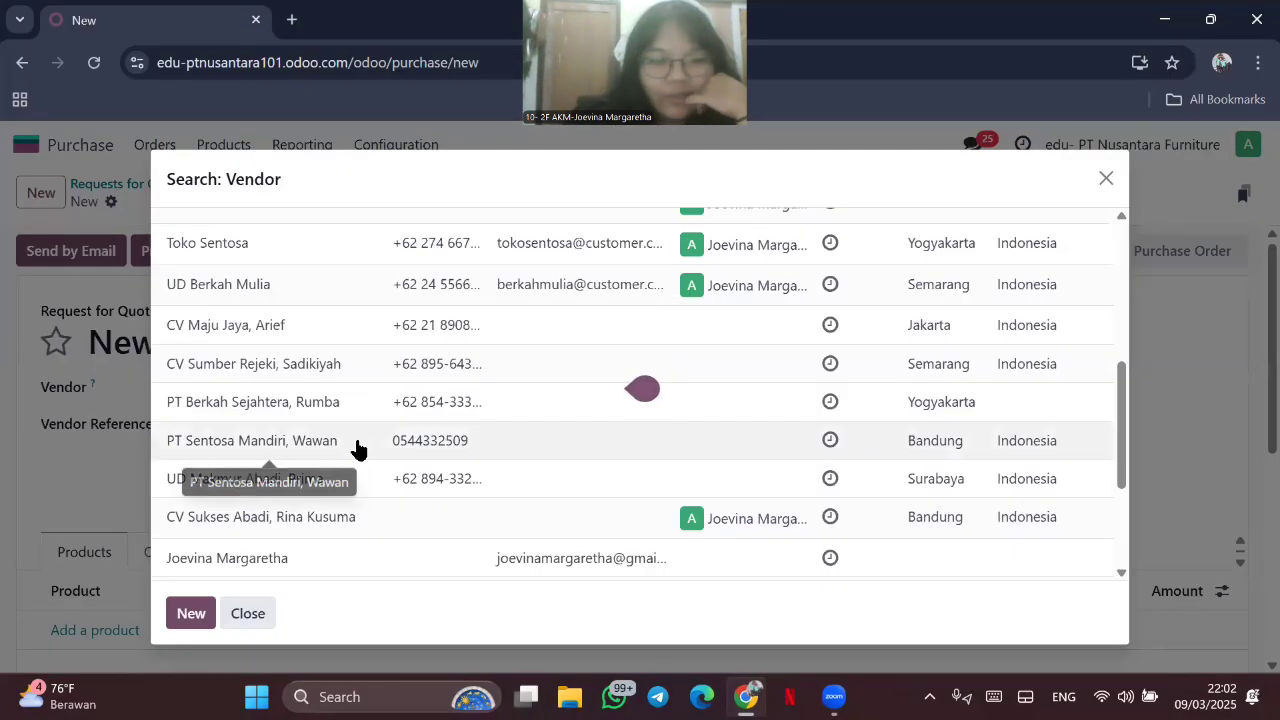
pyautogui.scroll(2, 325, 382)
pyautogui.click(325, 382)
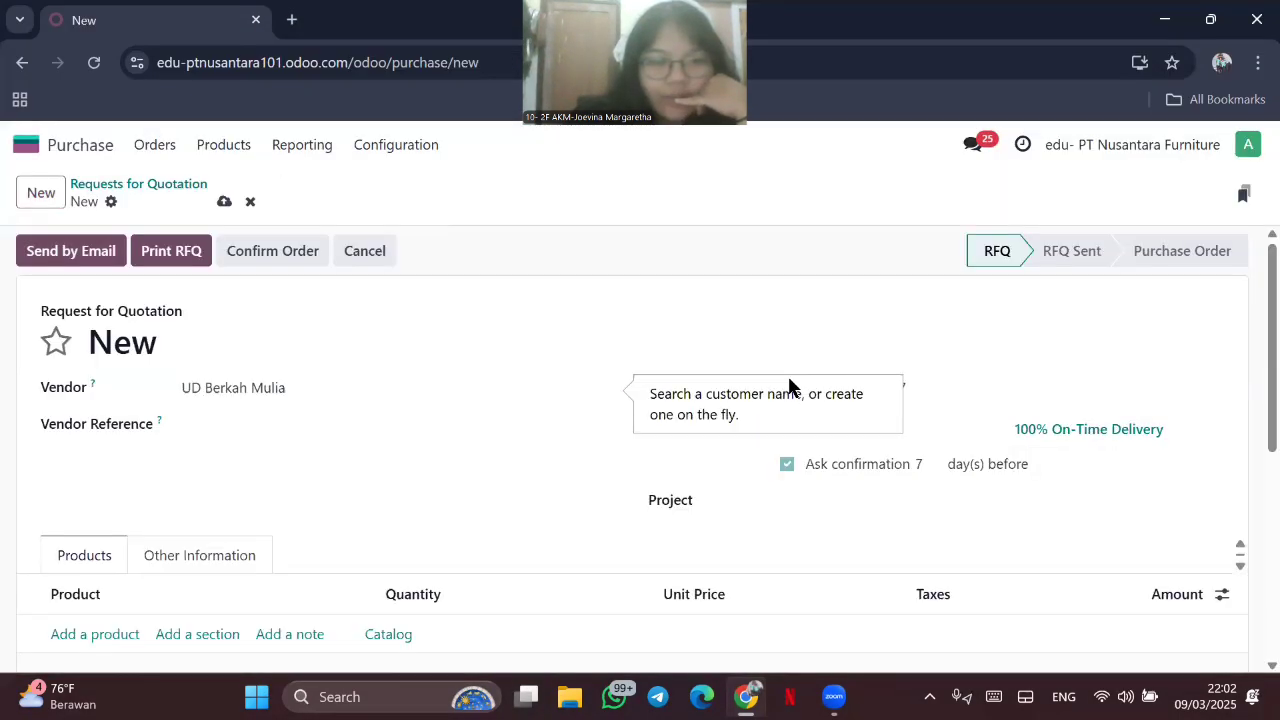
# Step: Set the order deadline to 03/19/2025 and the expected arrival to 03/31/2025
pyautogui.click(914, 394)
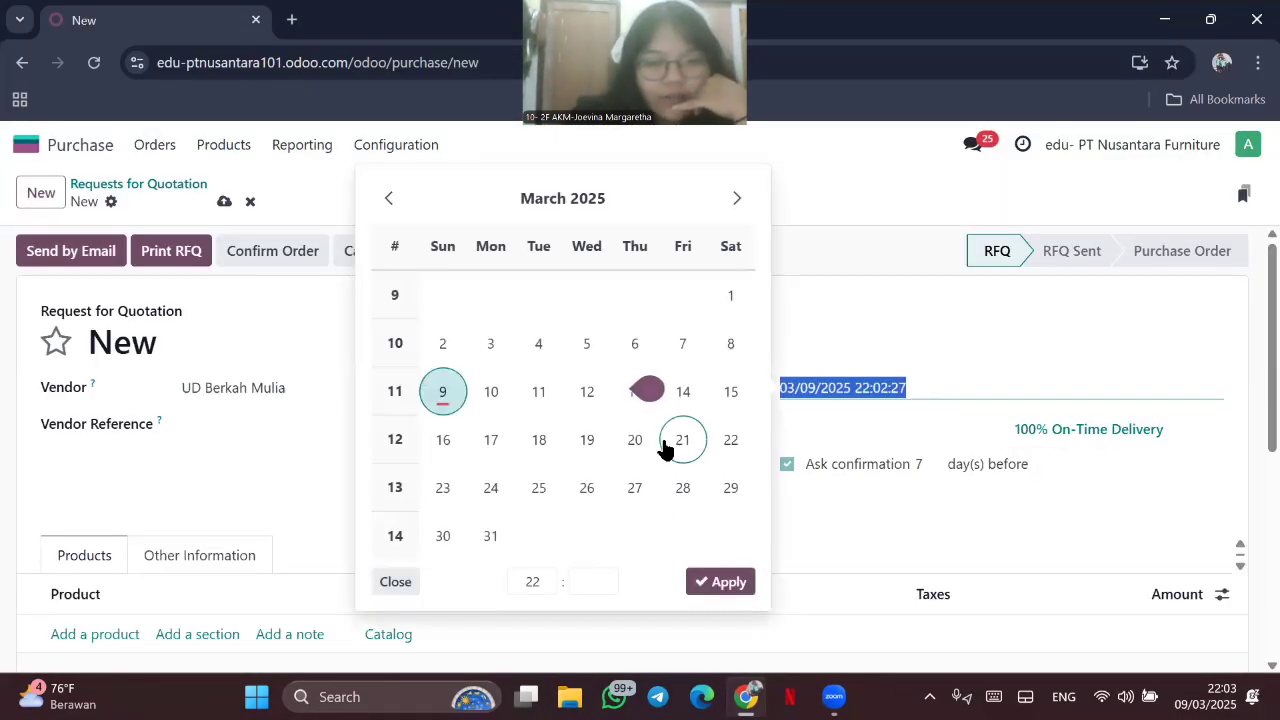
pyautogui.click(587, 442)
pyautogui.click(812, 430)
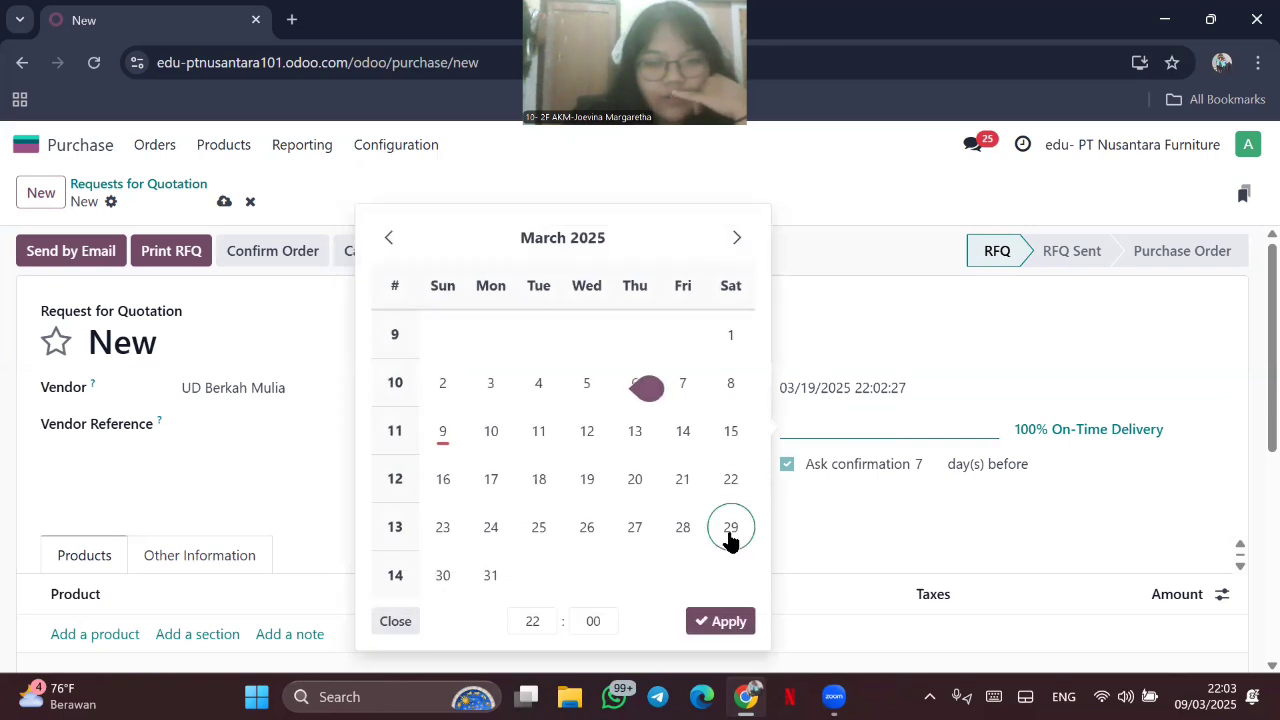
pyautogui.click(492, 575)
pyautogui.click(721, 621)
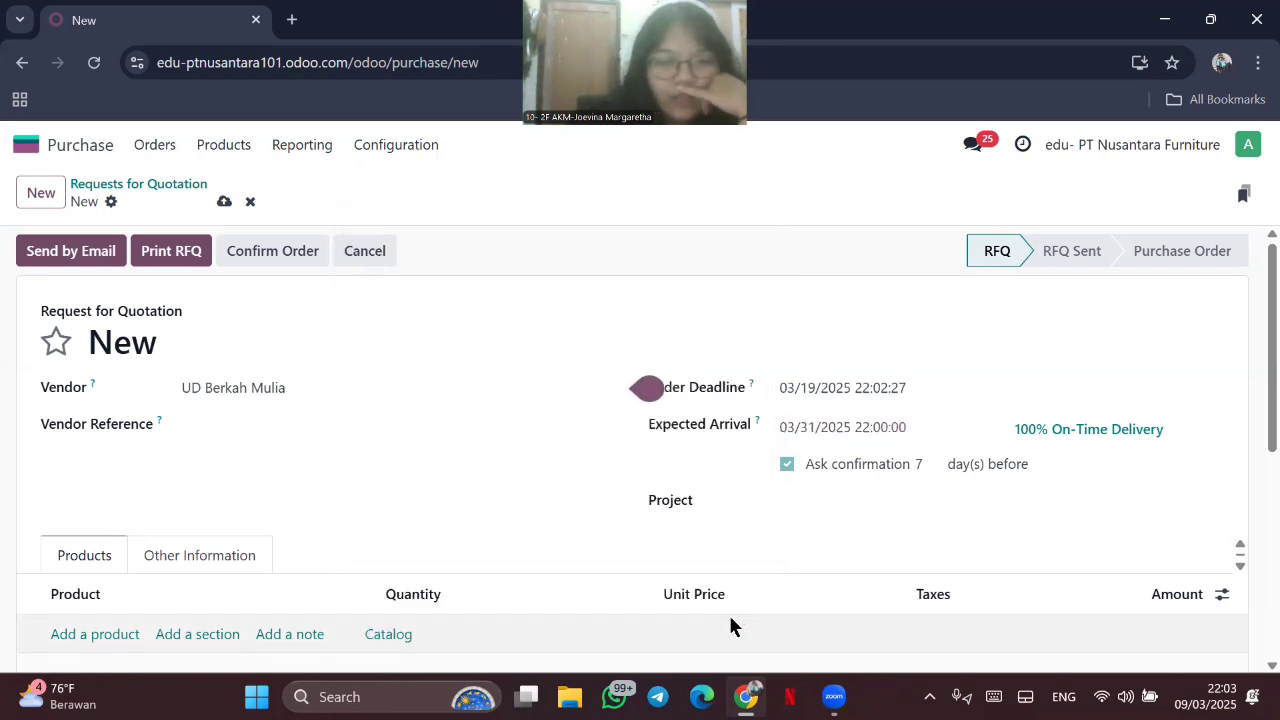
# Step: Add the product [FURN9668] Lemari Arsip Besi to the request for quotation from the full product list
pyautogui.scroll(-3, 728, 622)
pyautogui.click(115, 448)
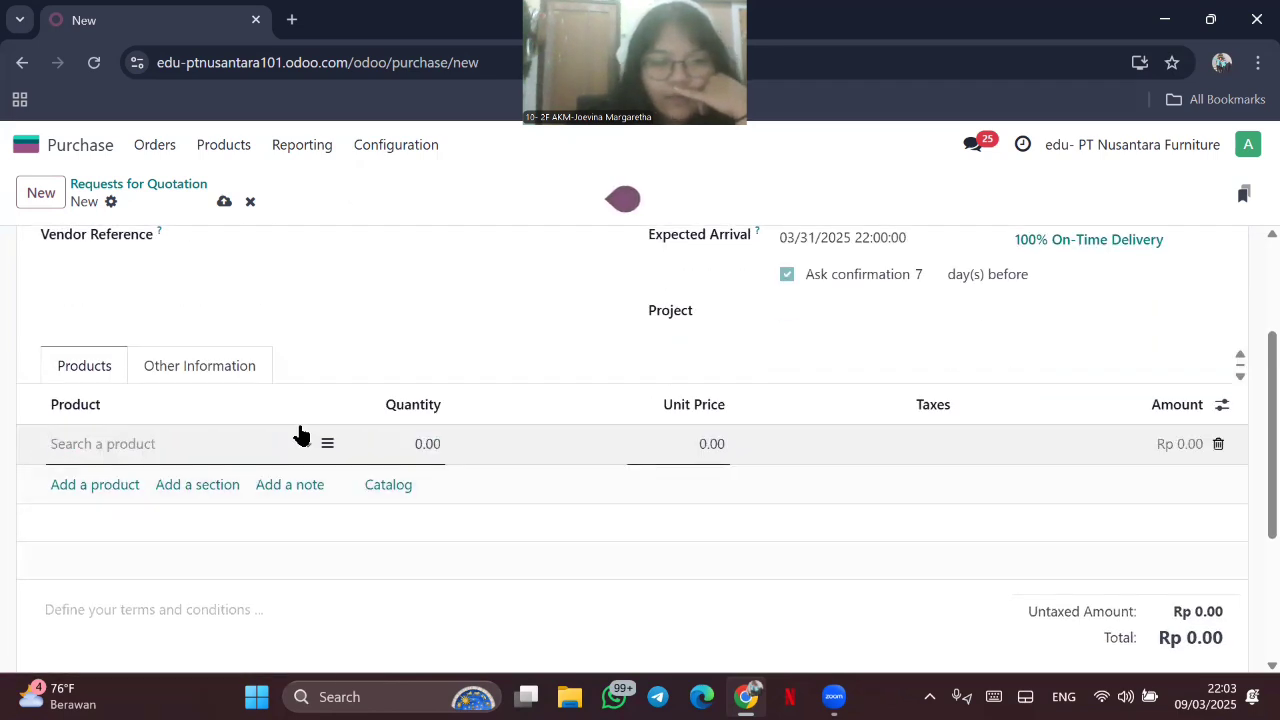
pyautogui.click(310, 443)
pyautogui.click(206, 431)
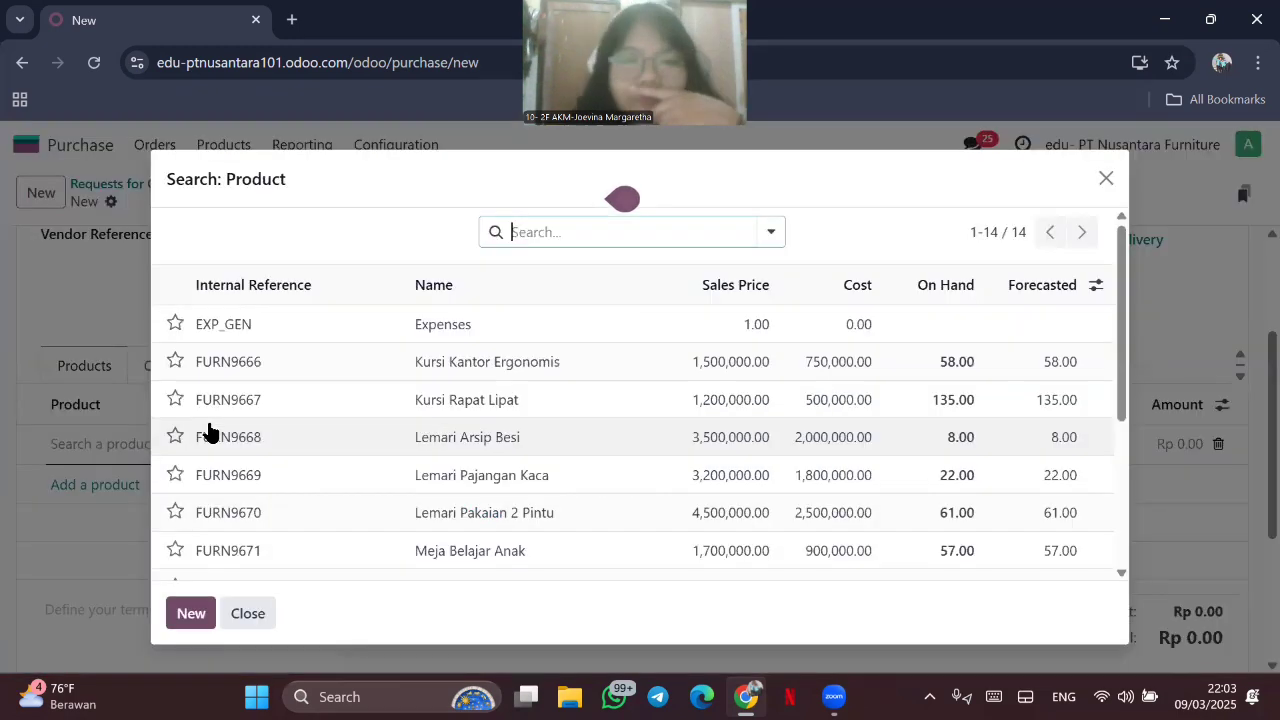
pyautogui.scroll(-3, 600, 385)
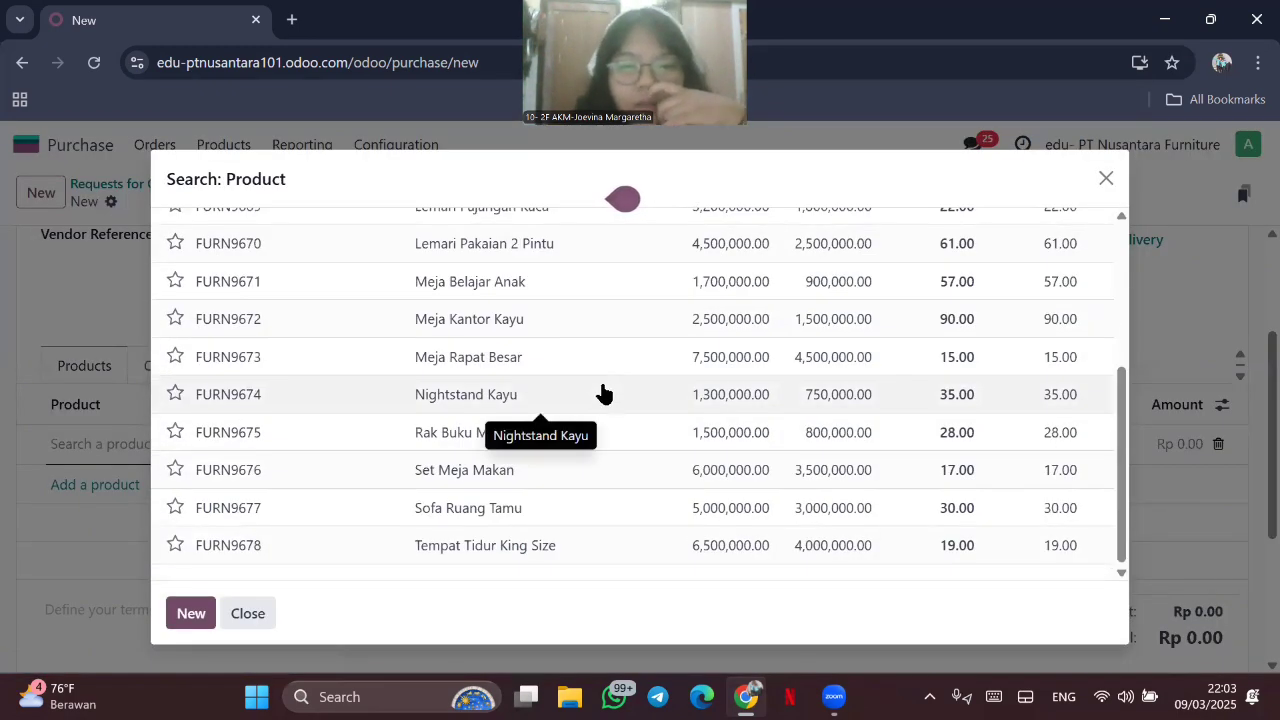
pyautogui.scroll(3, 571, 394)
pyautogui.click(626, 303)
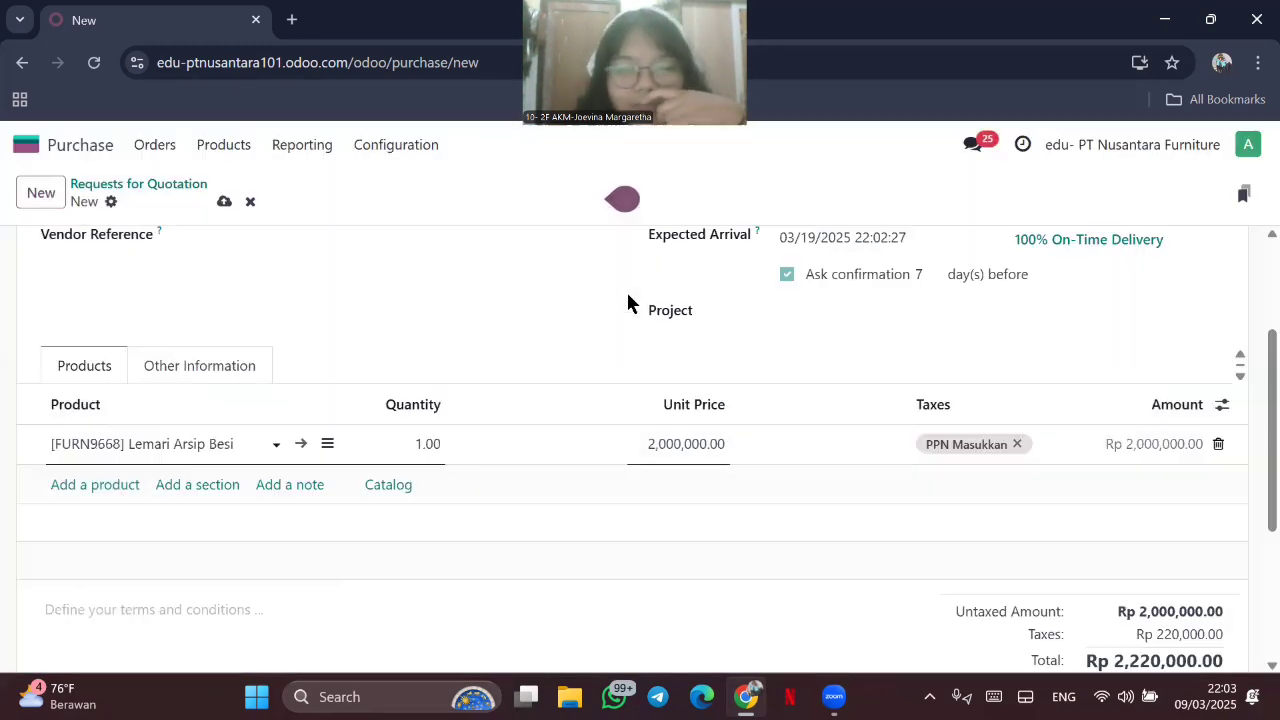
# Step: Set the Lemari Arsip Besi quantity to 32 and review the quotation's totals
pyautogui.click(430, 450)
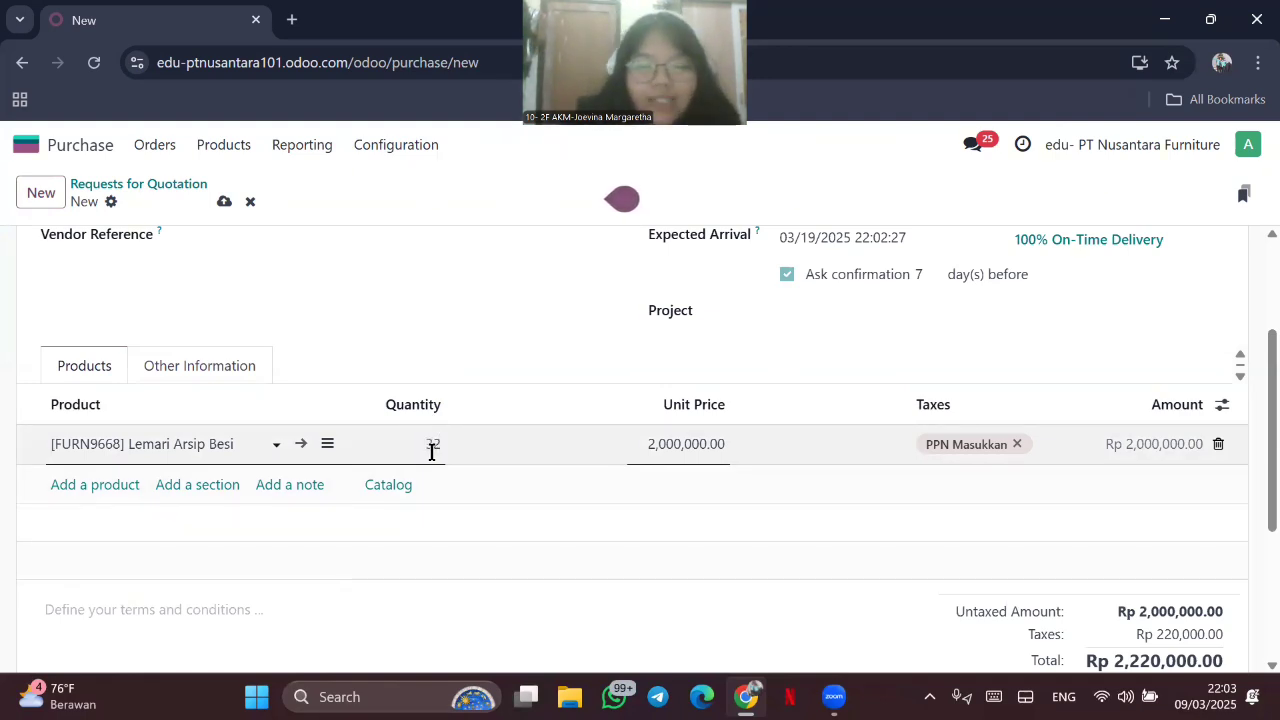
pyautogui.click(675, 463)
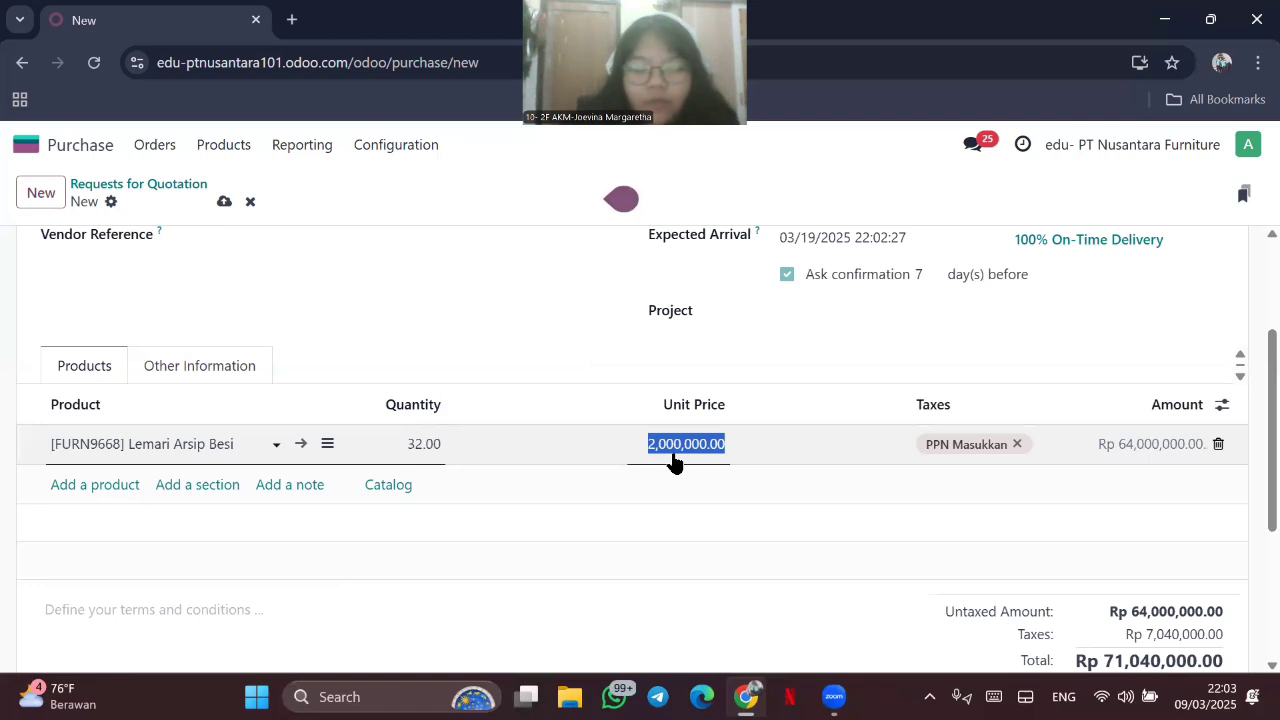
pyautogui.scroll(-2, 872, 527)
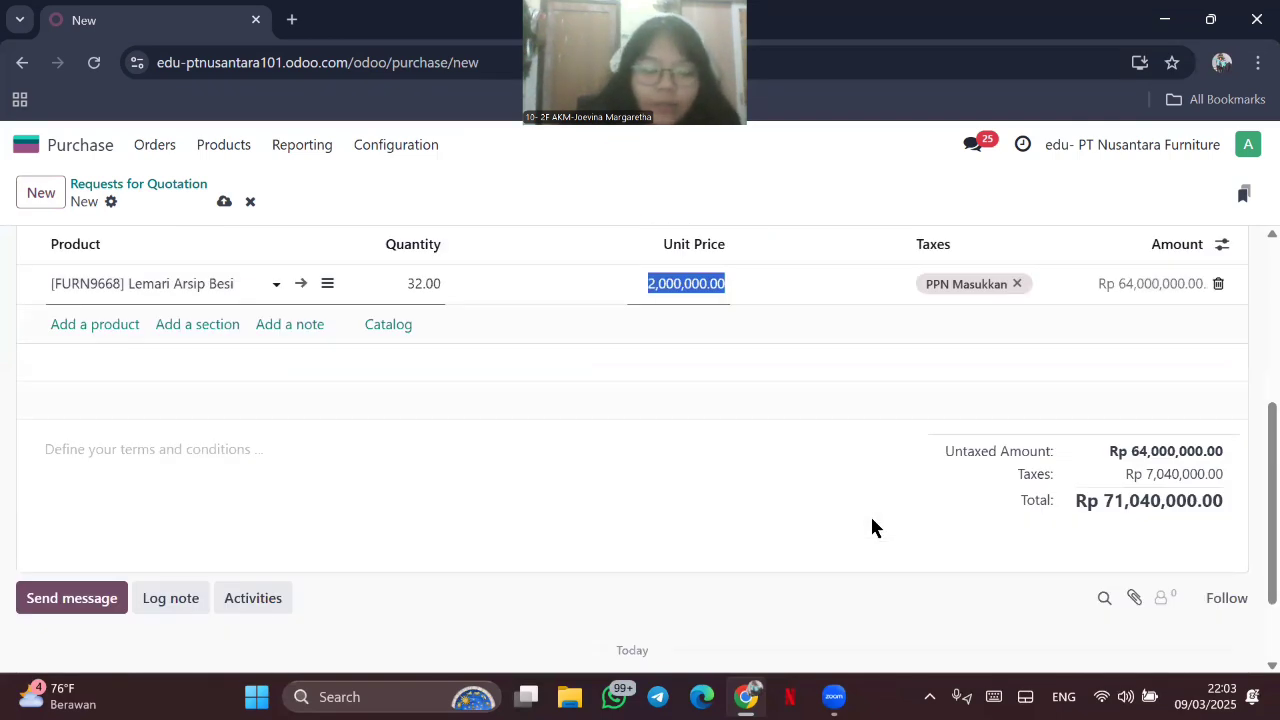
pyautogui.scroll(-1, 872, 527)
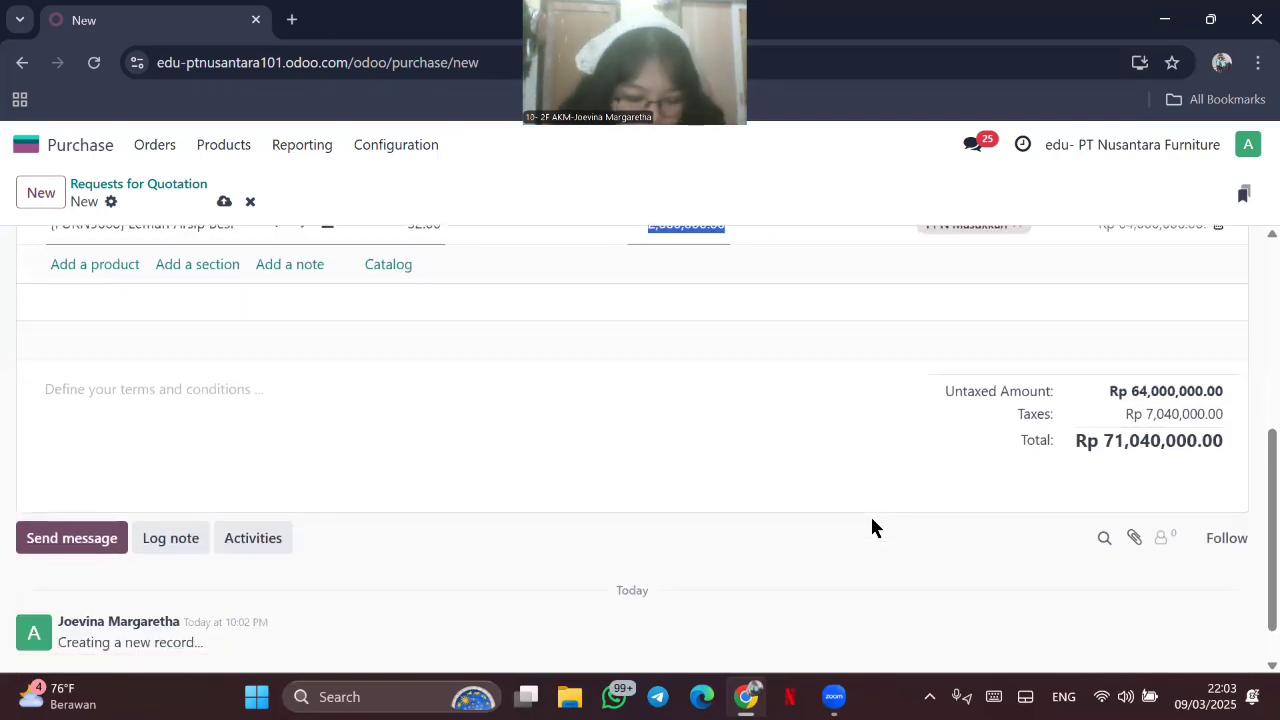
# Step: Email the request for quotation to UD Berkah Mulia
pyautogui.scroll(5, 872, 527)
pyautogui.click(79, 250)
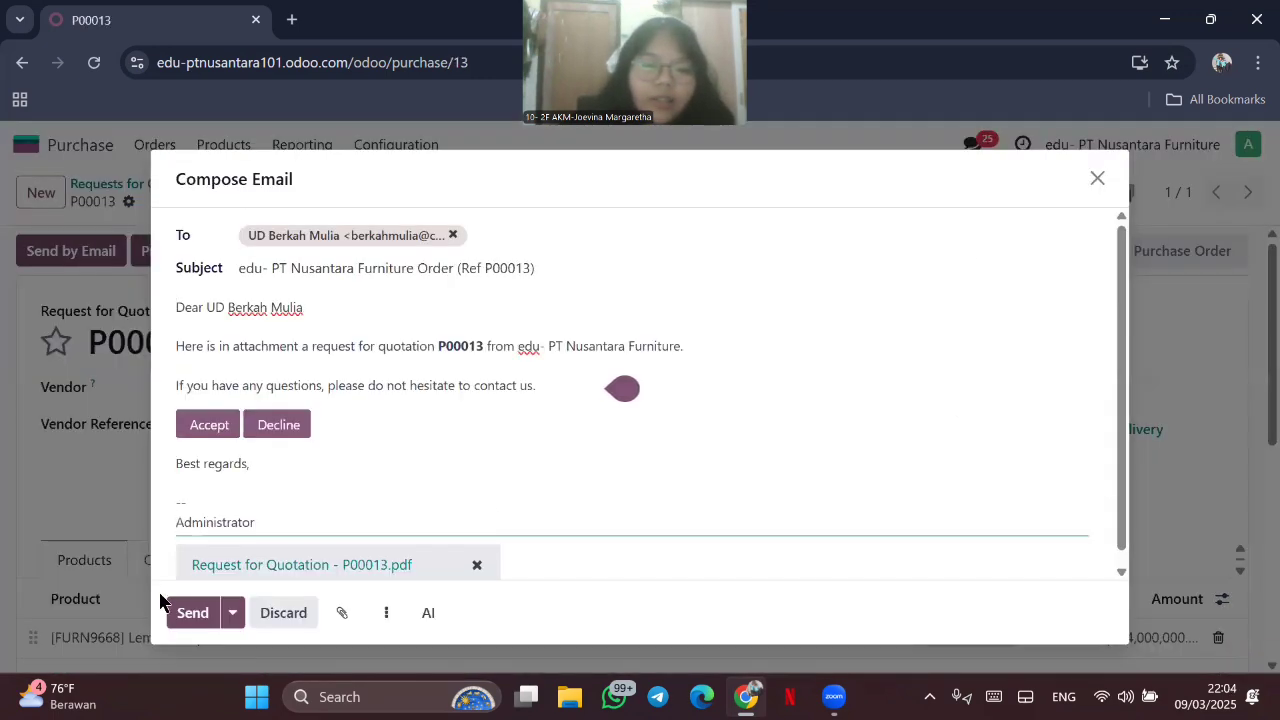
pyautogui.click(178, 613)
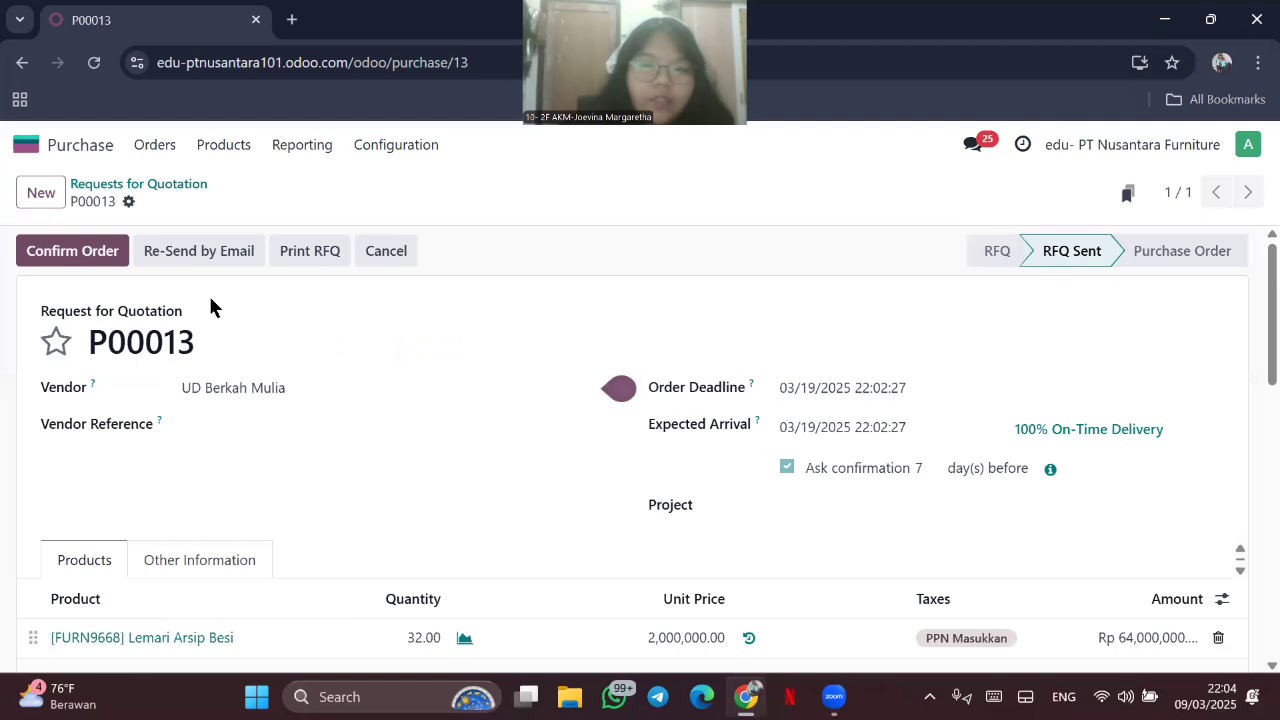
# Step: Confirm the UD Berkah Mulia order, then open its receipt and validate it
pyautogui.click(72, 256)
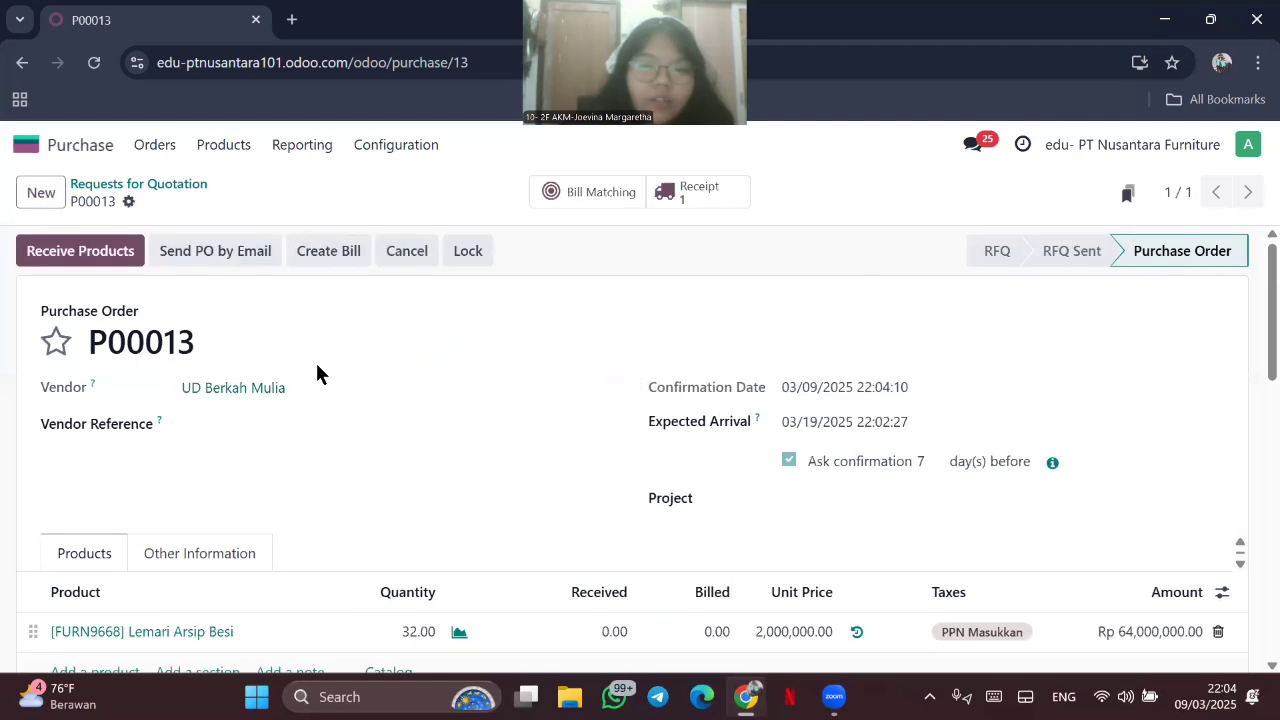
pyautogui.click(665, 195)
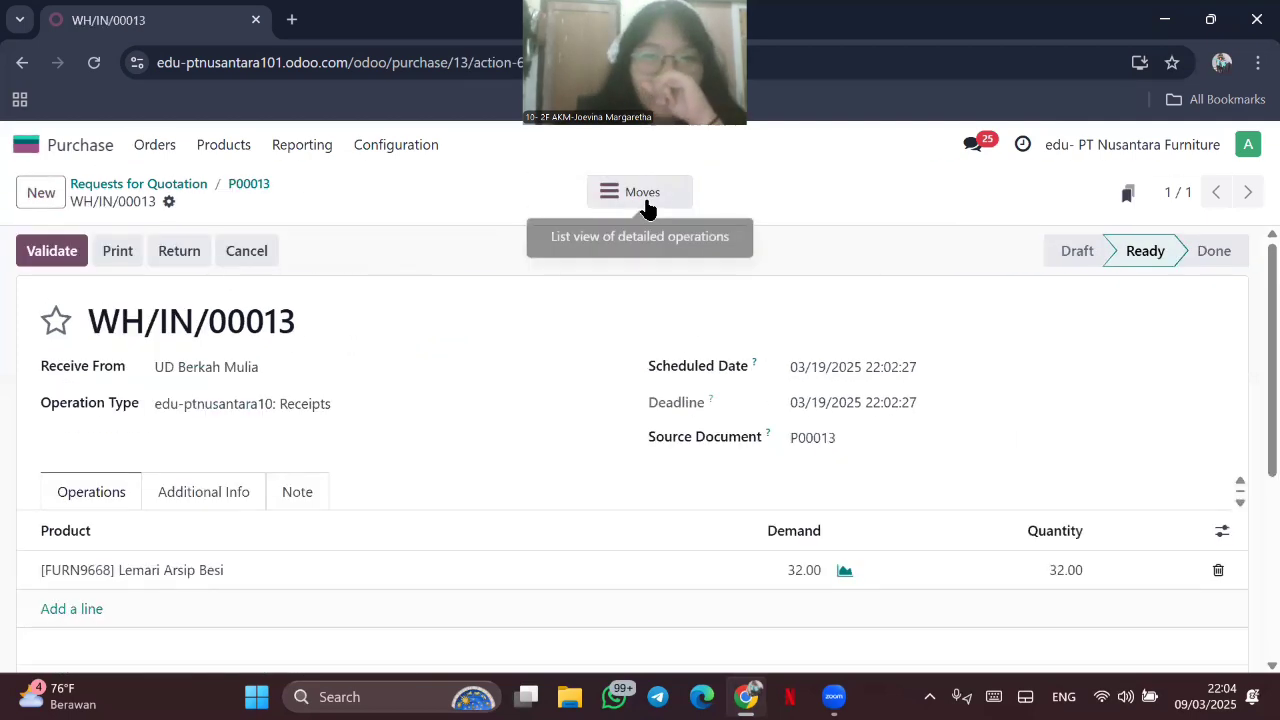
pyautogui.click(48, 251)
# Step: Open UD Berkah Mulia's order P00013 from the purchase orders list and email the purchase order to the vendor
pyautogui.click(155, 145)
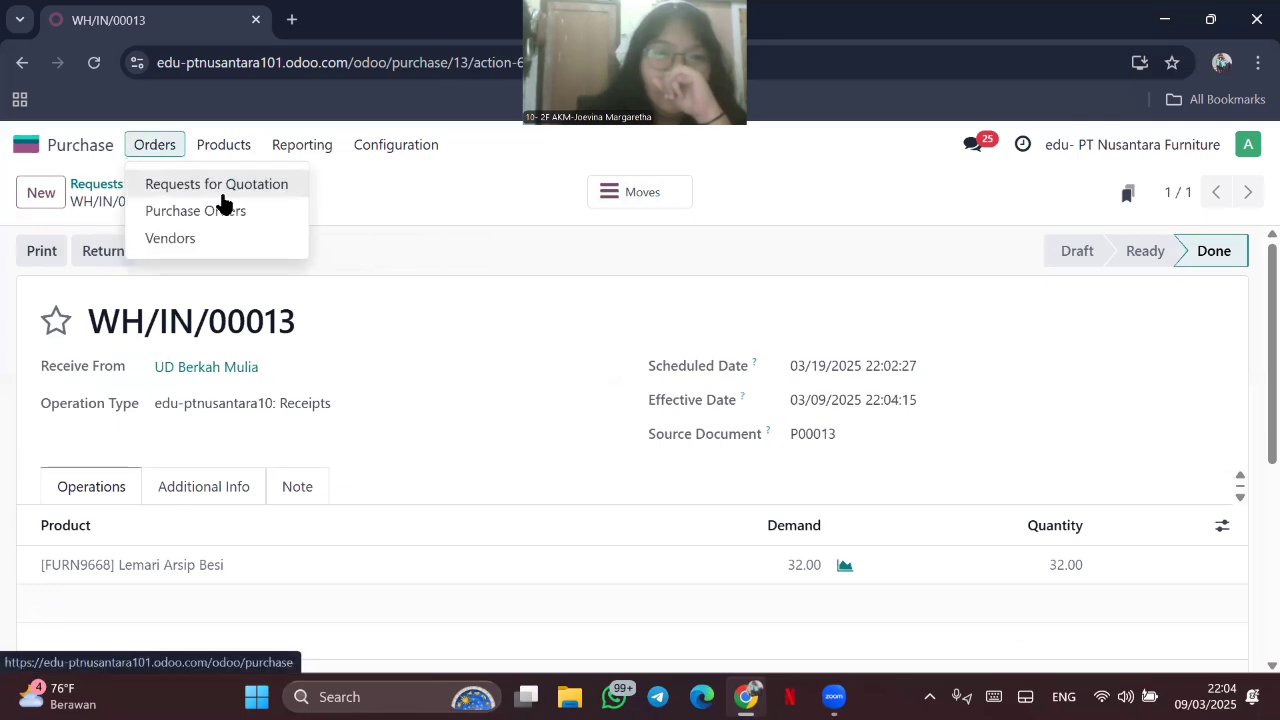
pyautogui.click(223, 208)
pyautogui.click(228, 286)
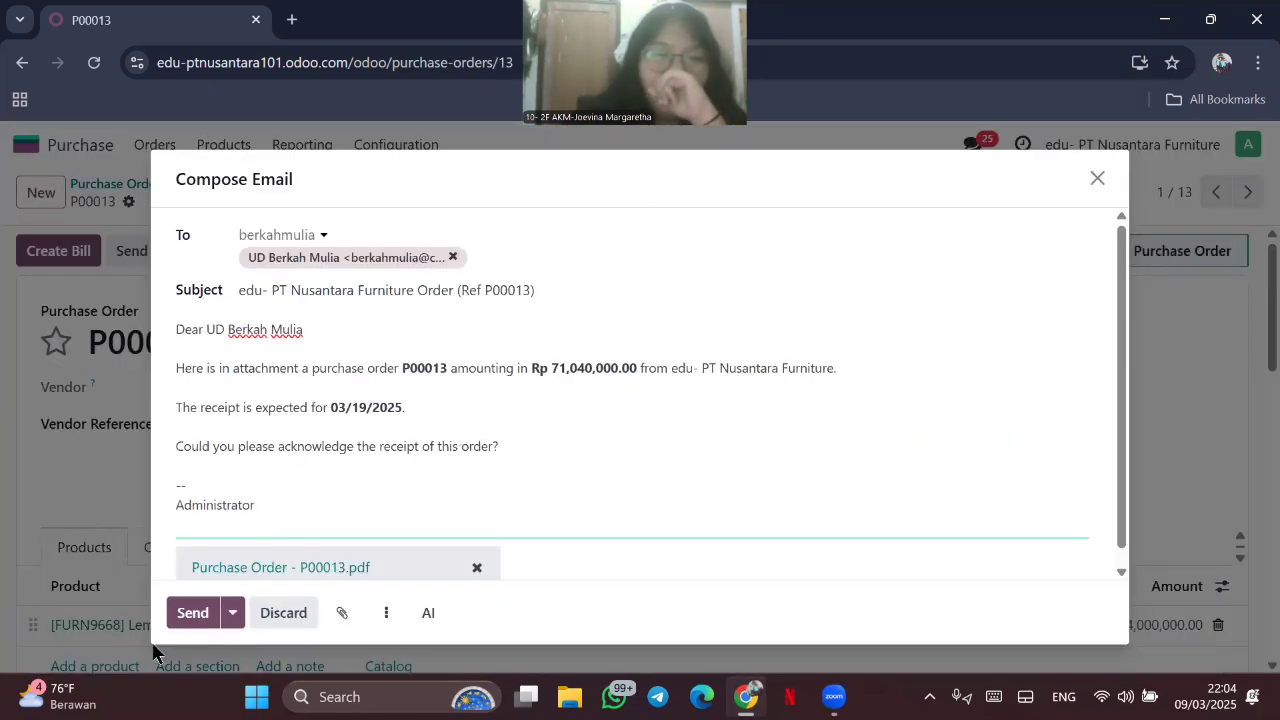
pyautogui.click(190, 617)
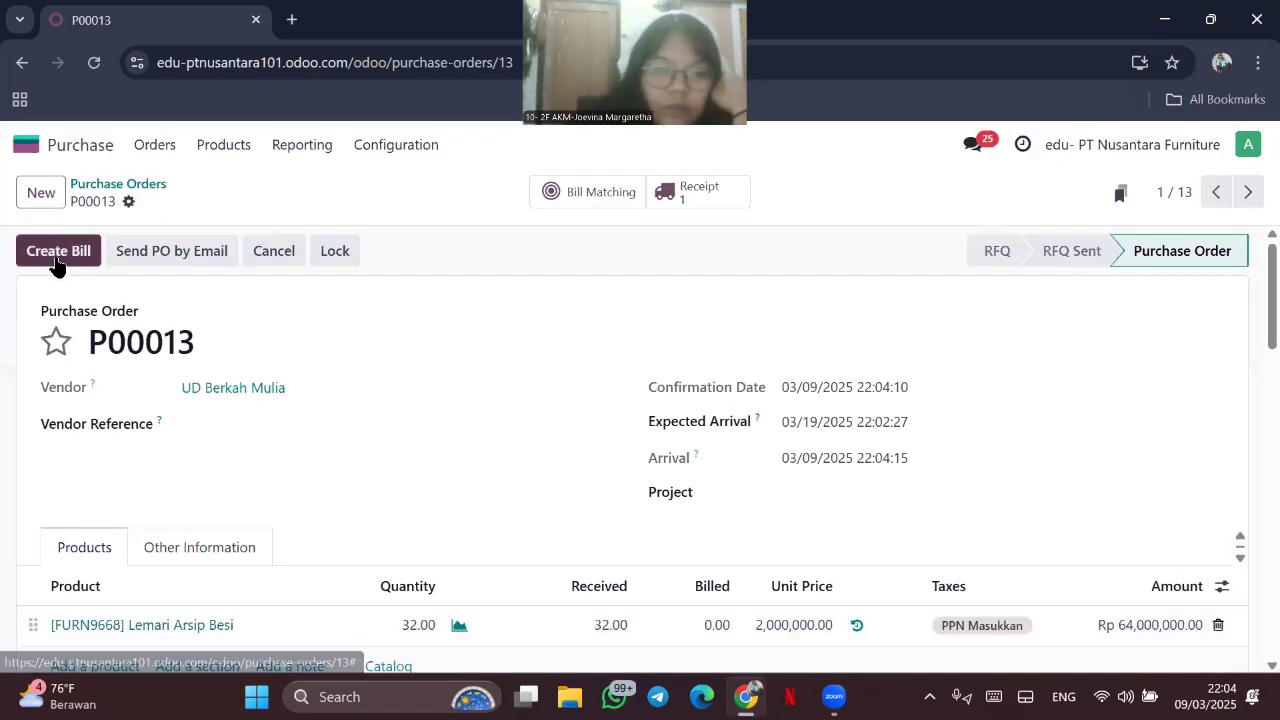
# Step: Create the vendor bill for order P00013 with bill date 03/19/2025 and confirm it
pyautogui.click(57, 252)
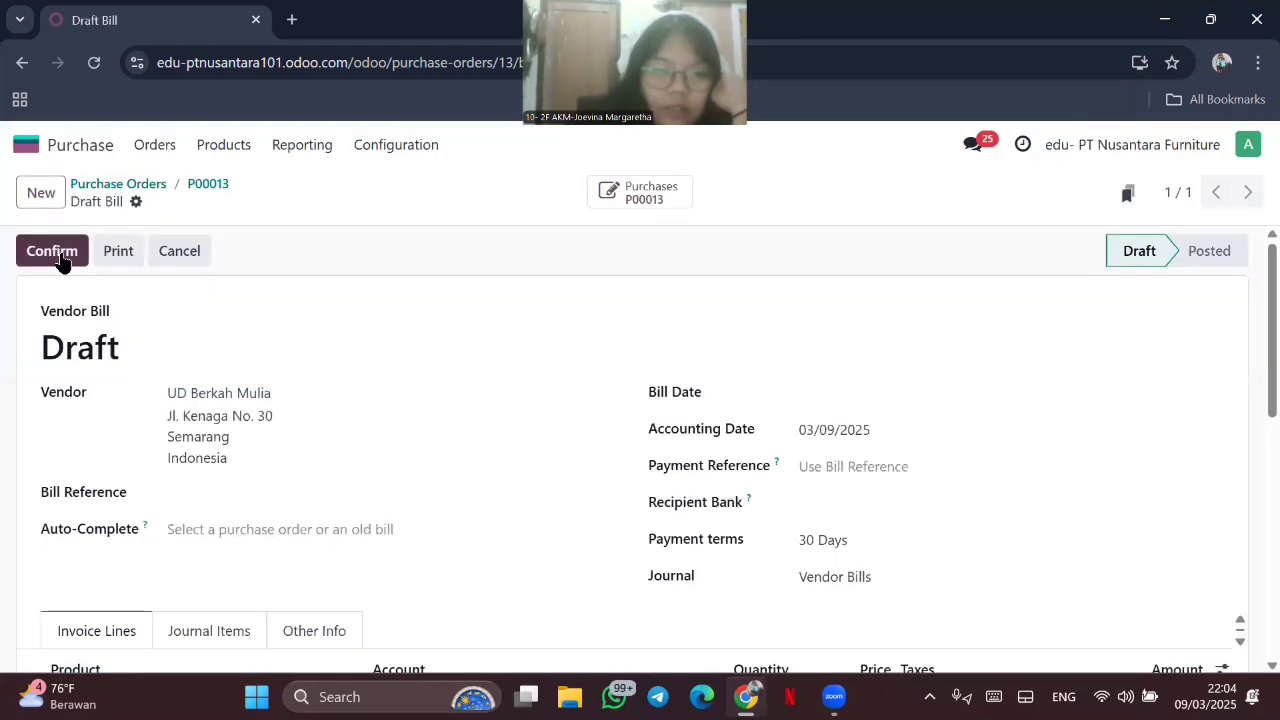
pyautogui.click(883, 378)
pyautogui.click(607, 463)
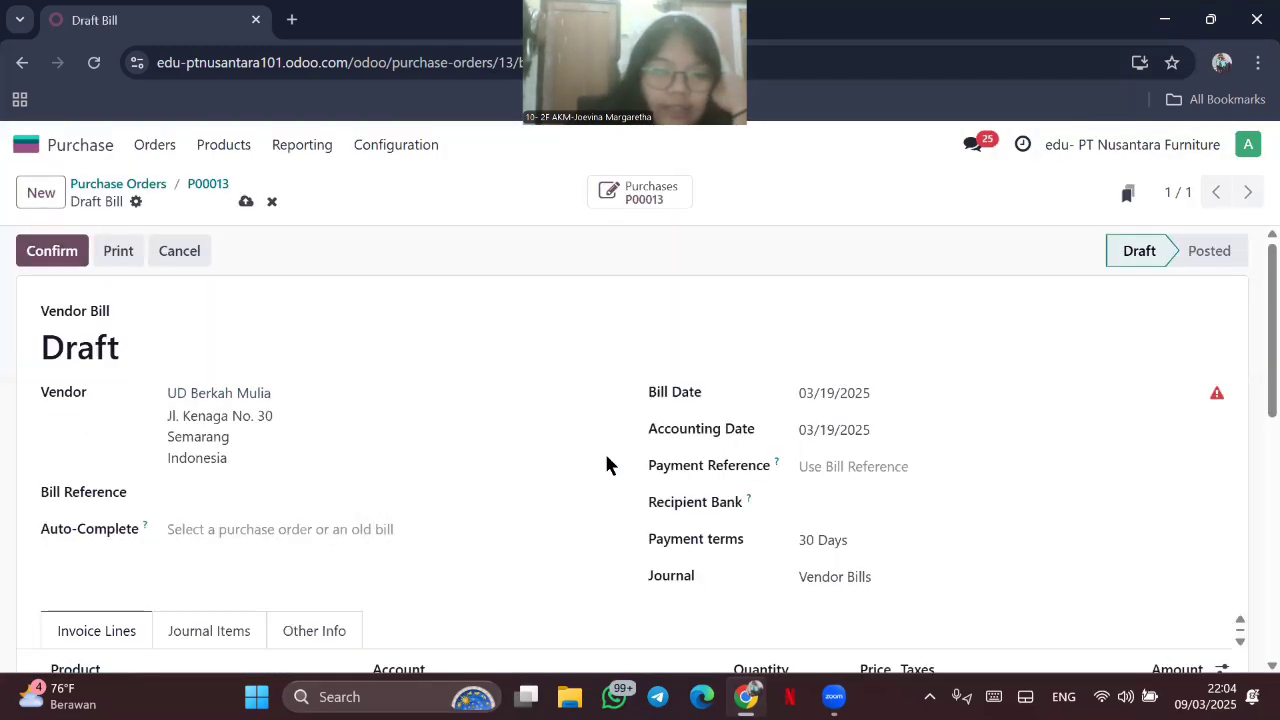
pyautogui.click(44, 252)
# Step: Register a Cash payment for the UD Berkah Mulia bill, validate the payment and reopen the bill from it
pyautogui.click(94, 252)
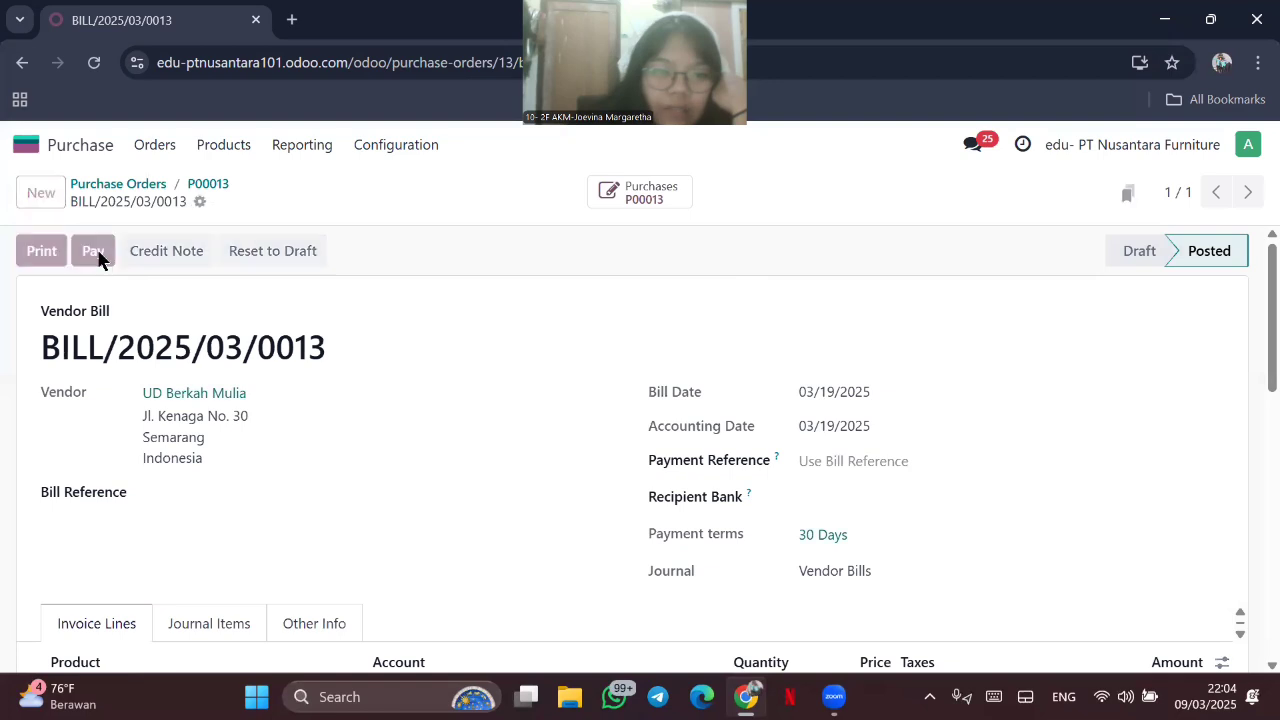
pyautogui.click(236, 516)
pyautogui.click(585, 196)
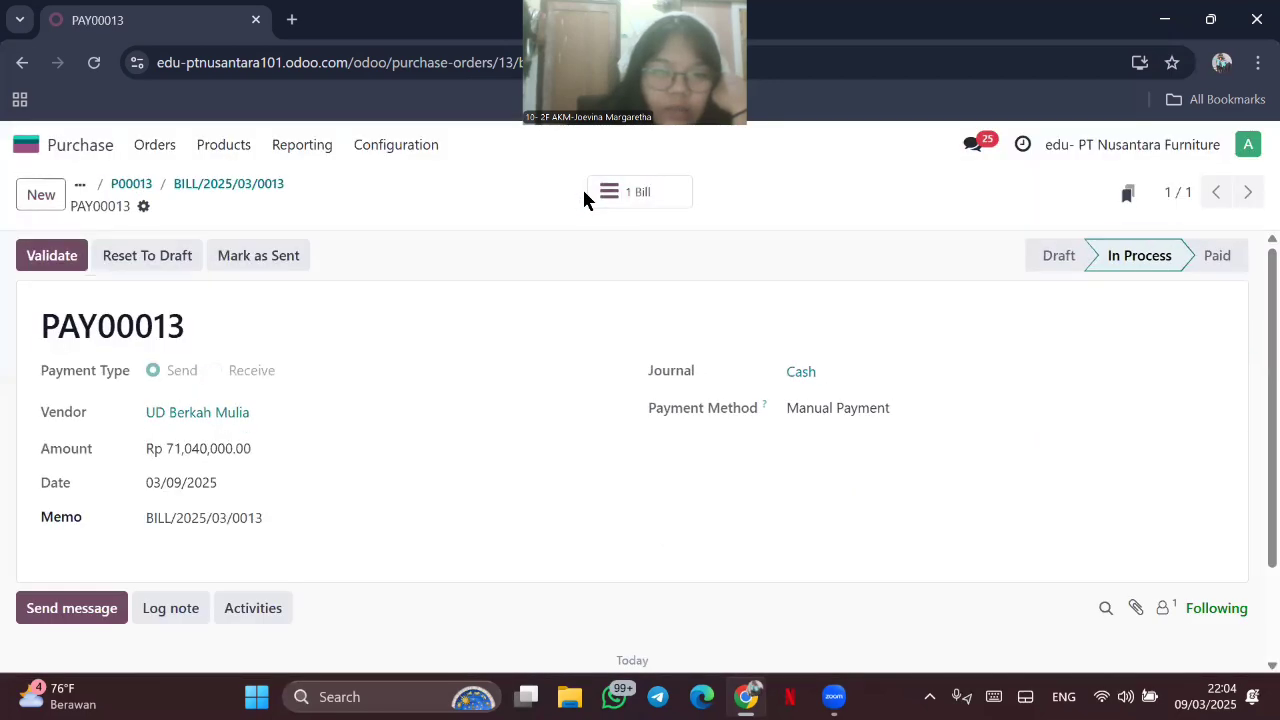
pyautogui.click(47, 255)
pyautogui.click(636, 193)
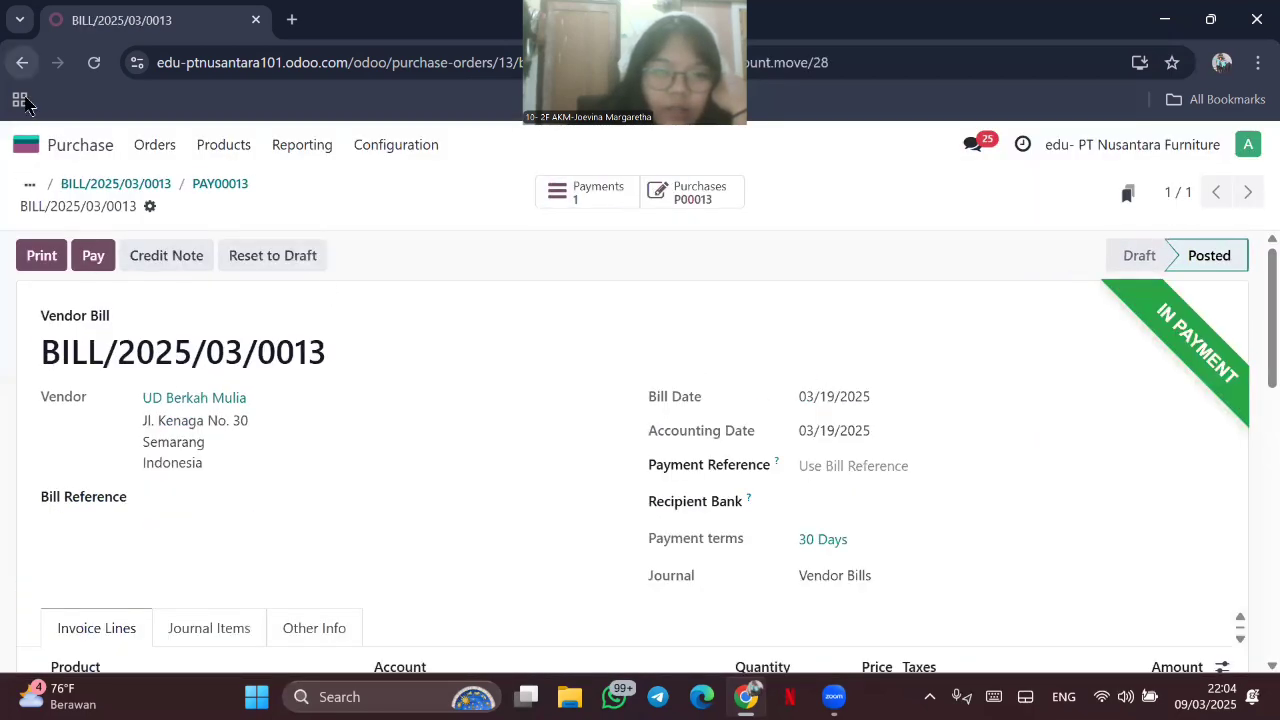
# Step: Open the journal items in Accounting and filter them to unreconciled entries
pyautogui.click(26, 146)
pyautogui.click(711, 370)
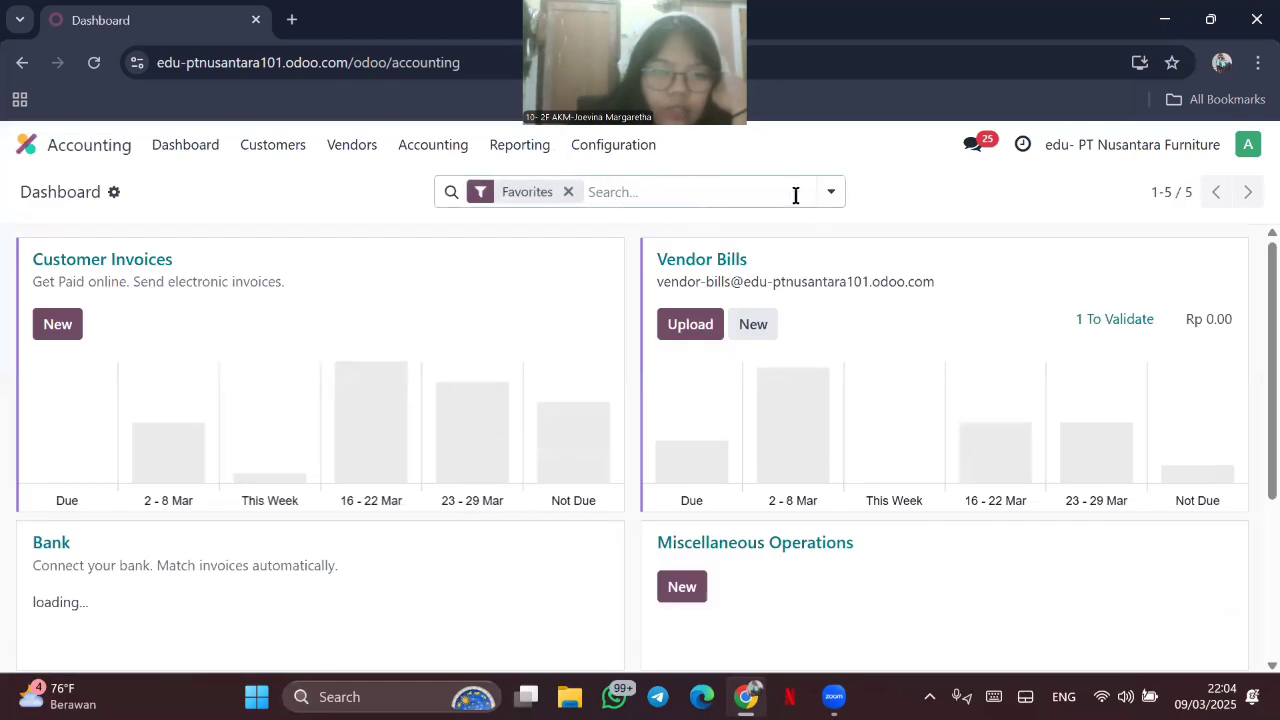
pyautogui.click(829, 194)
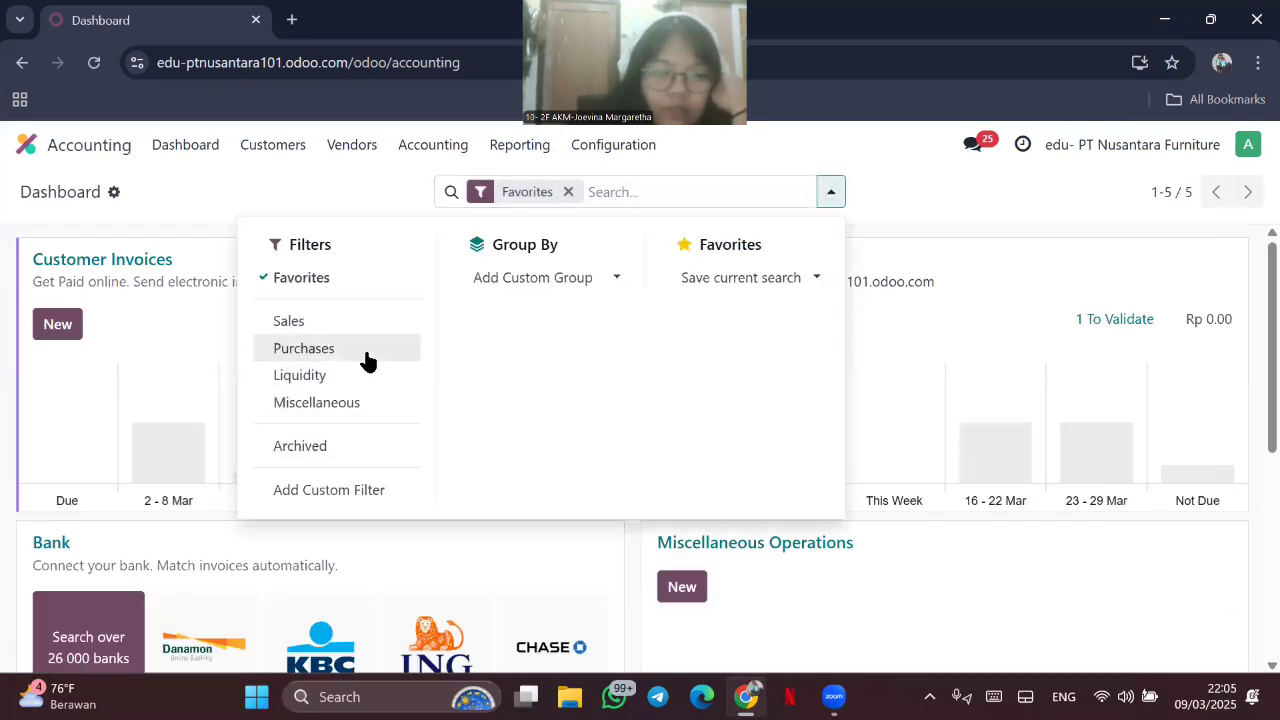
pyautogui.click(436, 148)
pyautogui.click(449, 210)
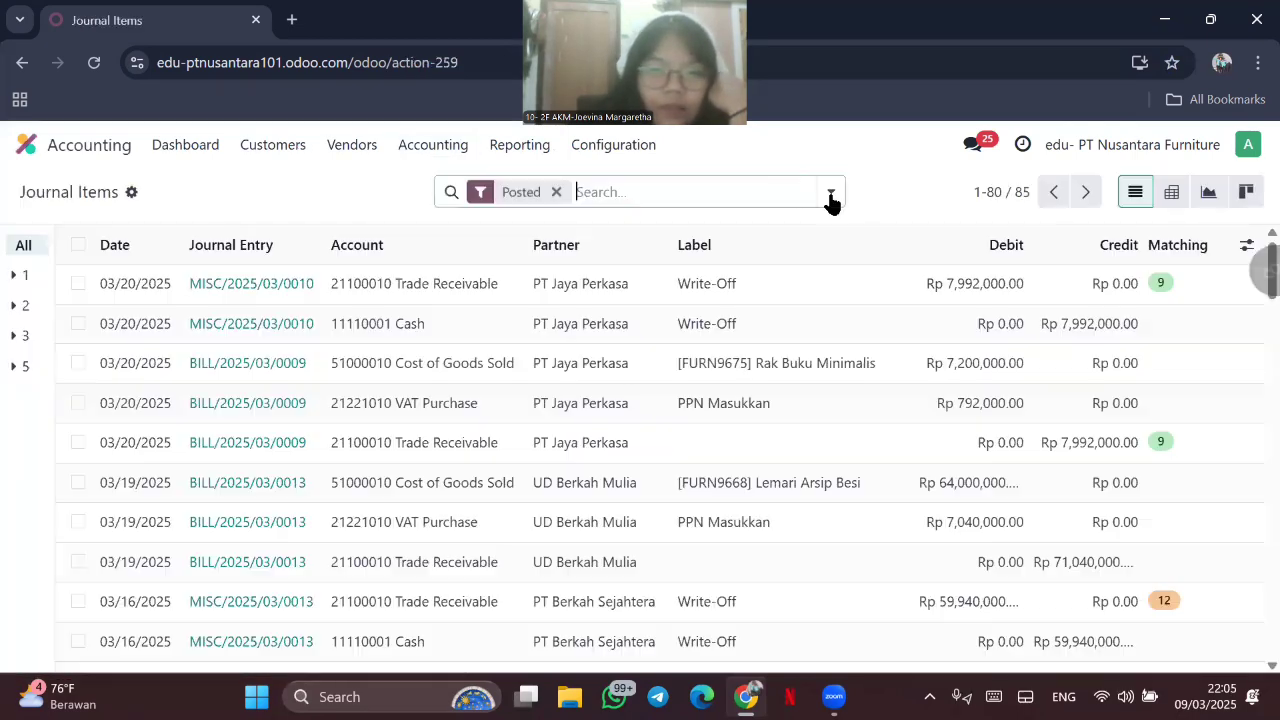
pyautogui.click(830, 198)
pyautogui.click(340, 395)
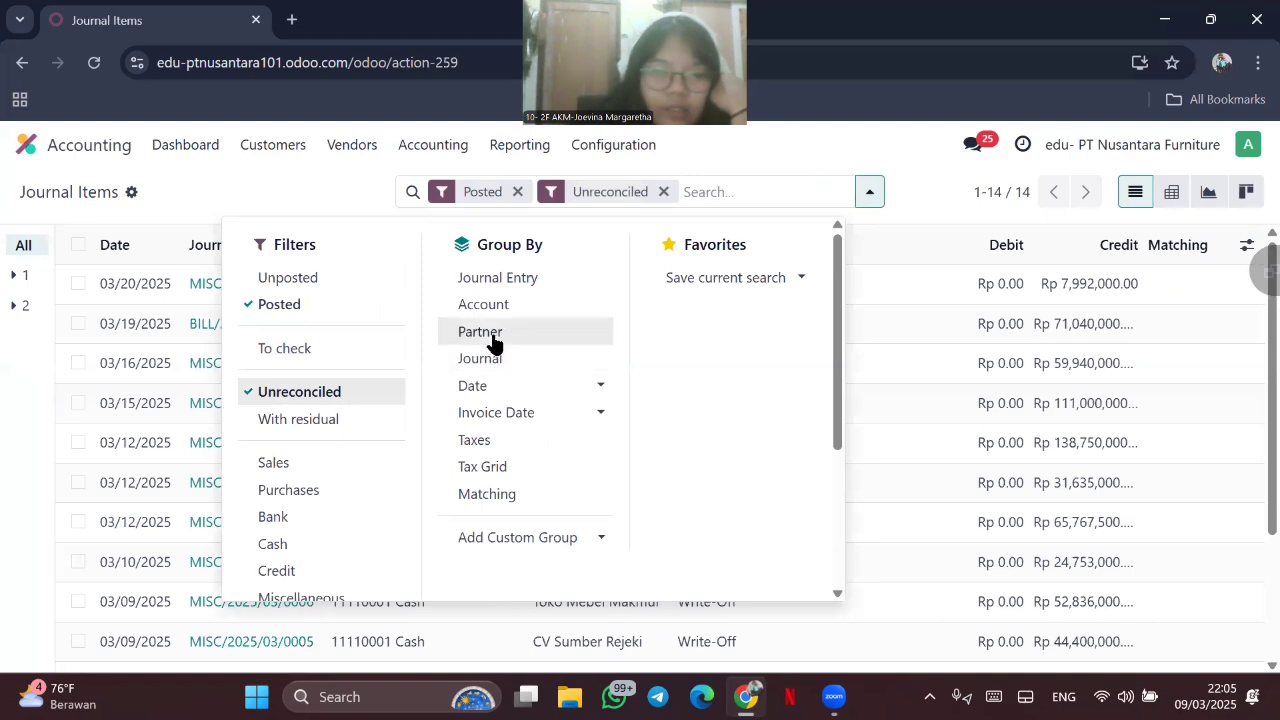
pyautogui.click(768, 191)
# Step: Reconcile the UD Berkah Mulia line of BILL/2025/03/0013 with a write-off to account 11110001 Cash
pyautogui.click(77, 323)
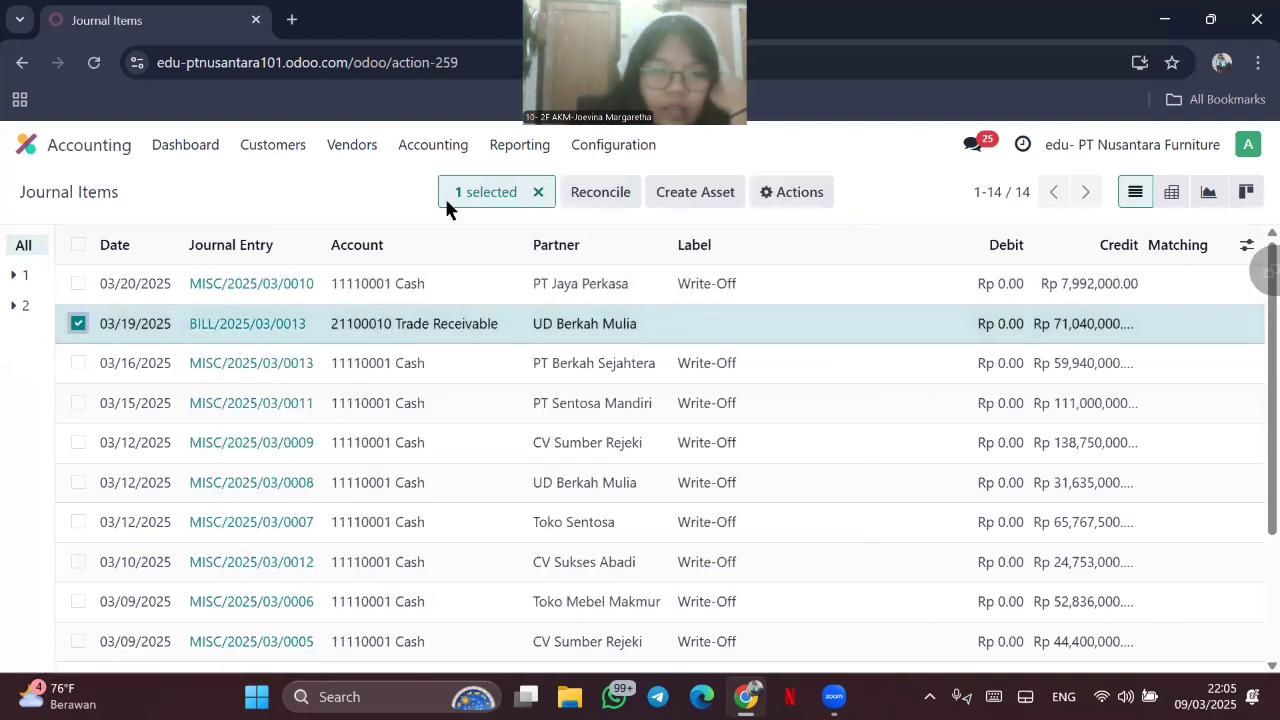
pyautogui.click(591, 191)
pyautogui.write('czs')
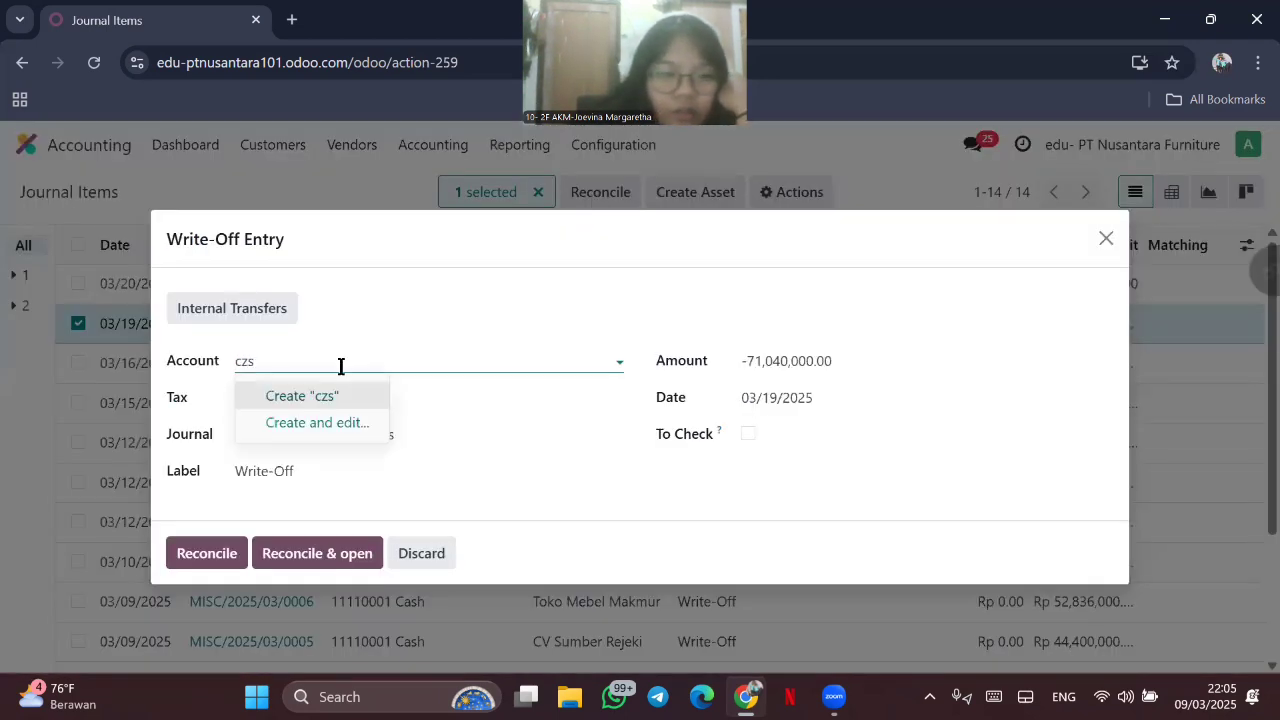
pyautogui.press('BackSpace')
pyautogui.press('BackSpace')
pyautogui.write('as')
pyautogui.click(348, 400)
pyautogui.click(229, 543)
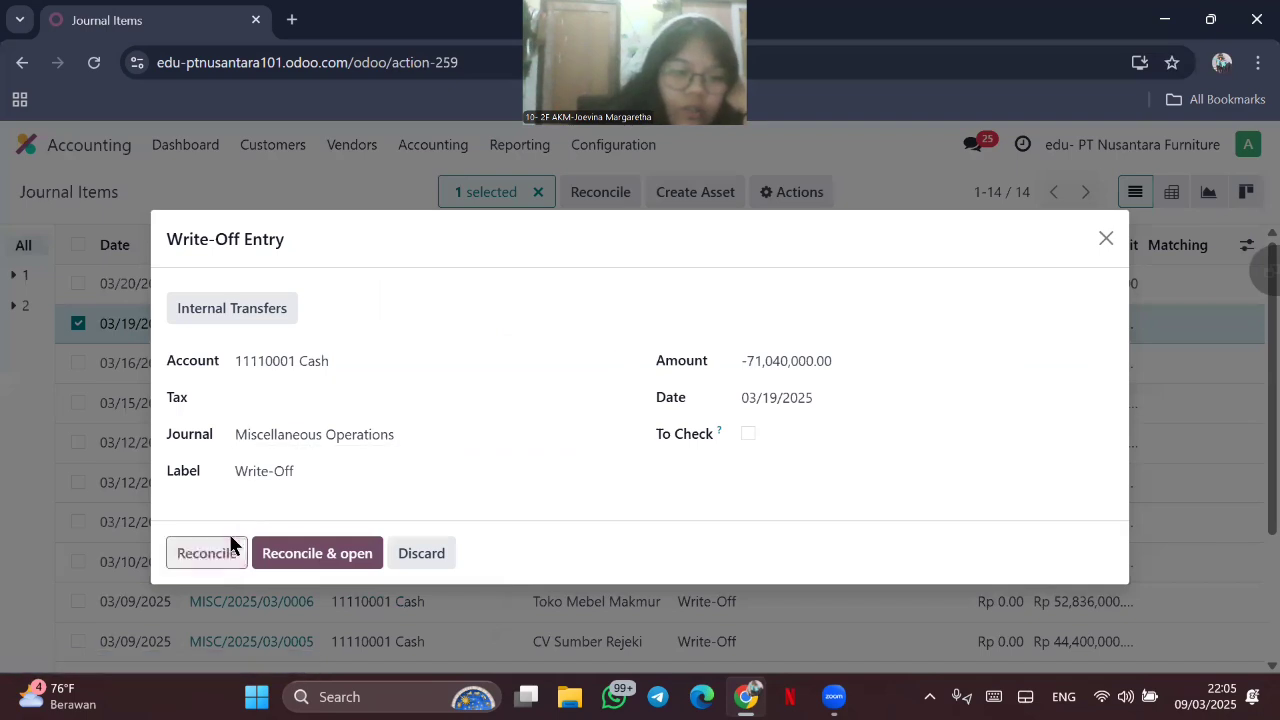
# Step: Reopen UD Berkah Mulia's order P00013 in Purchase and check the payment status and details of its vendor bill
pyautogui.click(50, 147)
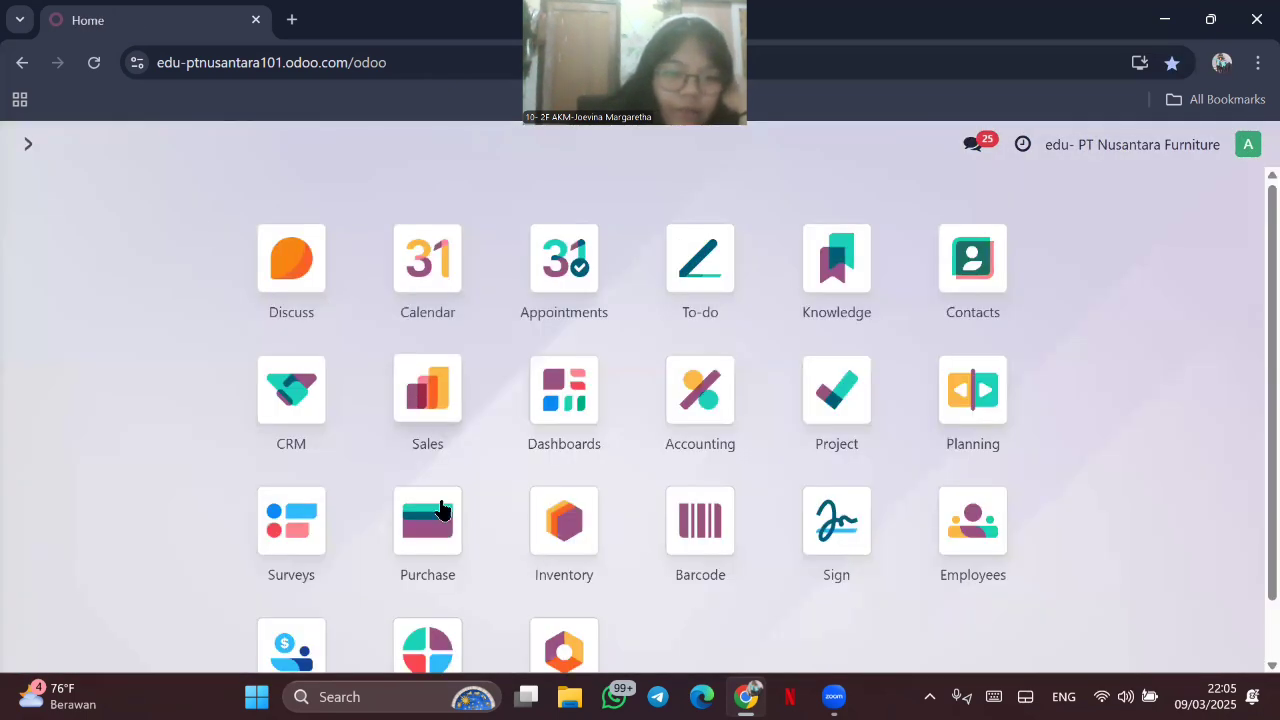
pyautogui.click(440, 510)
pyautogui.doubleClick(455, 440)
pyautogui.click(455, 440)
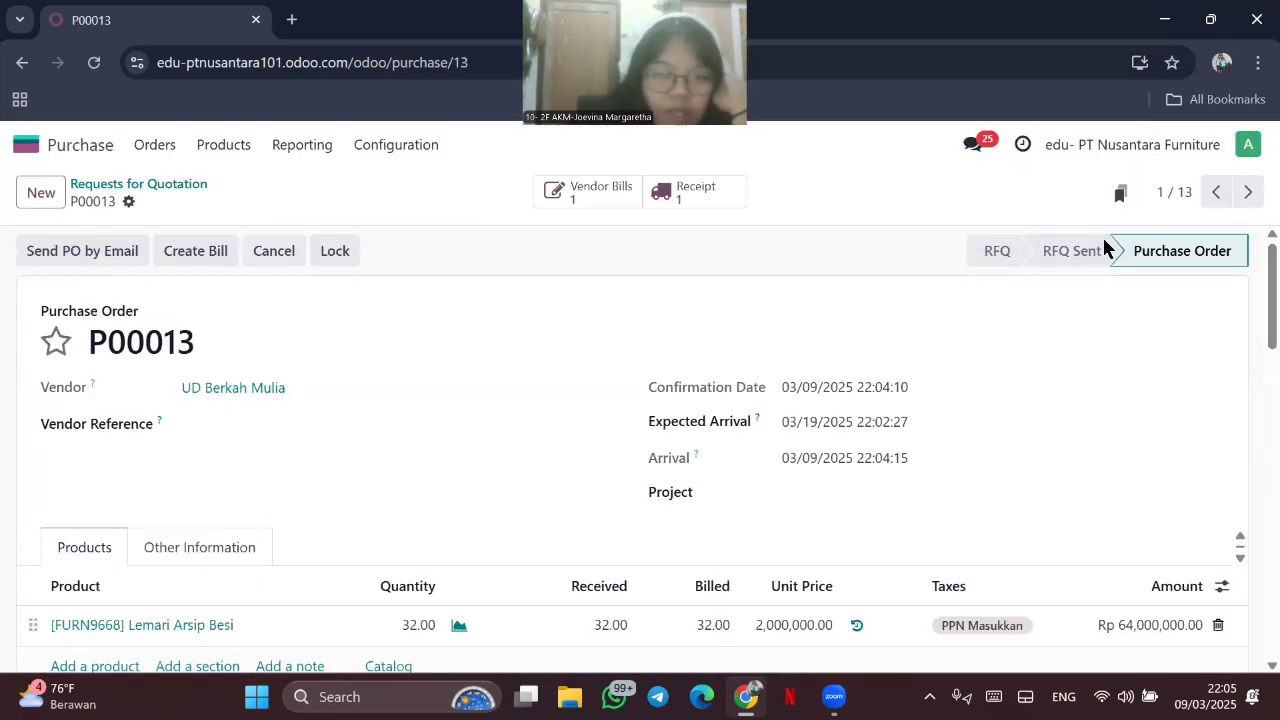
pyautogui.click(588, 200)
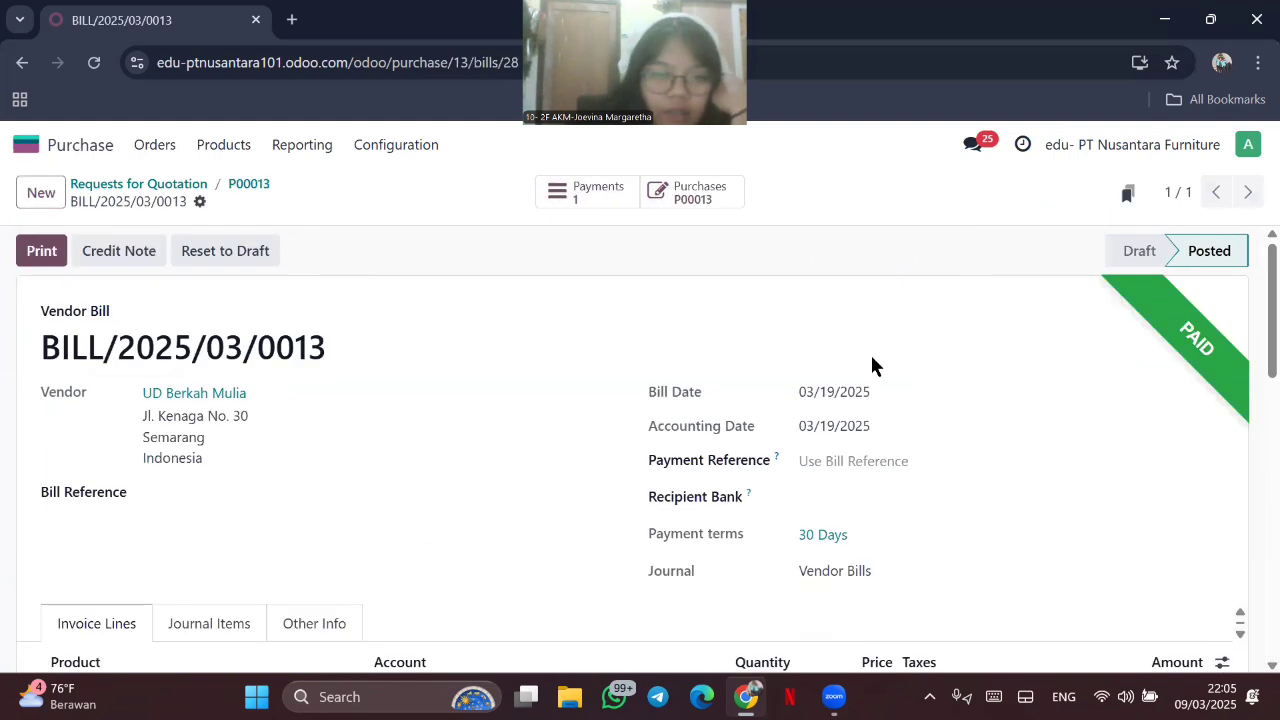
pyautogui.scroll(-1, 870, 356)
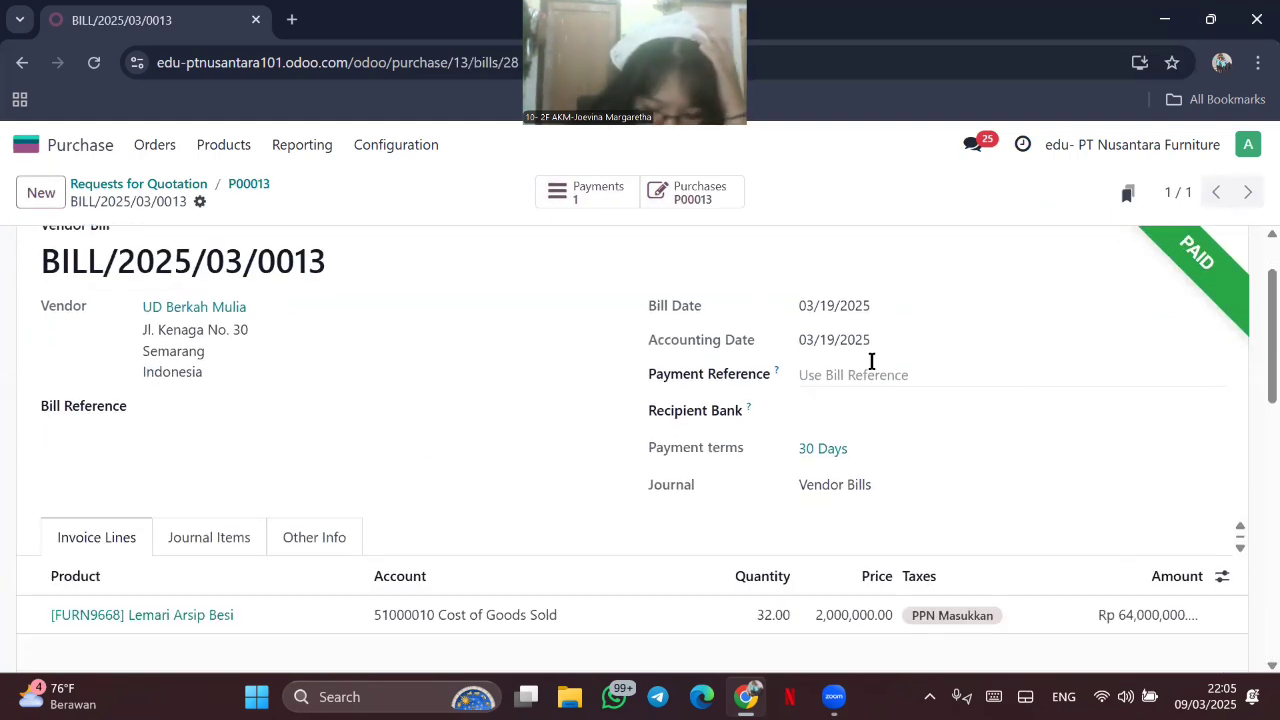
pyautogui.click(327, 405)
pyautogui.scroll(1, 327, 405)
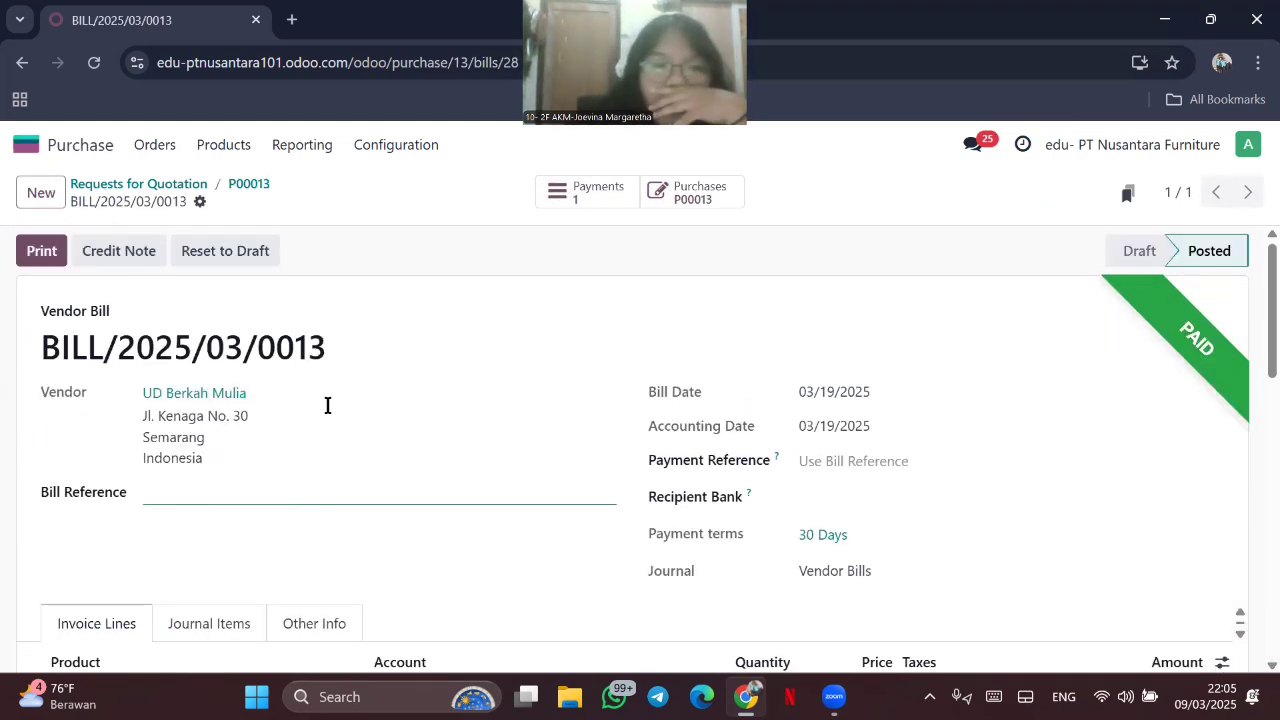
# Step: Create a new request for quotation with CV Maju Jaya as the vendor
pyautogui.click(160, 144)
pyautogui.click(203, 188)
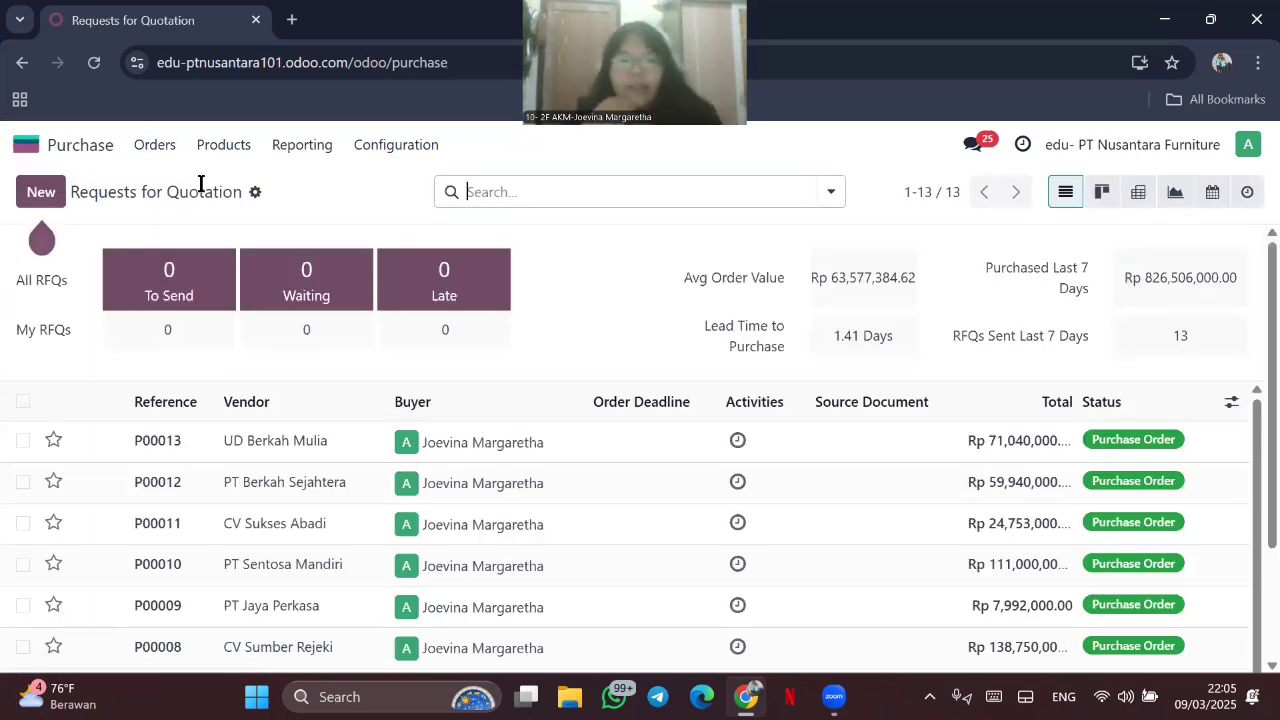
pyautogui.click(43, 197)
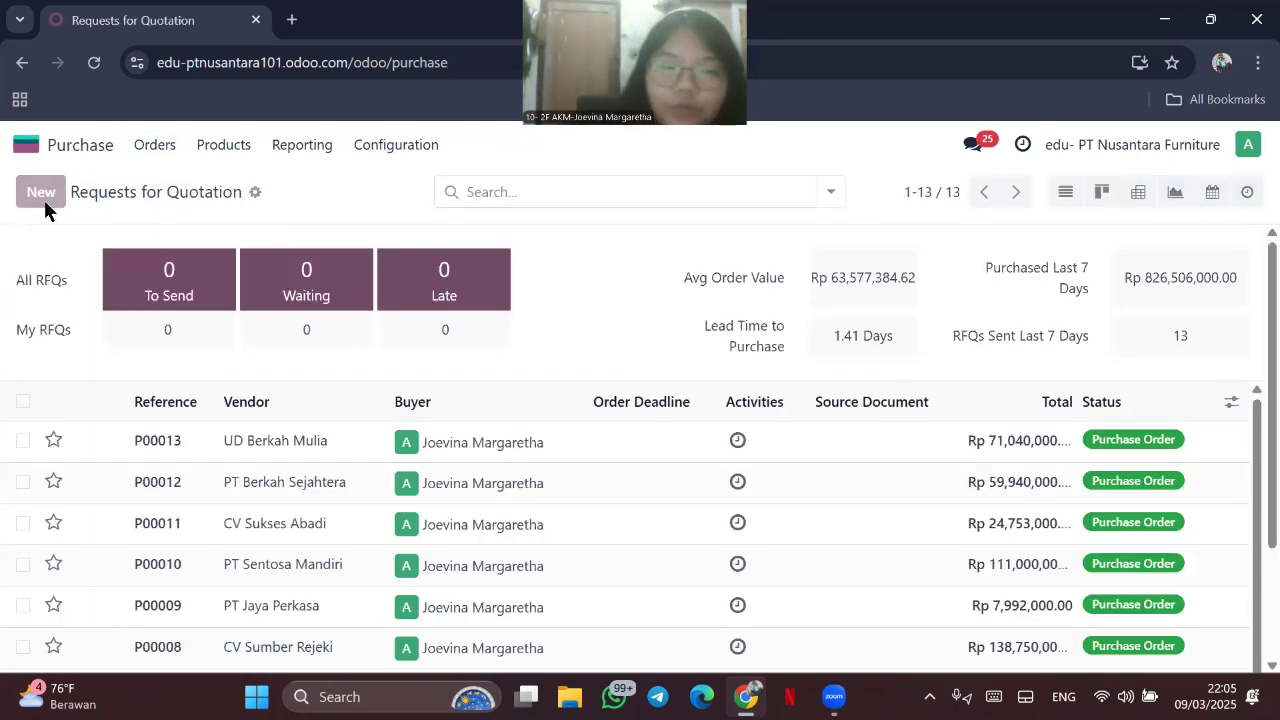
pyautogui.click(612, 384)
pyautogui.click(271, 506)
# Step: Set the order deadline of the CV Maju Jaya quotation to 03/21/2025
pyautogui.scroll(-2, 271, 515)
pyautogui.scroll(2, 600, 420)
pyautogui.click(880, 388)
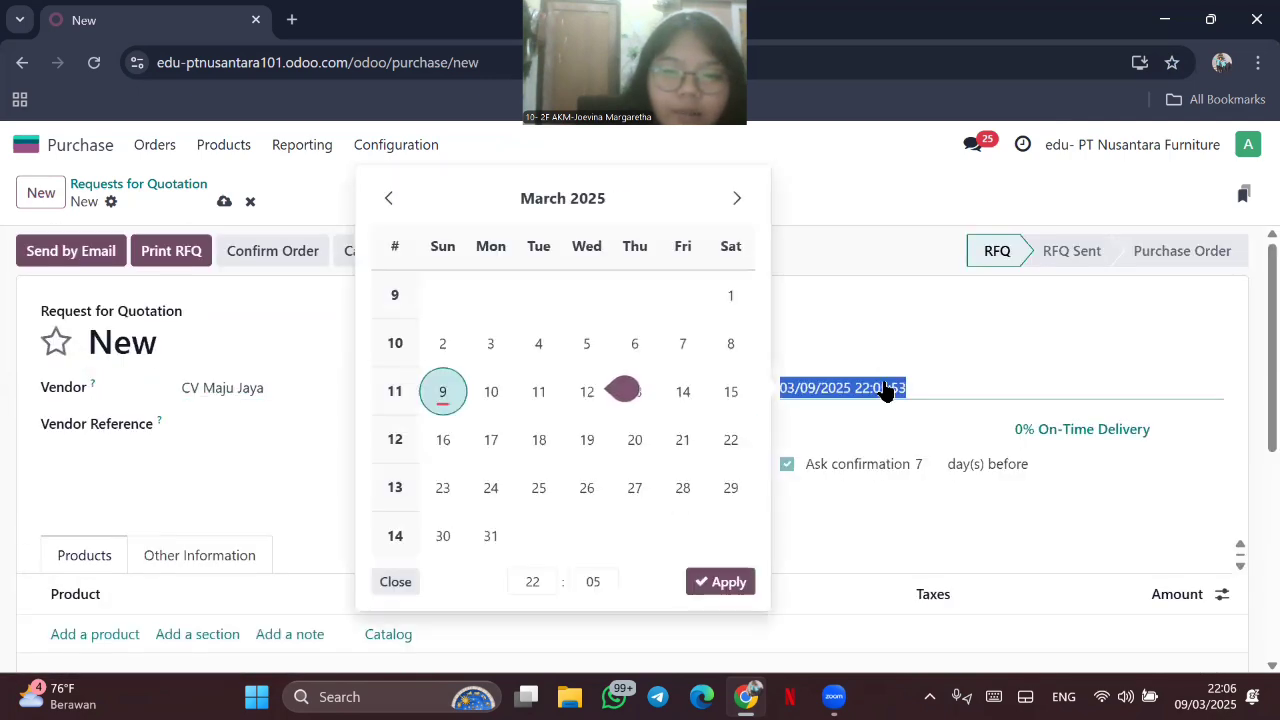
pyautogui.click(682, 442)
pyautogui.click(720, 581)
# Step: Set the expected arrival of the CV Maju Jaya quotation to 04/14/2025
pyautogui.click(840, 426)
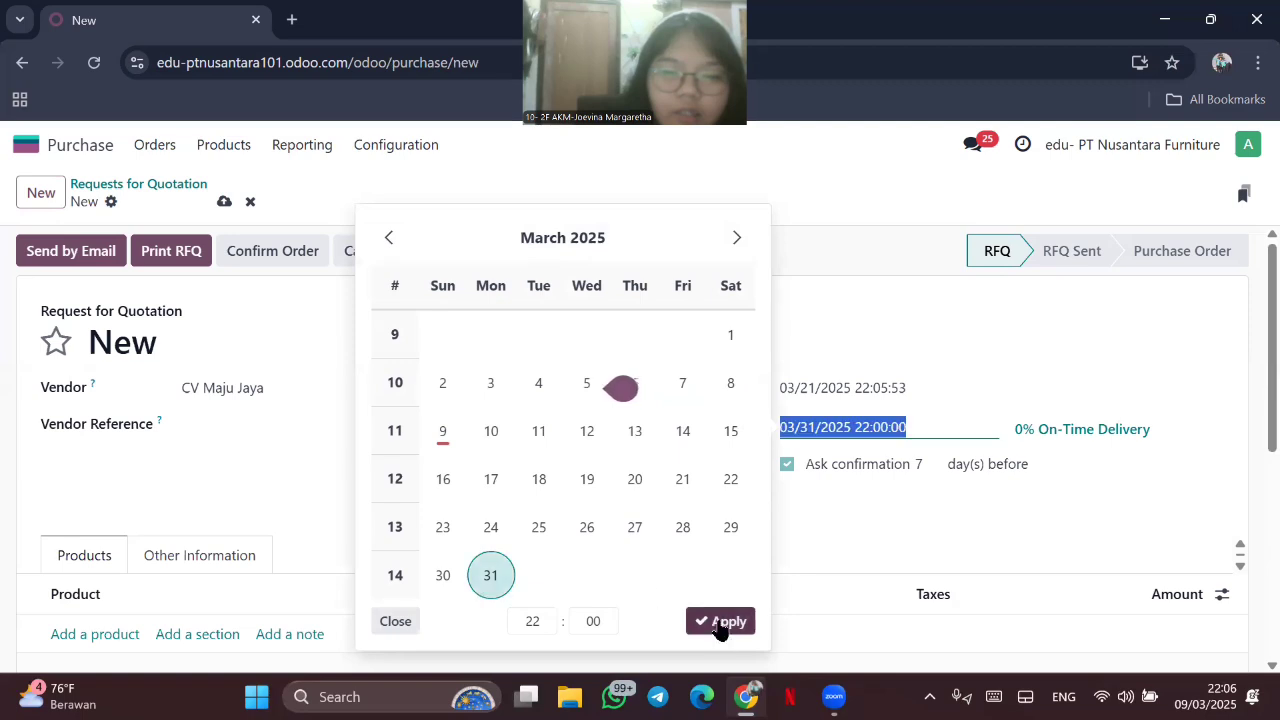
pyautogui.click(737, 237)
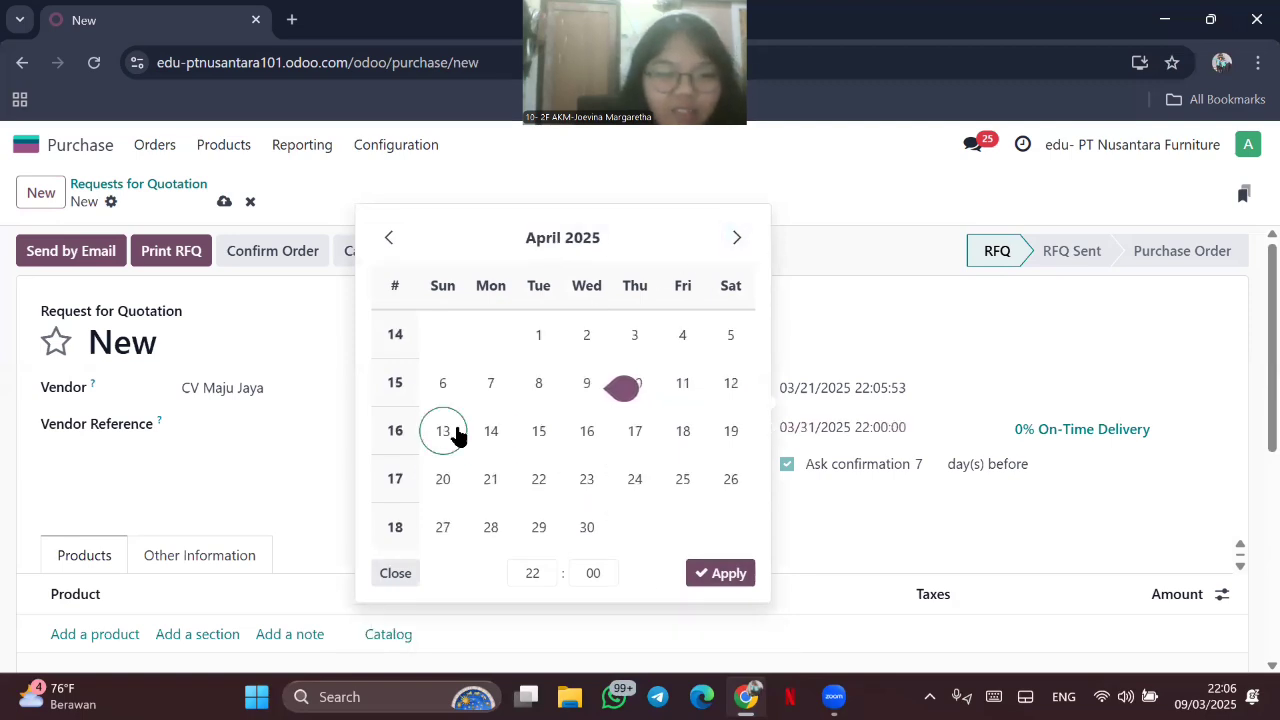
pyautogui.click(490, 431)
pyautogui.click(714, 572)
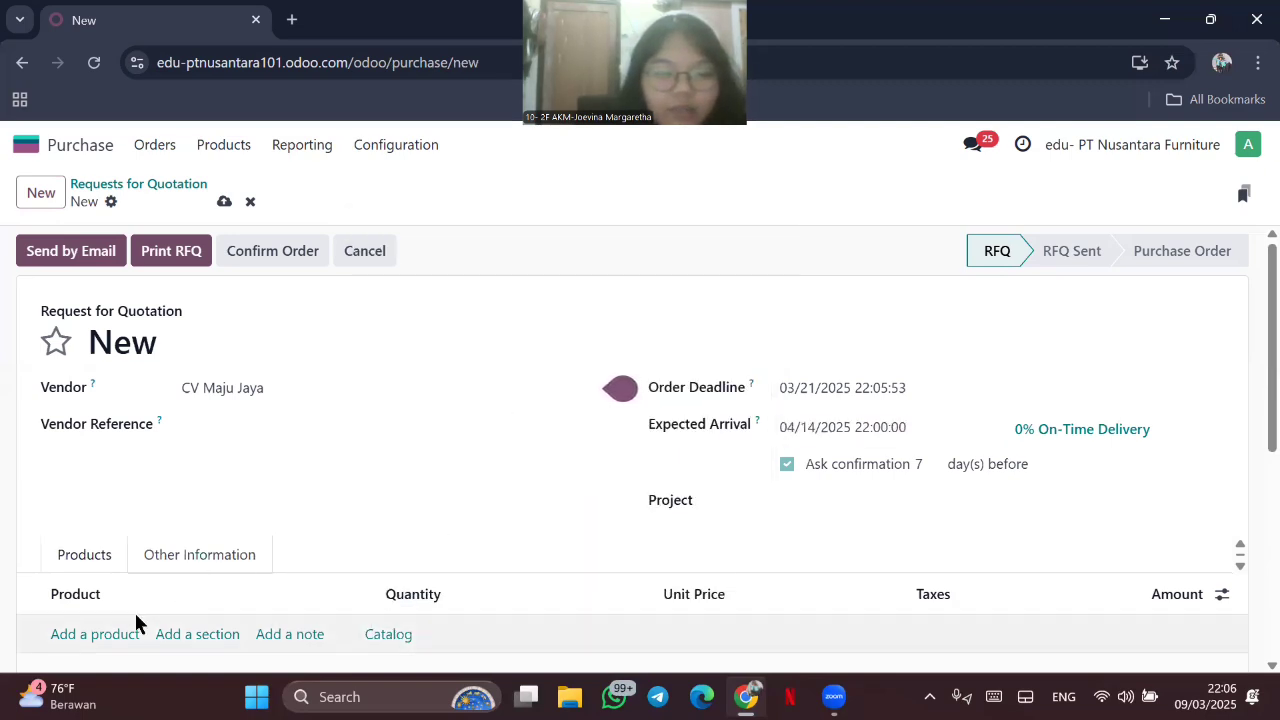
# Step: Add [FURN9676] Set Meja Makan from the full product list with a quantity of 5
pyautogui.click(95, 633)
pyautogui.scroll(-2, 234, 597)
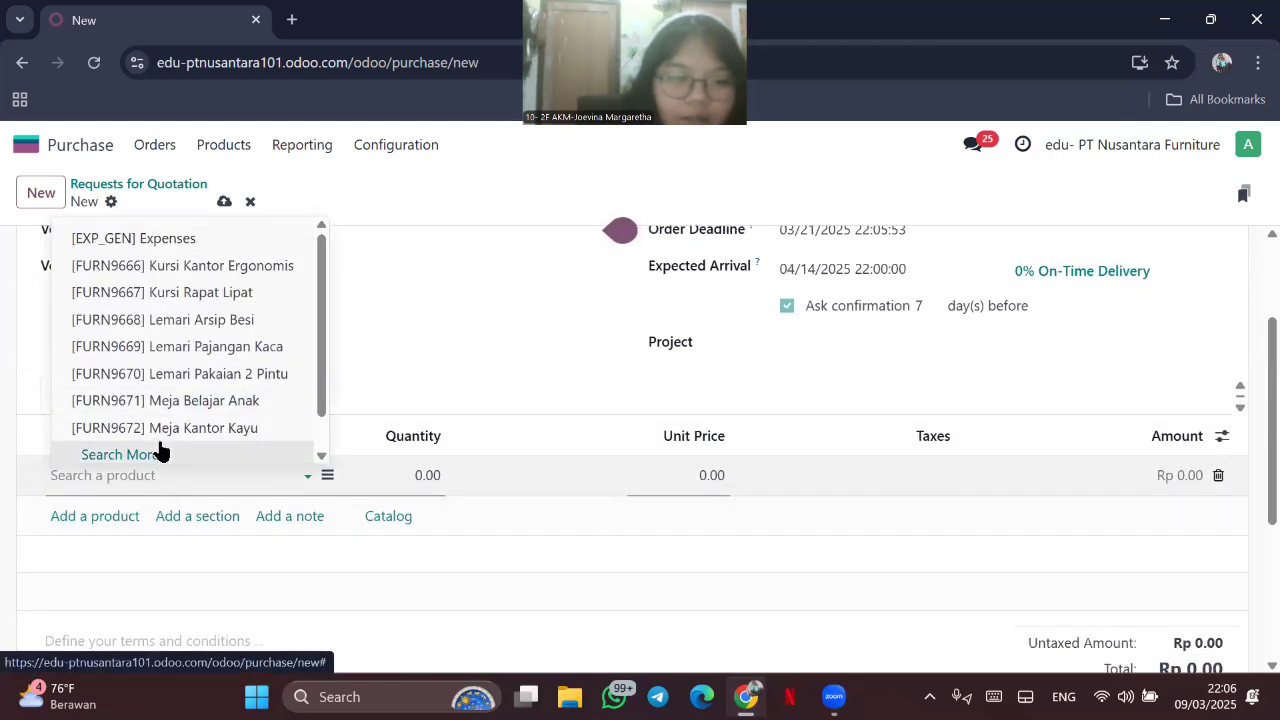
pyautogui.click(160, 449)
pyautogui.scroll(-3, 525, 537)
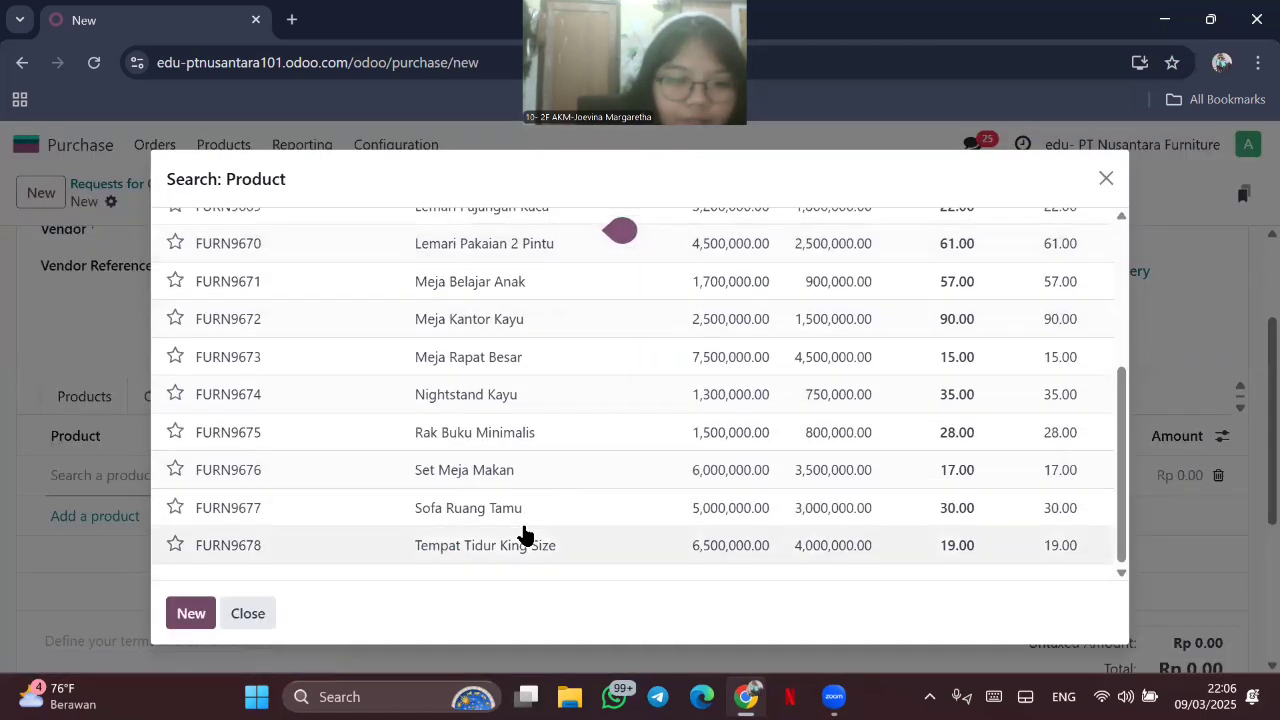
pyautogui.click(563, 463)
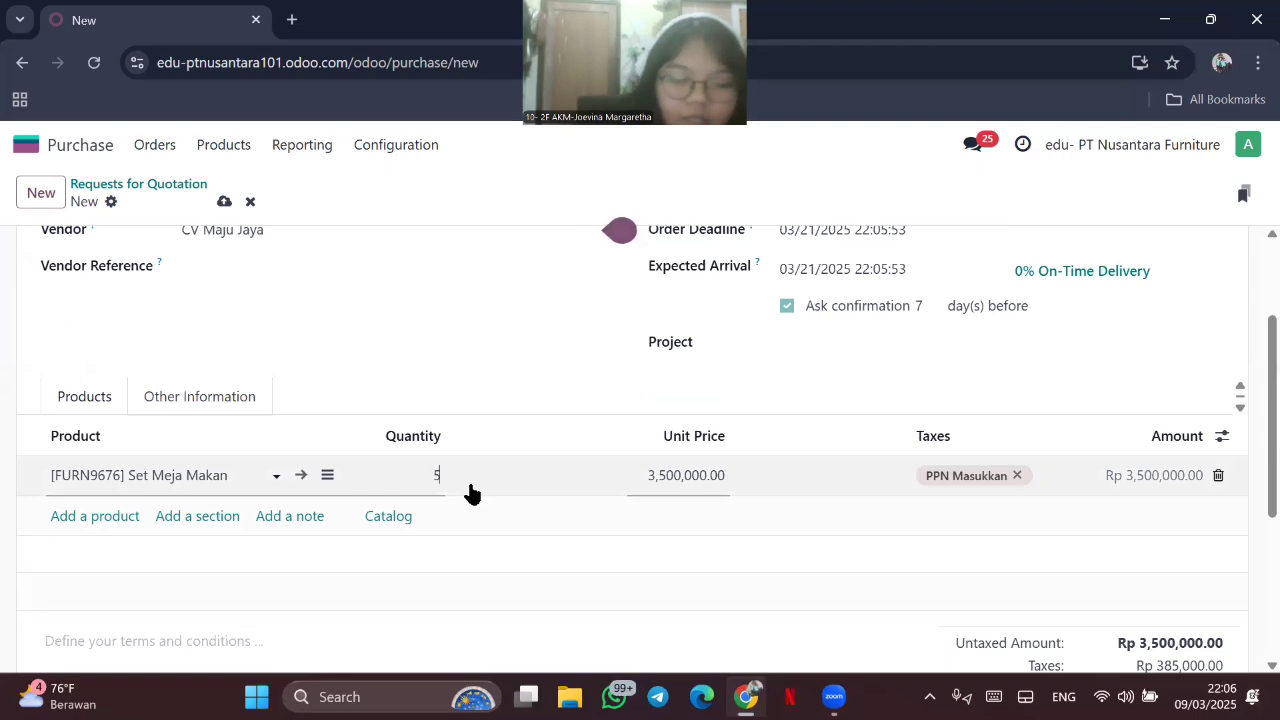
pyautogui.press('Return')
# Step: Add [FURN9675] Rak Buku Minimalis from the full product list with a quantity of 25
pyautogui.click(304, 515)
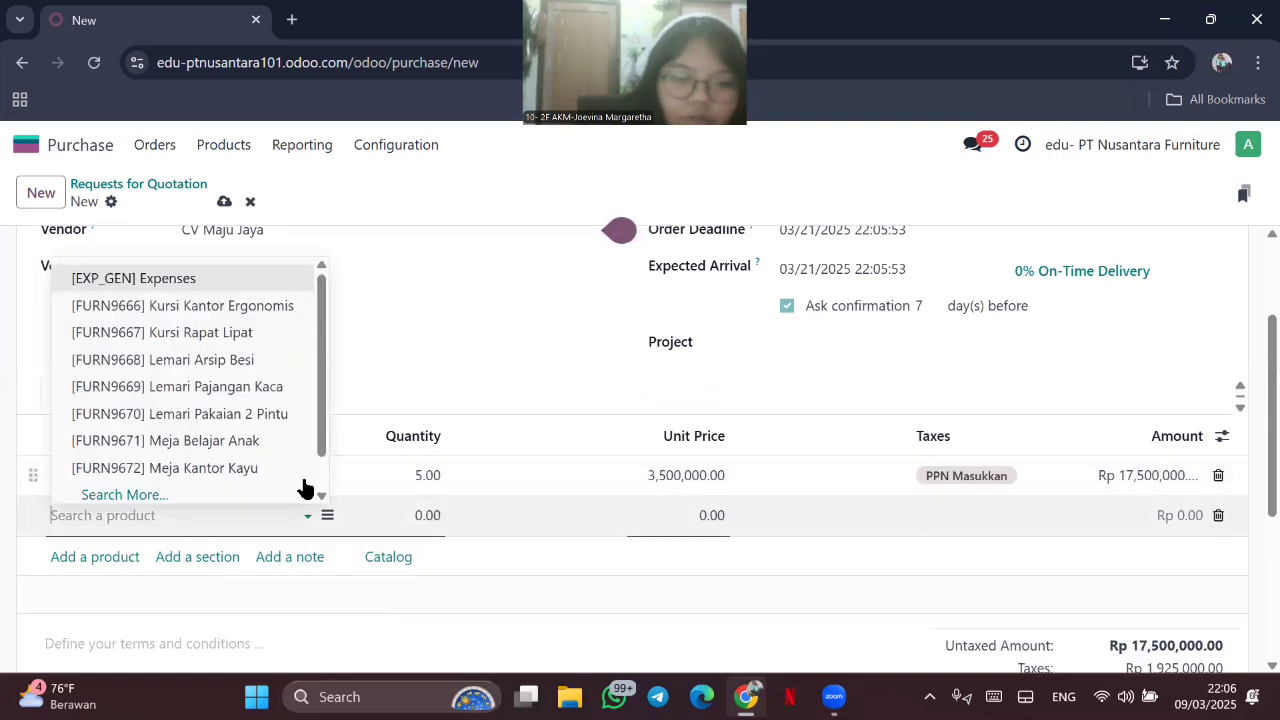
pyautogui.click(180, 494)
pyautogui.scroll(-3, 591, 400)
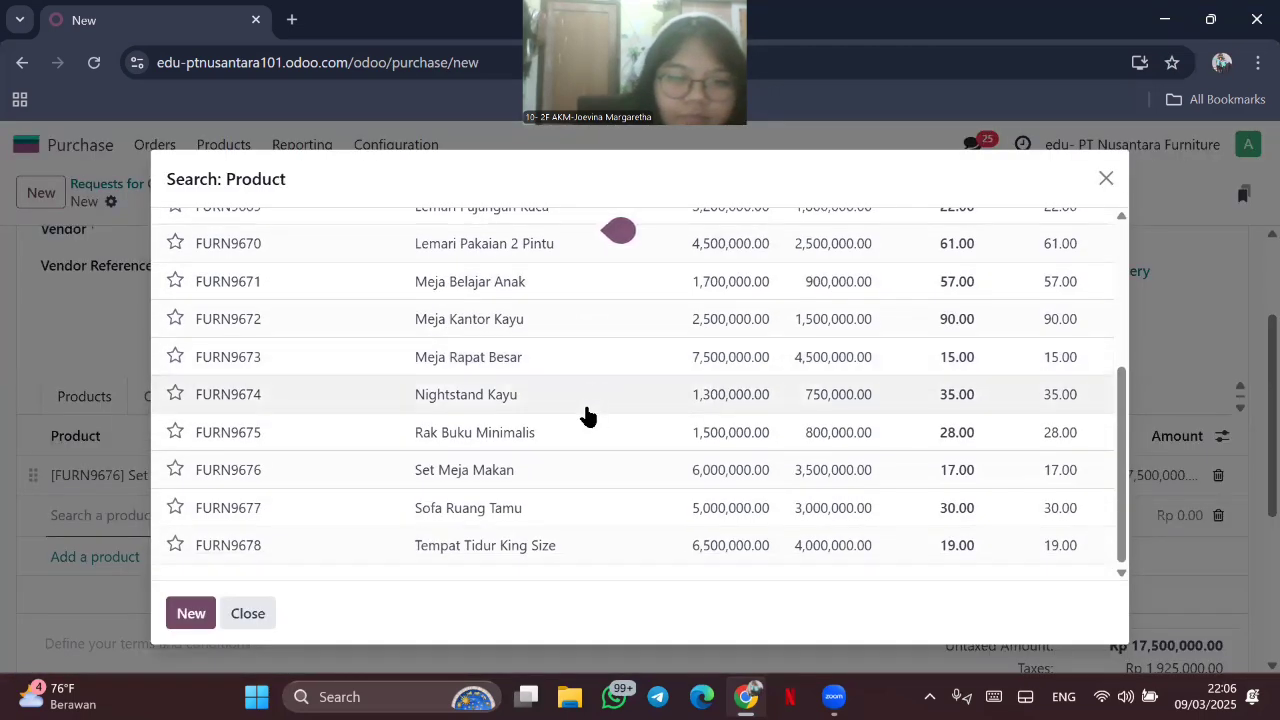
pyautogui.click(574, 440)
pyautogui.click(440, 516)
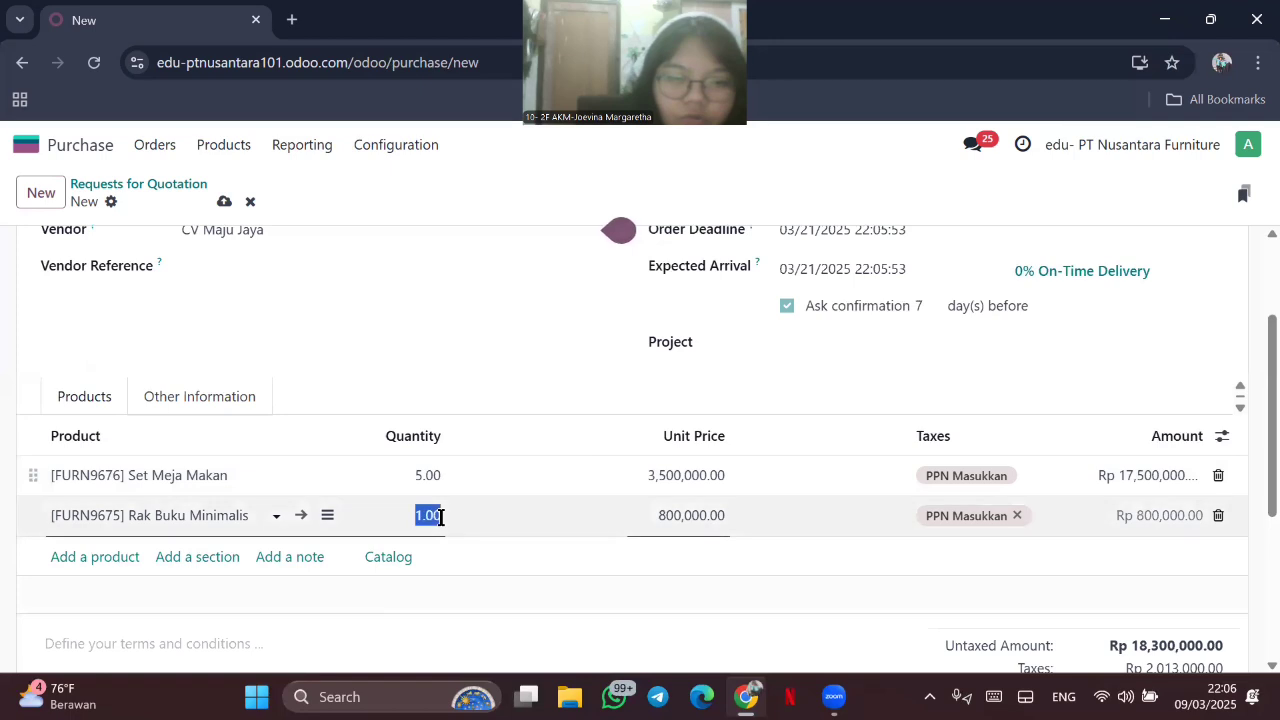
pyautogui.scroll(-2, 664, 515)
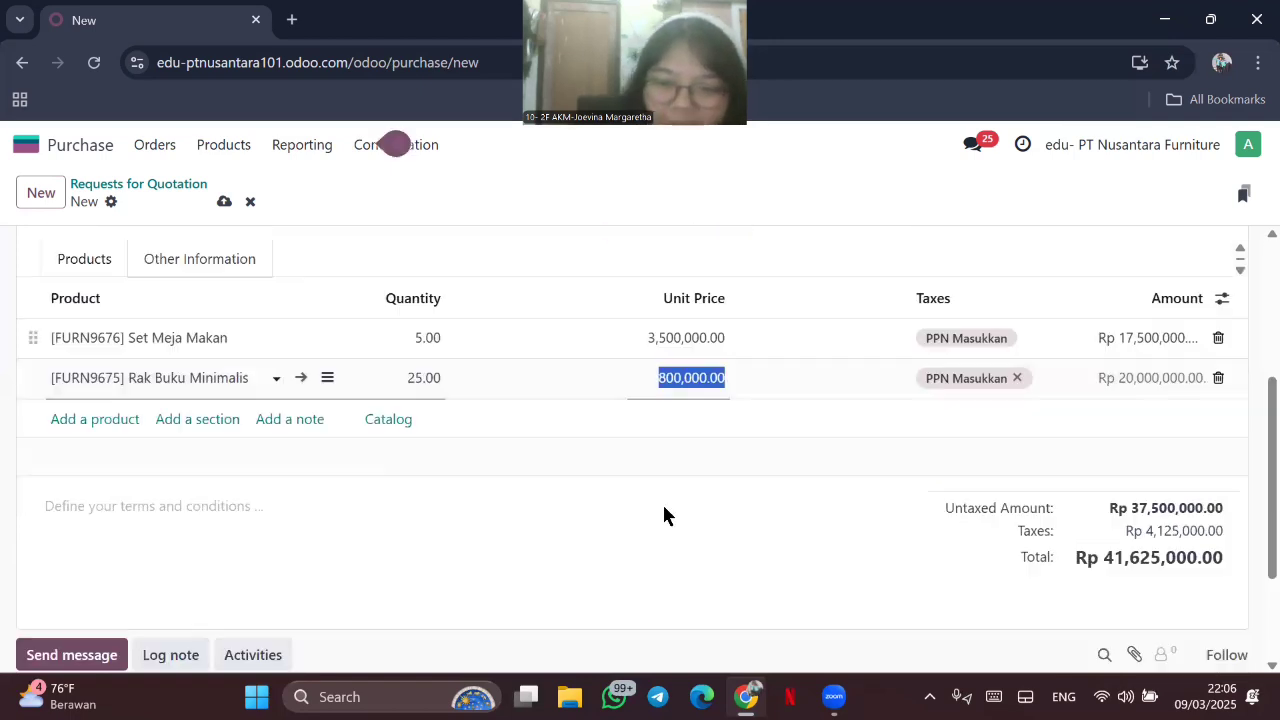
# Step: Add [FURN9678] Tempat Tidur King Size from the full product list with a quantity of 15
pyautogui.scroll(3, 664, 515)
pyautogui.click(106, 648)
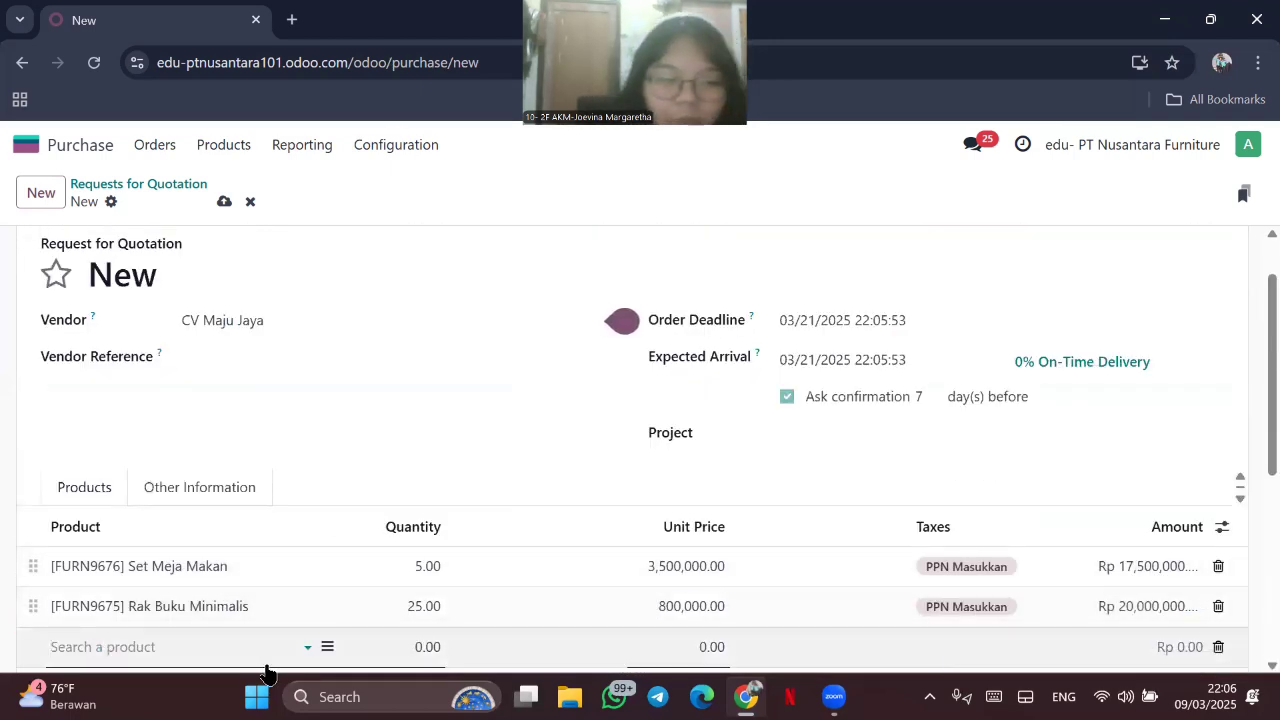
pyautogui.click(306, 645)
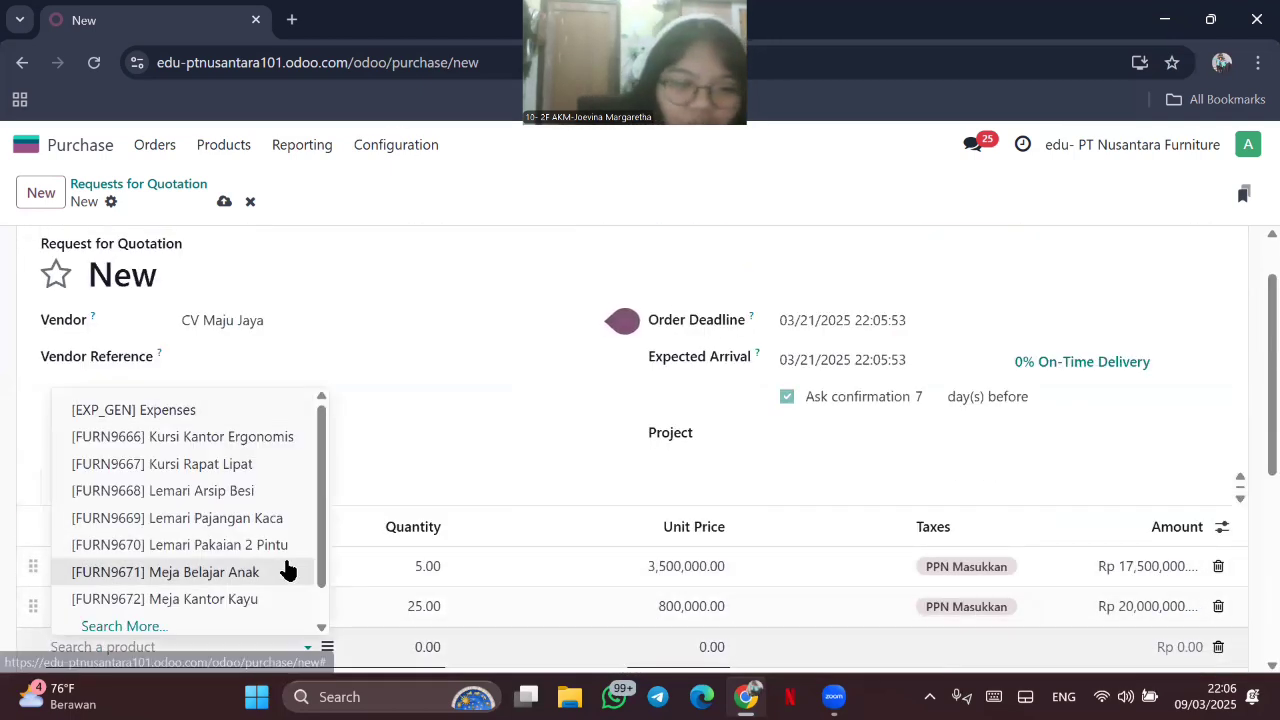
pyautogui.click(168, 623)
pyautogui.scroll(-2, 491, 520)
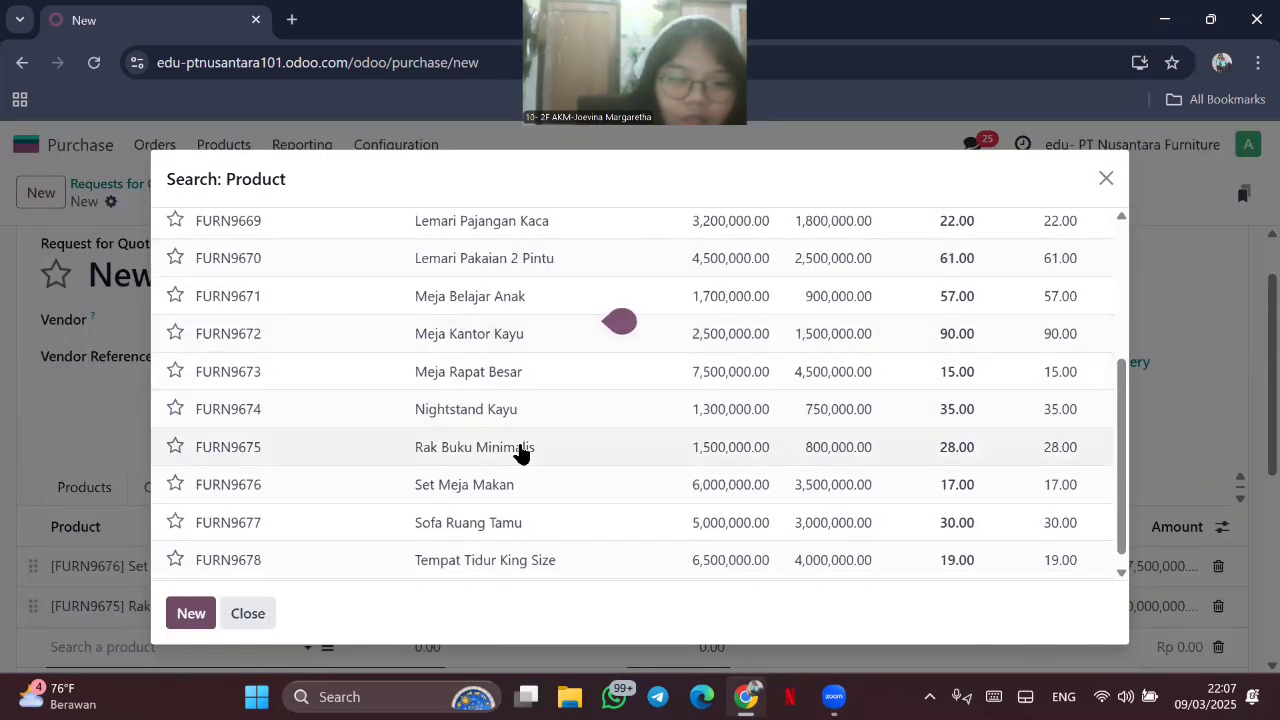
pyautogui.click(493, 545)
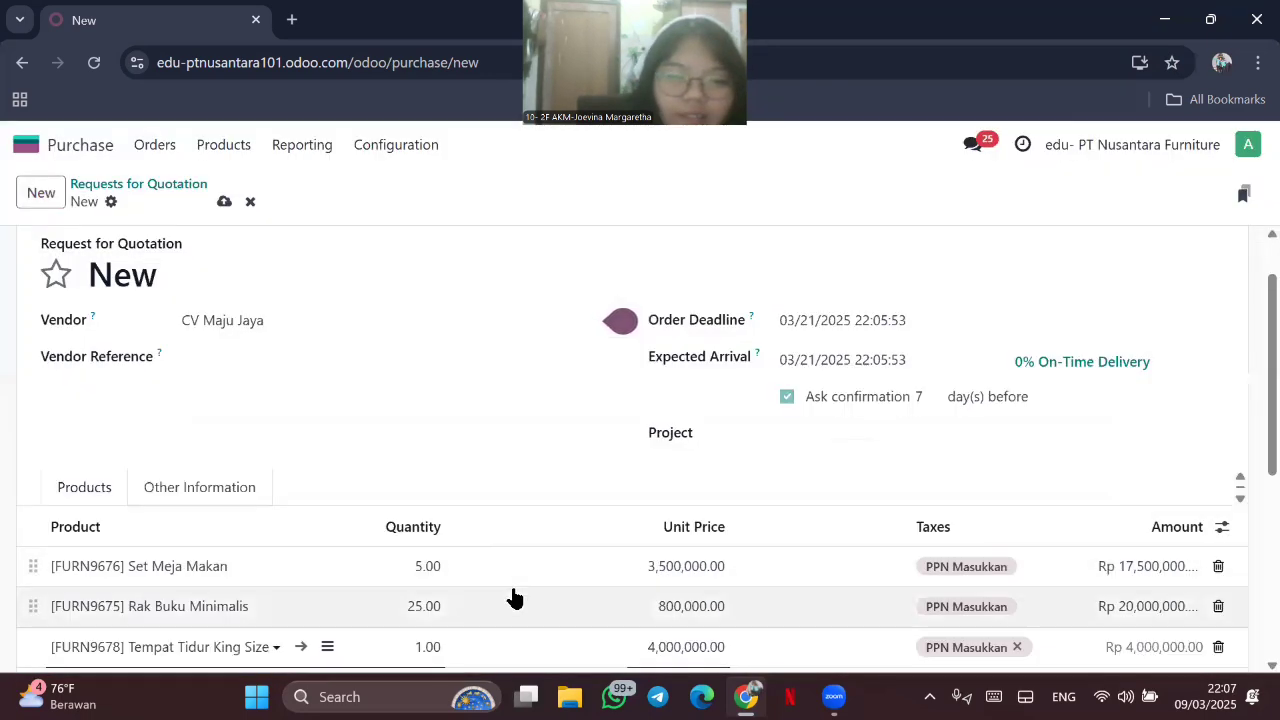
pyautogui.scroll(-1, 511, 597)
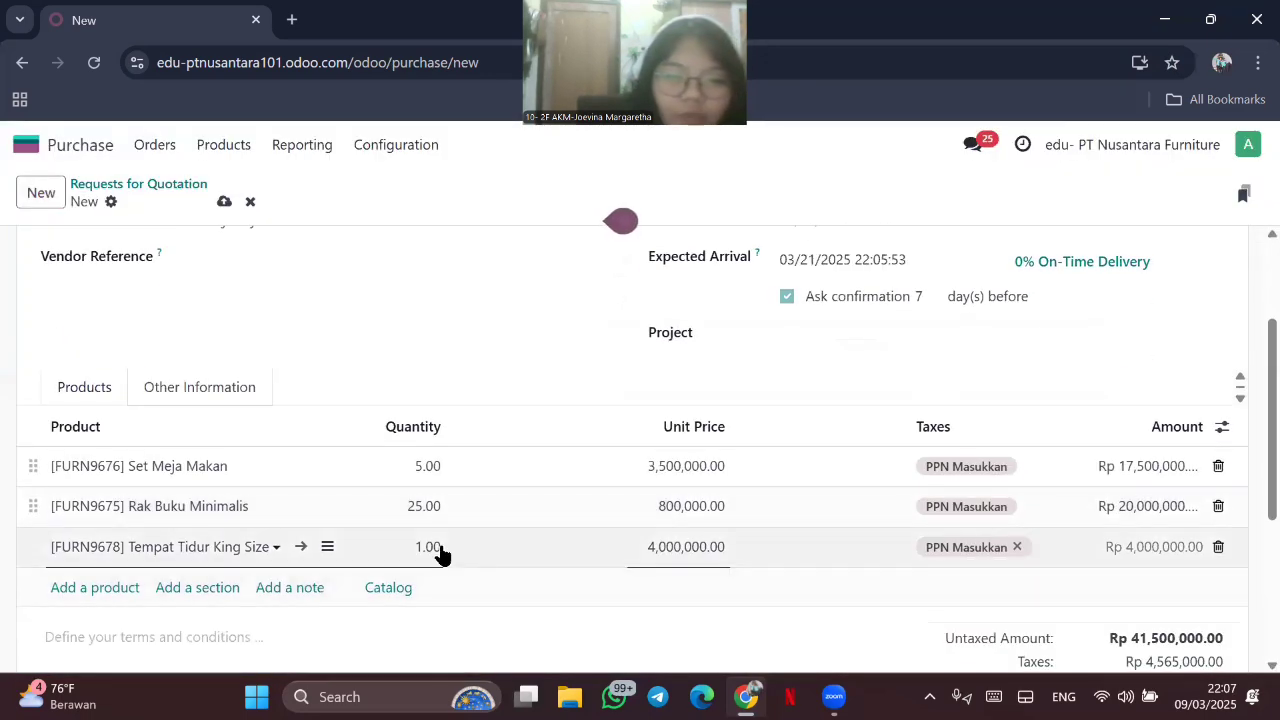
pyautogui.click(674, 545)
# Step: Send the request for quotation to CV Maju Jaya by email with the prepared message and PDF attachment
pyautogui.scroll(2, 35, 297)
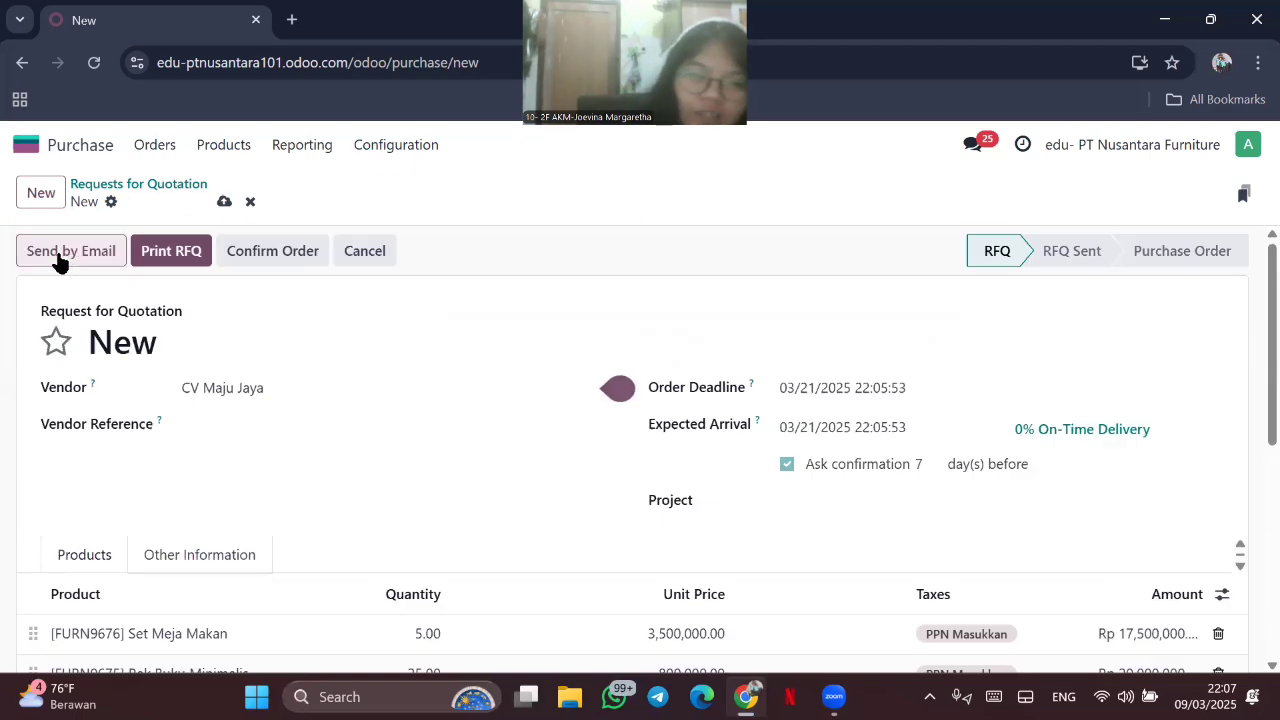
pyautogui.click(60, 256)
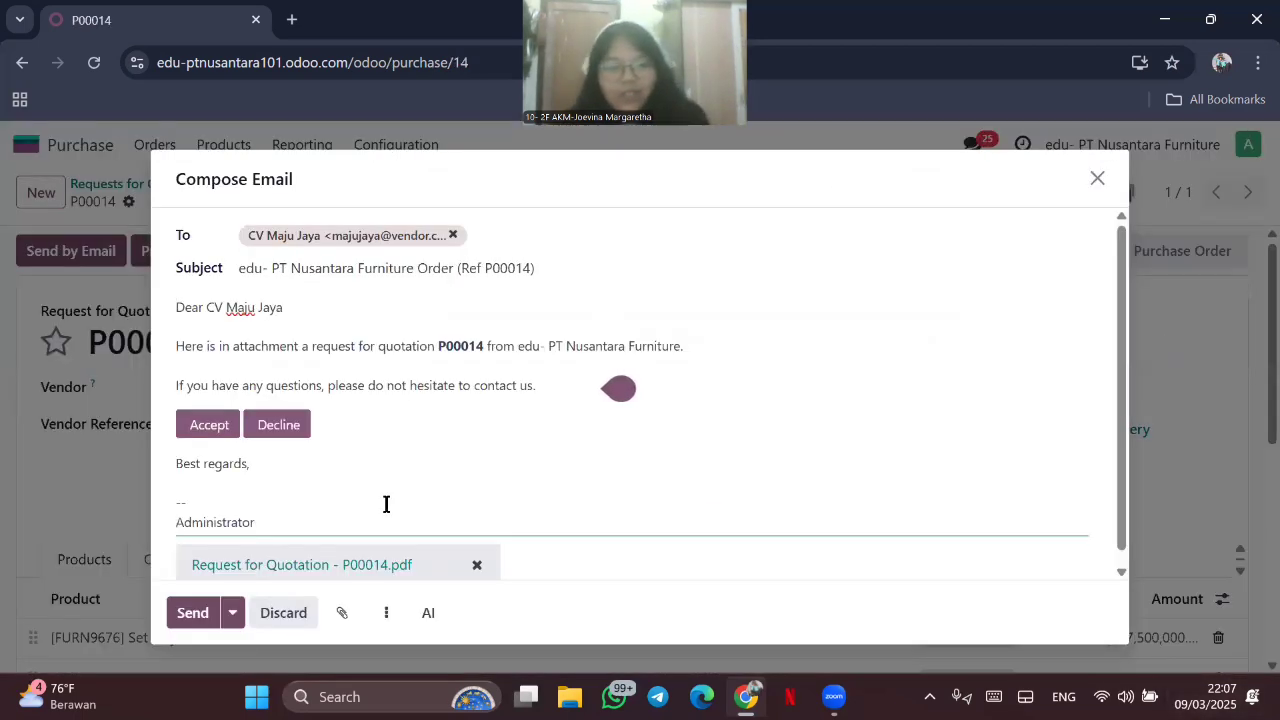
pyautogui.click(184, 613)
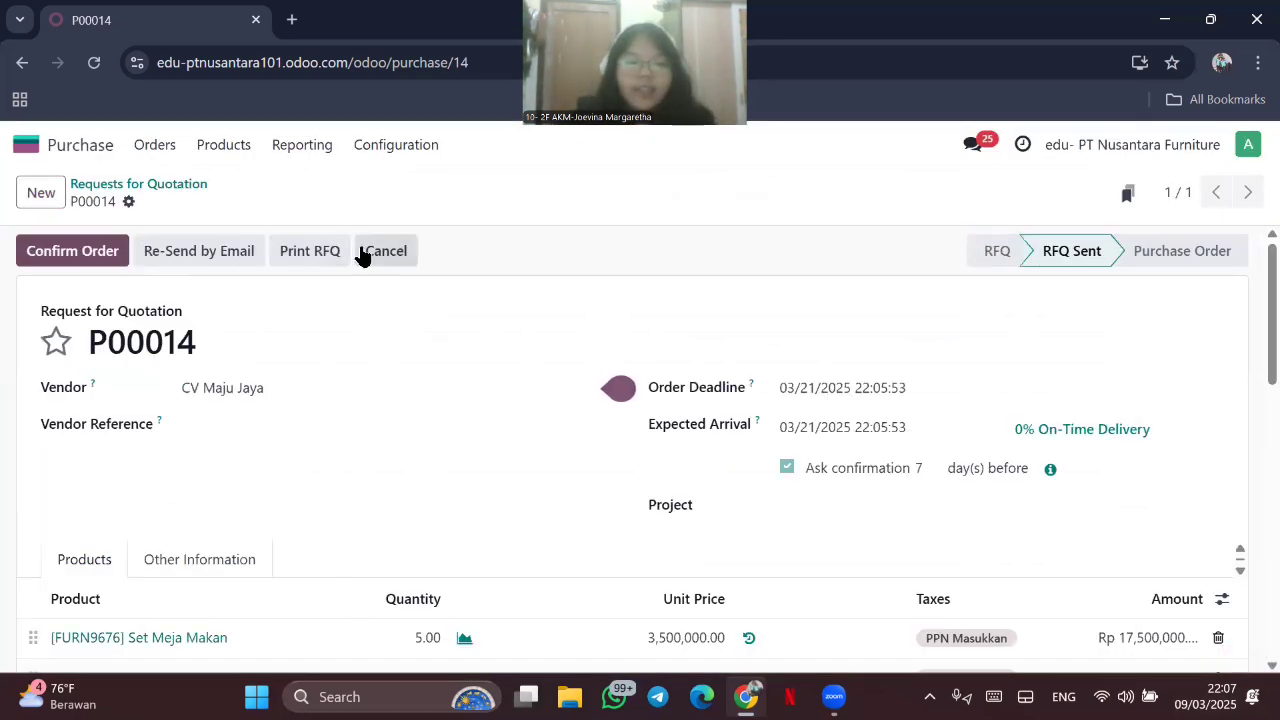
# Step: Confirm the CV Maju Jaya order and validate its product receipt
pyautogui.click(95, 243)
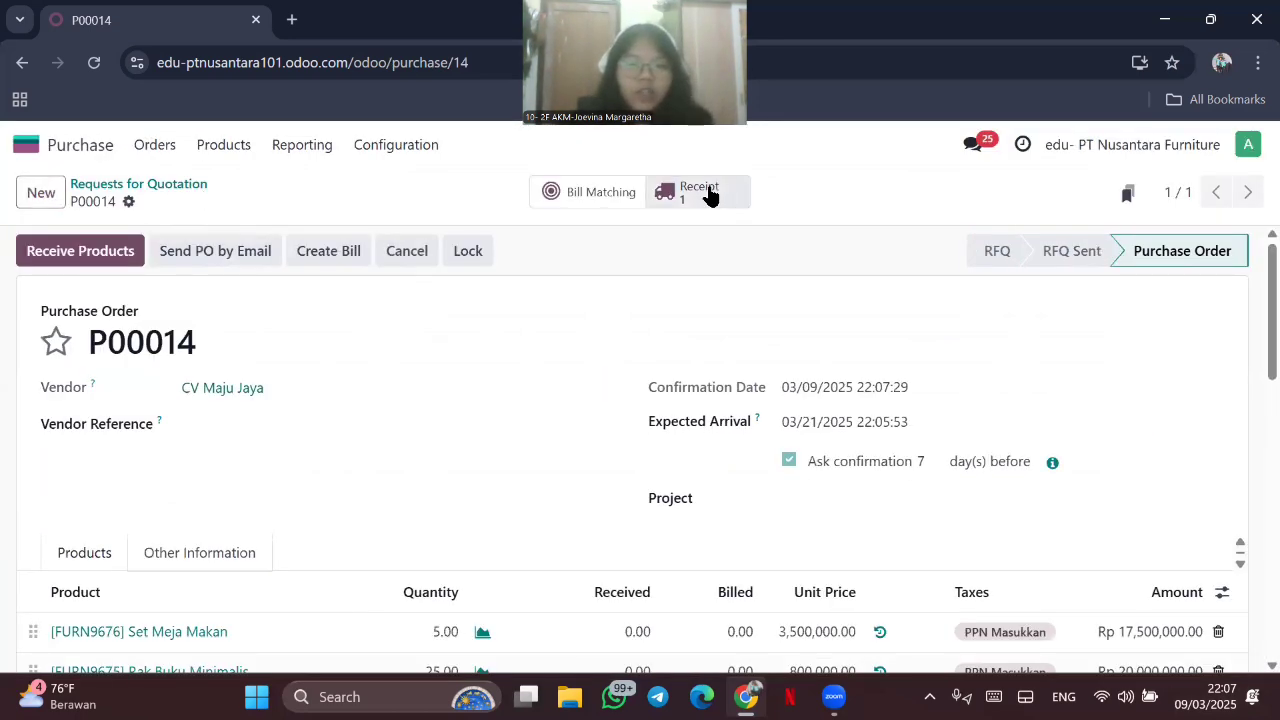
pyautogui.click(722, 194)
pyautogui.click(36, 251)
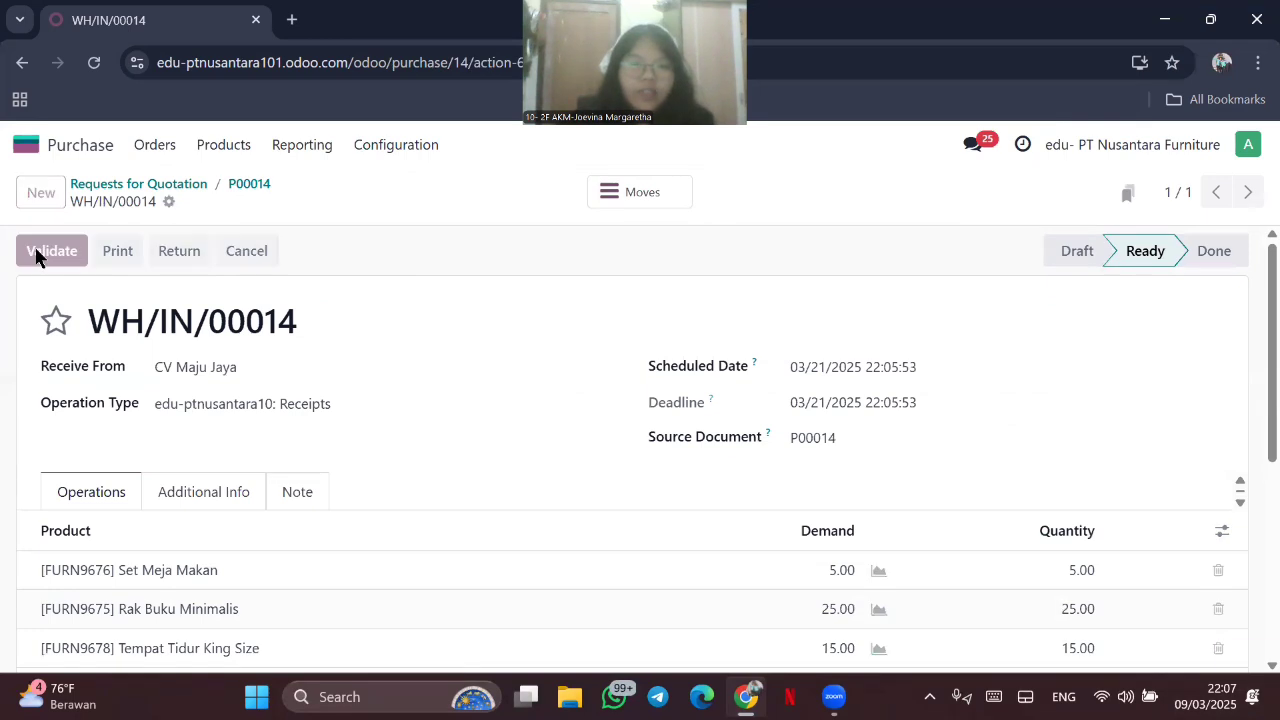
# Step: Create a vendor bill from purchase order P00014, date it 03/21/2025 and confirm it
pyautogui.click(140, 144)
pyautogui.click(171, 207)
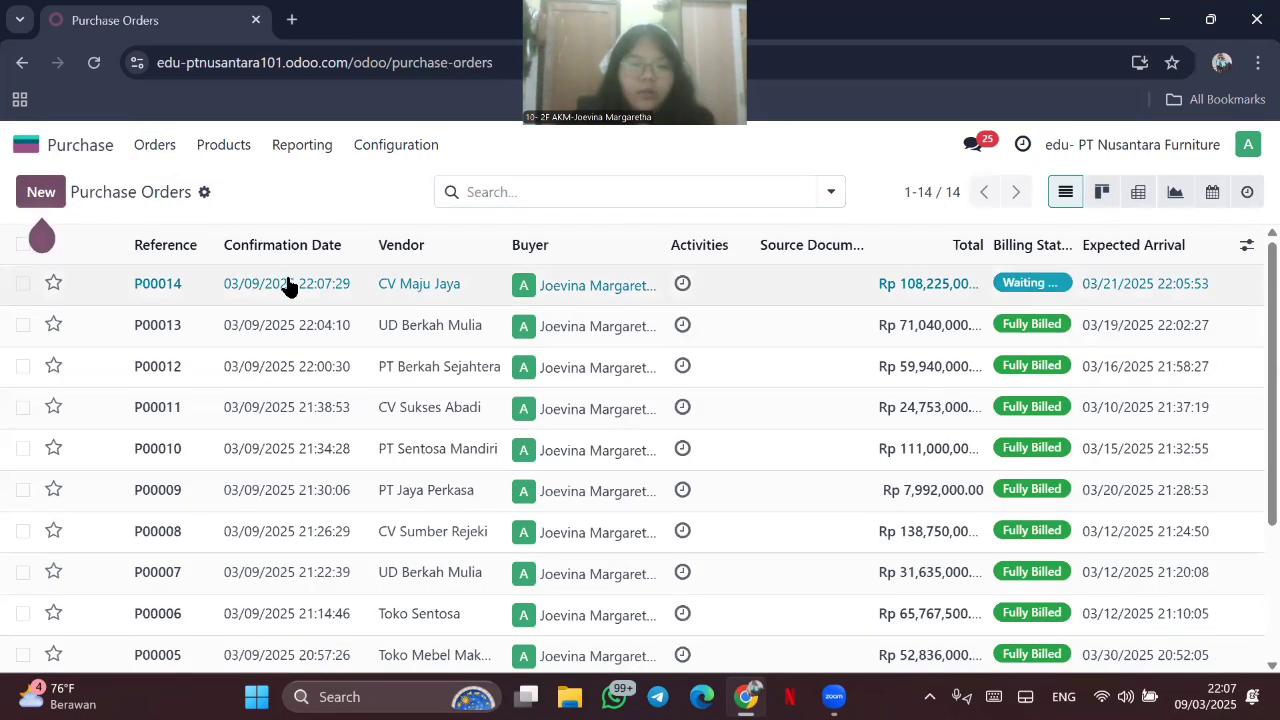
pyautogui.click(286, 284)
pyautogui.click(152, 258)
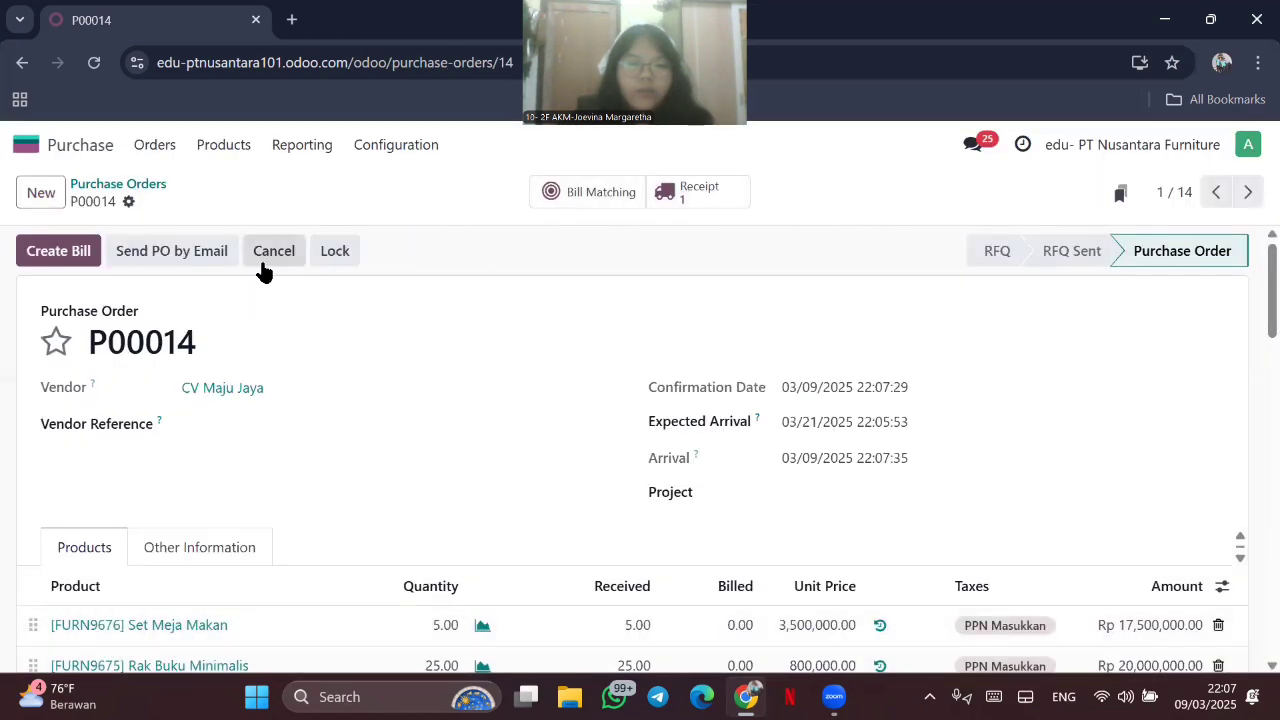
pyautogui.click(63, 255)
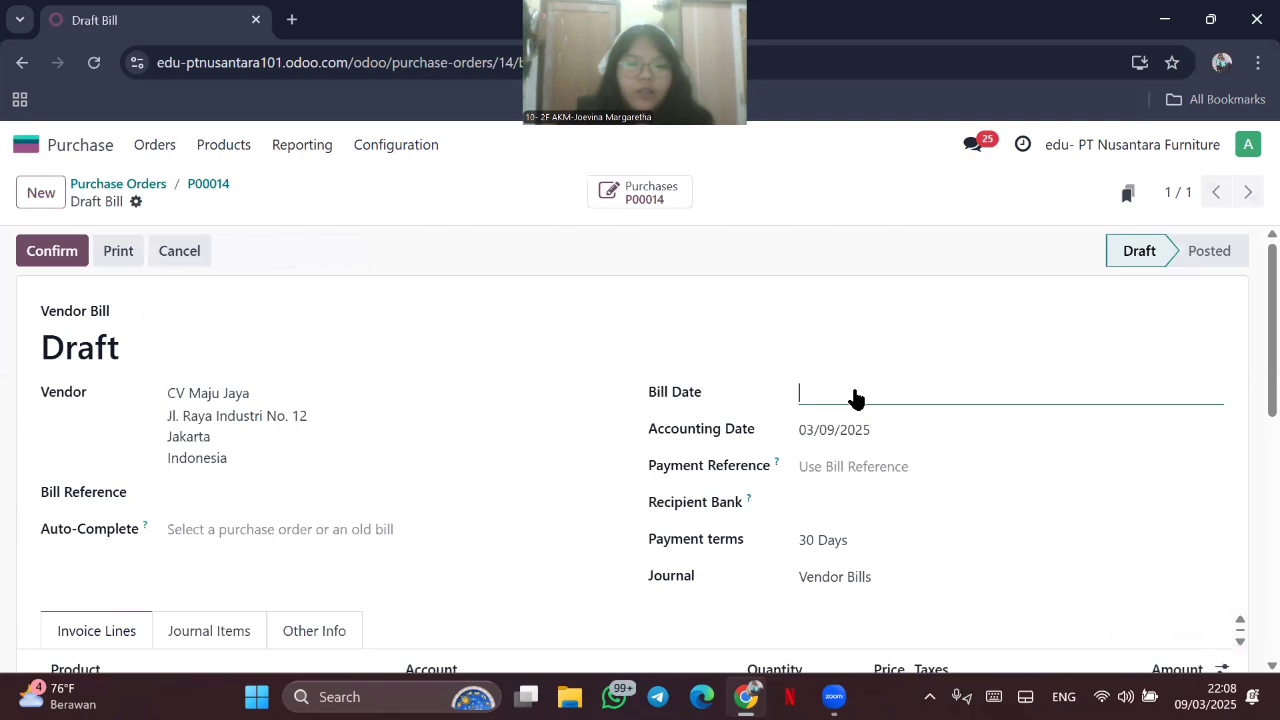
pyautogui.click(855, 397)
pyautogui.click(702, 459)
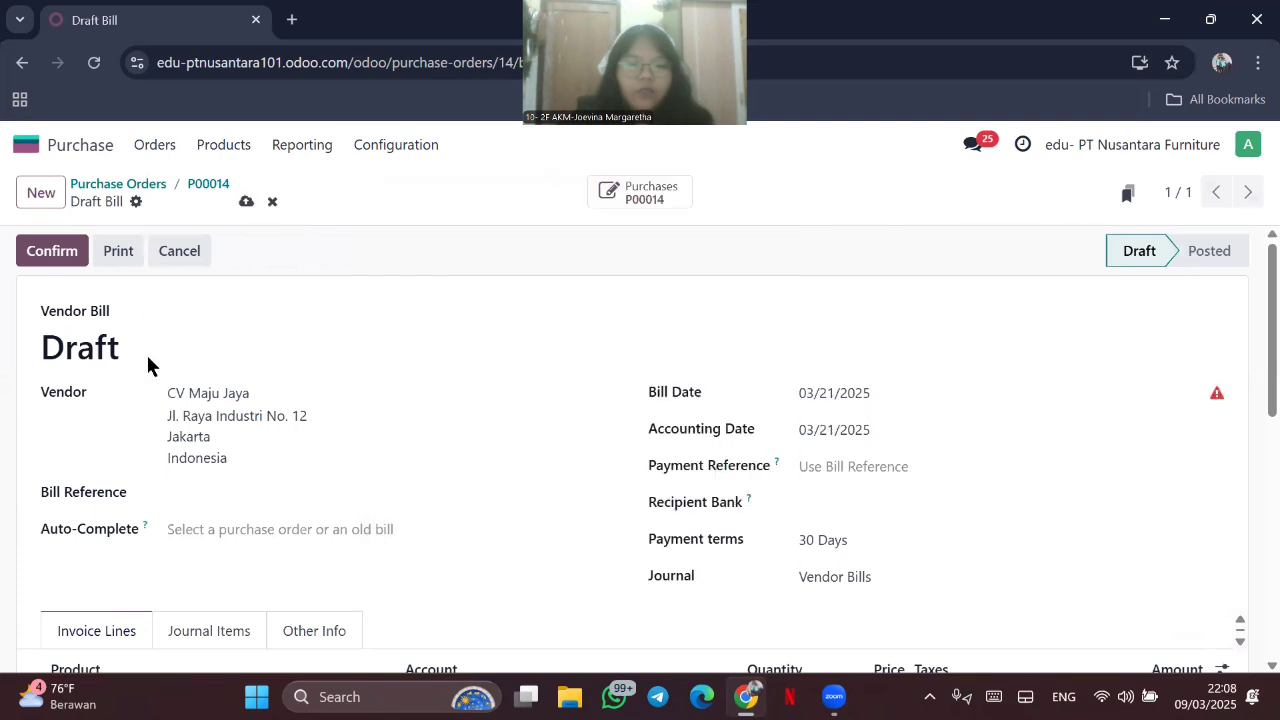
pyautogui.click(63, 262)
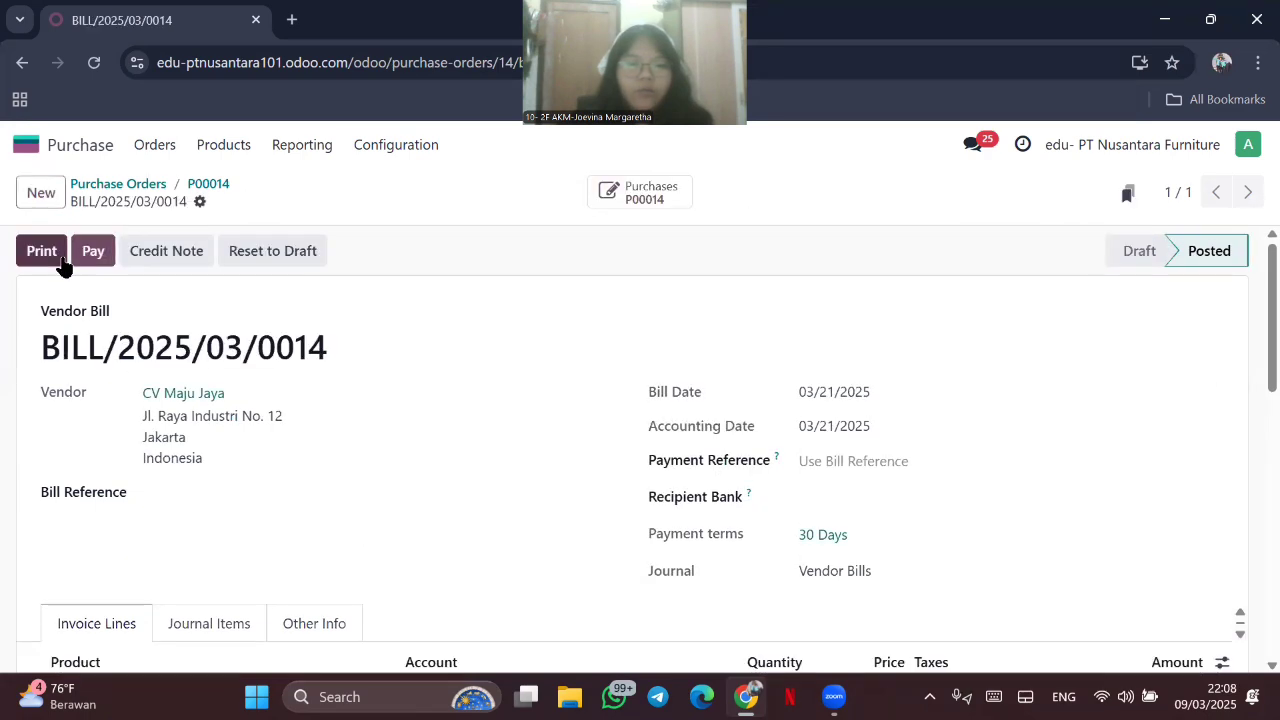
# Step: Pay the CV Maju Jaya bill in full through the Cash journal and validate the payment
pyautogui.click(93, 251)
pyautogui.write('cas')
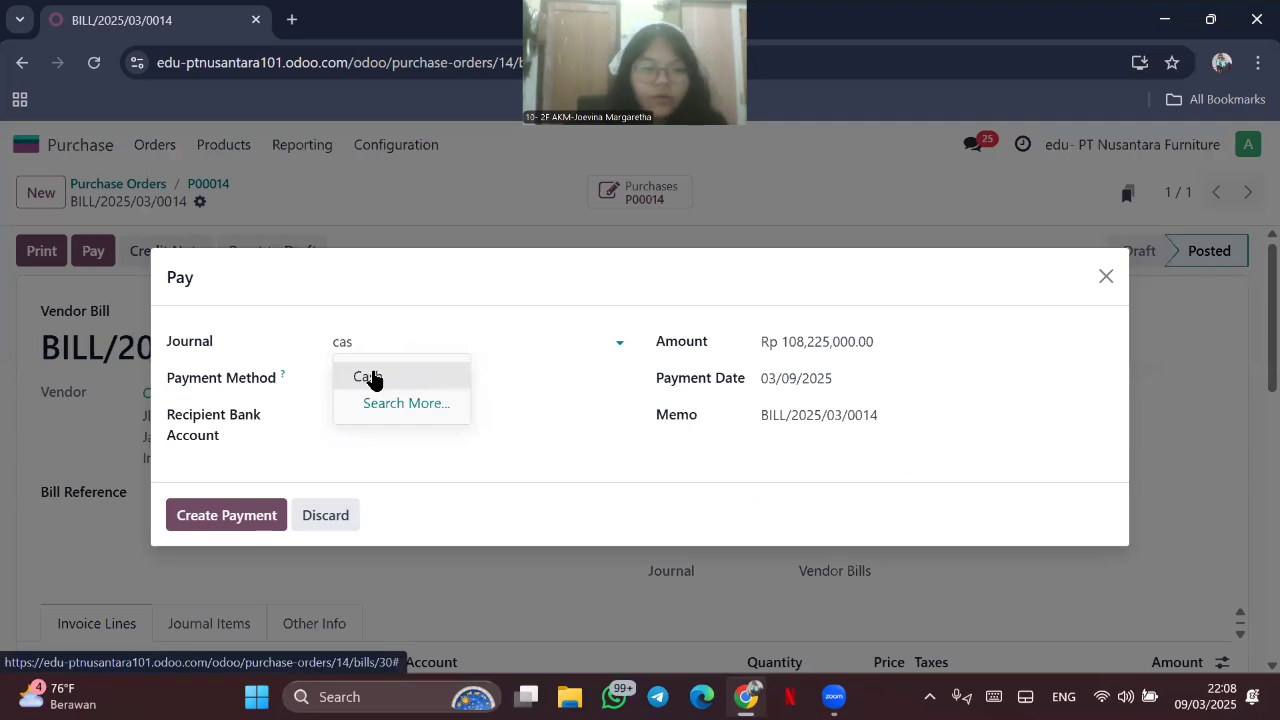
pyautogui.click(368, 373)
pyautogui.click(240, 507)
pyautogui.click(600, 192)
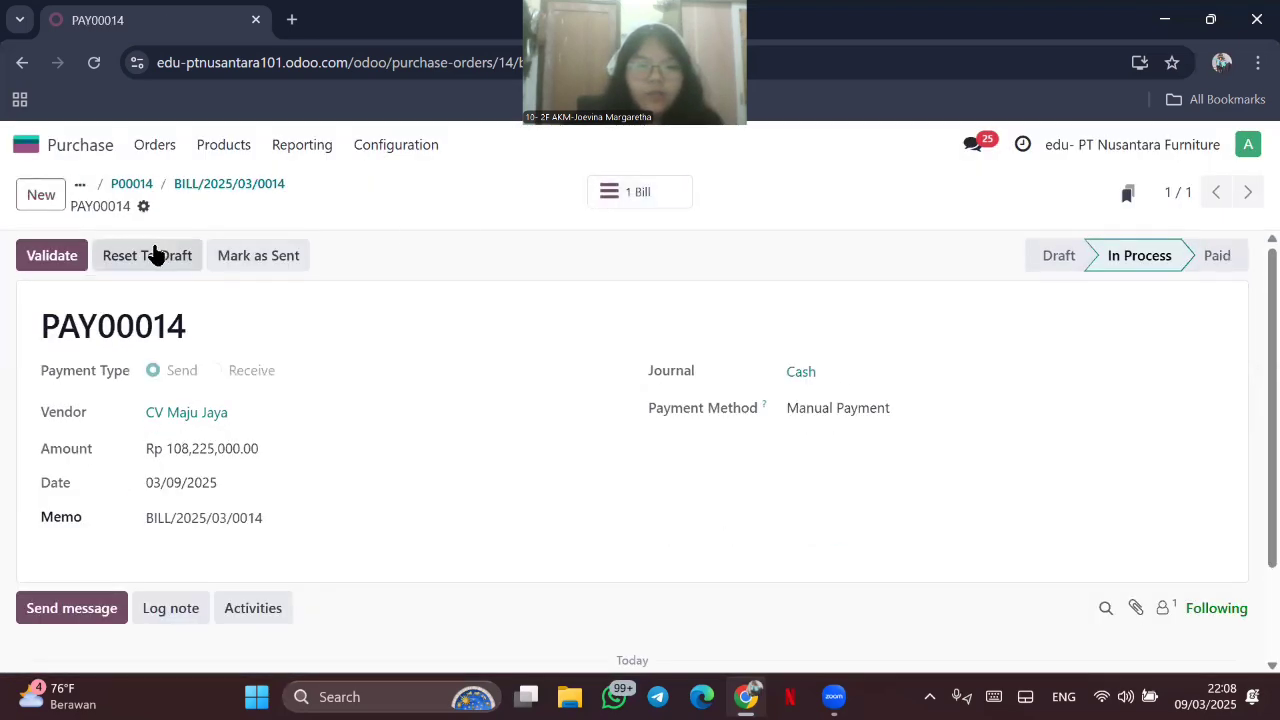
pyautogui.click(64, 258)
pyautogui.click(640, 196)
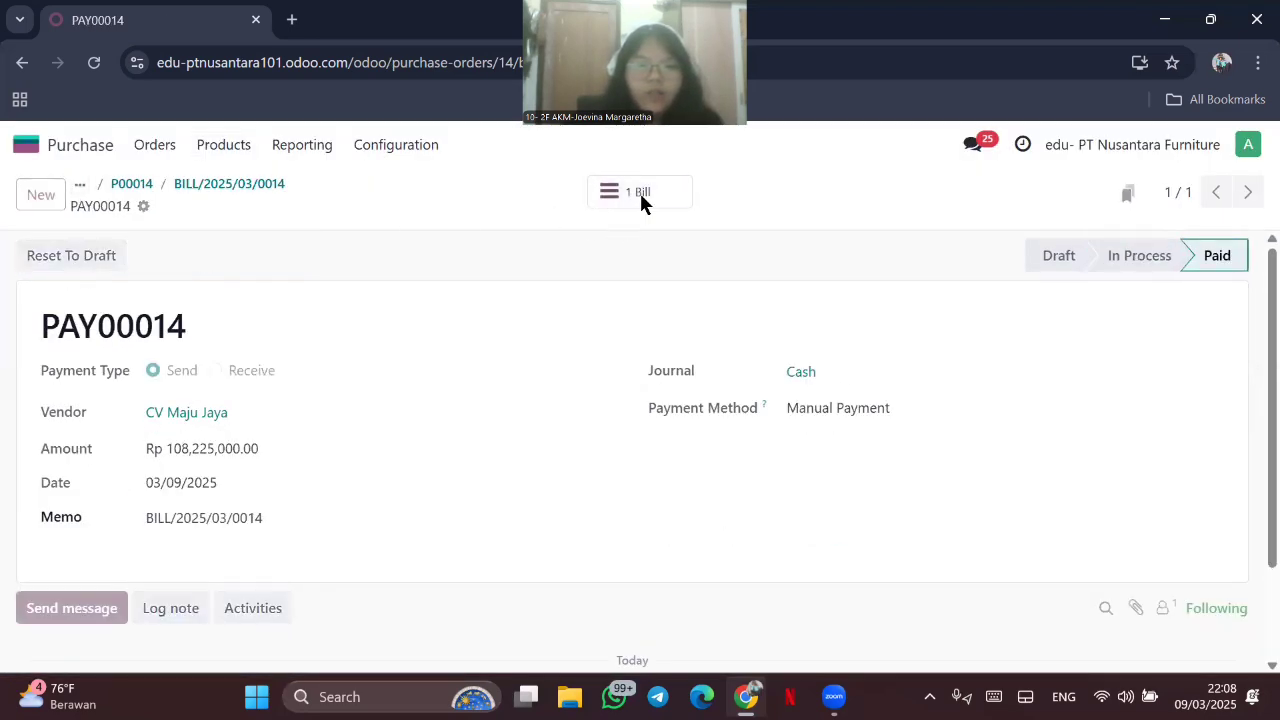
# Step: Switch to the Accounting app and filter the journal items to posted, unreconciled ones
pyautogui.click(60, 145)
pyautogui.click(655, 375)
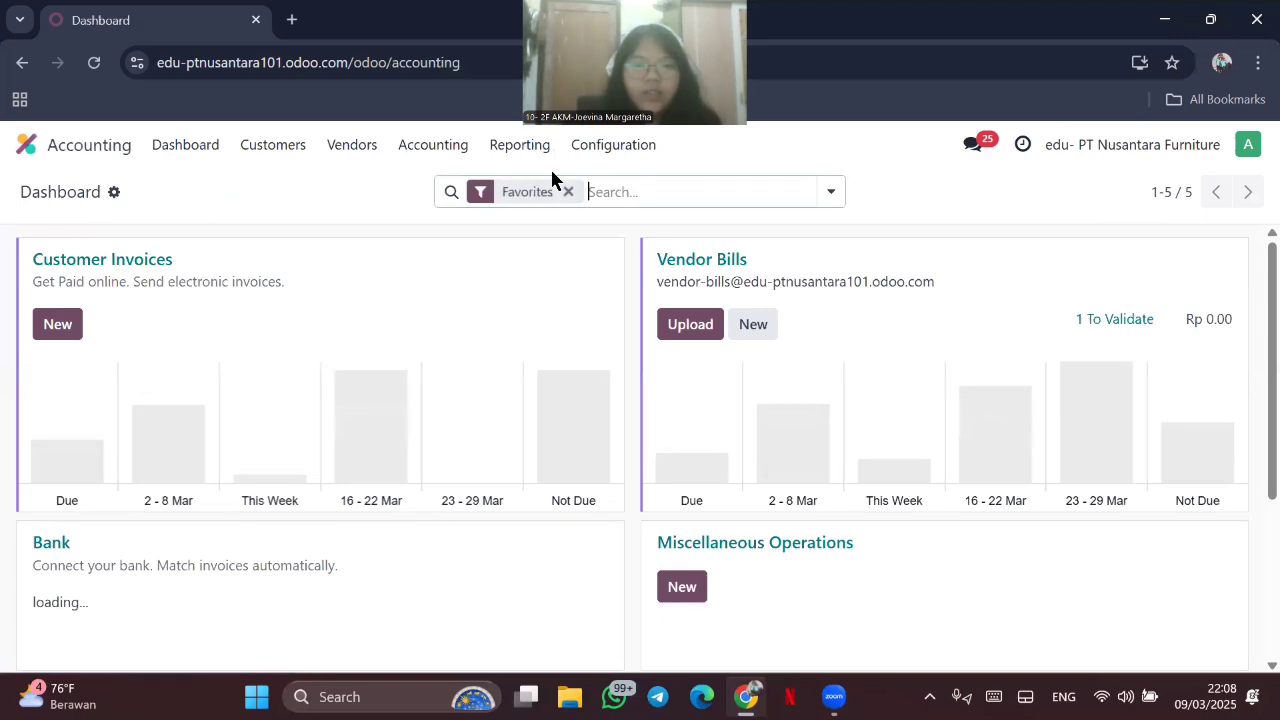
pyautogui.click(430, 144)
pyautogui.click(458, 209)
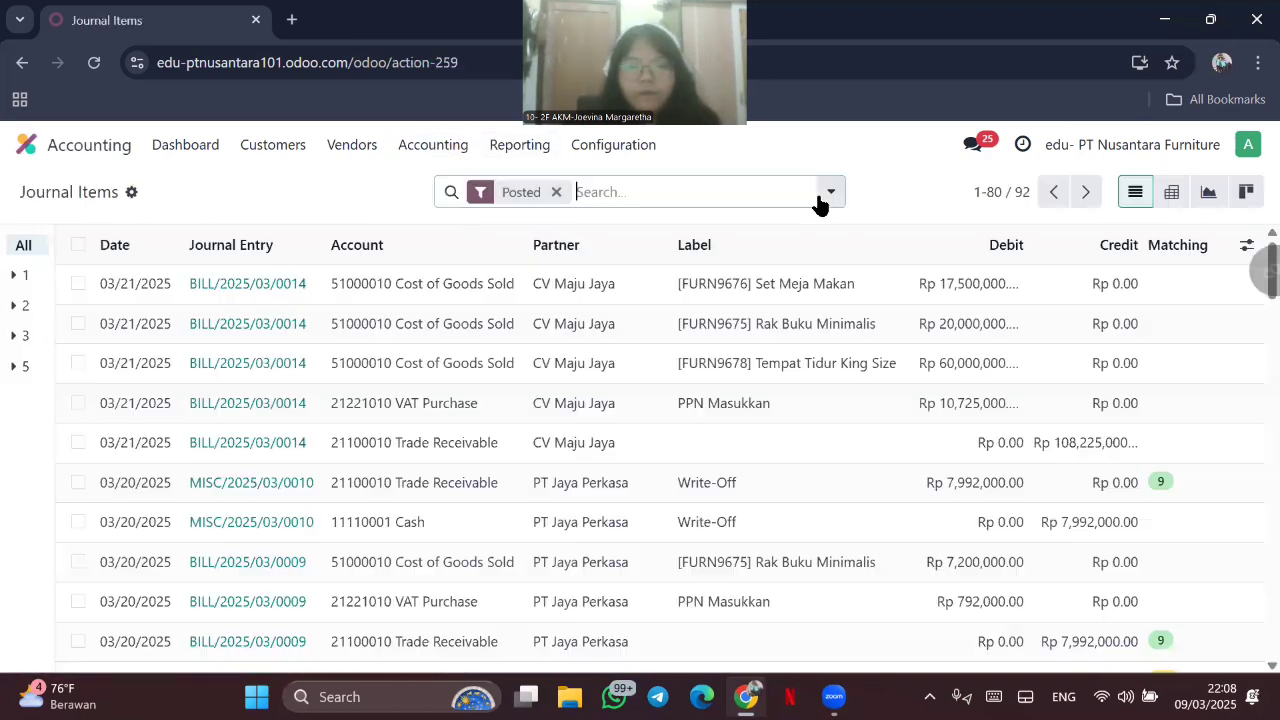
pyautogui.click(822, 196)
pyautogui.click(305, 394)
pyautogui.press('Escape')
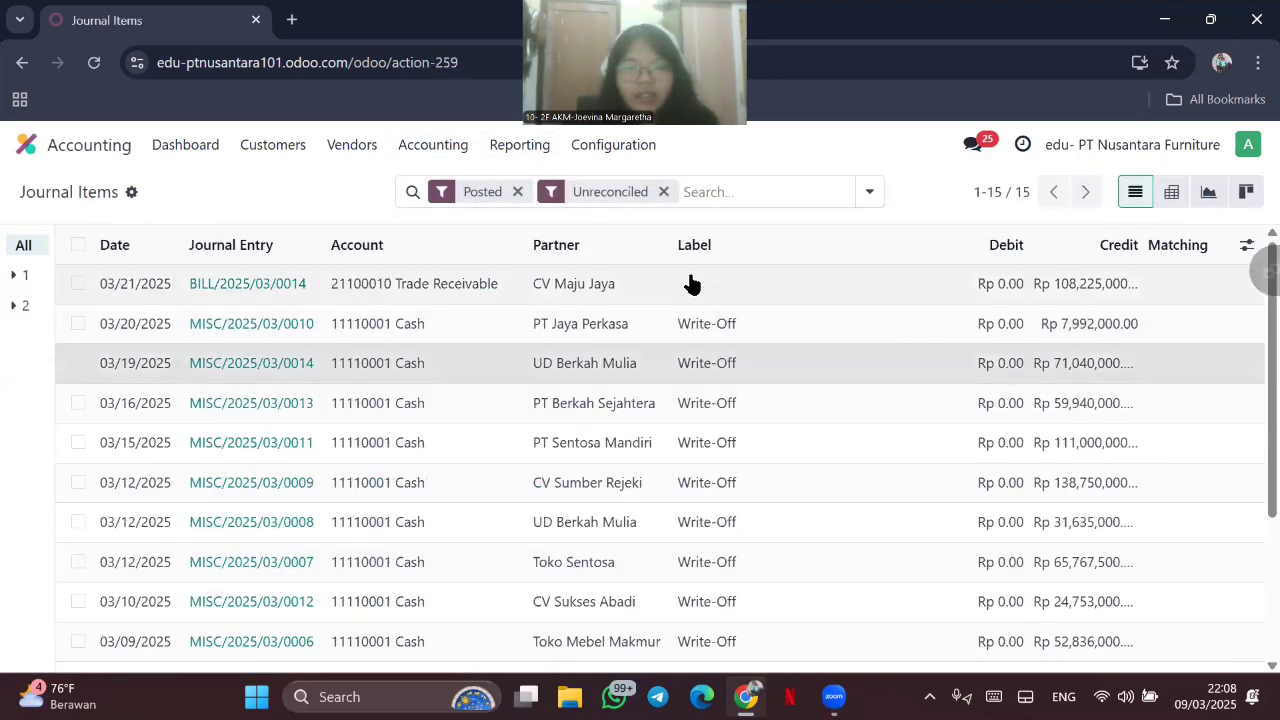
# Step: Reconcile the CV Maju Jaya BILL/2025/03/0014 item with a write-off entry to the 11110001 Cash account
pyautogui.click(78, 283)
pyautogui.click(601, 195)
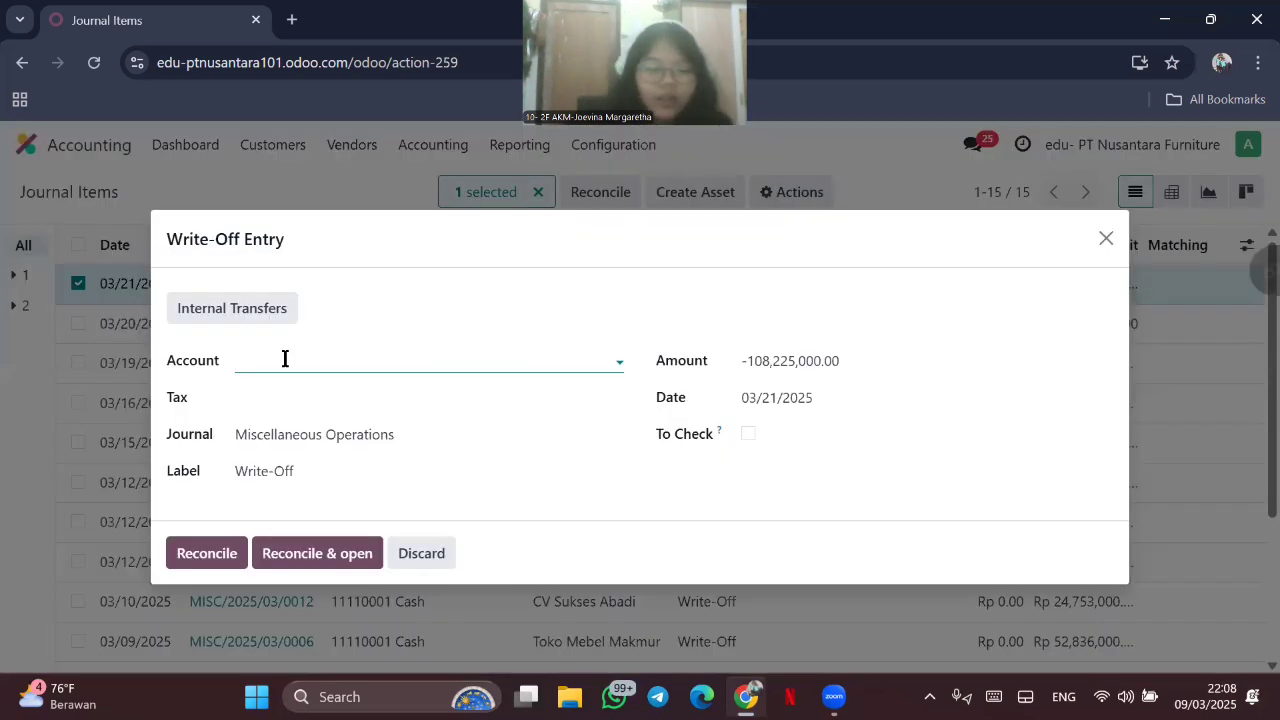
pyautogui.write('cash')
pyautogui.click(290, 394)
pyautogui.click(207, 553)
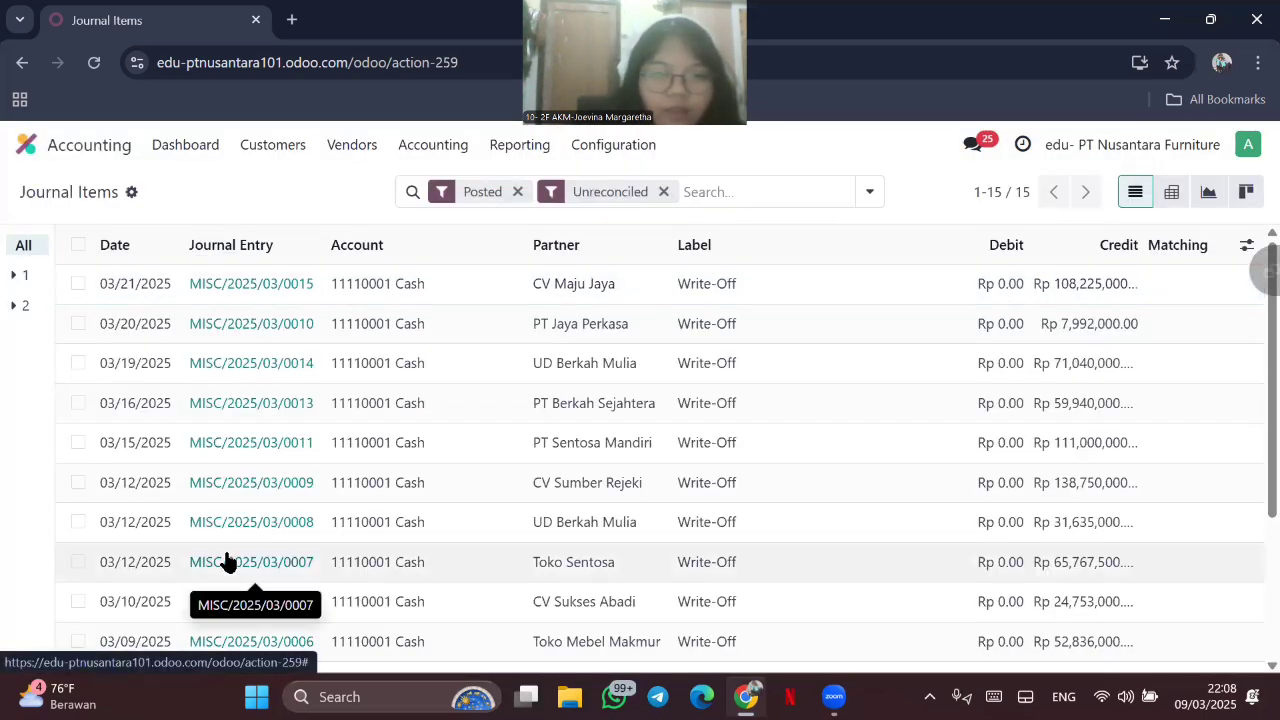
# Step: Switch back to the Purchase app and check the payment status of the vendor bill for order P00014
pyautogui.click(35, 152)
pyautogui.click(440, 520)
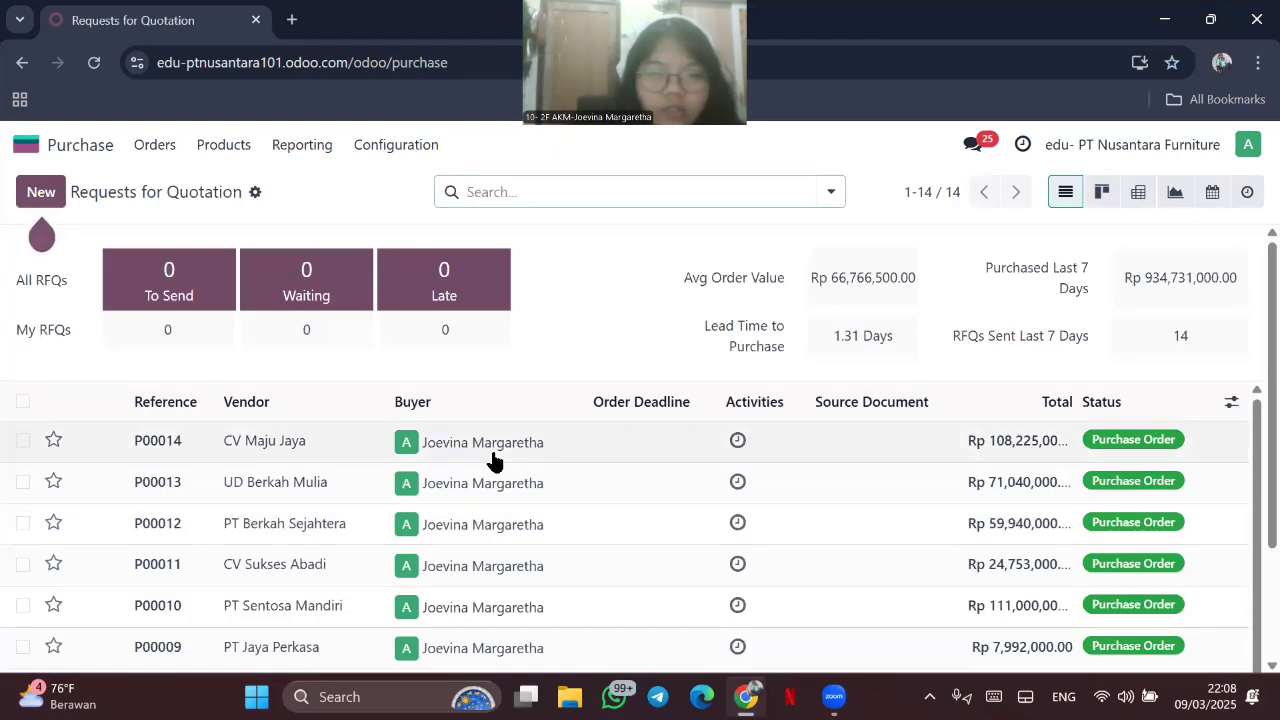
pyautogui.click(491, 447)
pyautogui.rightClick(620, 186)
pyautogui.click(599, 195)
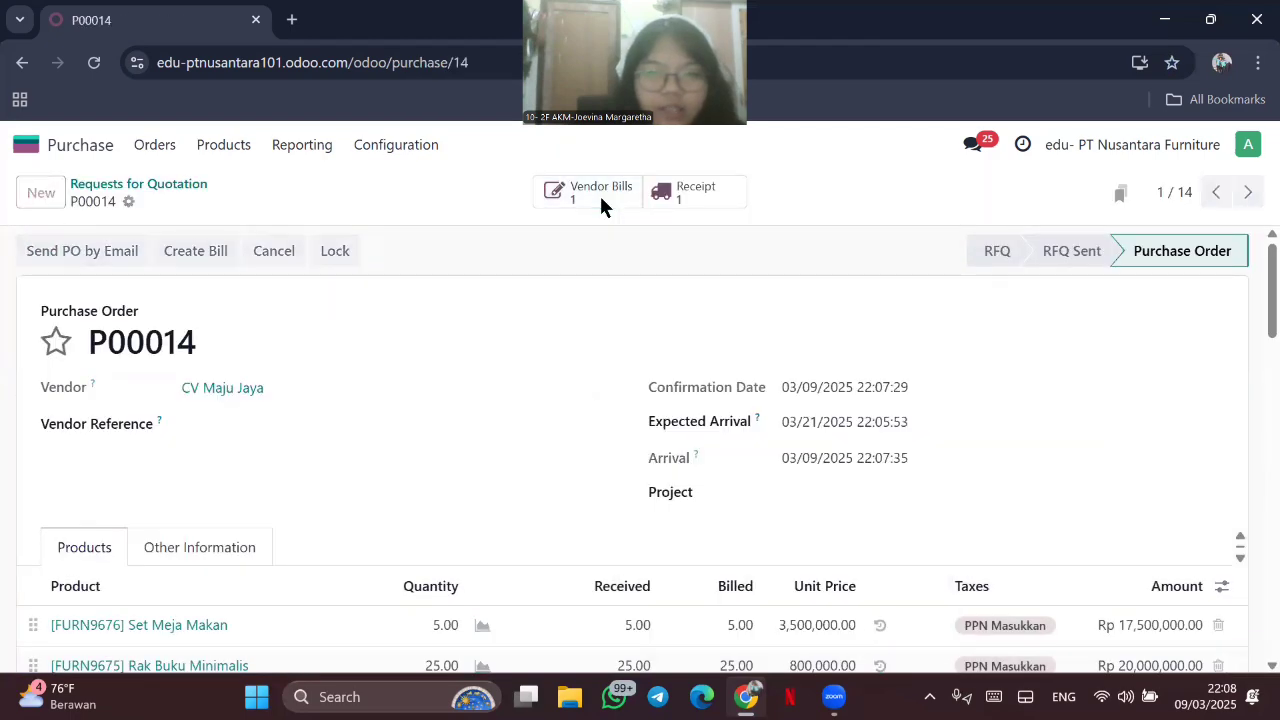
# Step: Create a new request for quotation with CV Sukses Abadi as the vendor
pyautogui.click(157, 145)
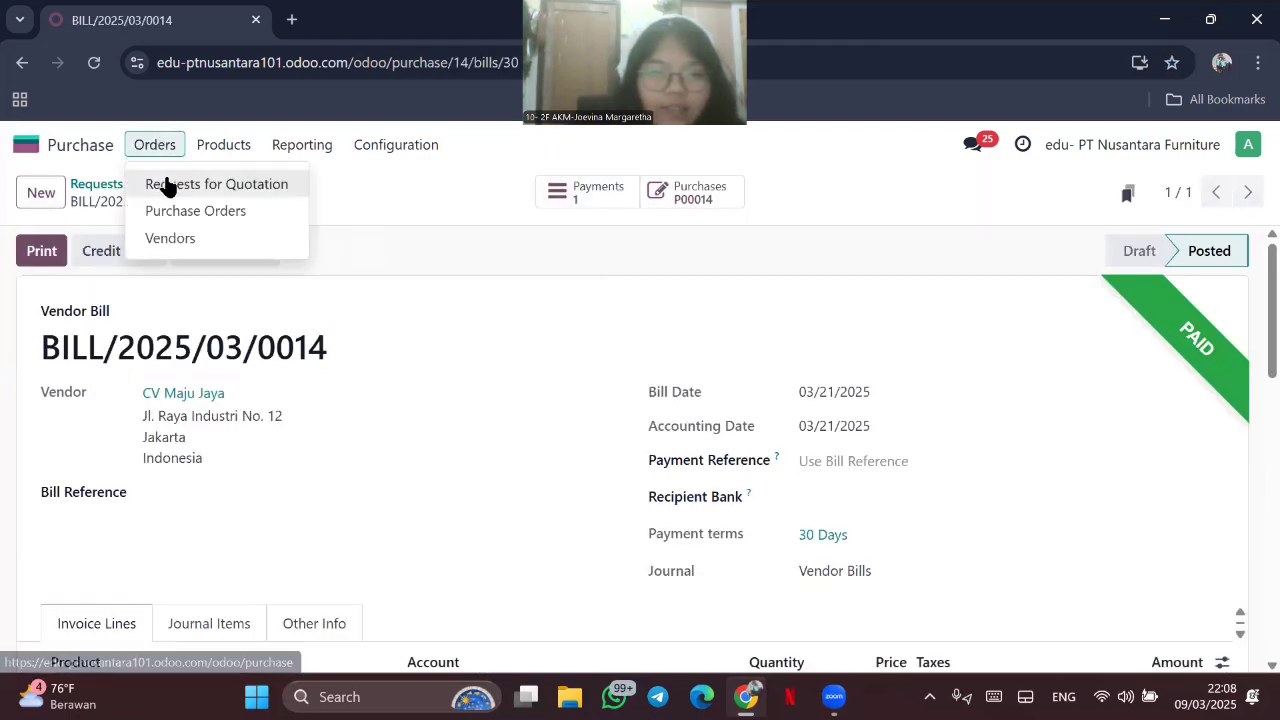
pyautogui.click(165, 183)
pyautogui.click(42, 192)
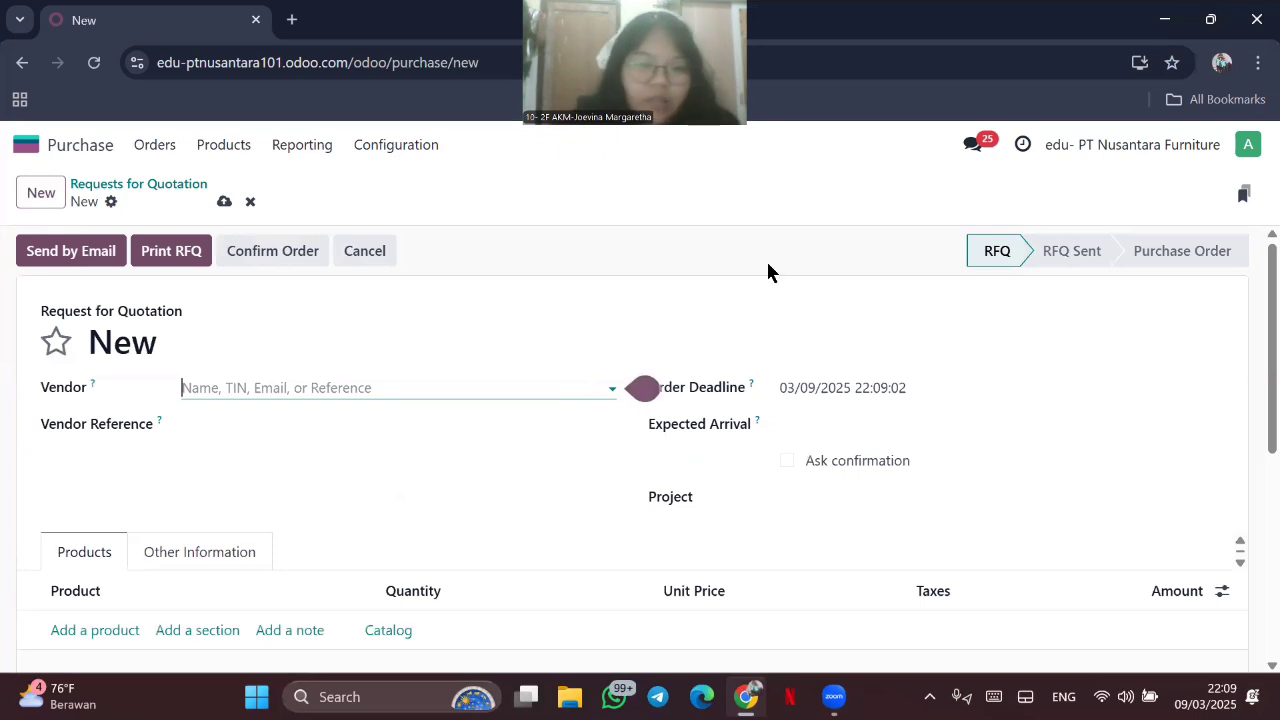
pyautogui.click(593, 383)
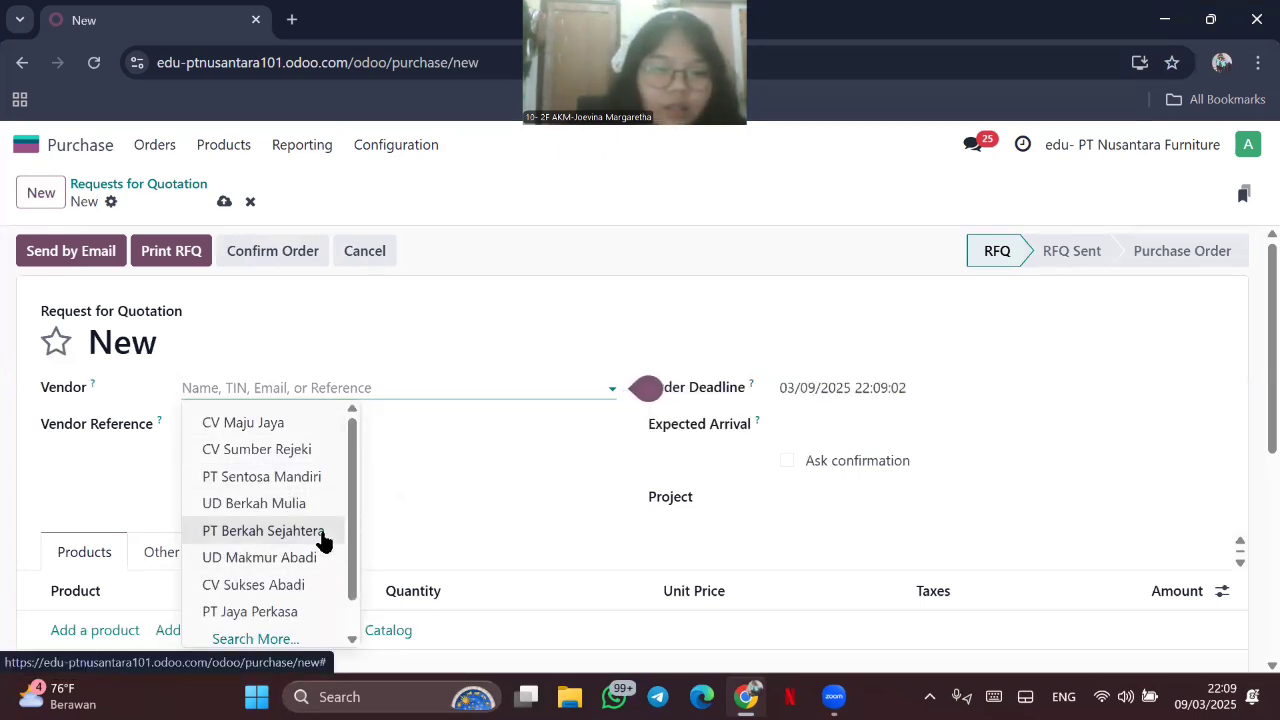
pyautogui.click(299, 597)
# Step: Set the quotation's order deadline to 03/26/2025 and its expected arrival to 04/30/2025
pyautogui.scroll(-1, 430, 480)
pyautogui.click(923, 265)
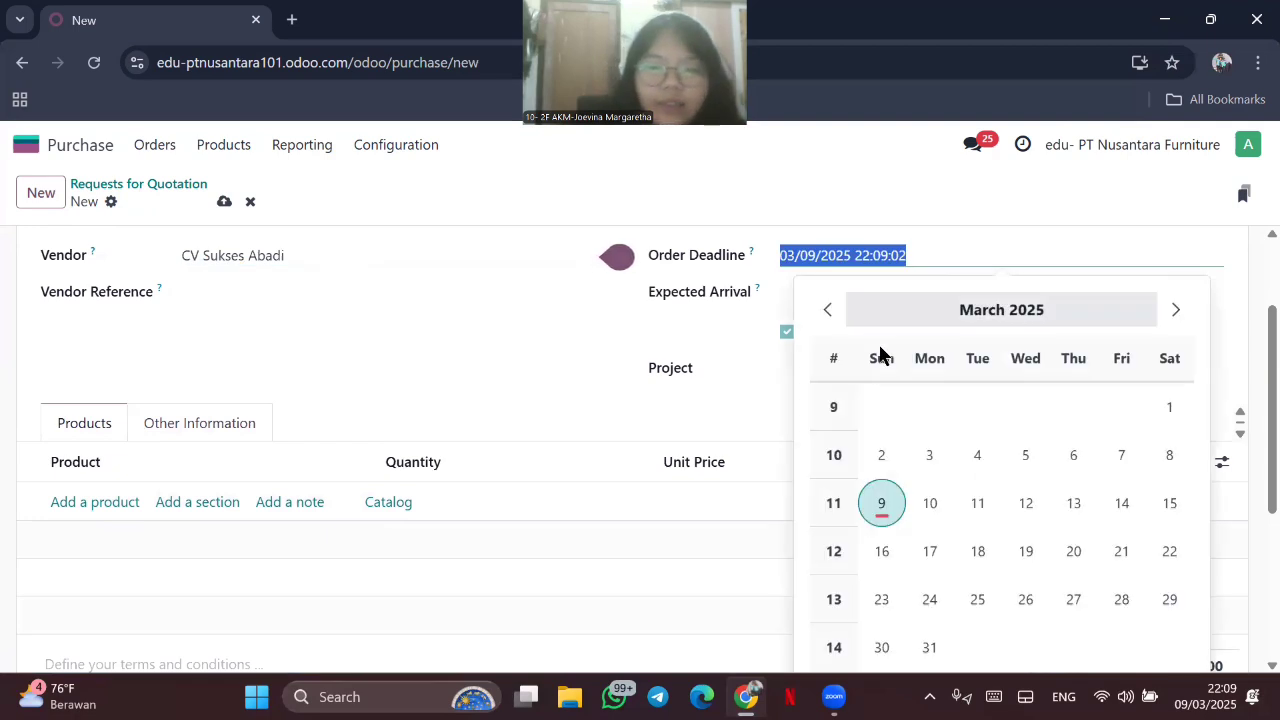
pyautogui.click(776, 285)
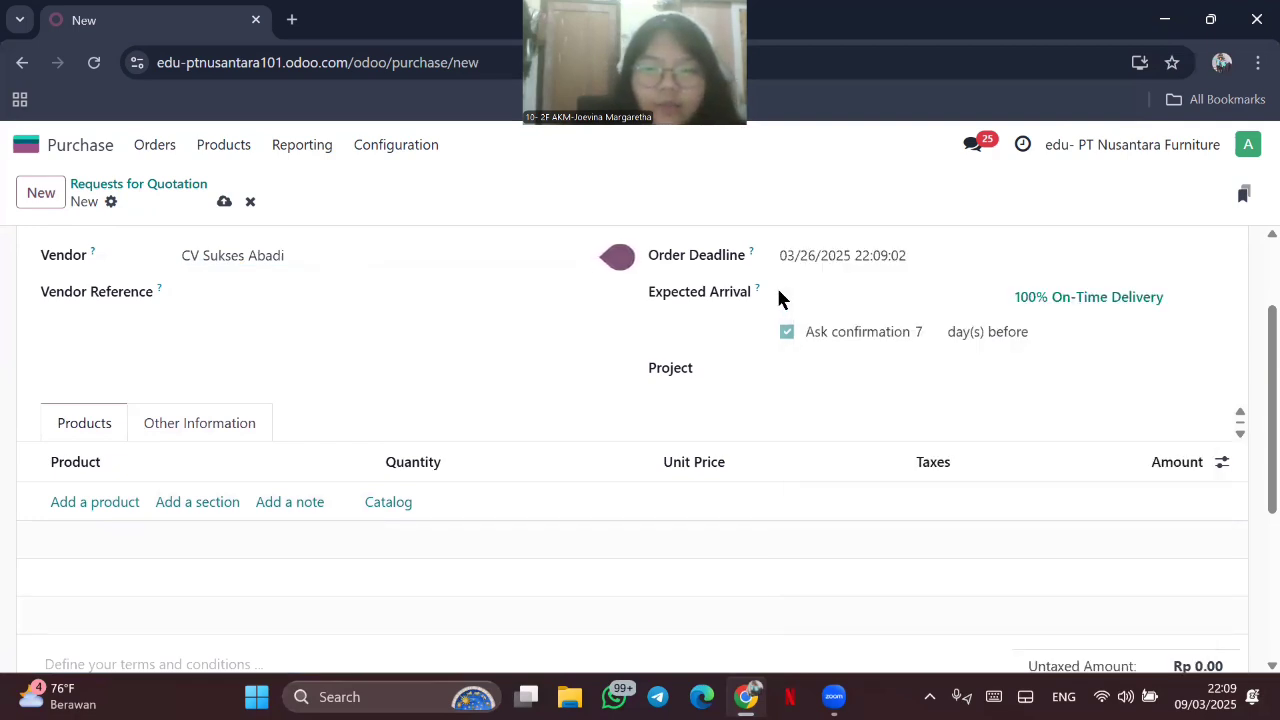
pyautogui.click(782, 292)
pyautogui.click(1064, 352)
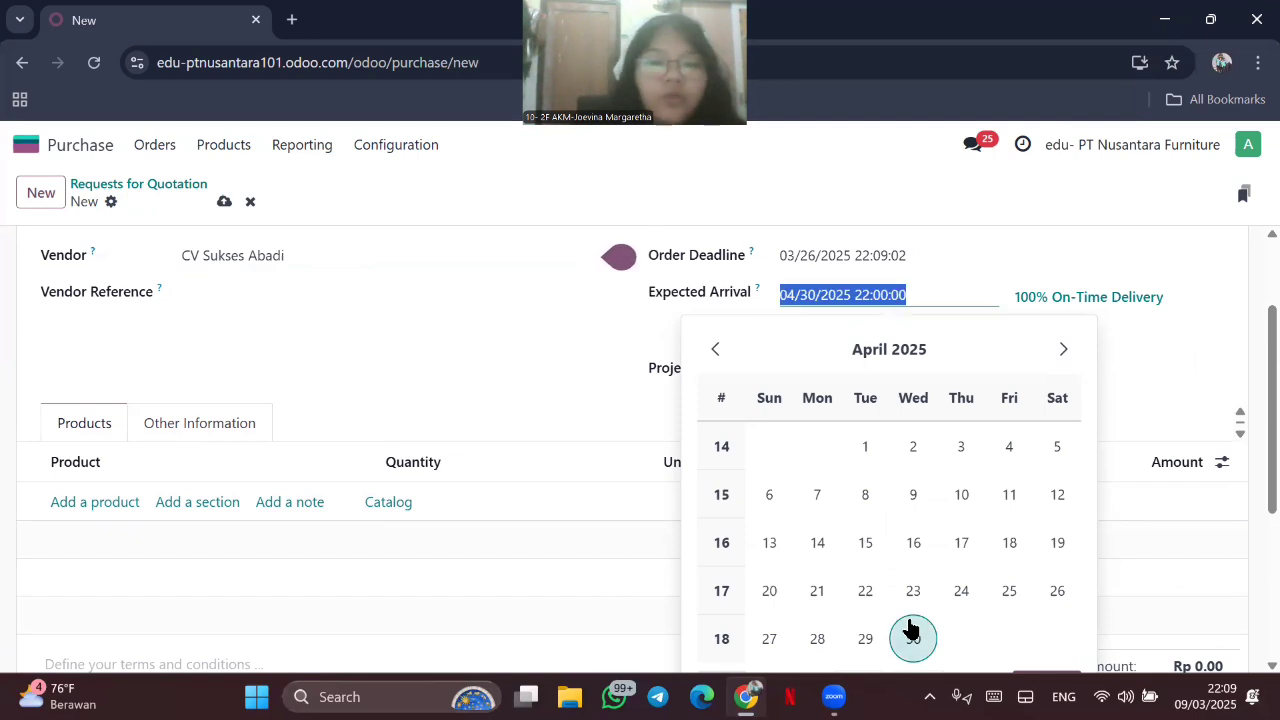
# Step: Add 100 units of [FURN9667] Kursi Rapat Lipat to the quotation and remove the extra empty product line
pyautogui.click(137, 501)
pyautogui.click(312, 501)
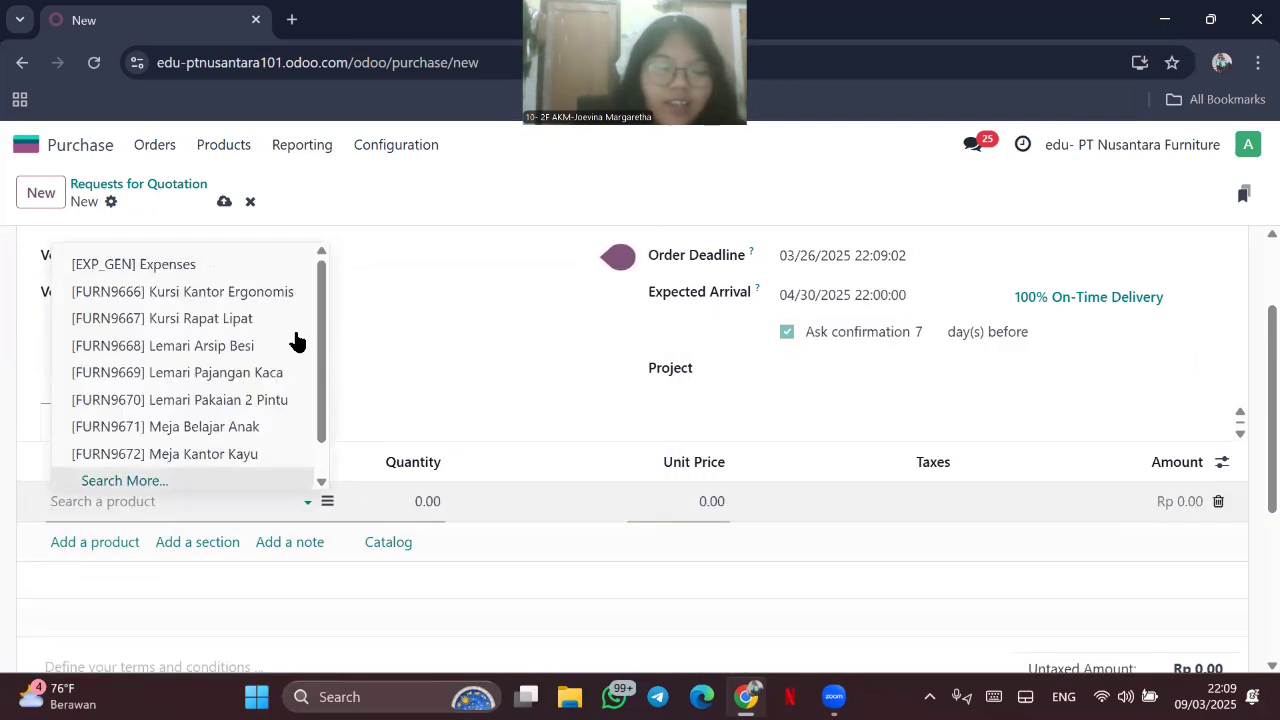
pyautogui.click(161, 488)
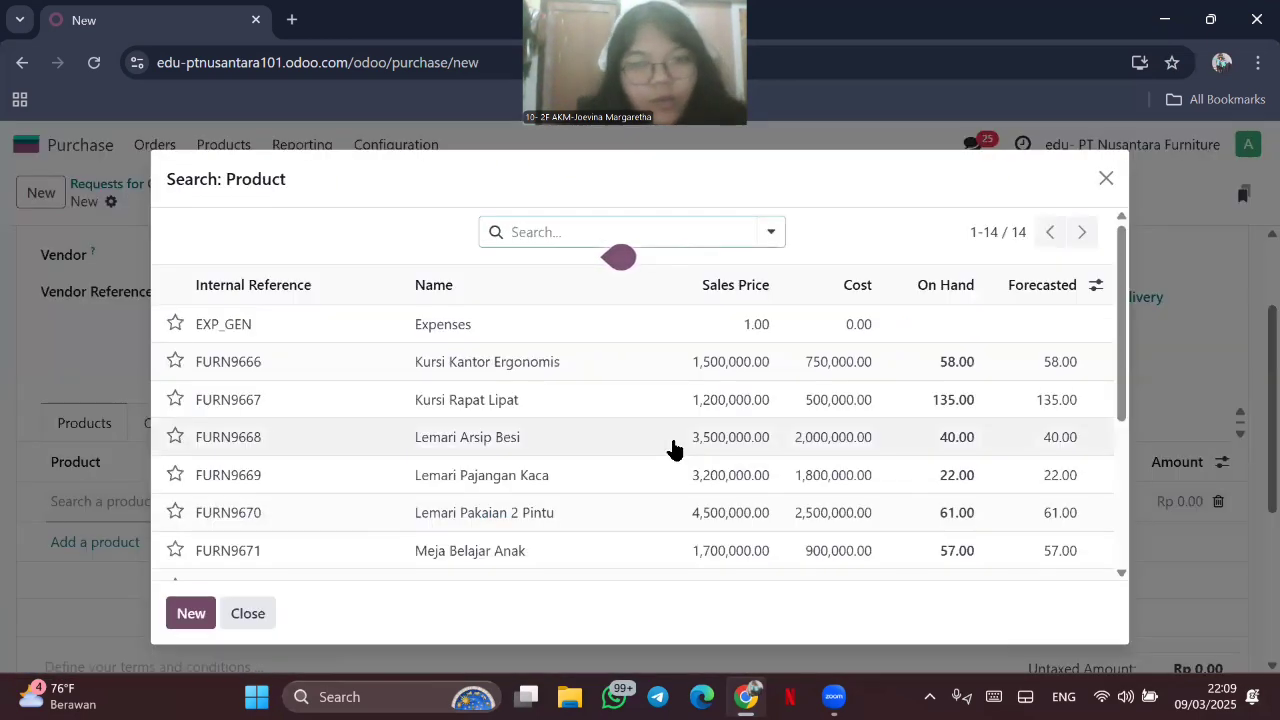
pyautogui.scroll(-2, 674, 449)
pyautogui.scroll(-3, 674, 449)
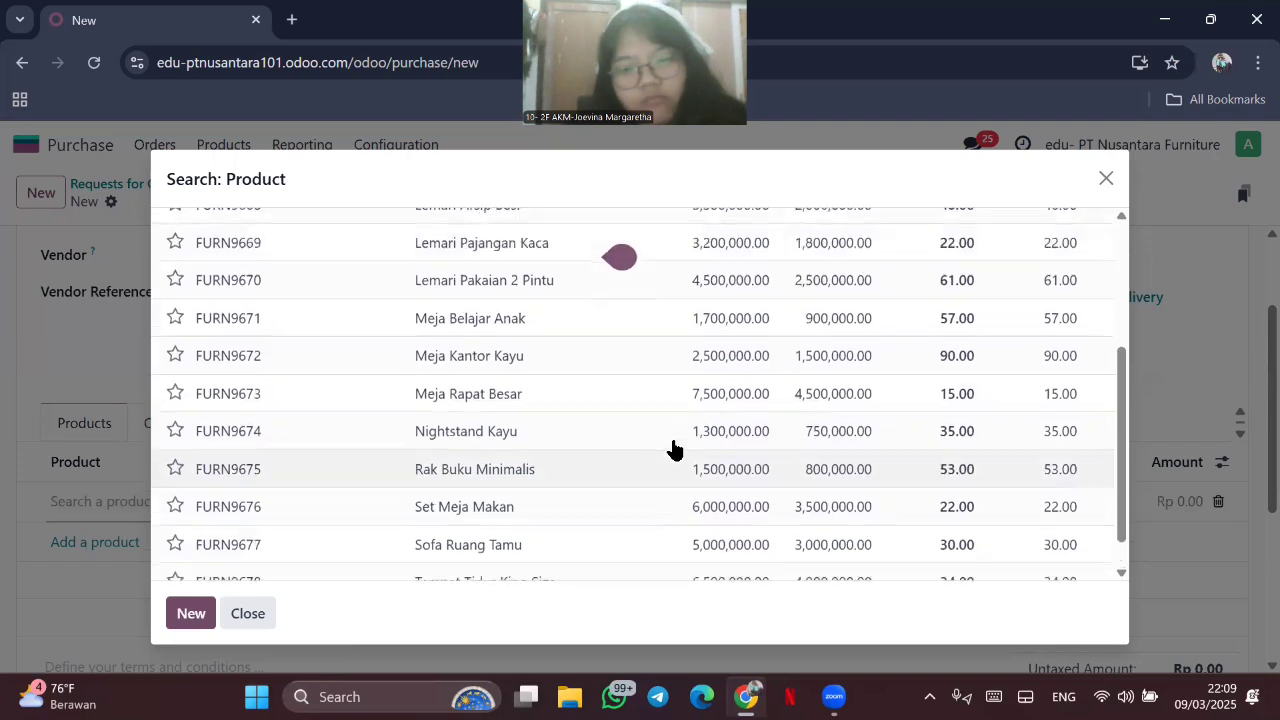
pyautogui.scroll(5, 674, 449)
pyautogui.click(686, 405)
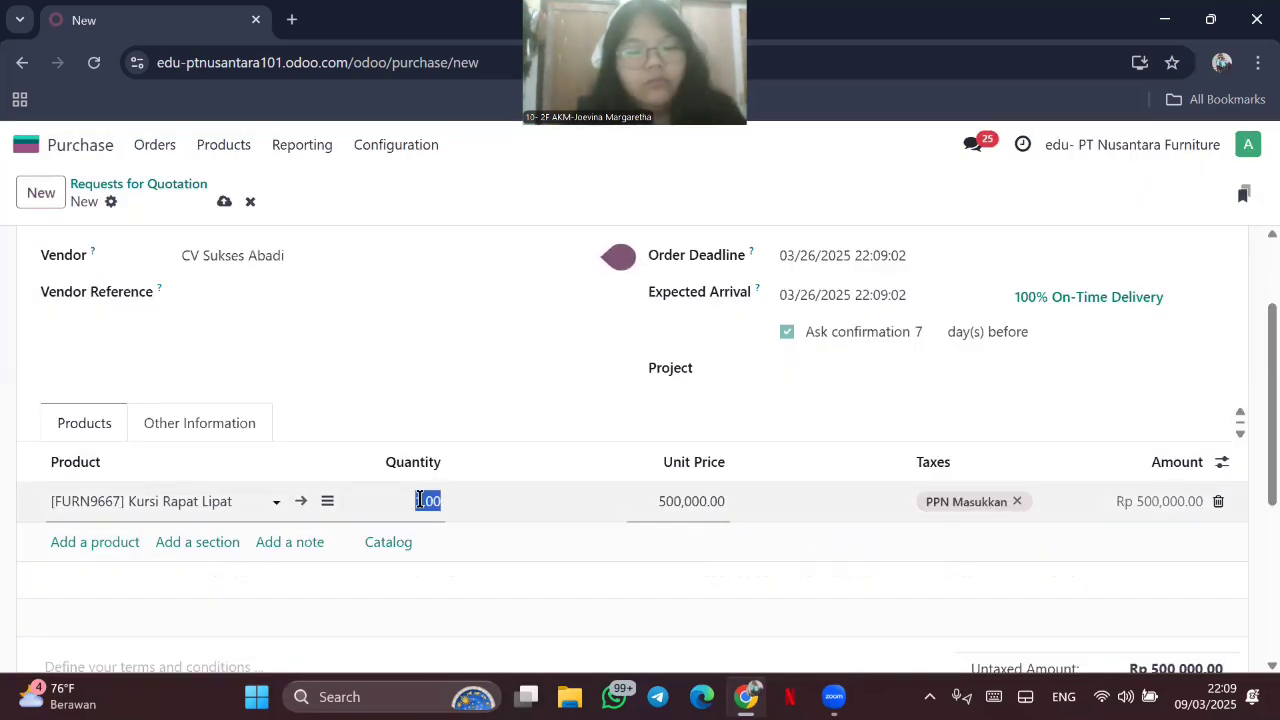
pyautogui.press('Return')
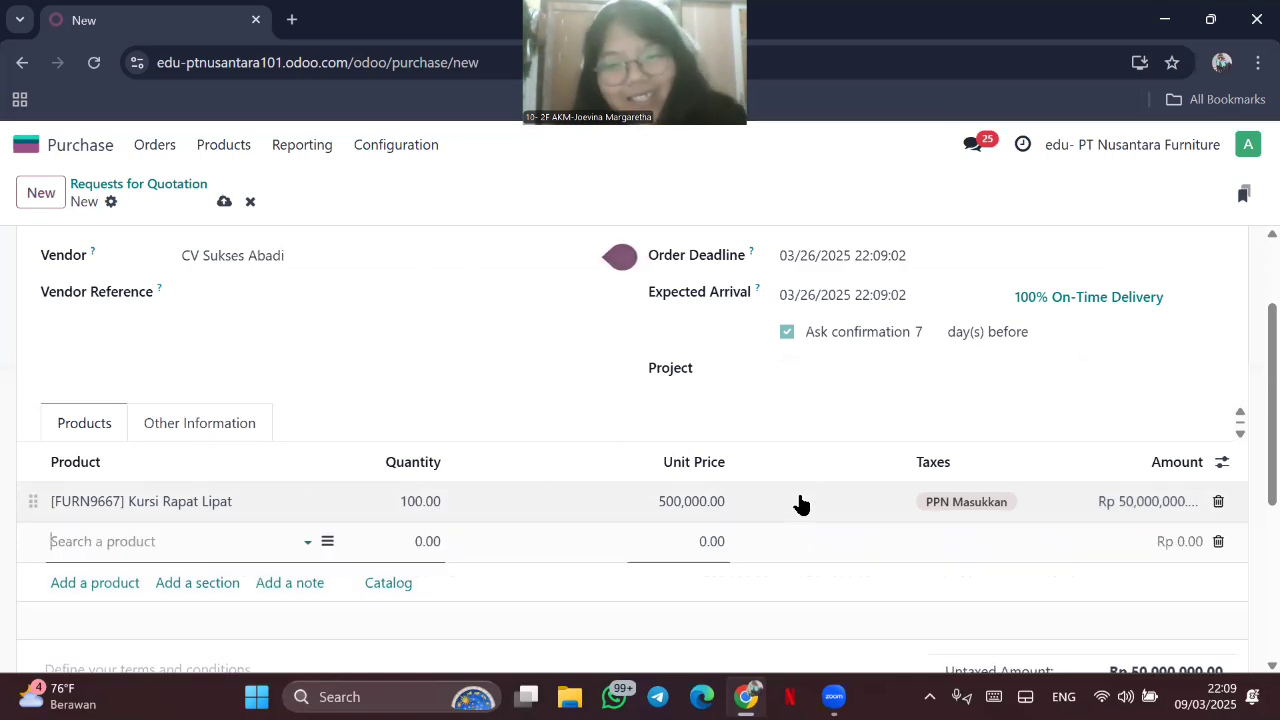
pyautogui.scroll(-1, 799, 508)
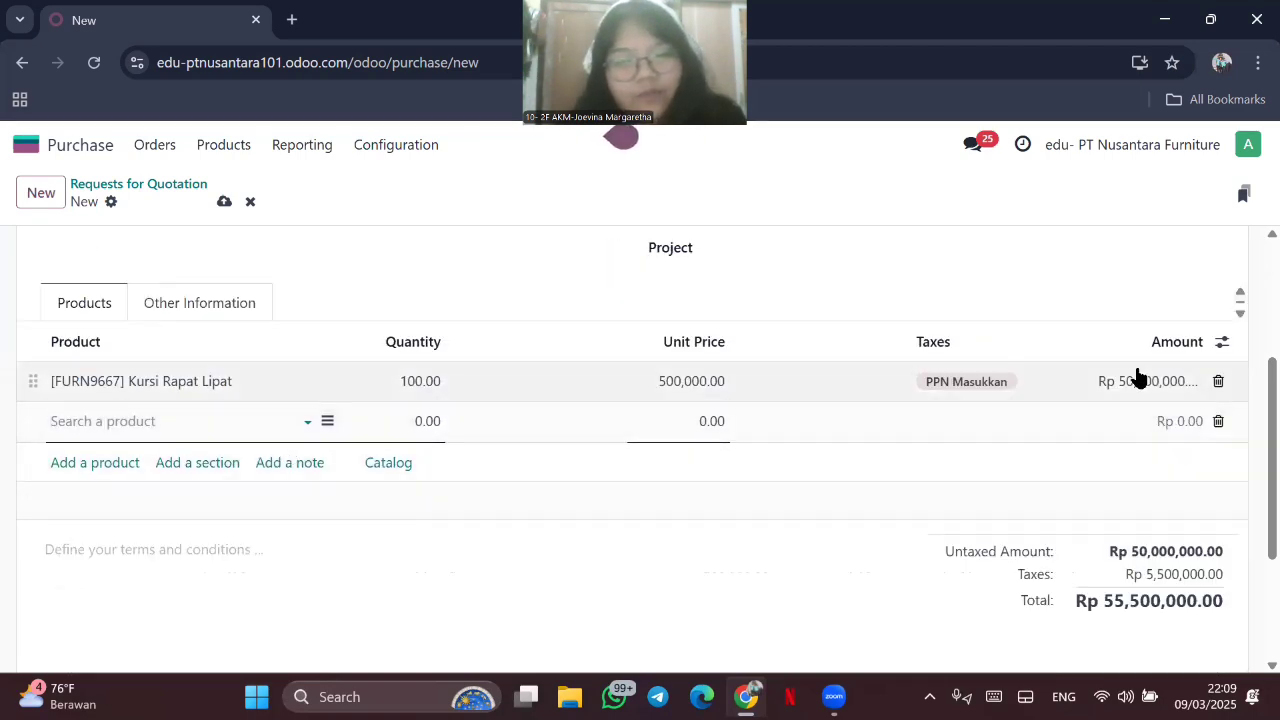
pyautogui.click(1218, 421)
# Step: Send the request for quotation to CV Sukses Abadi by email
pyautogui.scroll(3, 938, 465)
pyautogui.click(79, 250)
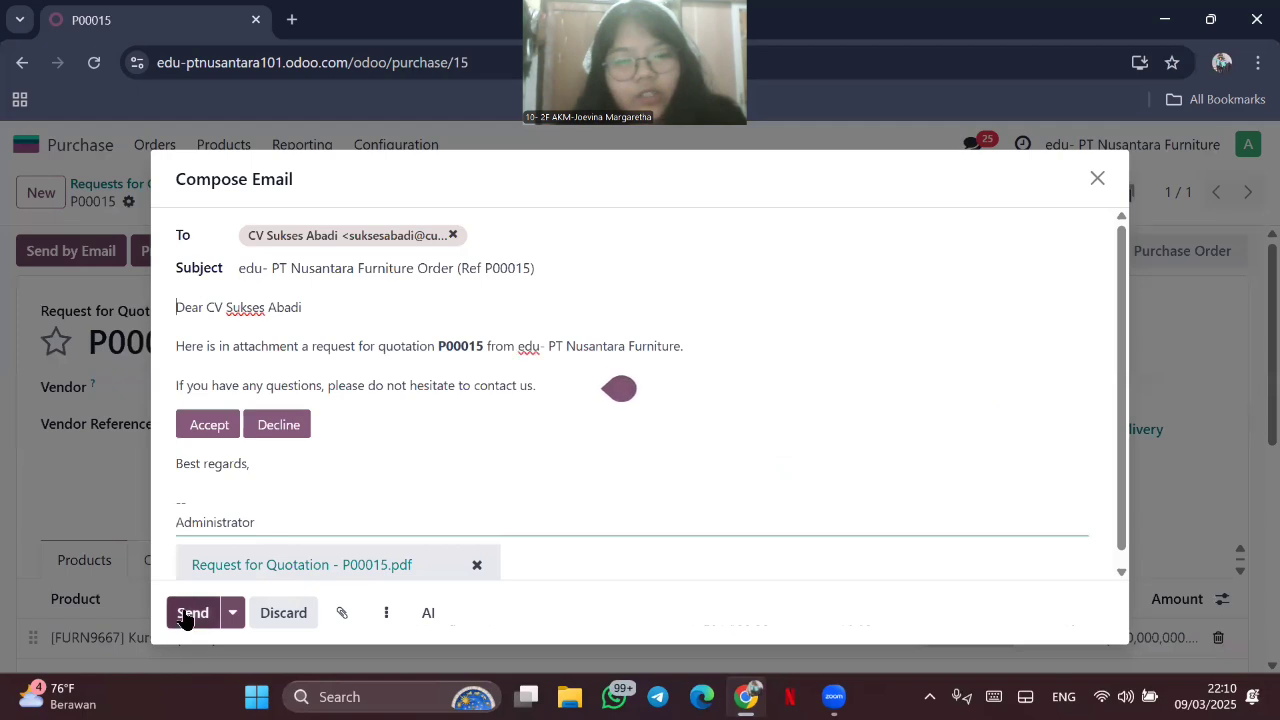
pyautogui.click(188, 614)
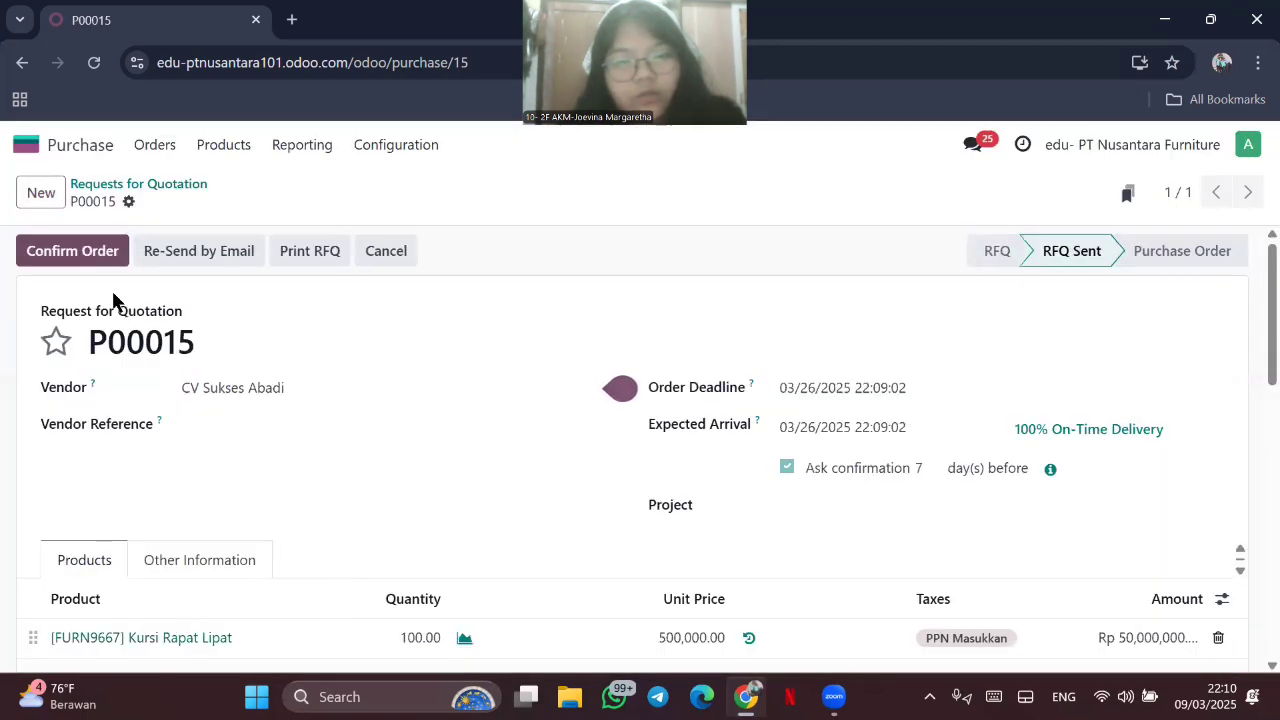
# Step: Confirm the CV Sukses Abadi order and validate the receipt of its products
pyautogui.click(88, 264)
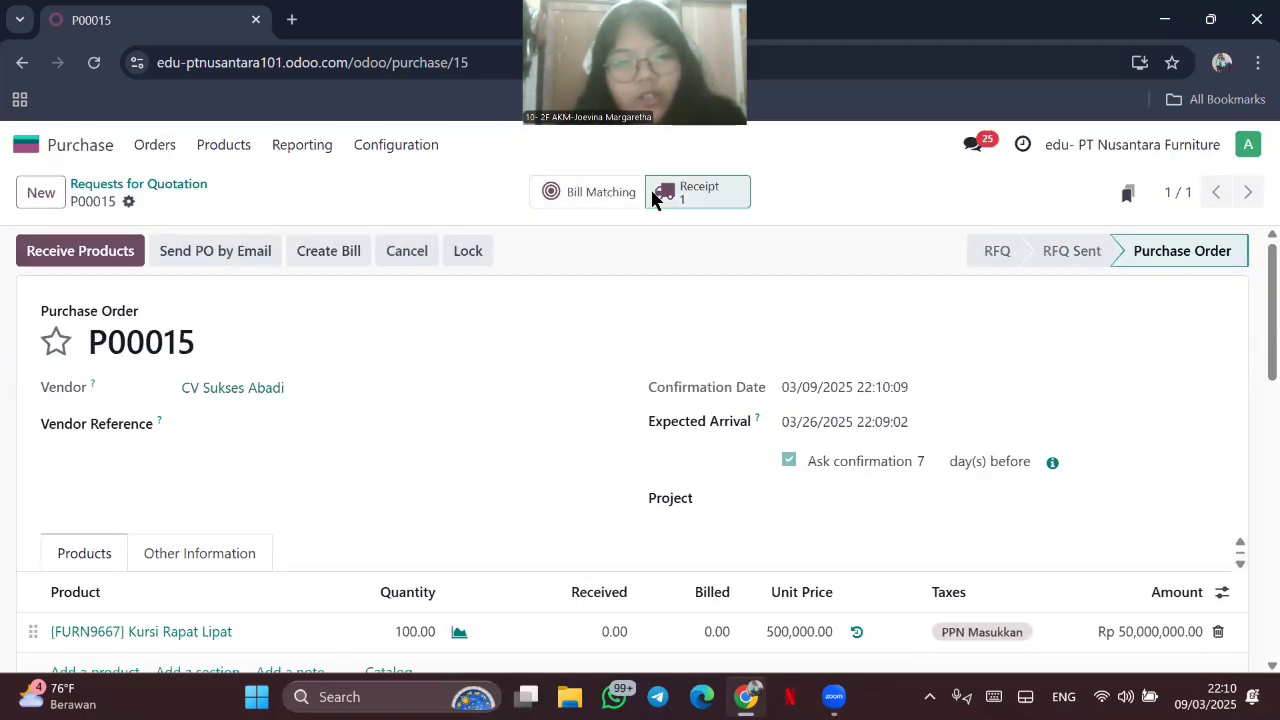
pyautogui.click(652, 198)
pyautogui.click(52, 250)
# Step: Open purchase order P00015 from the purchase orders list and send it to the vendor by email
pyautogui.click(155, 145)
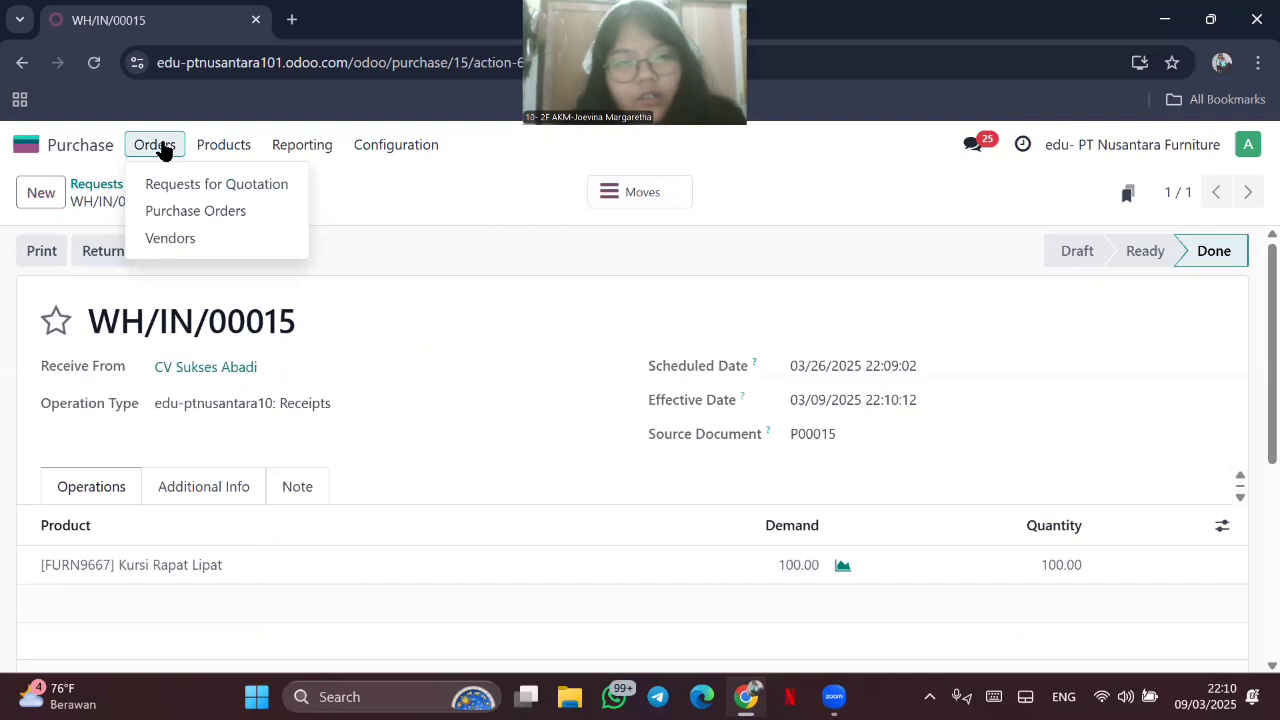
pyautogui.click(184, 209)
pyautogui.click(275, 285)
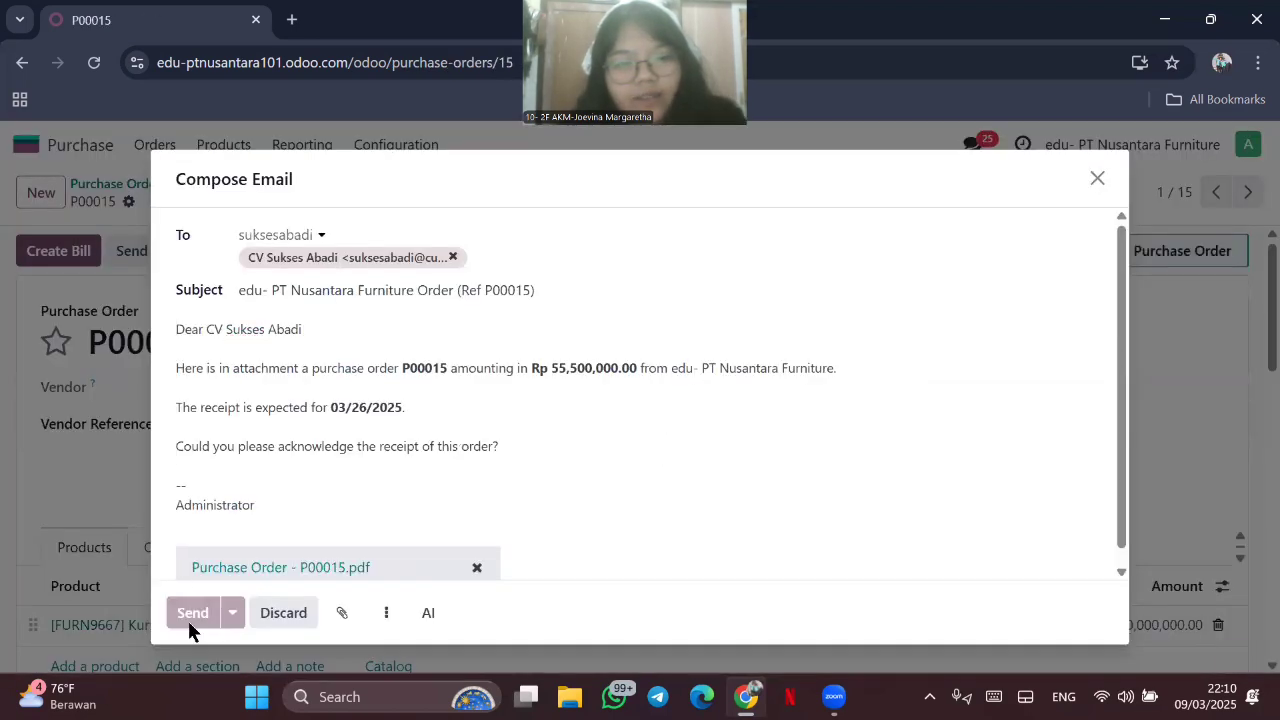
pyautogui.click(191, 613)
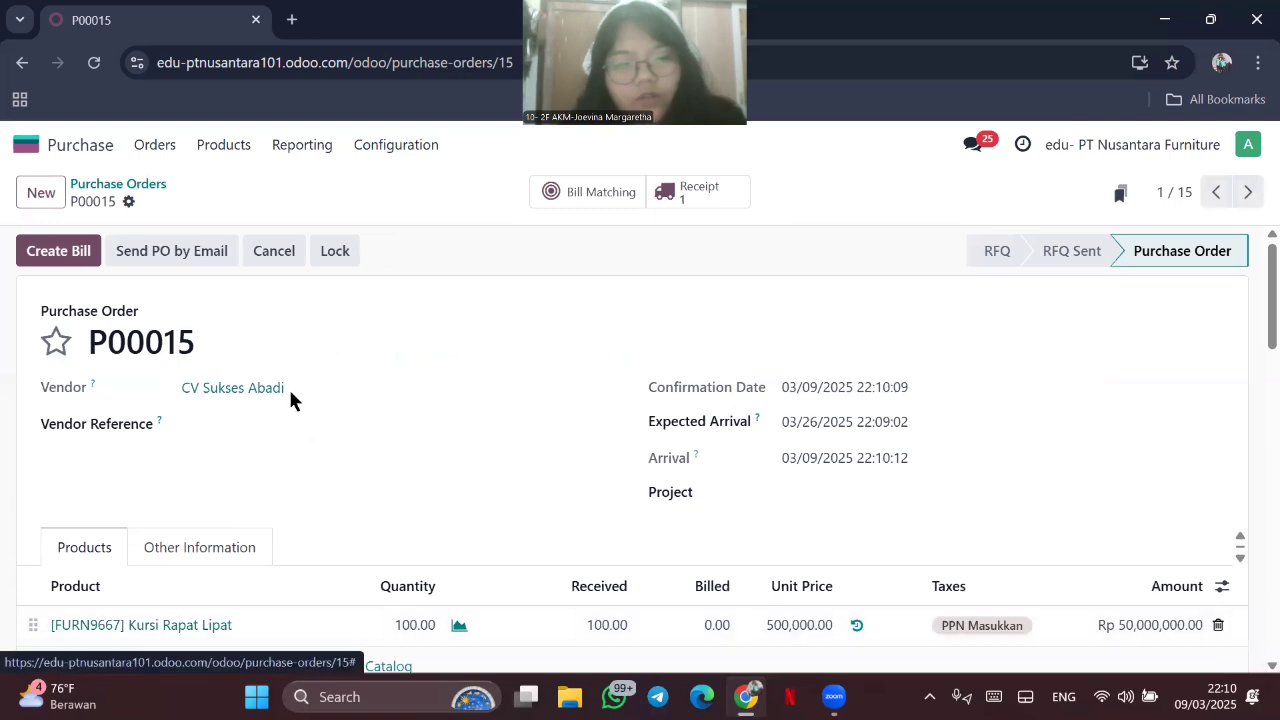
# Step: Create a vendor bill for purchase order P00015 with the bill date 03/27/2025
pyautogui.click(99, 255)
pyautogui.click(912, 334)
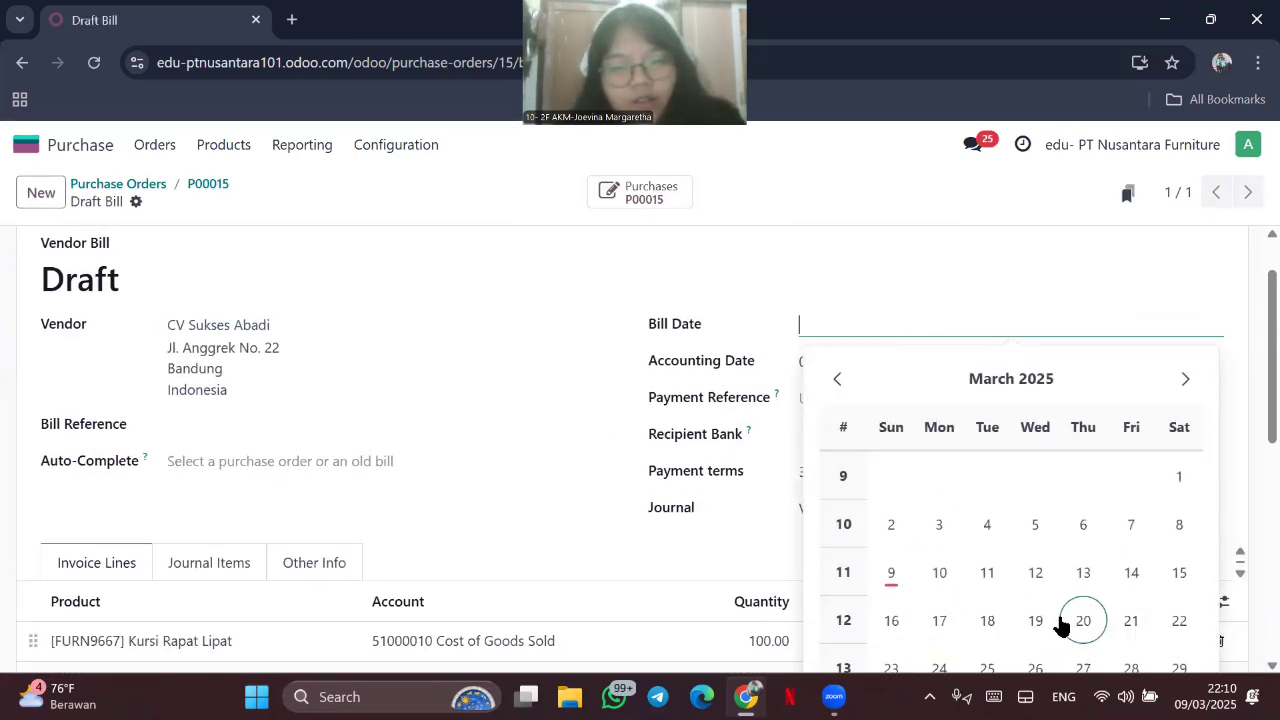
pyautogui.click(1083, 668)
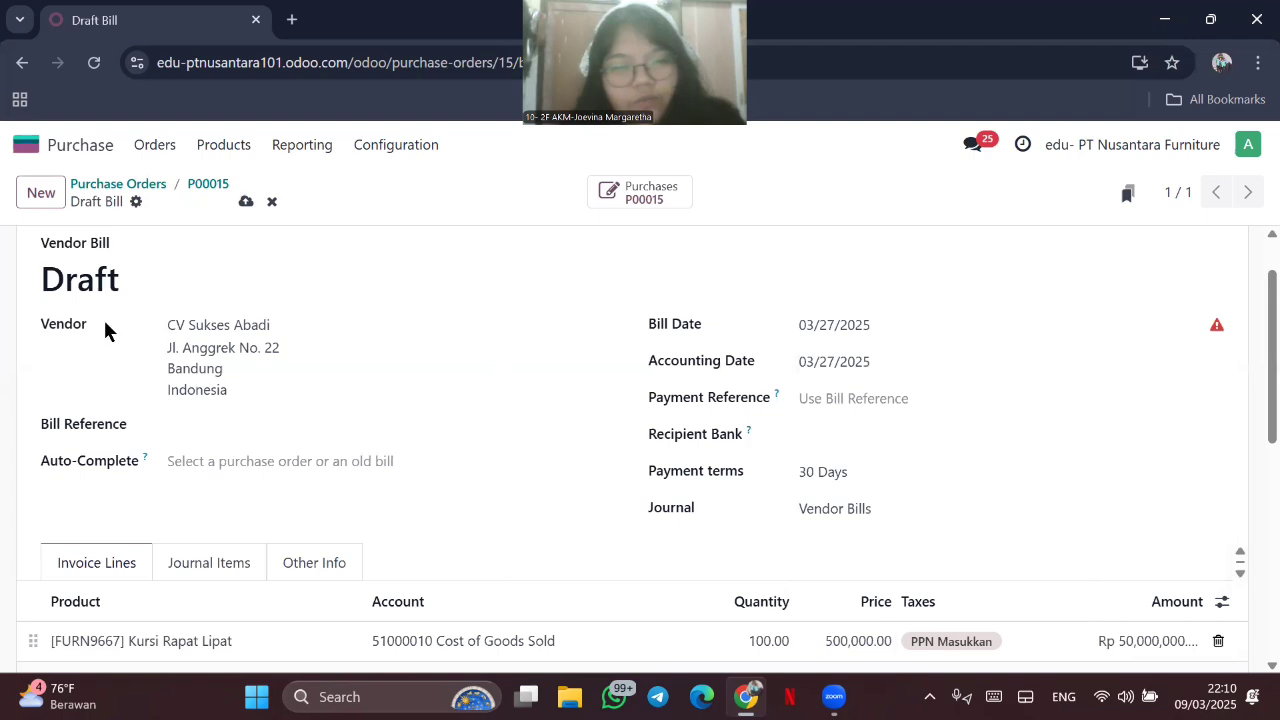
pyautogui.scroll(1, 105, 330)
pyautogui.scroll(-2, 234, 443)
pyautogui.scroll(2, 230, 430)
# Step: Confirm the CV Sukses Abadi bill and register its payment, checking the linked payment record
pyautogui.click(92, 252)
pyautogui.click(208, 515)
pyautogui.click(585, 210)
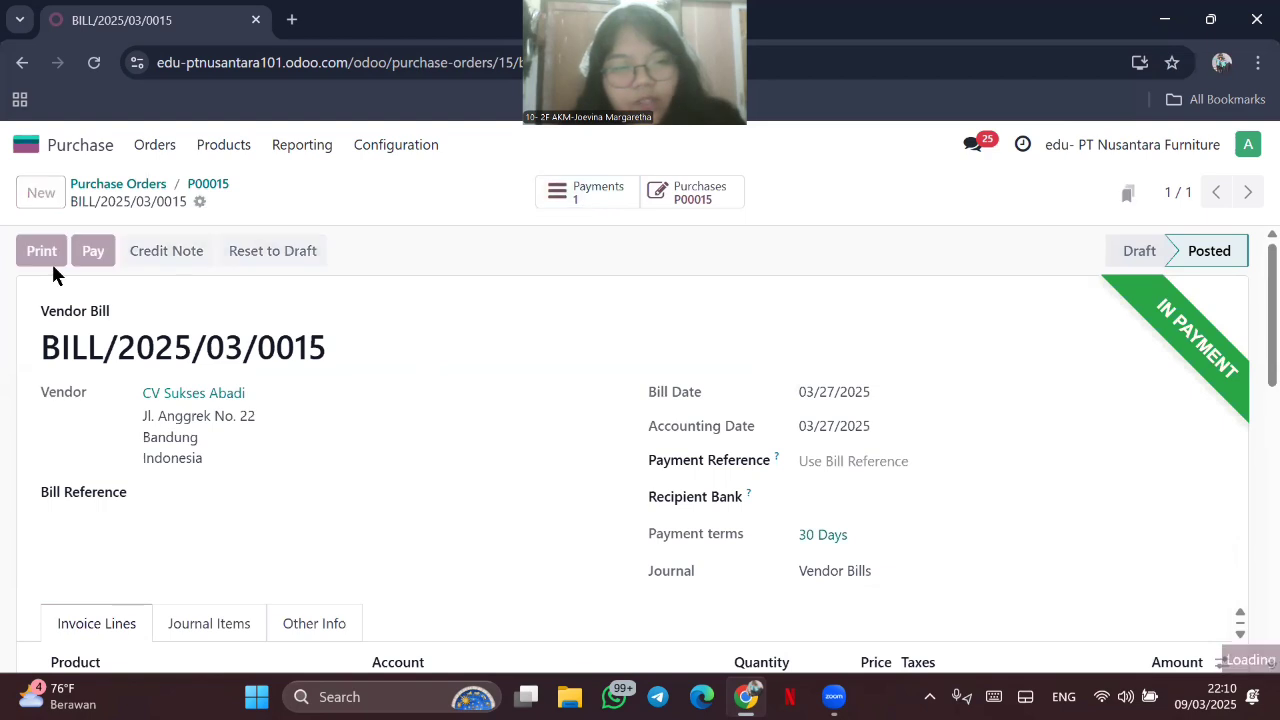
pyautogui.click(651, 203)
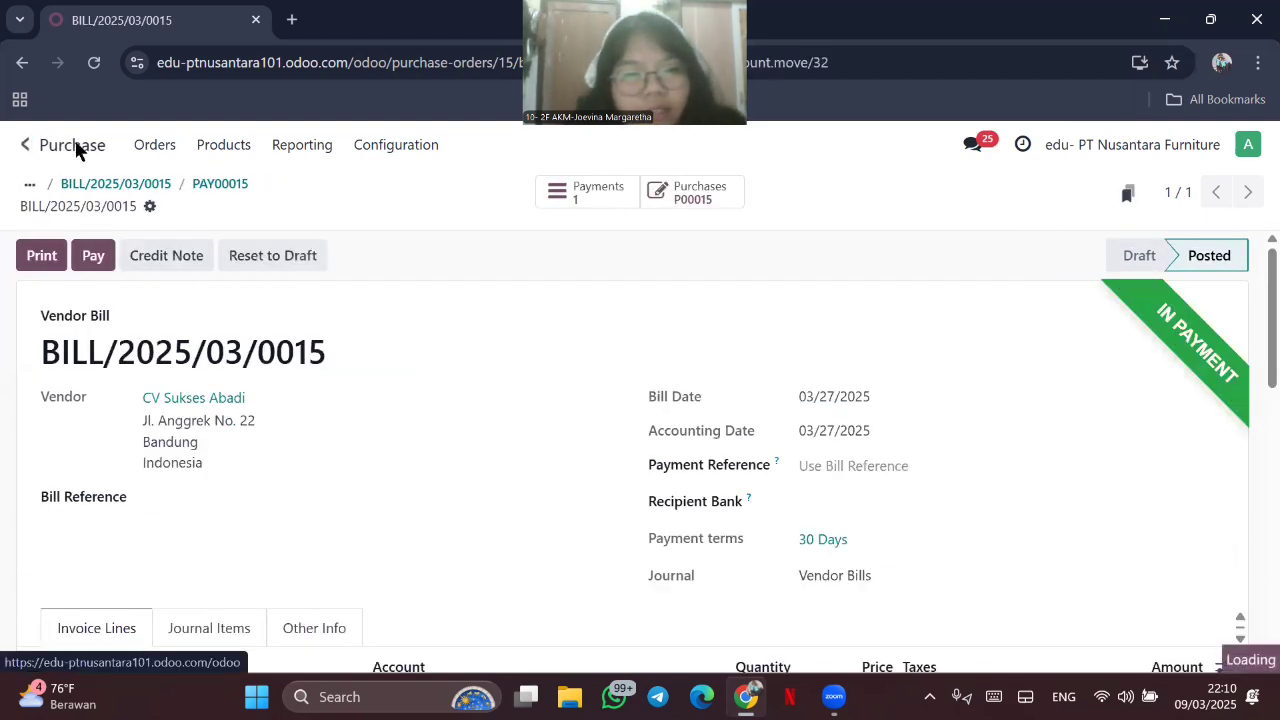
# Step: Switch to the Accounting app and filter the posted journal items to the unreconciled ones
pyautogui.click(75, 145)
pyautogui.click(688, 398)
pyautogui.click(430, 148)
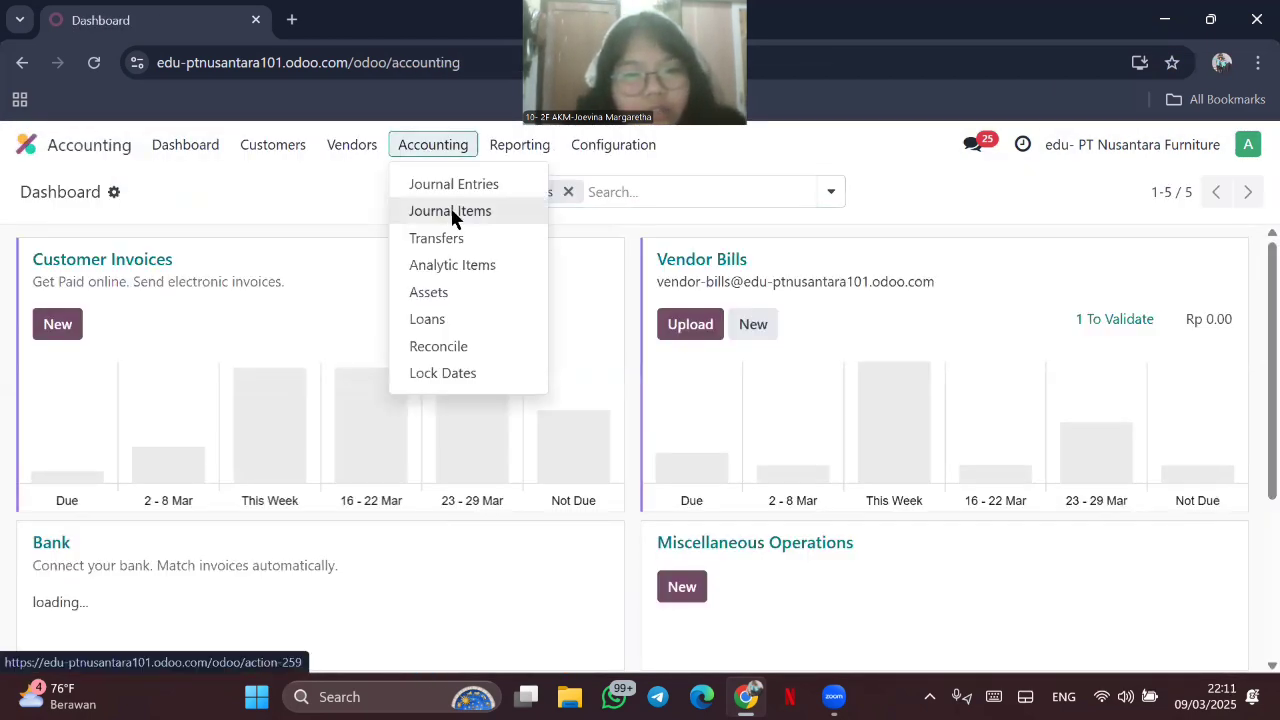
pyautogui.click(450, 207)
pyautogui.click(831, 192)
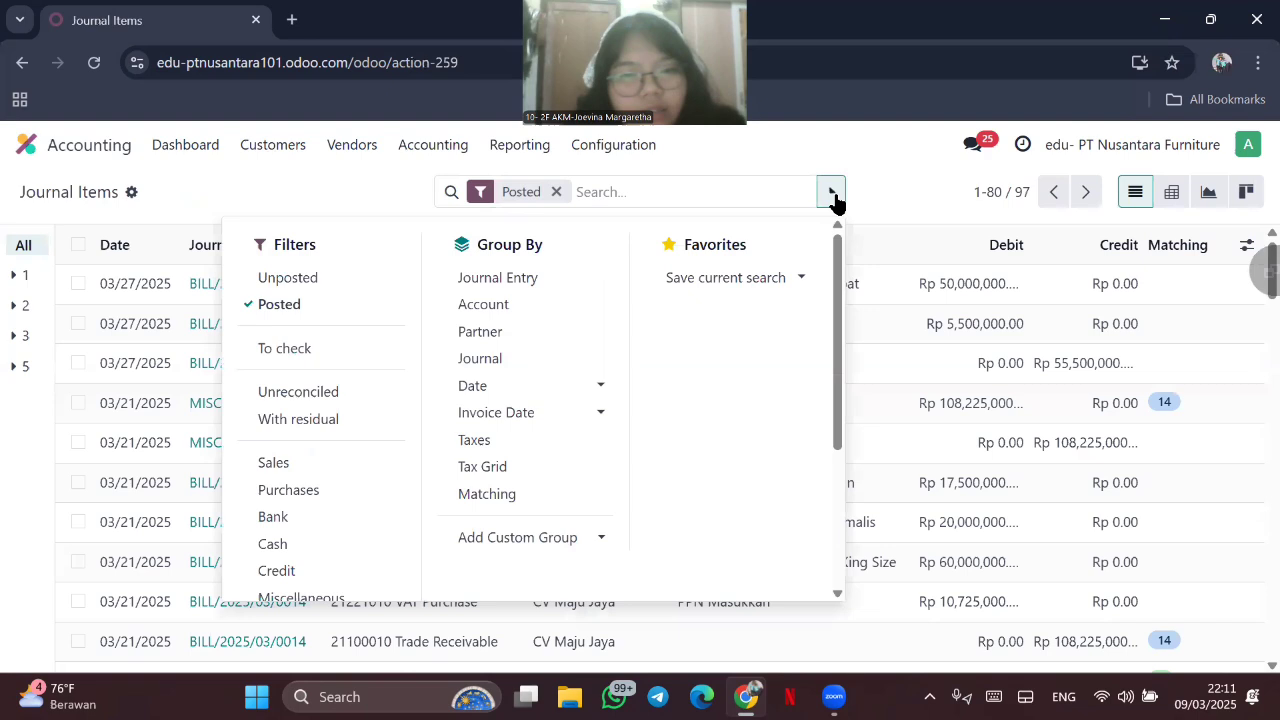
pyautogui.click(328, 398)
pyautogui.click(40, 540)
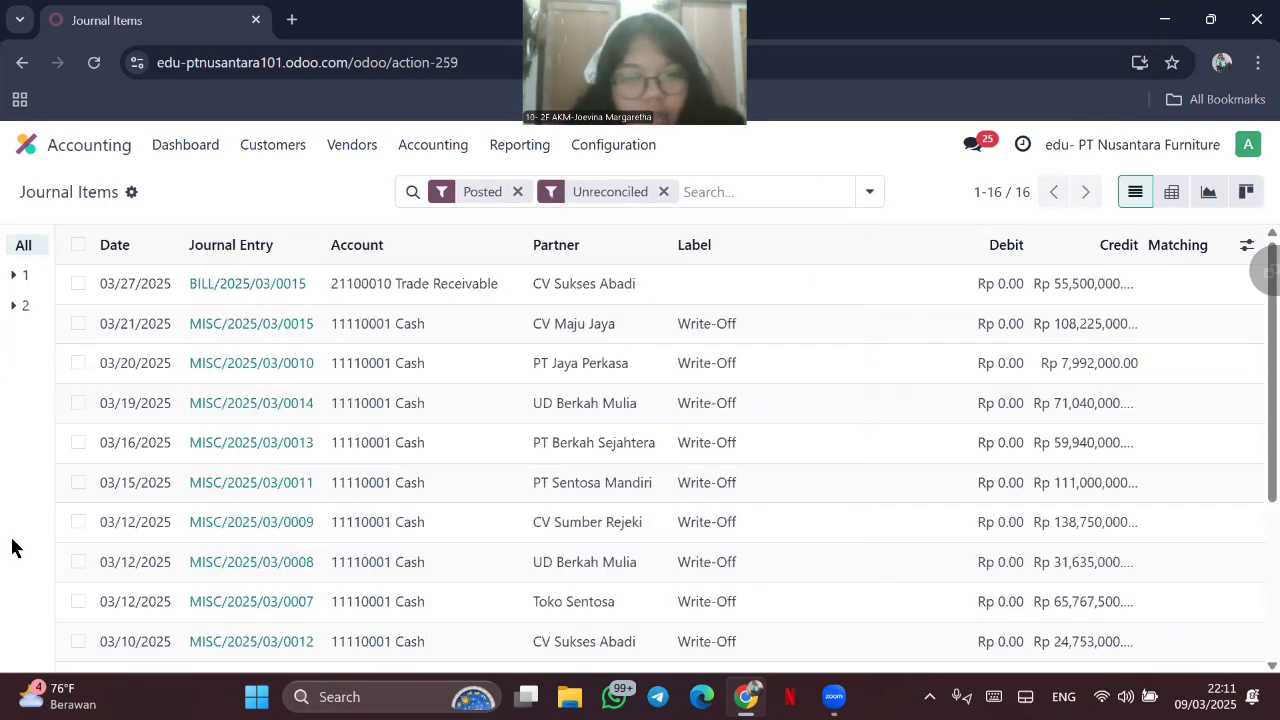
# Step: Reconcile the CV Sukses Abadi BILL/2025/03/0015 item with a write-off entry to the 11110001 Cash account
pyautogui.click(78, 284)
pyautogui.click(595, 192)
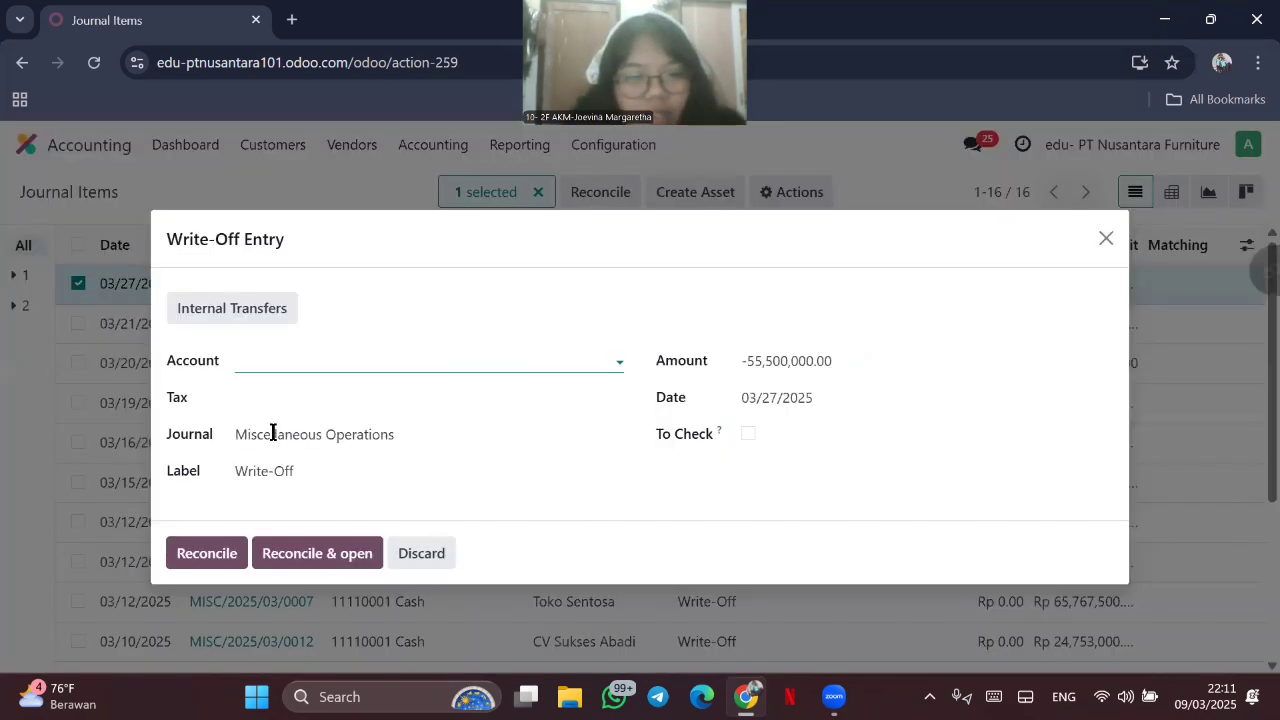
pyautogui.write('cas')
pyautogui.click(323, 394)
pyautogui.click(222, 551)
# Step: Switch back to the Purchase app and check the payment status of the vendor bill for order P00015
pyautogui.click(32, 146)
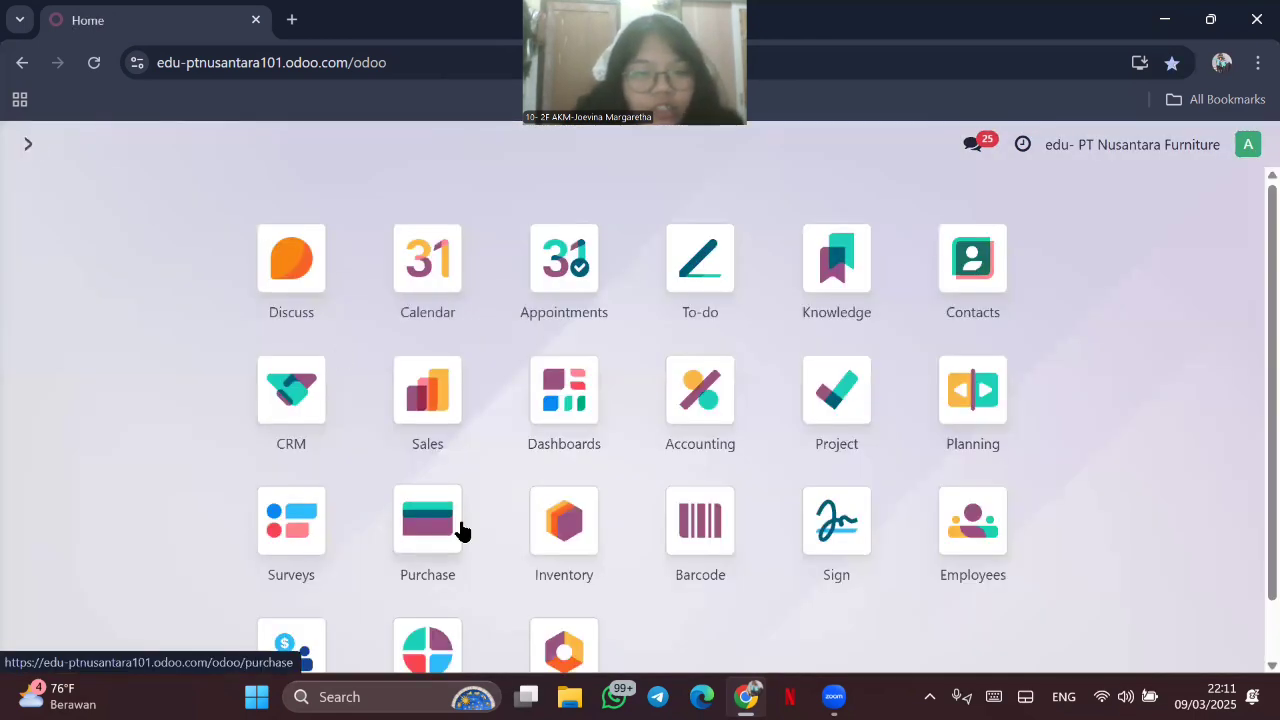
pyautogui.click(460, 531)
pyautogui.click(210, 443)
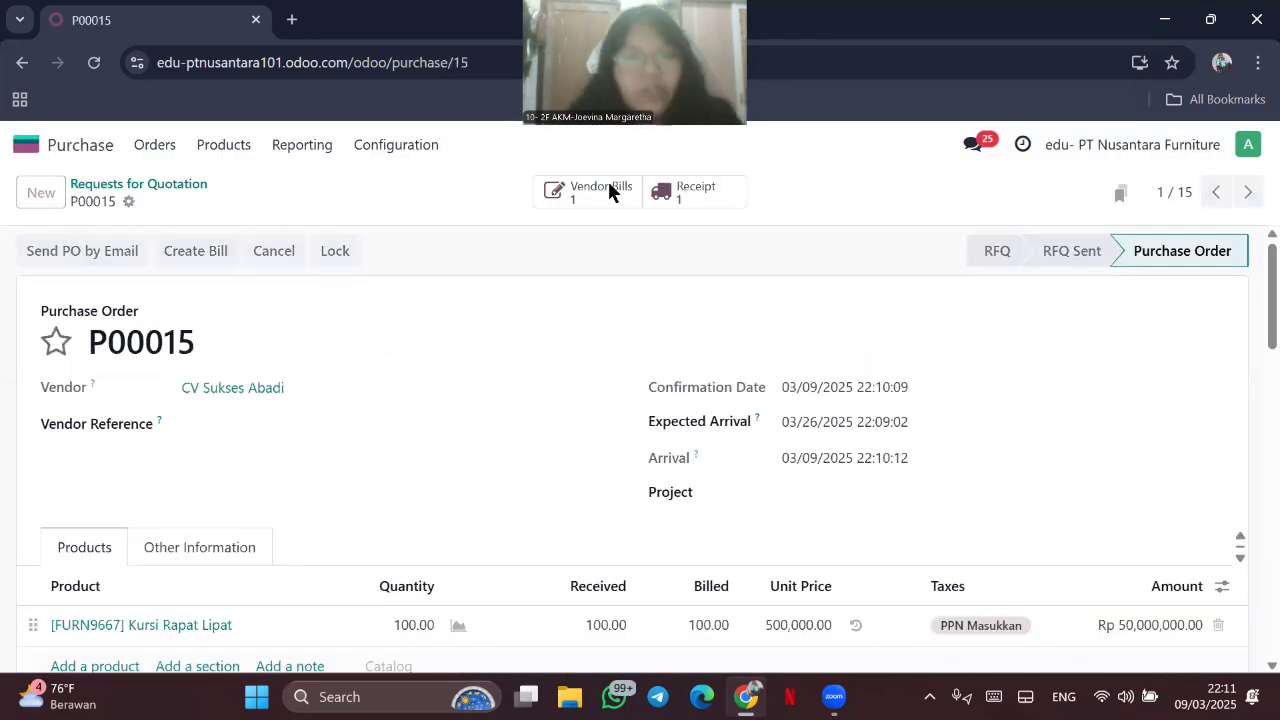
pyautogui.click(605, 190)
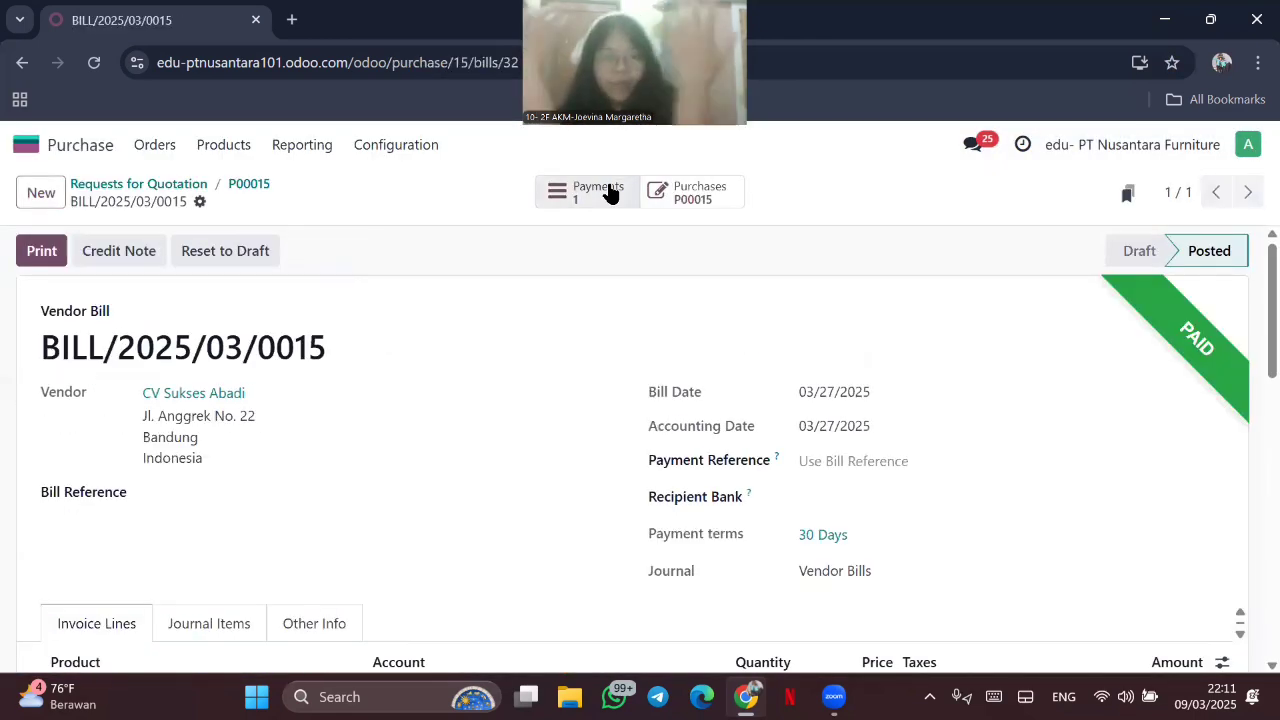
# Step: Review the requests for quotation, and check the billing status of all orders in the purchase orders list
pyautogui.click(178, 146)
pyautogui.click(176, 188)
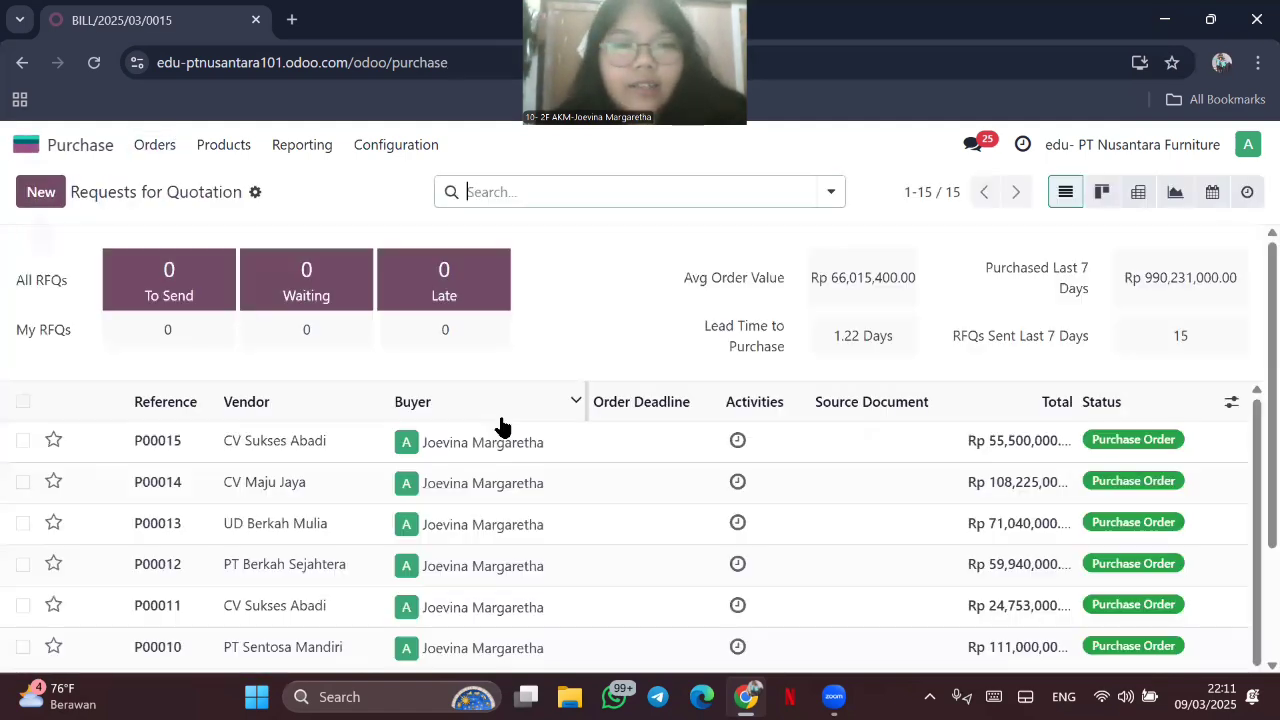
pyautogui.scroll(-1, 502, 427)
pyautogui.click(155, 145)
pyautogui.click(214, 209)
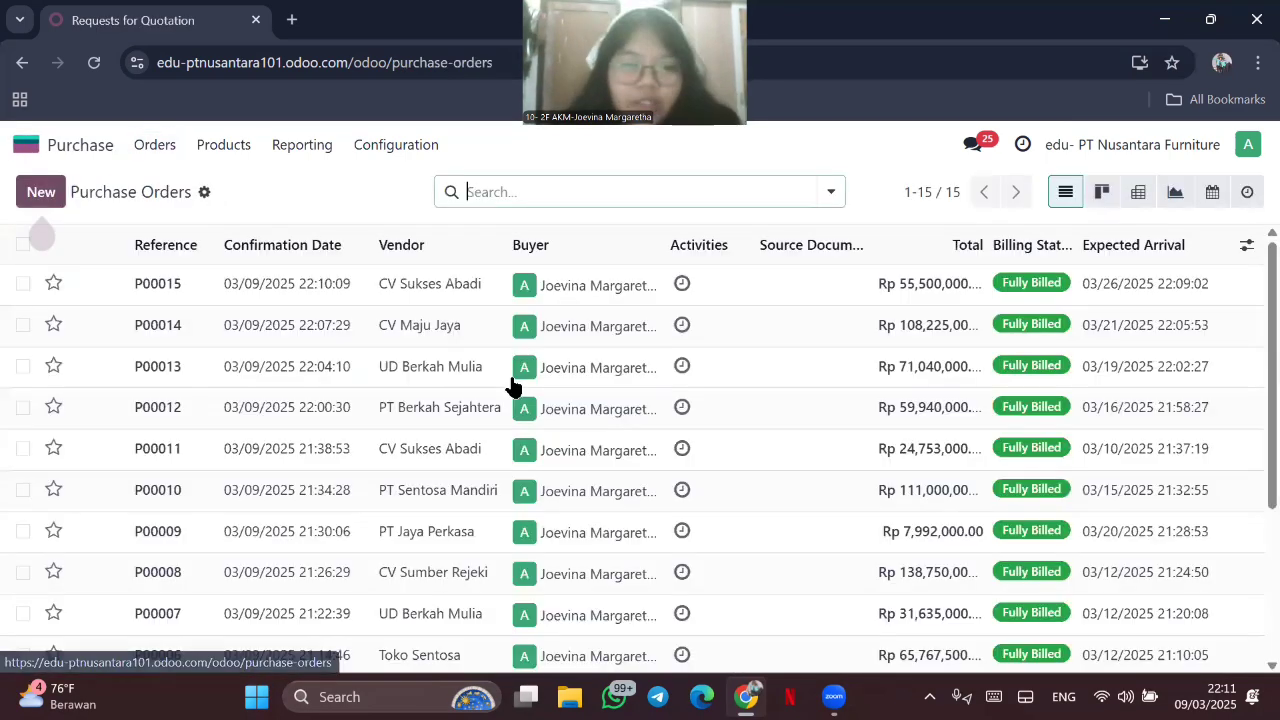
pyautogui.scroll(-3, 435, 525)
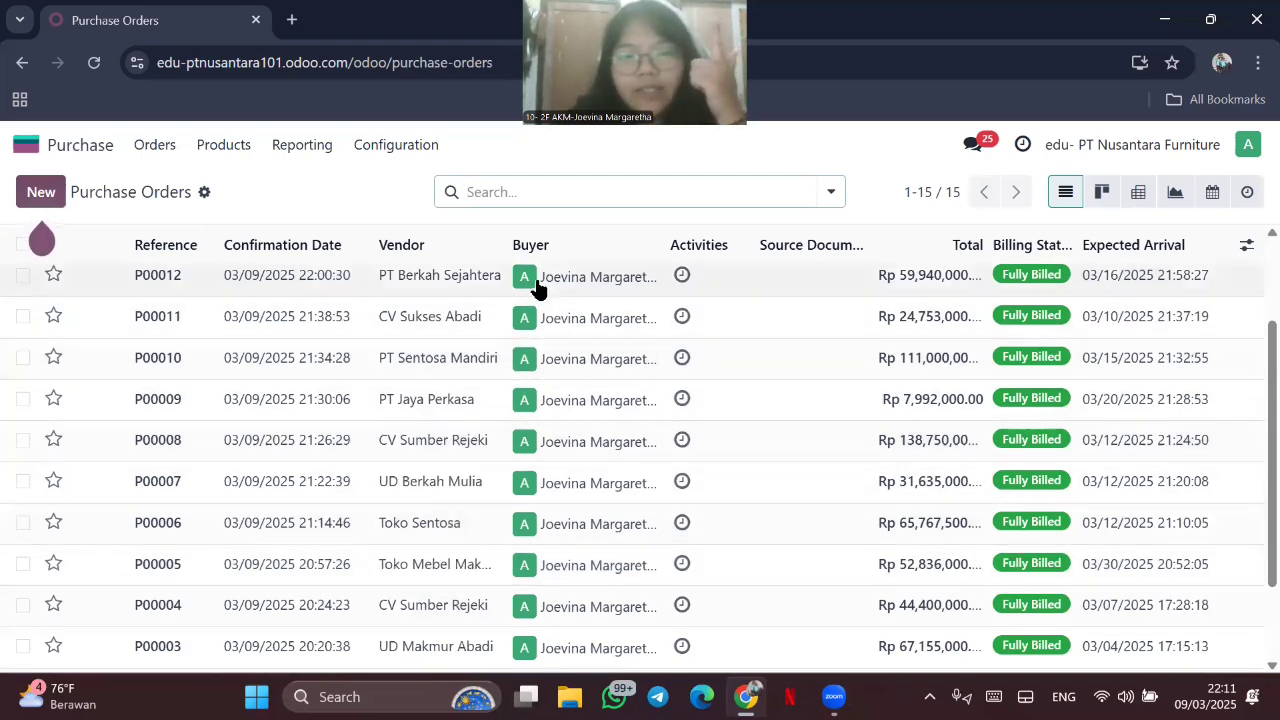
pyautogui.scroll(3, 537, 287)
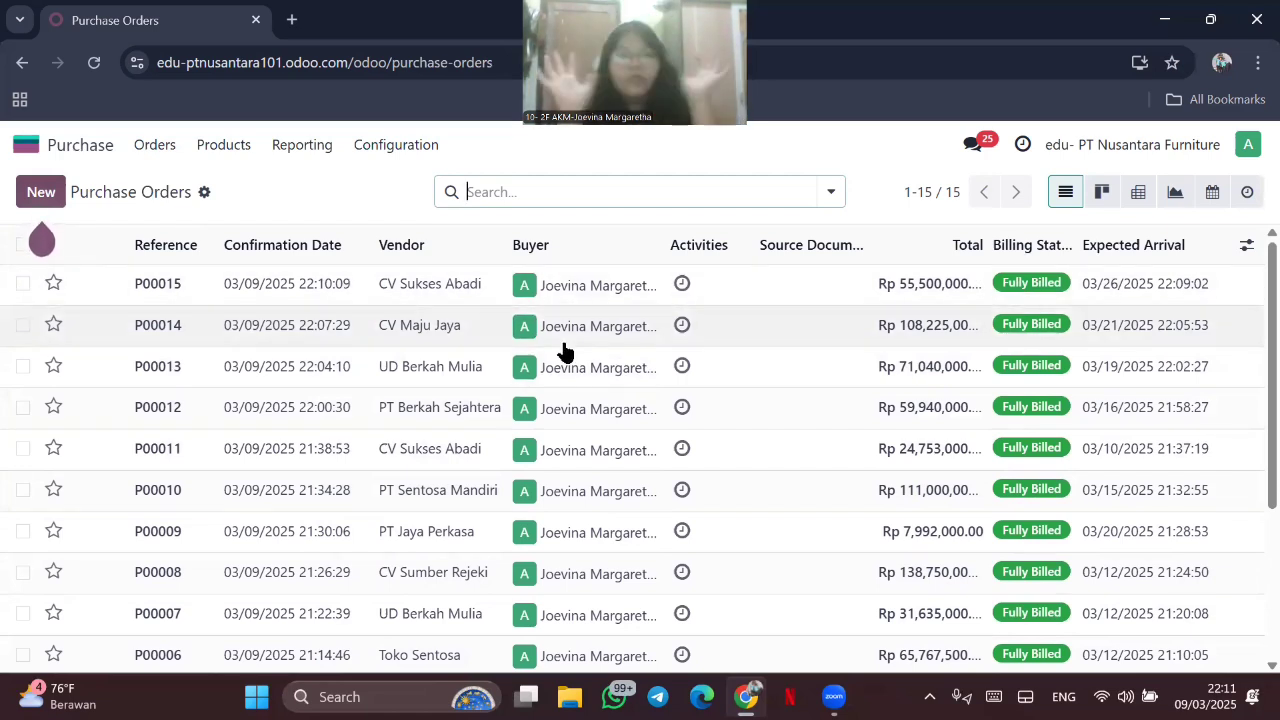
pyautogui.click(585, 178)
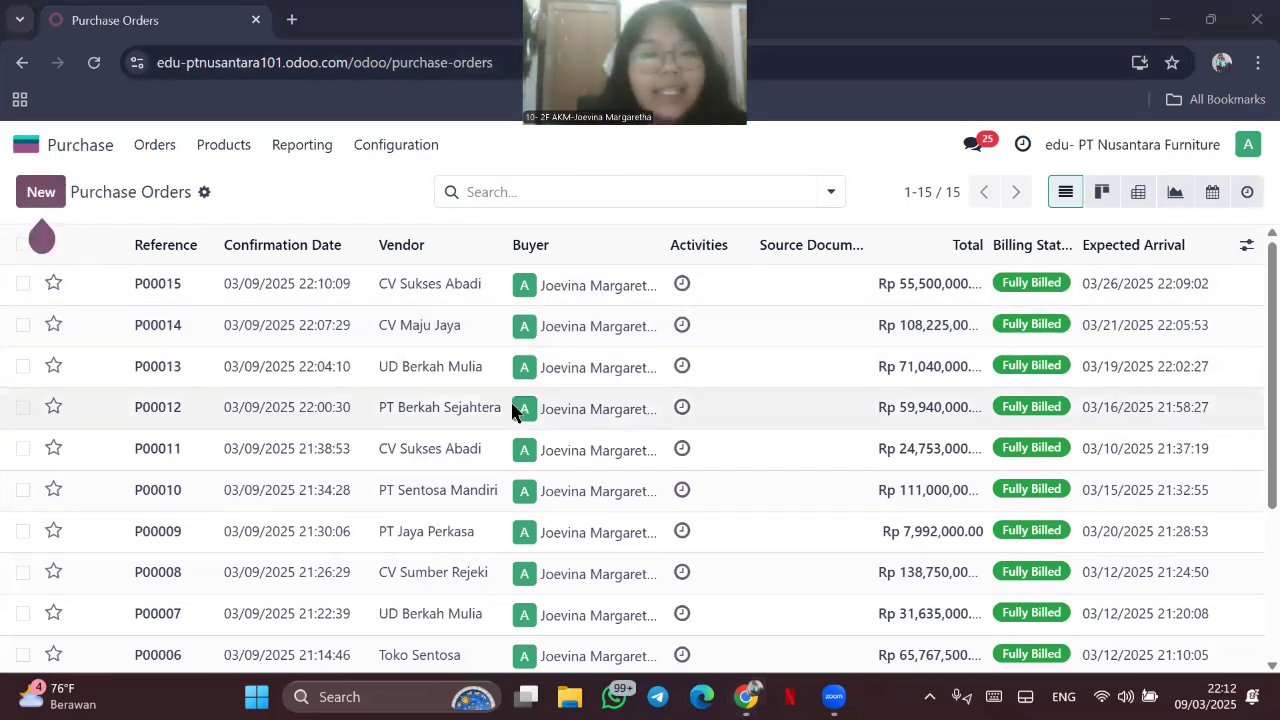